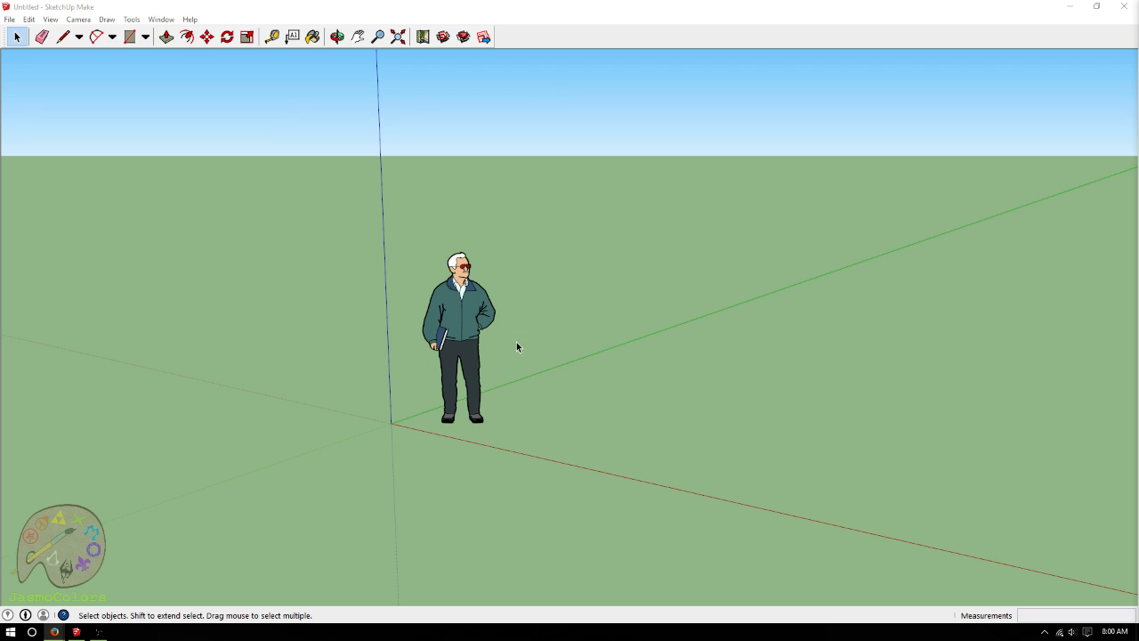
pyautogui.click(8, 19)
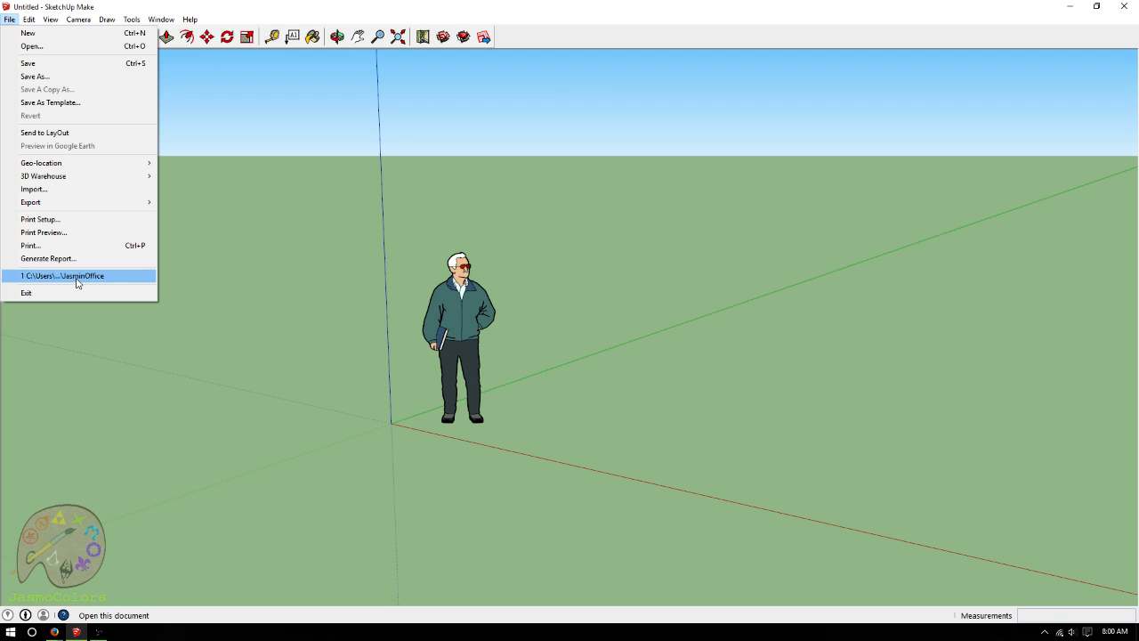
pyautogui.click(501, 287)
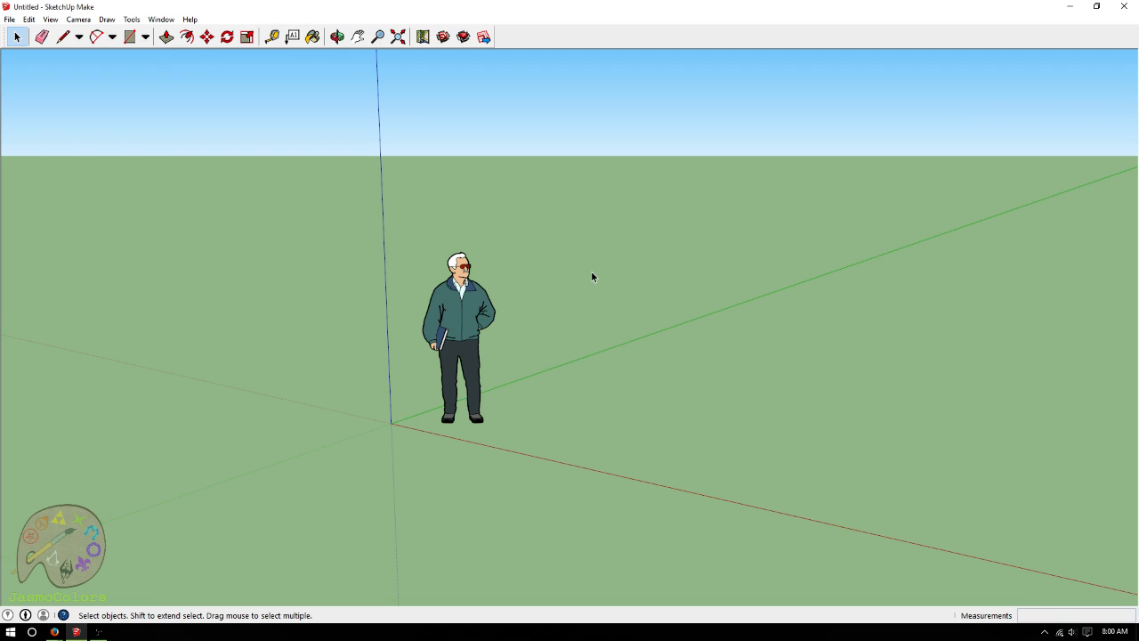
# Delete the default standing human figure from the model
pyautogui.click(337, 37)
pyautogui.moveTo(557, 282); pyautogui.dragTo(819, 303)
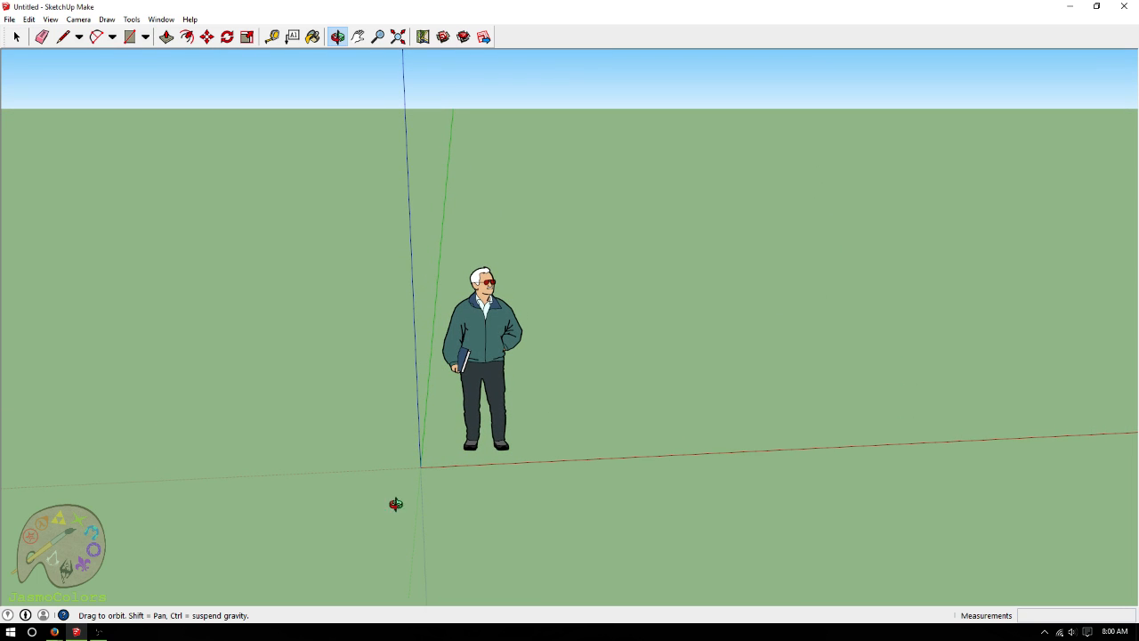
pyautogui.scroll(-3, 310, 476)
pyautogui.scroll(3, 305, 471)
pyautogui.moveTo(311, 469); pyautogui.dragTo(564, 358)
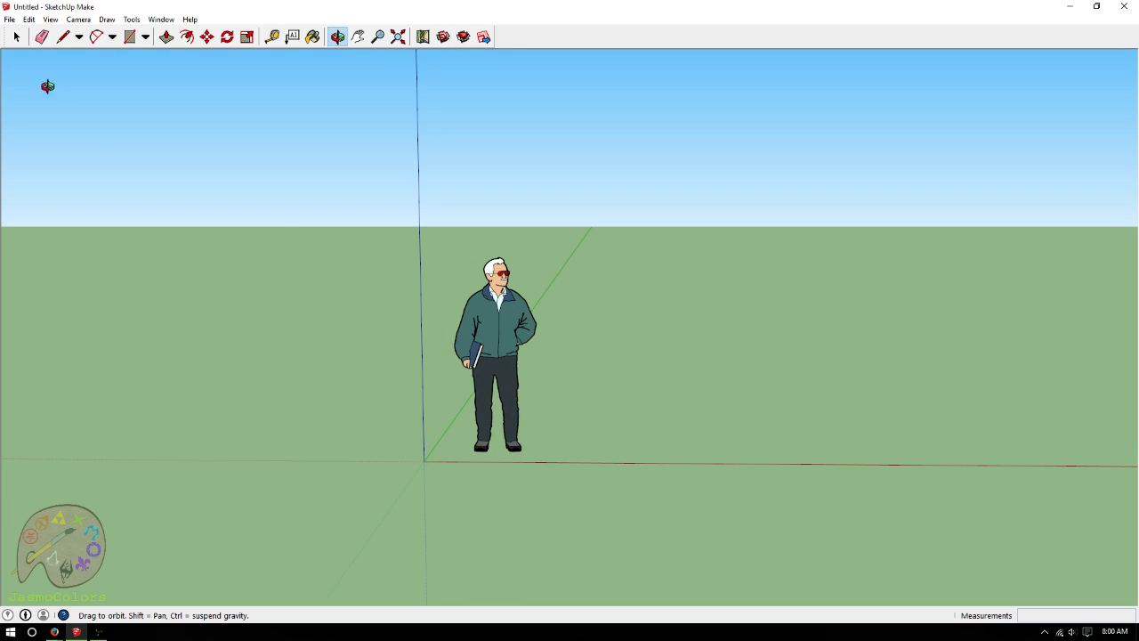
pyautogui.press('space')
pyautogui.click(495, 303)
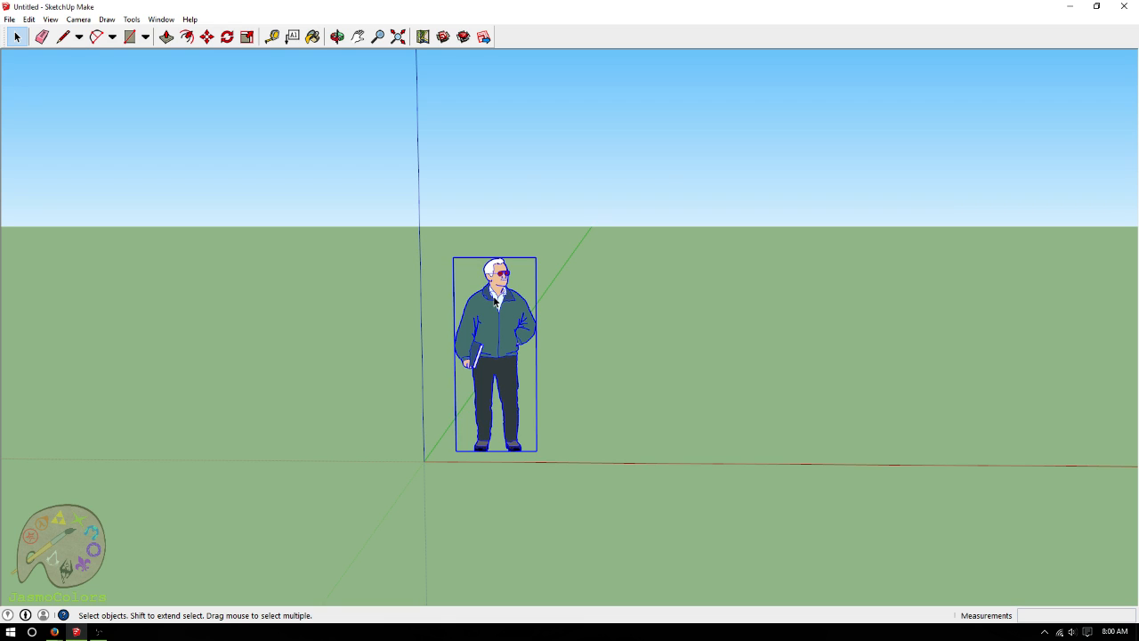
pyautogui.press('Delete')
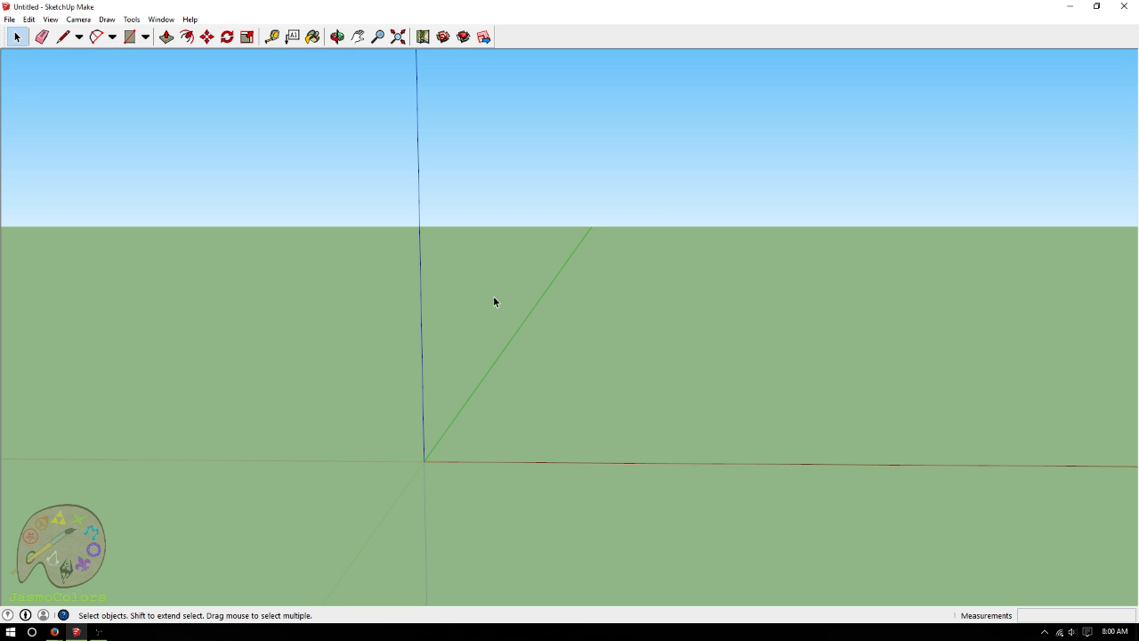
# Place a guide line parallel to the green axis, 30' away along the positive red direction
pyautogui.click(337, 37)
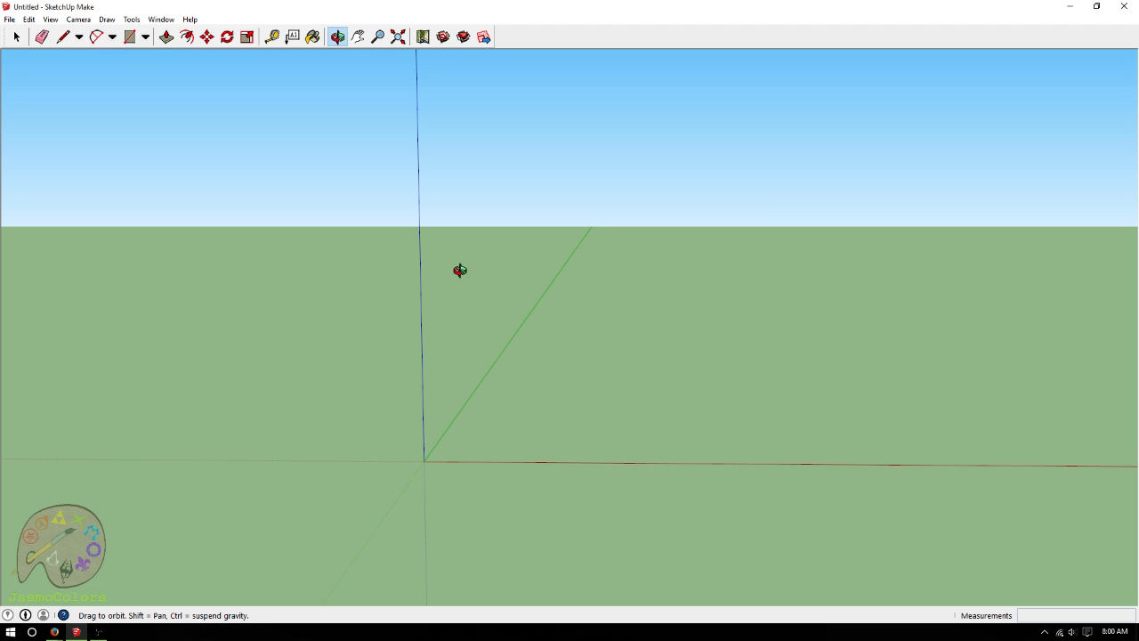
pyautogui.hotkey('alt', 'Tab')
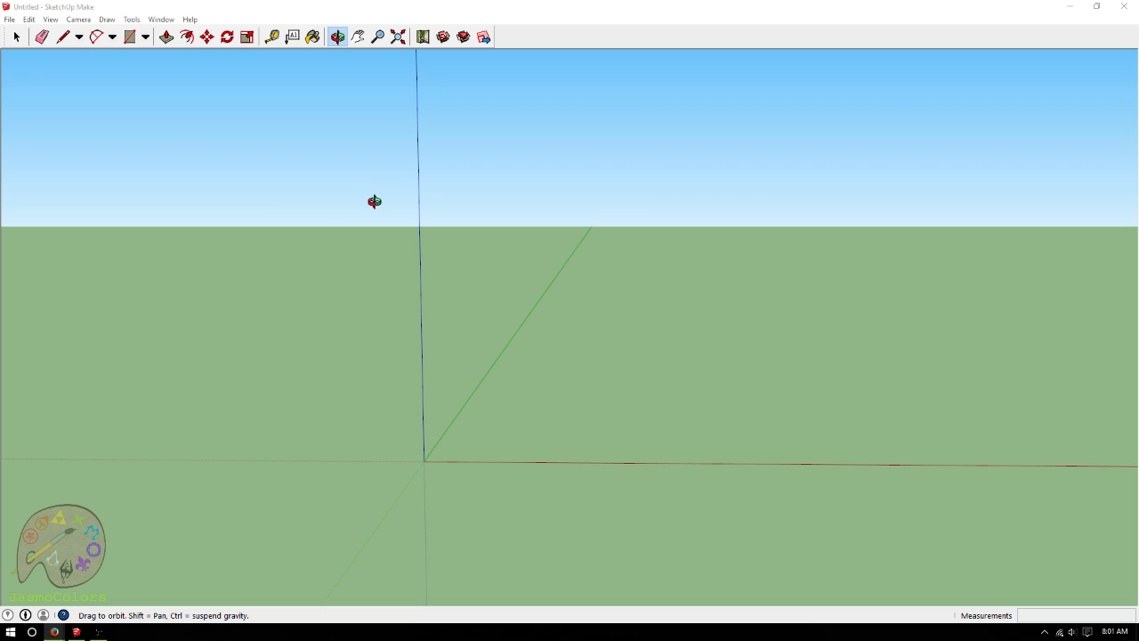
pyautogui.moveTo(599, 267); pyautogui.dragTo(623, 379)
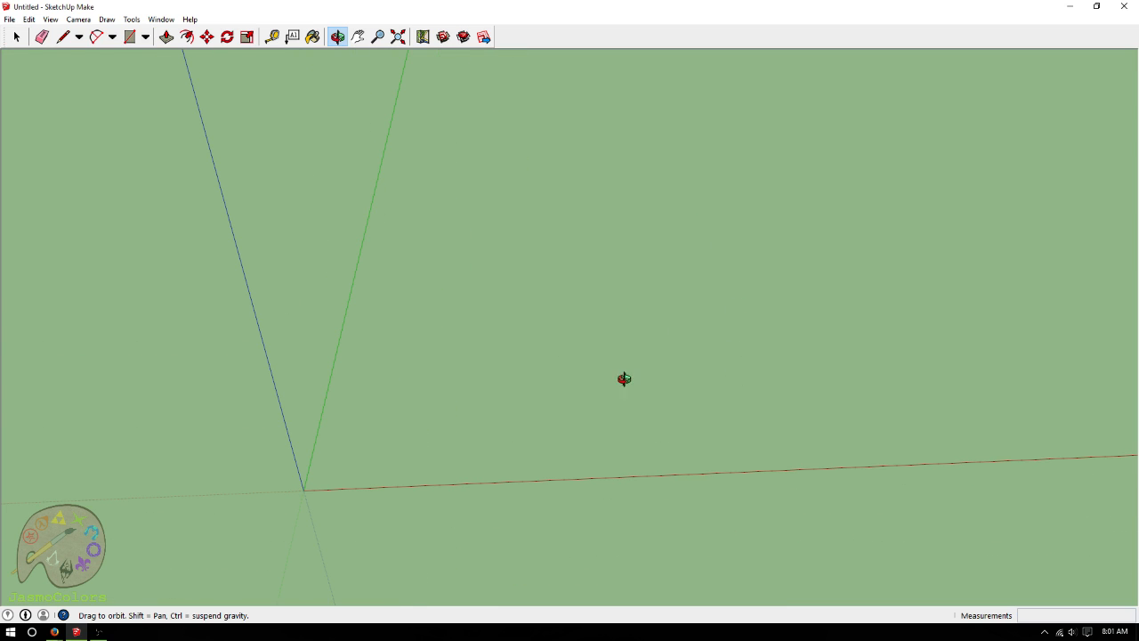
pyautogui.click(272, 37)
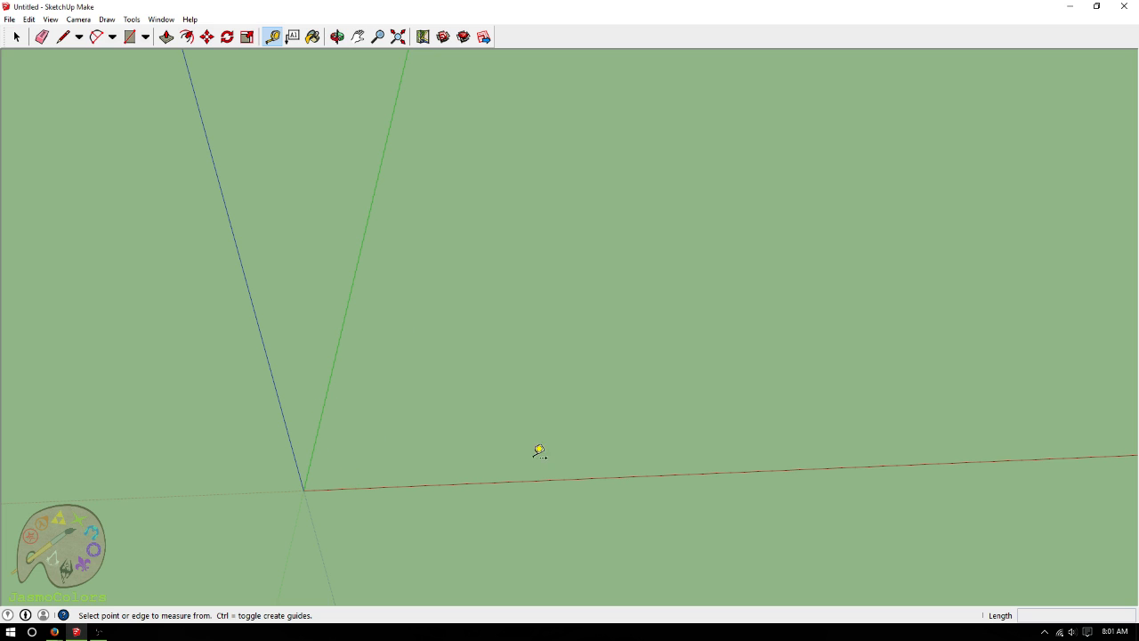
pyautogui.scroll(-1, 801, 318)
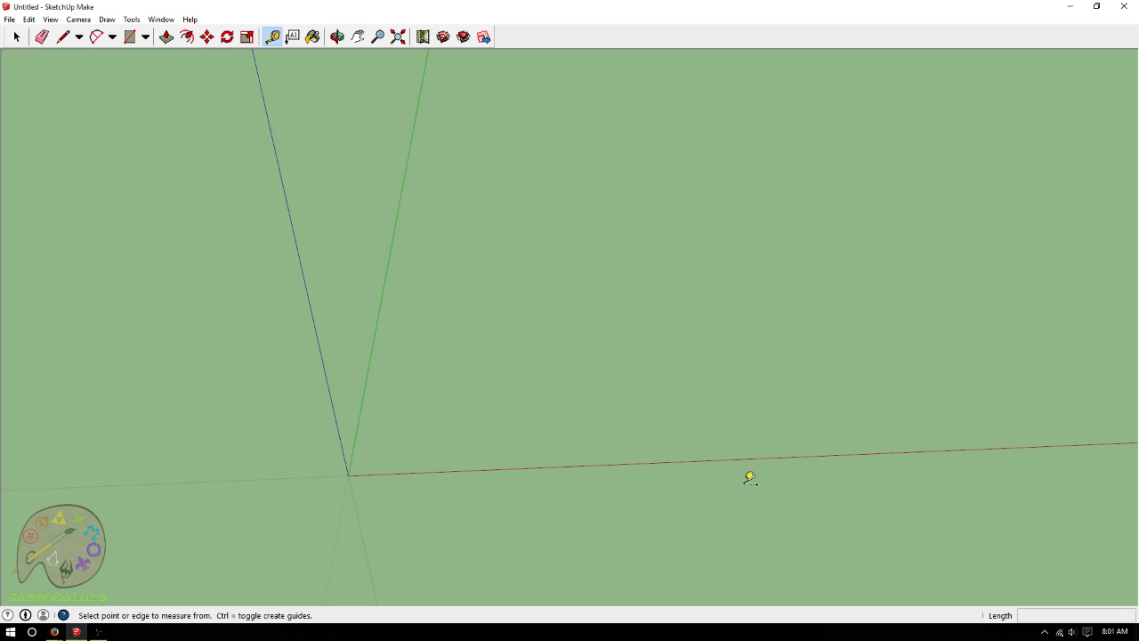
pyautogui.click(364, 393)
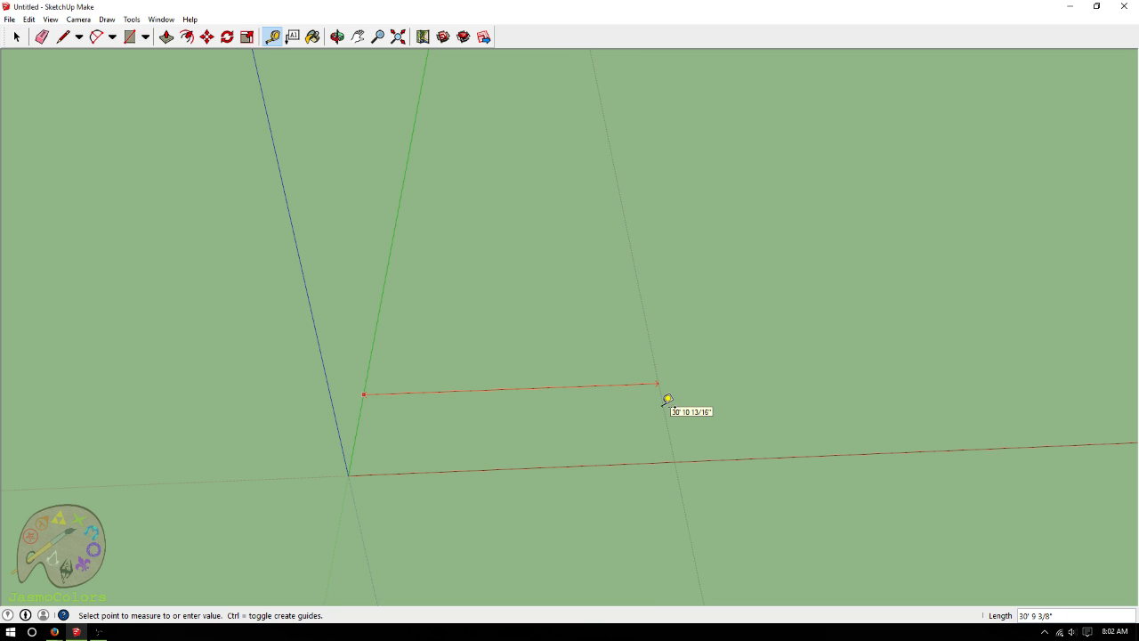
pyautogui.write('30')
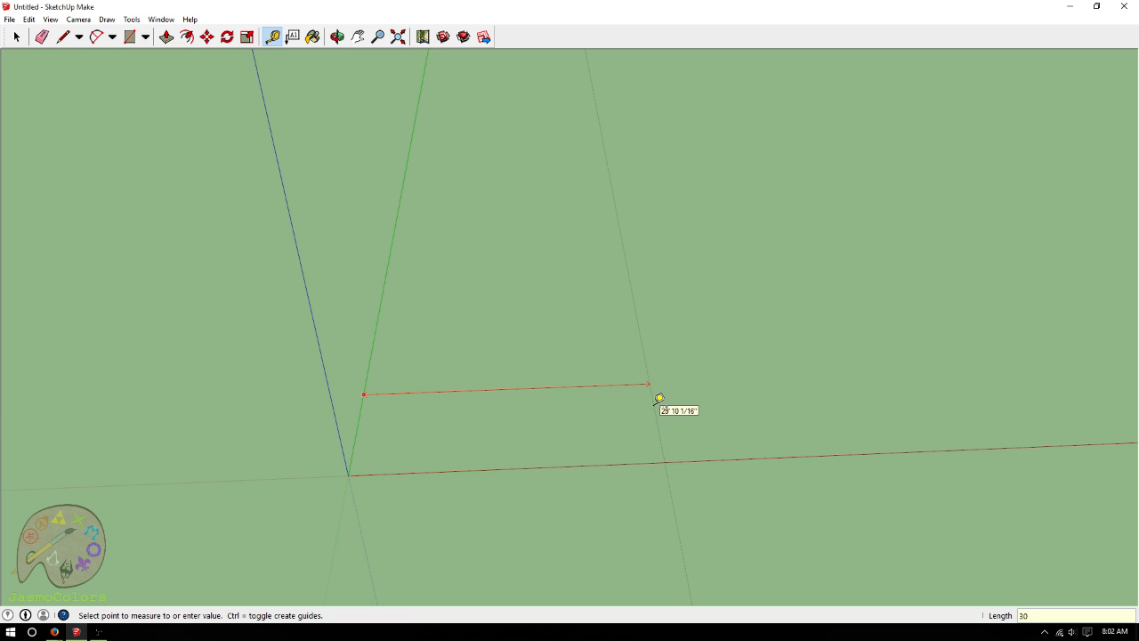
pyautogui.press('Return')
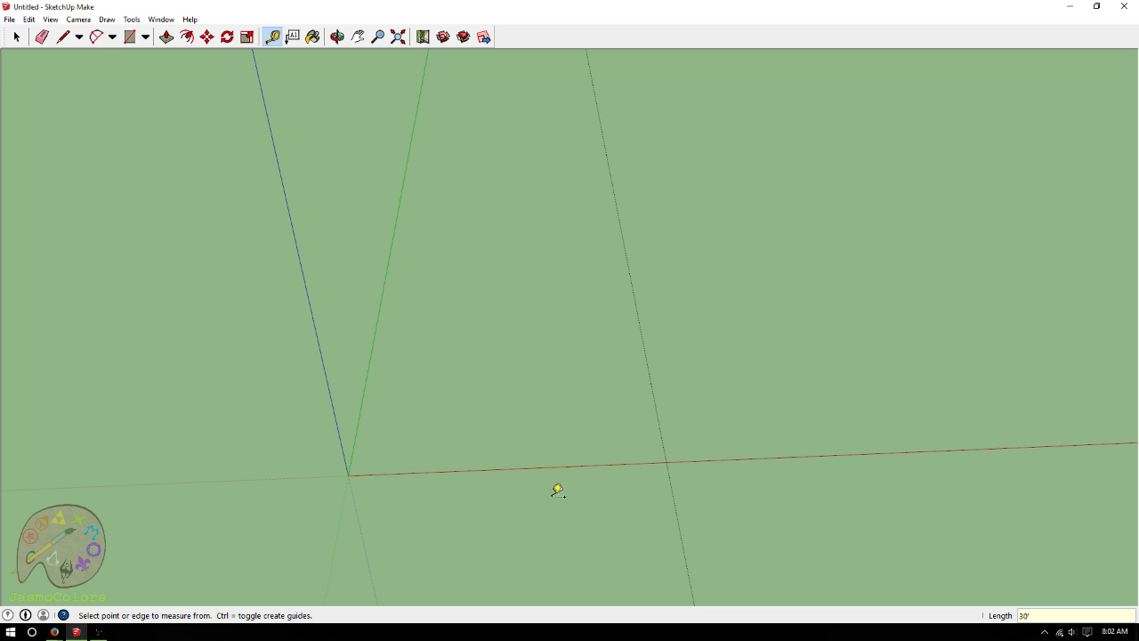
# Place a guide line parallel to the red axis, 30' away along the positive green direction
pyautogui.click(563, 466)
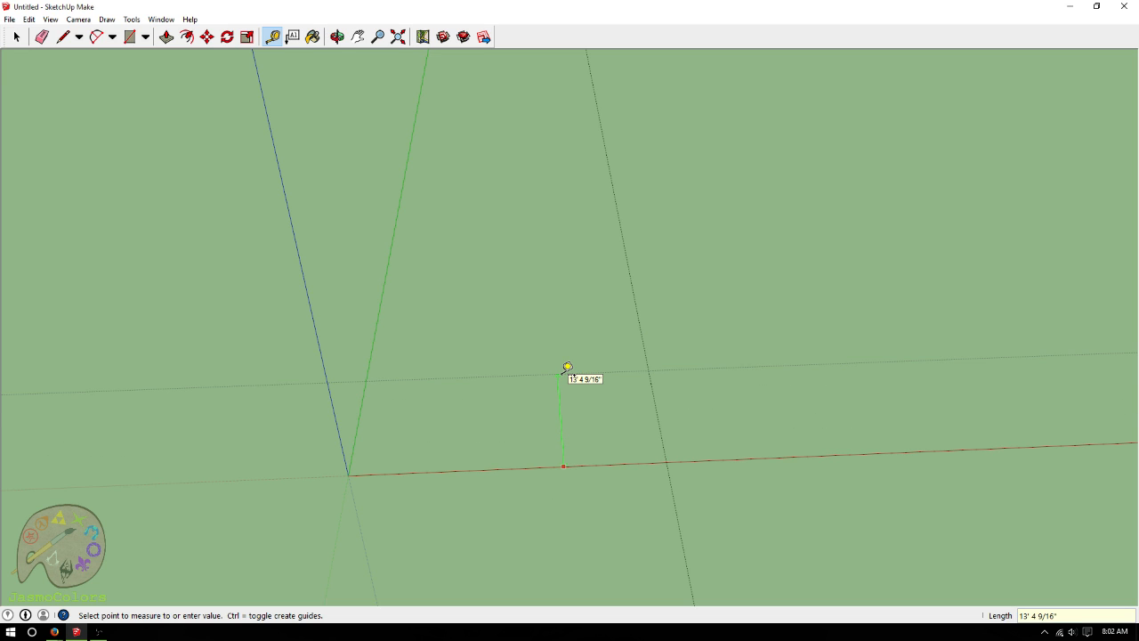
pyautogui.write('30')
pyautogui.press('Return')
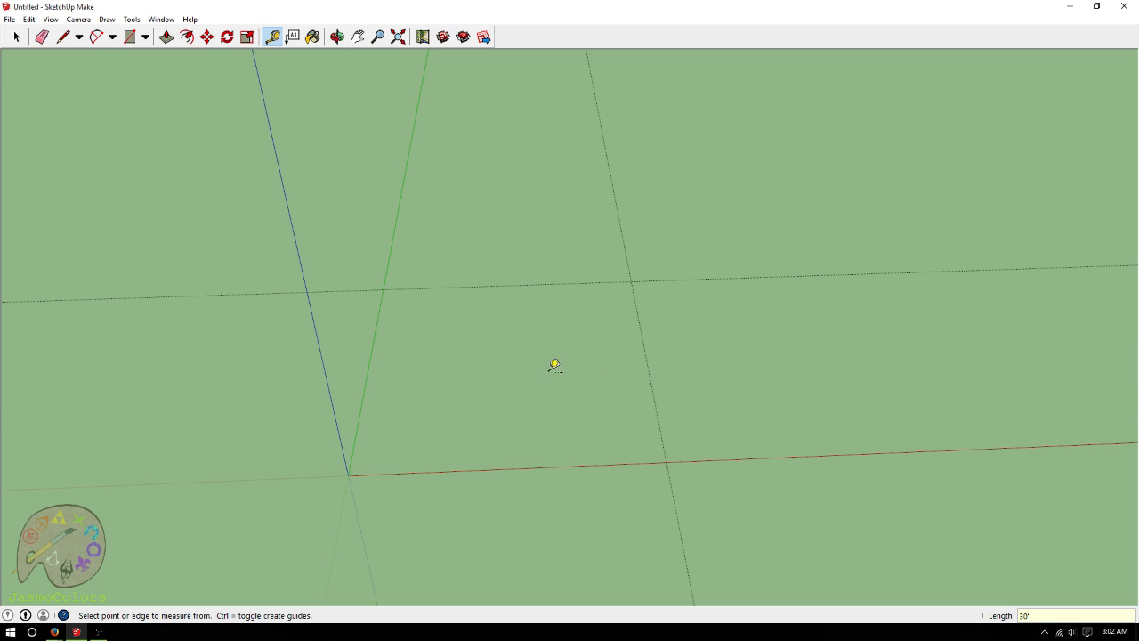
# Add guide lines lying on the green and red axes, measured back from the two existing guides
pyautogui.click(642, 344)
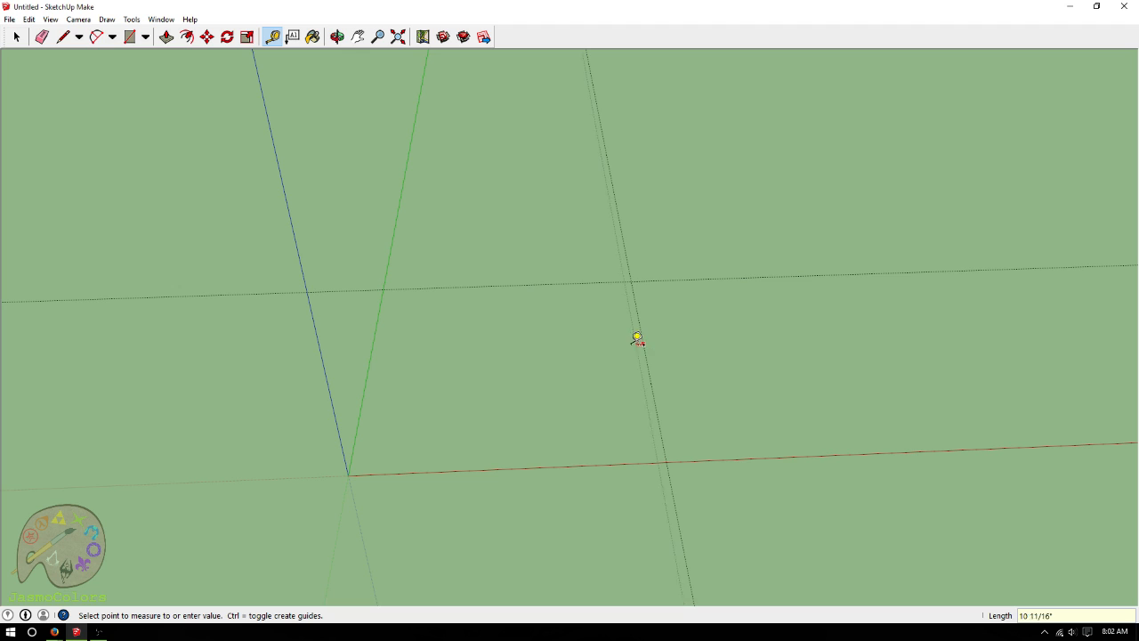
pyautogui.click(377, 342)
pyautogui.click(465, 286)
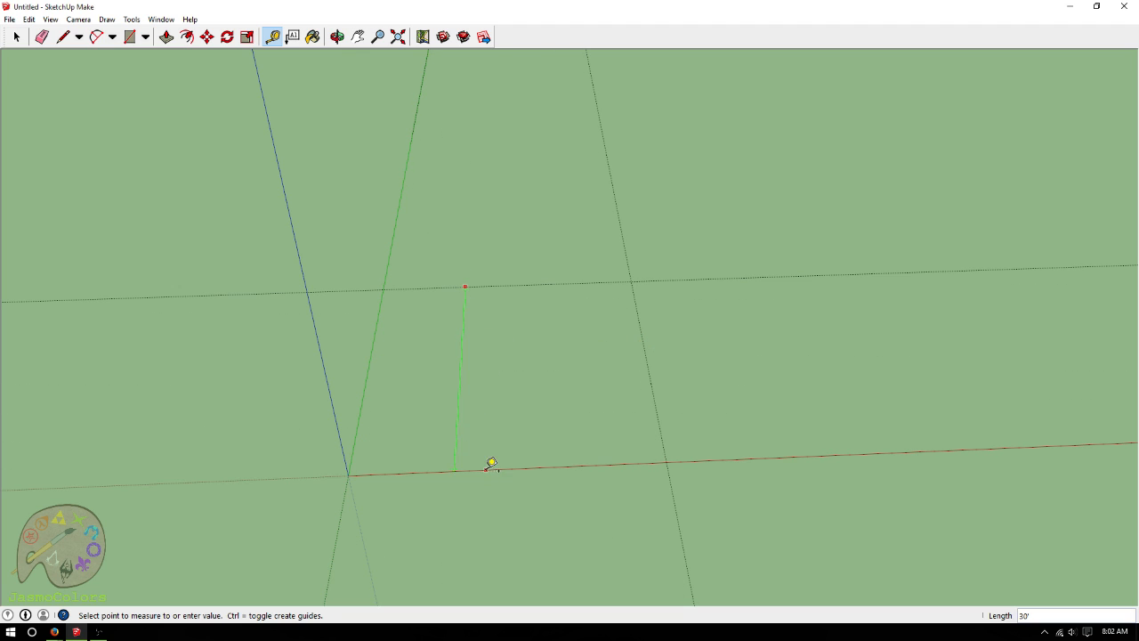
pyautogui.click(487, 465)
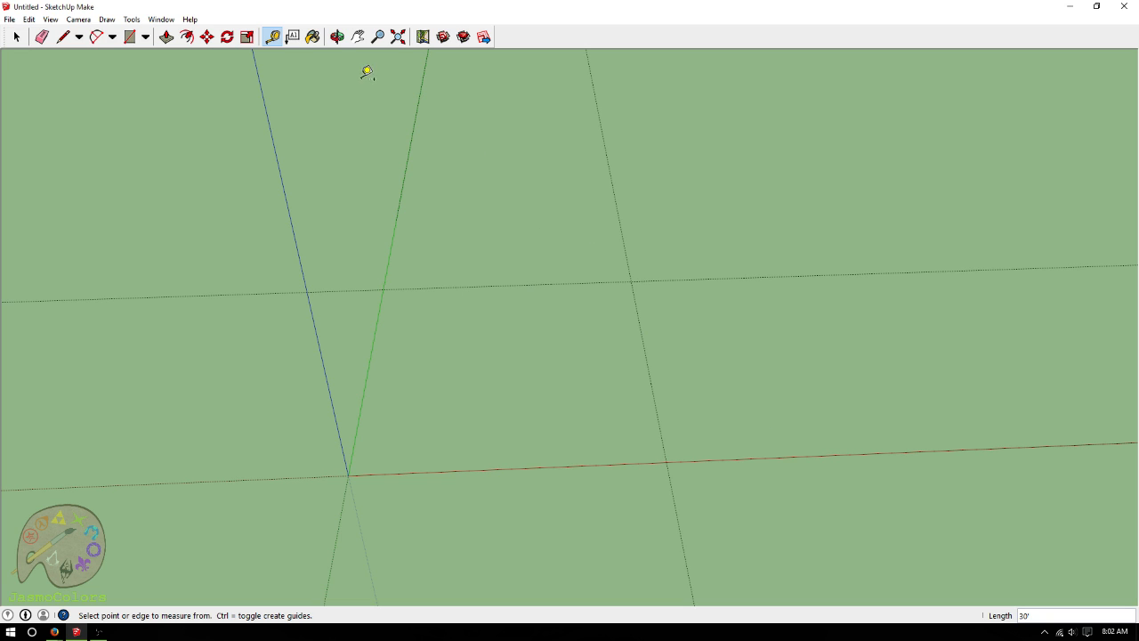
# Draw a 30' by 30' rectangle on the ground between opposite intersections of the guides
pyautogui.click(130, 39)
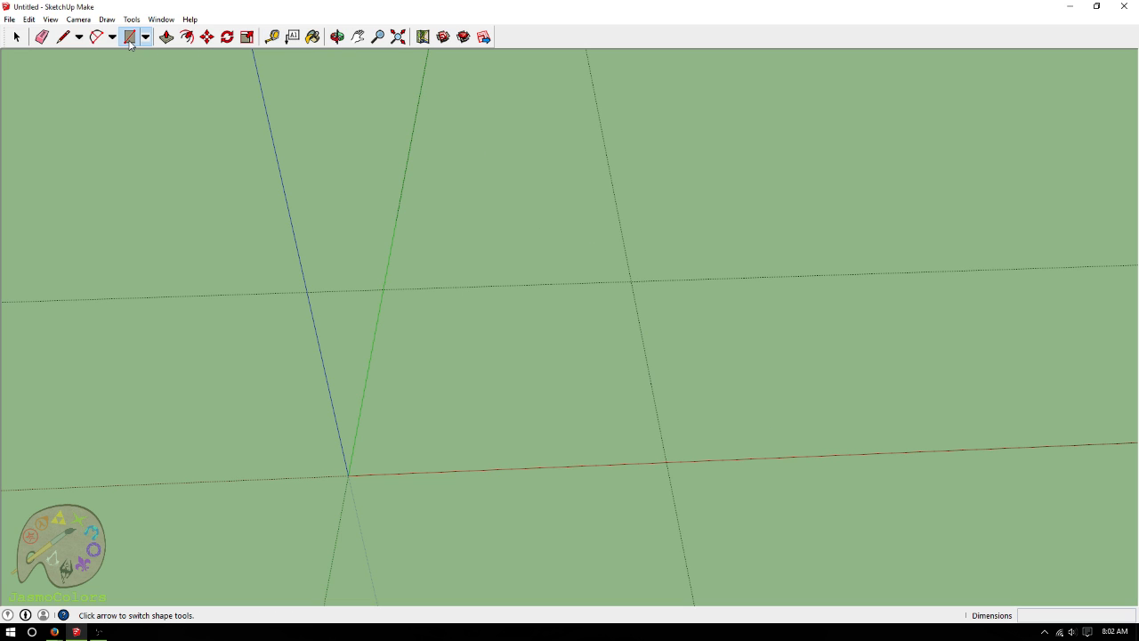
pyautogui.click(383, 289)
pyautogui.click(666, 461)
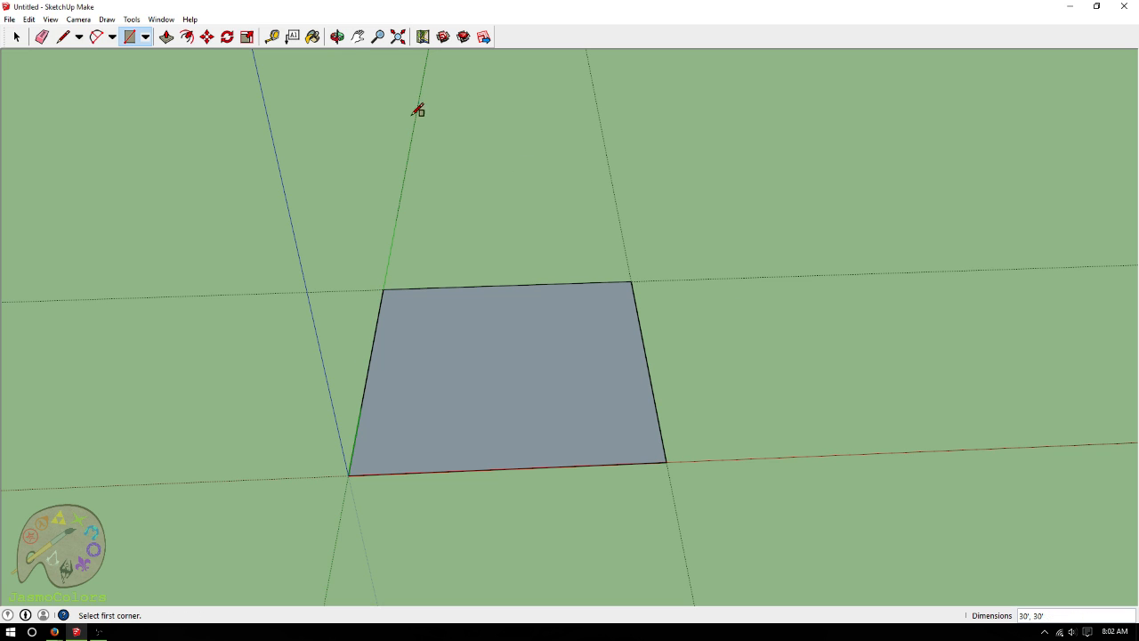
pyautogui.click(337, 37)
pyautogui.moveTo(620, 183); pyautogui.dragTo(607, 430)
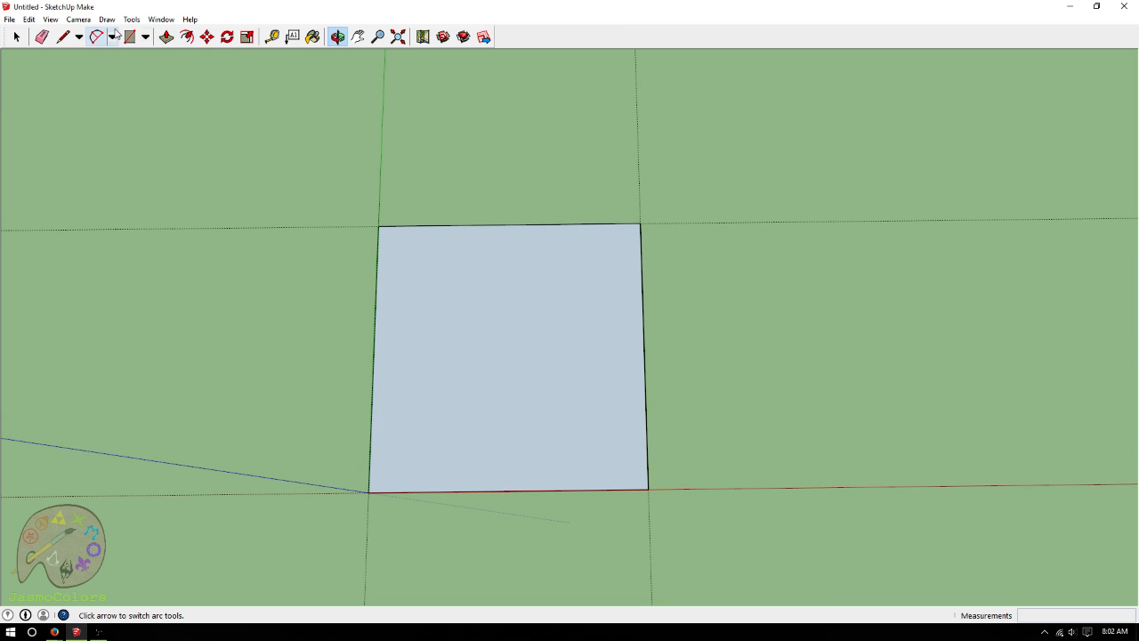
pyautogui.click(187, 36)
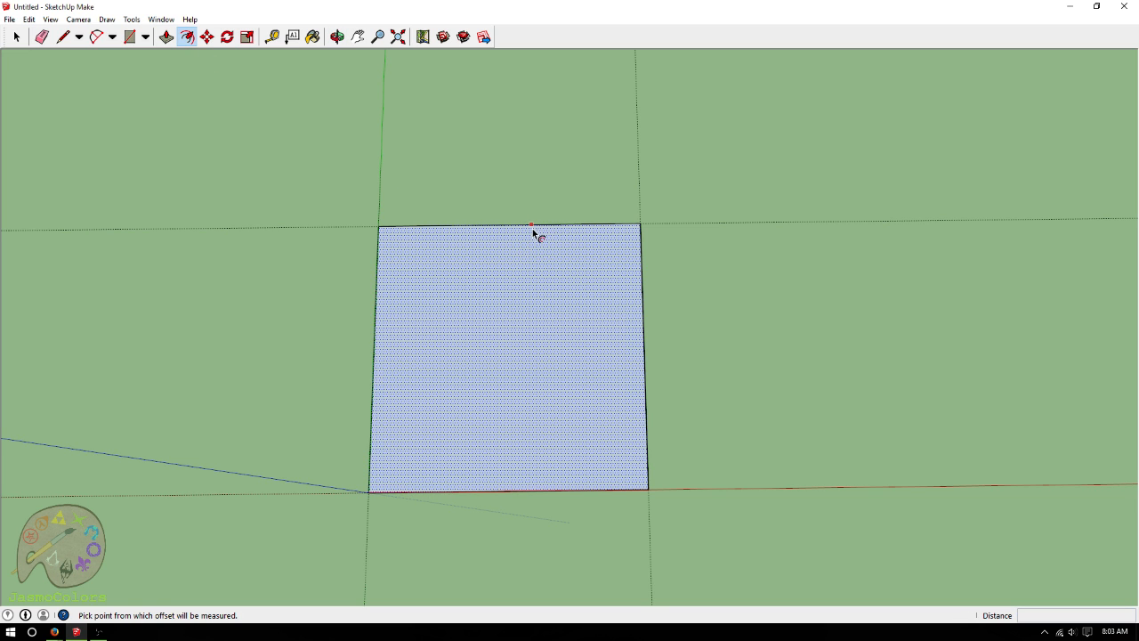
pyautogui.click(533, 225)
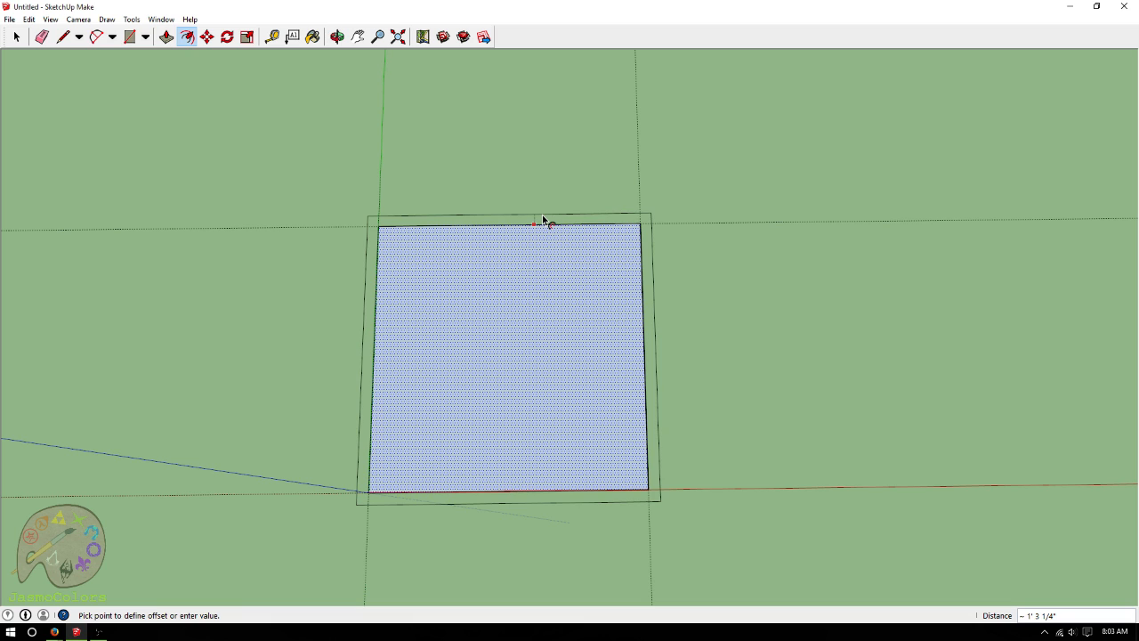
pyautogui.press('Escape')
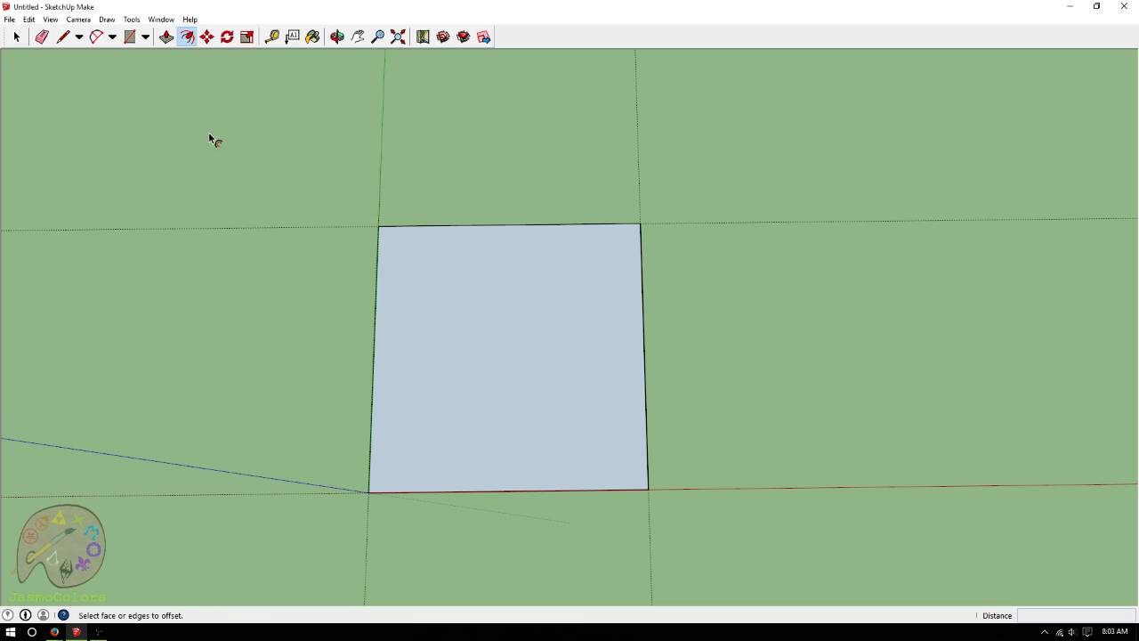
# Try to extrude the square floor face upward with Push/Pull and undo the extrusion
pyautogui.click(337, 36)
pyautogui.moveTo(665, 419); pyautogui.dragTo(674, 163)
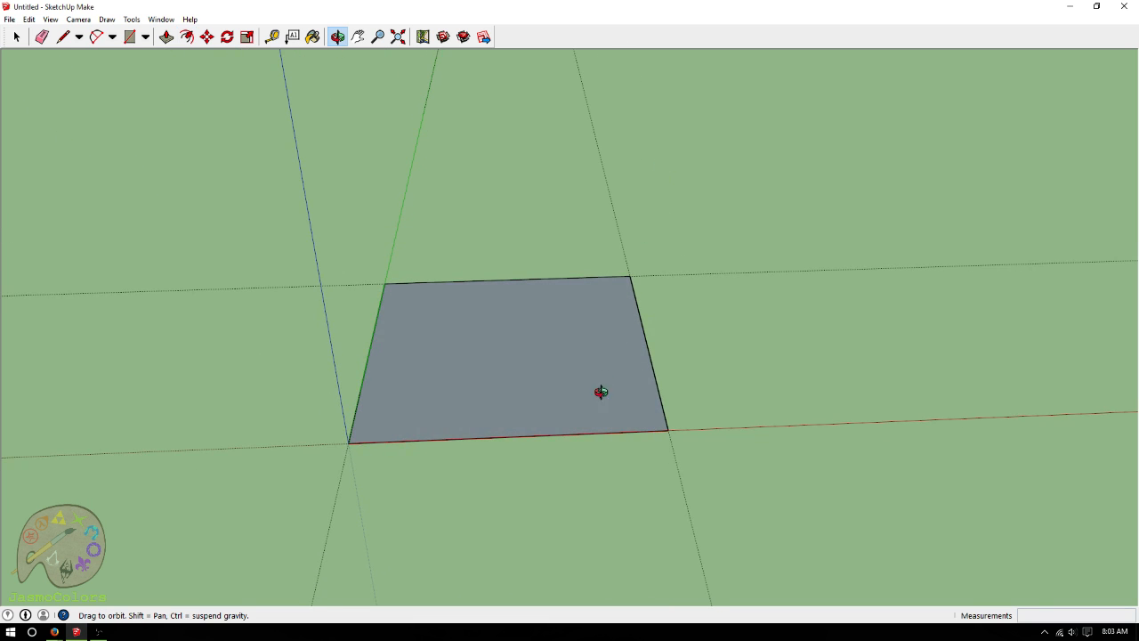
pyautogui.click(166, 37)
pyautogui.moveTo(446, 357); pyautogui.dragTo(518, 274)
pyautogui.press('Escape')
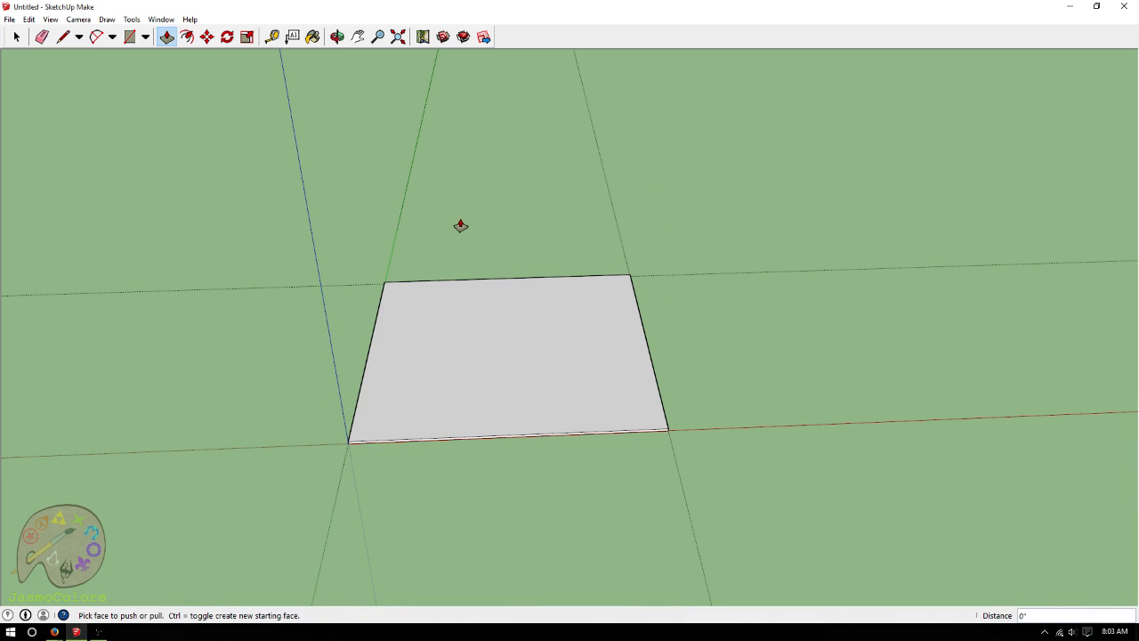
pyautogui.hotkey('ctrl', 'z')
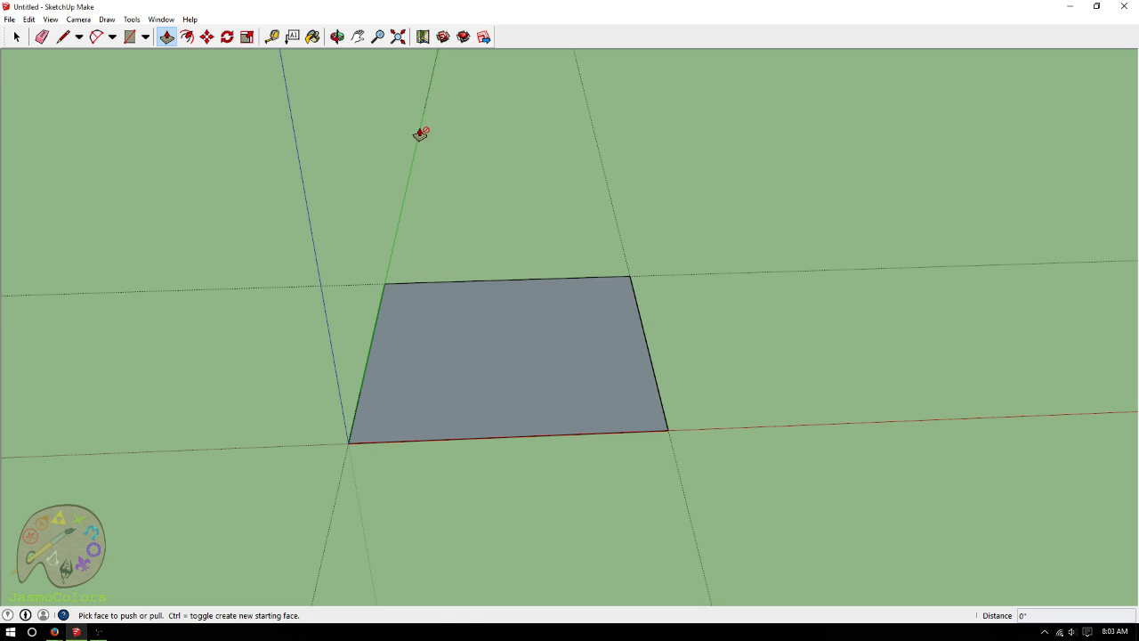
# Place guide lines 6" outside the square's right edge and its far edge
pyautogui.click(342, 41)
pyautogui.moveTo(590, 198); pyautogui.dragTo(628, 503)
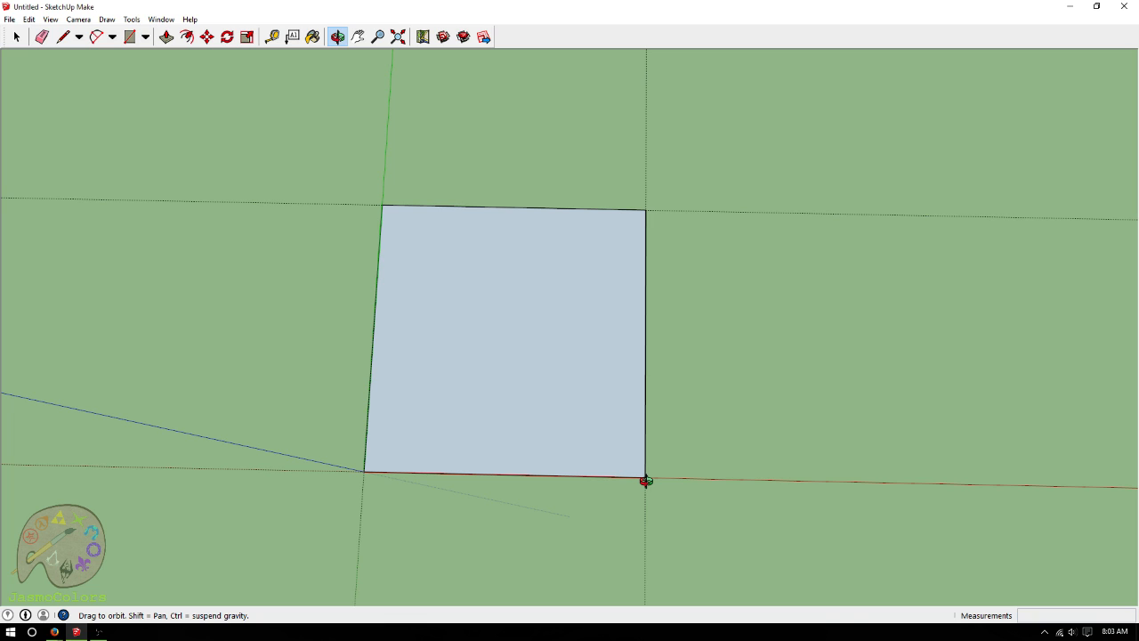
pyautogui.moveTo(392, 170); pyautogui.dragTo(481, 270)
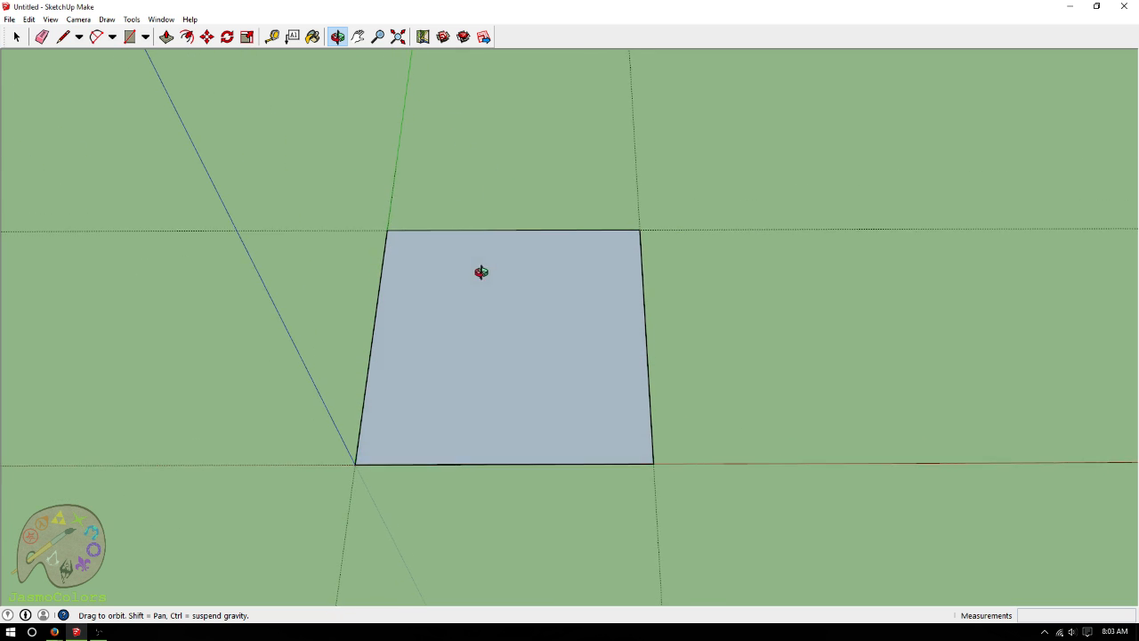
pyautogui.click(271, 36)
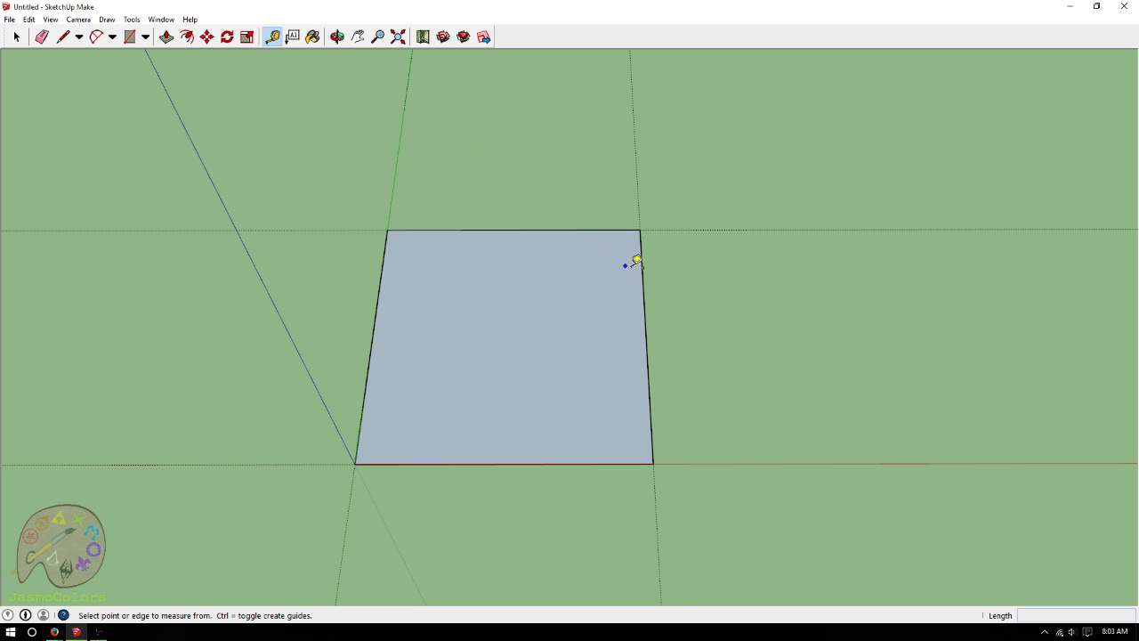
pyautogui.click(643, 264)
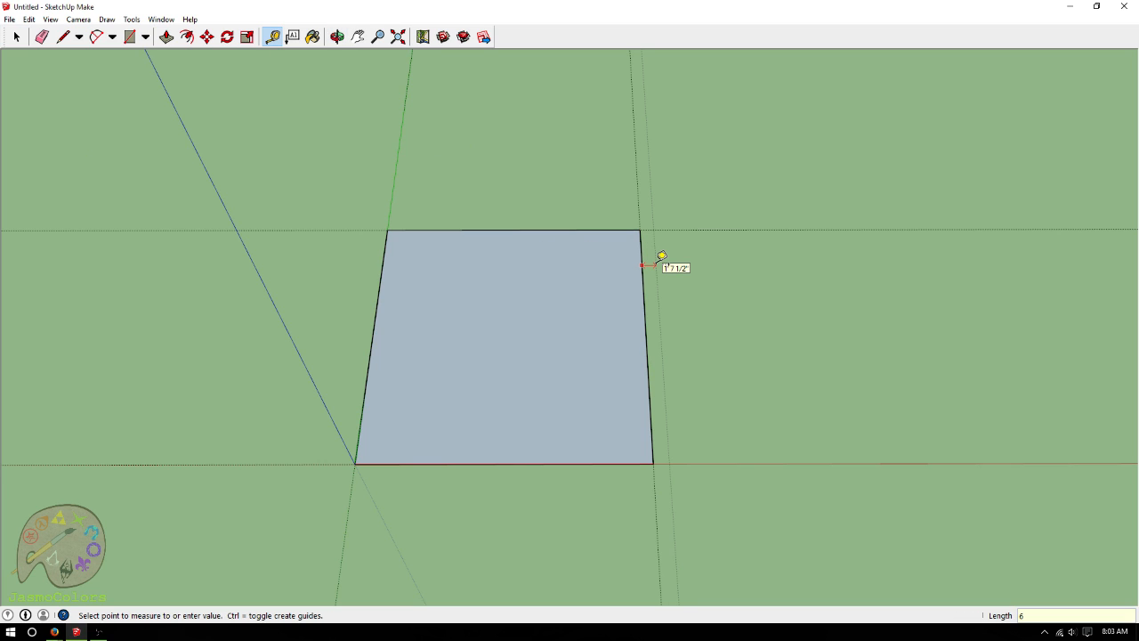
pyautogui.click(661, 256)
pyautogui.click(596, 229)
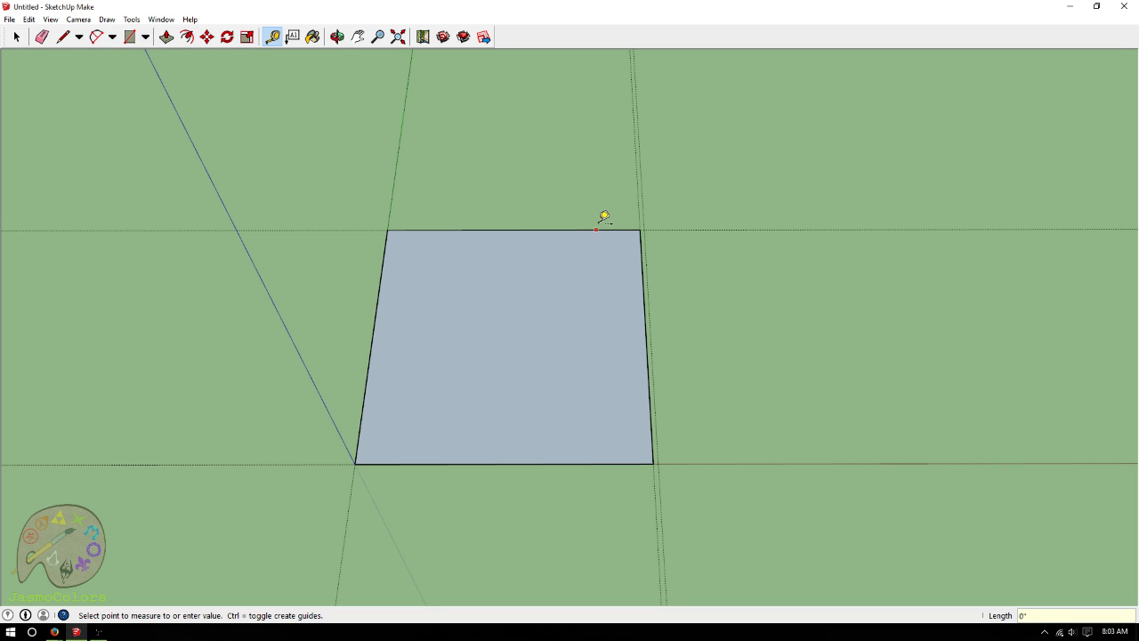
pyautogui.click(610, 210)
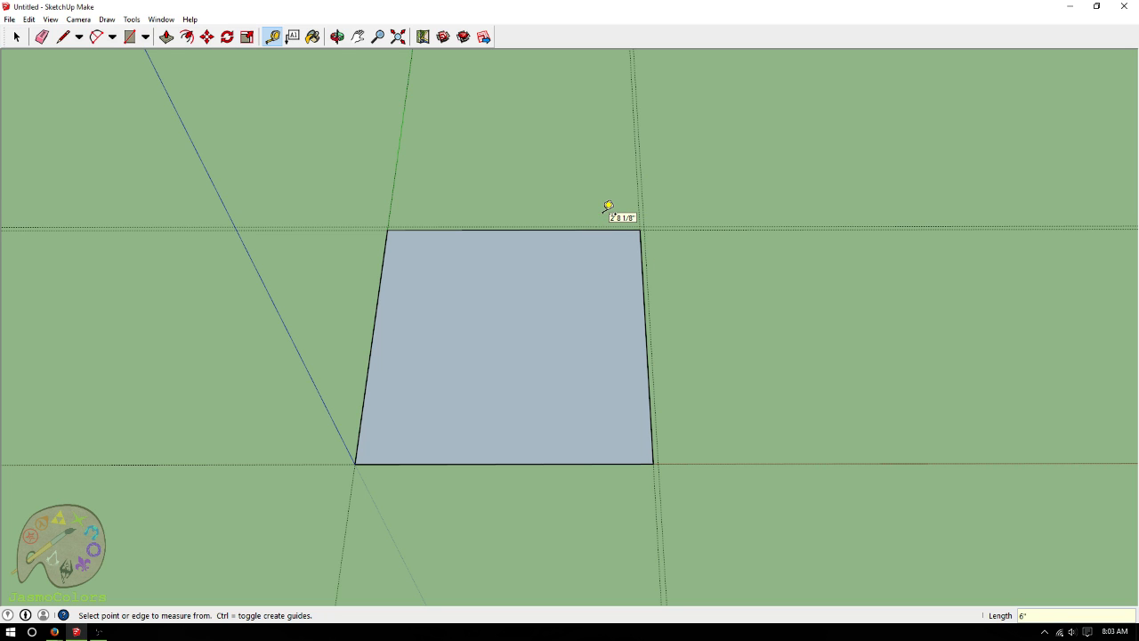
# Place guide lines 6" outside the square's left edge and its near edge
pyautogui.click(384, 253)
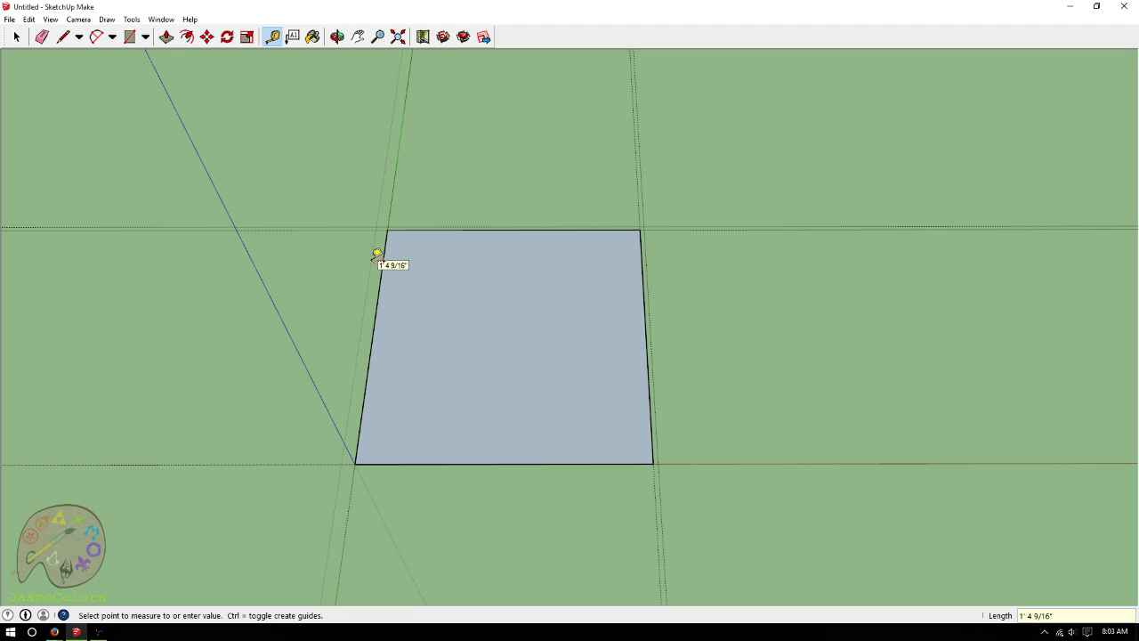
pyautogui.press('Return')
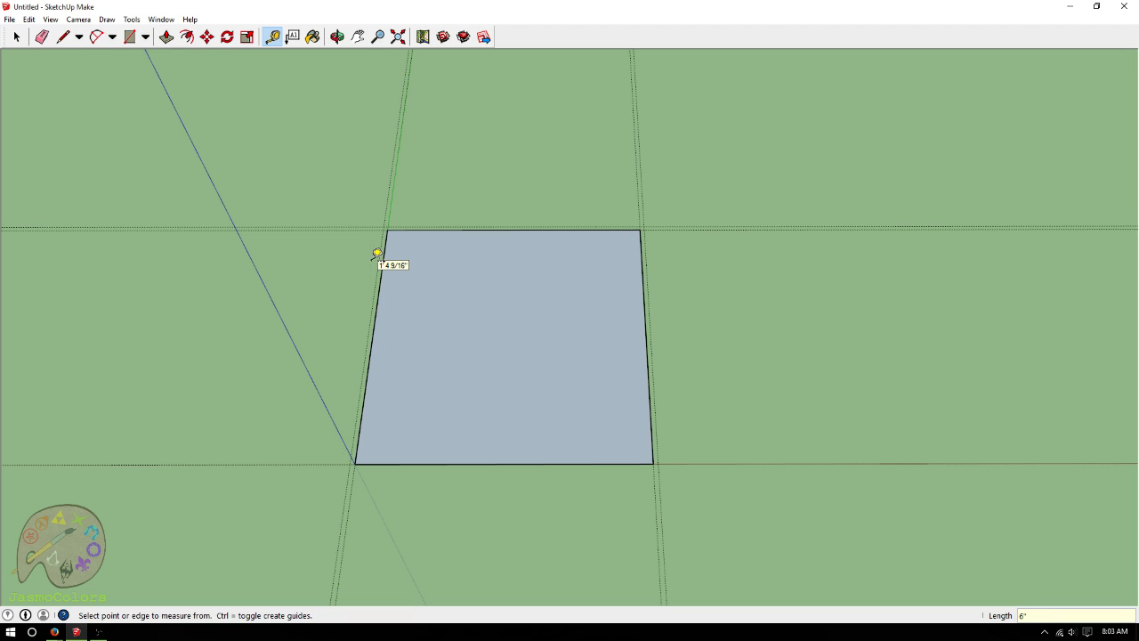
pyautogui.click(488, 463)
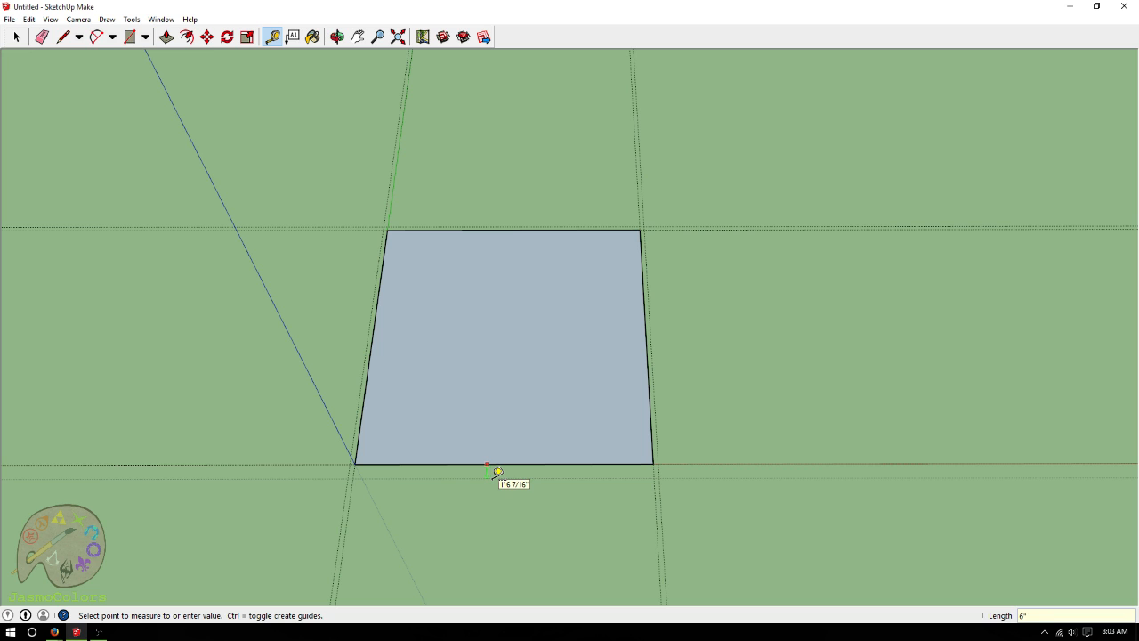
pyautogui.click(497, 473)
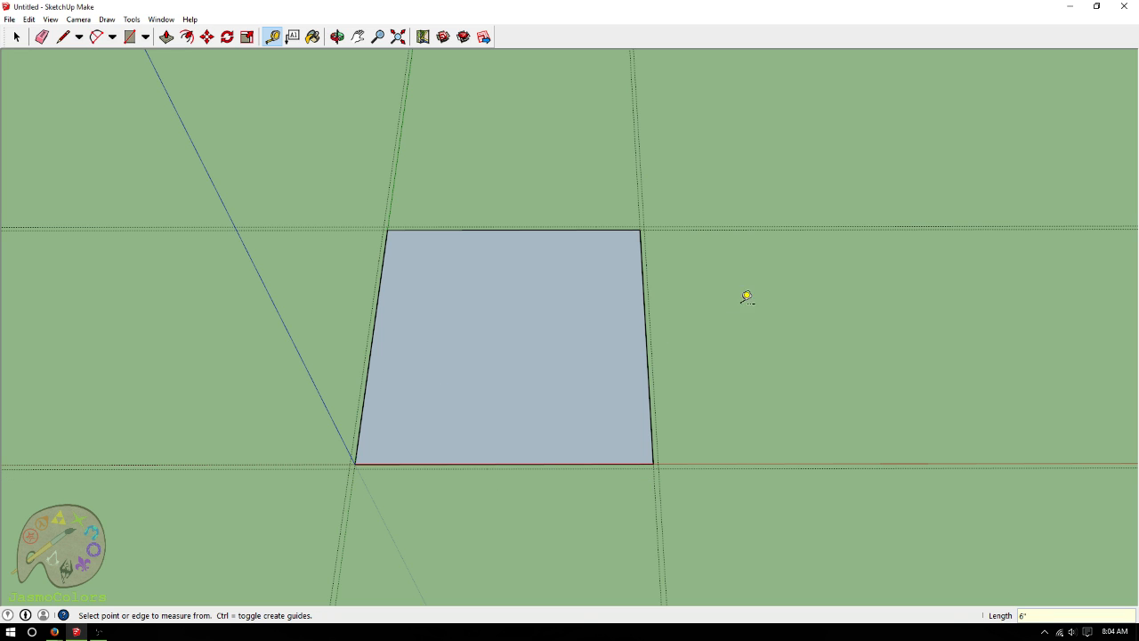
# Try a guide line through the middle of the square, offset from its left edge, and undo it
pyautogui.scroll(-3, 640, 267)
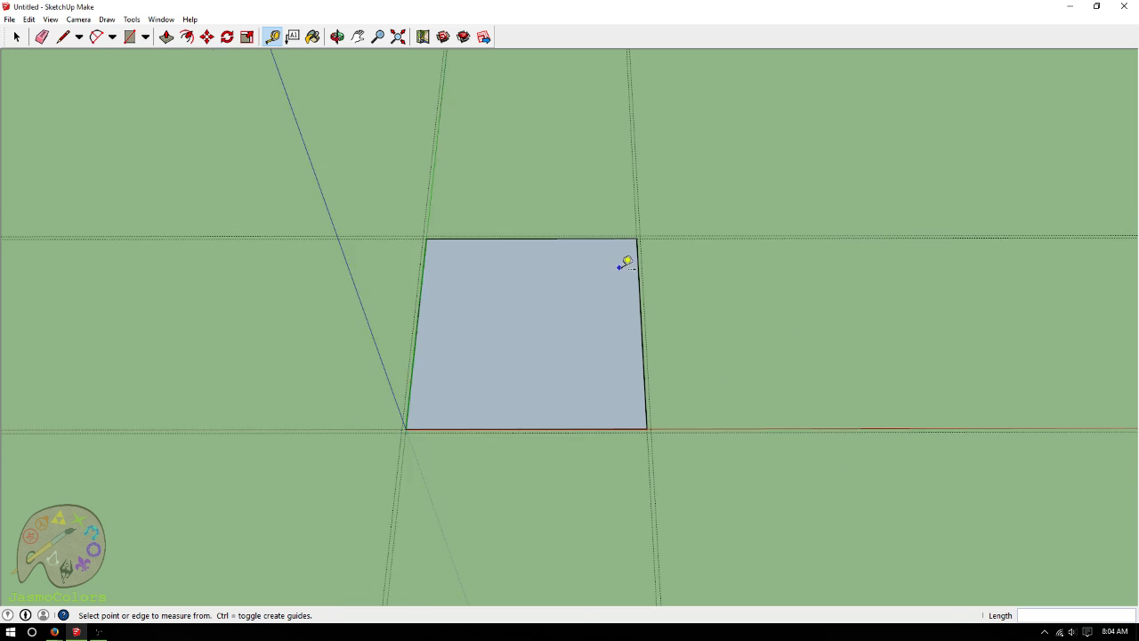
pyautogui.click(338, 37)
pyautogui.moveTo(632, 228); pyautogui.dragTo(579, 478)
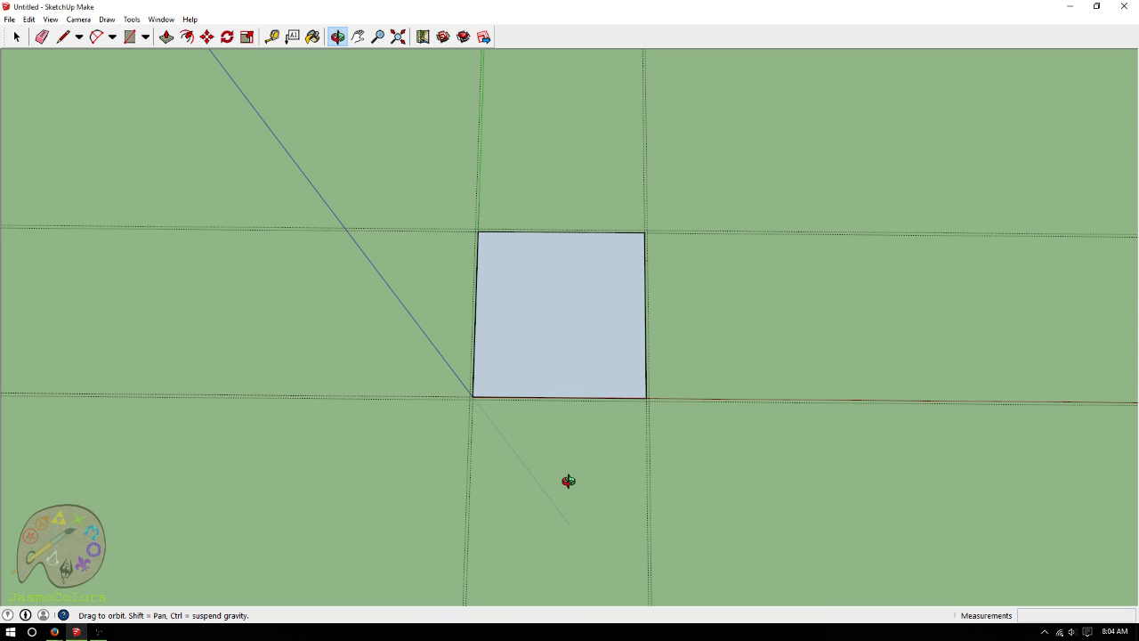
pyautogui.moveTo(669, 465); pyautogui.dragTo(679, 293)
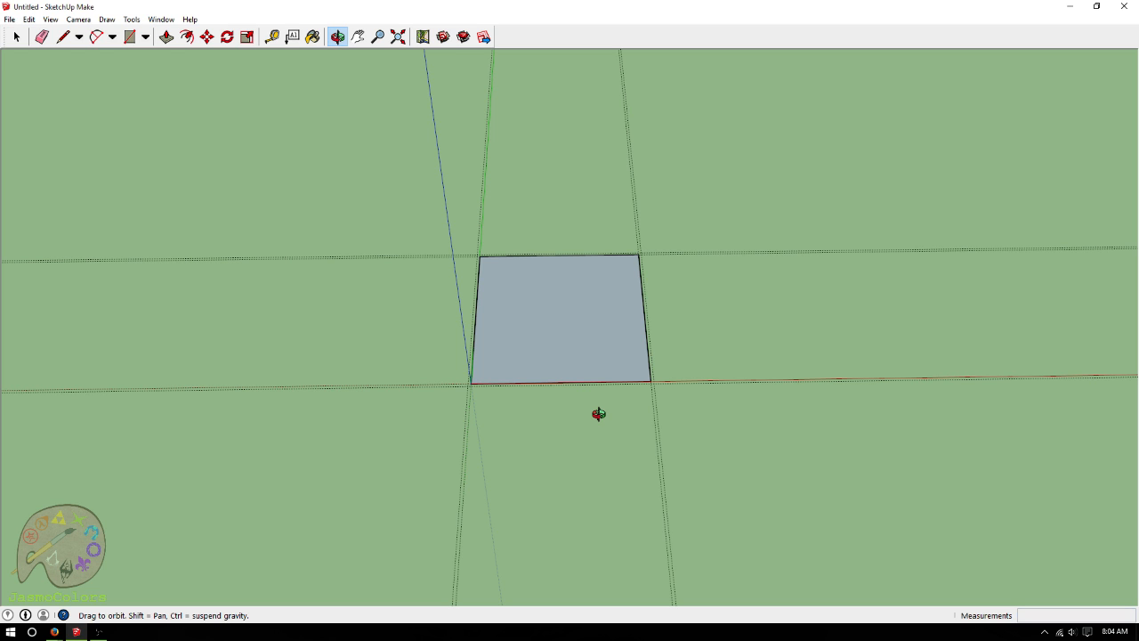
pyautogui.click(271, 37)
pyautogui.scroll(4, 516, 393)
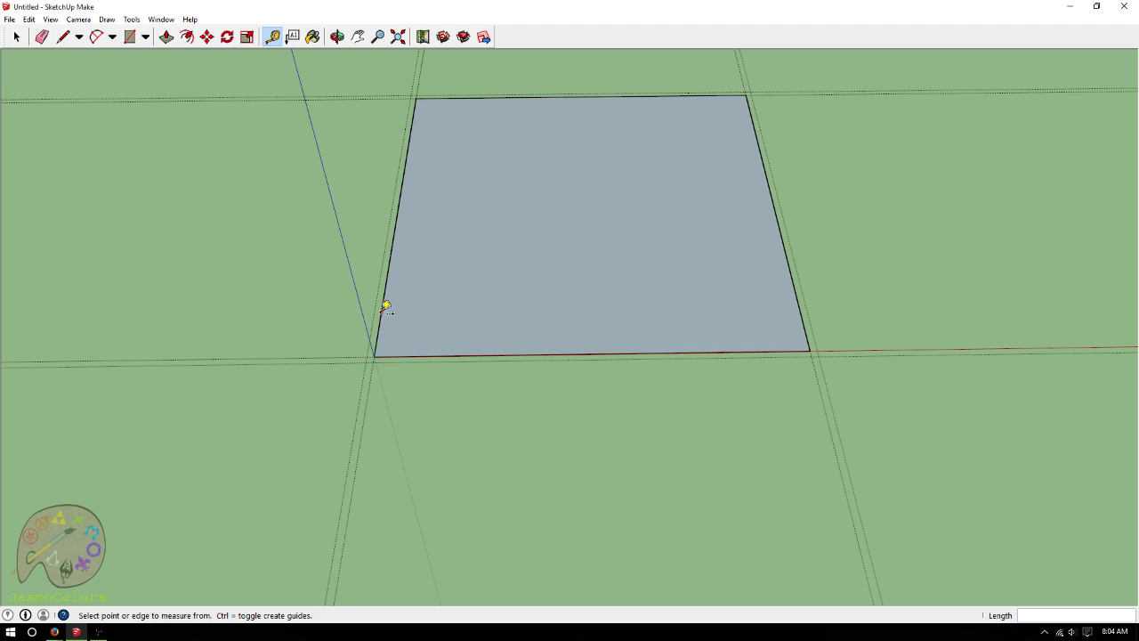
pyautogui.click(384, 311)
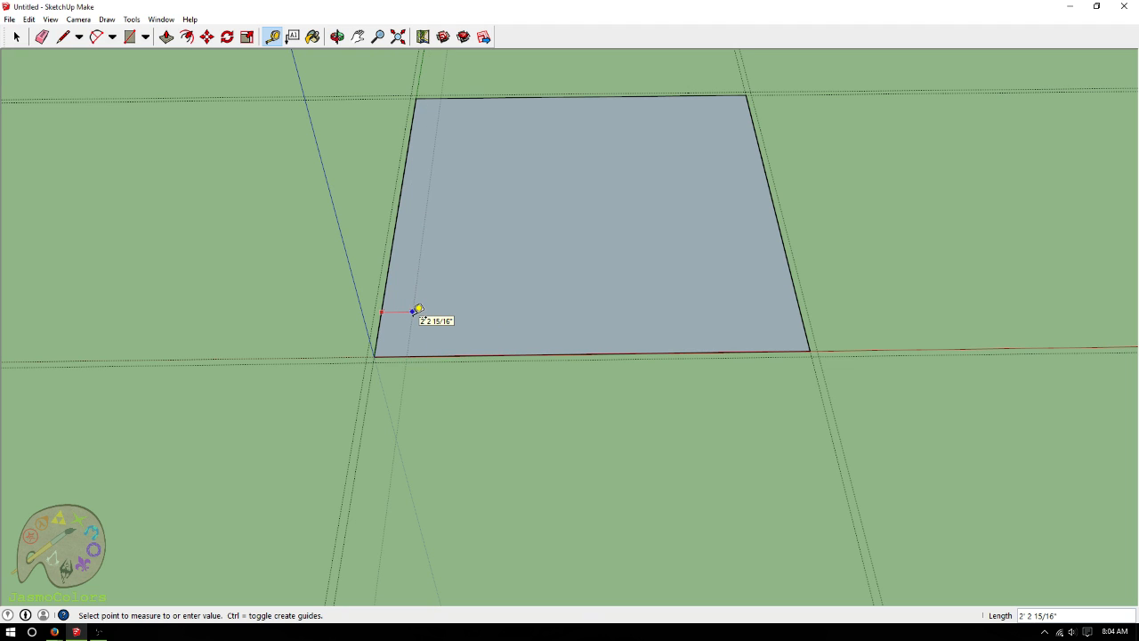
pyautogui.click(601, 347)
pyautogui.scroll(-3, 547, 200)
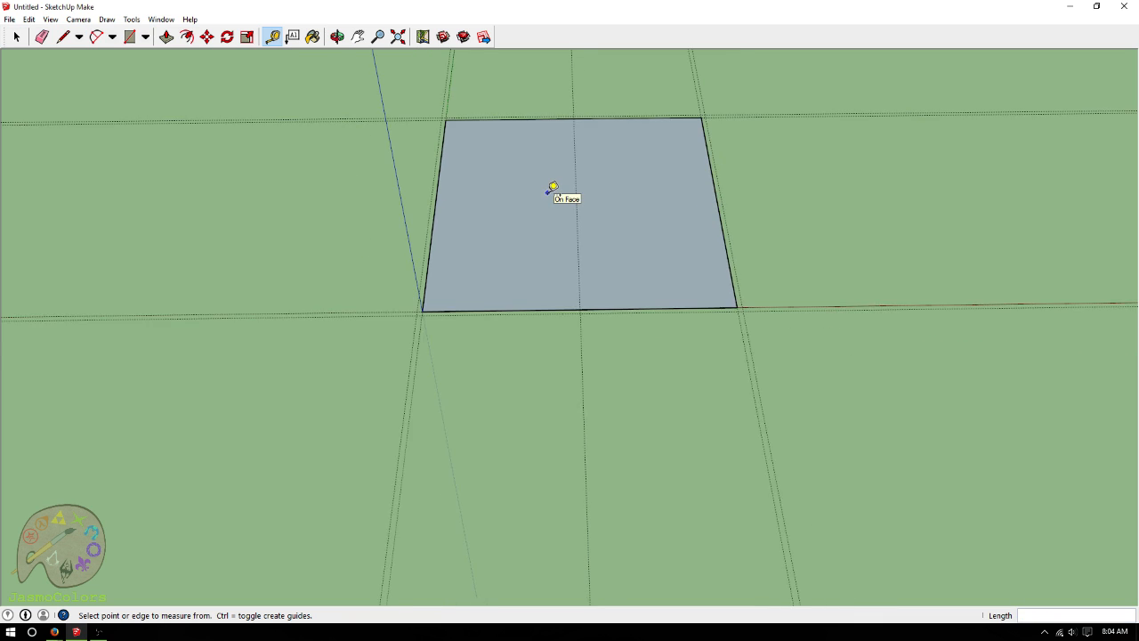
pyautogui.scroll(3, 560, 333)
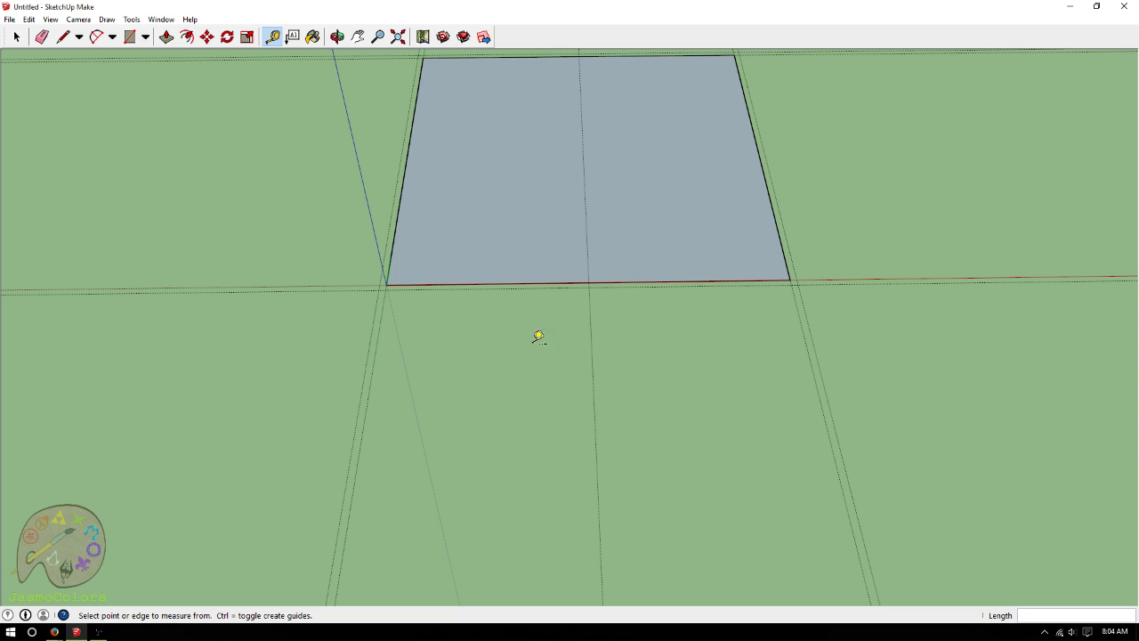
pyautogui.hotkey('ctrl', 'z')
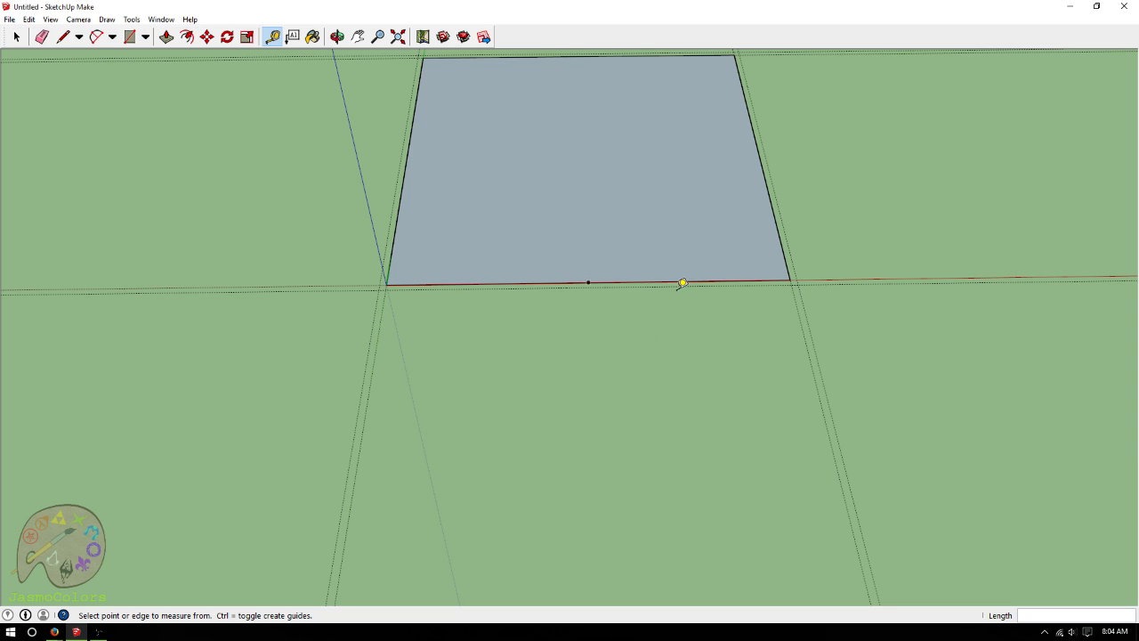
# Place a guide line 3' inside the square's right edge
pyautogui.scroll(2, 708, 265)
pyautogui.click(818, 267)
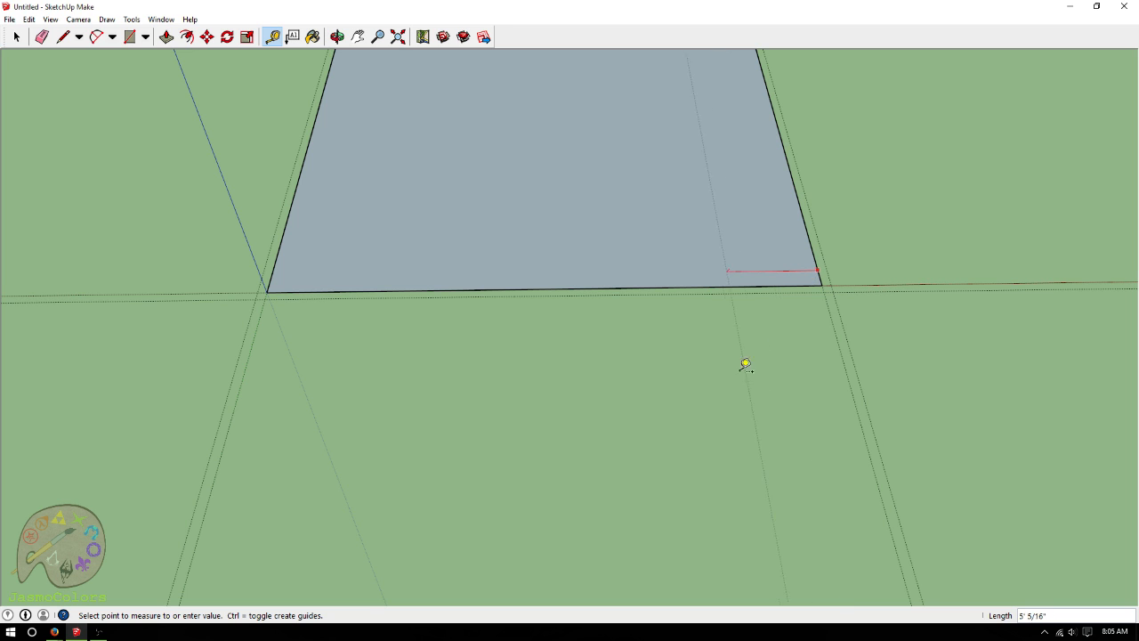
pyautogui.scroll(-3, 739, 399)
pyautogui.scroll(1, 798, 374)
pyautogui.scroll(2, 744, 307)
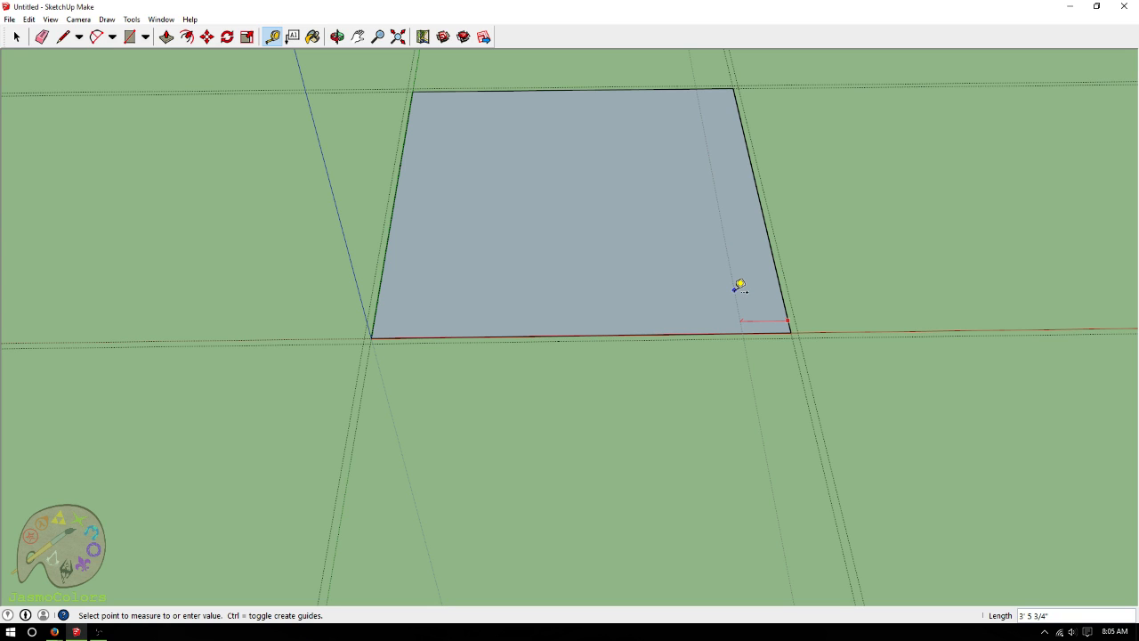
pyautogui.scroll(2, 742, 319)
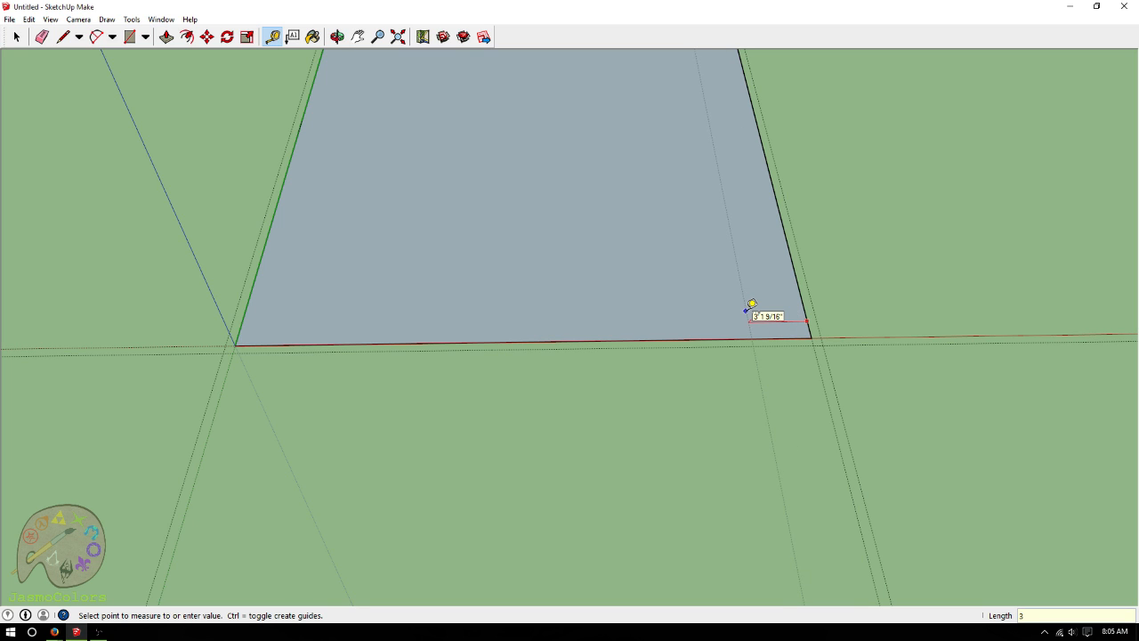
pyautogui.write("'")
pyautogui.press('Return')
# Add a guide line 6' further in from the inner guide and another 6" beyond it
pyautogui.click(750, 316)
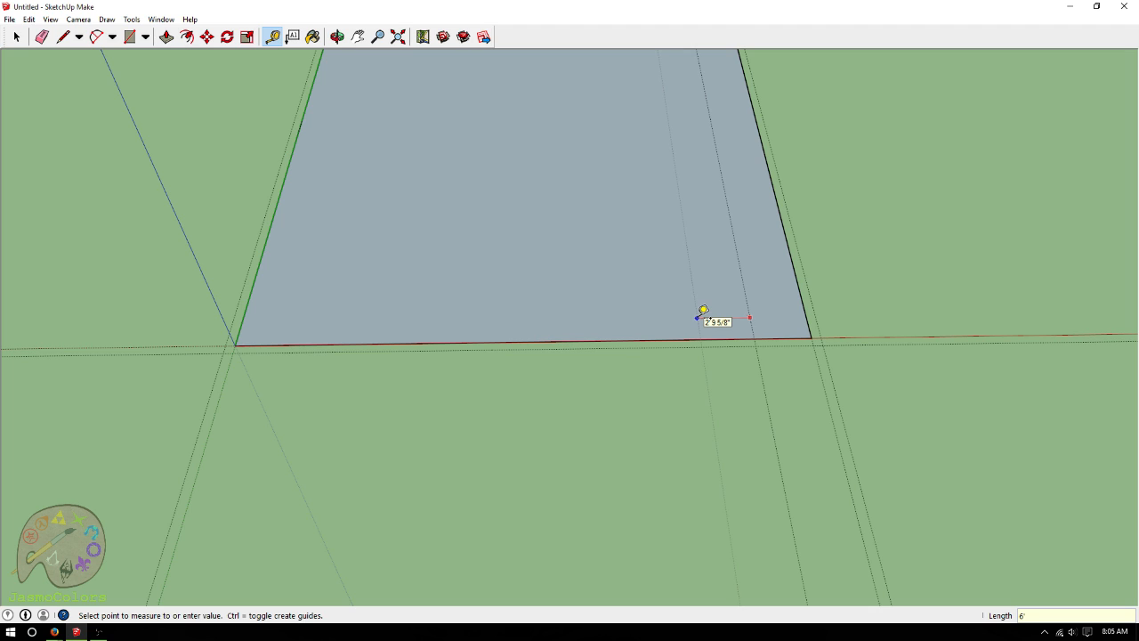
pyautogui.press('Return')
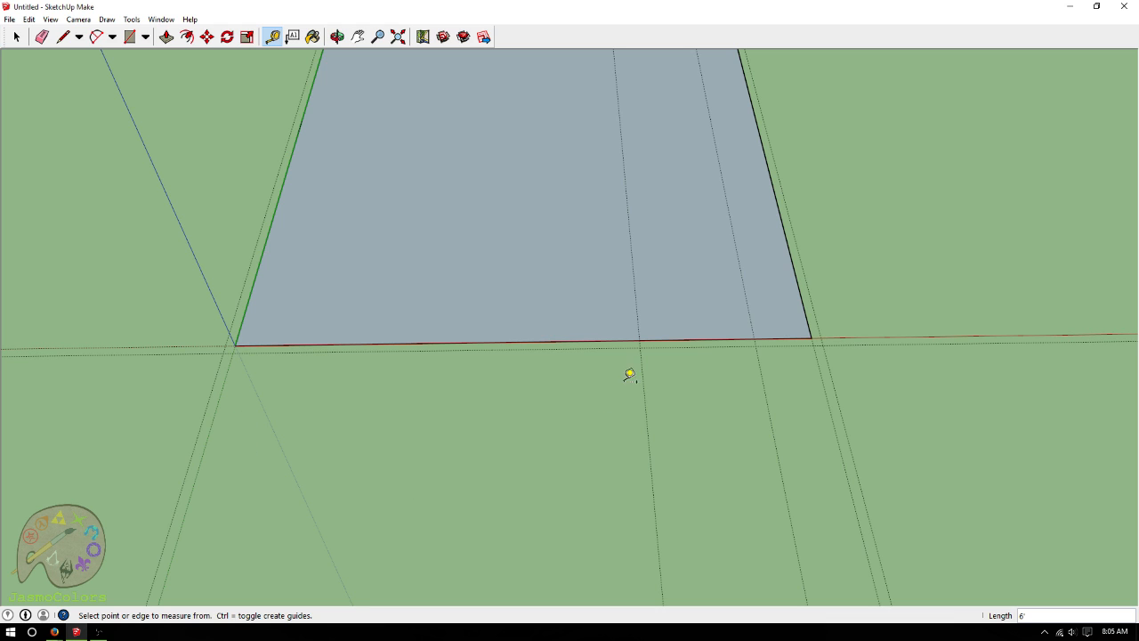
pyautogui.click(639, 296)
pyautogui.click(631, 295)
pyautogui.click(629, 296)
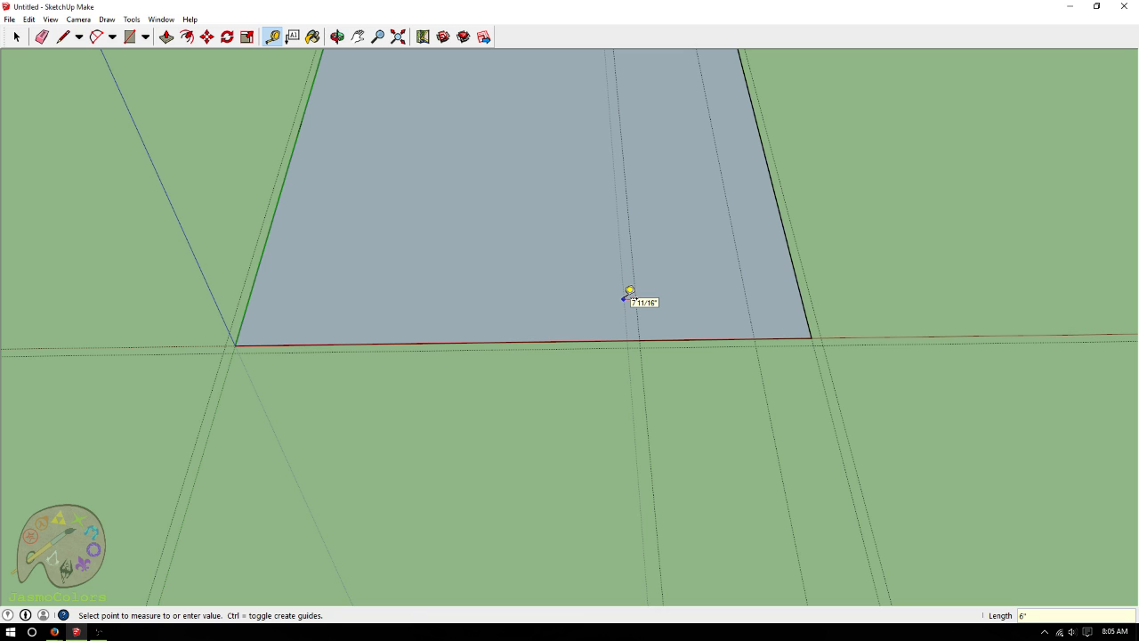
pyautogui.click(630, 295)
pyautogui.scroll(-3, 533, 490)
pyautogui.scroll(-1, 534, 494)
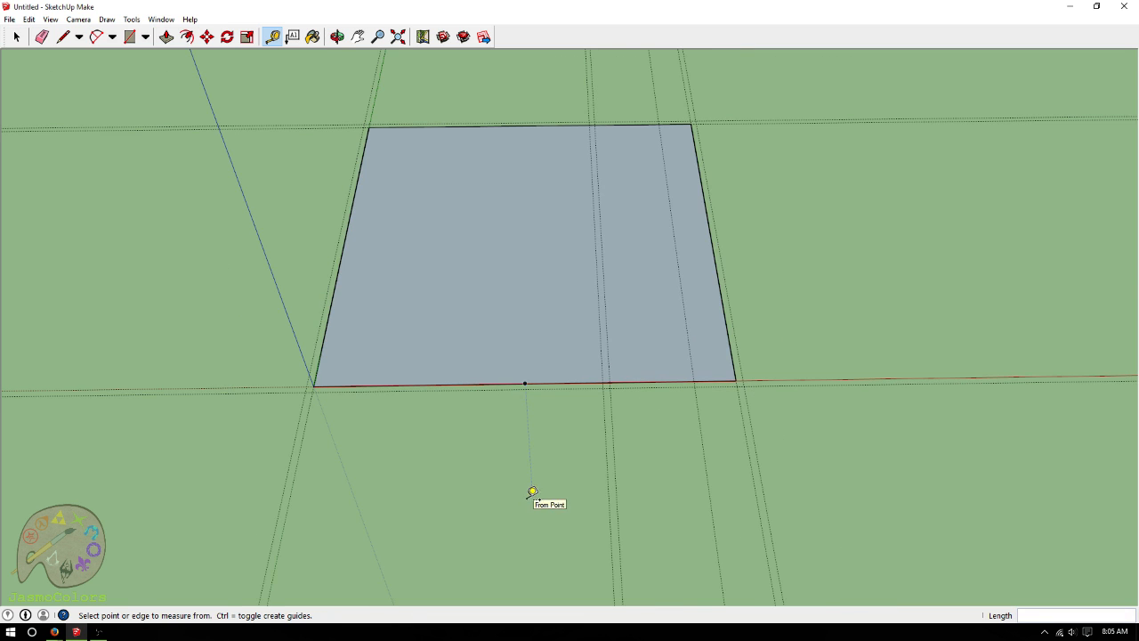
pyautogui.scroll(1, 494, 482)
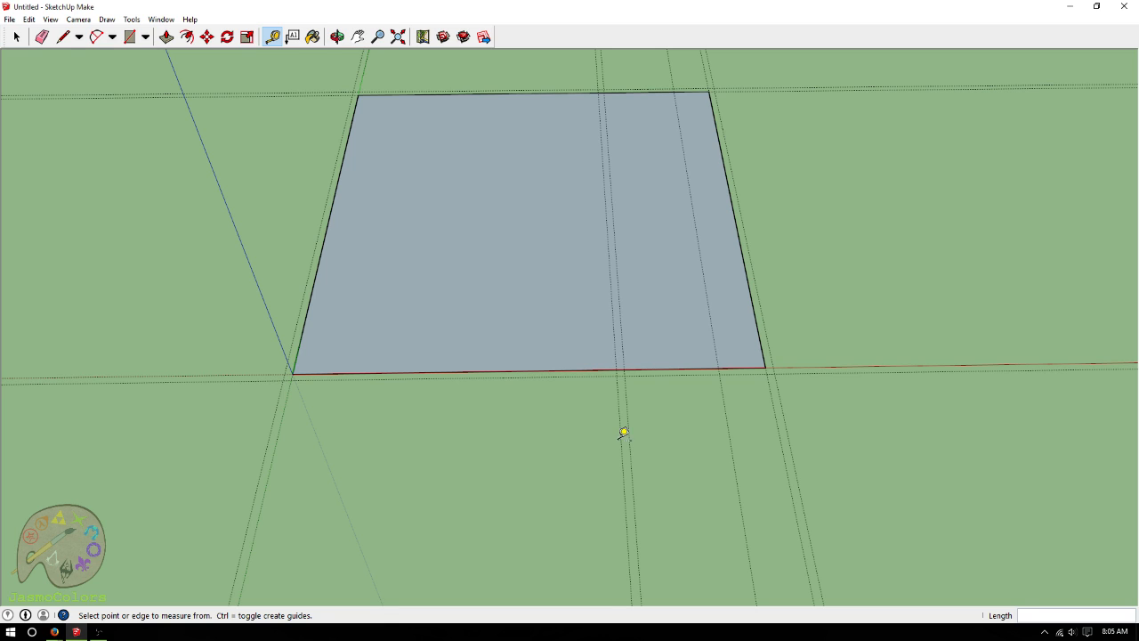
# Undo the three guide lines placed inside the square
pyautogui.click(717, 357)
pyautogui.hotkey('ctrl', 'z')
pyautogui.hotkey('ctrl', 'z')
pyautogui.hotkey('ctrl', 'z')
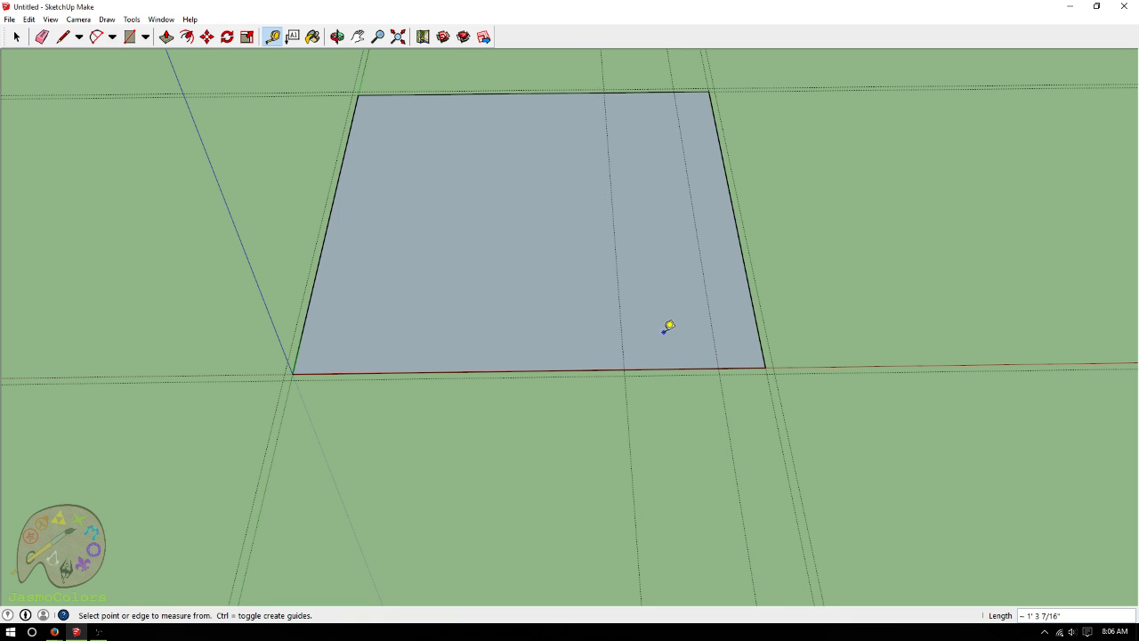
# Place a guide line 3' inside the square's right edge and a second one 6" further in
pyautogui.click(760, 348)
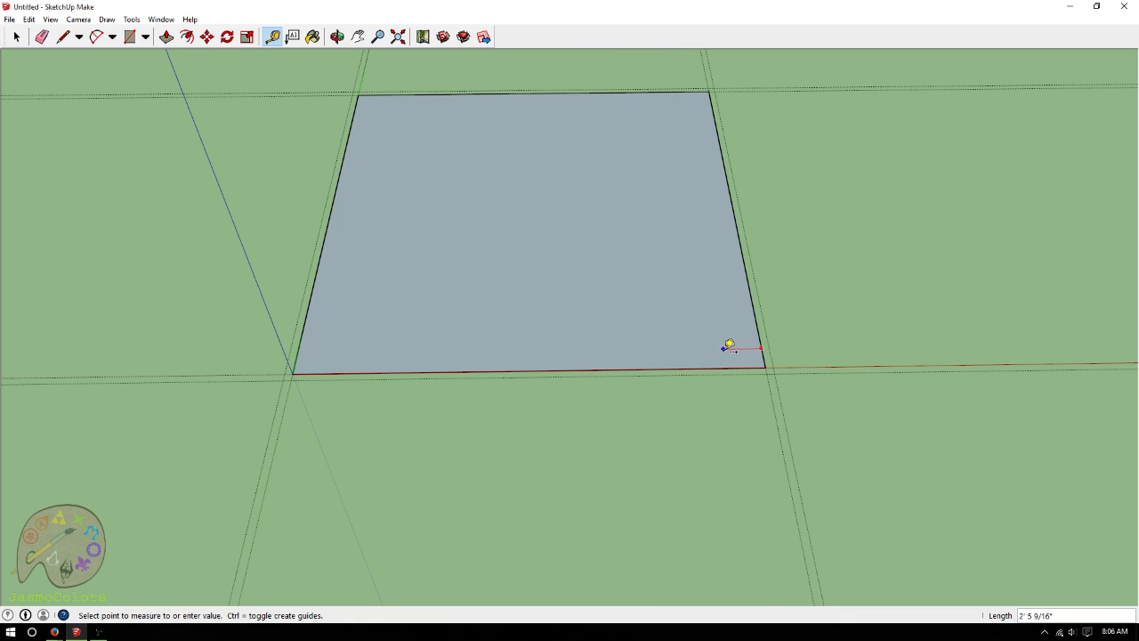
pyautogui.click(715, 345)
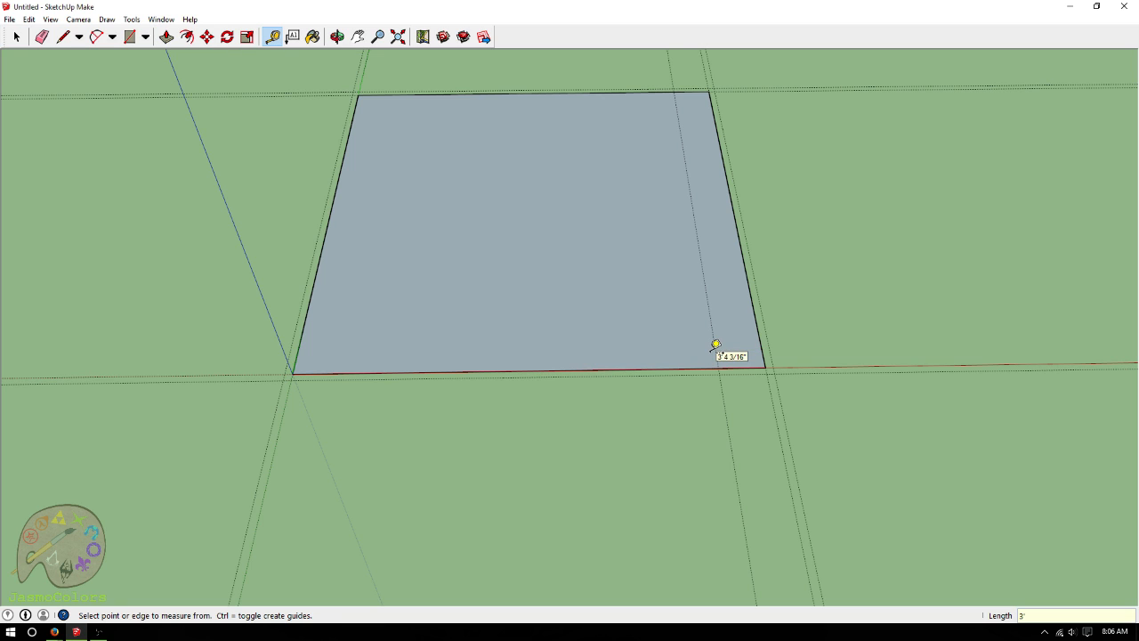
pyautogui.click(718, 346)
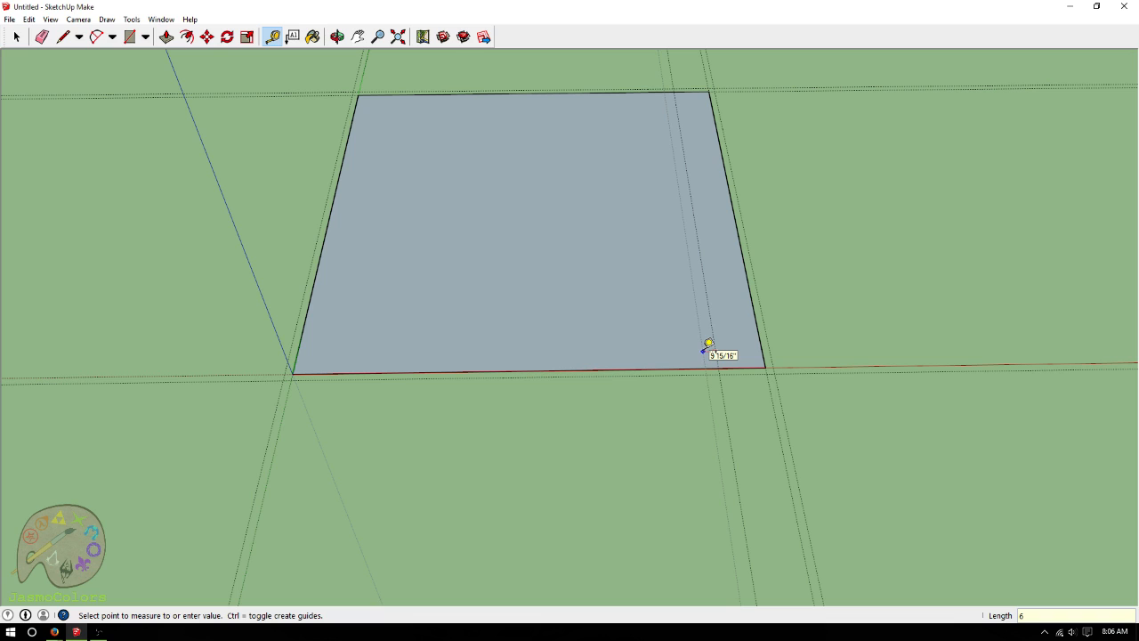
pyautogui.write('6')
pyautogui.press('Return')
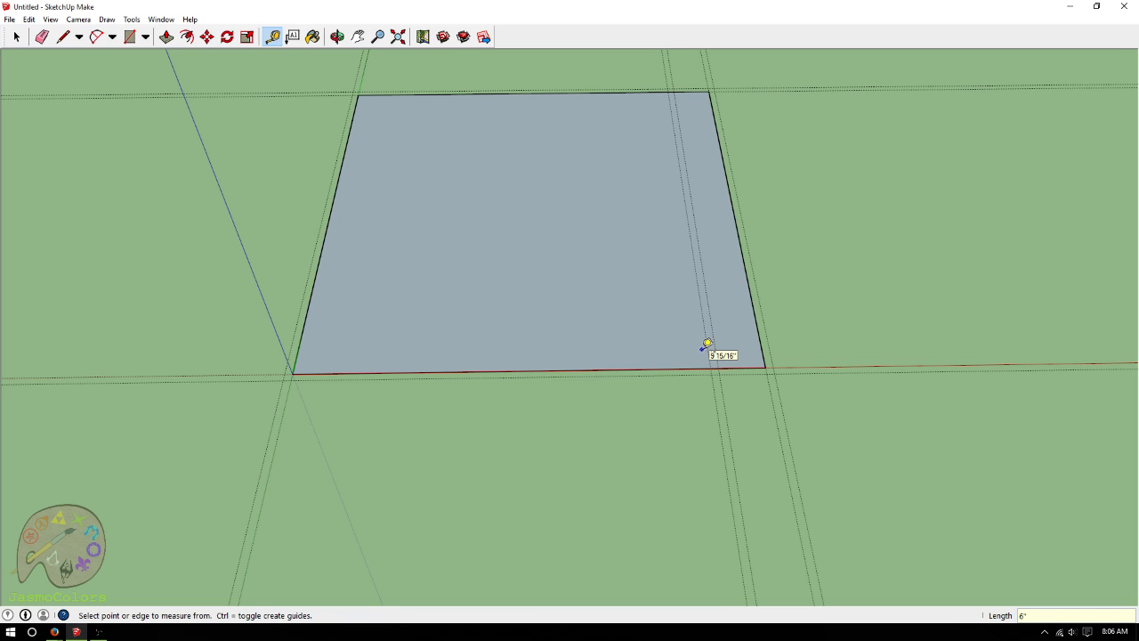
# Add a guide line 6' further in from the innermost guide and another 6" beyond it
pyautogui.click(707, 347)
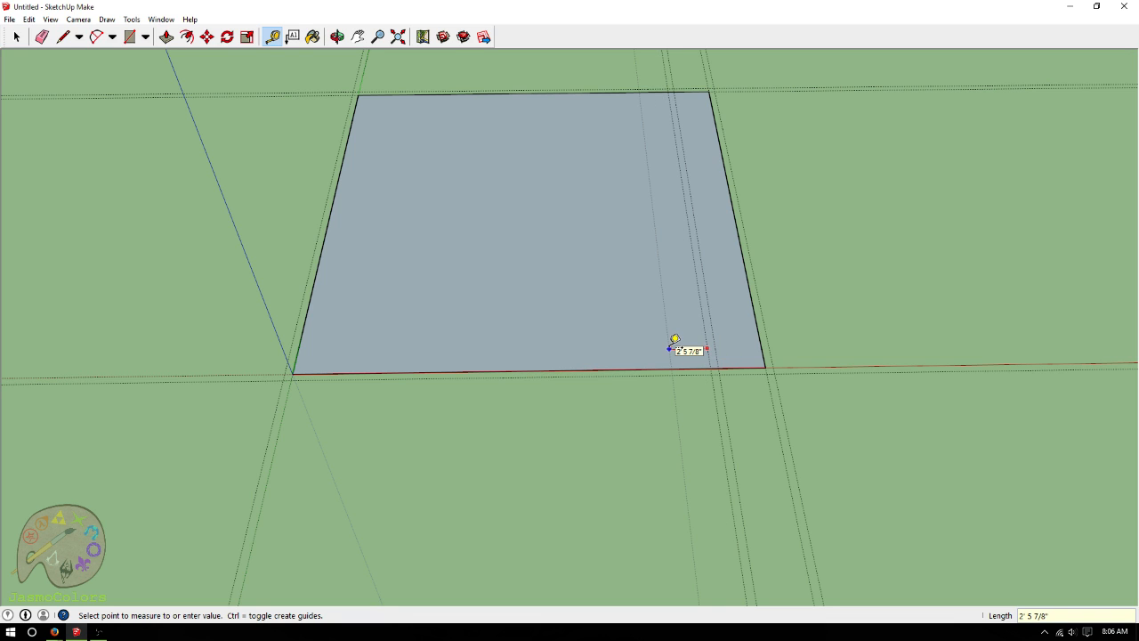
pyautogui.click(674, 346)
pyautogui.click(610, 347)
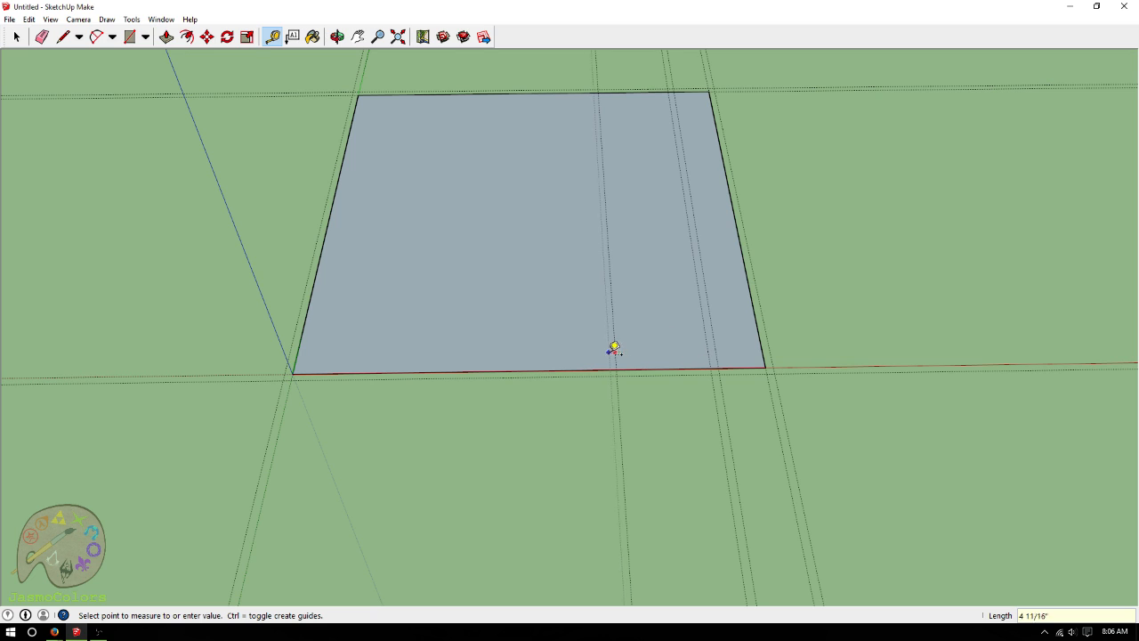
pyautogui.press('Return')
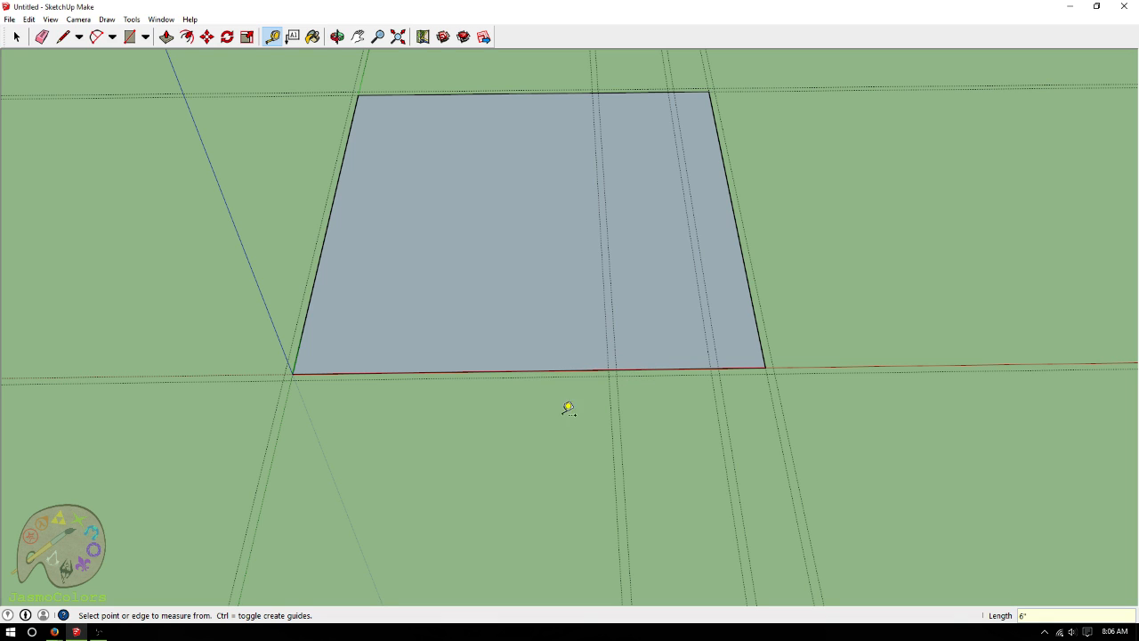
pyautogui.scroll(-3, 841, 298)
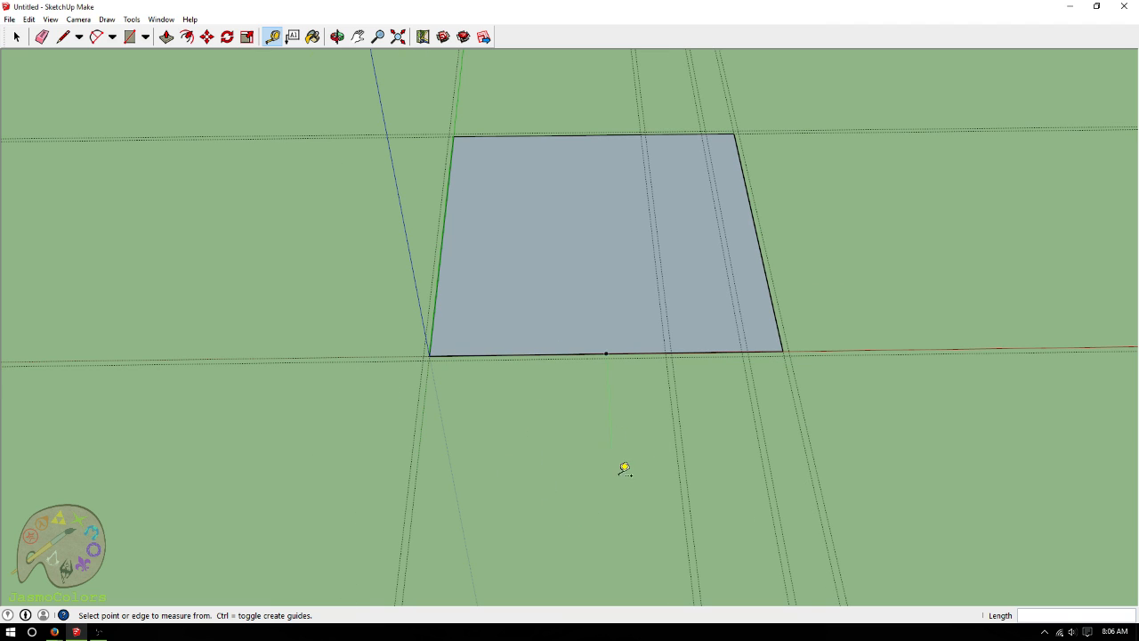
pyautogui.scroll(-3, 580, 415)
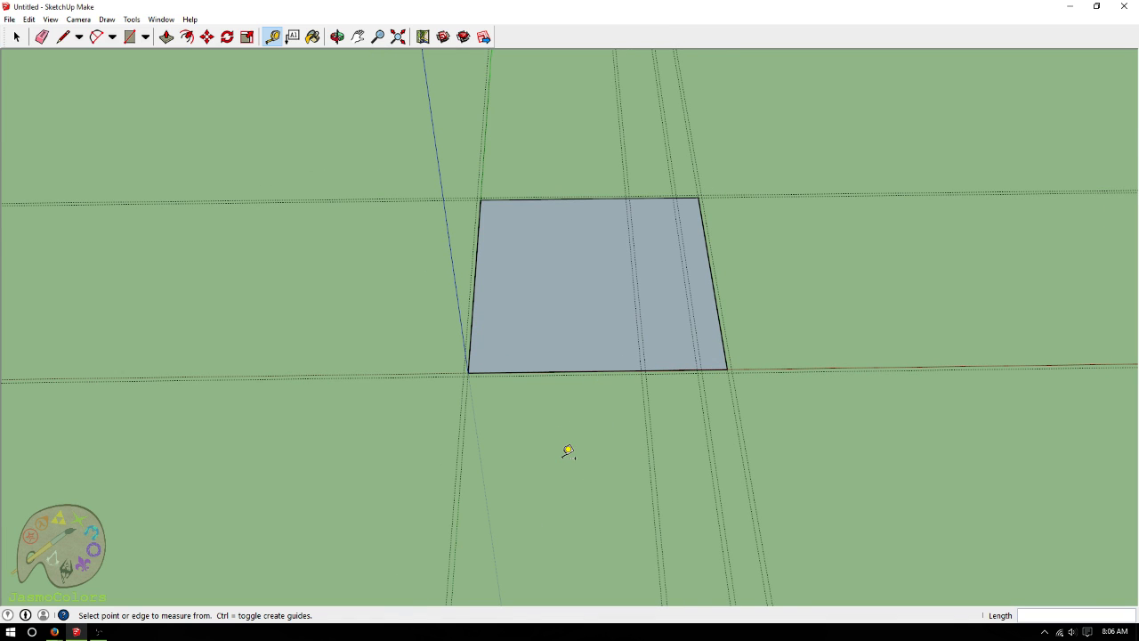
pyautogui.scroll(1, 567, 451)
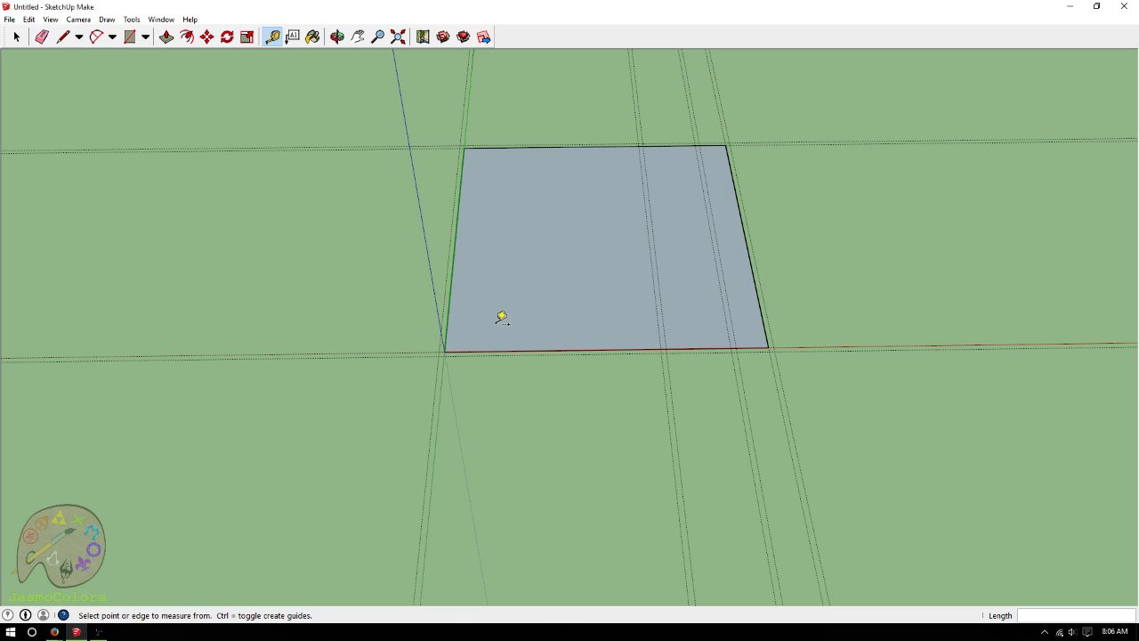
pyautogui.click(337, 36)
pyautogui.moveTo(504, 261); pyautogui.dragTo(554, 379)
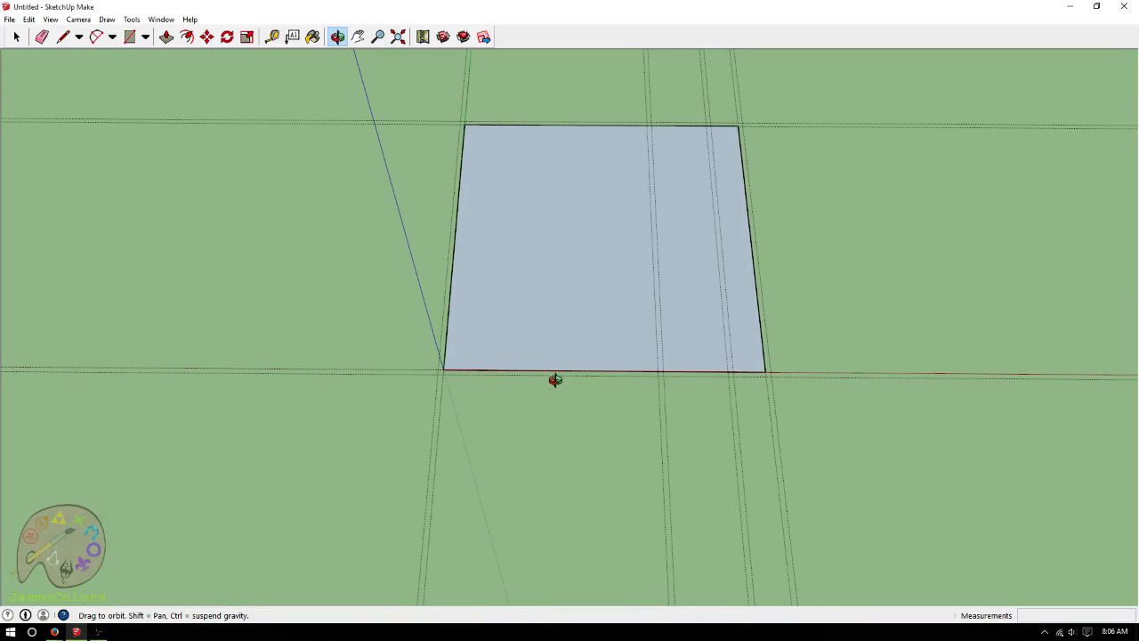
# Save the model to the desktop as FunHouse
pyautogui.hotkey('ctrl', 's')
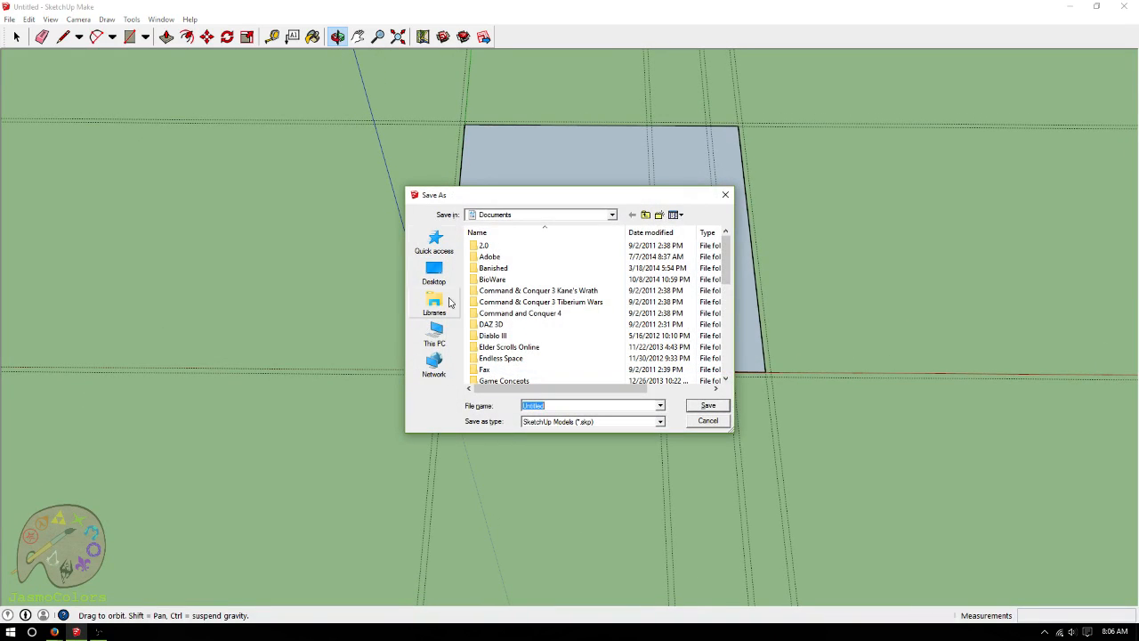
pyautogui.click(434, 272)
pyautogui.write('Fun')
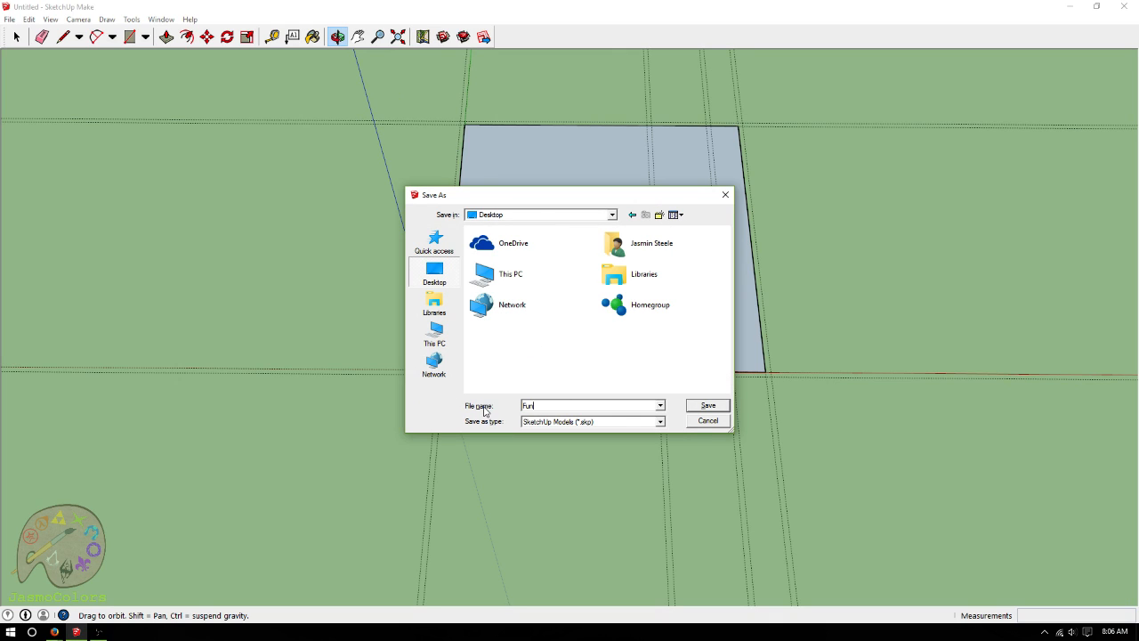
pyautogui.write('House')
pyautogui.press('Return')
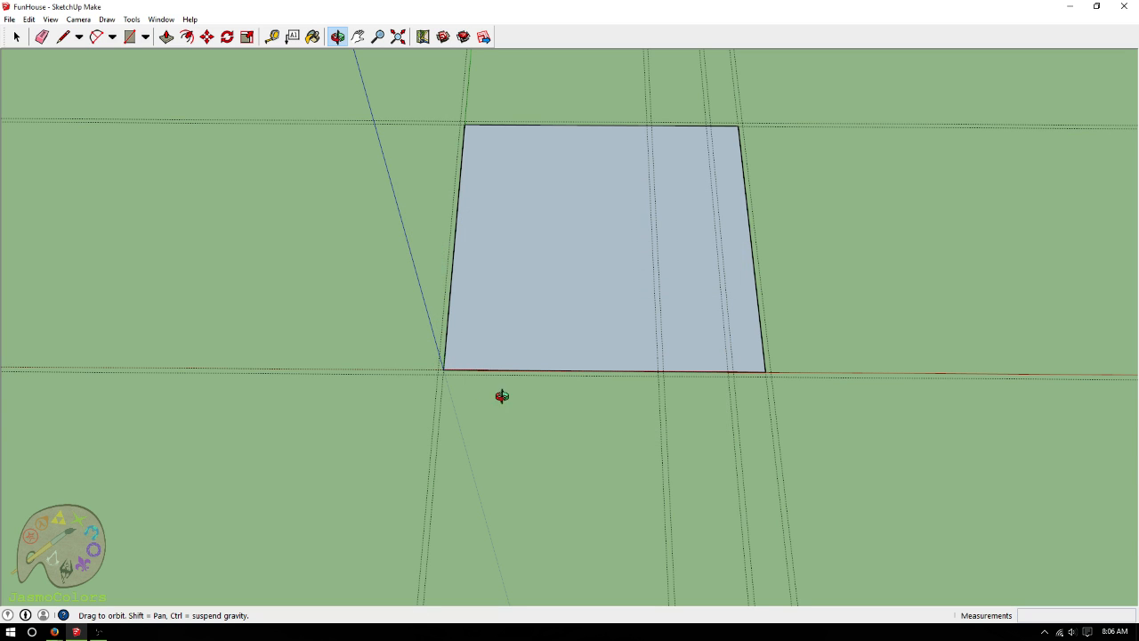
pyautogui.moveTo(570, 426)
pyautogui.mouseDown()
pyautogui.moveTo(579, 350)
pyautogui.moveTo(572, 420)
pyautogui.mouseUp()
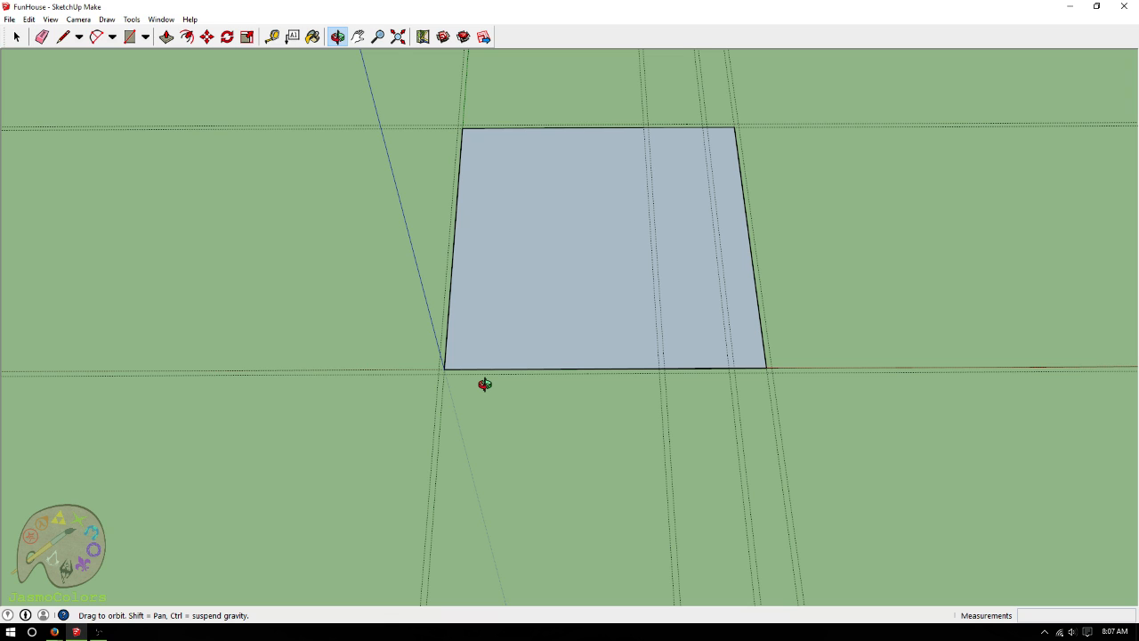
pyautogui.moveTo(484, 383); pyautogui.dragTo(461, 513)
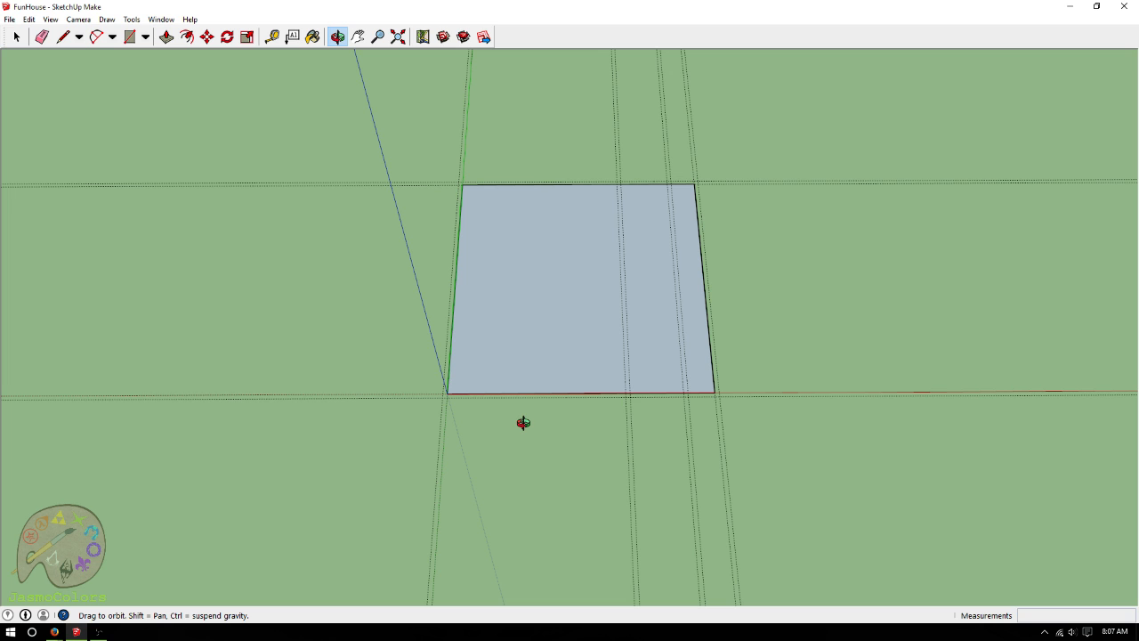
pyautogui.moveTo(470, 425); pyautogui.dragTo(582, 418)
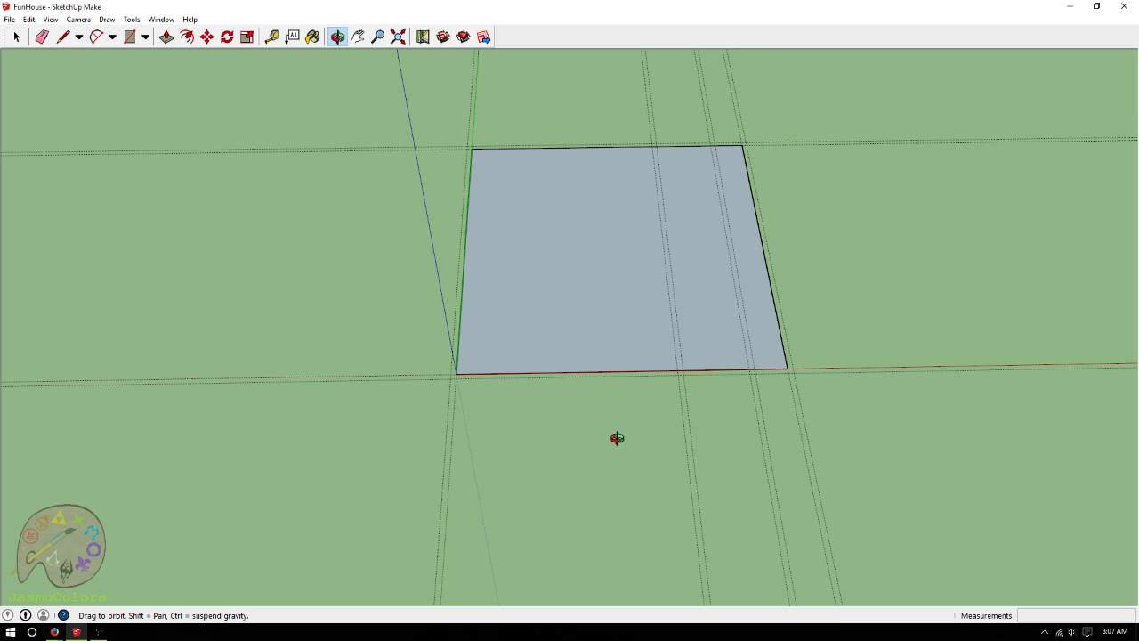
pyautogui.scroll(1, 614, 437)
pyautogui.moveTo(638, 448); pyautogui.dragTo(632, 481)
pyautogui.scroll(-1, 631, 480)
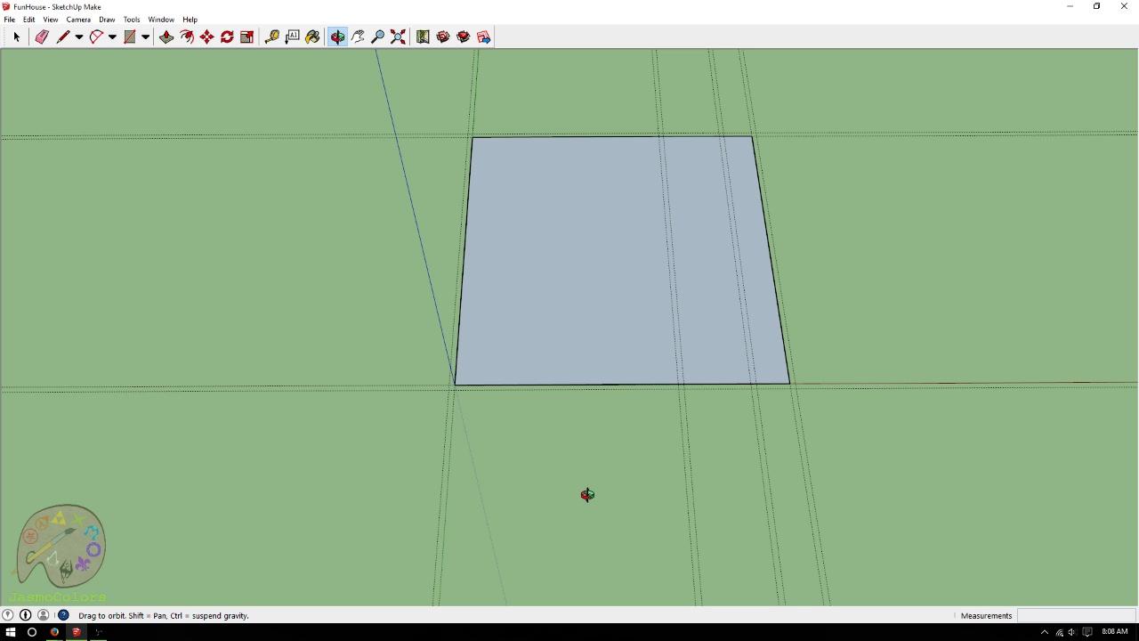
pyautogui.moveTo(623, 338)
pyautogui.mouseDown()
pyautogui.moveTo(625, 322)
pyautogui.moveTo(622, 338)
pyautogui.mouseUp()
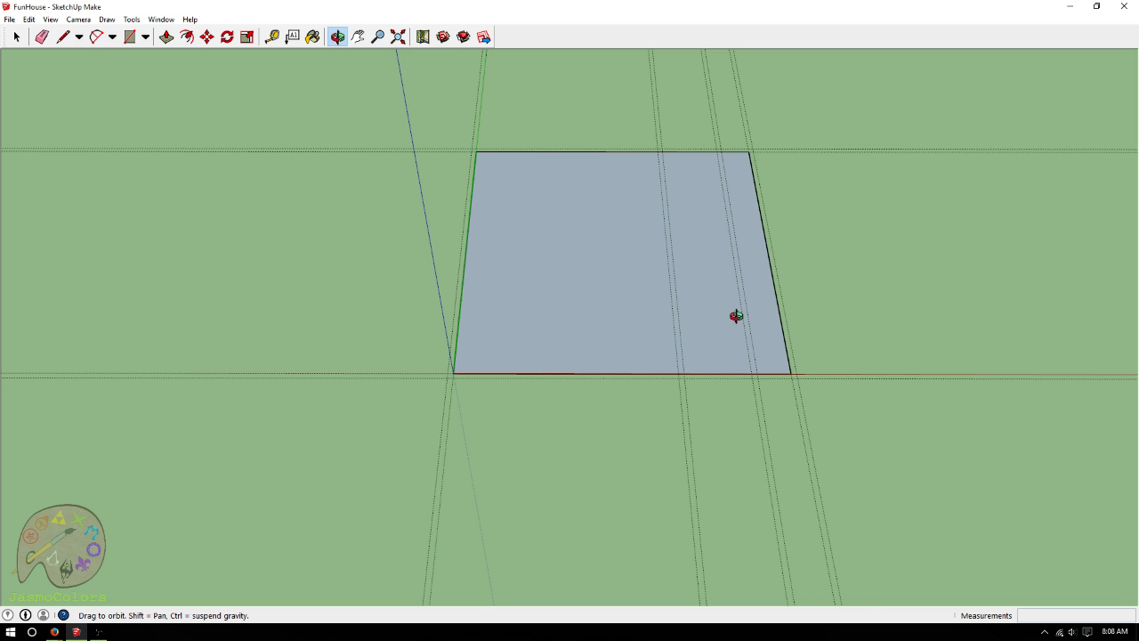
pyautogui.moveTo(702, 312); pyautogui.dragTo(715, 195)
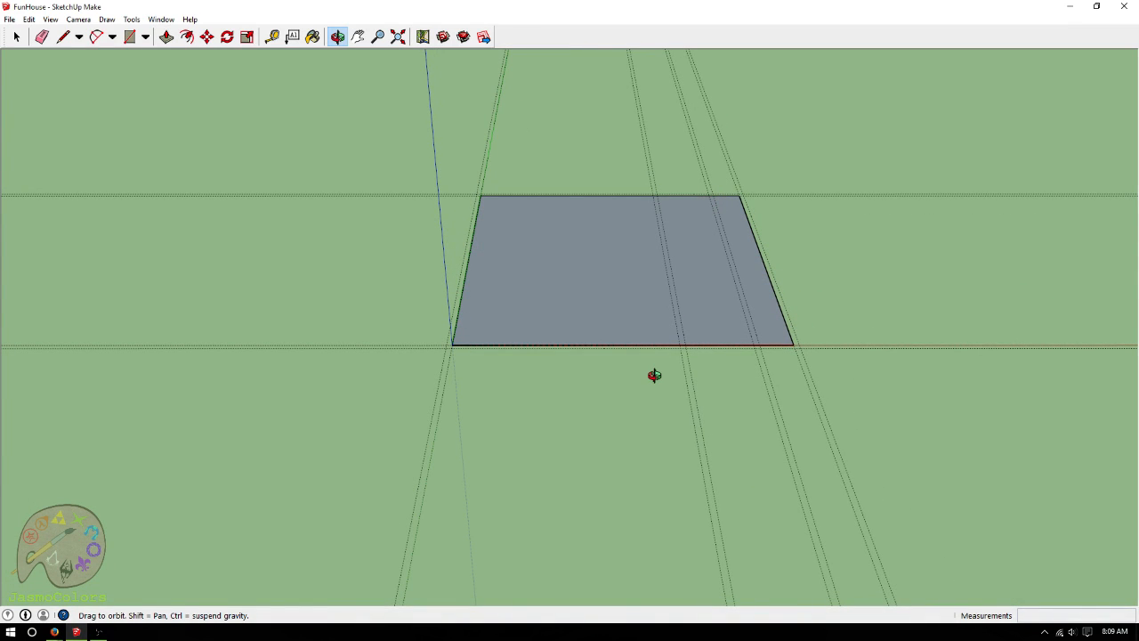
pyautogui.moveTo(569, 292); pyautogui.dragTo(578, 368)
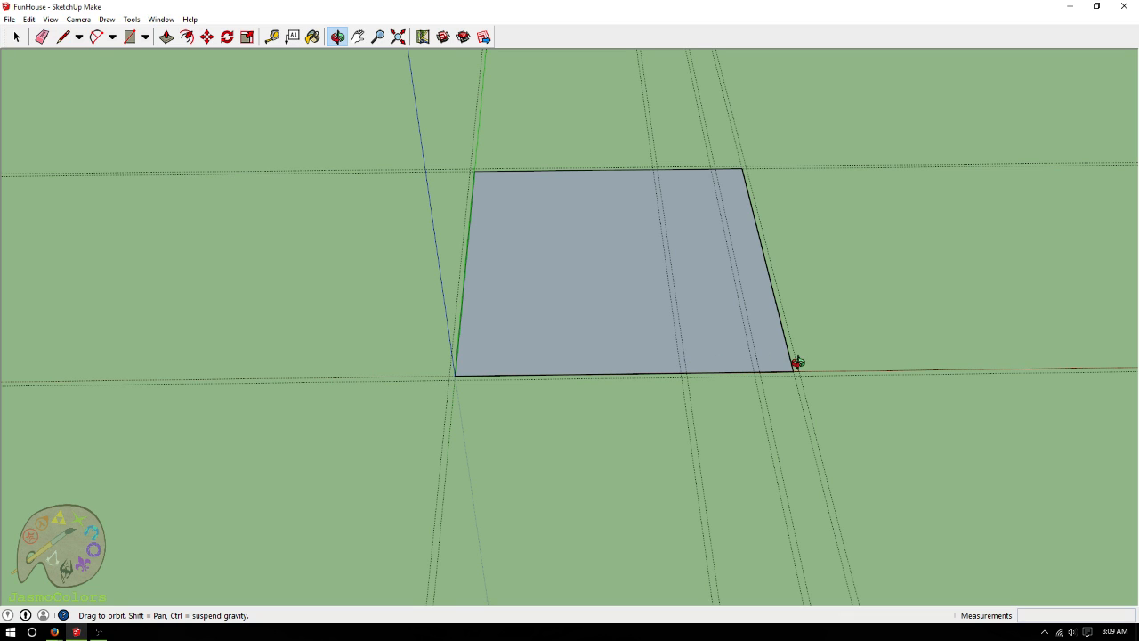
pyautogui.scroll(-1, 258, 340)
pyautogui.scroll(3, 638, 271)
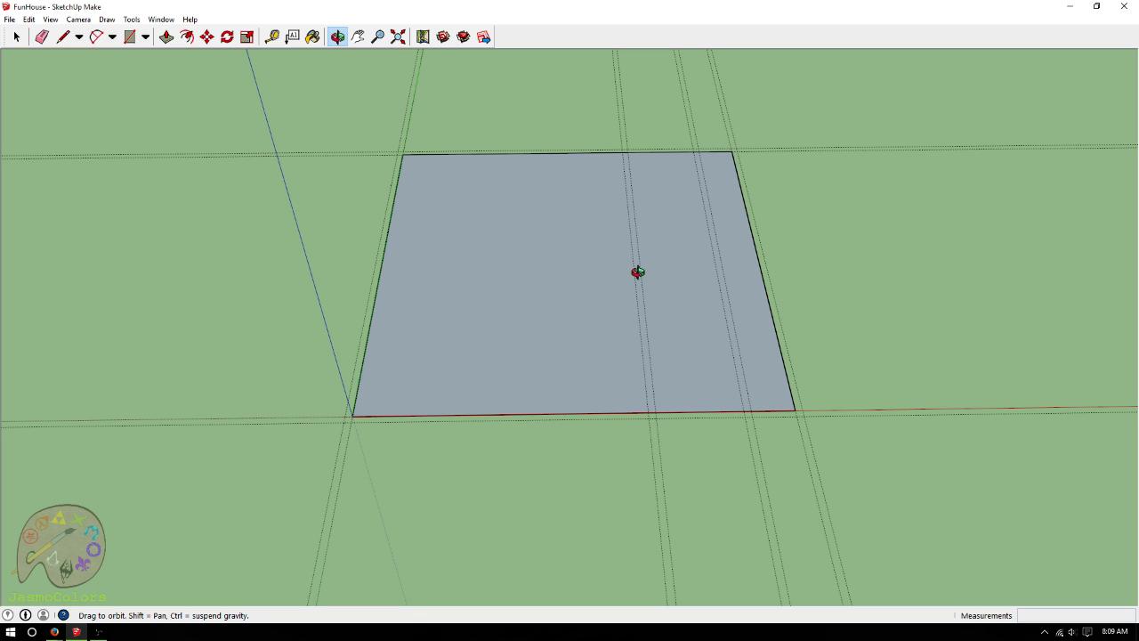
pyautogui.moveTo(572, 237); pyautogui.dragTo(551, 539)
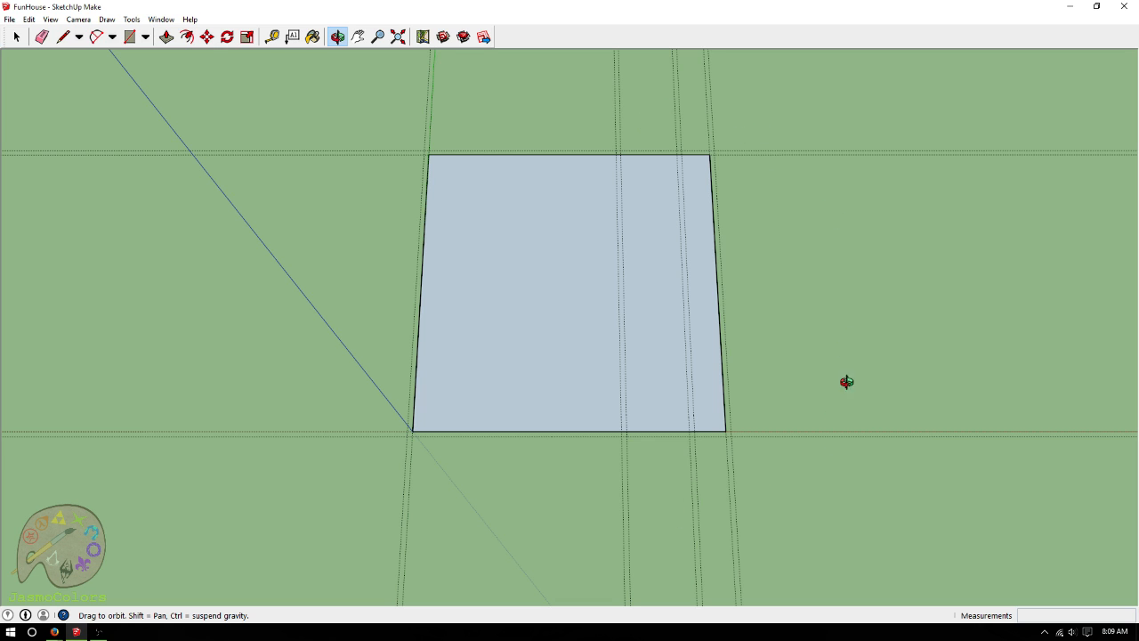
pyautogui.moveTo(630, 523)
pyautogui.mouseDown()
pyautogui.moveTo(587, 534)
pyautogui.moveTo(627, 516)
pyautogui.mouseUp()
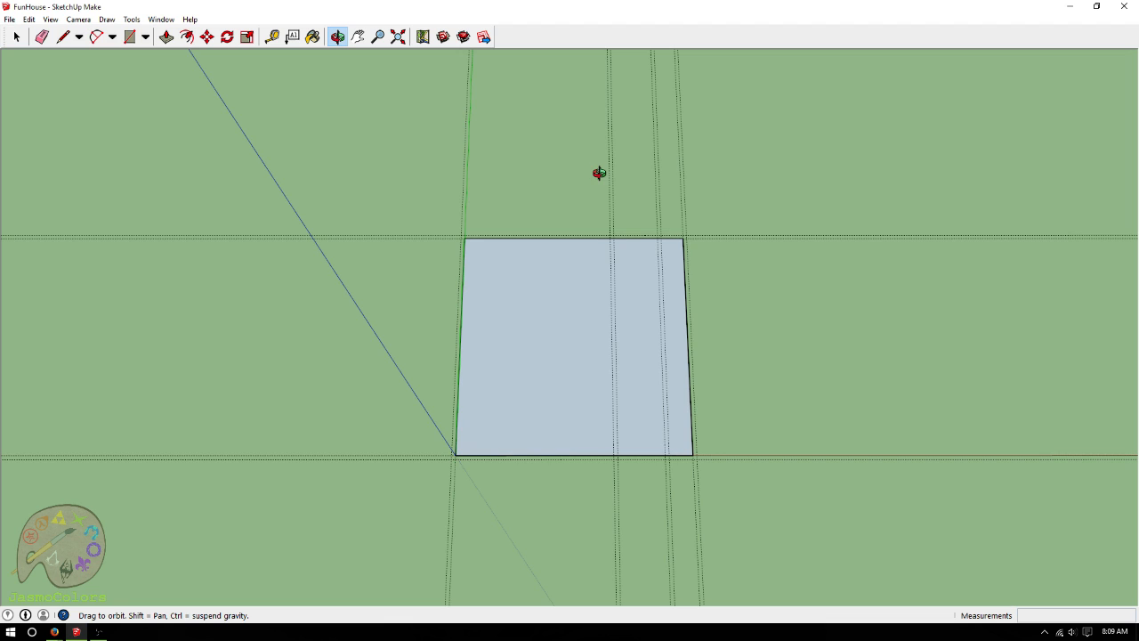
pyautogui.scroll(-2, 590, 170)
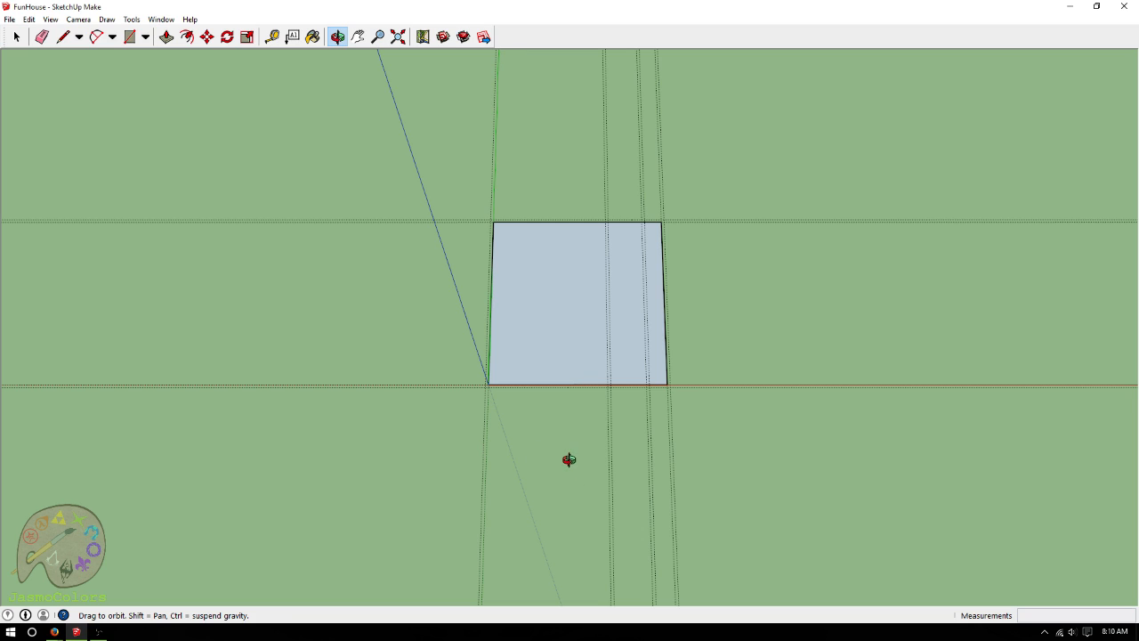
pyautogui.scroll(1, 577, 392)
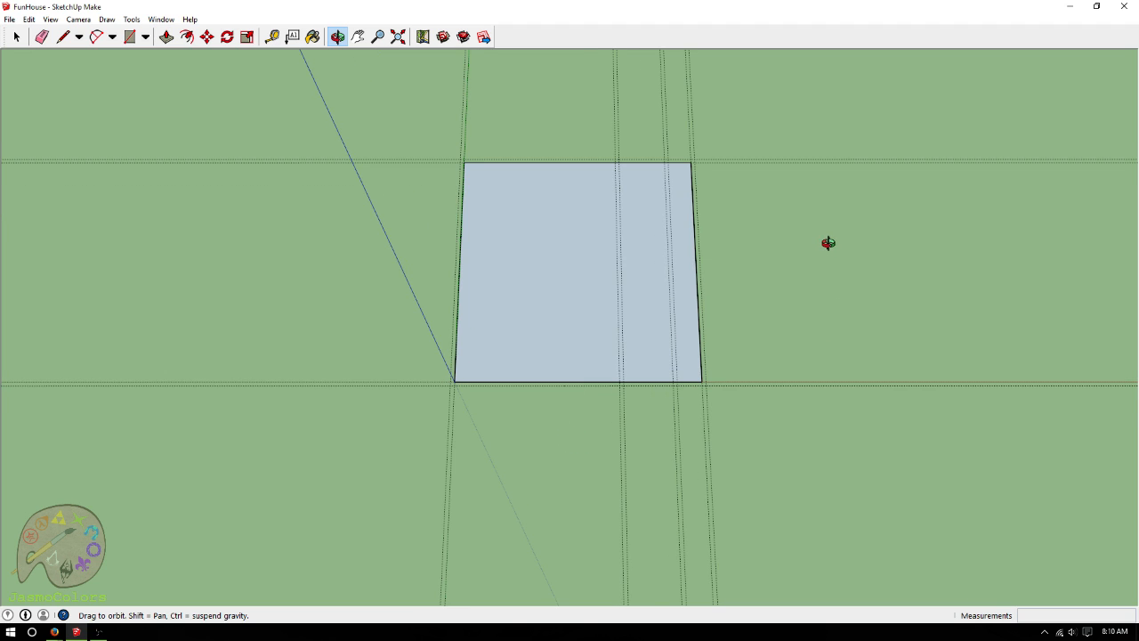
pyautogui.scroll(1, 827, 241)
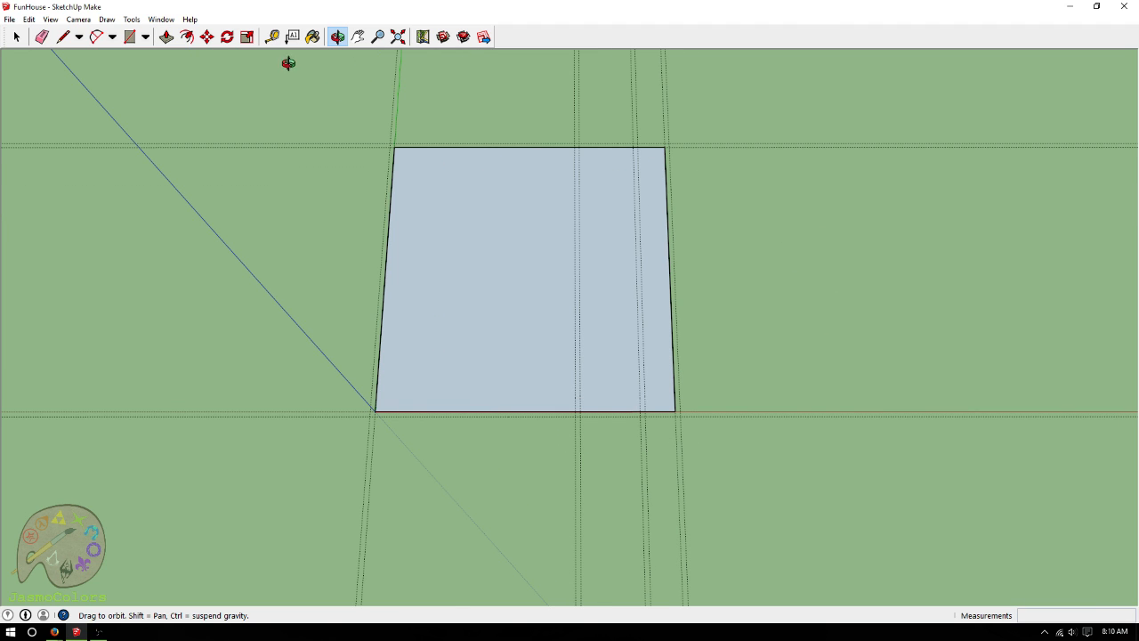
# Place a guide line 20' outside the square's right edge and a second one 6" further out
pyautogui.click(272, 37)
pyautogui.click(676, 303)
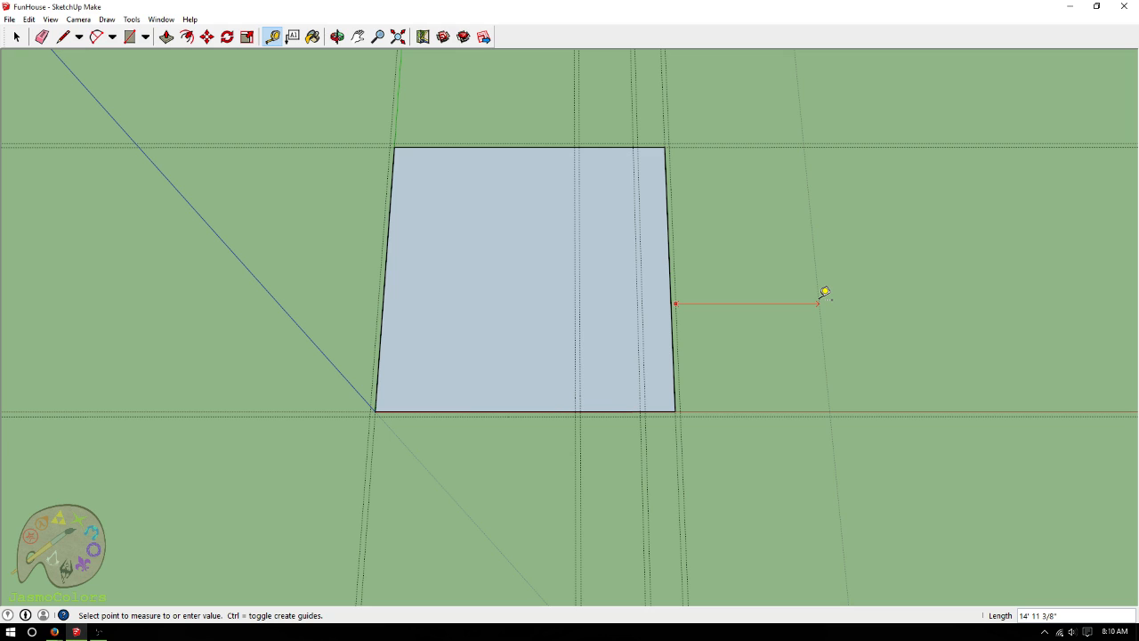
pyautogui.write("20'")
pyautogui.press('Return')
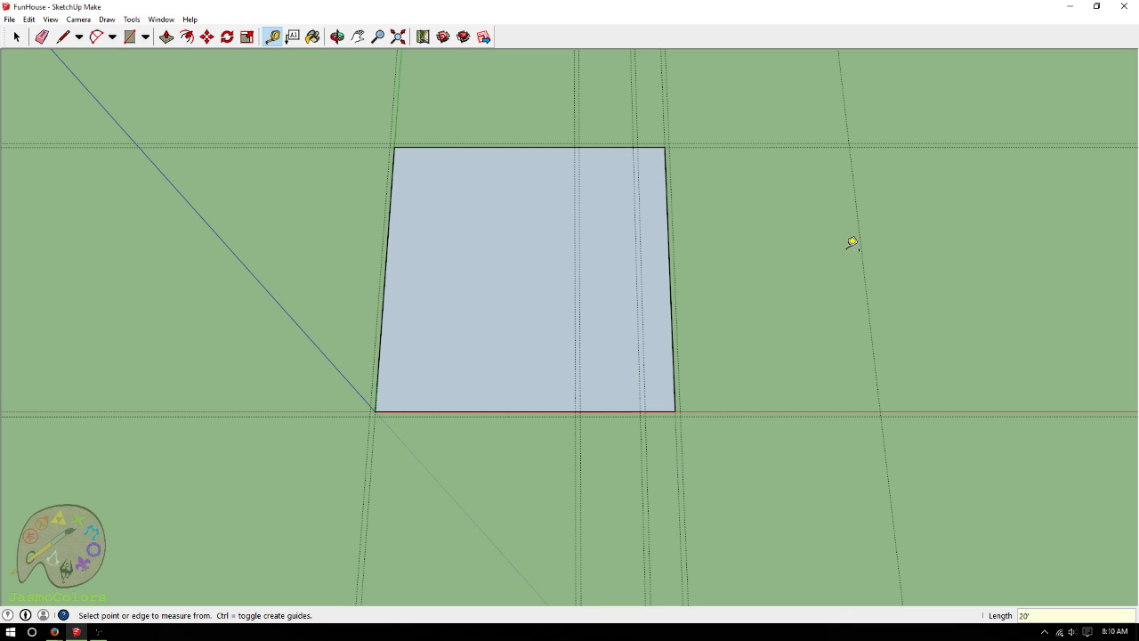
pyautogui.click(859, 238)
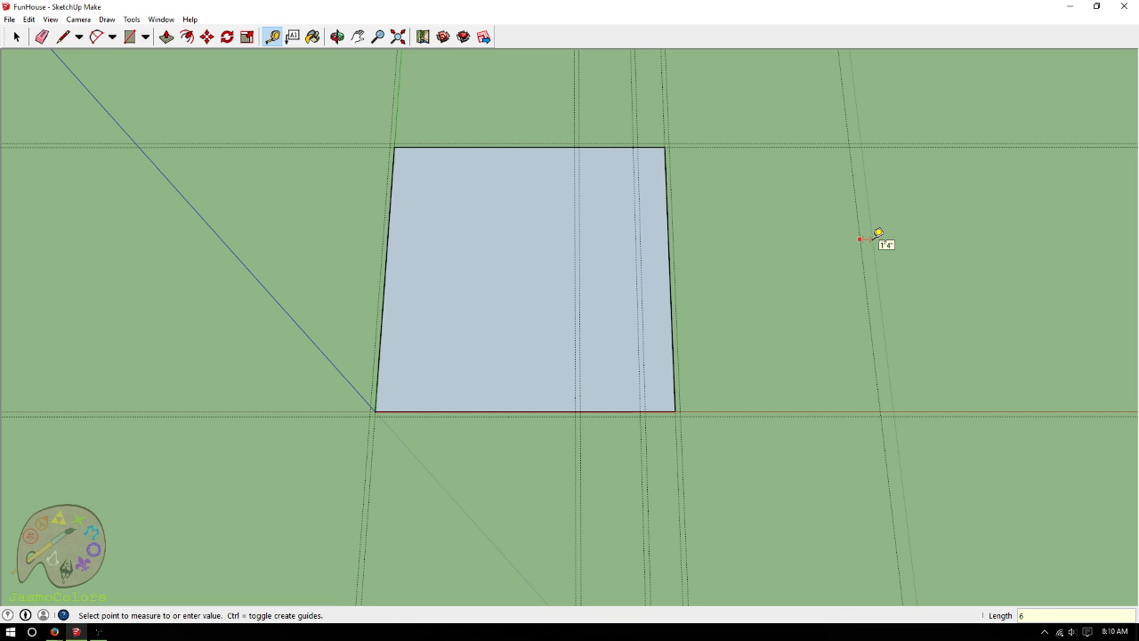
pyautogui.write('6')
pyautogui.press('Return')
pyautogui.scroll(-3, 745, 478)
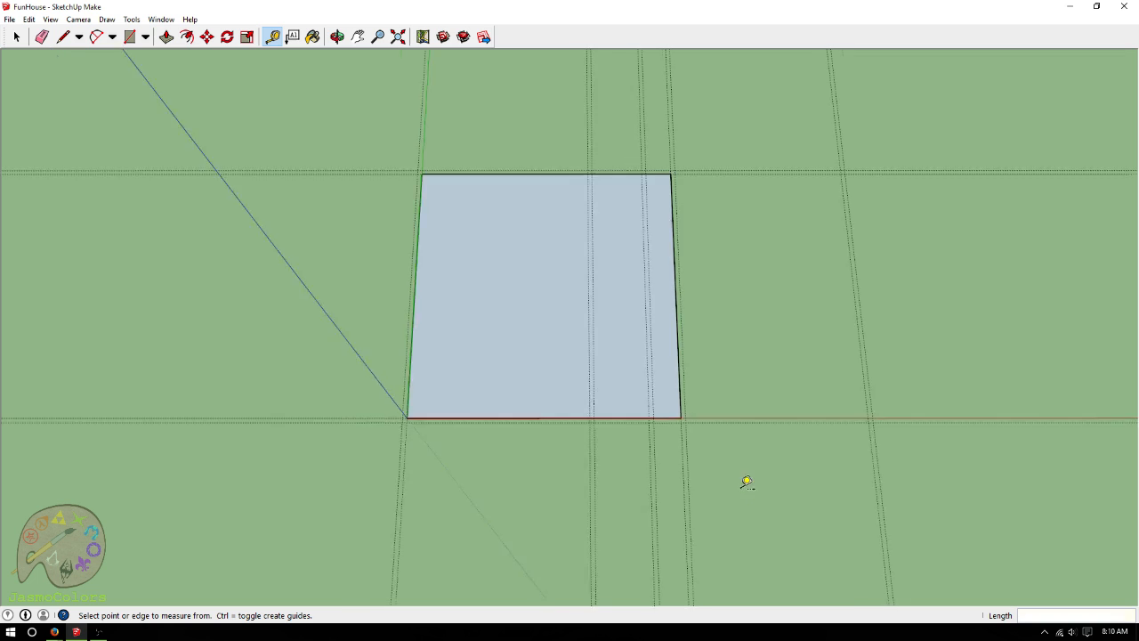
# Try a parallel guide line beyond the square's far edge, and undo it together with the two guides placed beyond the right edge
pyautogui.scroll(2, 744, 73)
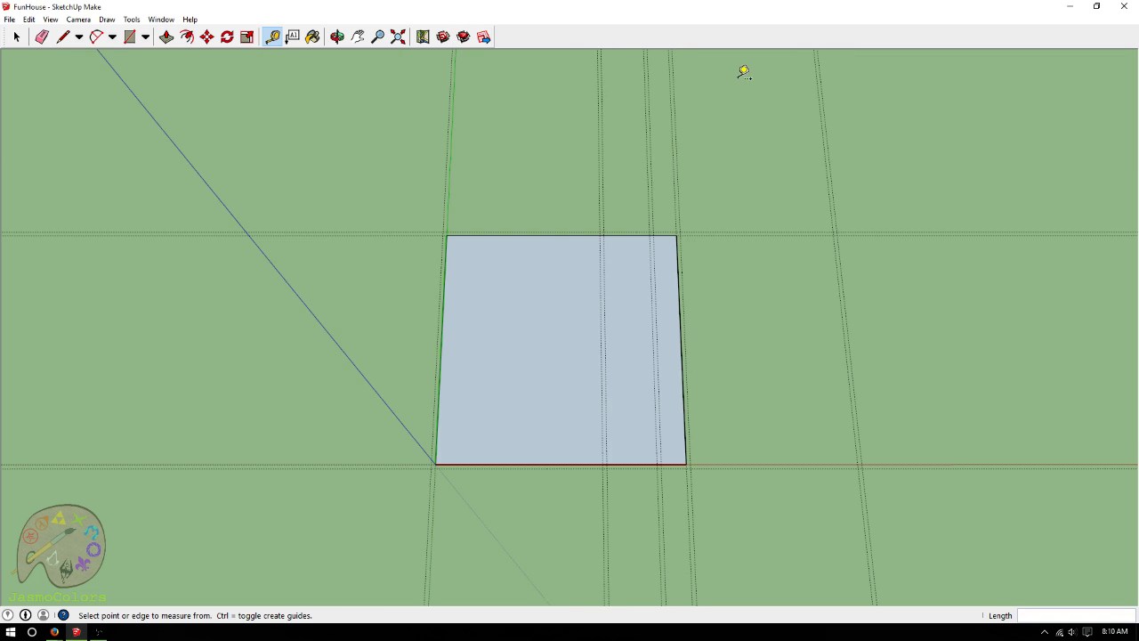
pyautogui.scroll(-2, 735, 401)
pyautogui.scroll(2, 745, 112)
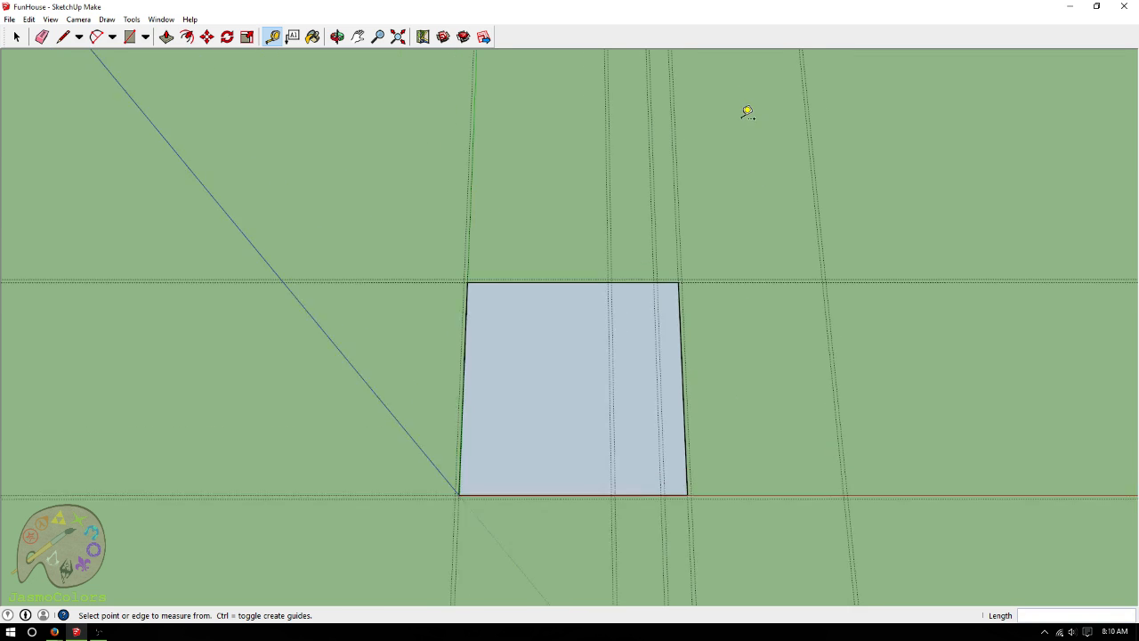
pyautogui.click(707, 295)
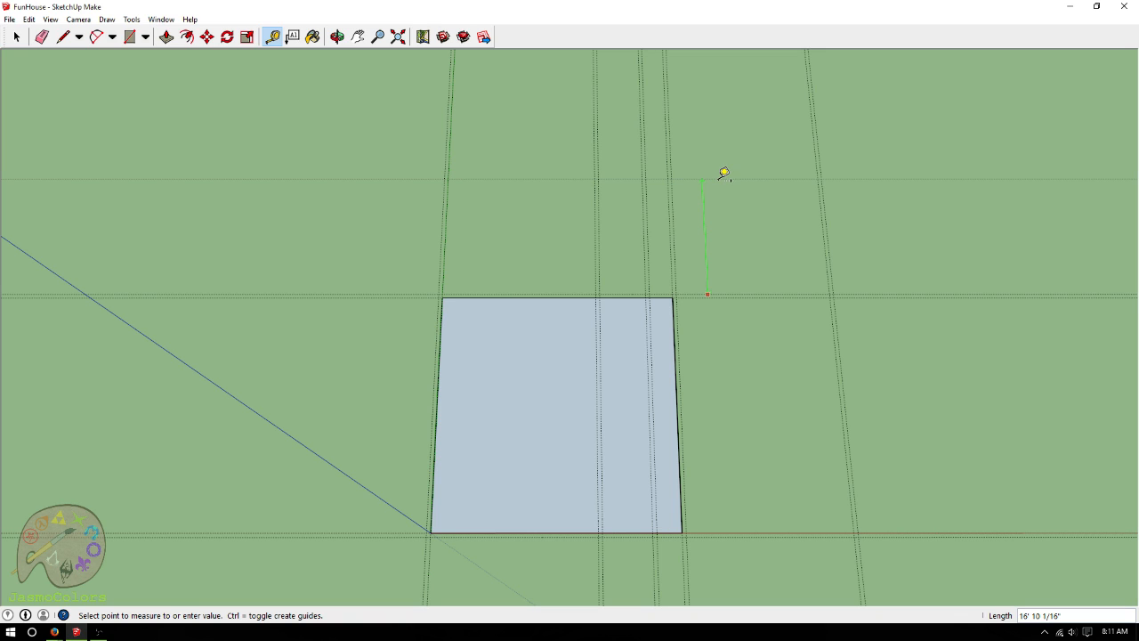
pyautogui.click(719, 173)
pyautogui.hotkey('ctrl', 'z')
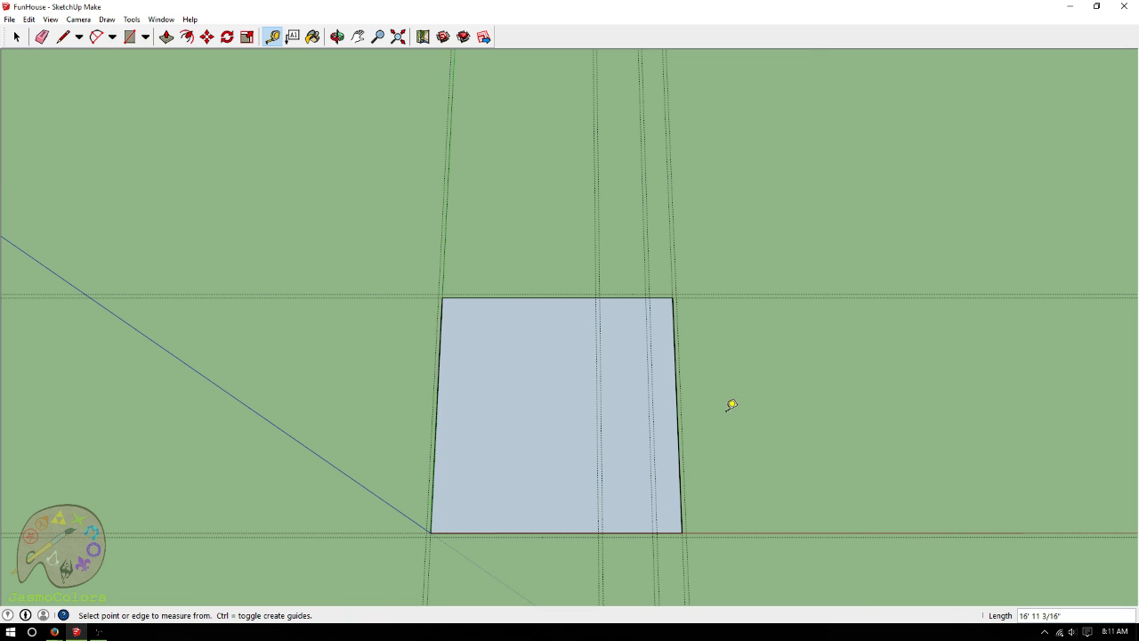
# Place guide lines 15' outward from the outer guides along the square's right and far edges
pyautogui.click(682, 381)
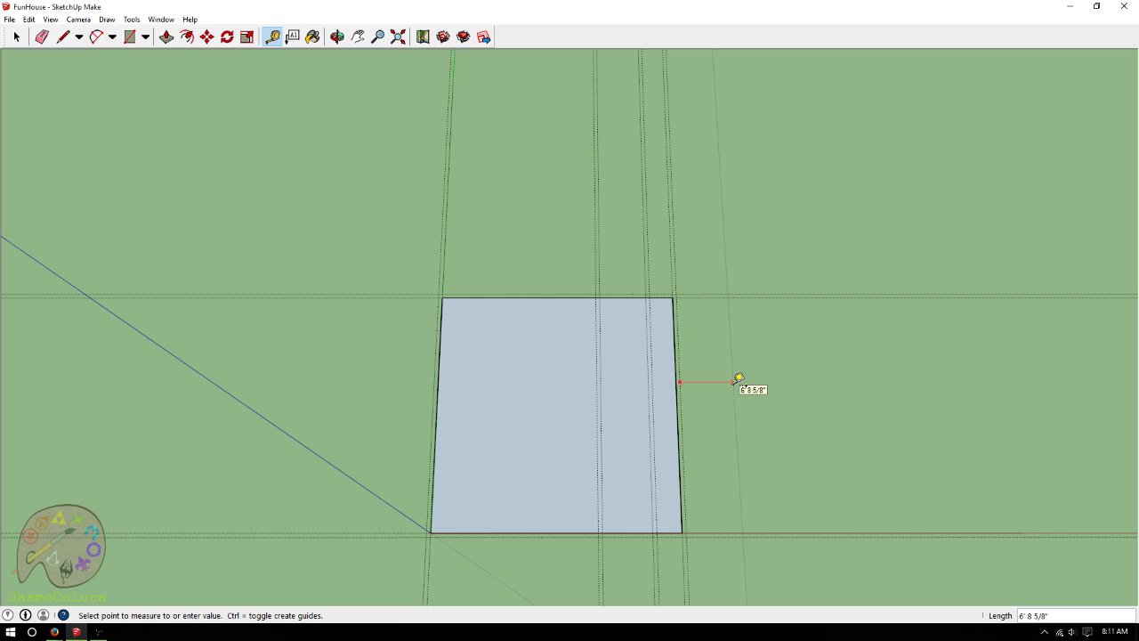
pyautogui.write("15'")
pyautogui.press('Return')
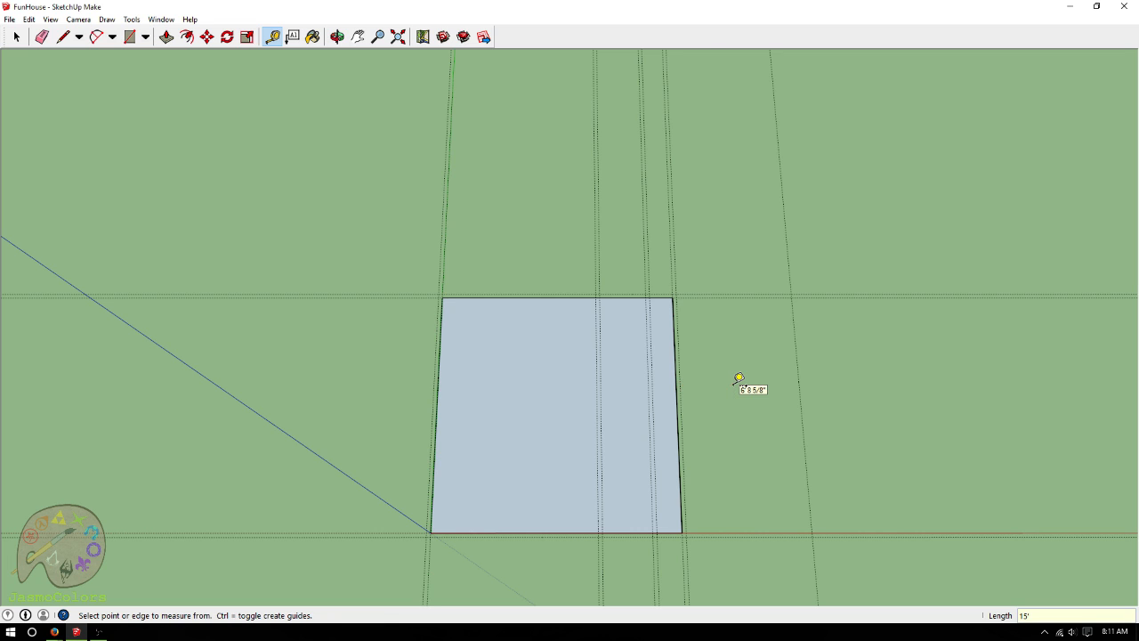
pyautogui.click(709, 294)
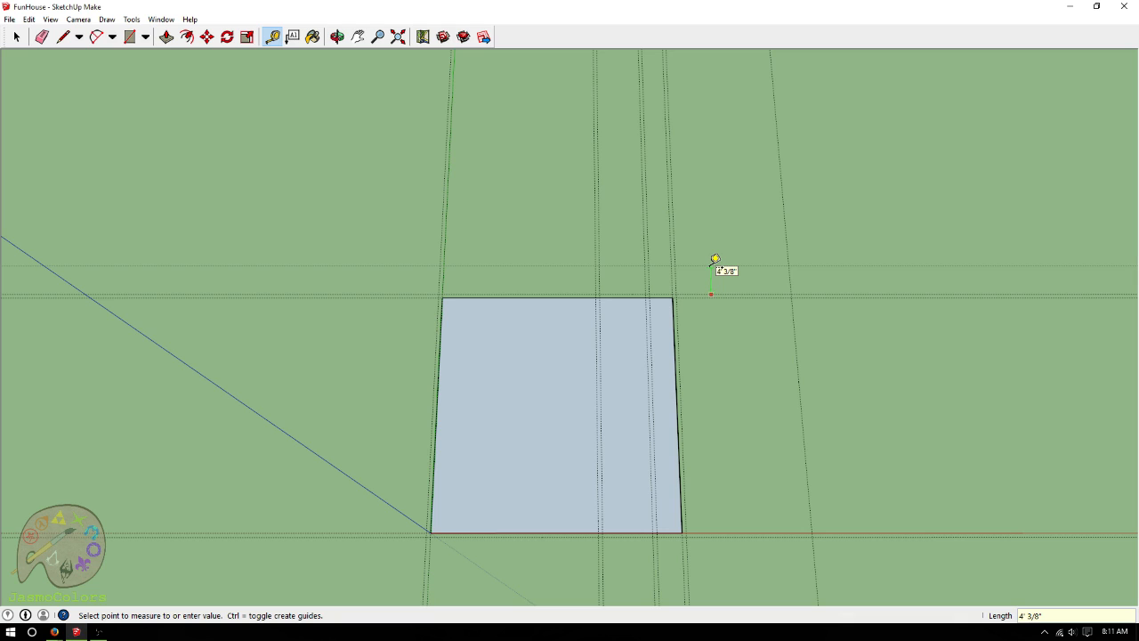
pyautogui.write("15'")
pyautogui.press('Return')
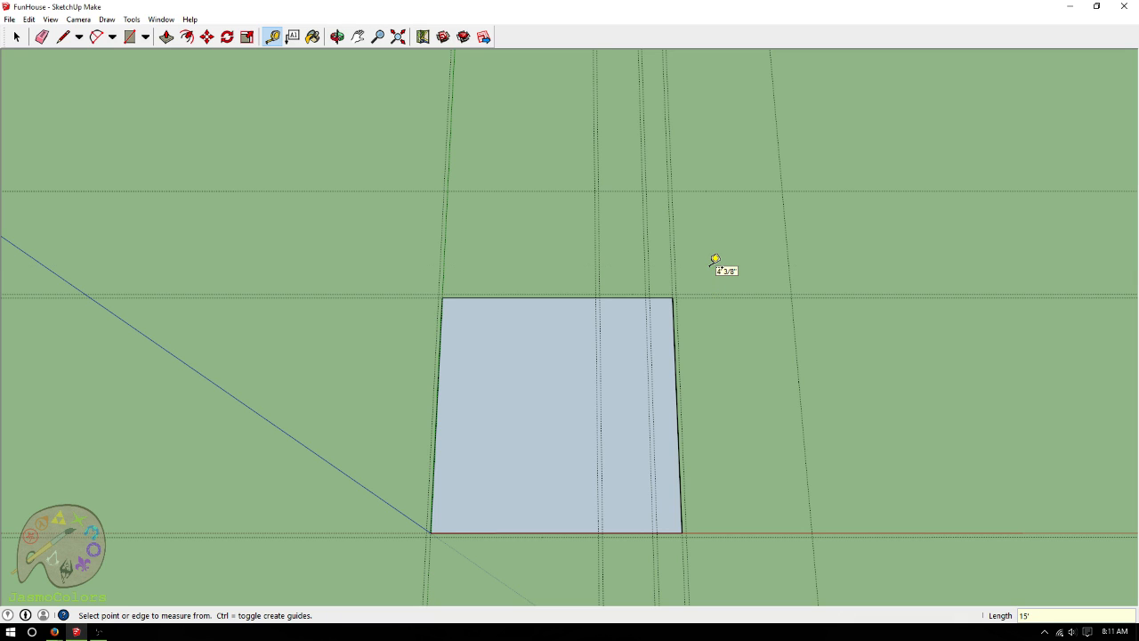
# Place a guide line well outside the square's left edge, parallel to its outer guide
pyautogui.click(439, 337)
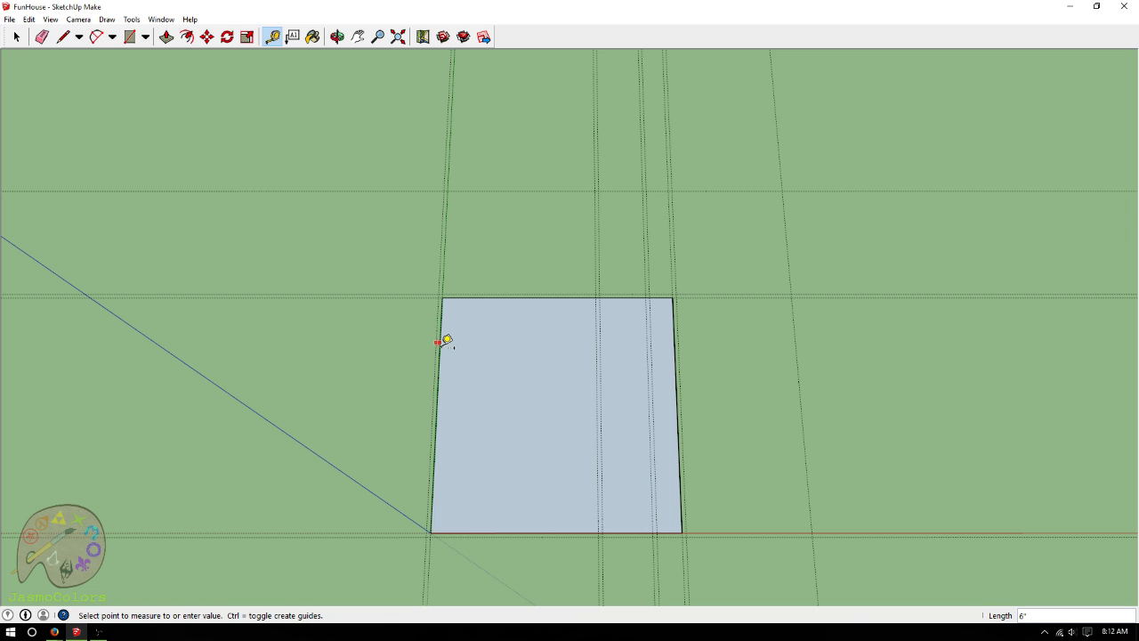
pyautogui.click(437, 342)
pyautogui.click(310, 381)
pyautogui.scroll(-2, 440, 347)
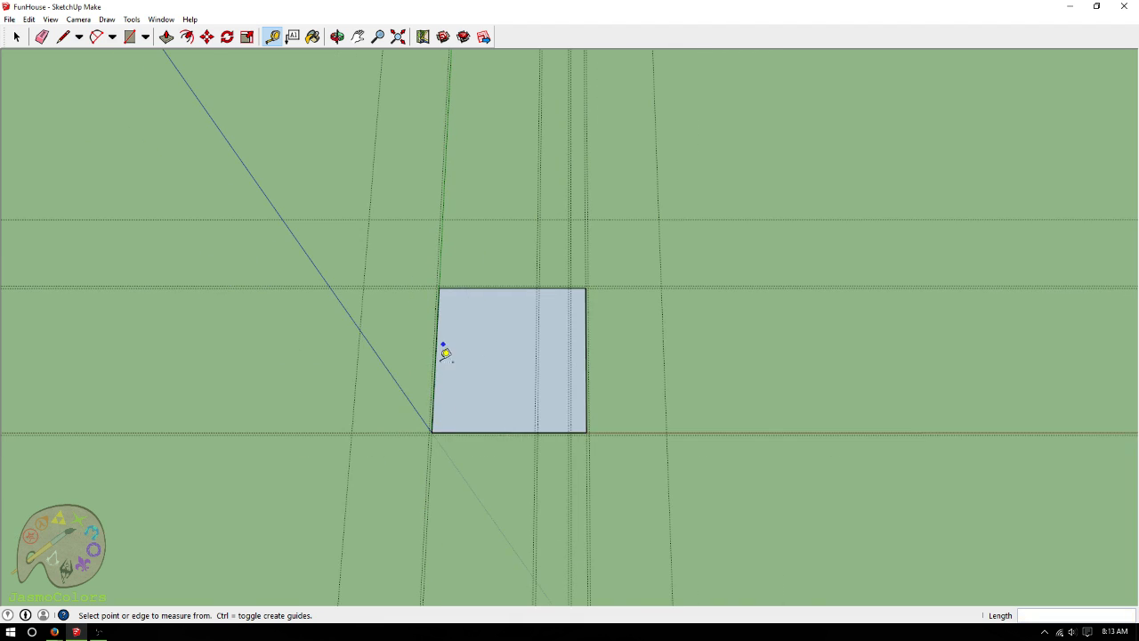
# Add a second guide line 6" outside each of the three outlying guides beyond the square's left, far and right edges
pyautogui.scroll(2, 440, 488)
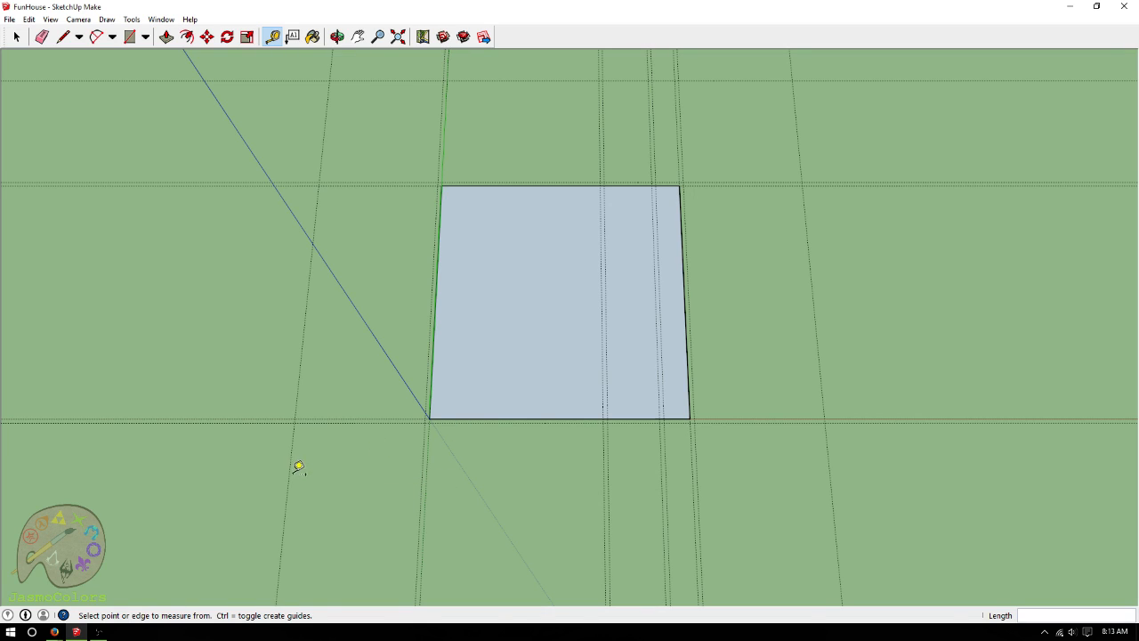
pyautogui.click(305, 322)
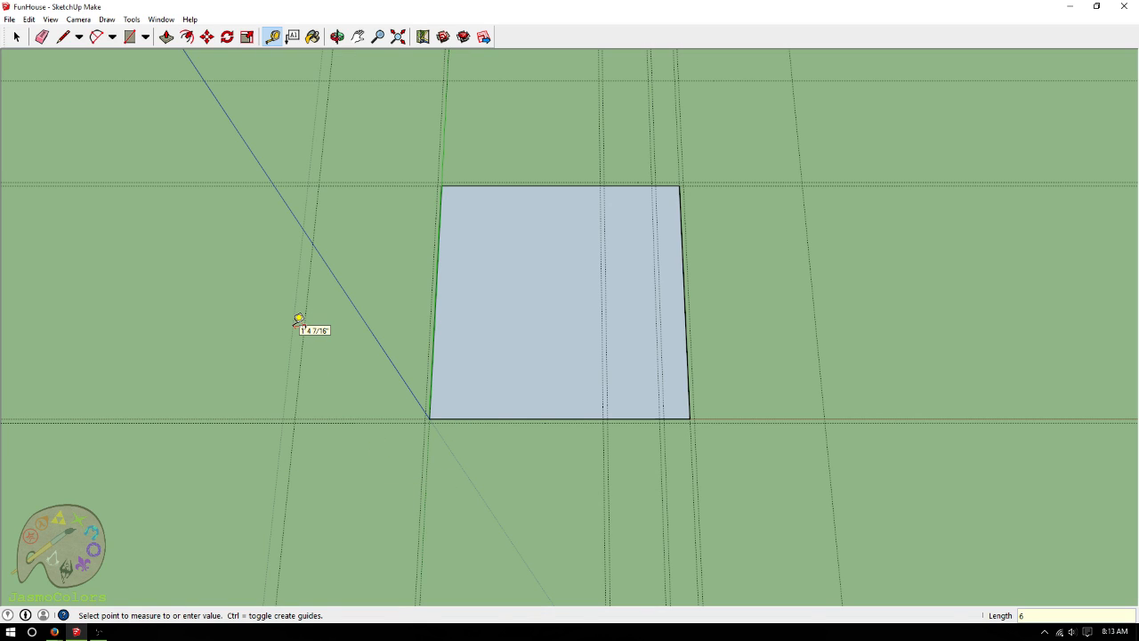
pyautogui.click(299, 323)
pyautogui.click(507, 80)
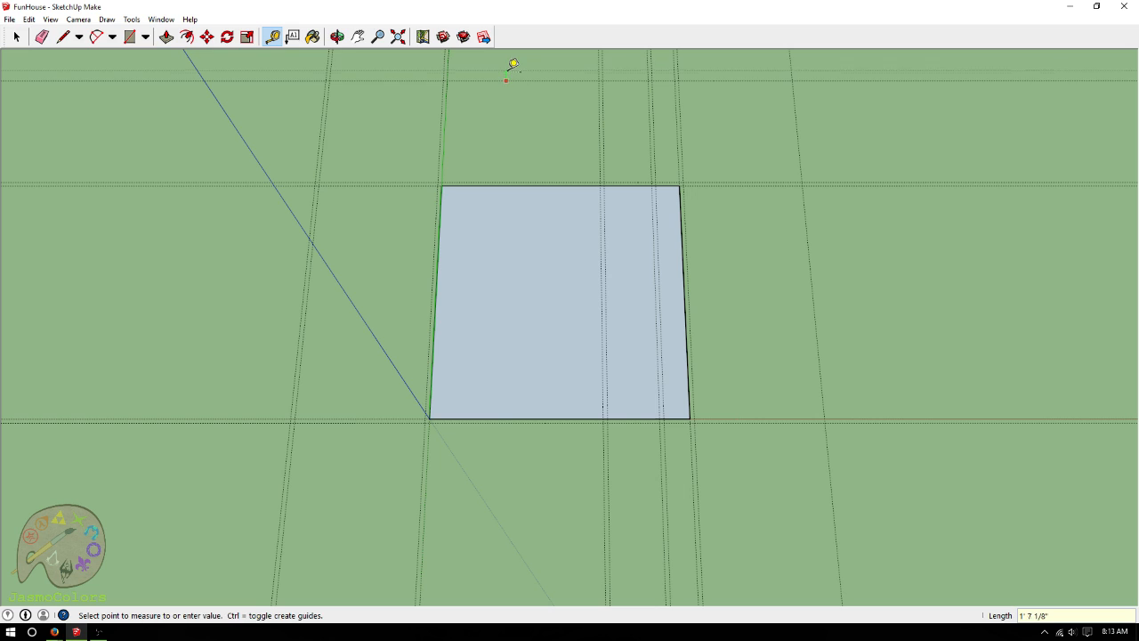
pyautogui.write('6')
pyautogui.press('Return')
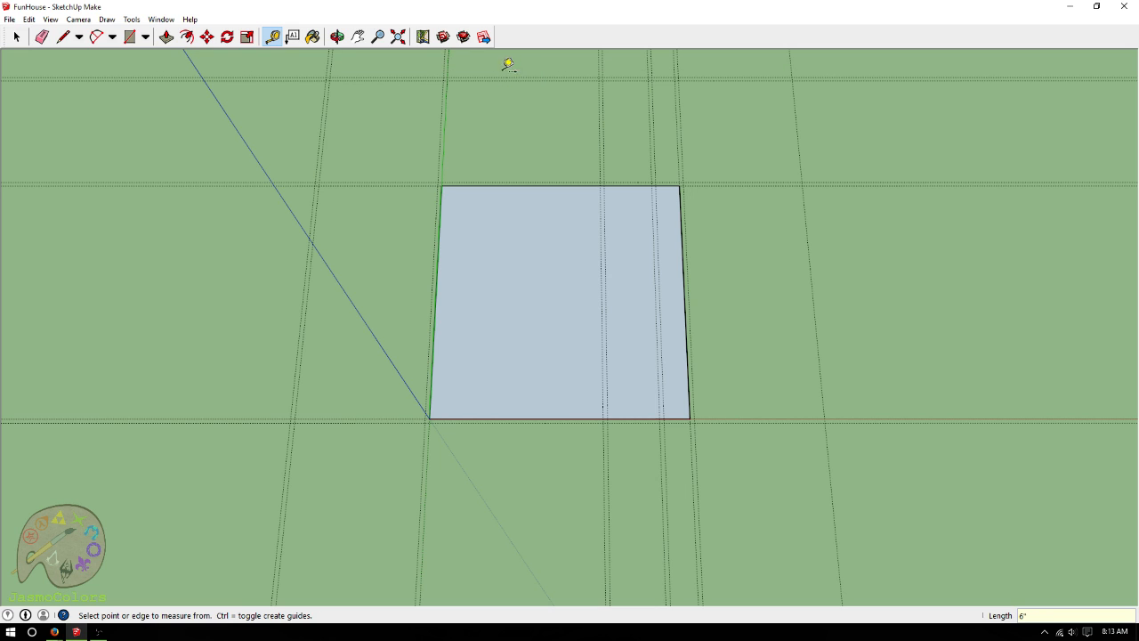
pyautogui.click(813, 237)
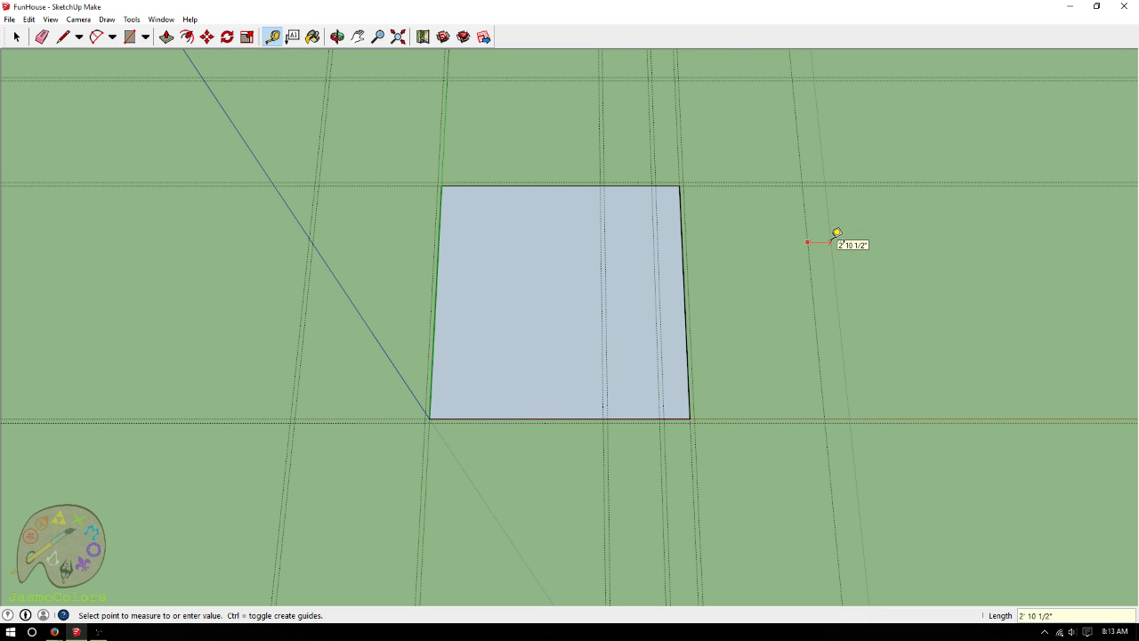
pyautogui.click(836, 233)
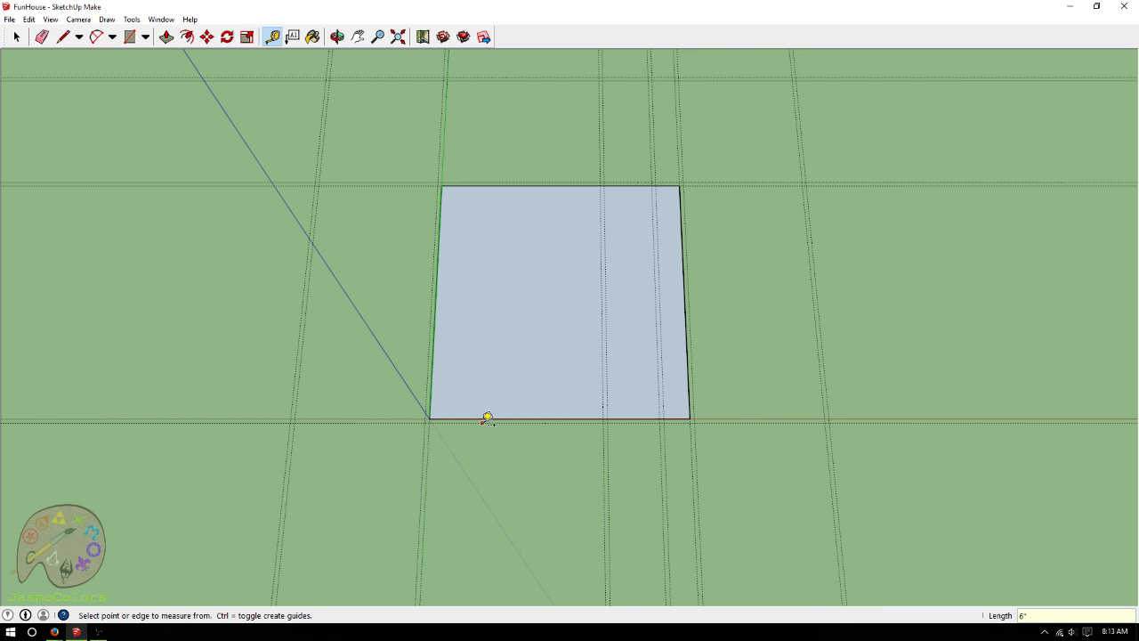
# Place a guide line 36' inward from the inner outlying guide beyond the square's left edge, and measure from that guide to the first interior guide
pyautogui.scroll(-1, 466, 297)
pyautogui.scroll(1, 470, 462)
pyautogui.scroll(1, 469, 469)
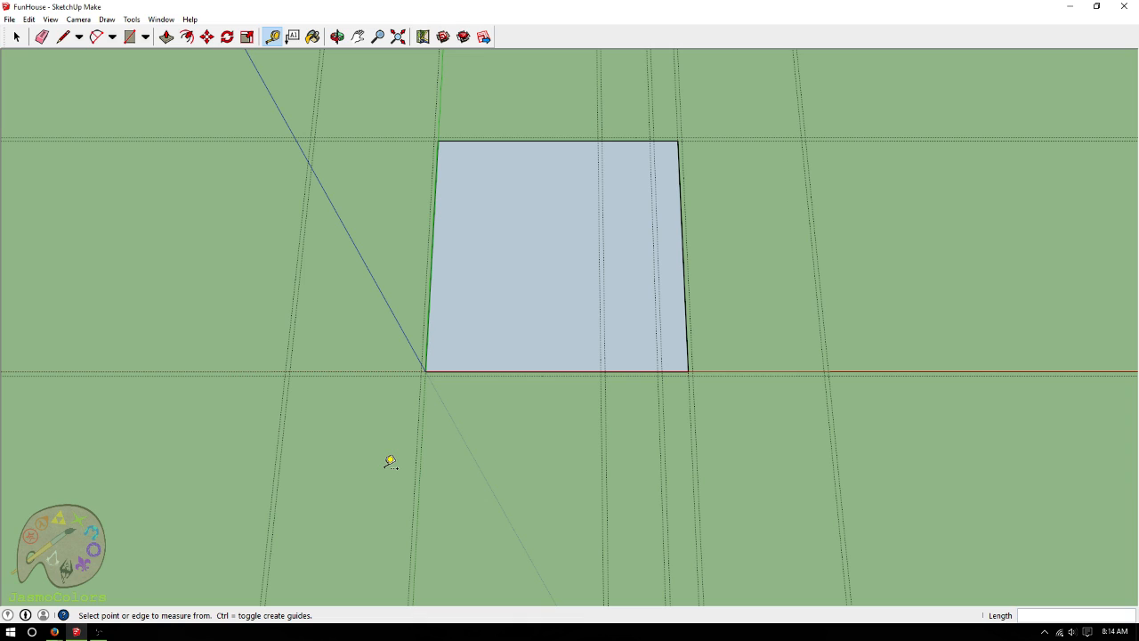
pyautogui.click(286, 420)
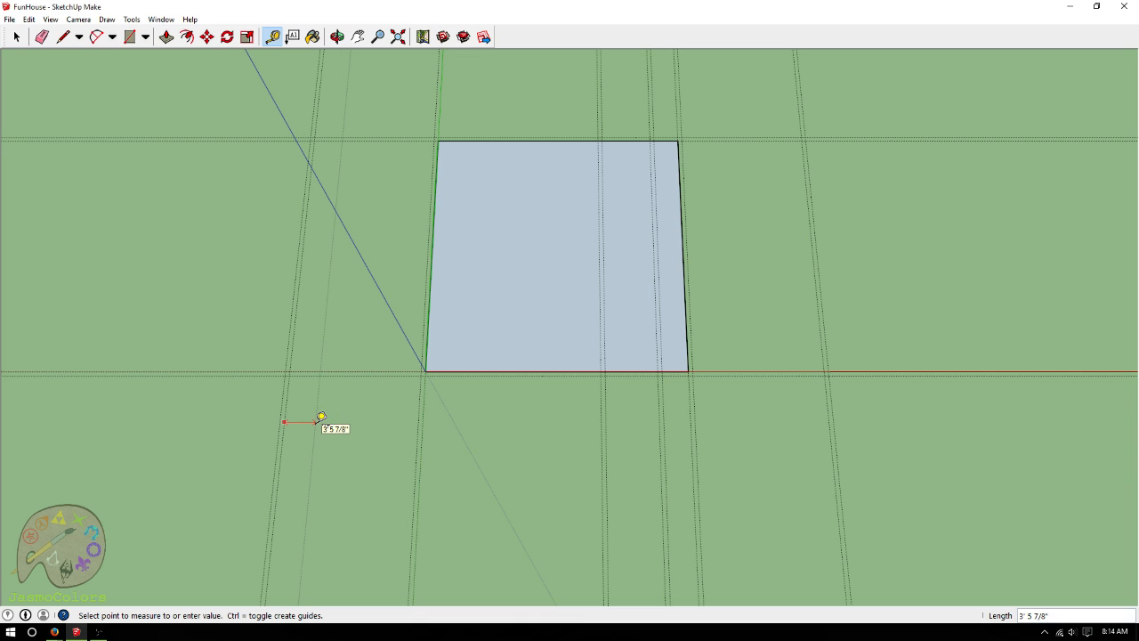
pyautogui.write('36')
pyautogui.press('Return')
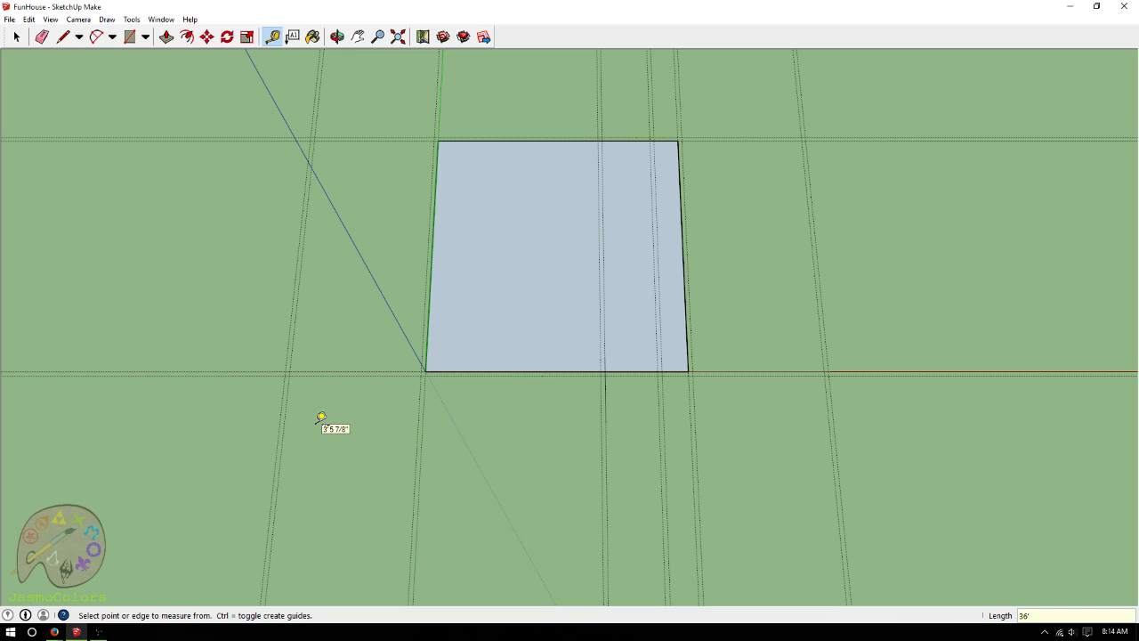
pyautogui.click(285, 403)
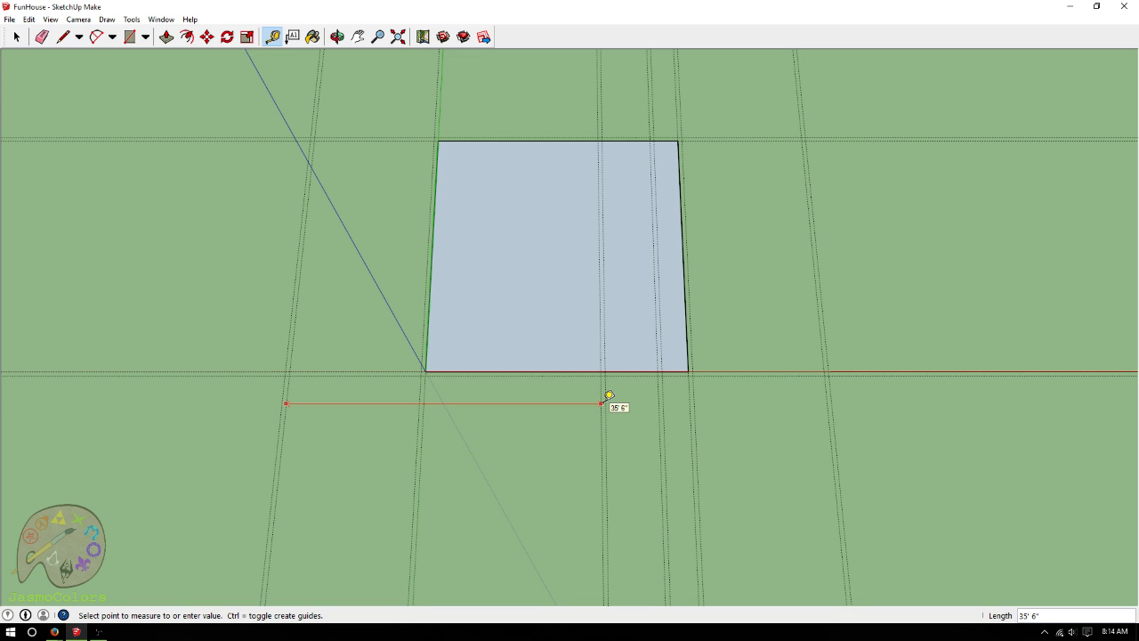
pyautogui.click(602, 402)
# Place a guide line 20' outward from the square's near outer guide, and a second one 6" beyond it
pyautogui.click(505, 372)
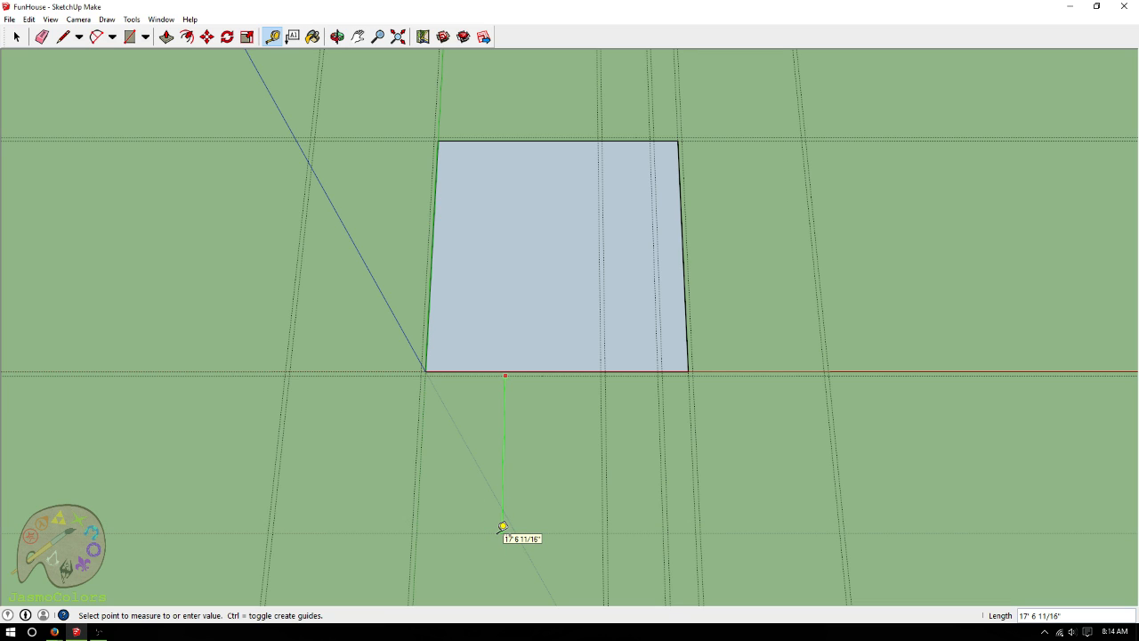
pyautogui.write('20')
pyautogui.press('Return')
pyautogui.scroll(-1, 465, 326)
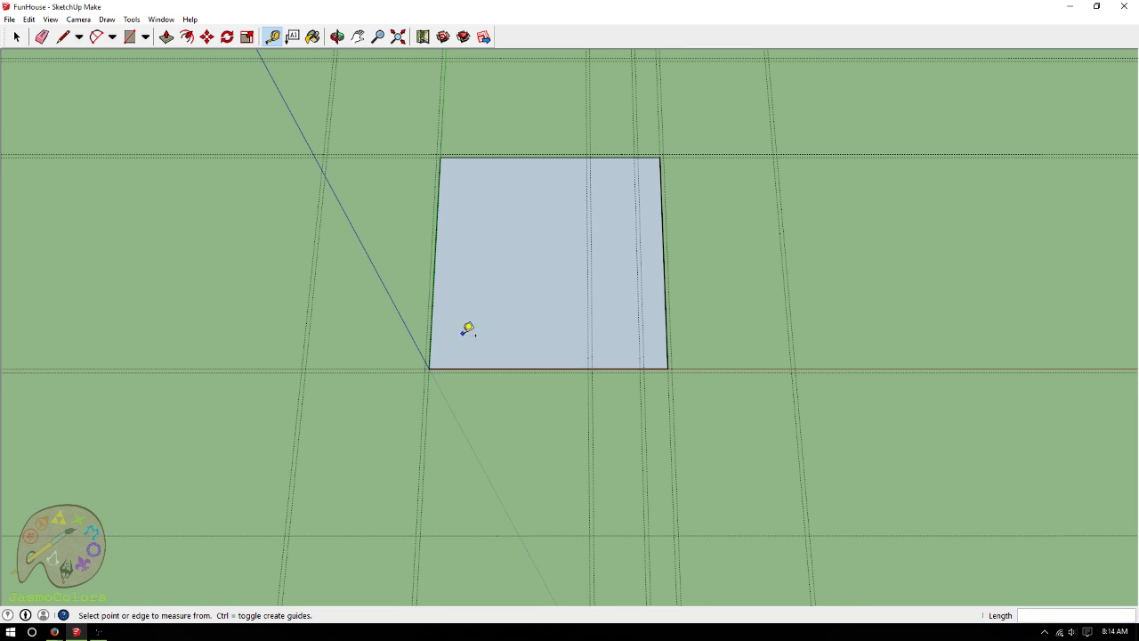
pyautogui.click(502, 539)
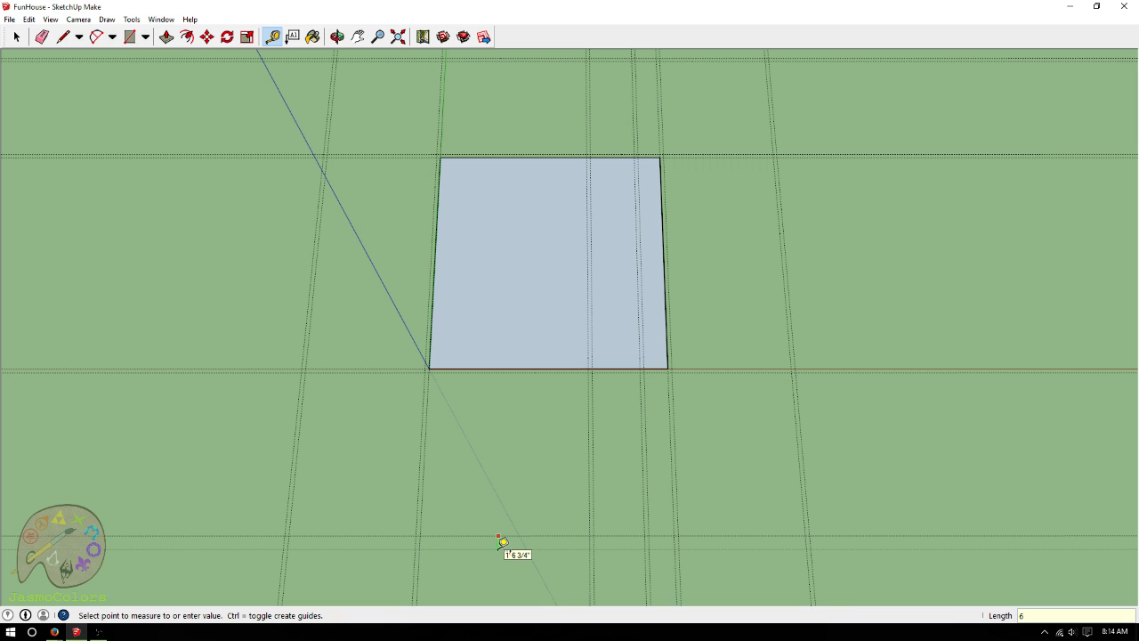
pyautogui.press('Return')
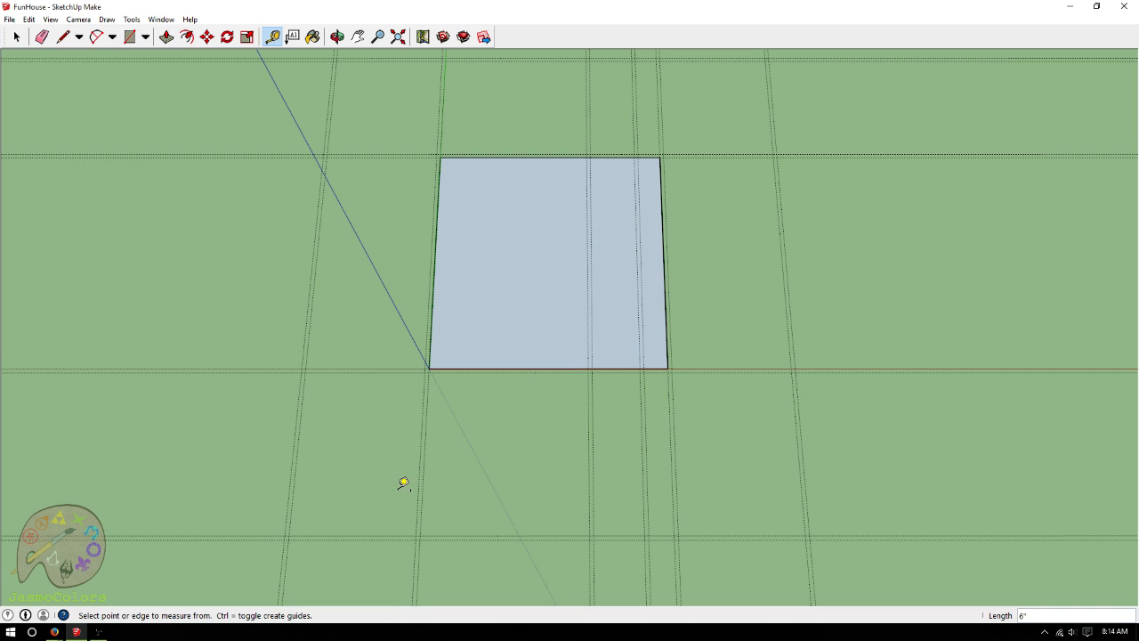
# Draw a 21' line from the square's near edge along the interior guide to the outermost near guide, and continue along it to the outermost left guide
pyautogui.scroll(-1, 298, 470)
pyautogui.scroll(-1, 445, 520)
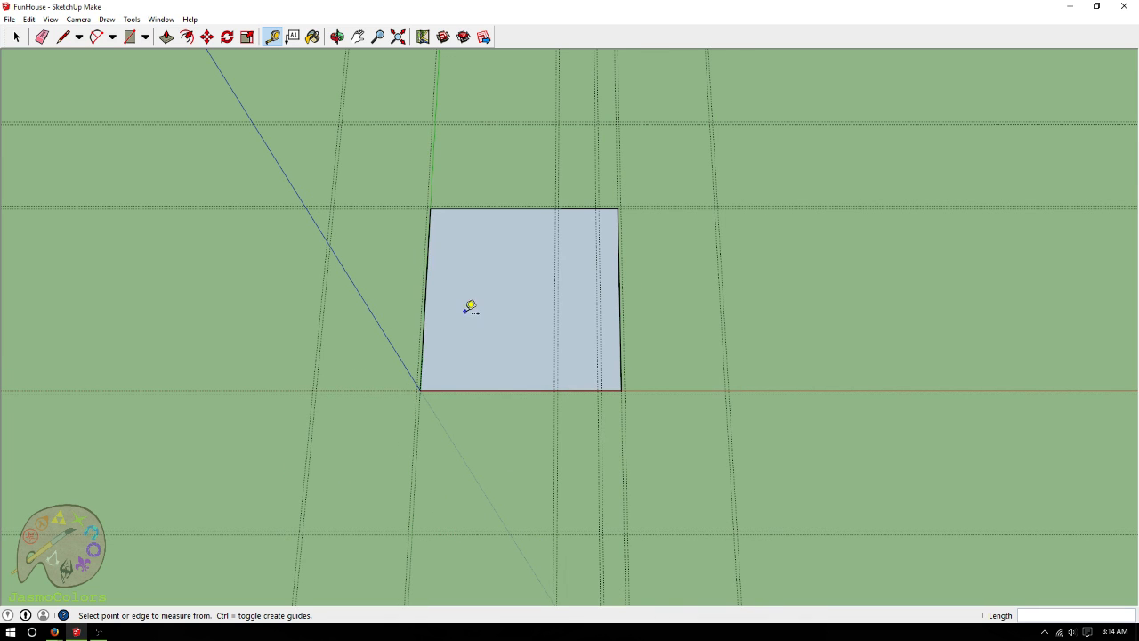
pyautogui.click(337, 37)
pyautogui.moveTo(543, 198); pyautogui.dragTo(546, 242)
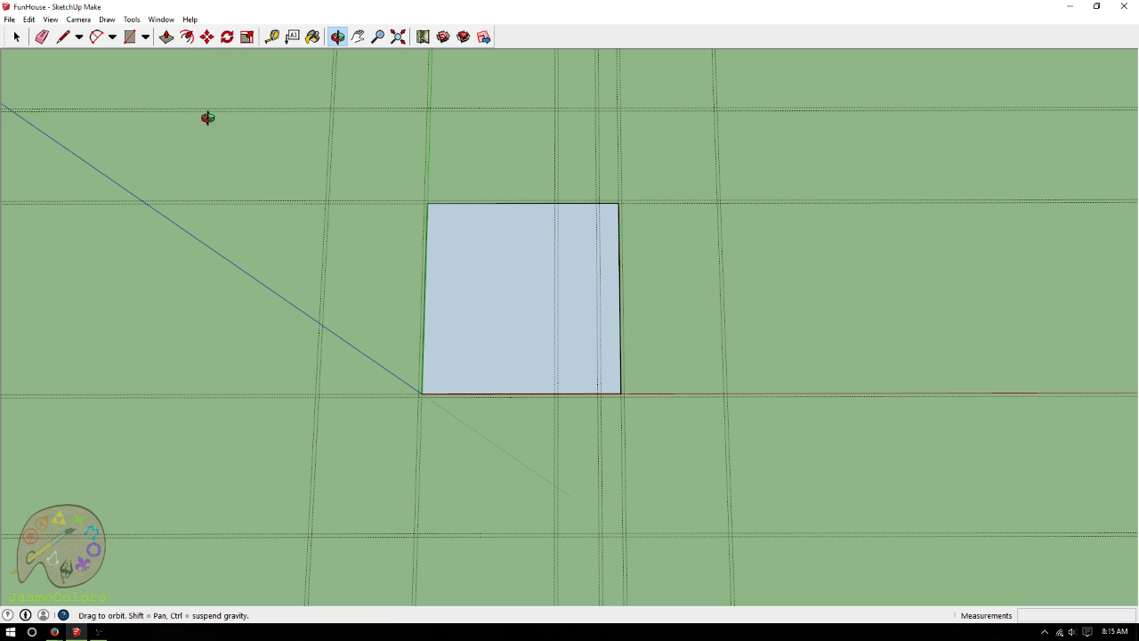
pyautogui.click(62, 37)
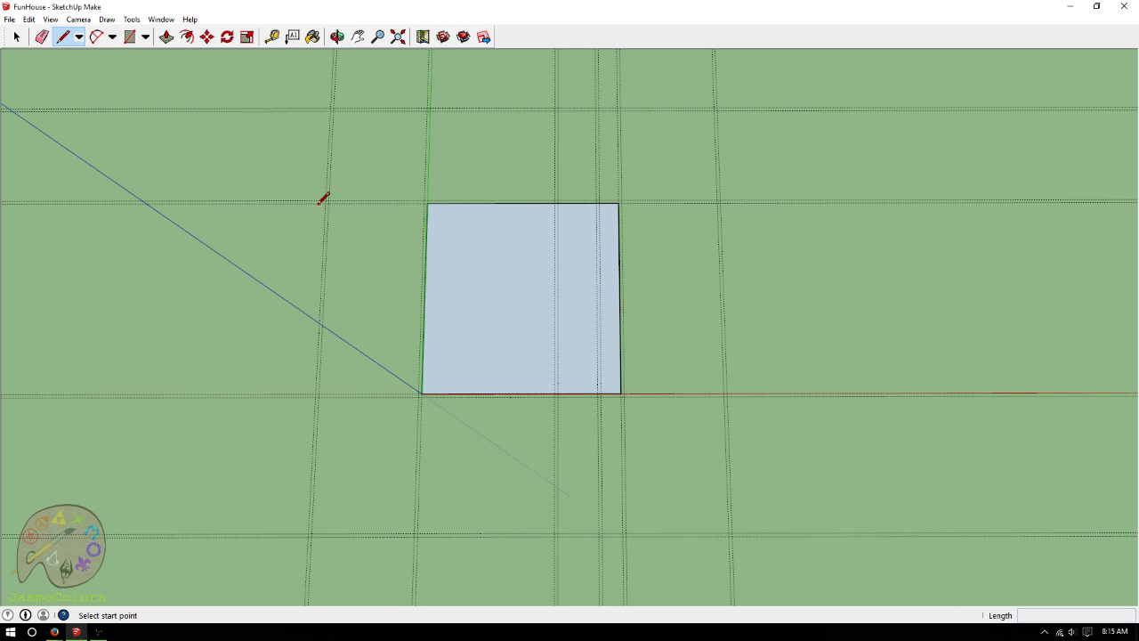
pyautogui.scroll(3, 524, 503)
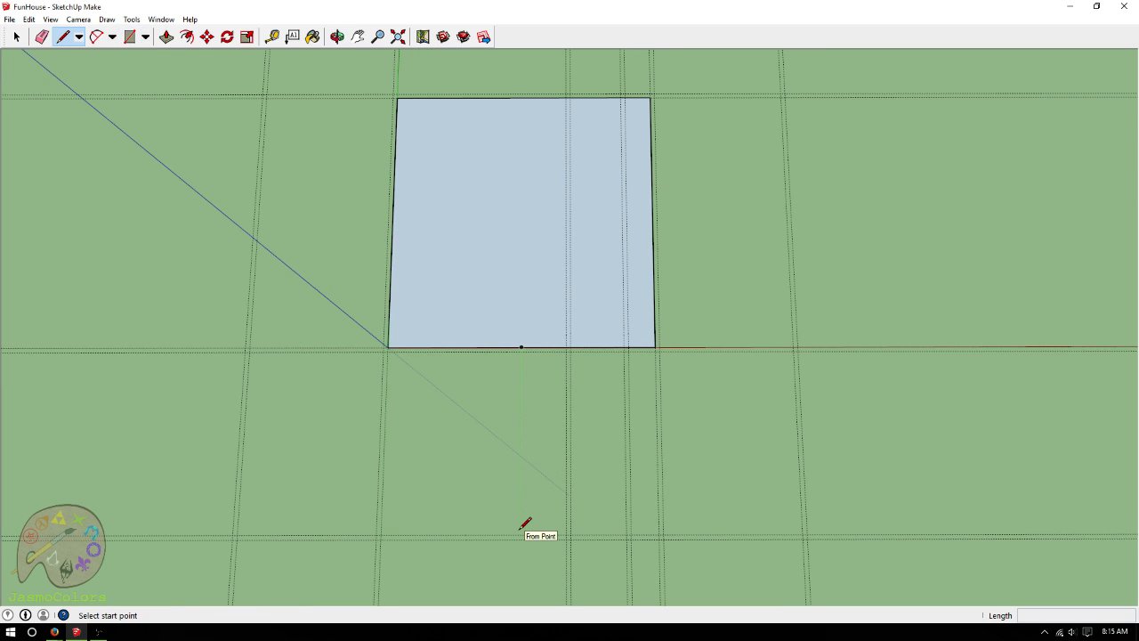
pyautogui.scroll(2, 523, 524)
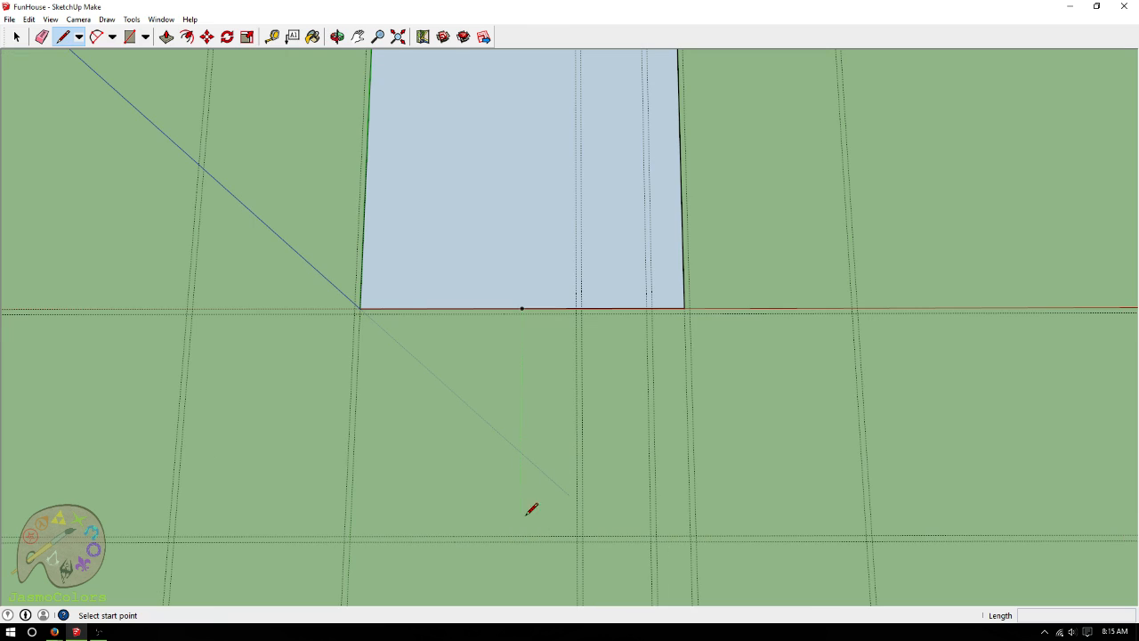
pyautogui.scroll(1, 576, 326)
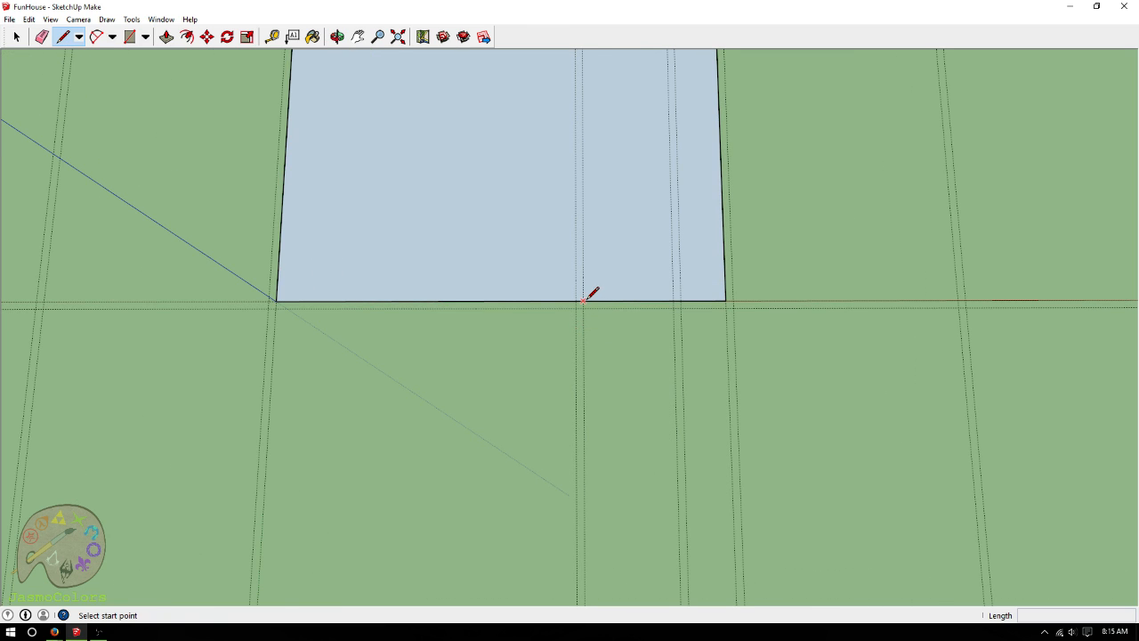
pyautogui.click(584, 302)
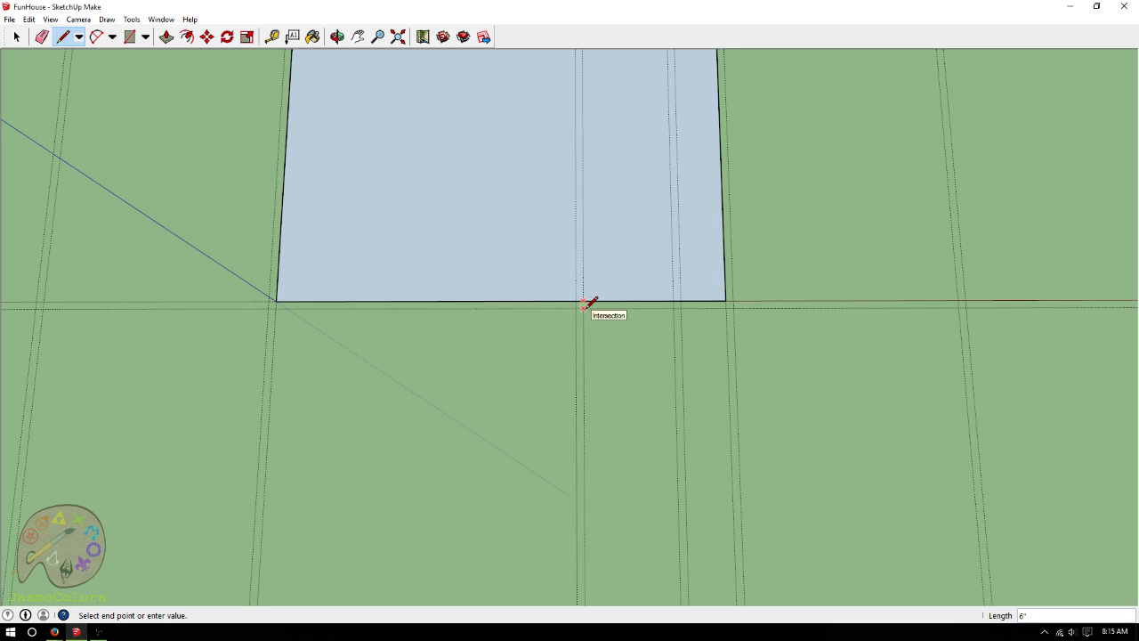
pyautogui.scroll(-2, 585, 304)
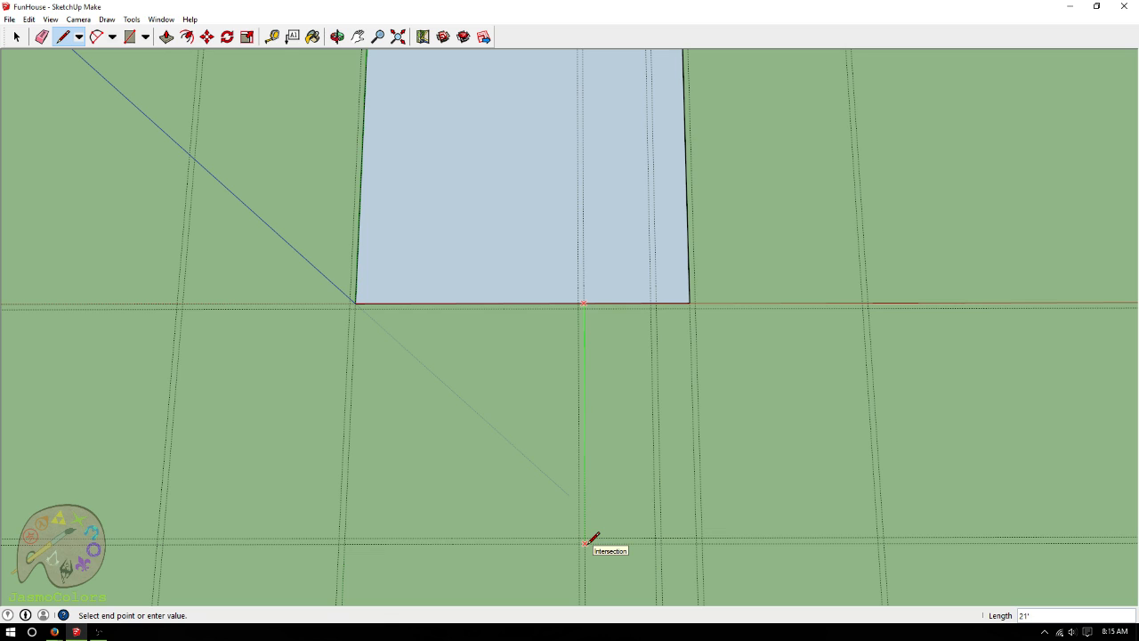
pyautogui.click(584, 541)
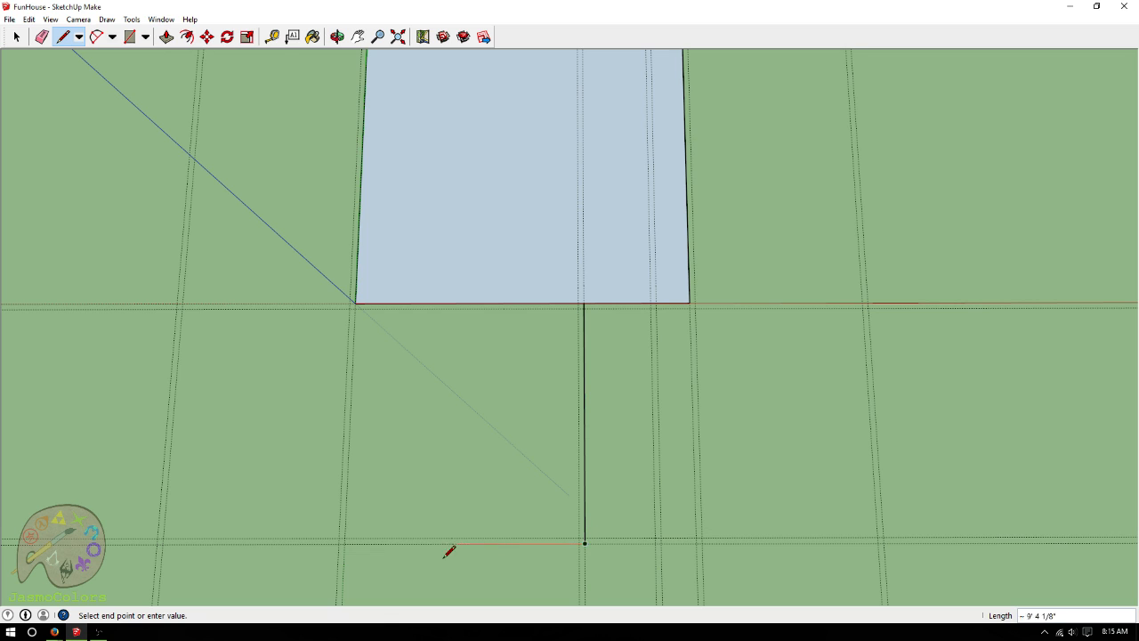
pyautogui.click(160, 541)
# Continue the outline 67' along the outermost left guide to the far guide, and along that guide to the outermost right guide
pyautogui.scroll(-2, 160, 539)
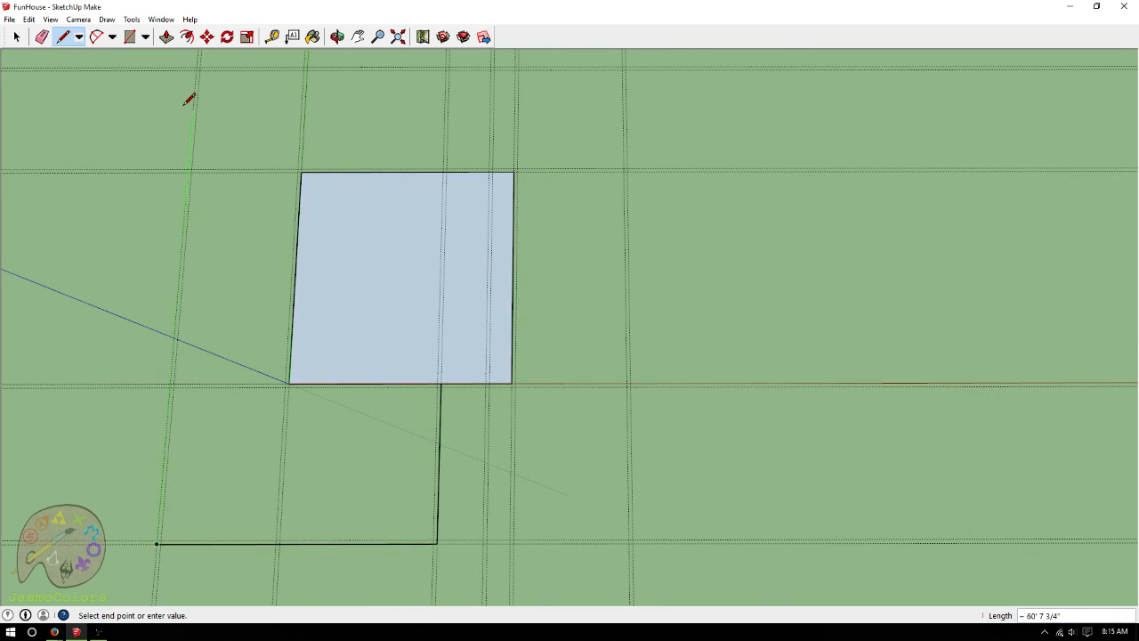
pyautogui.scroll(3, 200, 58)
pyautogui.click(203, 80)
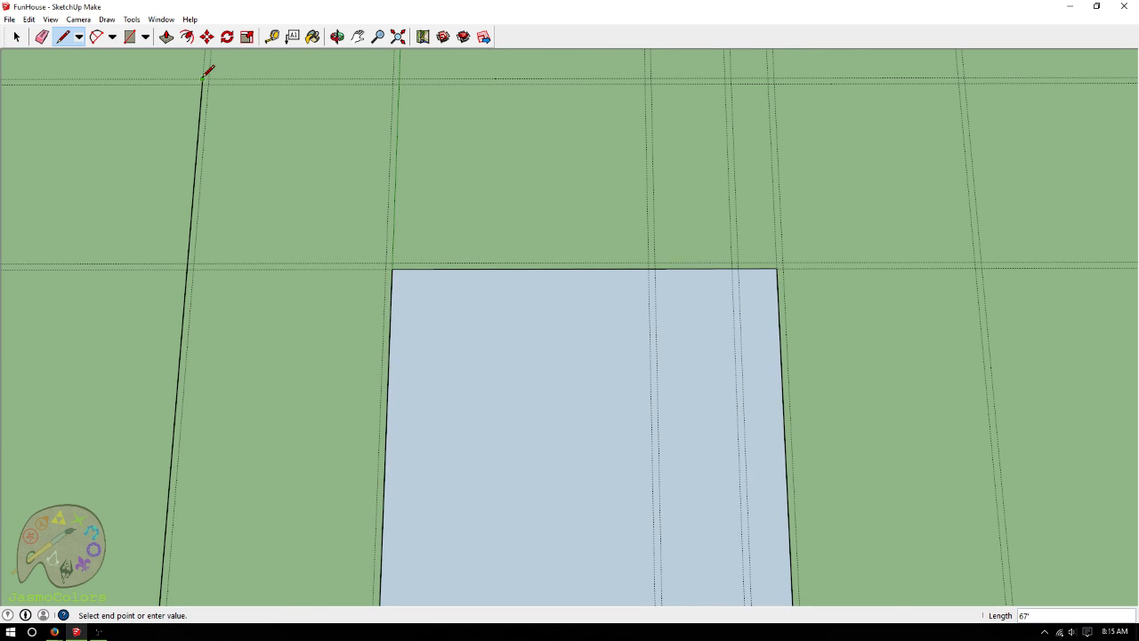
pyautogui.scroll(-2, 774, 95)
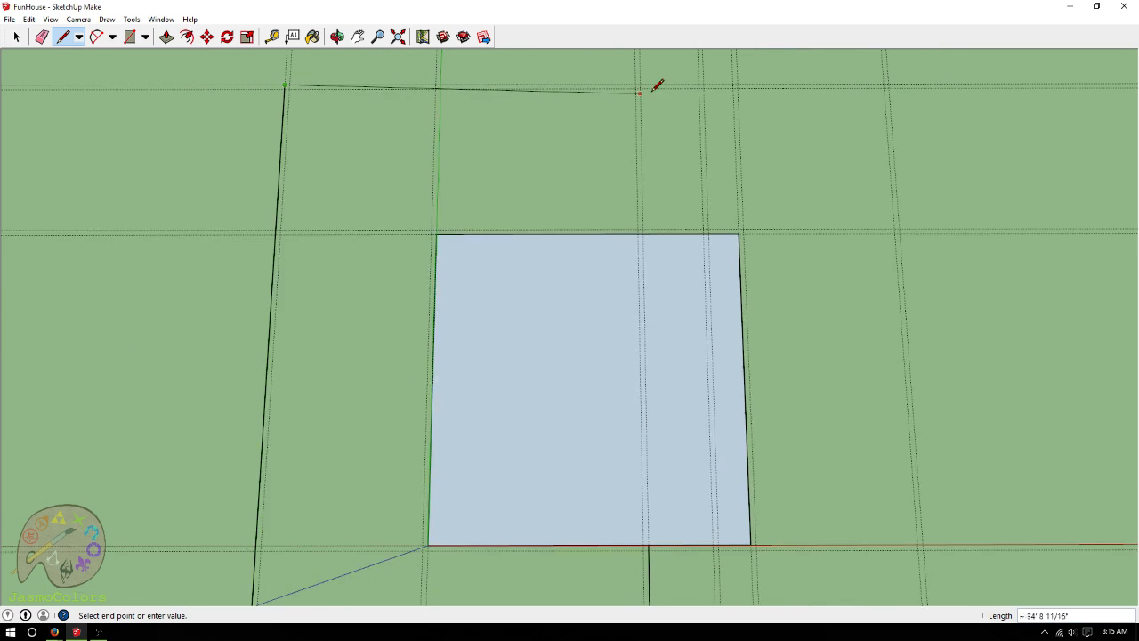
pyautogui.click(888, 85)
# Continue the outline 46' 6" down the outermost right guide, along the near outer guide to the second interior guide pair, and close it at the square's edge
pyautogui.scroll(-1, 894, 75)
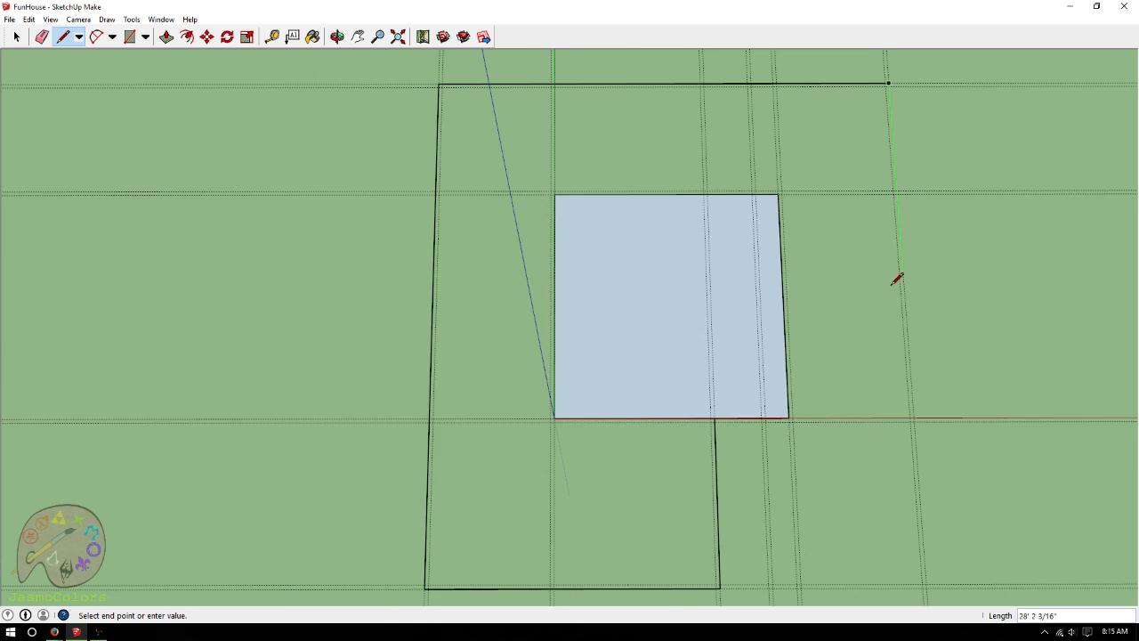
pyautogui.scroll(3, 898, 418)
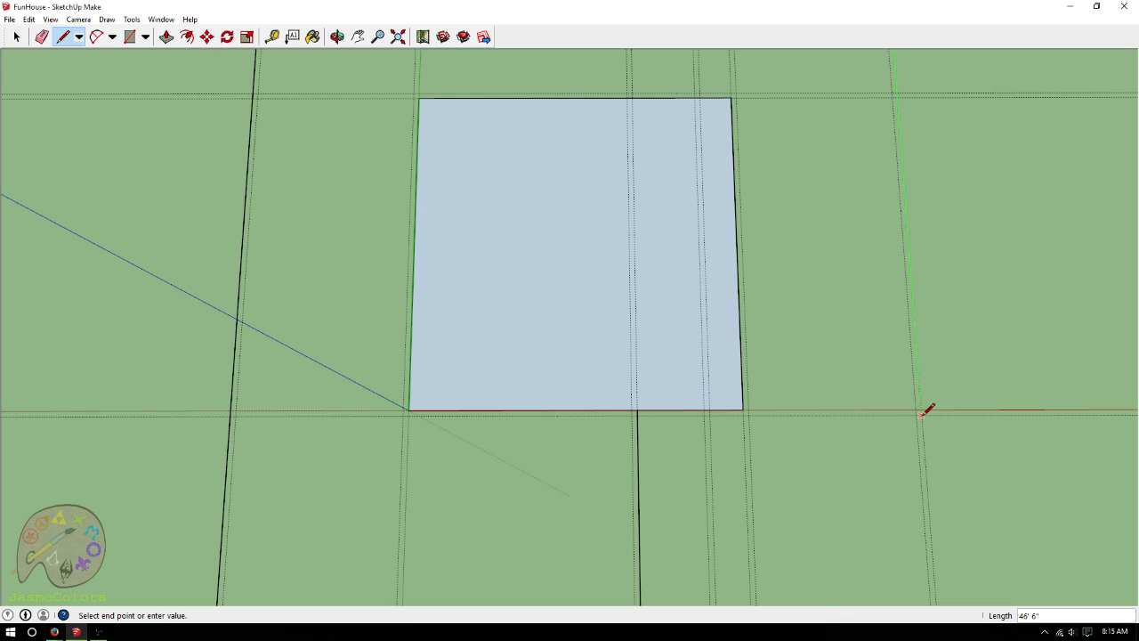
pyautogui.click(921, 413)
pyautogui.click(704, 413)
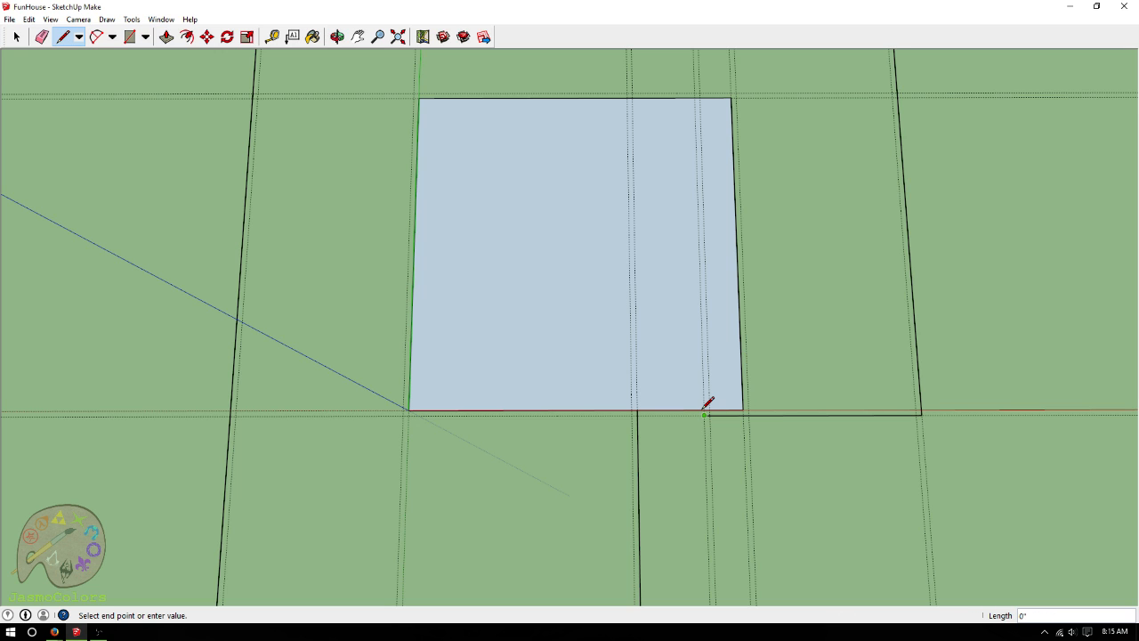
pyautogui.scroll(3, 709, 402)
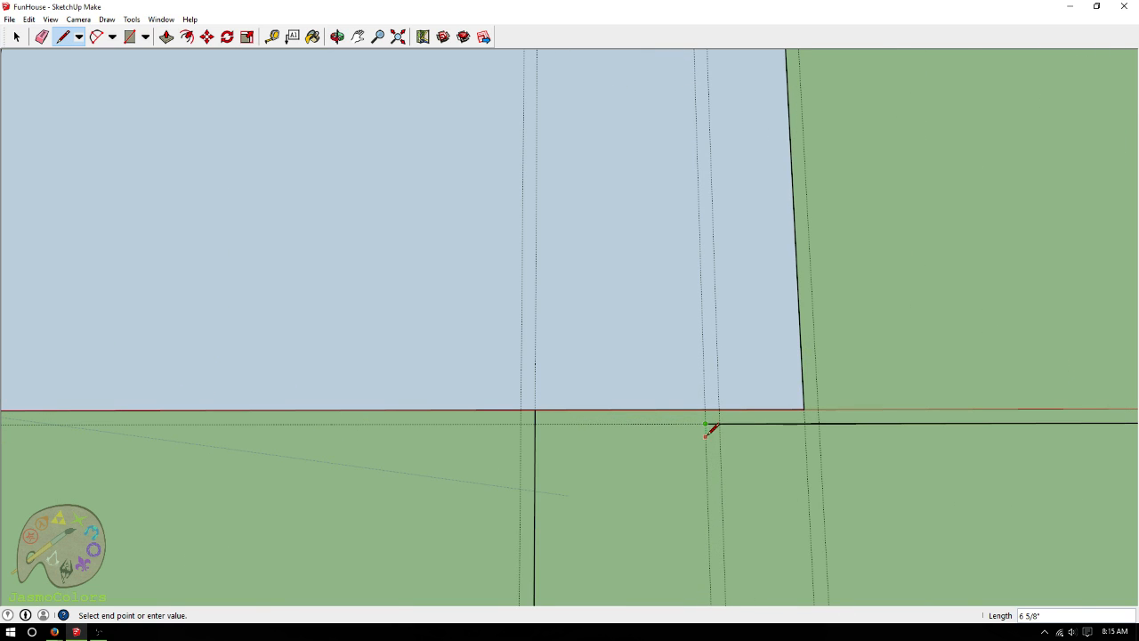
pyautogui.click(704, 410)
pyautogui.scroll(-5, 579, 386)
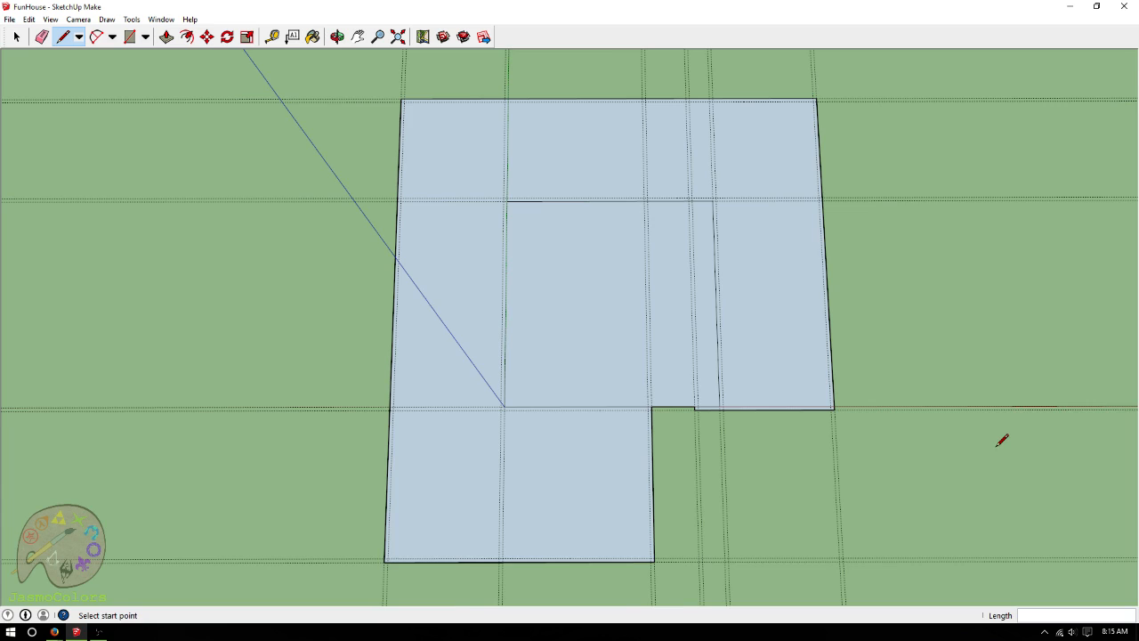
# Draw a line from the outline's small notch corner to the square's right outer wall guide, and continue 30' 6" along it to the far outer guide
pyautogui.scroll(1, 999, 438)
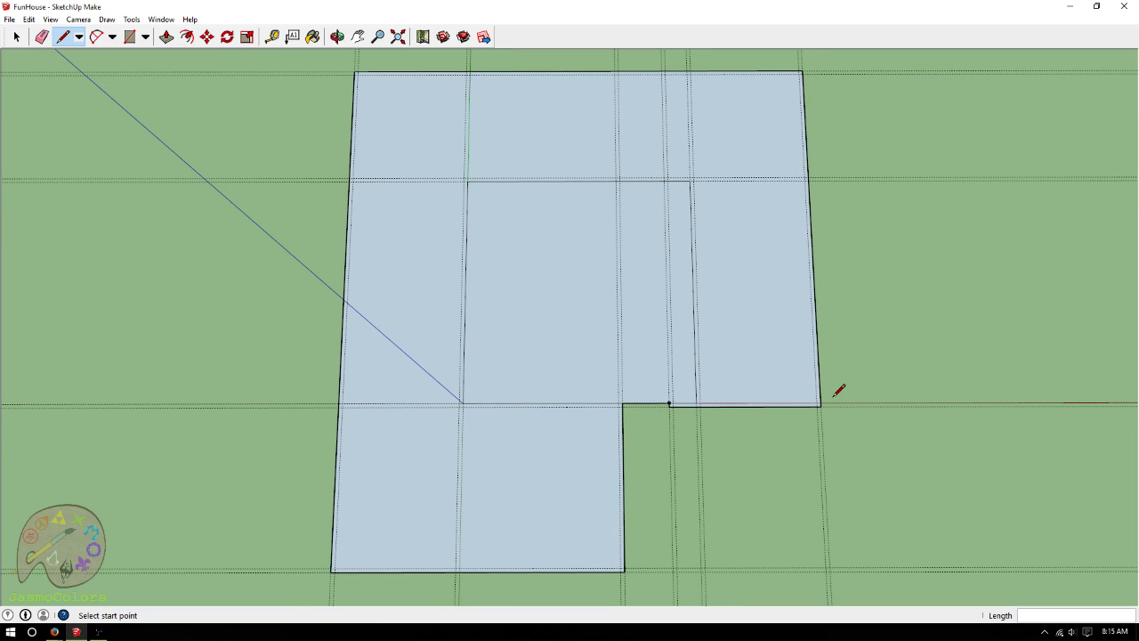
pyautogui.scroll(1, 692, 273)
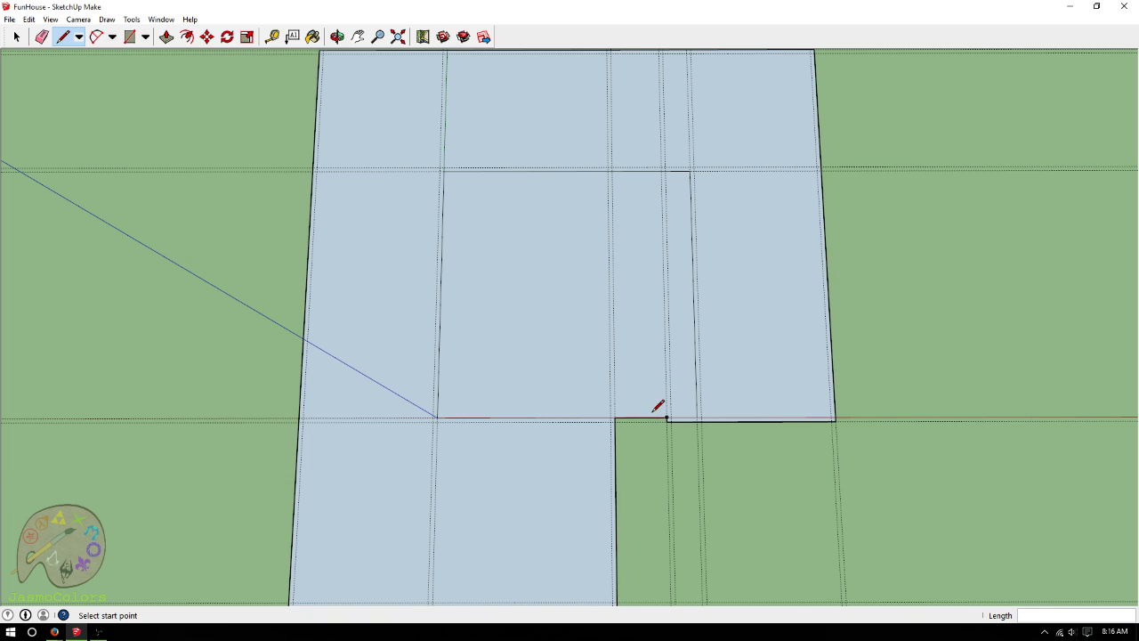
pyautogui.scroll(2, 660, 418)
pyautogui.scroll(-1, 665, 414)
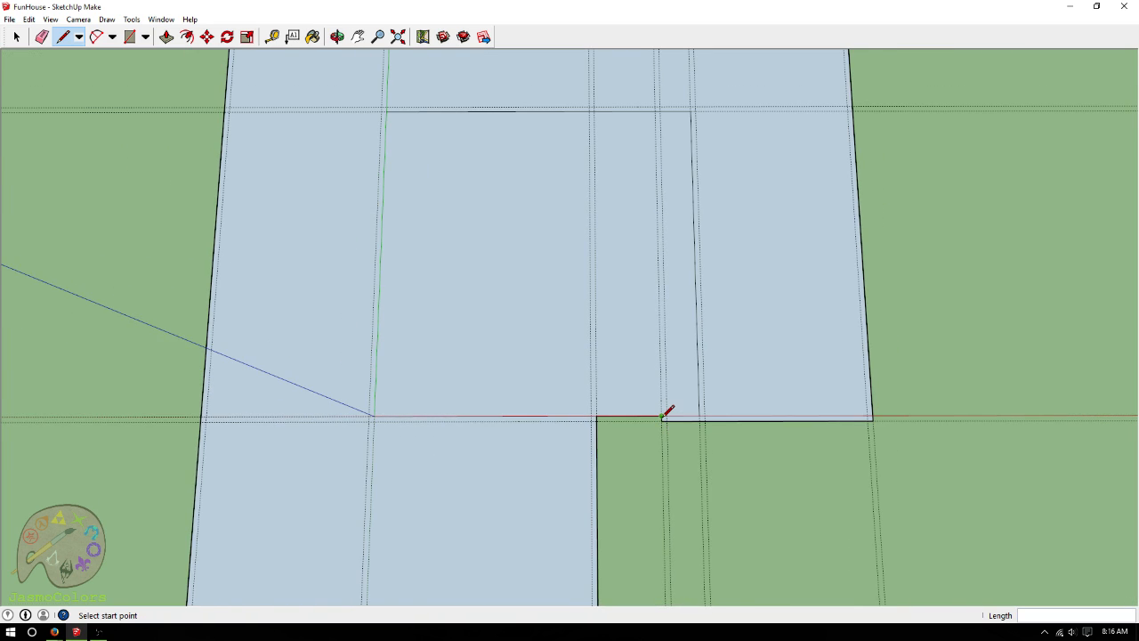
pyautogui.scroll(2, 665, 414)
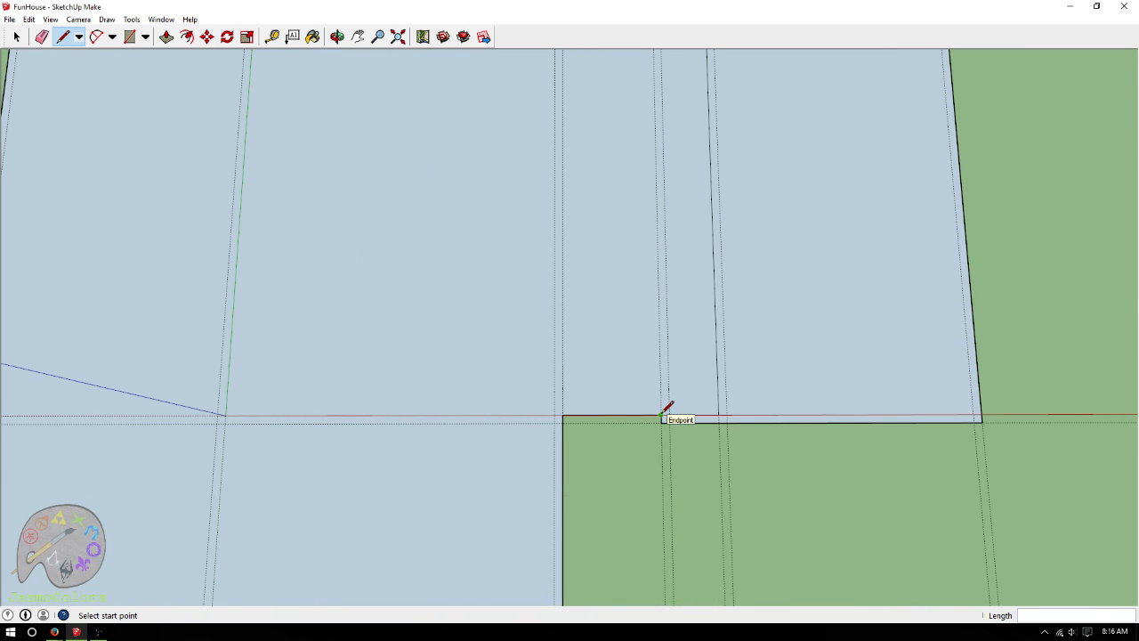
pyautogui.click(661, 415)
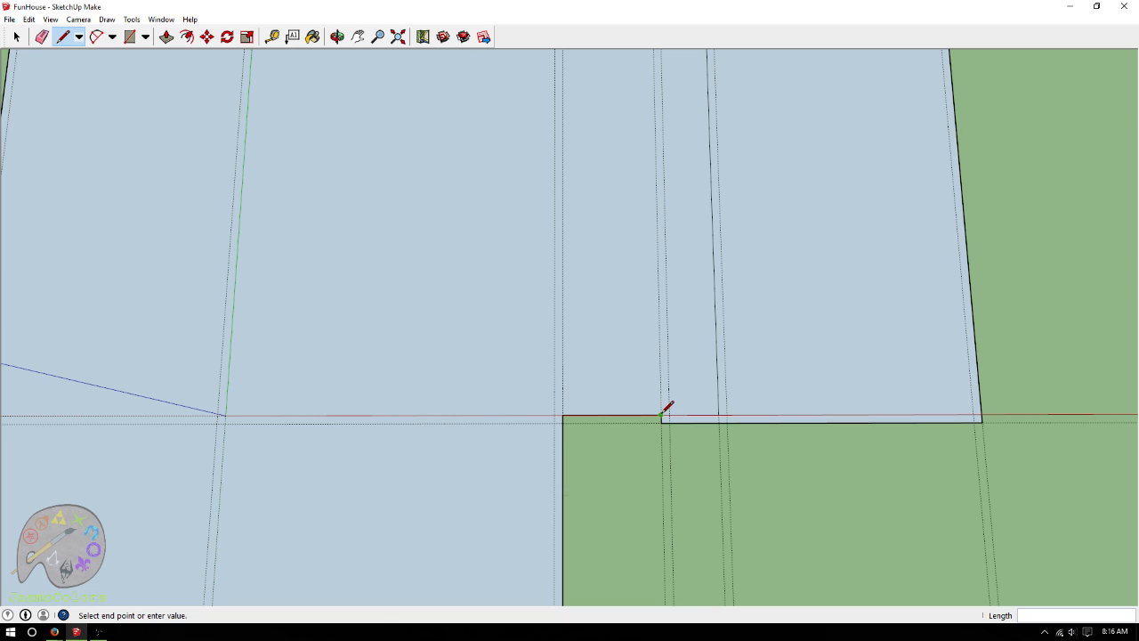
pyautogui.click(719, 416)
pyautogui.click(720, 415)
pyautogui.scroll(-1, 738, 507)
pyautogui.scroll(-2, 748, 505)
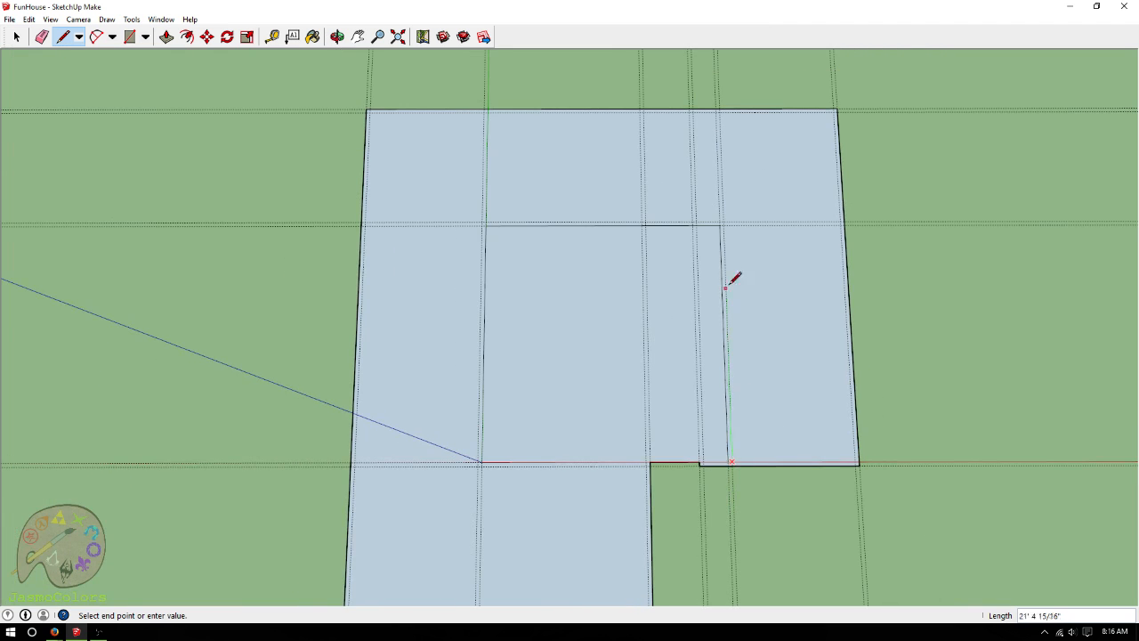
pyautogui.scroll(2, 734, 230)
pyautogui.click(717, 238)
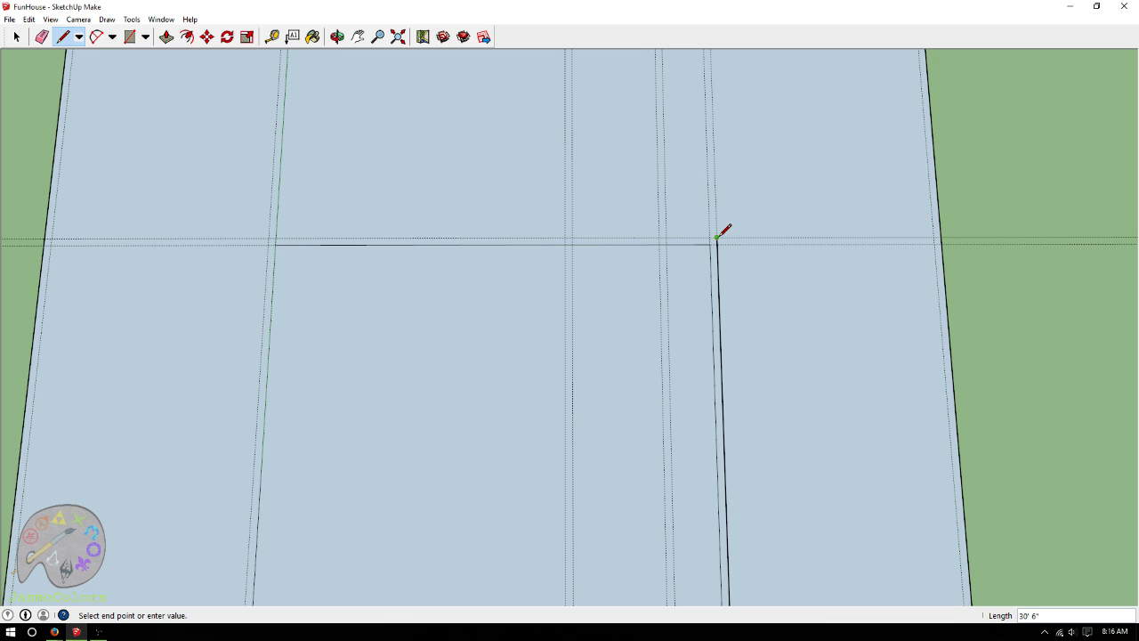
# Continue the outer wall line along the far guide, 31' down the left guide, and 21' along the near guide to the outline's side edge
pyautogui.click(269, 237)
pyautogui.scroll(-3, 267, 236)
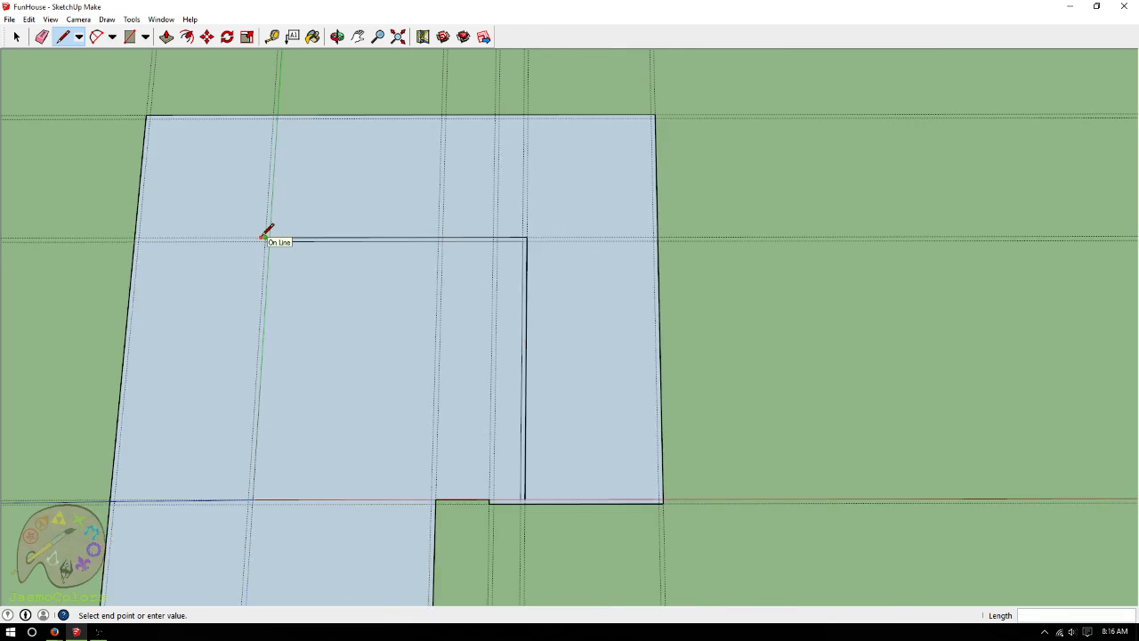
pyautogui.scroll(3, 259, 429)
pyautogui.scroll(2, 258, 429)
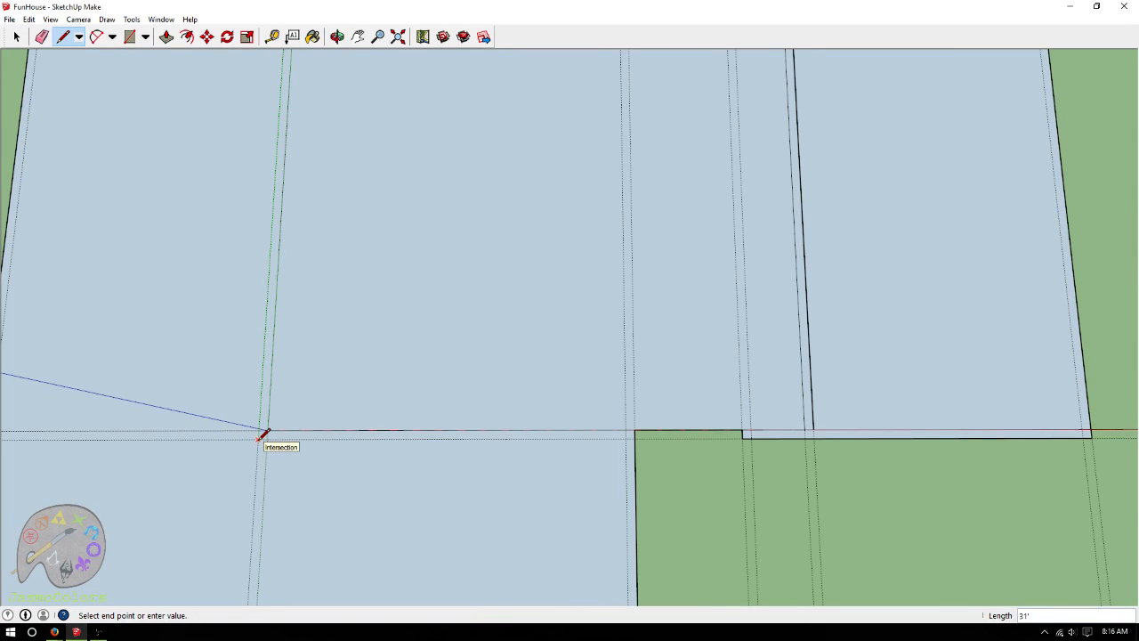
pyautogui.click(258, 433)
pyautogui.click(634, 435)
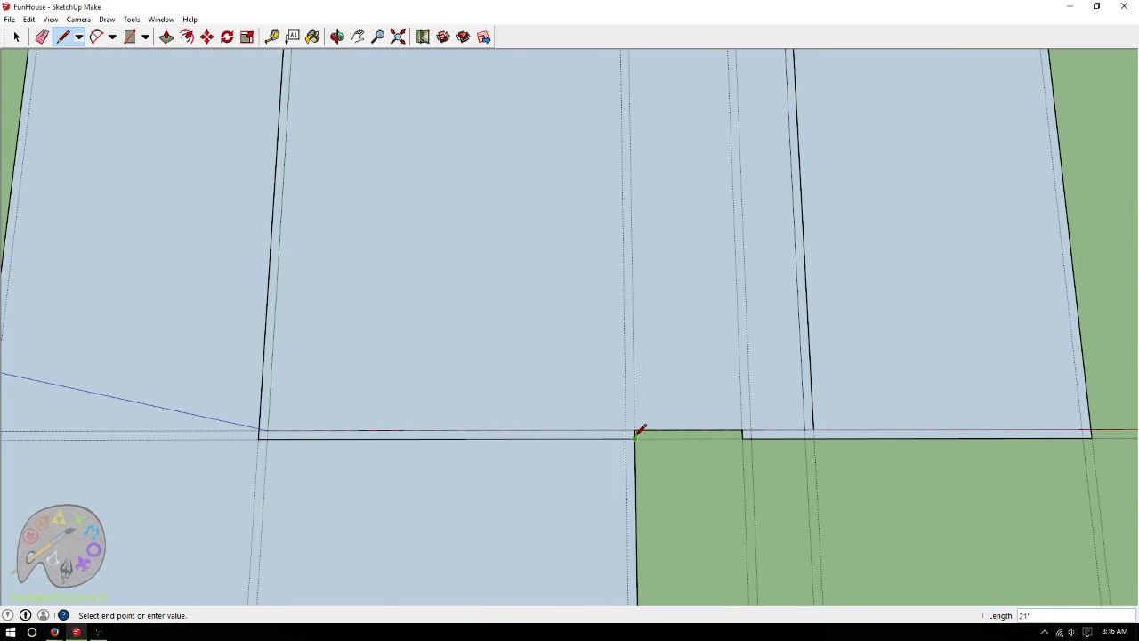
# Draw a wall line from the square's left outer wall along the square's near inner guide to the outermost left pair's inner guide
pyautogui.scroll(-2, 810, 373)
pyautogui.scroll(3, 378, 428)
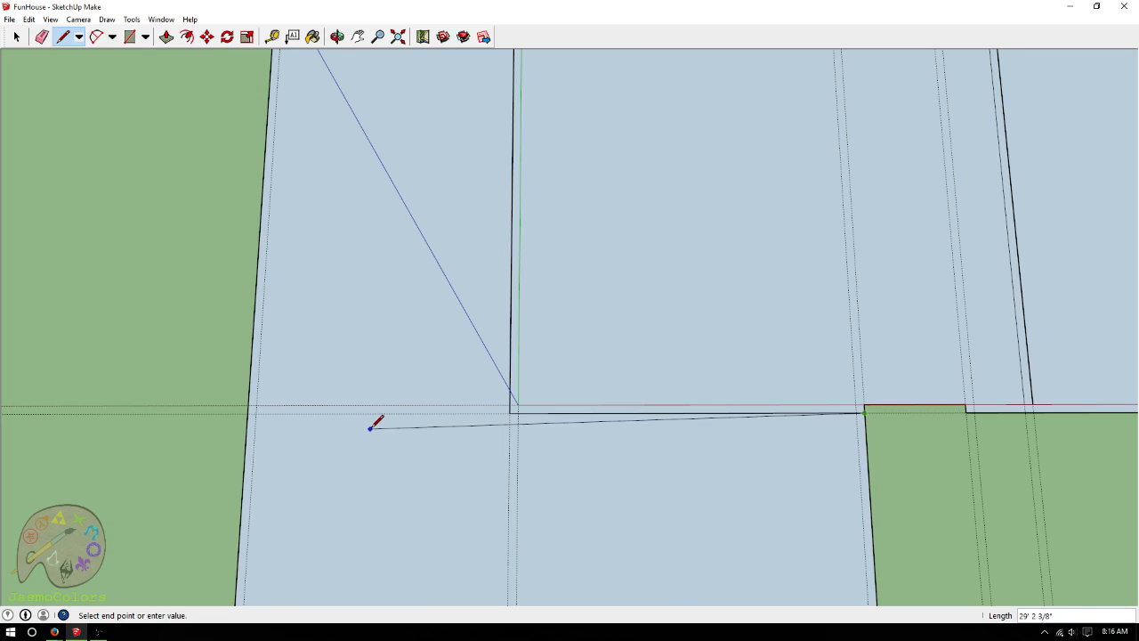
pyautogui.click(262, 405)
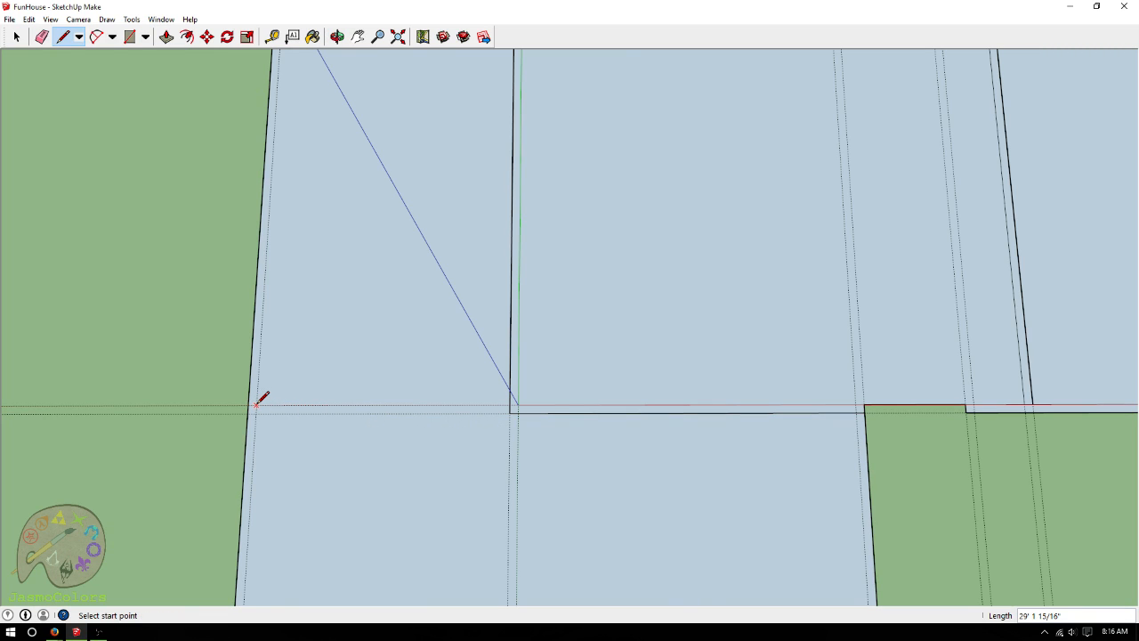
pyautogui.click(510, 405)
pyautogui.scroll(-4, 260, 400)
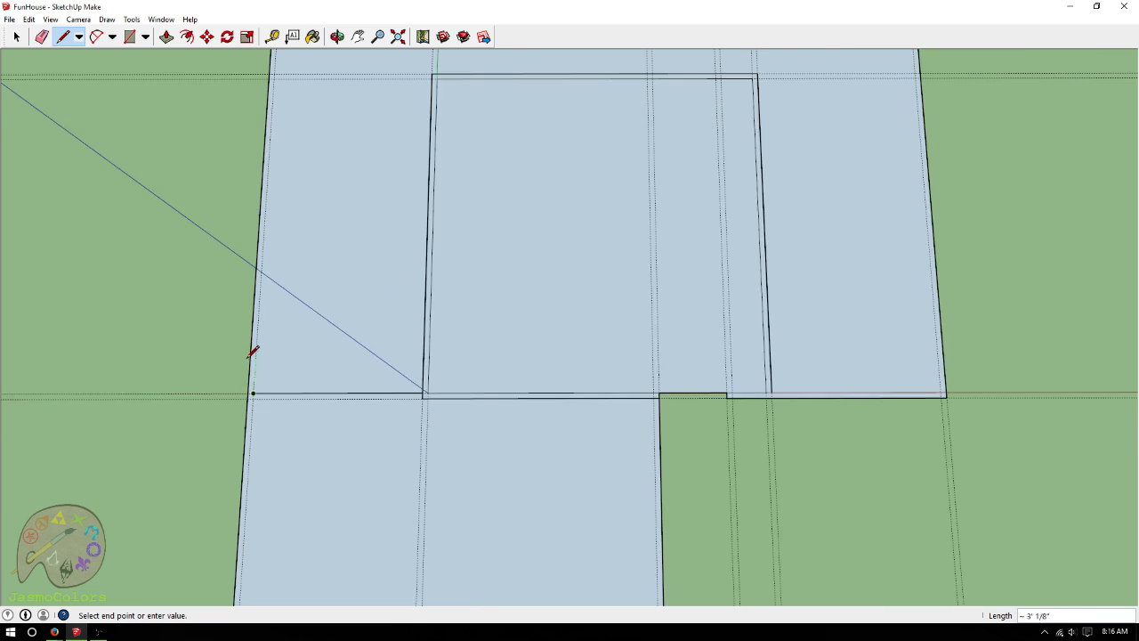
# Continue the wall line 20' 6" down the left inner guide, along the nearest inner guide, and 20' up the room's right inner guide
pyautogui.scroll(3, 251, 520)
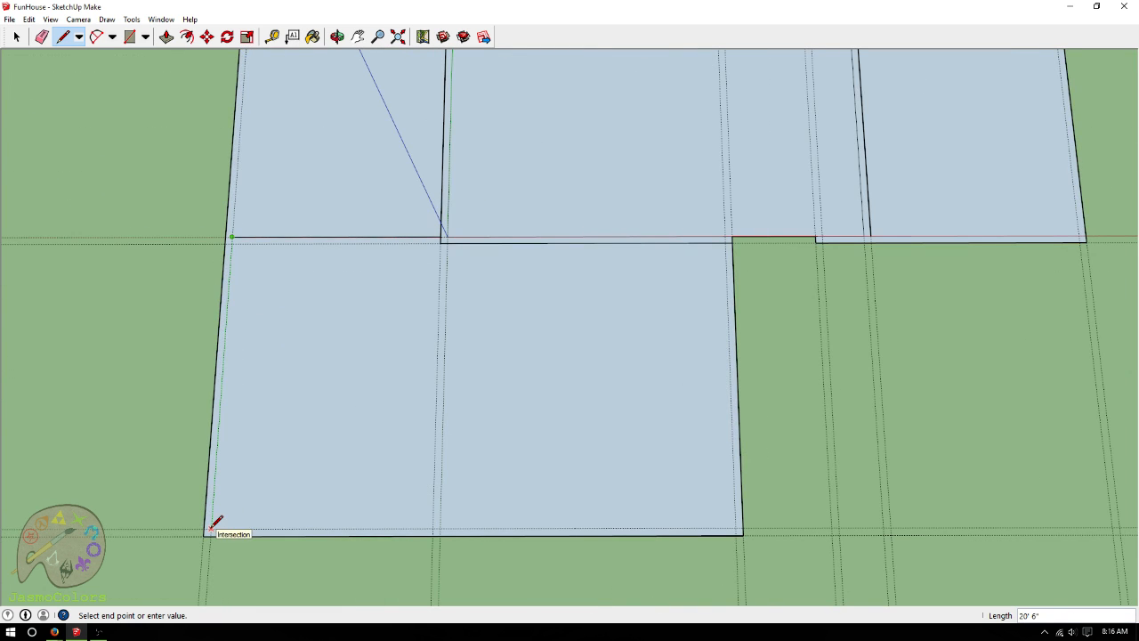
pyautogui.click(211, 529)
pyautogui.click(735, 528)
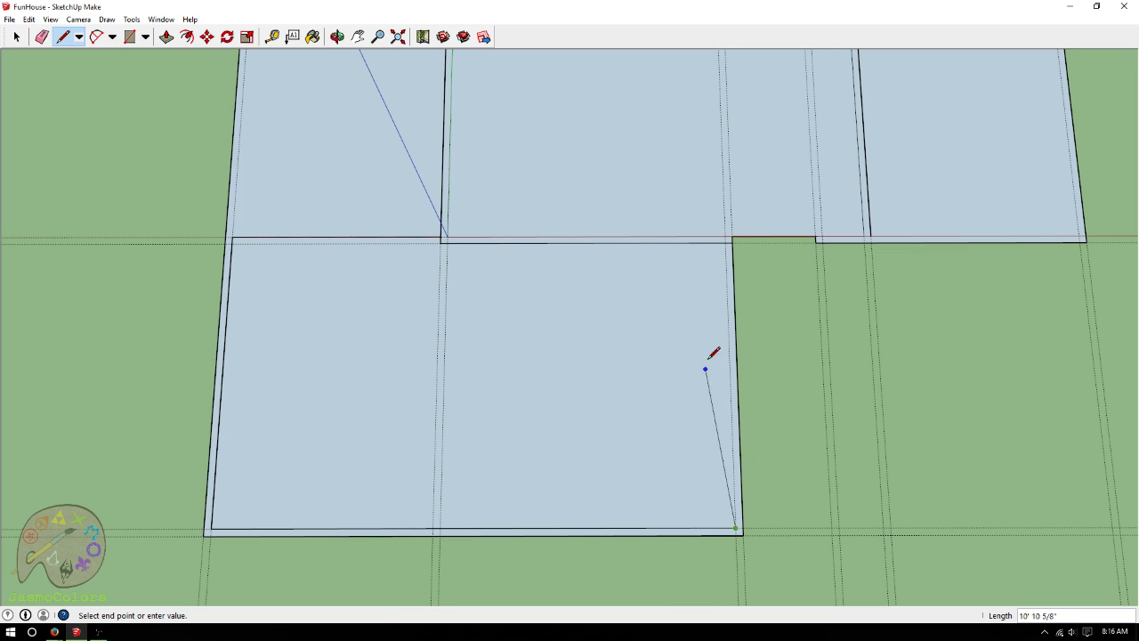
pyautogui.click(728, 238)
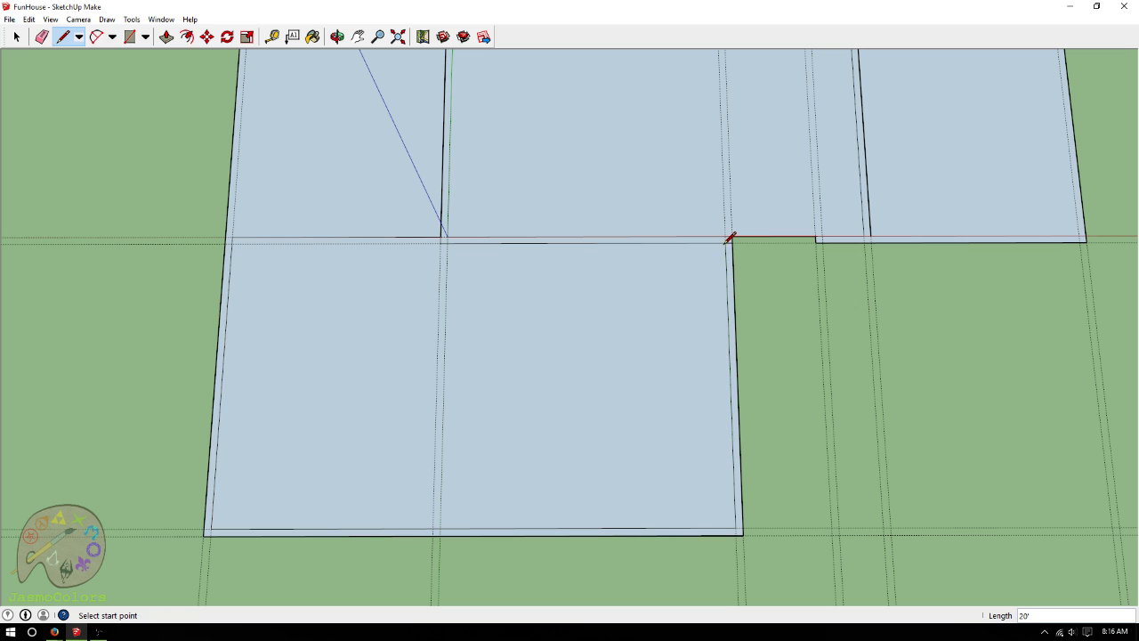
# Draw a line from the near room's far-left inner corner along the outer guide to the square's near-left outer corner
pyautogui.scroll(-1, 218, 475)
pyautogui.scroll(-1, 218, 474)
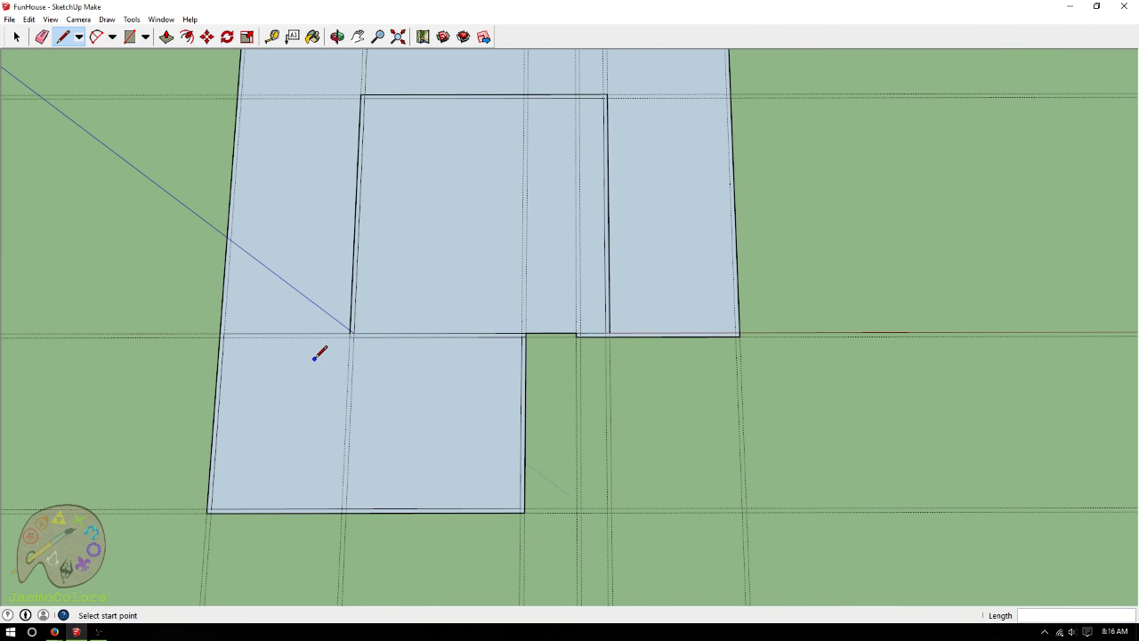
pyautogui.scroll(2, 222, 333)
pyautogui.scroll(3, 214, 333)
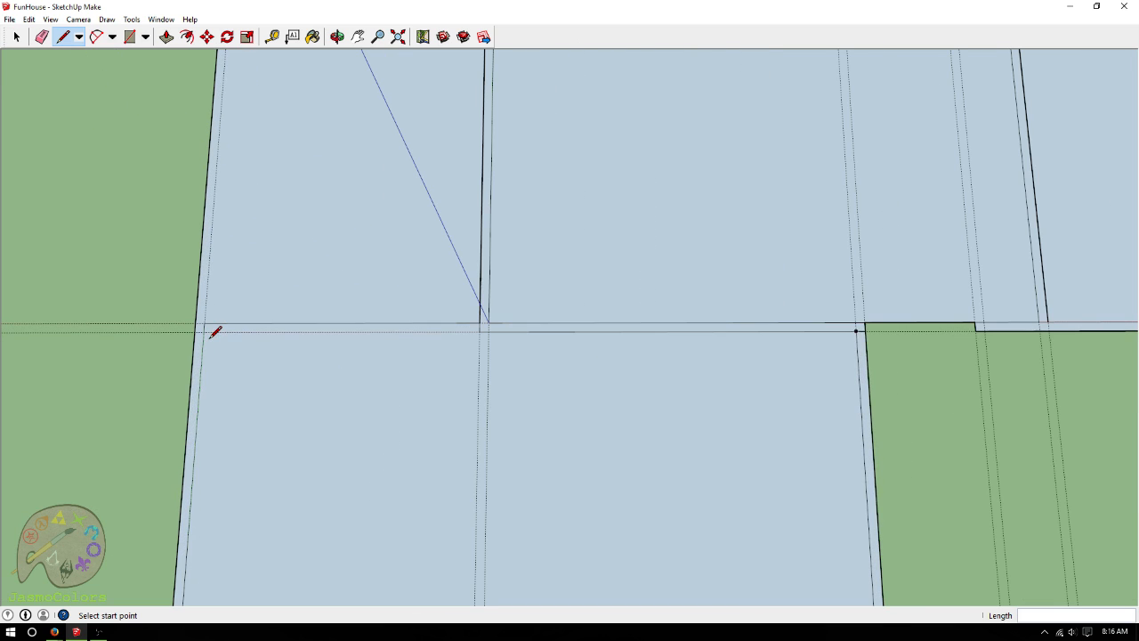
pyautogui.click(203, 332)
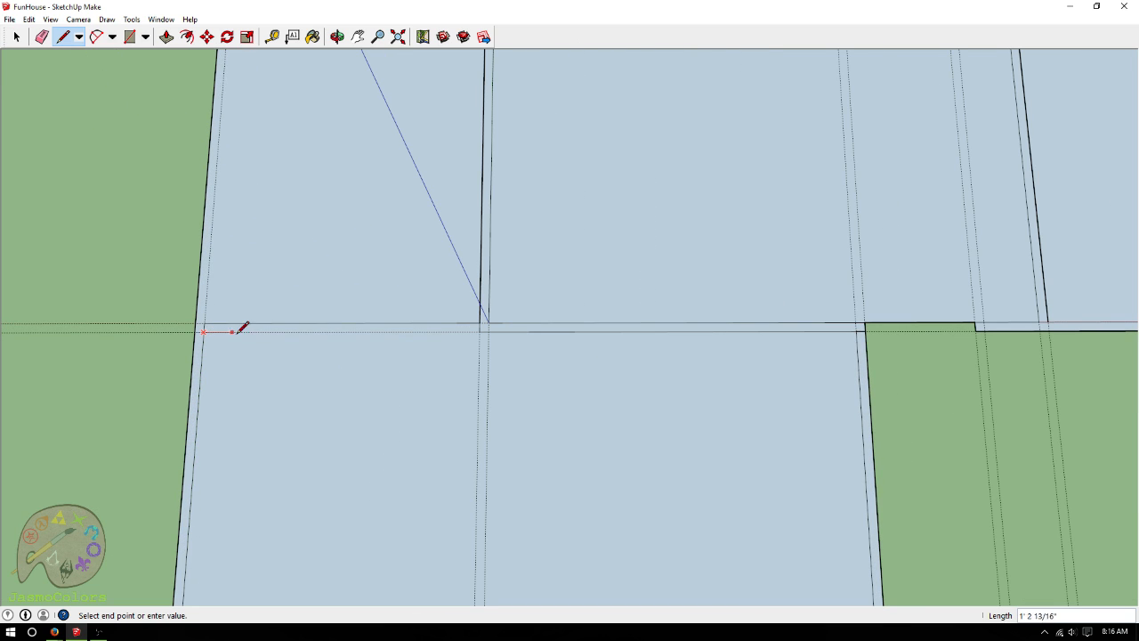
pyautogui.click(481, 327)
pyautogui.scroll(2, 140, 320)
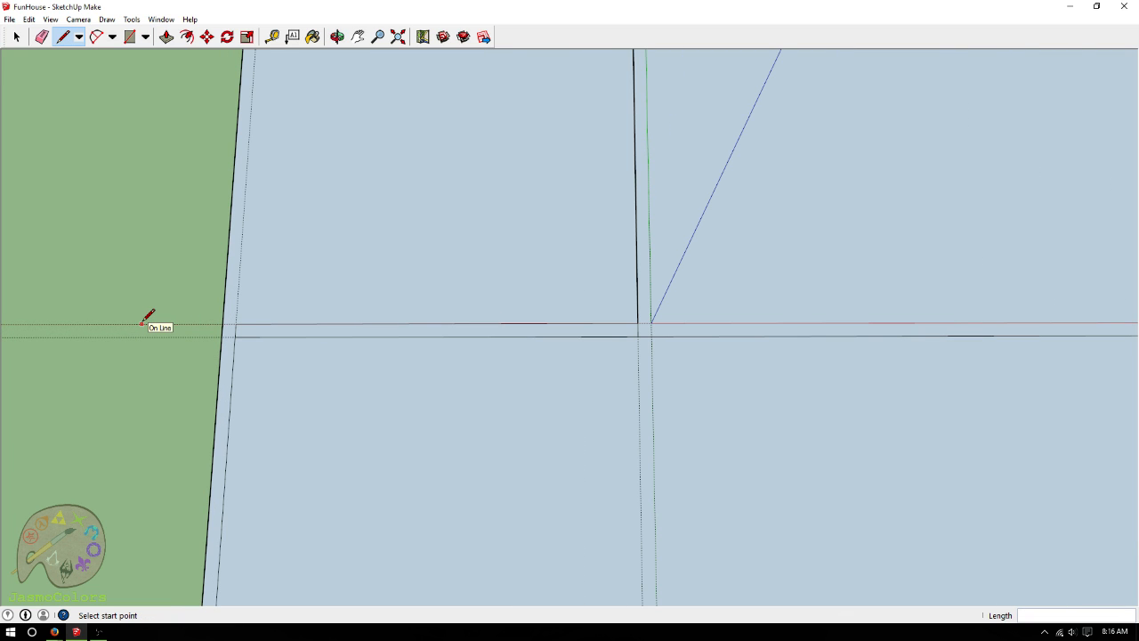
# Delete all construction guides from the model
pyautogui.scroll(-6, 186, 445)
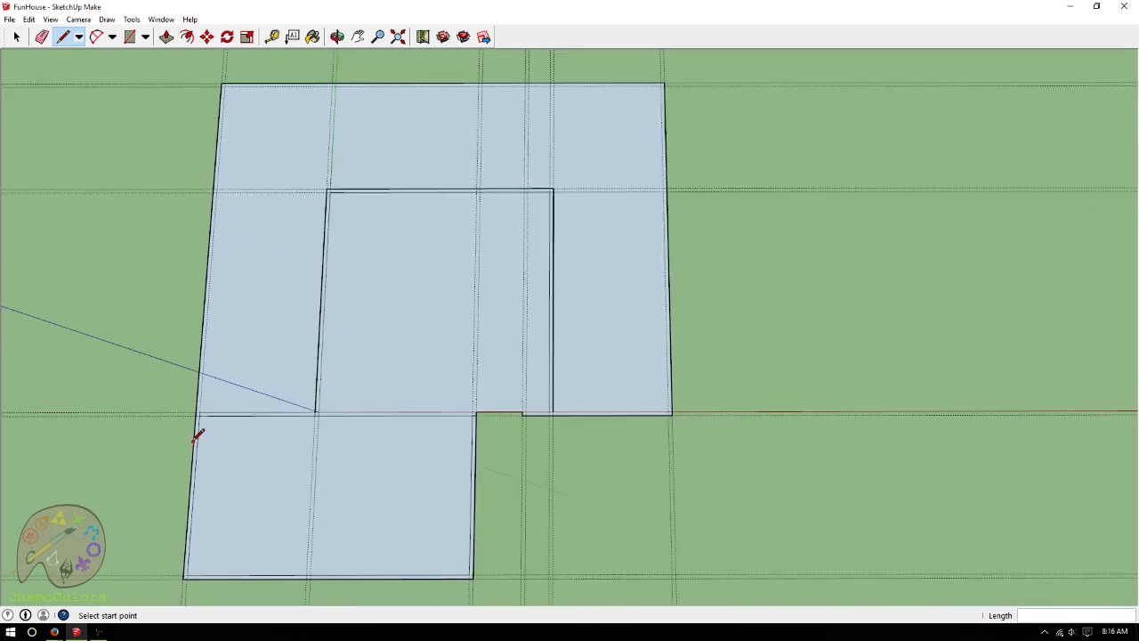
pyautogui.scroll(-2, 534, 317)
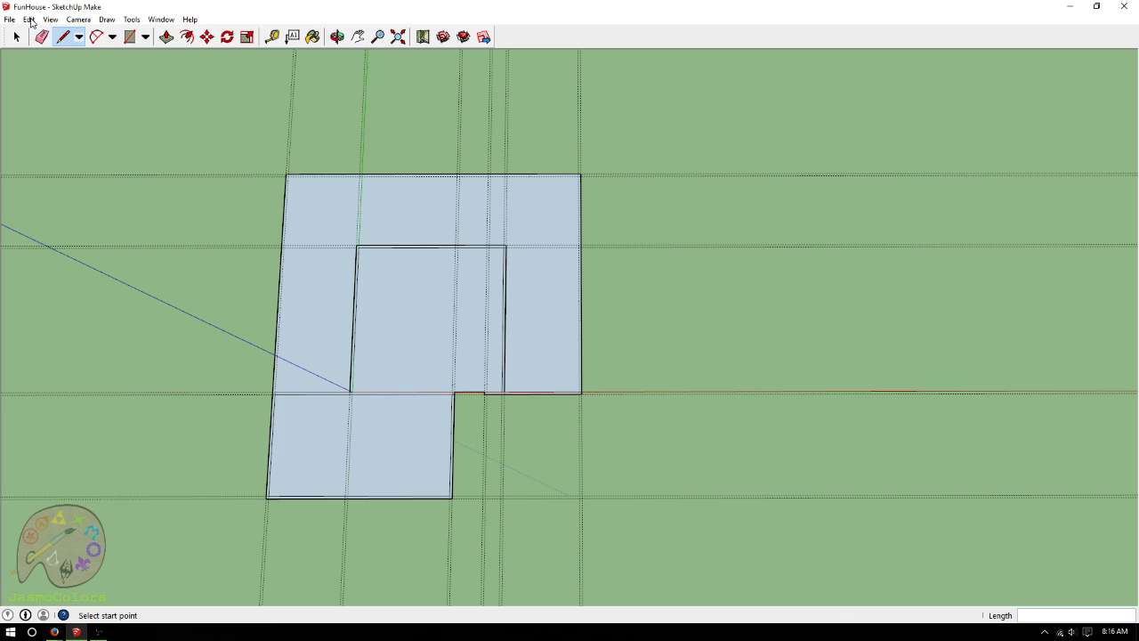
pyautogui.click(29, 19)
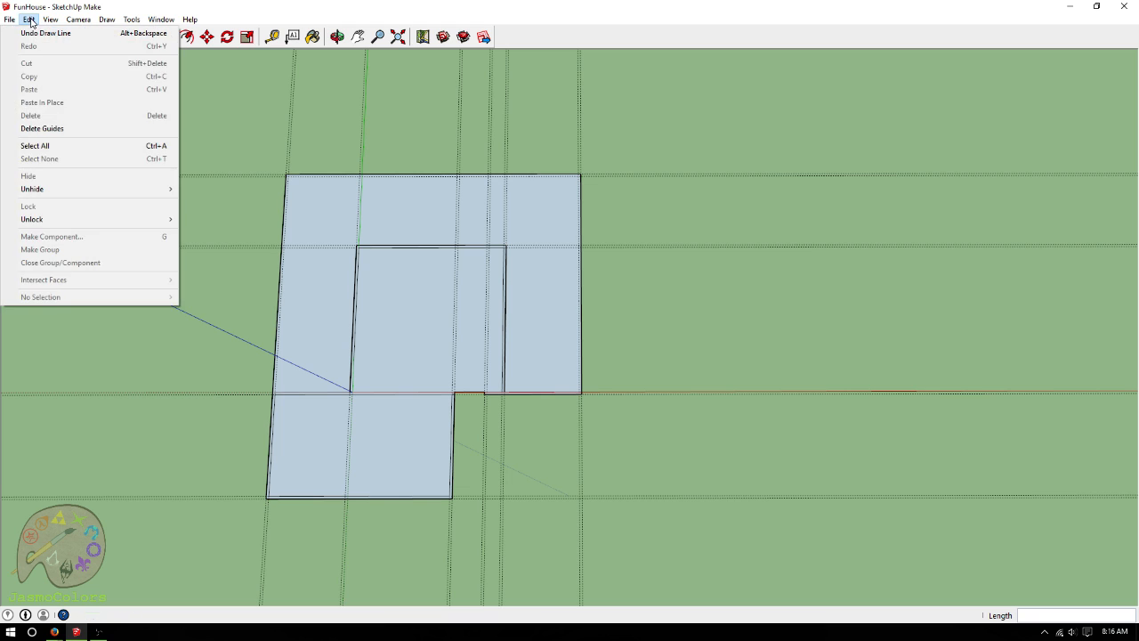
pyautogui.click(64, 128)
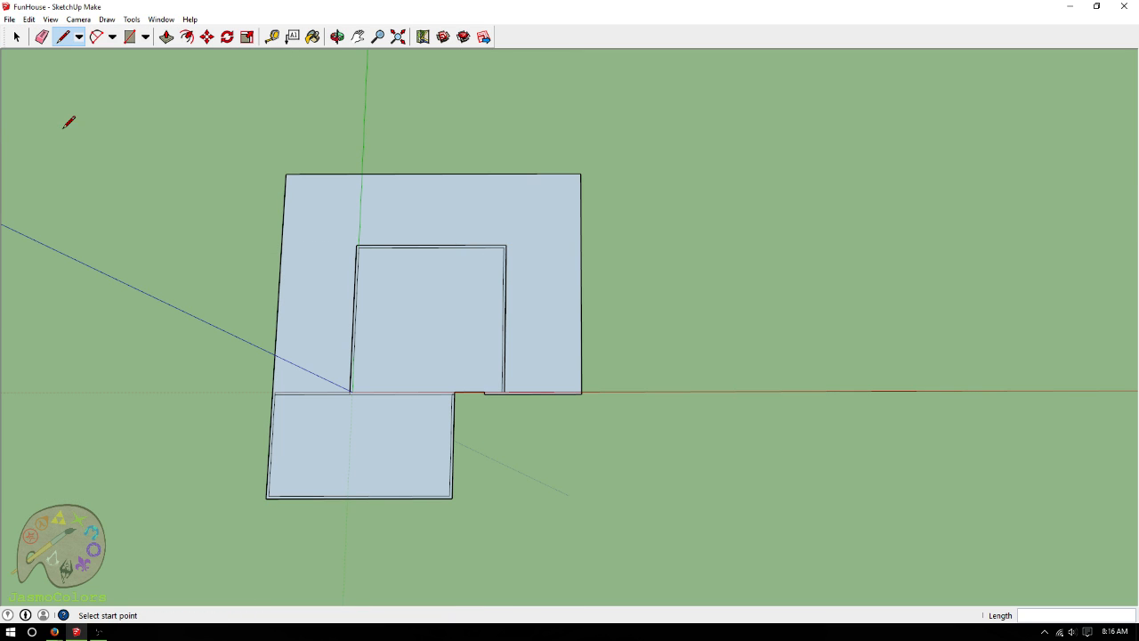
# Move the entire floor plan by its near-left corner onto the axes origin, and clear the selection
pyautogui.click(16, 36)
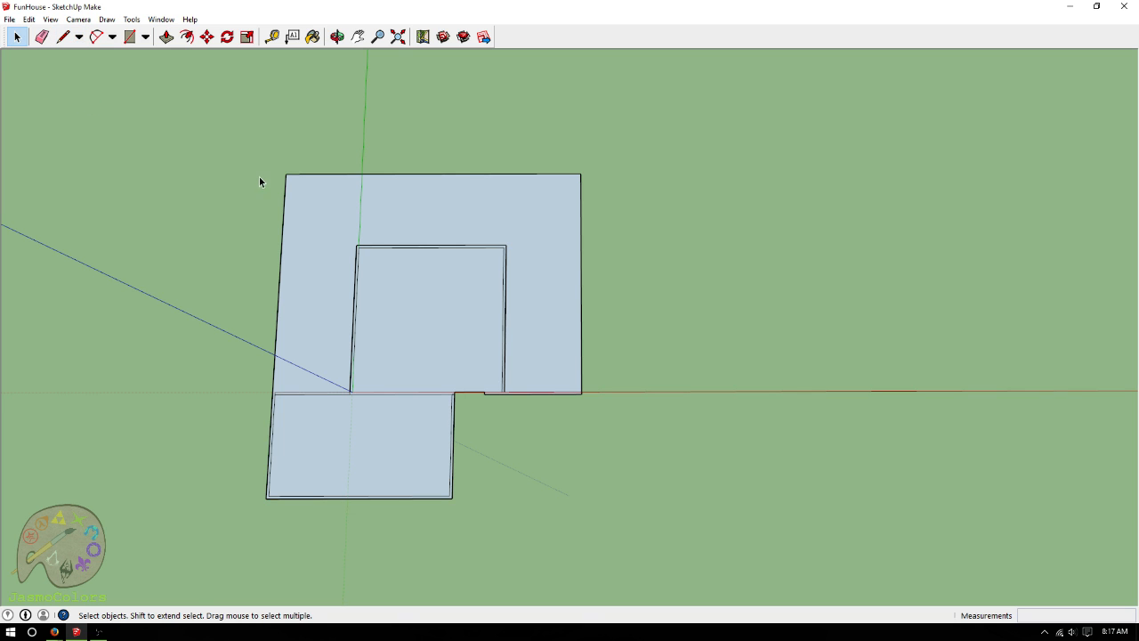
pyautogui.moveTo(210, 112); pyautogui.dragTo(752, 593)
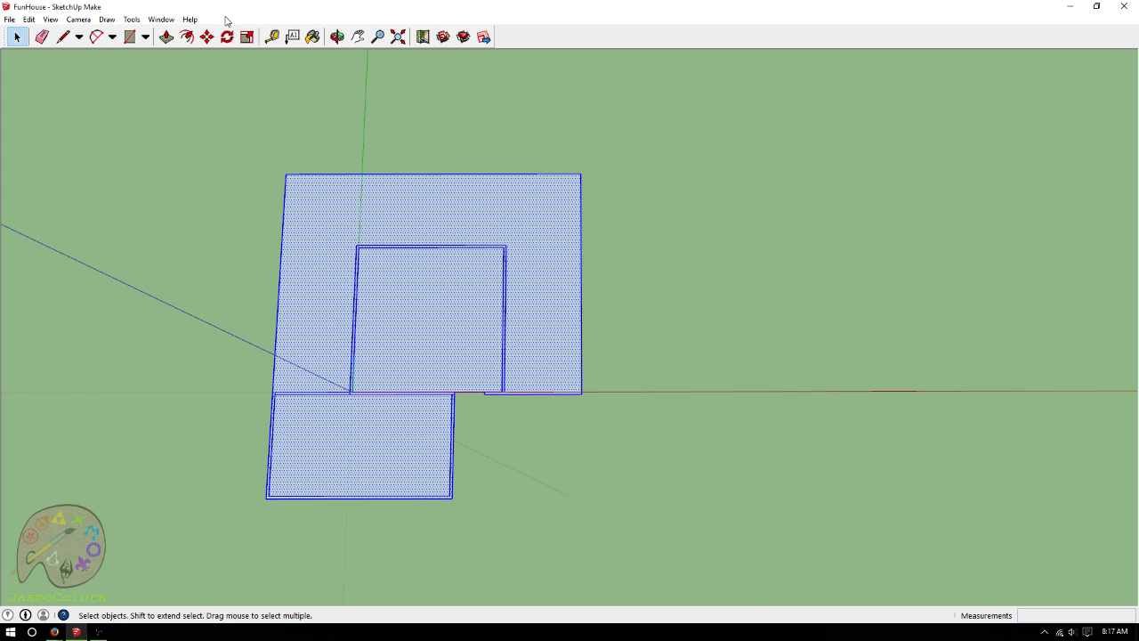
pyautogui.click(206, 36)
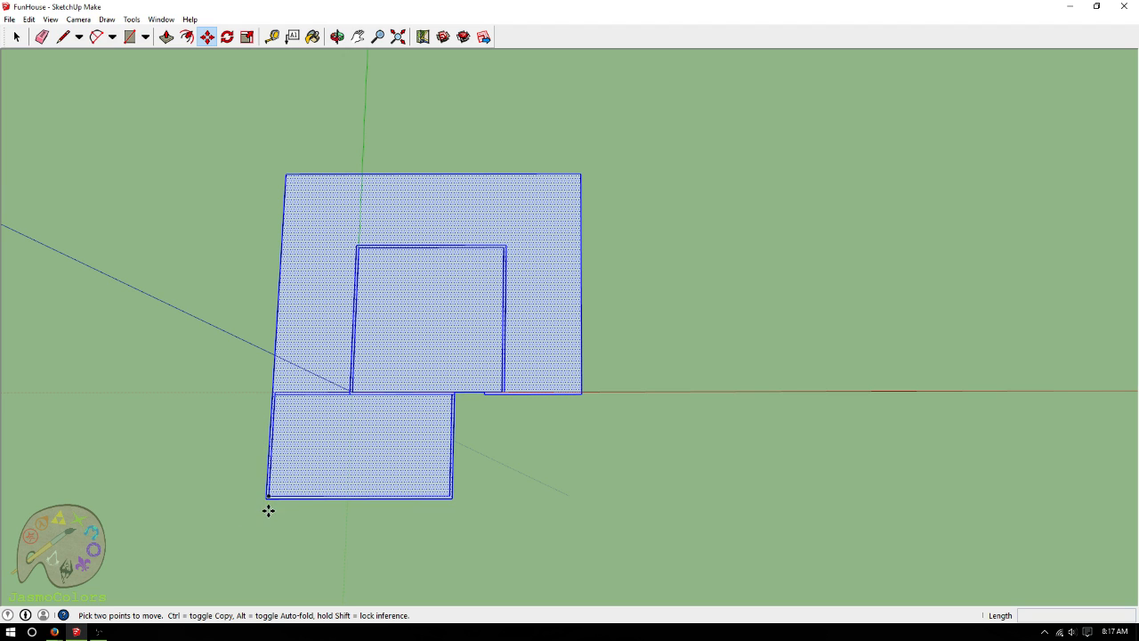
pyautogui.scroll(3, 258, 503)
pyautogui.click(268, 482)
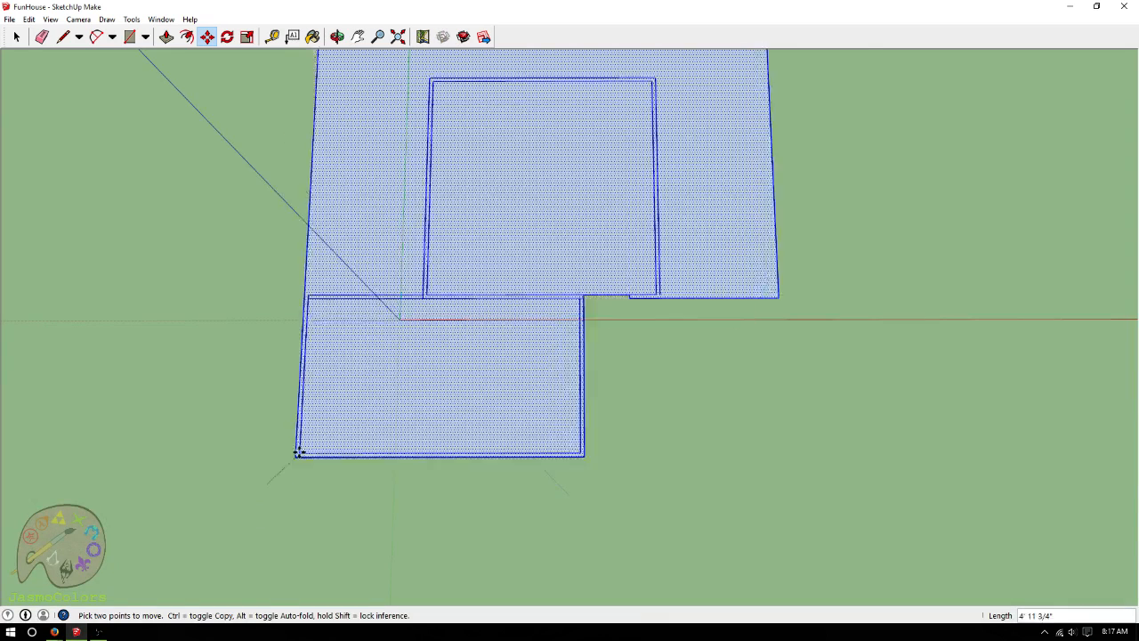
pyautogui.click(401, 317)
pyautogui.scroll(-3, 329, 453)
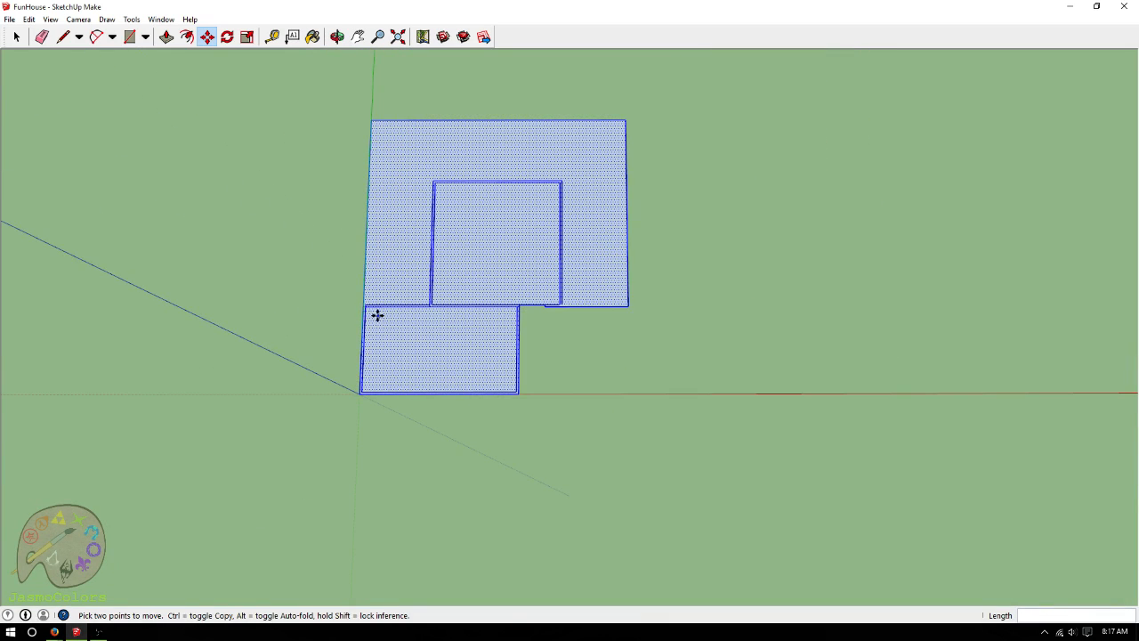
pyautogui.scroll(3, 450, 79)
pyautogui.click(16, 37)
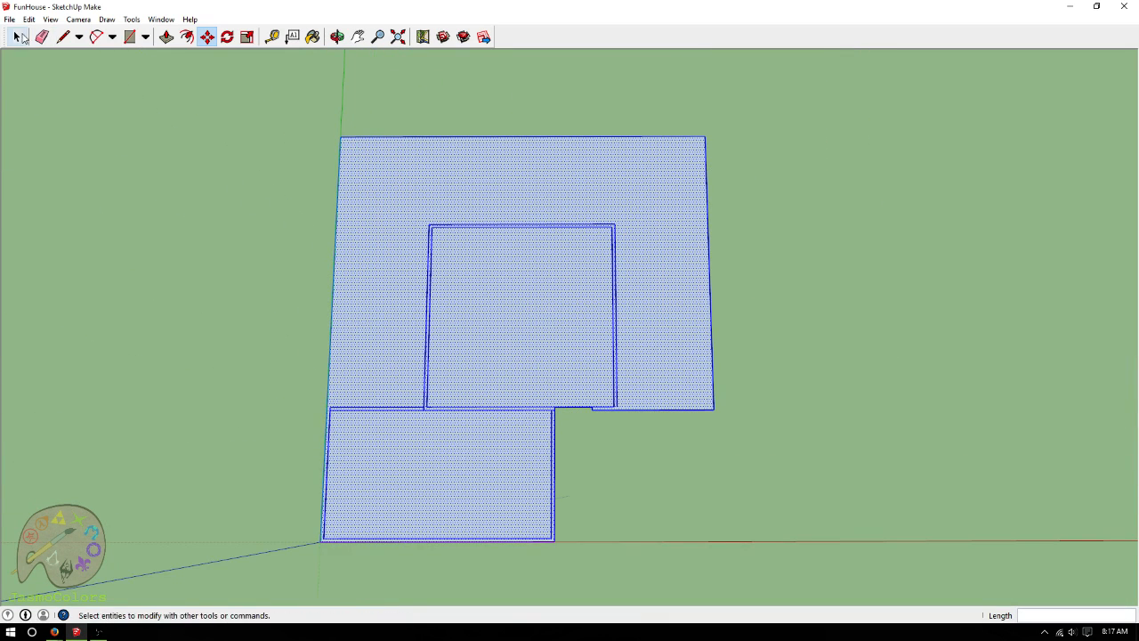
pyautogui.click(149, 194)
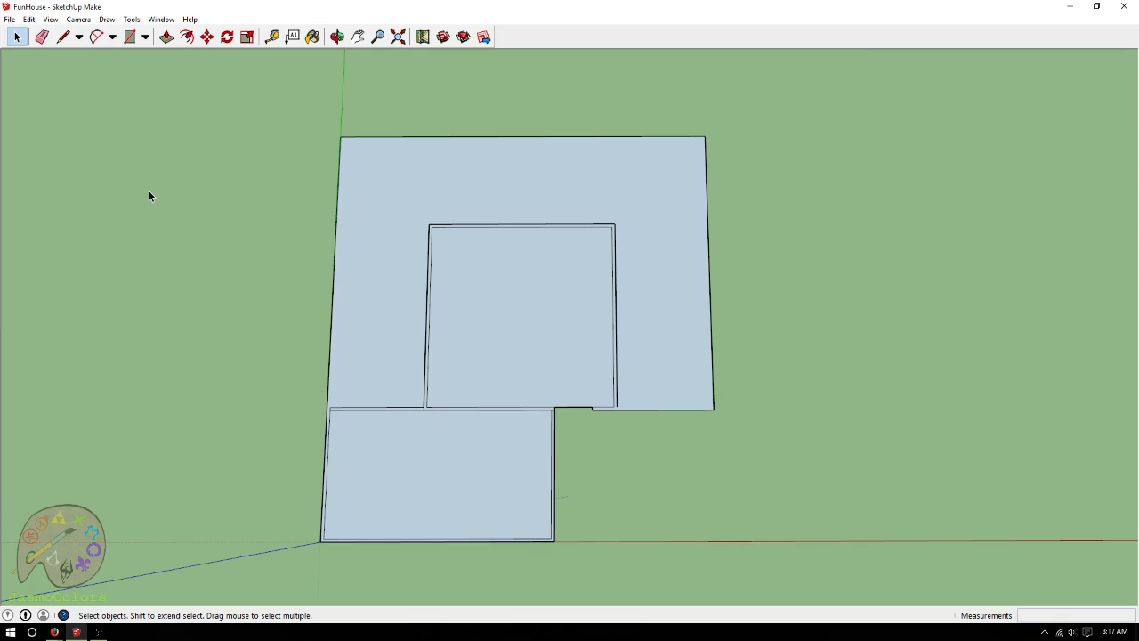
pyautogui.click(62, 36)
pyautogui.scroll(5, 528, 370)
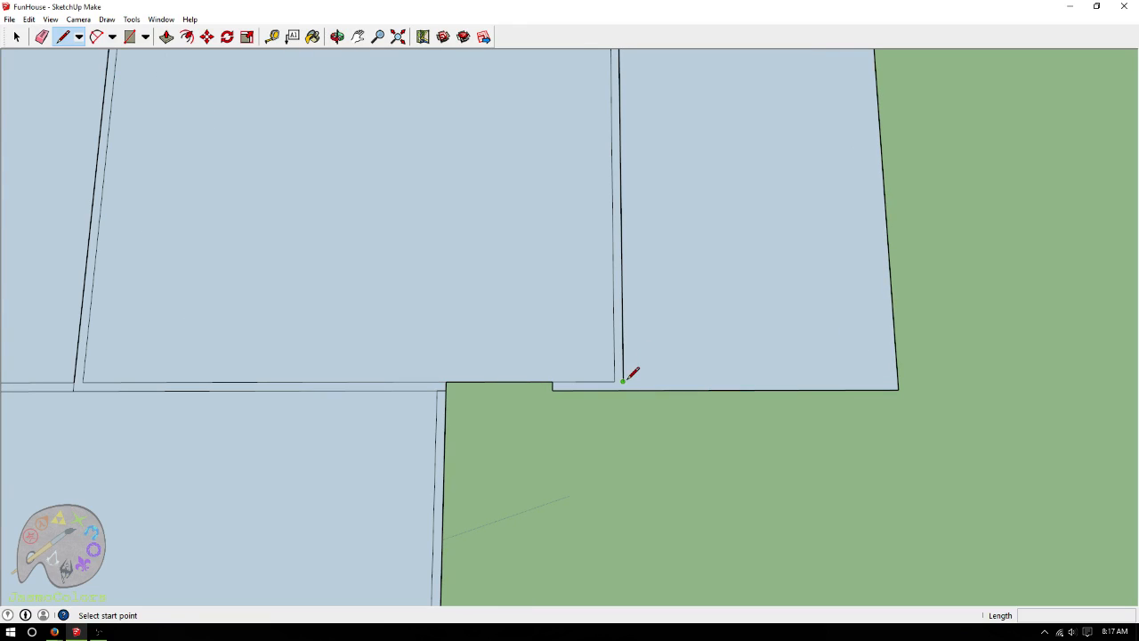
pyautogui.click(623, 380)
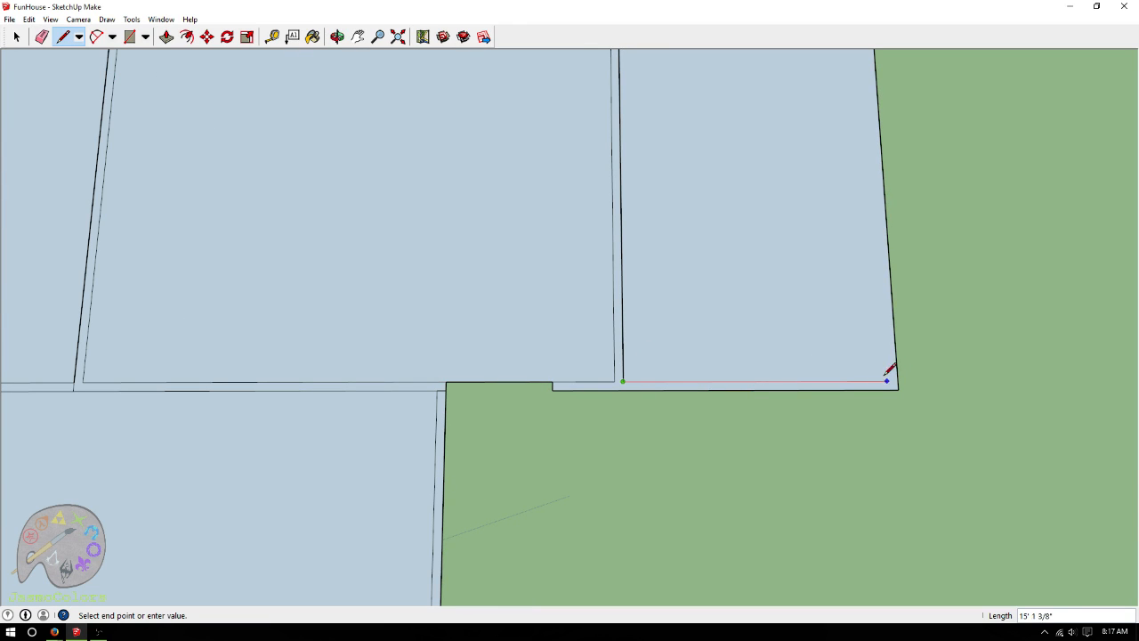
pyautogui.press('Escape')
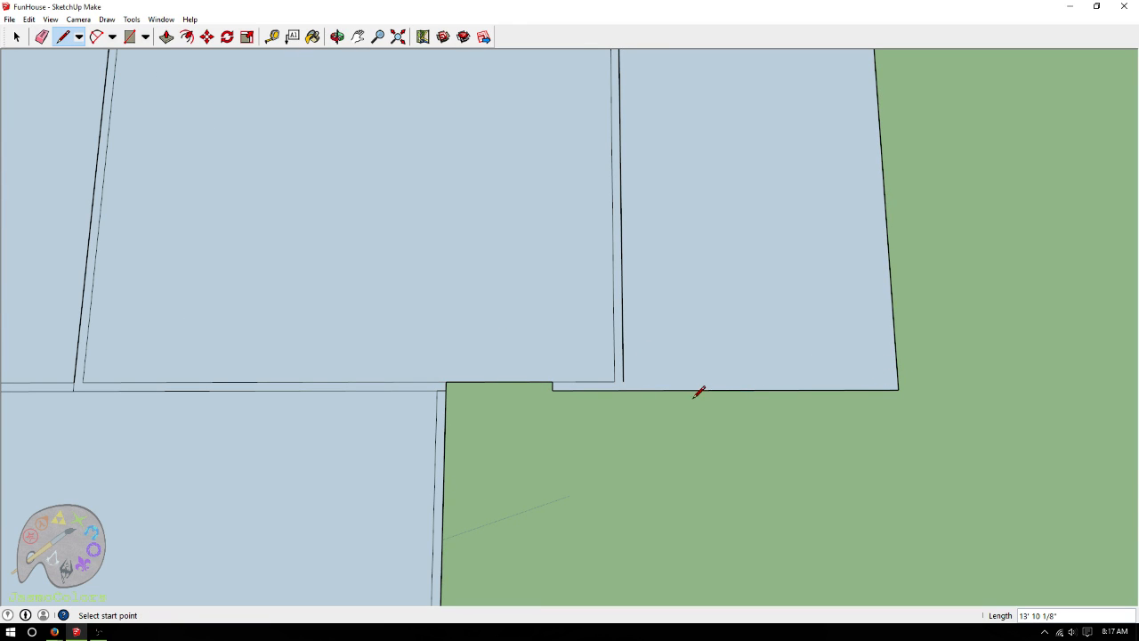
# Delete the short line segment crossing the wall strip at the square's near-left outer corner
pyautogui.click(16, 36)
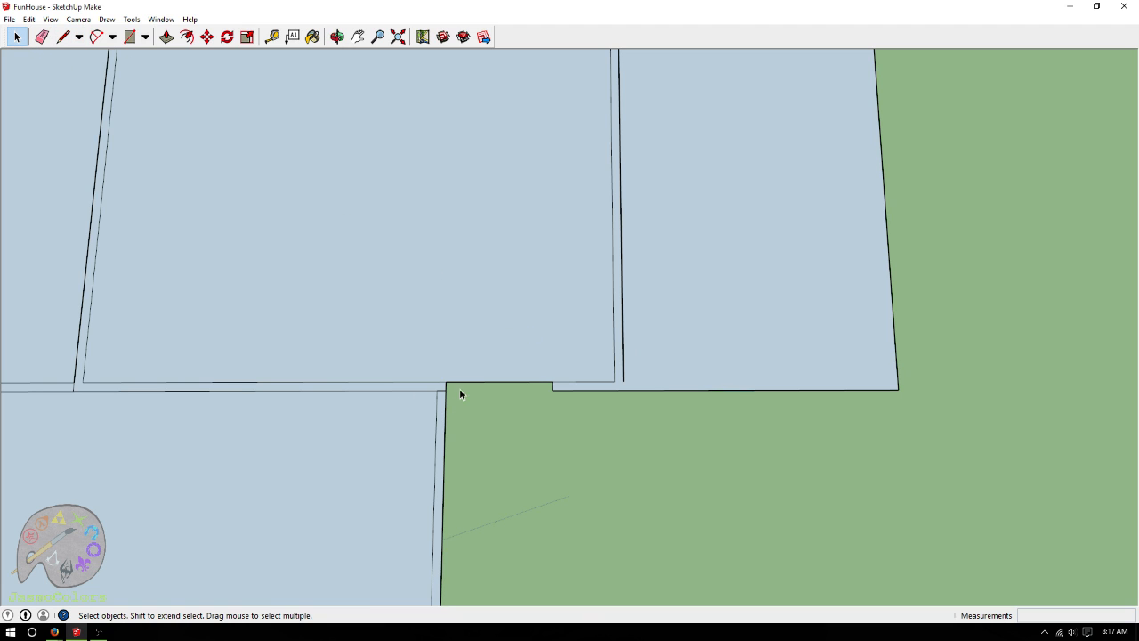
pyautogui.click(73, 386)
pyautogui.press('Delete')
pyautogui.scroll(-3, 765, 407)
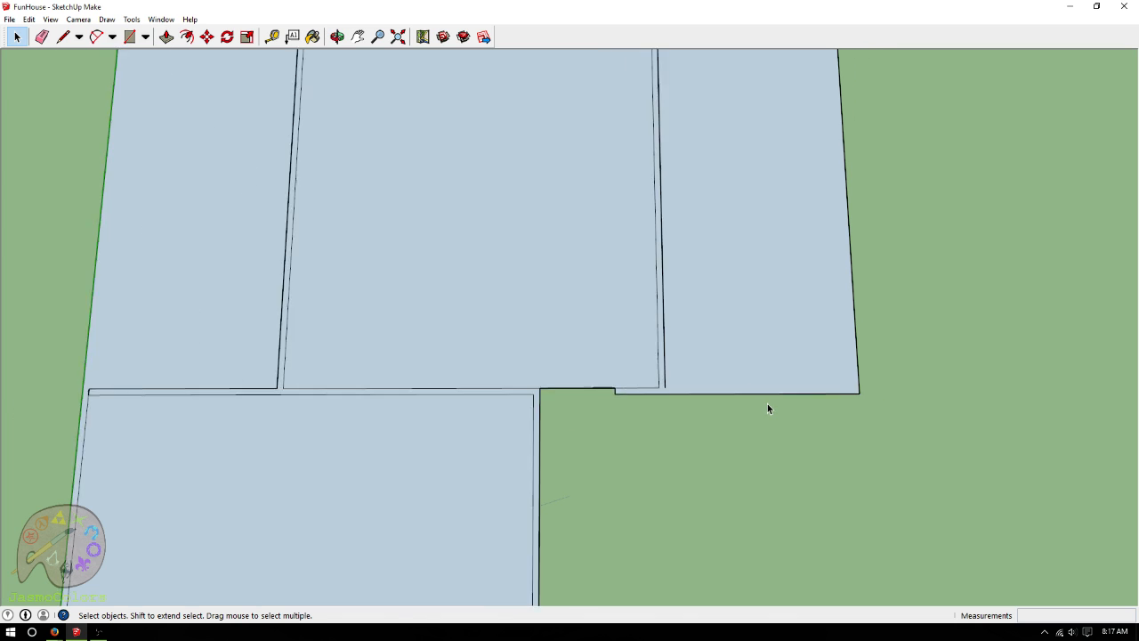
pyautogui.scroll(-2, 639, 532)
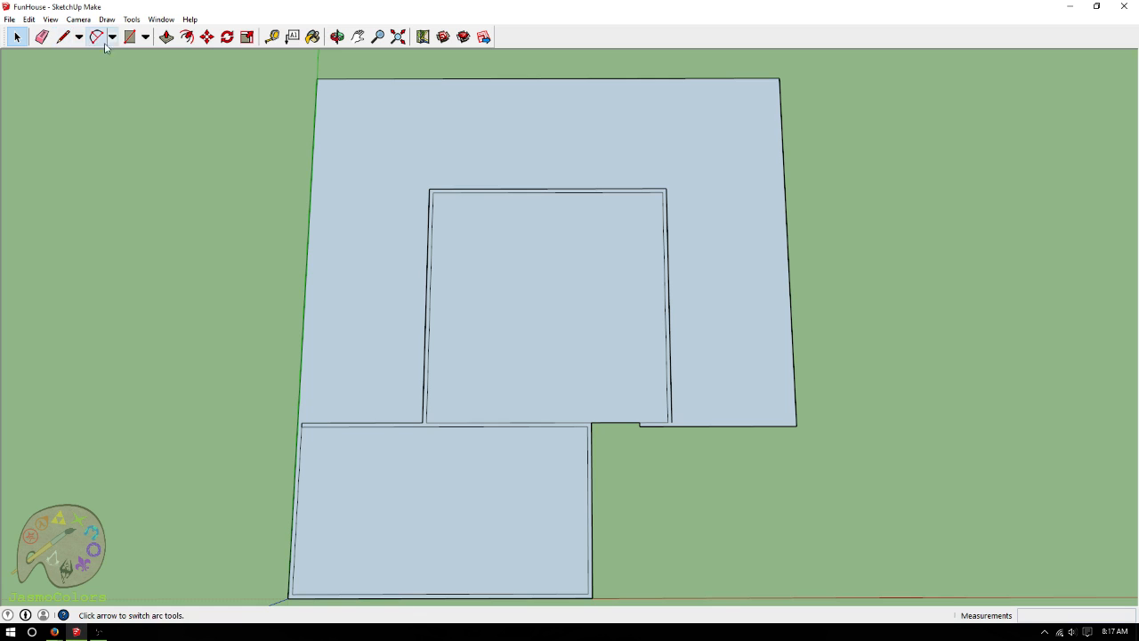
# Place guides 6" inside the floor plan's outer left edge and its far edge
pyautogui.click(271, 36)
pyautogui.click(318, 81)
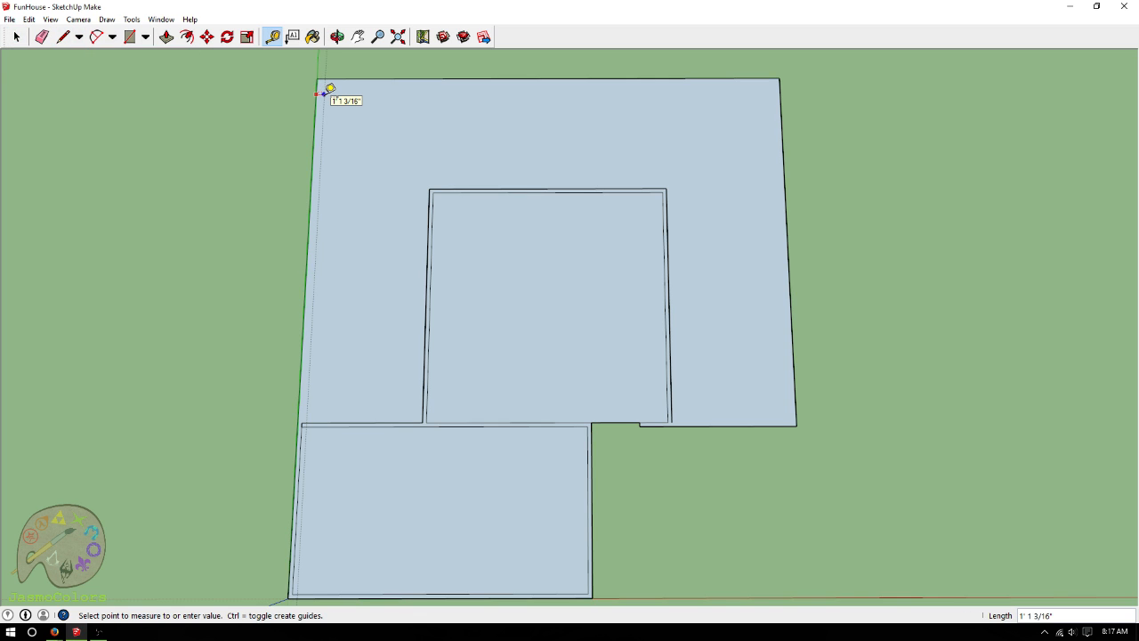
pyautogui.click(329, 89)
pyautogui.click(381, 80)
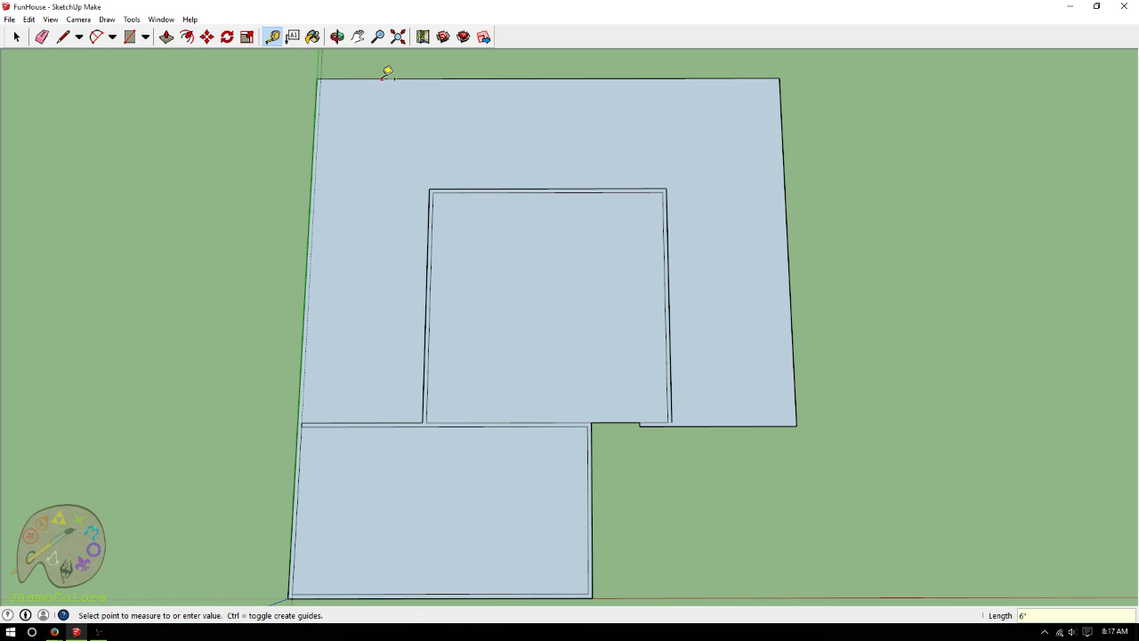
pyautogui.click(419, 88)
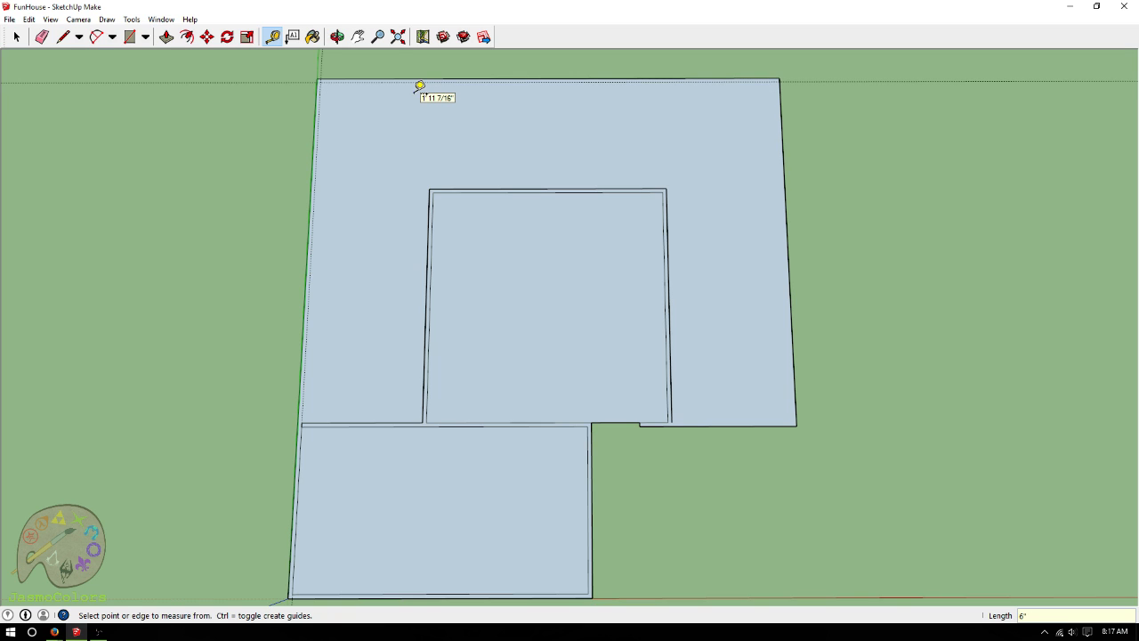
# Place guides 6" inside the floor plan's outer right edge and the near edge of its right section
pyautogui.click(787, 105)
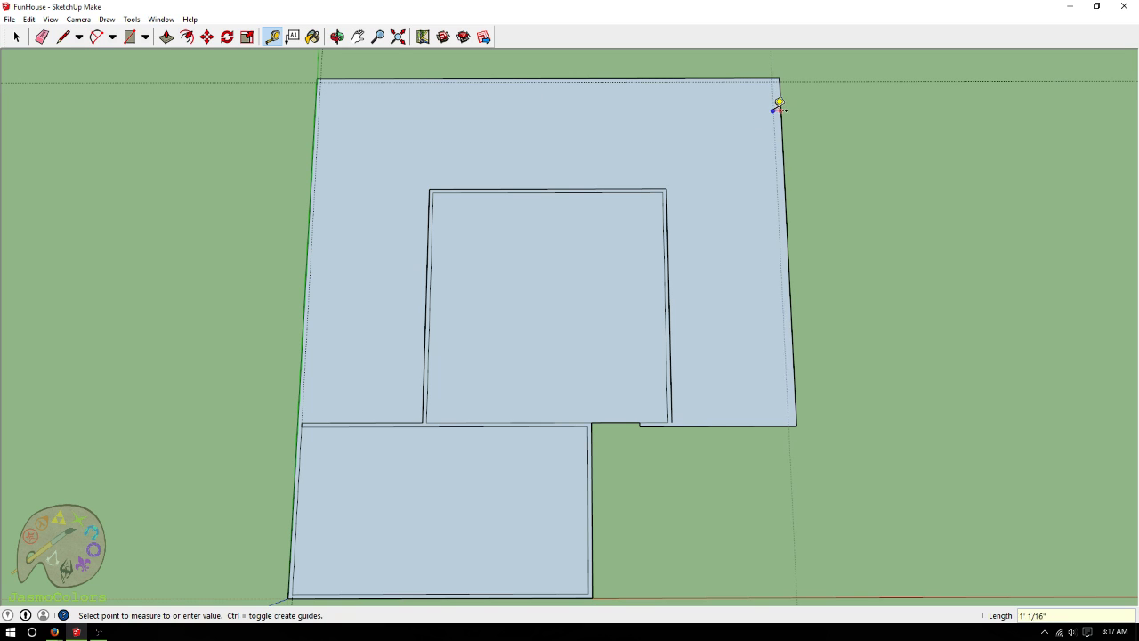
pyautogui.press('Return')
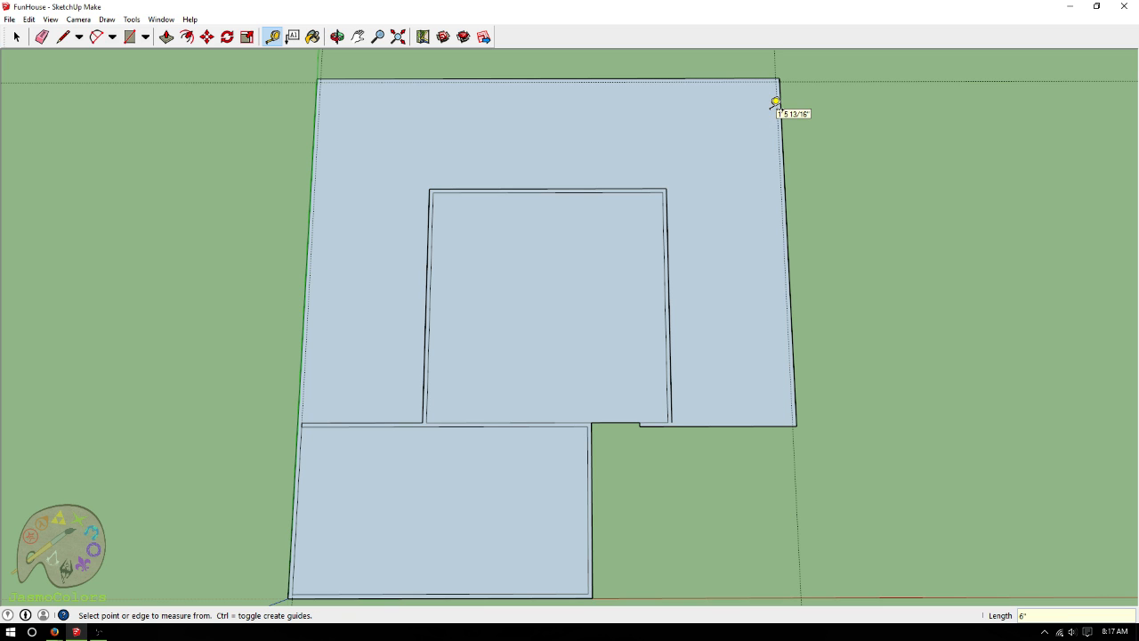
pyautogui.scroll(2, 690, 418)
pyautogui.click(701, 408)
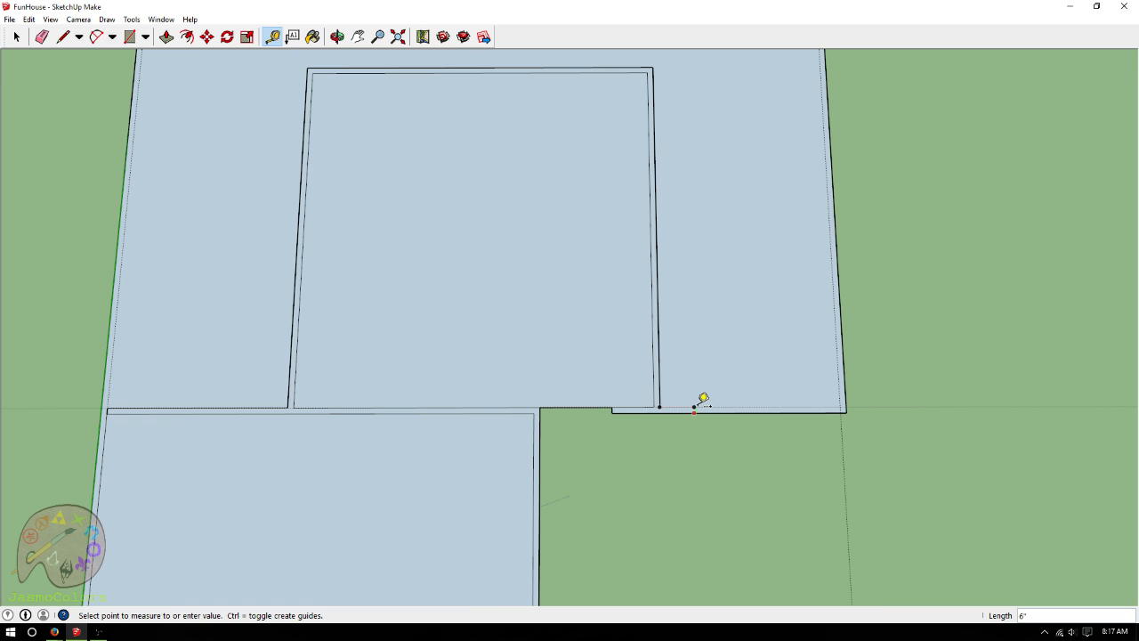
pyautogui.write('6')
pyautogui.press('Return')
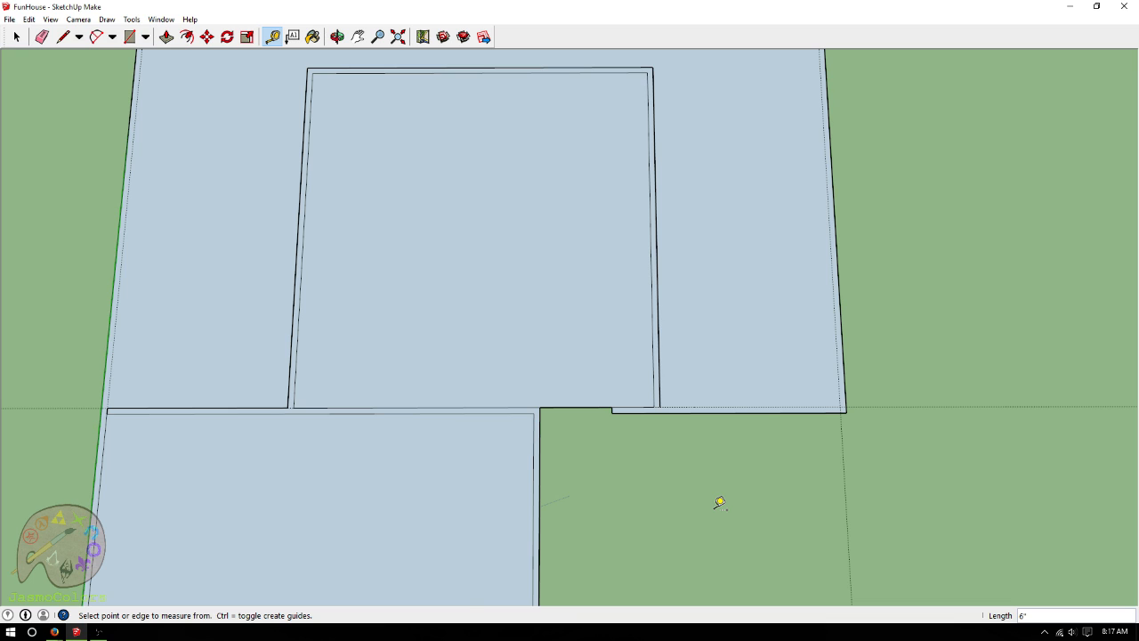
pyautogui.click(336, 36)
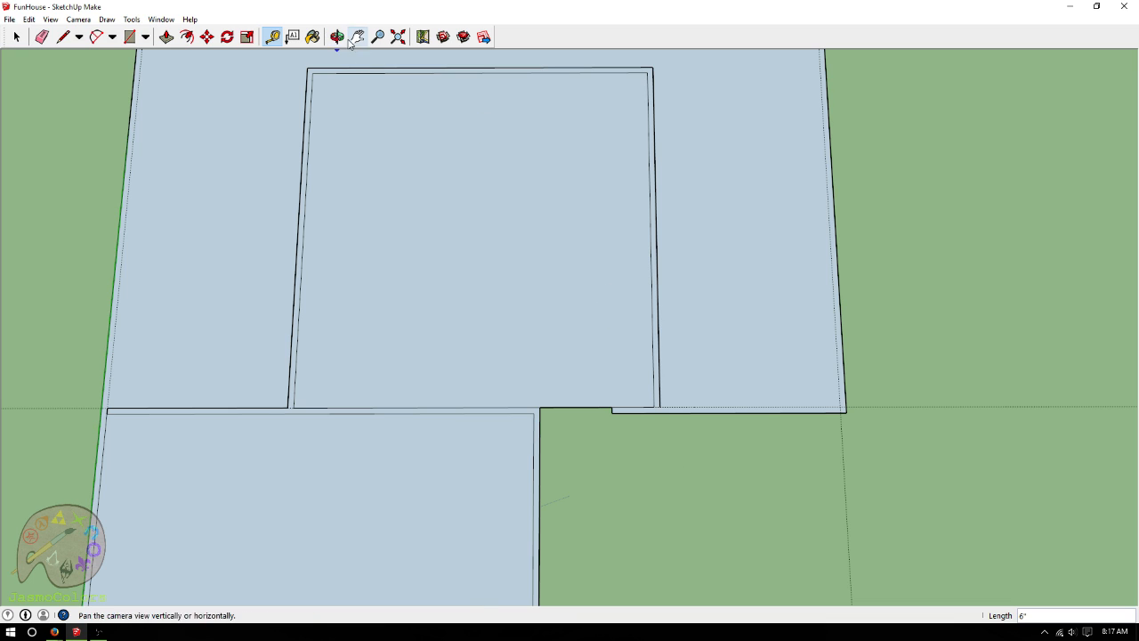
# Delete the short line segment crossing the wall strip at the near room's far-left inner corner
pyautogui.moveTo(457, 310); pyautogui.dragTo(516, 415)
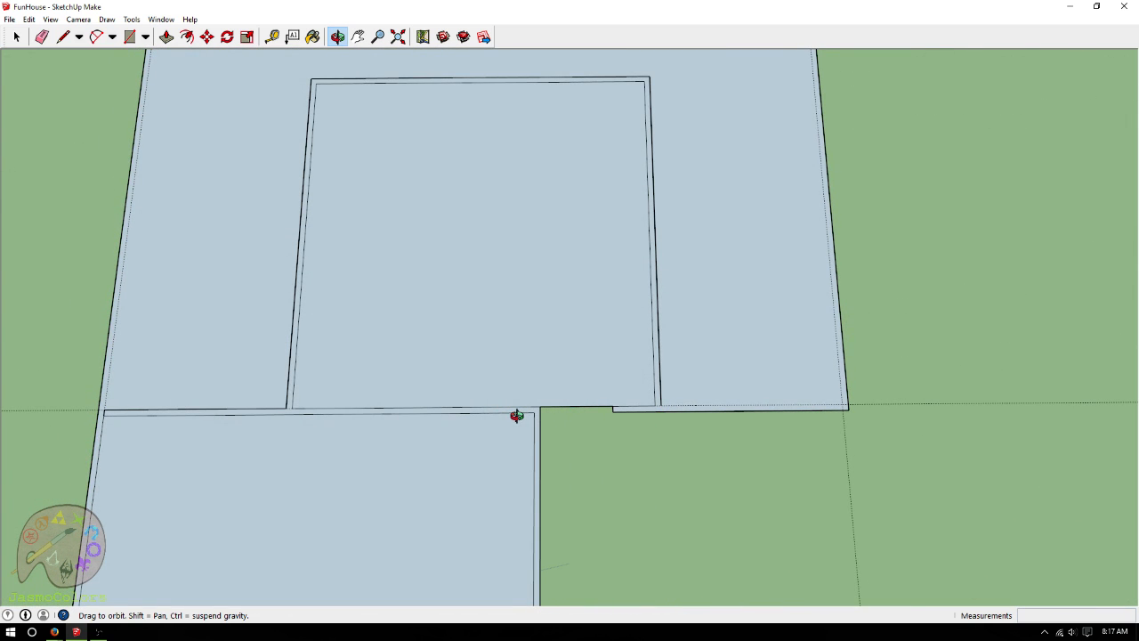
pyautogui.moveTo(717, 561); pyautogui.dragTo(647, 444)
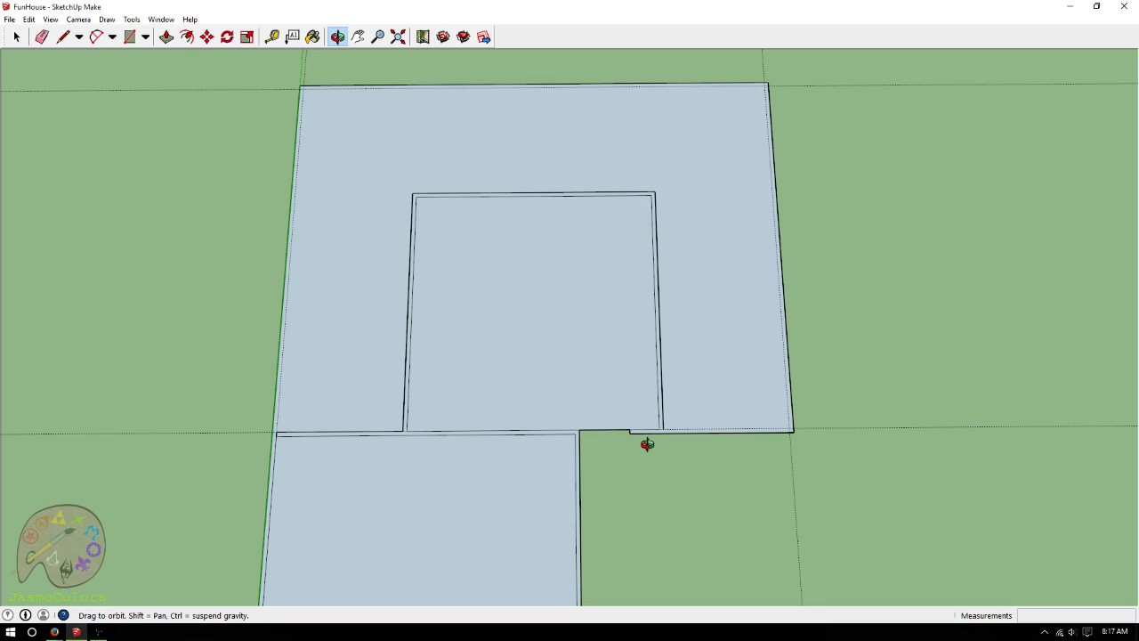
pyautogui.scroll(4, 371, 578)
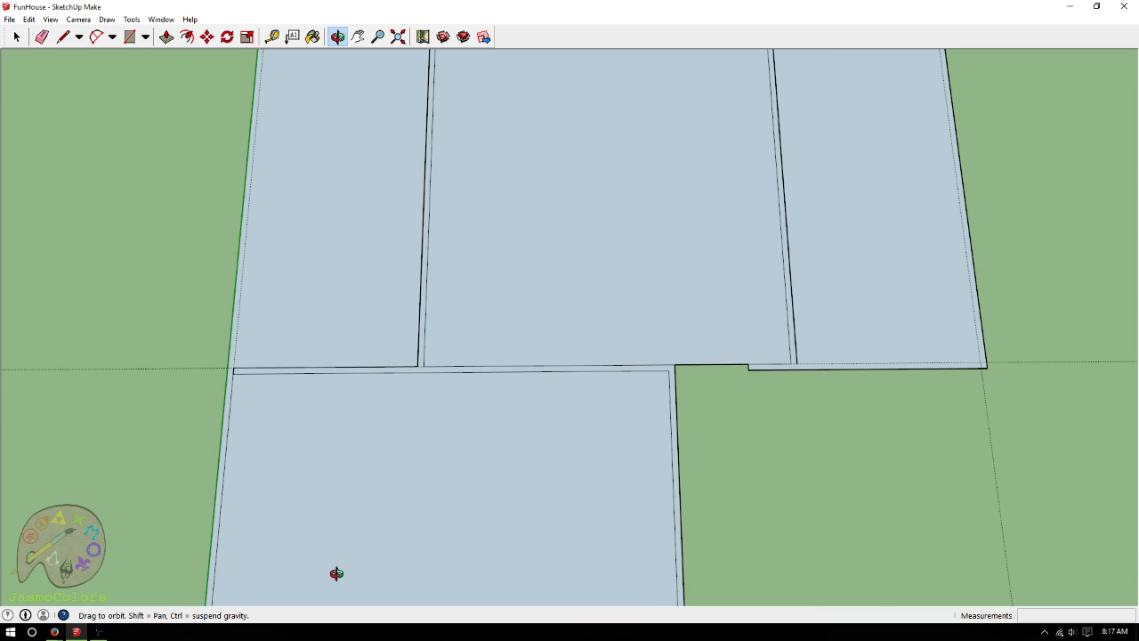
pyautogui.scroll(4, 169, 422)
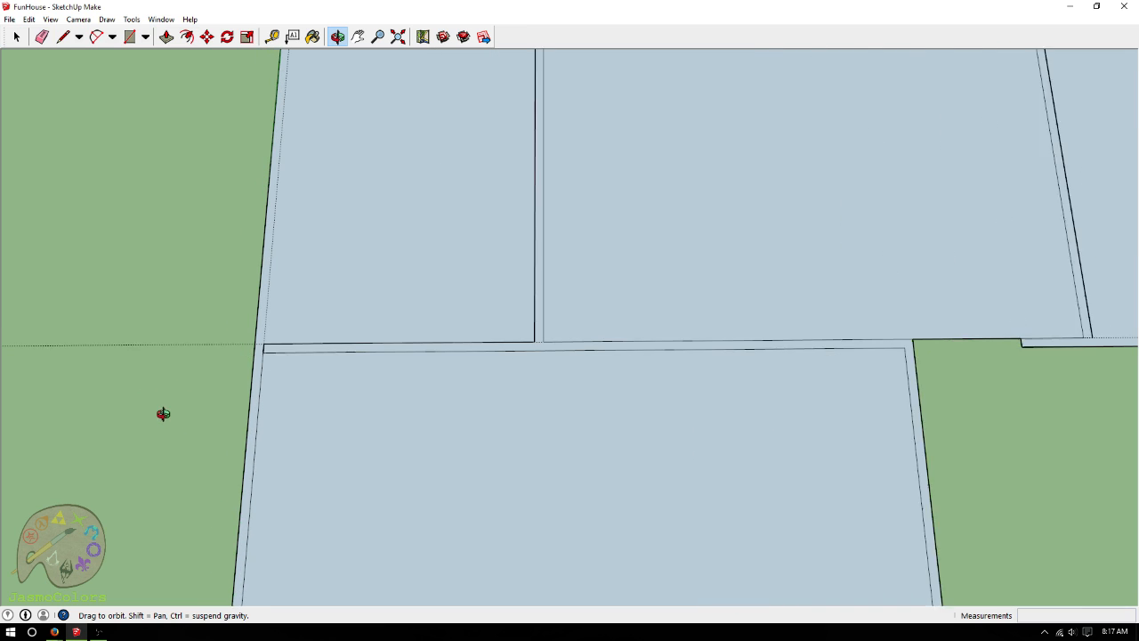
pyautogui.click(16, 37)
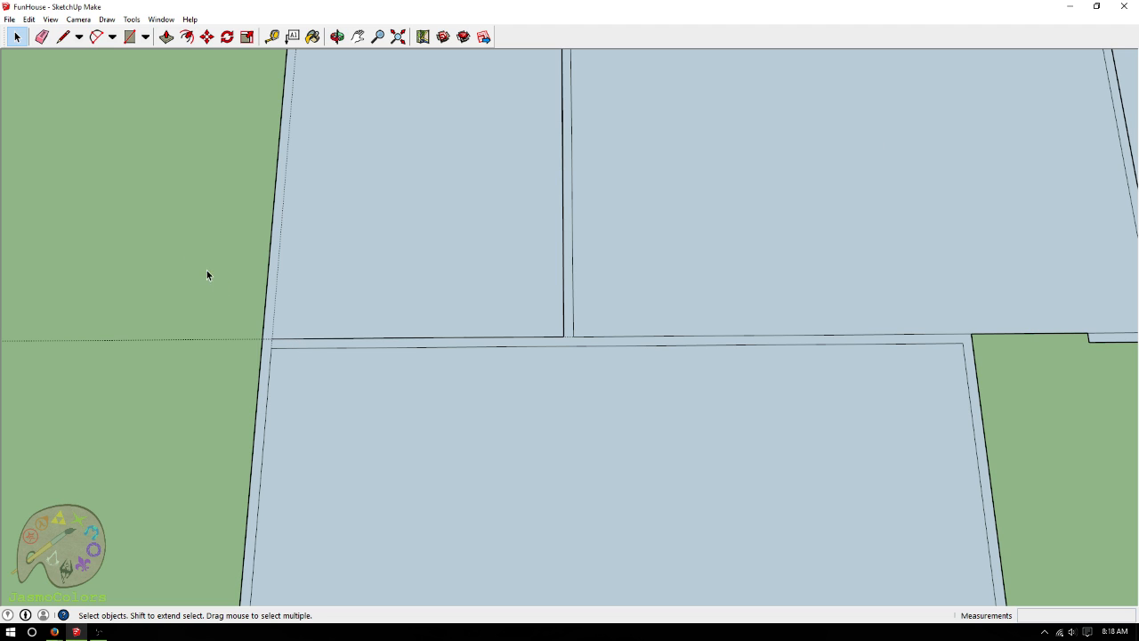
# Push/Pull the U-shaped area around the central square, together with its connected wall strips, up by 1'
pyautogui.scroll(-2, 155, 220)
pyautogui.scroll(-3, 156, 220)
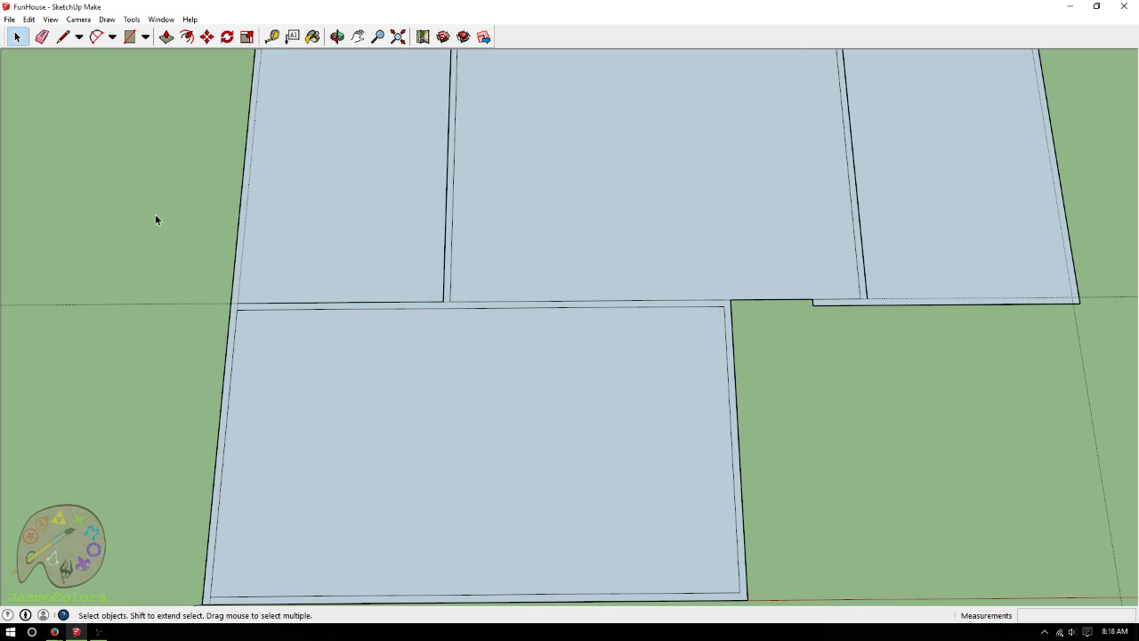
pyautogui.scroll(-2, 294, 525)
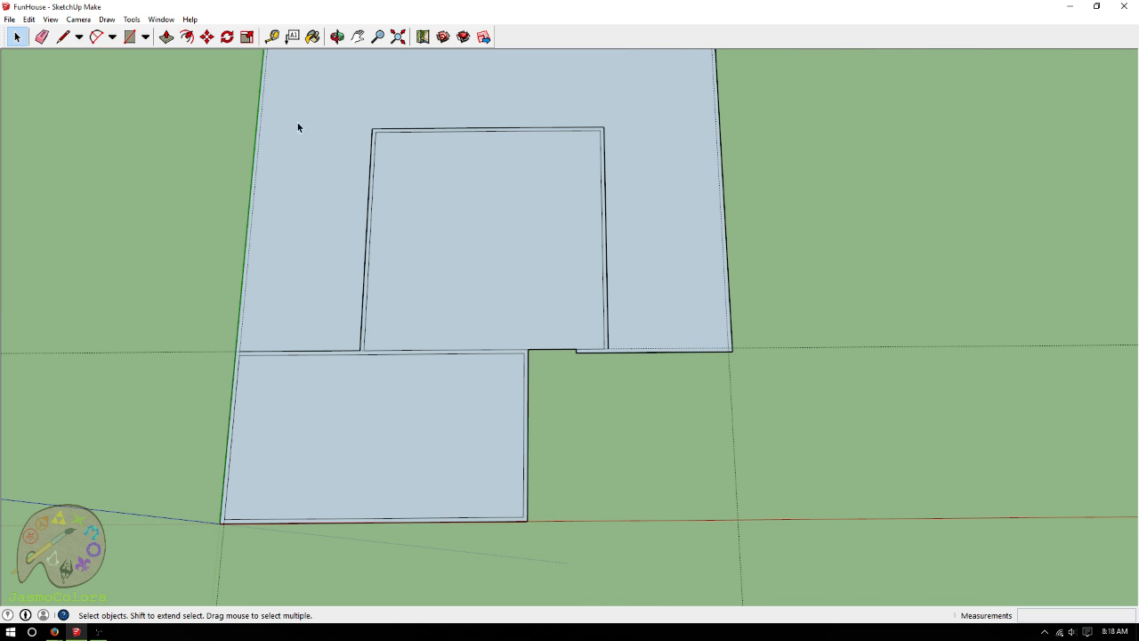
pyautogui.scroll(2, 238, 84)
pyautogui.click(167, 37)
pyautogui.scroll(-1, 248, 471)
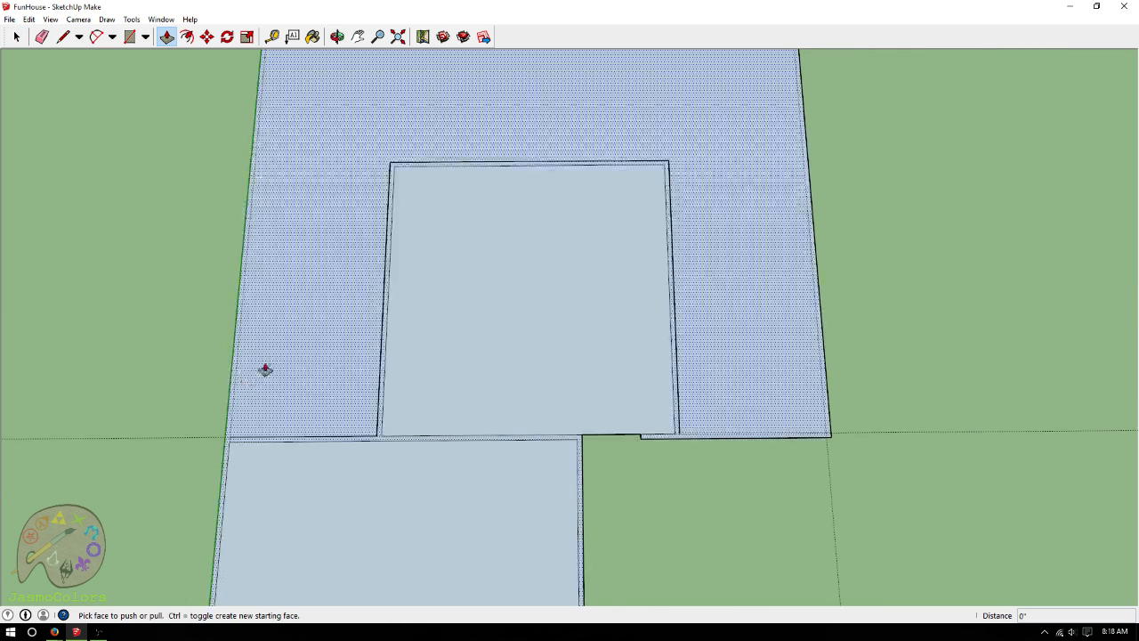
pyautogui.click(265, 369)
pyautogui.write('1')
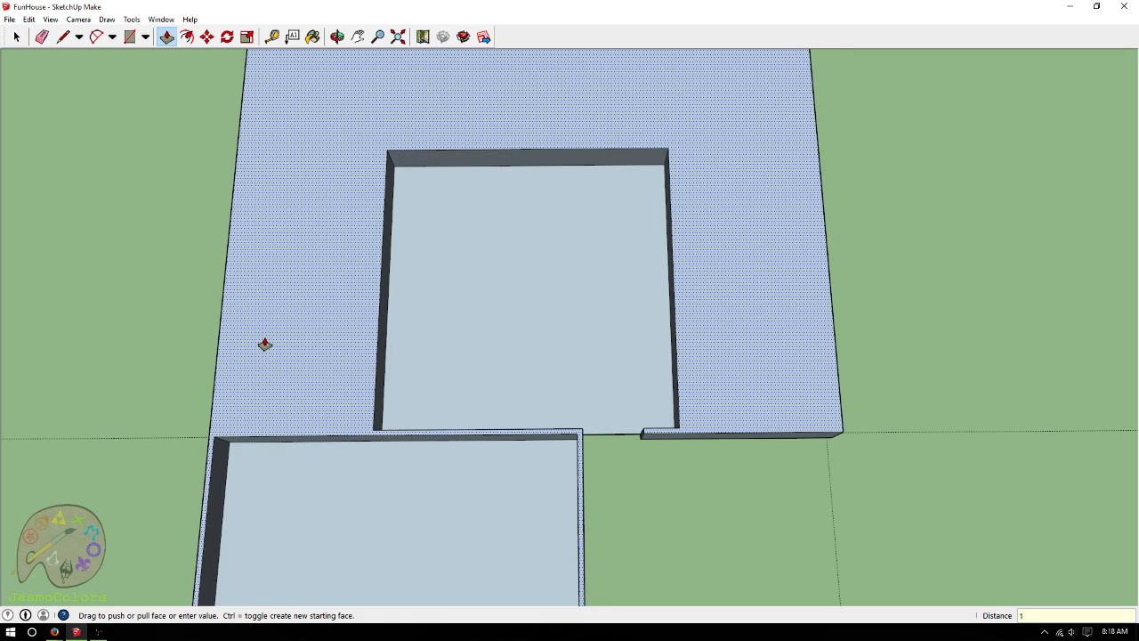
pyautogui.write("'")
pyautogui.press('Return')
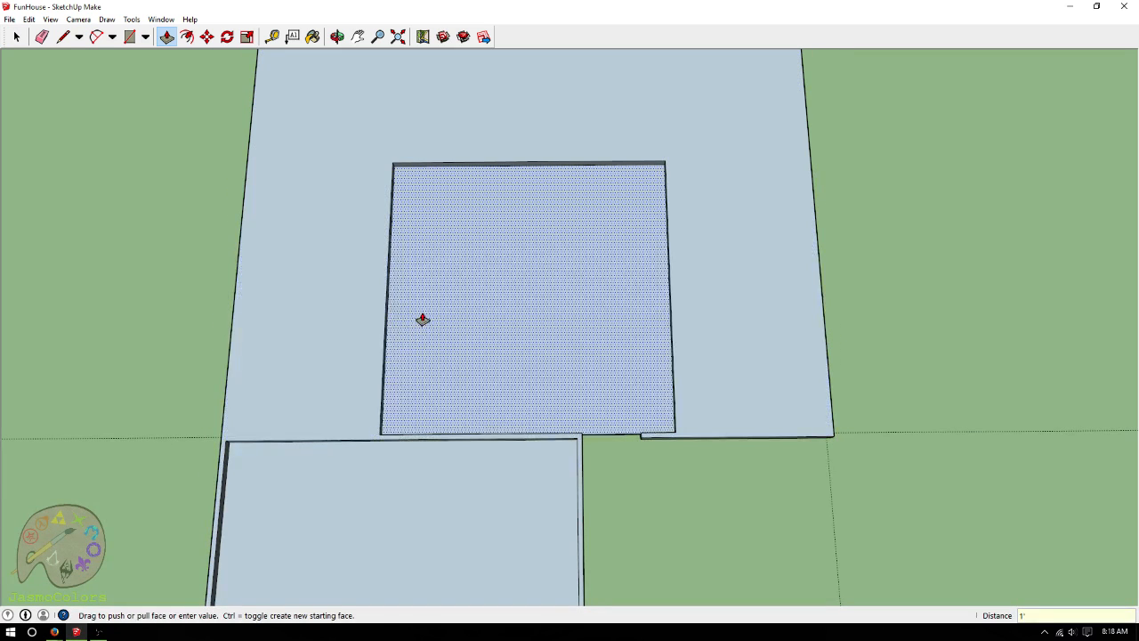
# Raise the central square's floor by 6" and the near room's floor flush with the surrounding slab
pyautogui.click(422, 318)
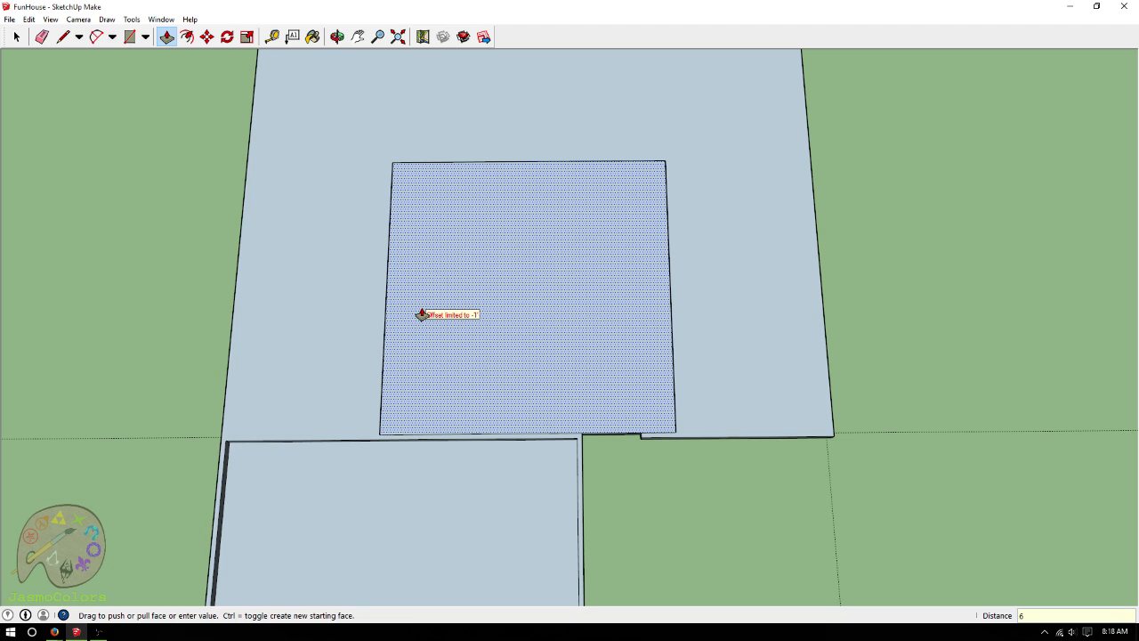
pyautogui.write('6')
pyautogui.press('Return')
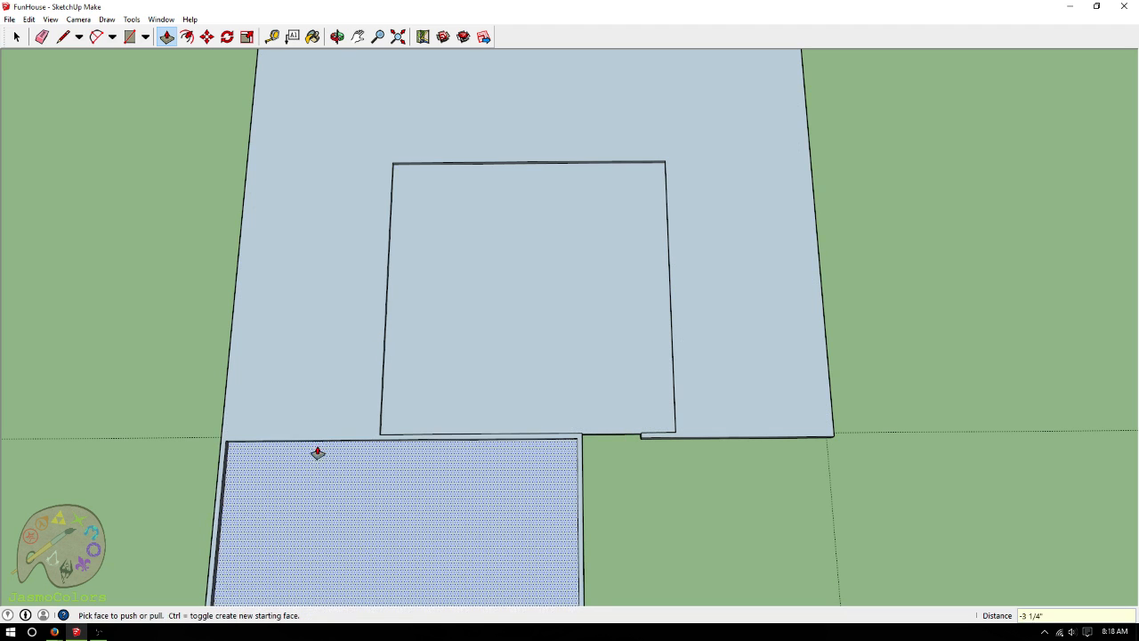
pyautogui.click(300, 470)
pyautogui.click(322, 394)
pyautogui.scroll(-3, 201, 205)
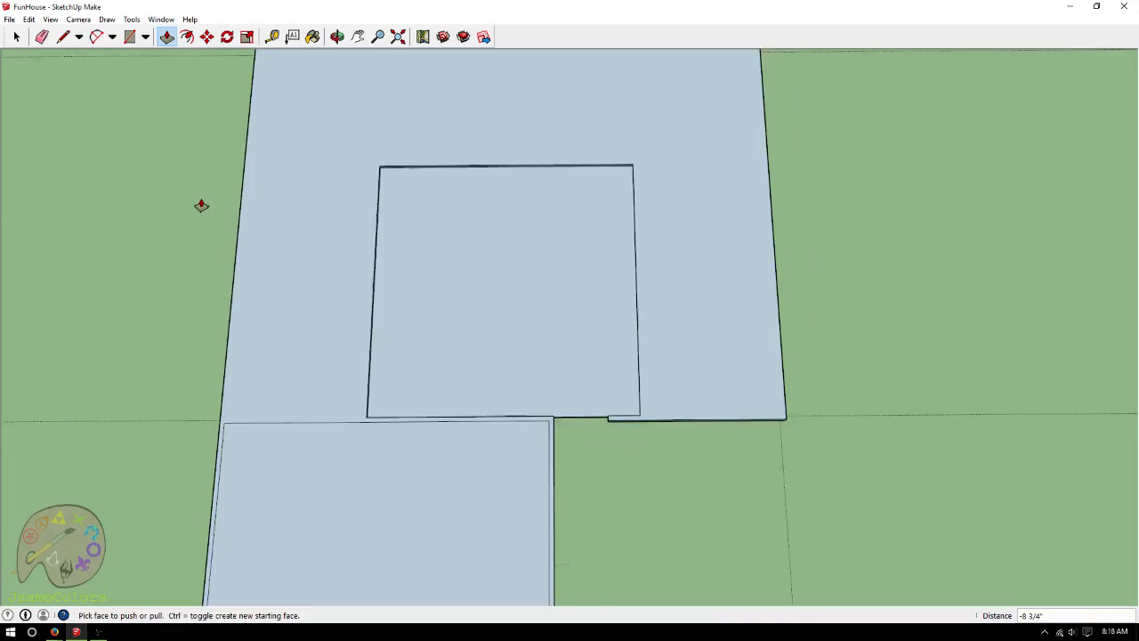
# Inspect the slab from below and above, and delete all guides from the model
pyautogui.click(337, 37)
pyautogui.moveTo(475, 373); pyautogui.dragTo(479, 301)
pyautogui.moveTo(718, 322); pyautogui.dragTo(381, 234)
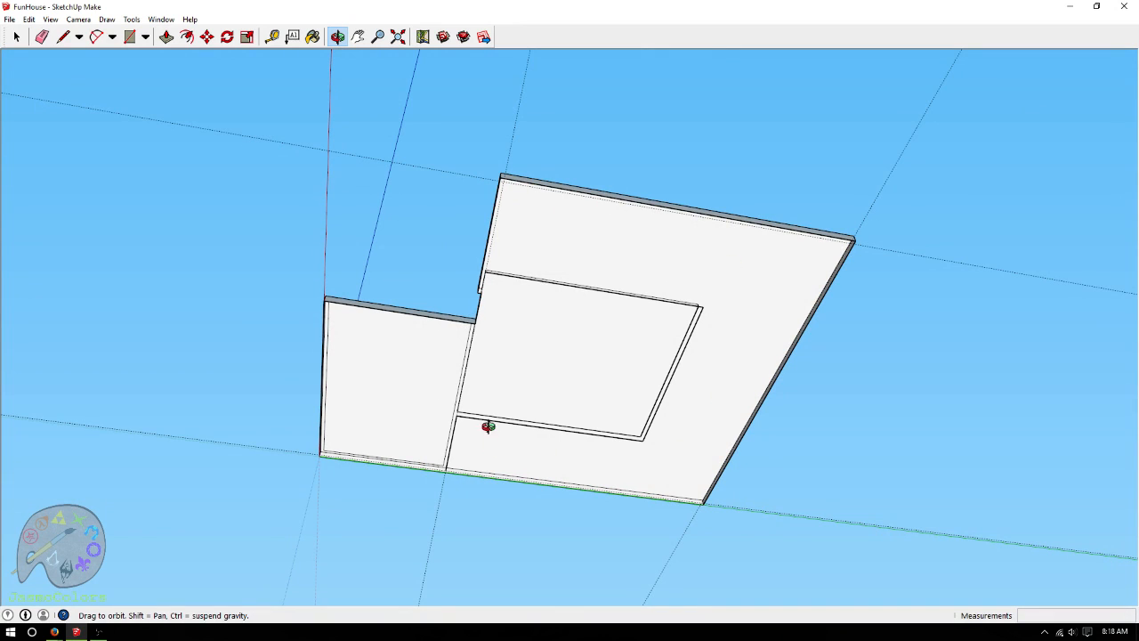
pyautogui.moveTo(511, 243); pyautogui.dragTo(626, 588)
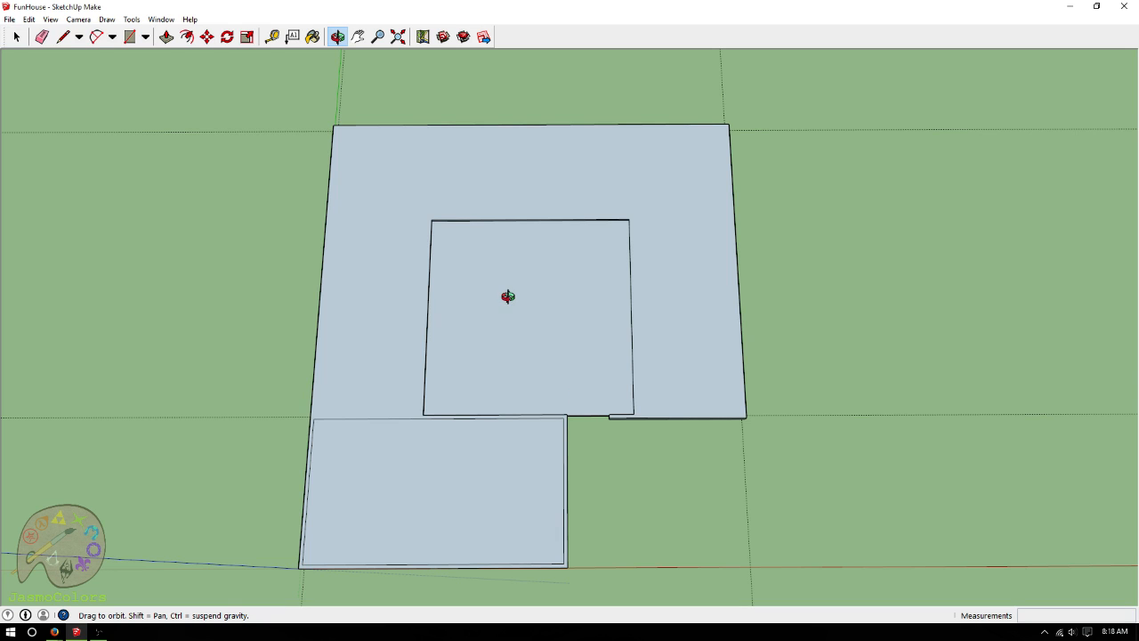
pyautogui.scroll(1, 507, 296)
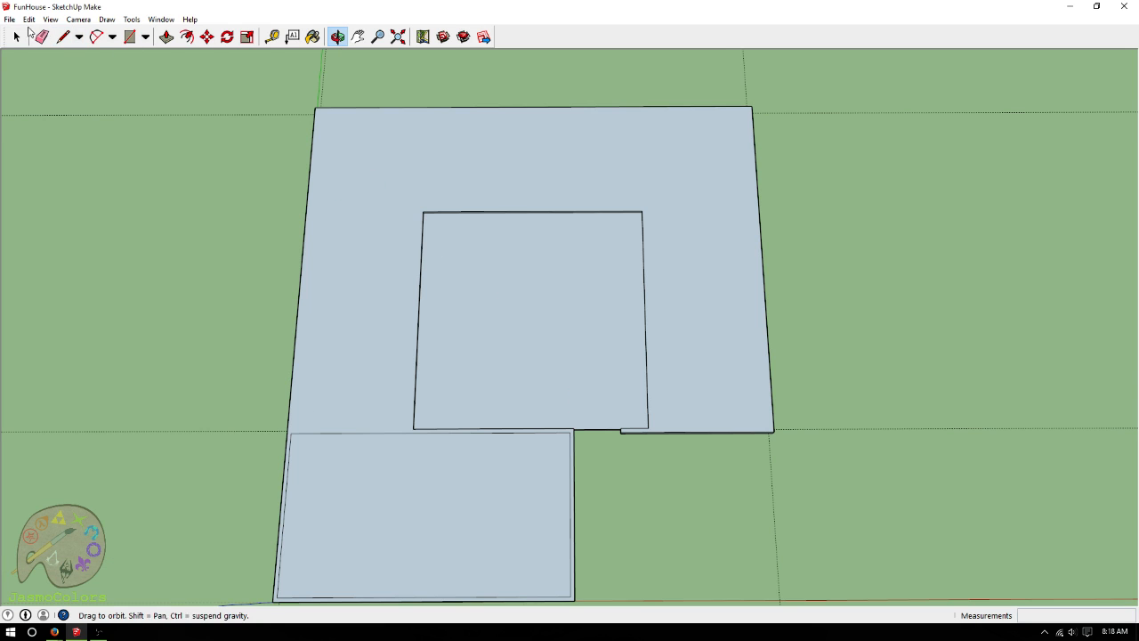
pyautogui.click(11, 24)
pyautogui.click(69, 126)
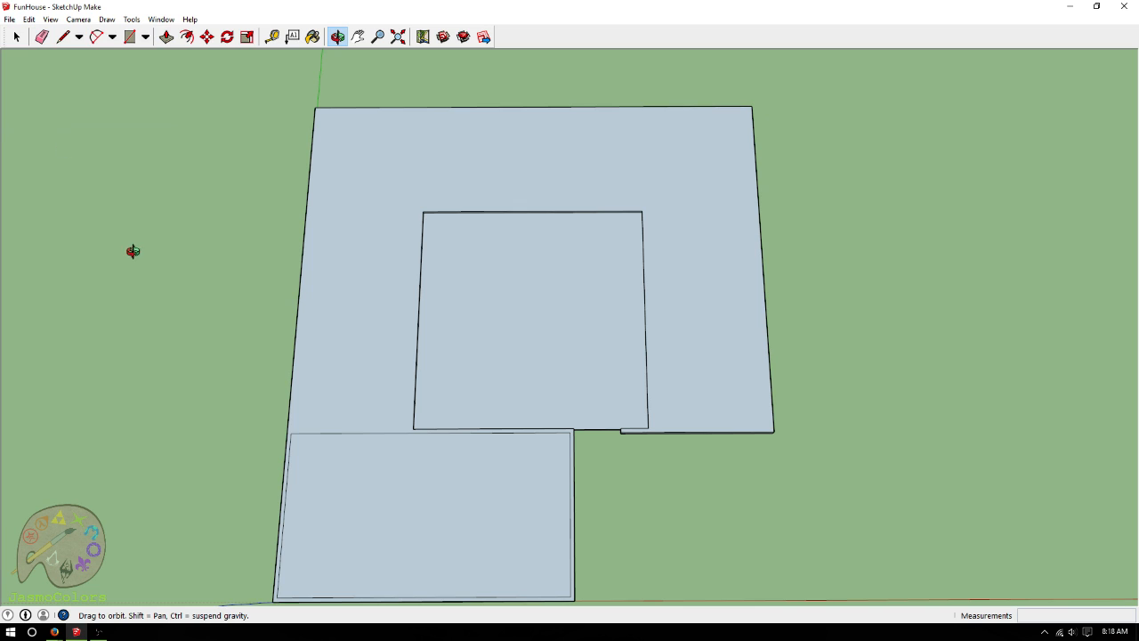
# Place guides on the raised slab 6" inside its outer left edge and its far edge
pyautogui.click(271, 36)
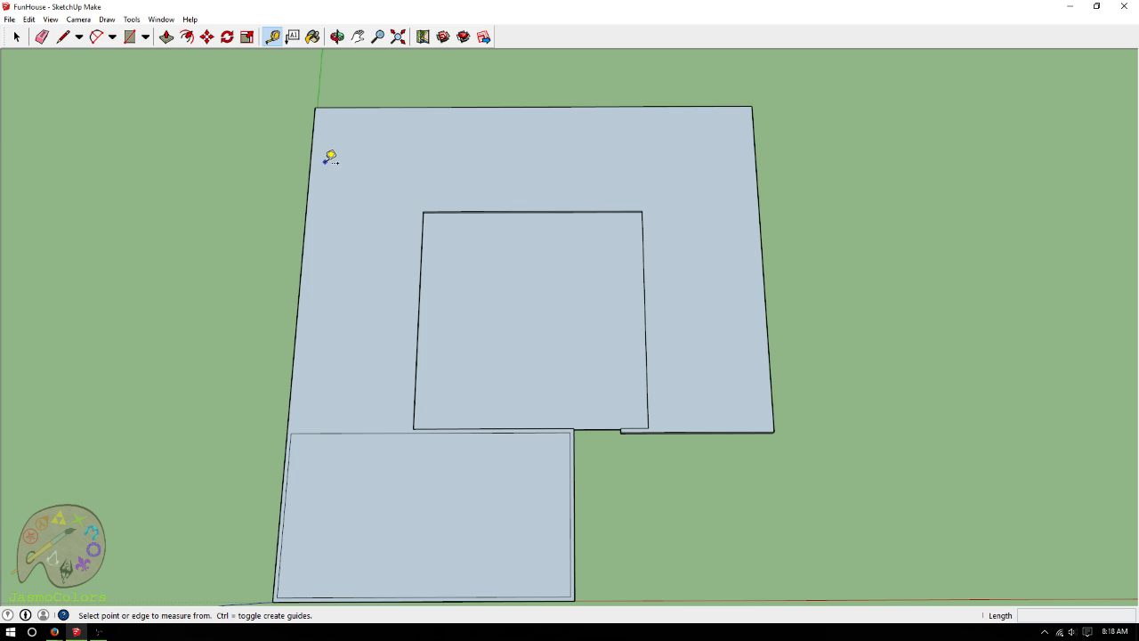
pyautogui.click(311, 152)
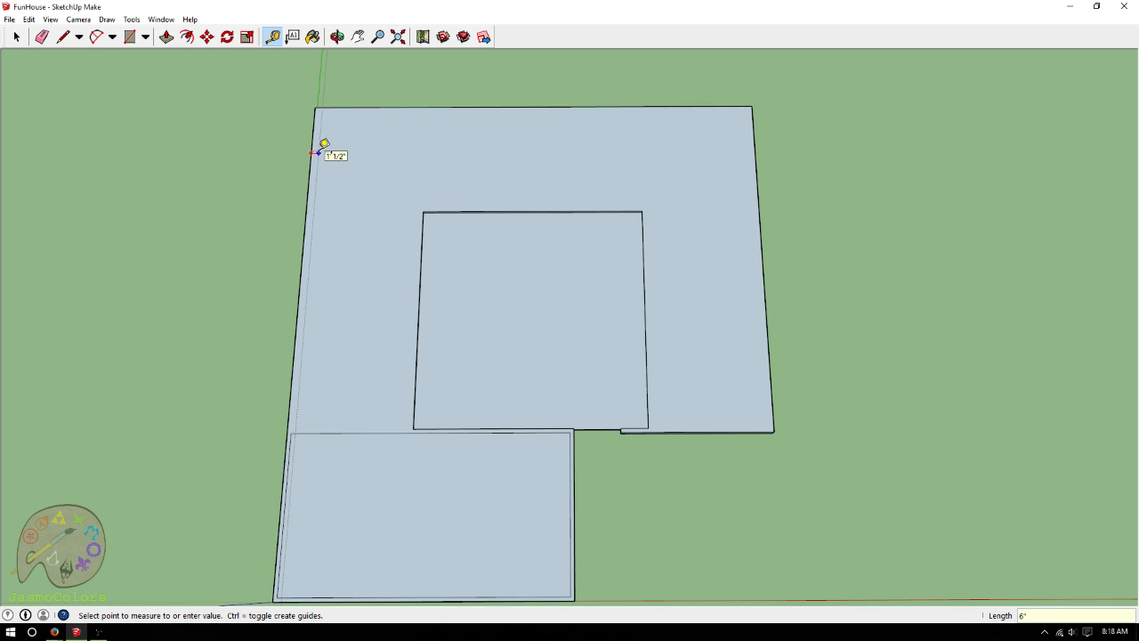
pyautogui.click(320, 152)
pyautogui.click(352, 108)
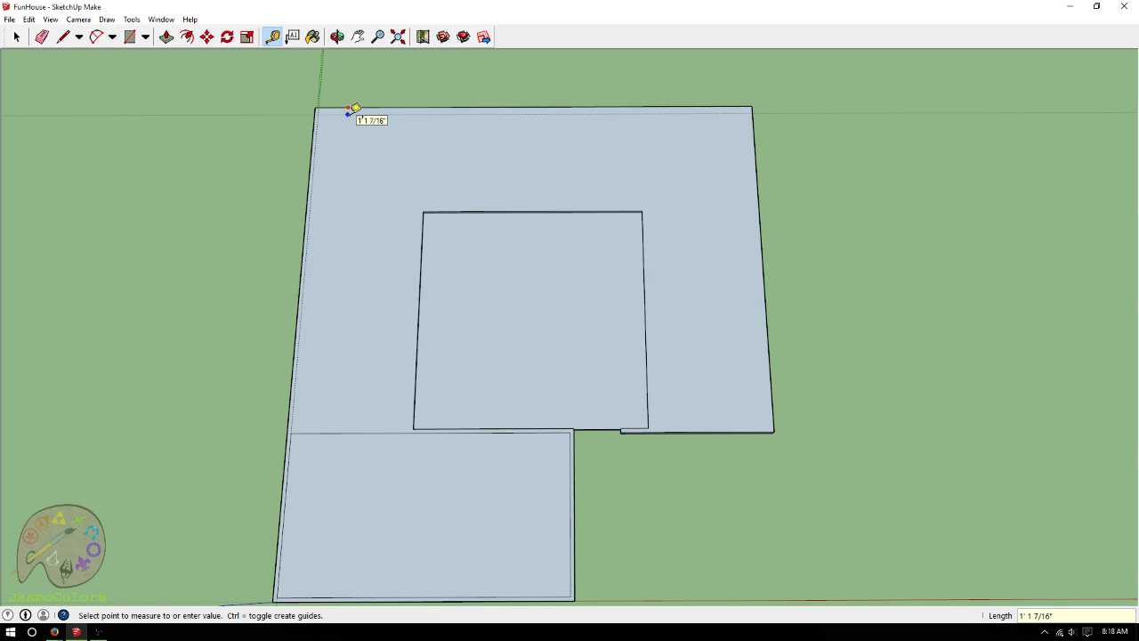
pyautogui.write('6')
pyautogui.press('Return')
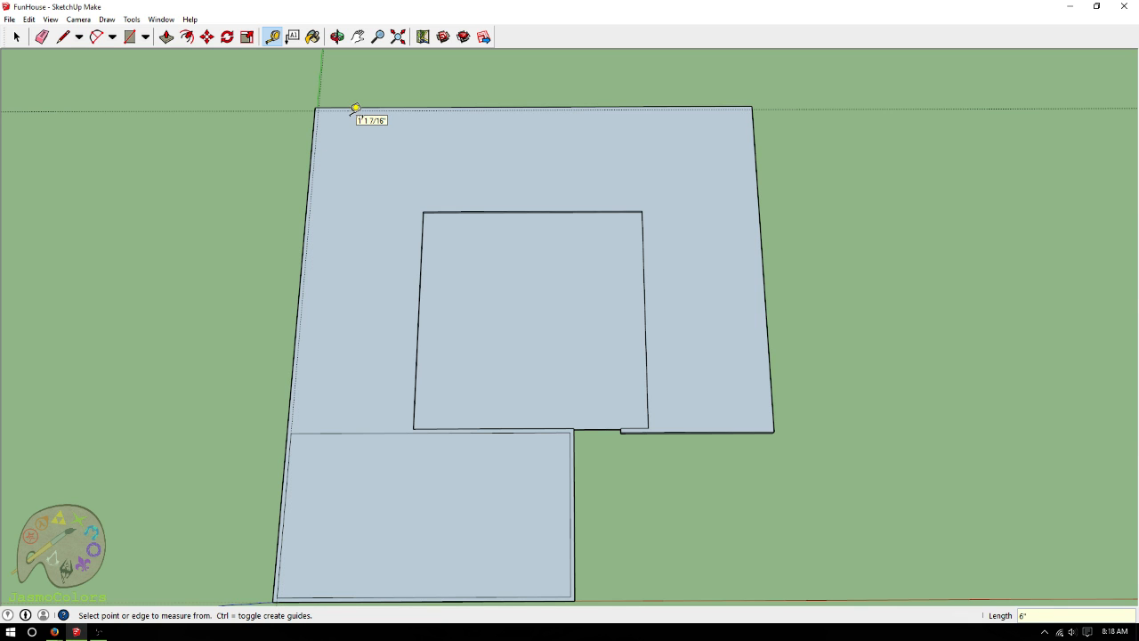
# Place guides on the raised slab 6" inside its outer right edge and the near edge of its right section
pyautogui.click(755, 122)
pyautogui.write('6')
pyautogui.press('Return')
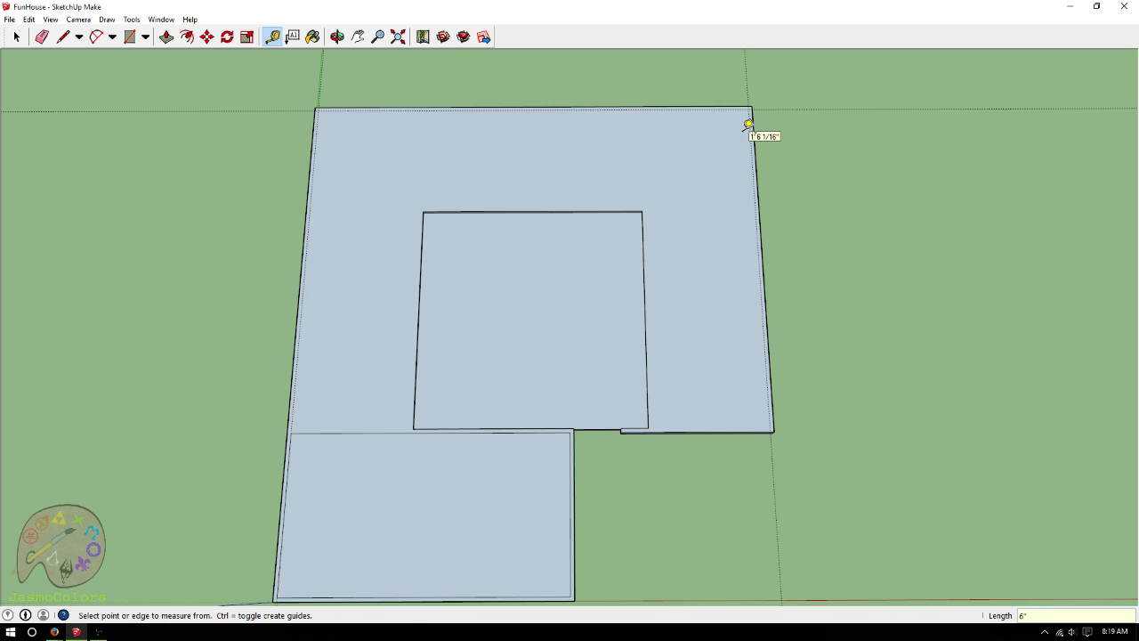
pyautogui.doubleClick(657, 424)
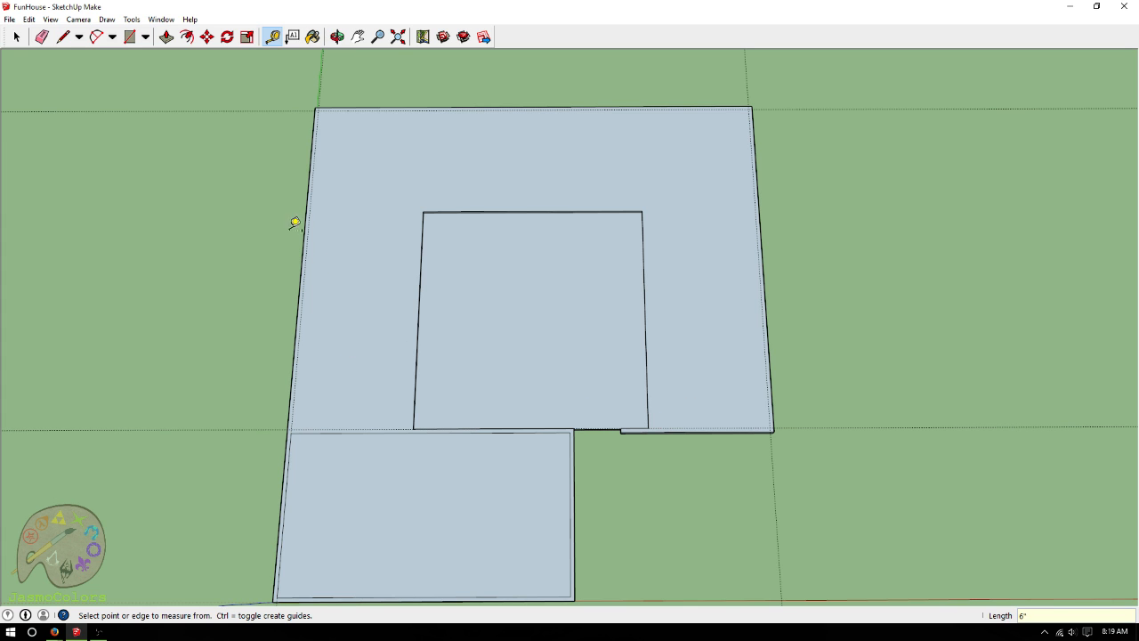
pyautogui.click(63, 37)
pyautogui.scroll(3, 409, 436)
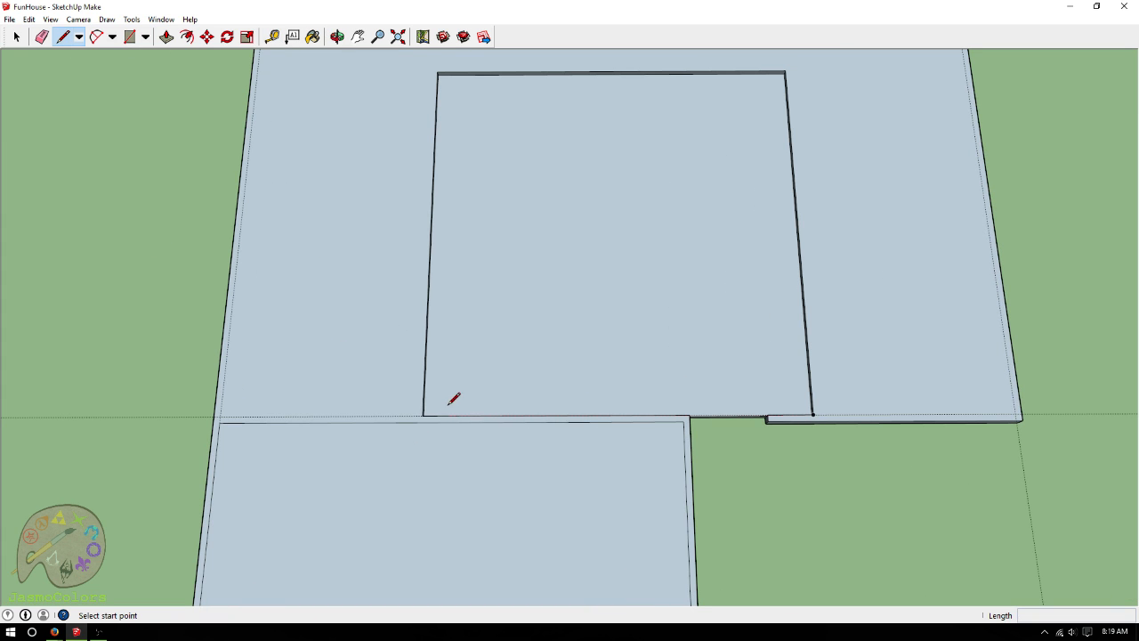
pyautogui.click(423, 414)
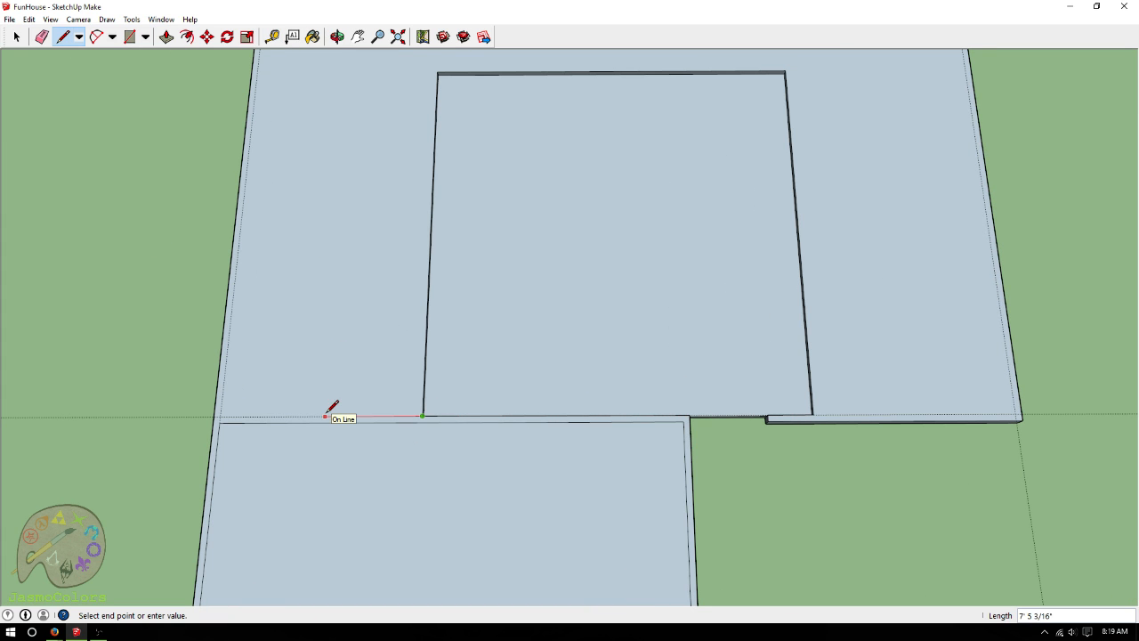
pyautogui.rightClick(326, 415)
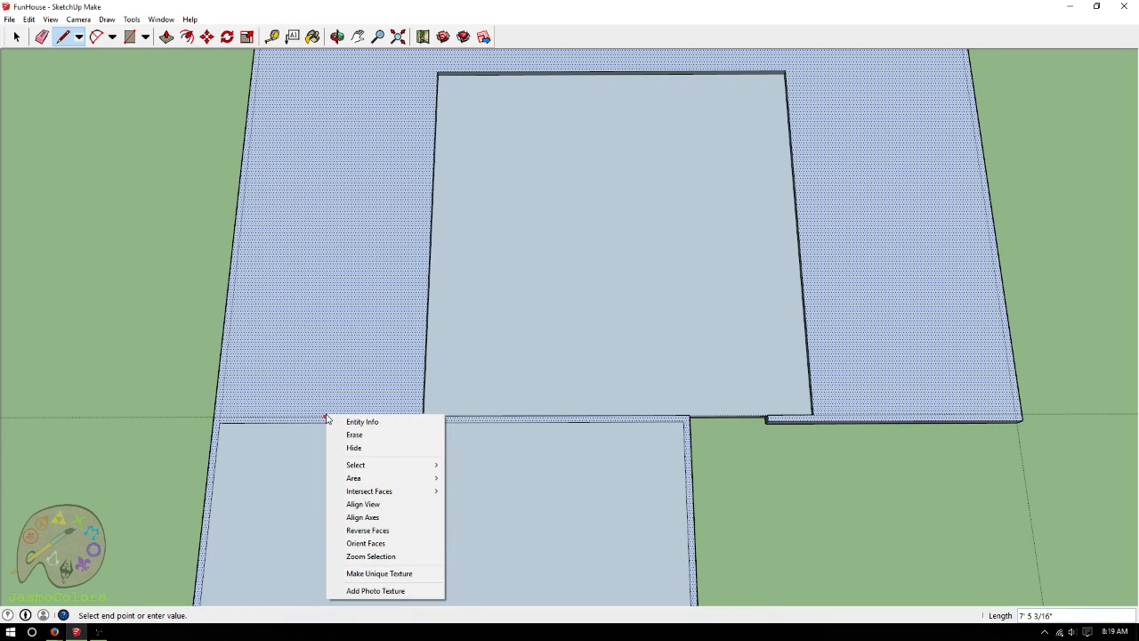
pyautogui.press('Escape')
pyautogui.press('Escape')
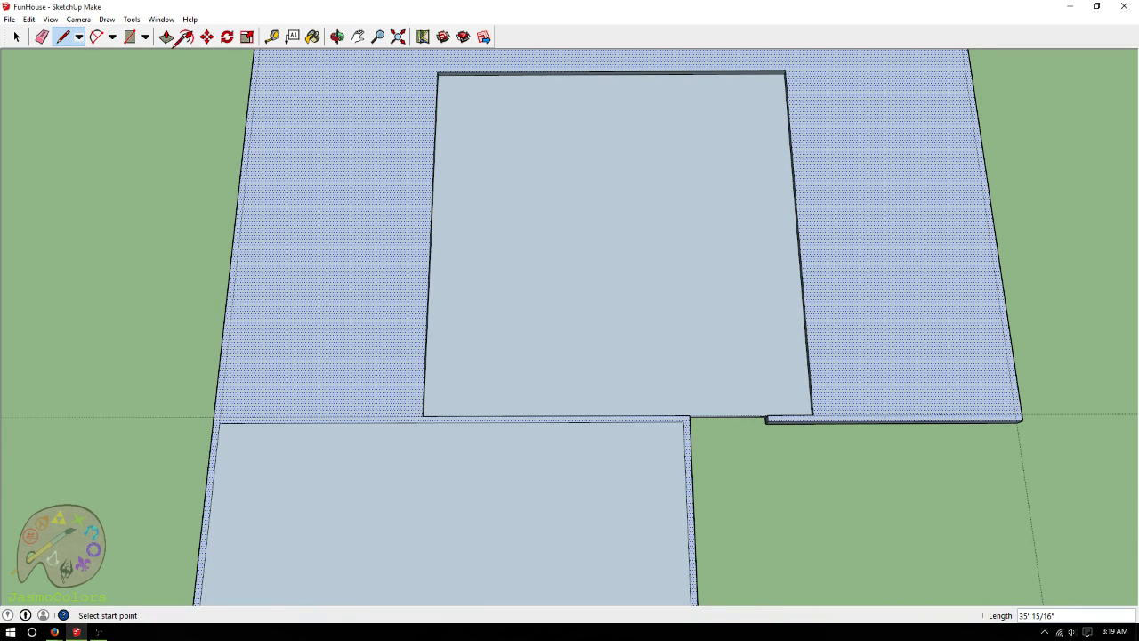
# Clear the face selection and measure the central square's width between its left and right edges
pyautogui.click(271, 37)
pyautogui.scroll(-2, 445, 267)
pyautogui.scroll(3, 323, 279)
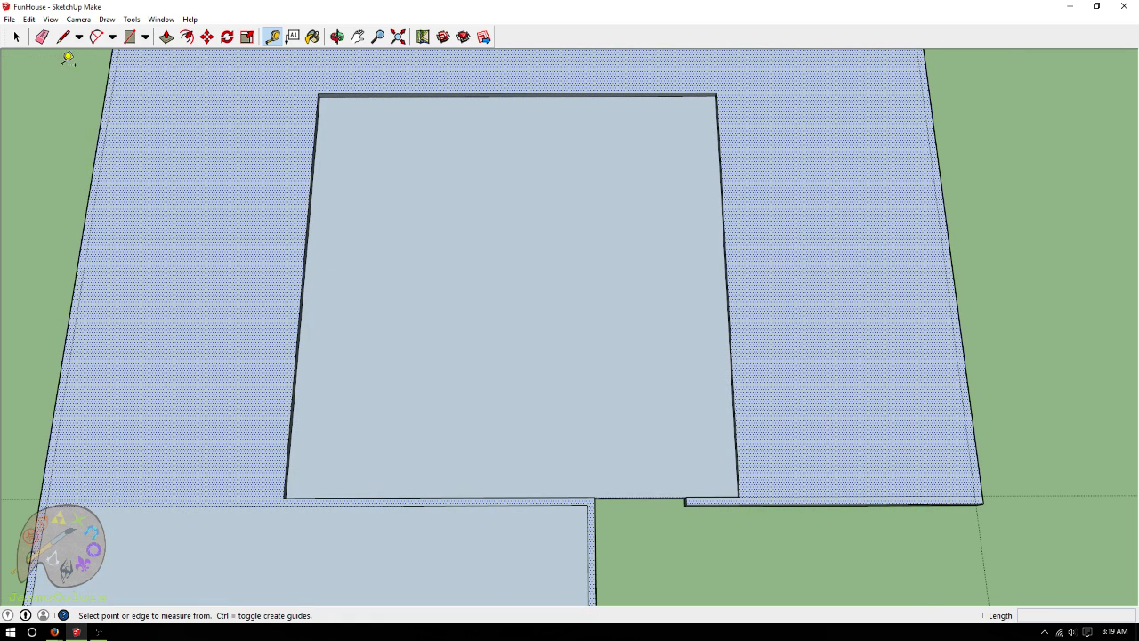
pyautogui.click(16, 36)
pyautogui.click(38, 119)
pyautogui.click(271, 37)
pyautogui.scroll(3, 409, 296)
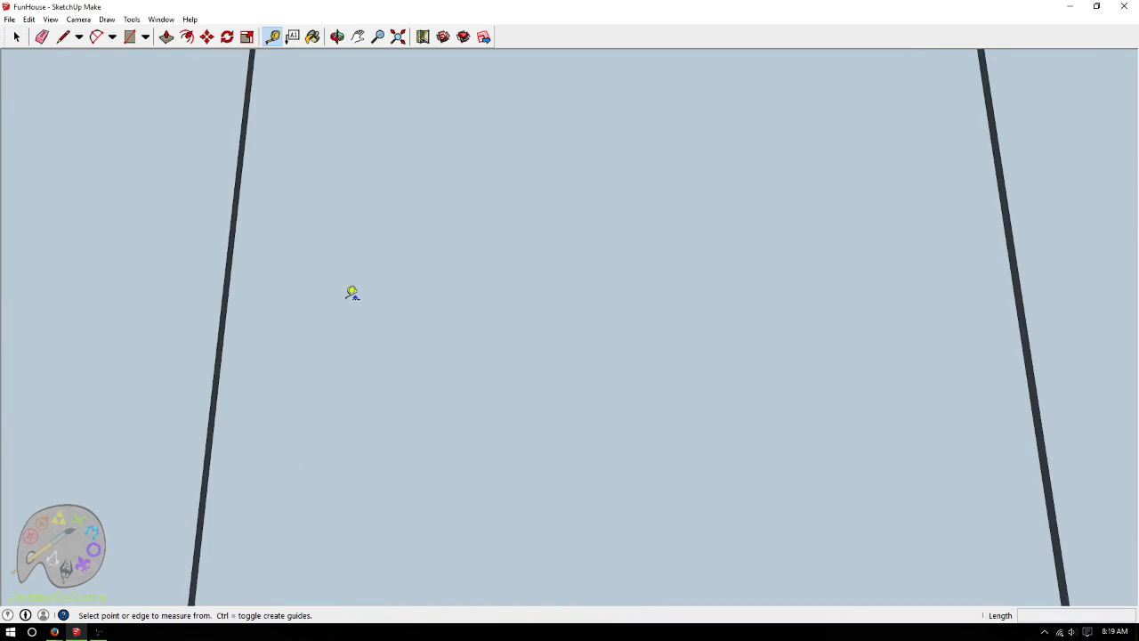
pyautogui.click(225, 303)
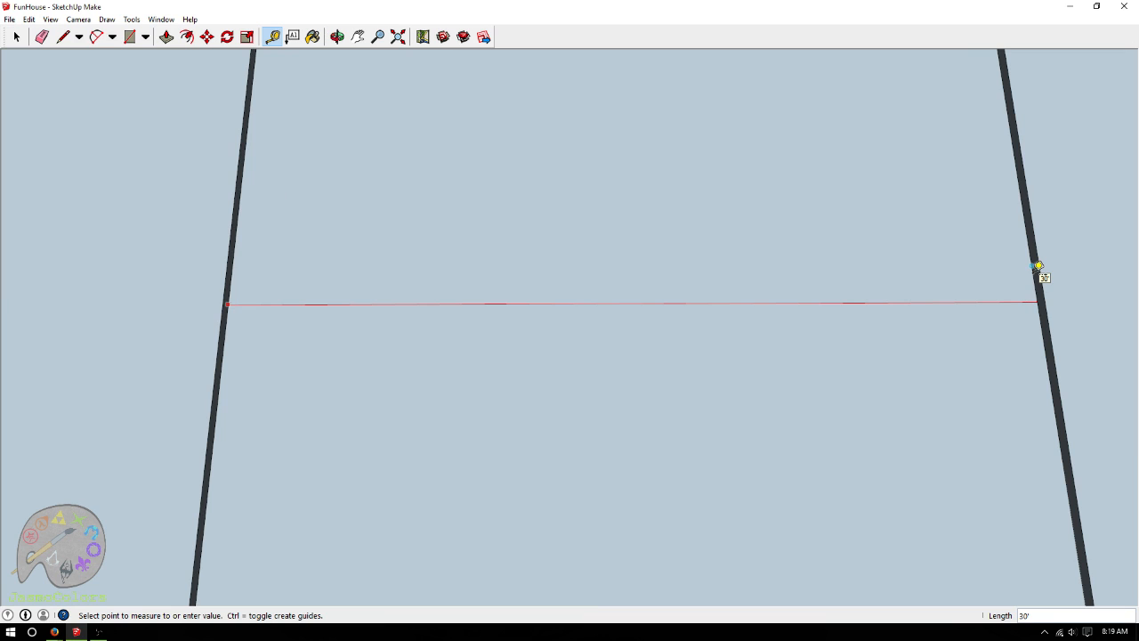
pyautogui.scroll(-3, 641, 348)
pyautogui.click(610, 350)
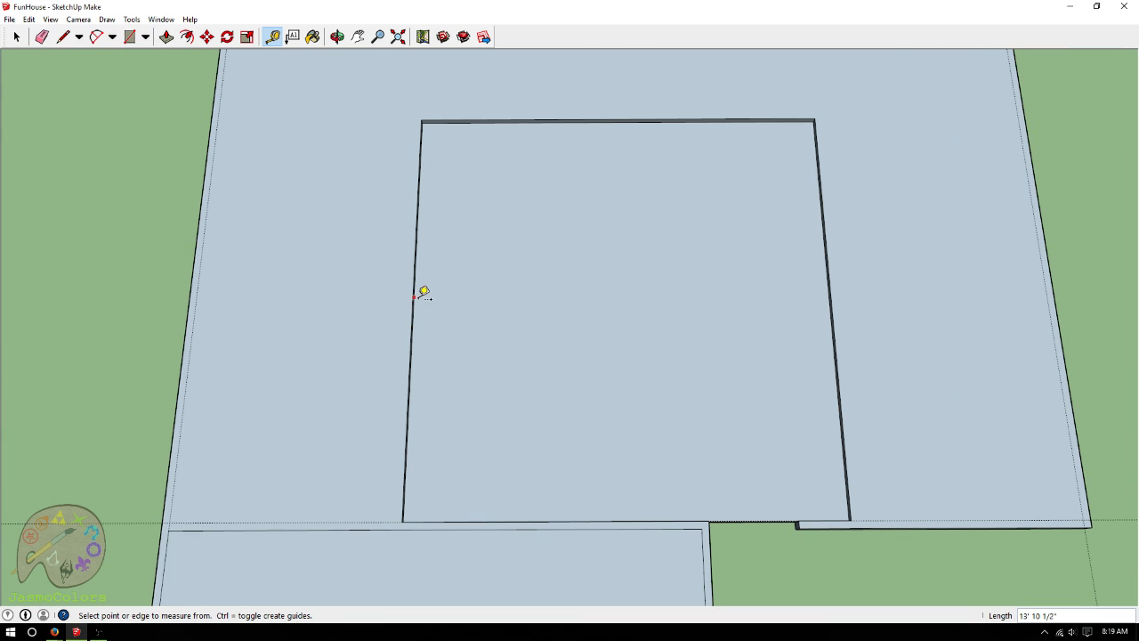
# Place guides on the raised slab 6" outside the central square's left, far and right edges
pyautogui.click(413, 296)
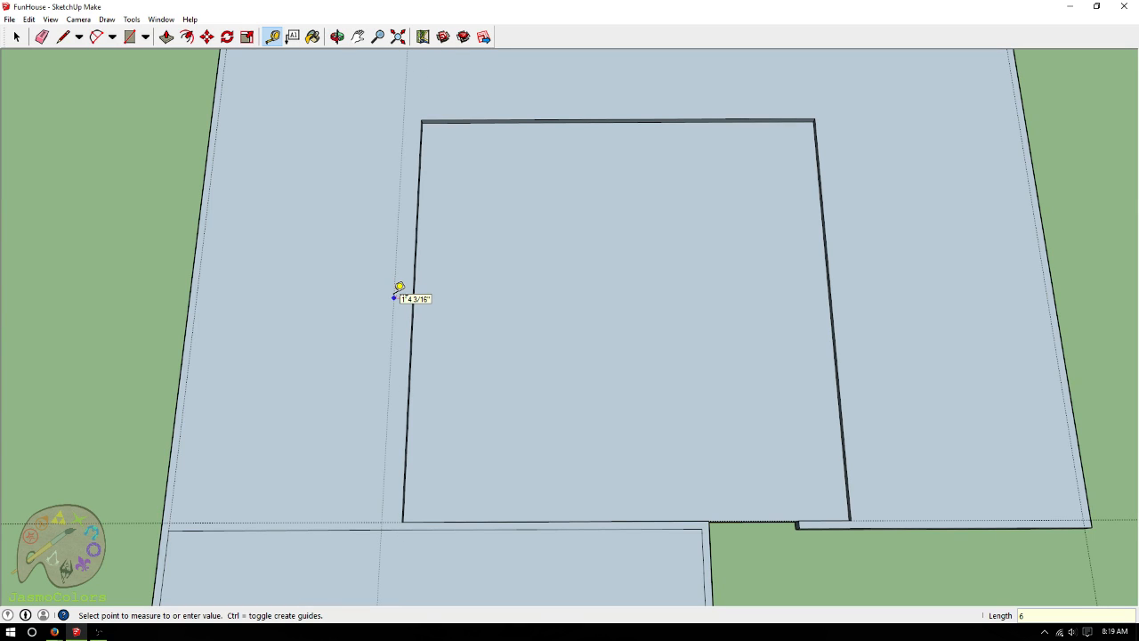
pyautogui.write('6')
pyautogui.press('Return')
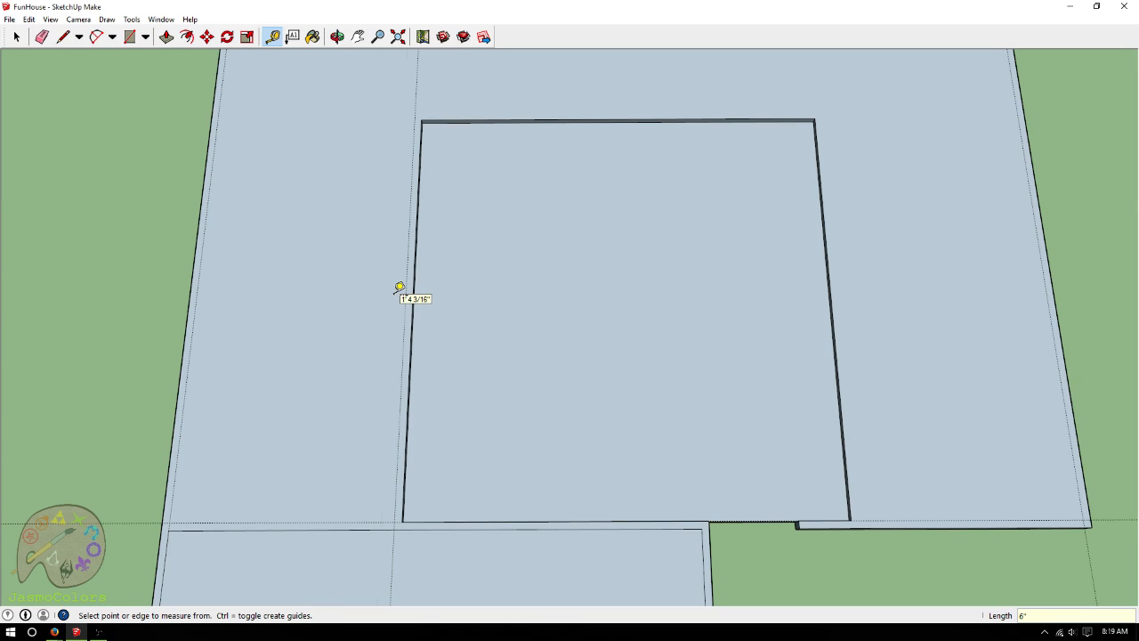
pyautogui.click(524, 118)
pyautogui.press('Return')
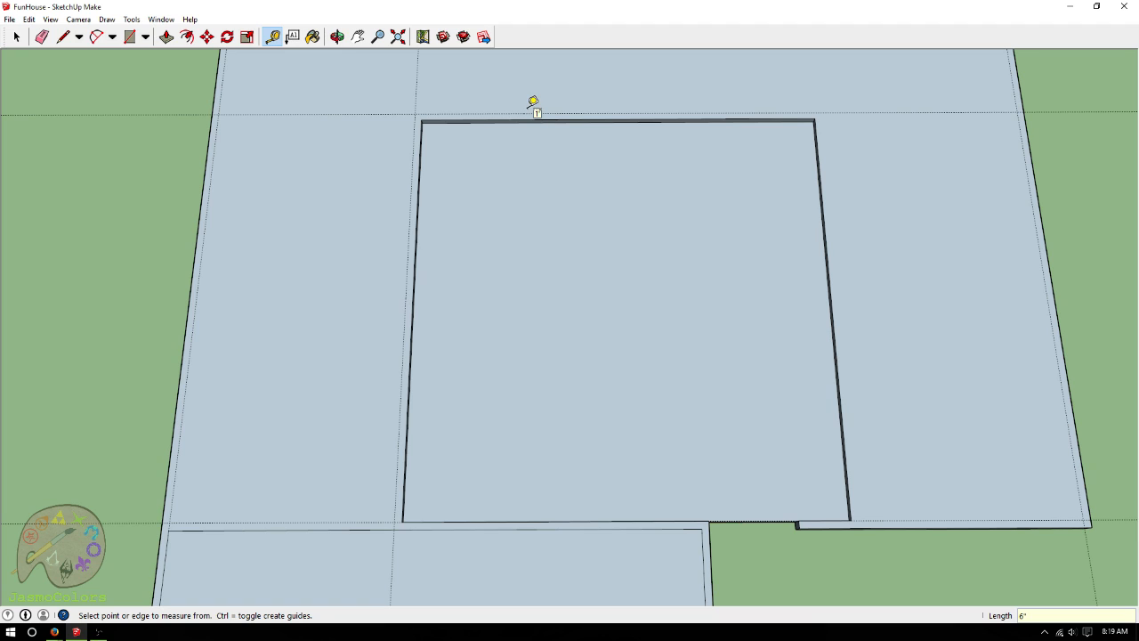
pyautogui.click(821, 155)
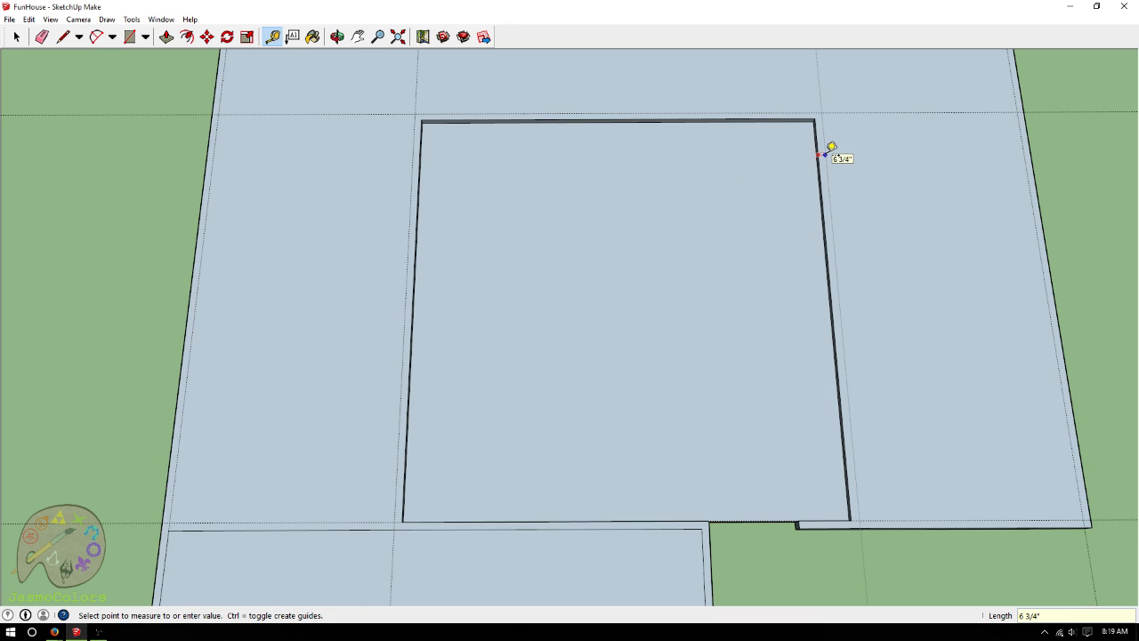
pyautogui.press('Return')
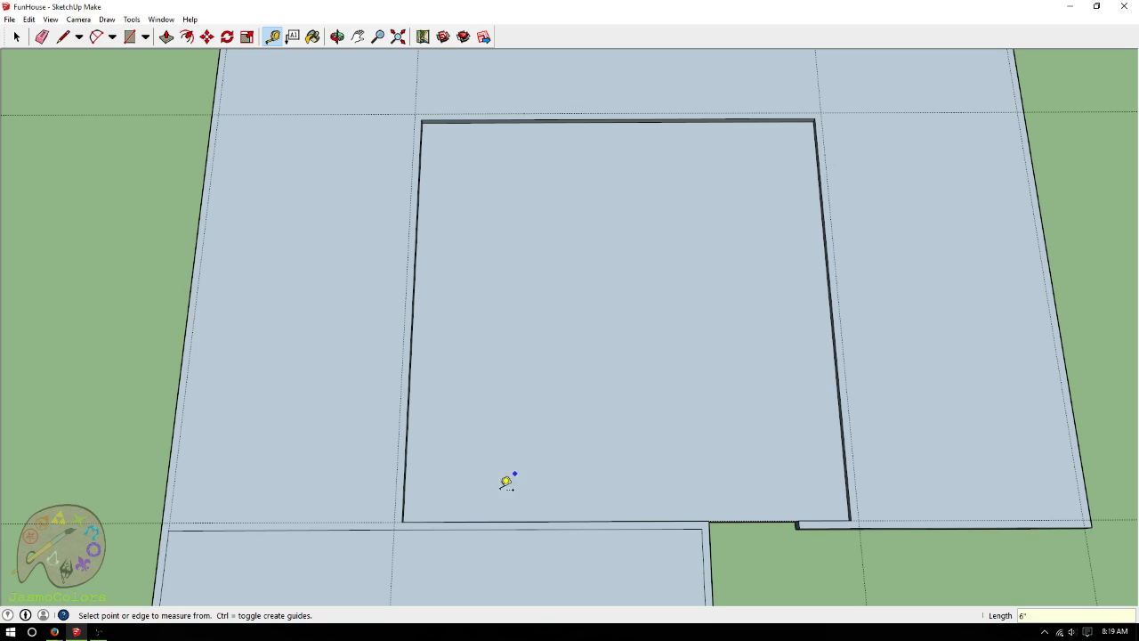
pyautogui.scroll(-4, 315, 530)
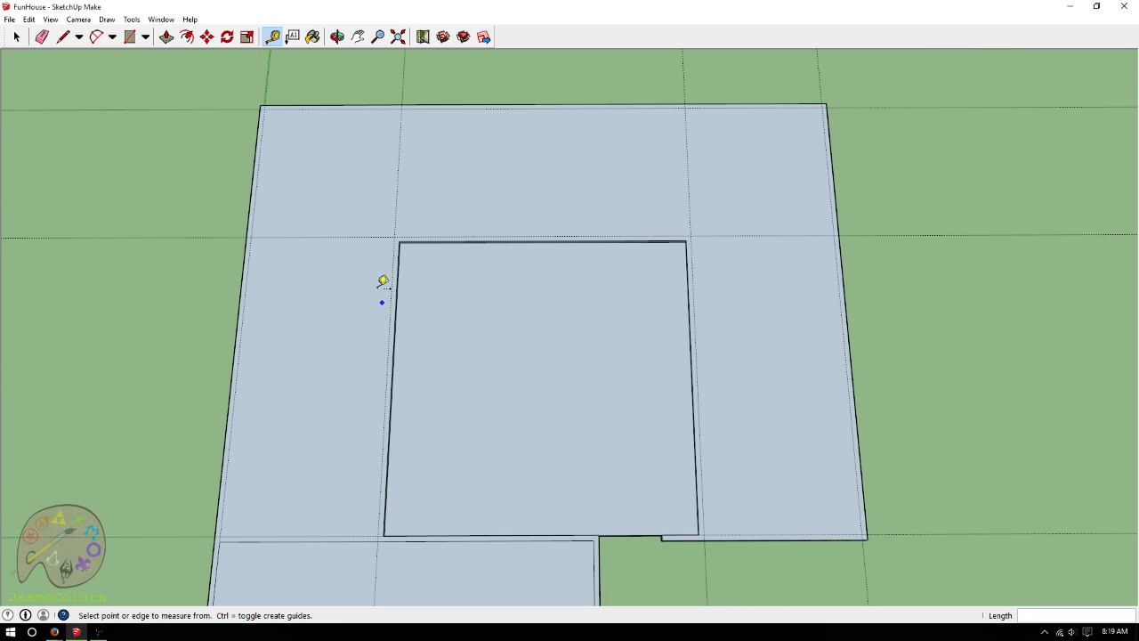
# Draw the outer walls' inner line along the guides, from the central square's near left corner around the left, far and right sides
pyautogui.click(63, 36)
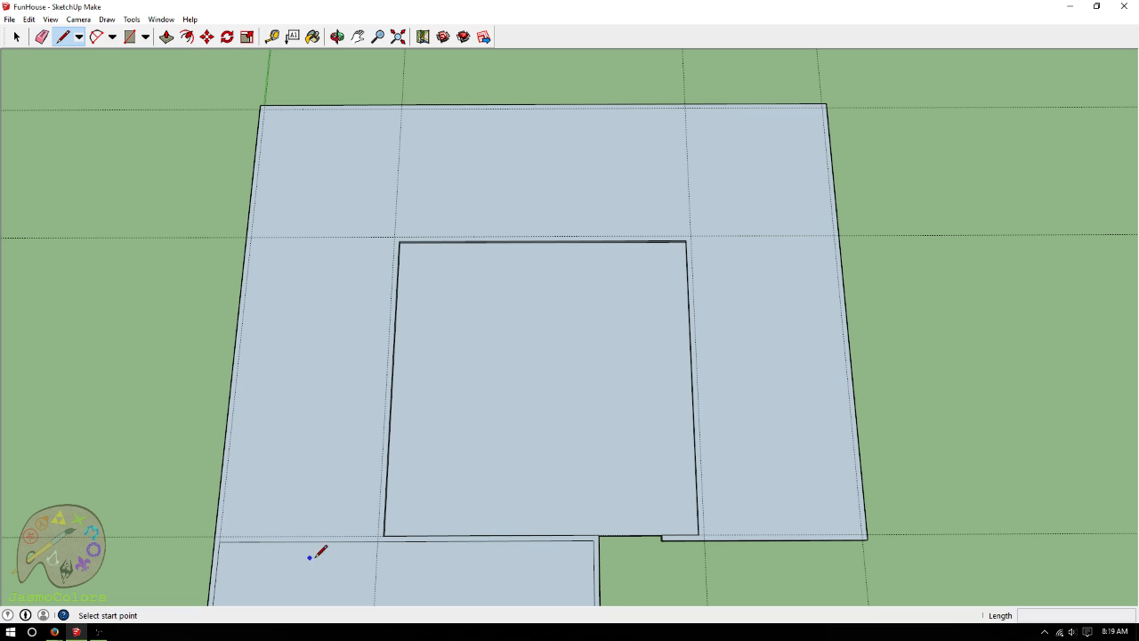
pyautogui.scroll(1, 309, 557)
pyautogui.click(381, 533)
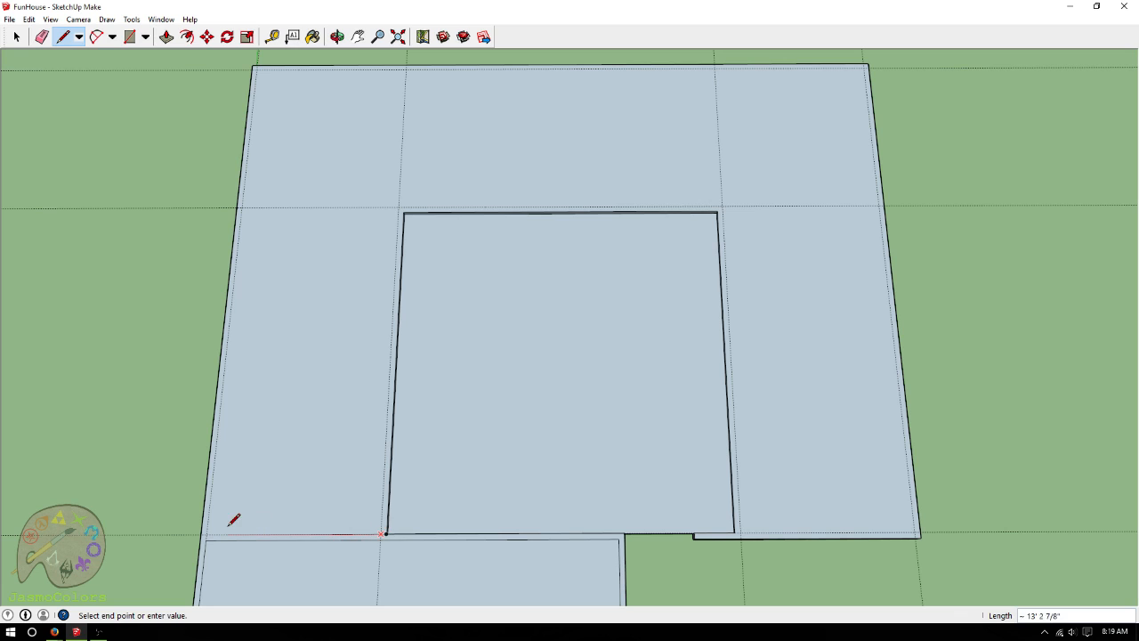
pyautogui.click(207, 532)
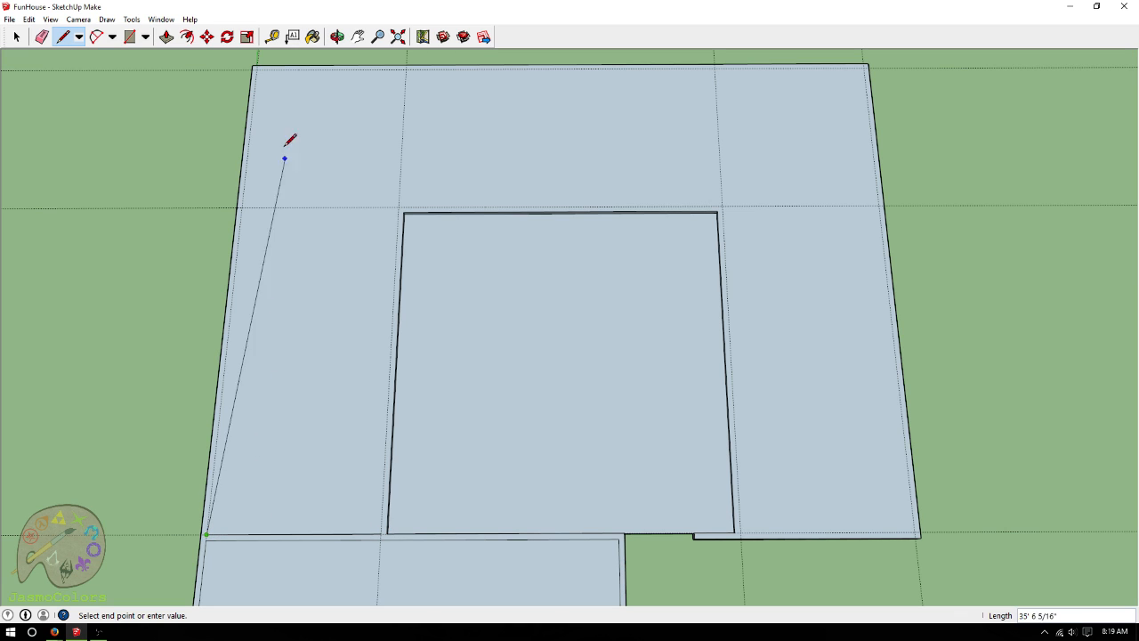
pyautogui.click(256, 67)
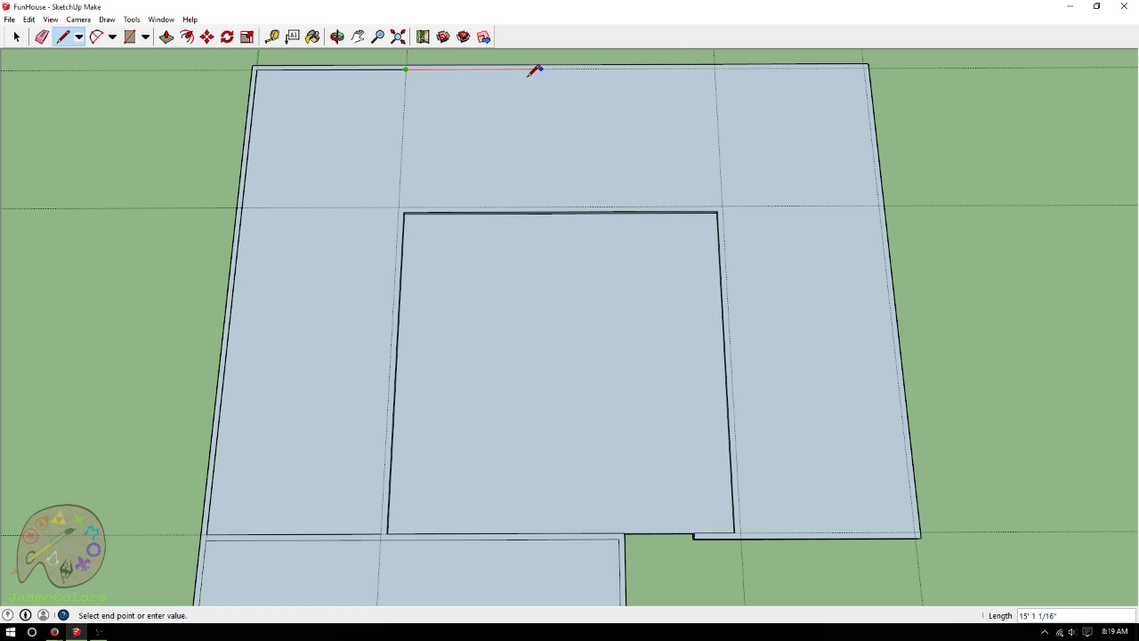
pyautogui.hotkey('ctrl', 'z')
pyautogui.click(256, 68)
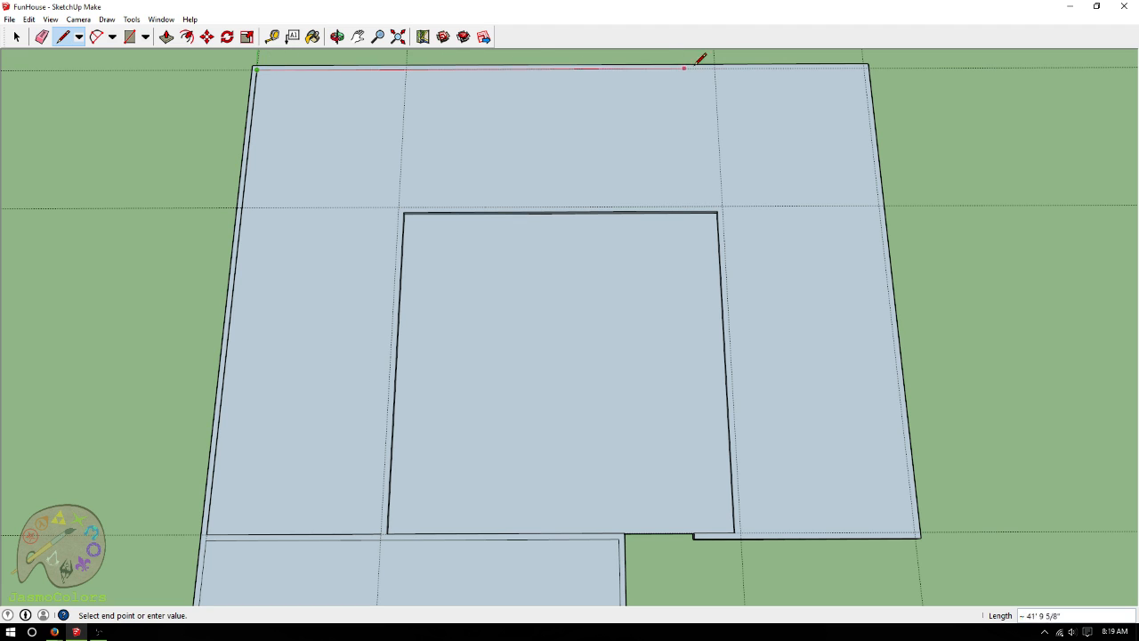
pyautogui.click(868, 65)
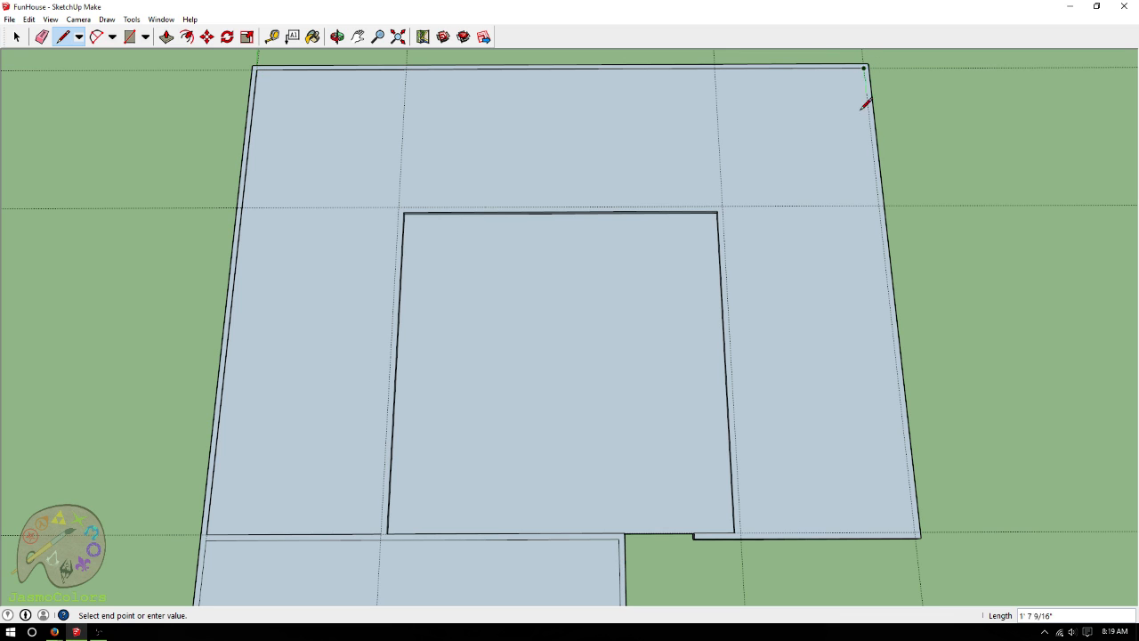
pyautogui.click(915, 532)
# Draw lines along the guides at the right section's near edge and around the central square's three sides, and delete all guides
pyautogui.click(734, 531)
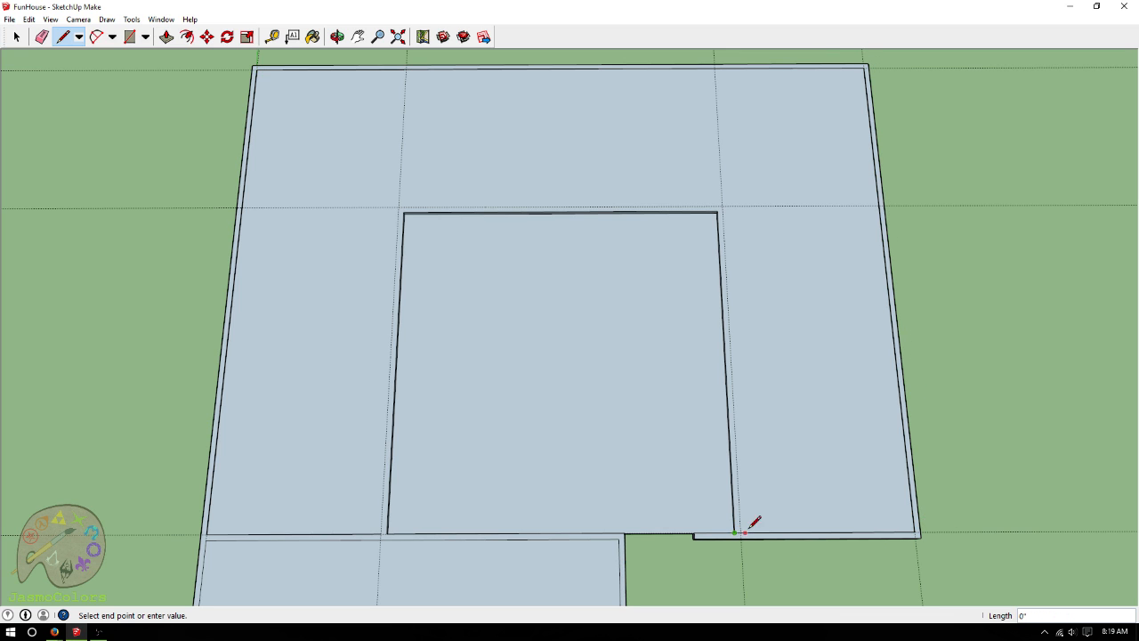
pyautogui.hotkey('ctrl', 'z')
pyautogui.click(914, 531)
pyautogui.click(722, 207)
pyautogui.click(400, 207)
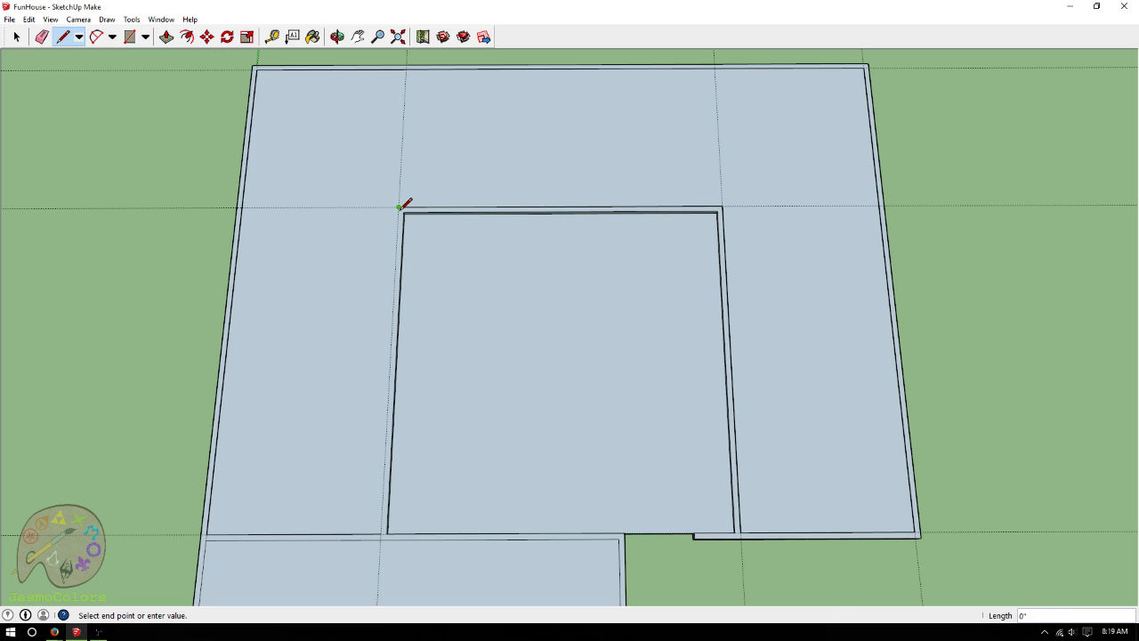
pyautogui.click(386, 533)
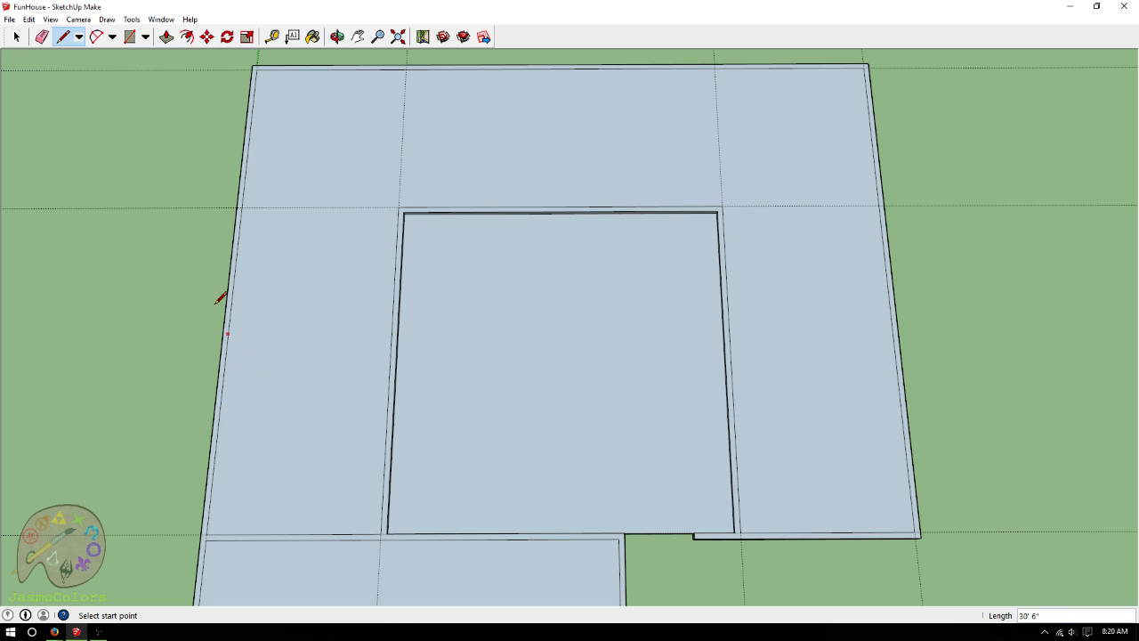
pyautogui.click(29, 18)
pyautogui.click(59, 129)
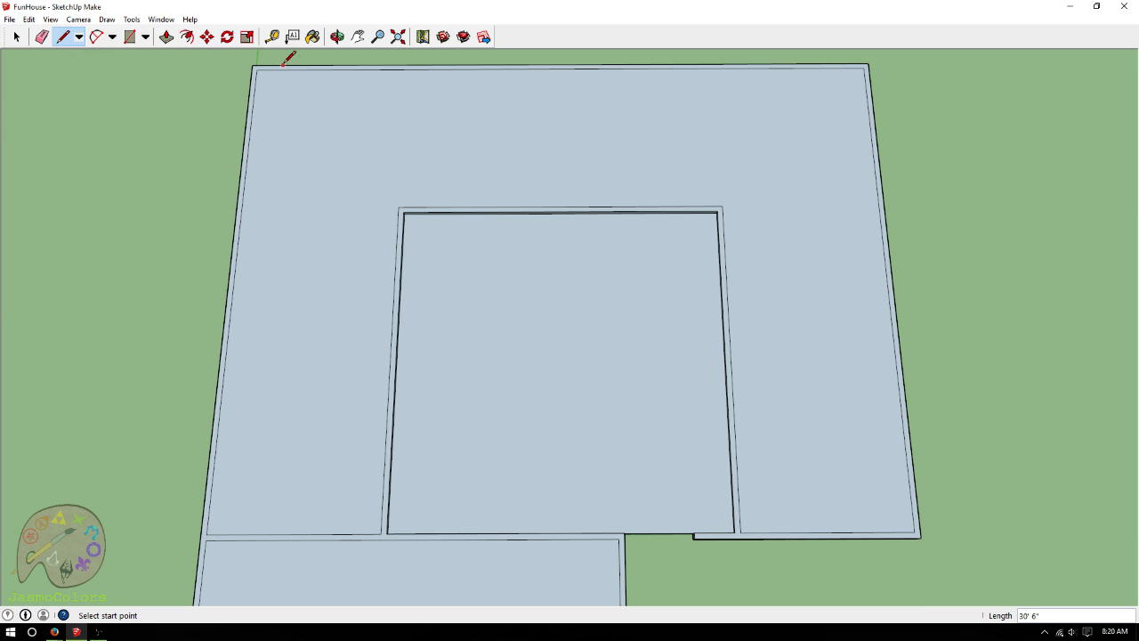
# Examine the wall outlines on the whole slab from above and from a lower angle
pyautogui.click(337, 37)
pyautogui.scroll(-3, 508, 218)
pyautogui.moveTo(508, 218); pyautogui.dragTo(518, 299)
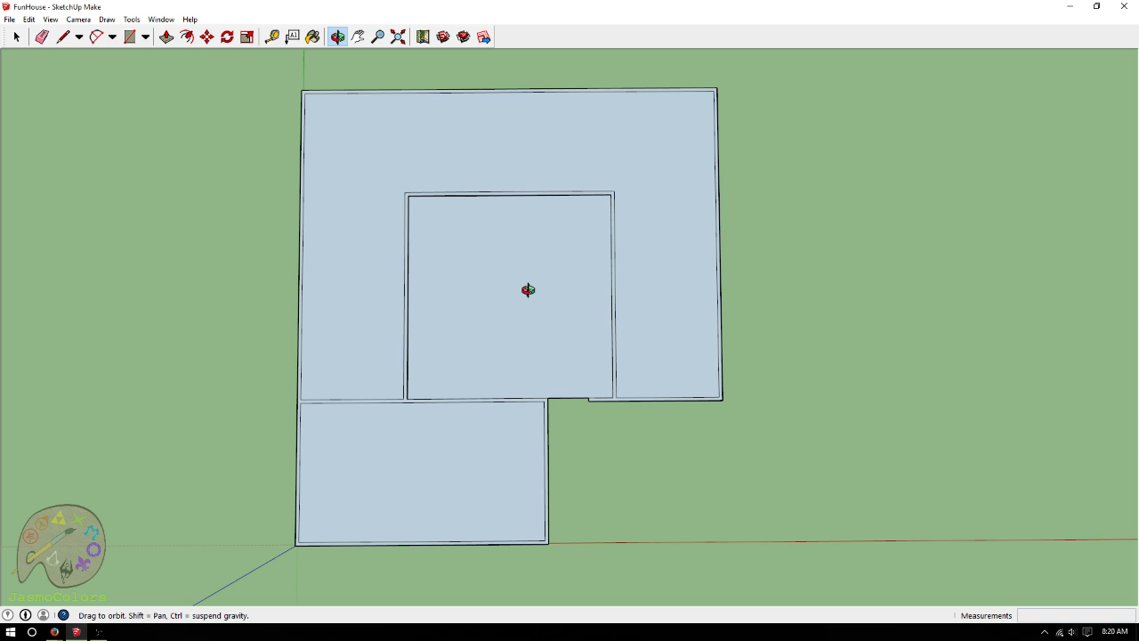
pyautogui.moveTo(576, 423); pyautogui.dragTo(581, 216)
pyautogui.doubleClick(582, 216)
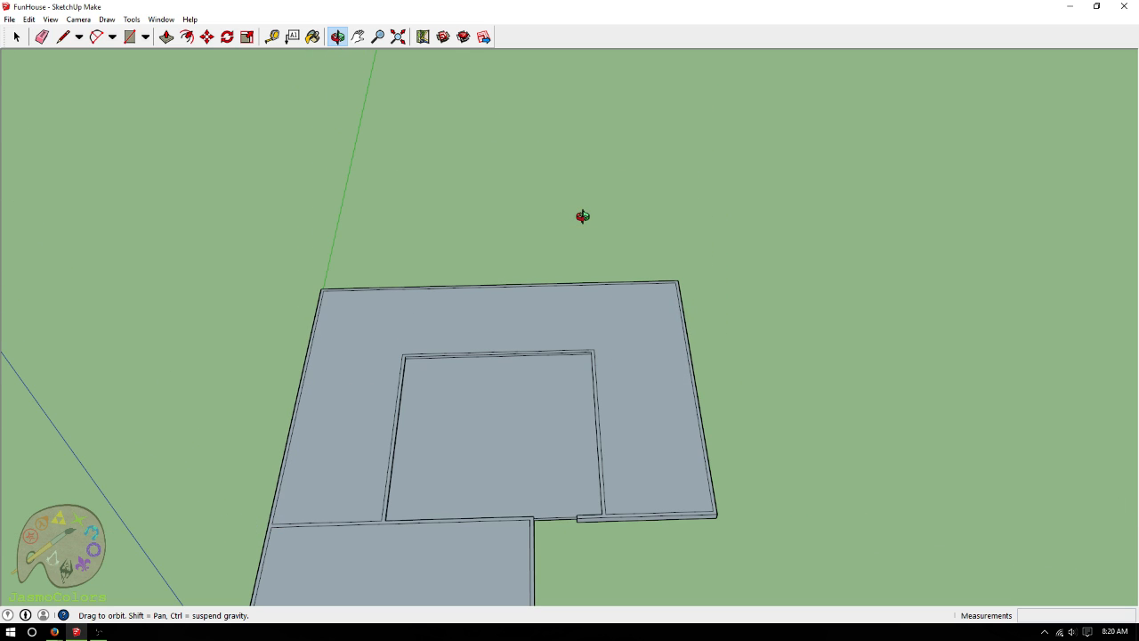
pyautogui.scroll(-2, 503, 182)
pyautogui.scroll(4, 503, 538)
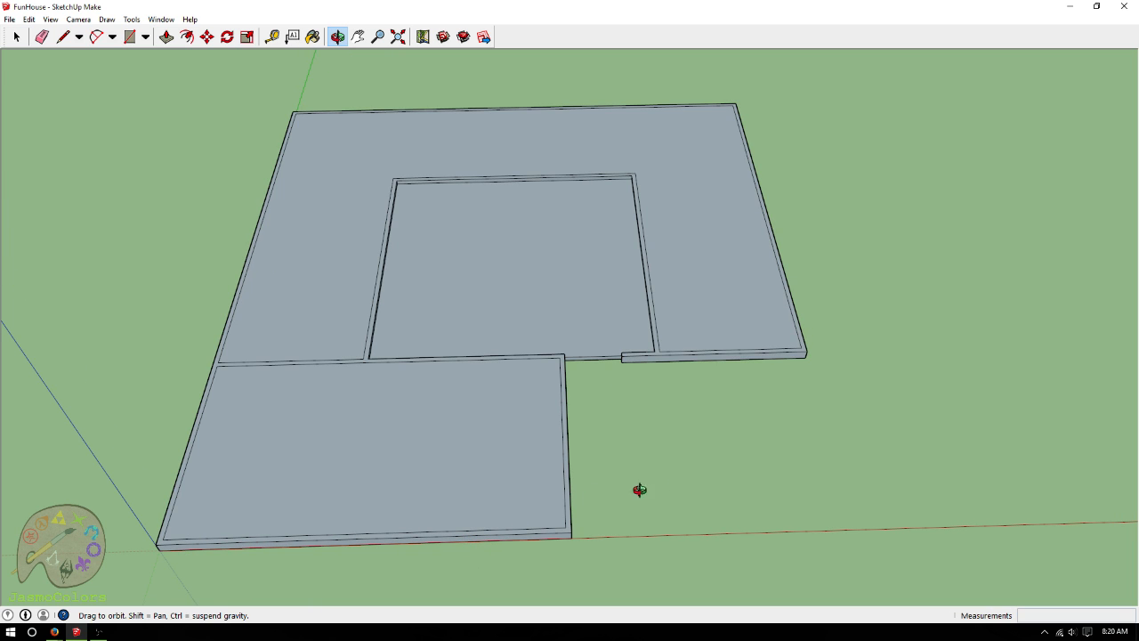
pyautogui.moveTo(638, 490); pyautogui.dragTo(659, 519)
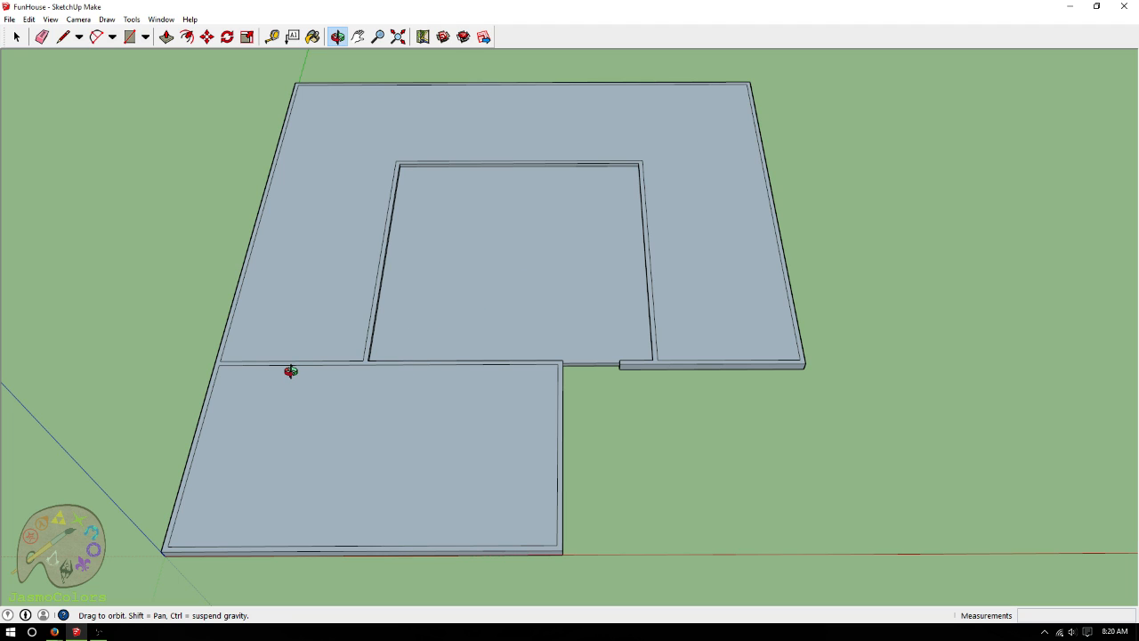
pyautogui.scroll(-1, 784, 486)
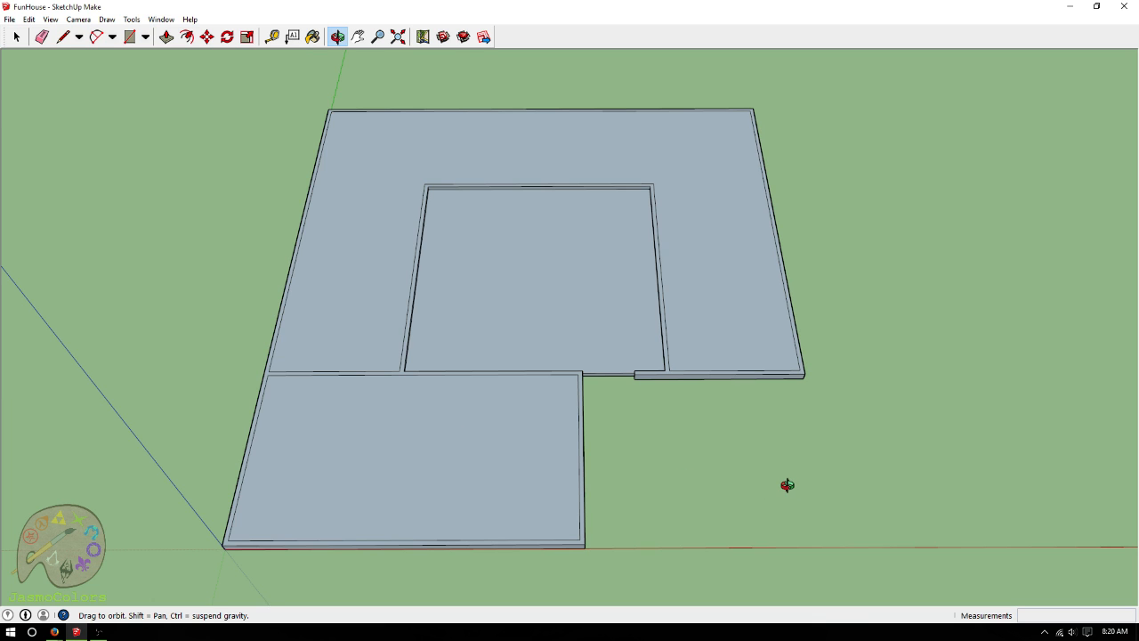
pyautogui.scroll(-1, 787, 485)
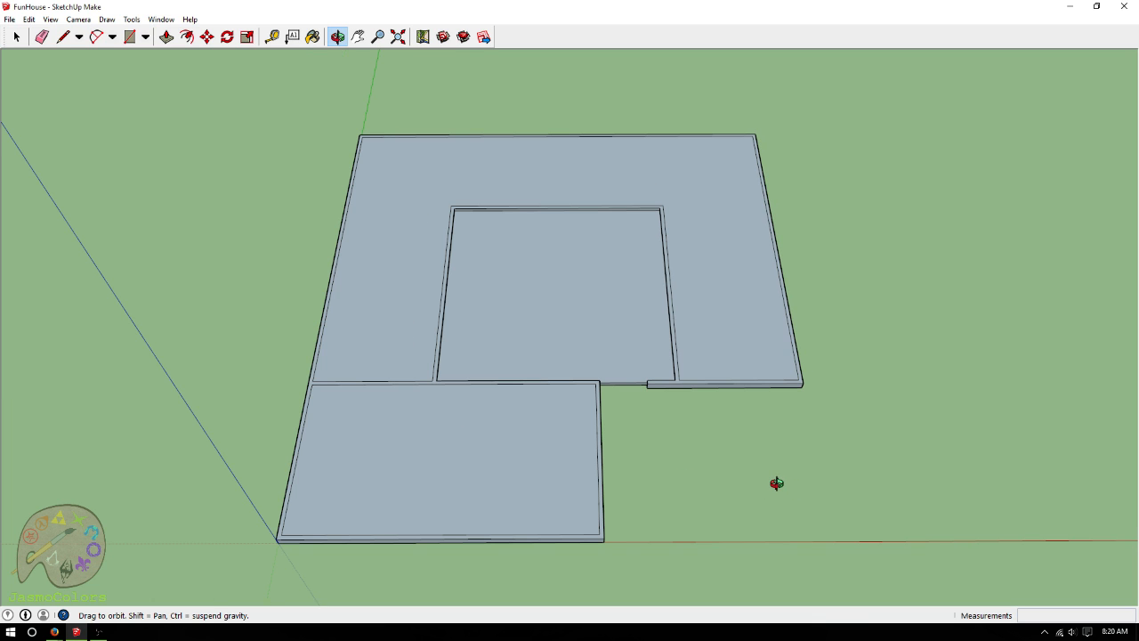
pyautogui.scroll(2, 756, 478)
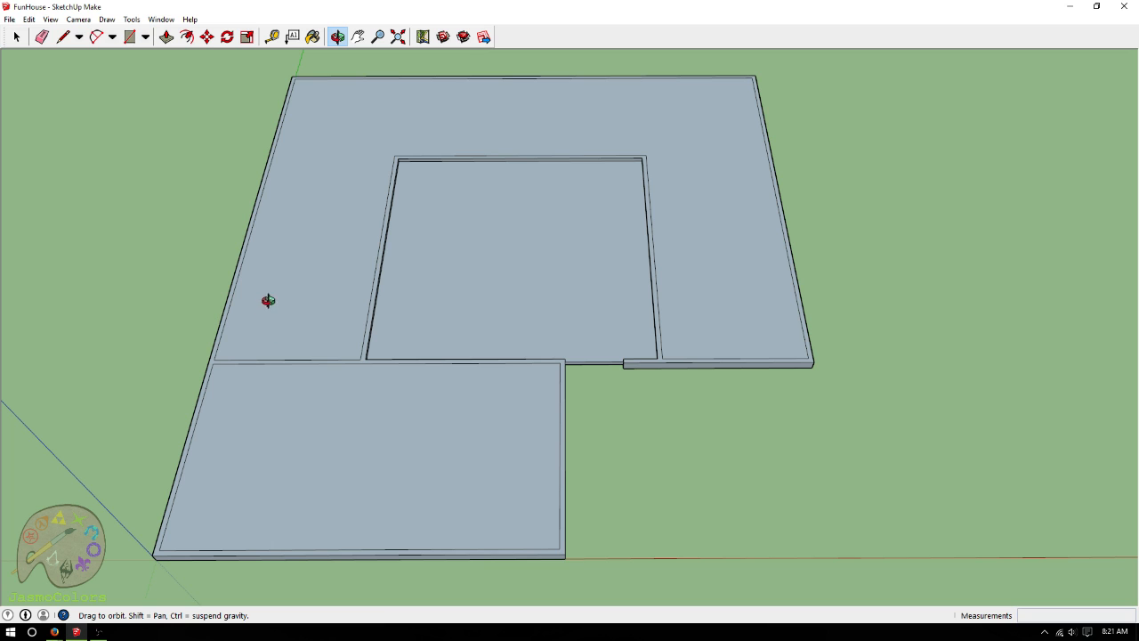
# Try to place a guide inward from the left outer wall's inner line across the left section
pyautogui.click(271, 36)
pyautogui.scroll(3, 256, 325)
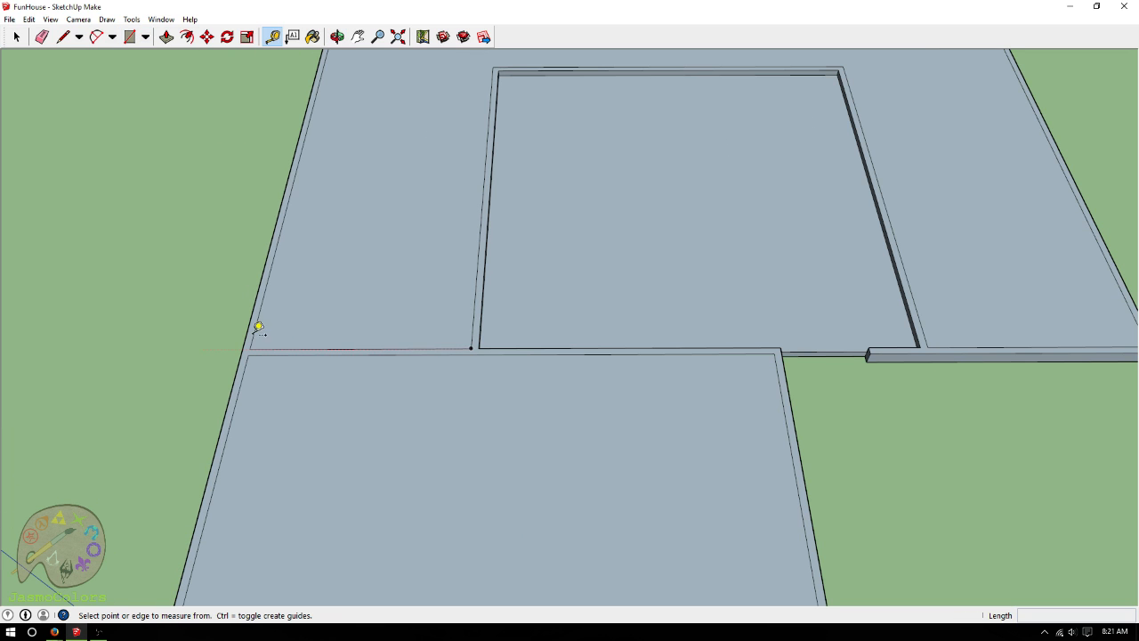
pyautogui.click(260, 313)
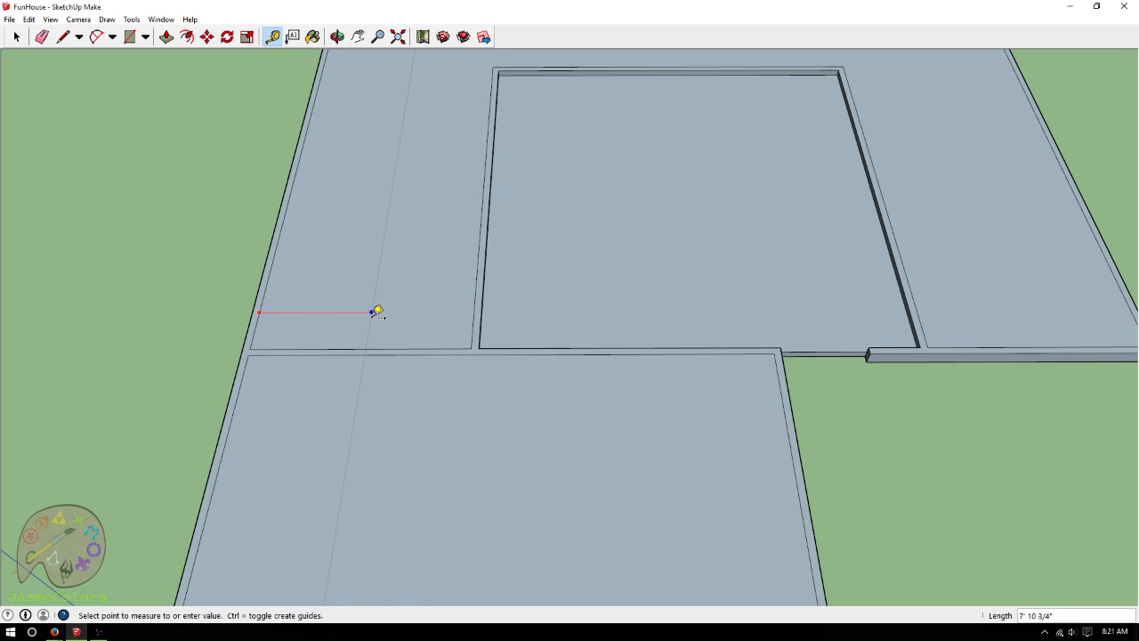
pyautogui.scroll(-2, 293, 473)
pyautogui.scroll(-1, 294, 473)
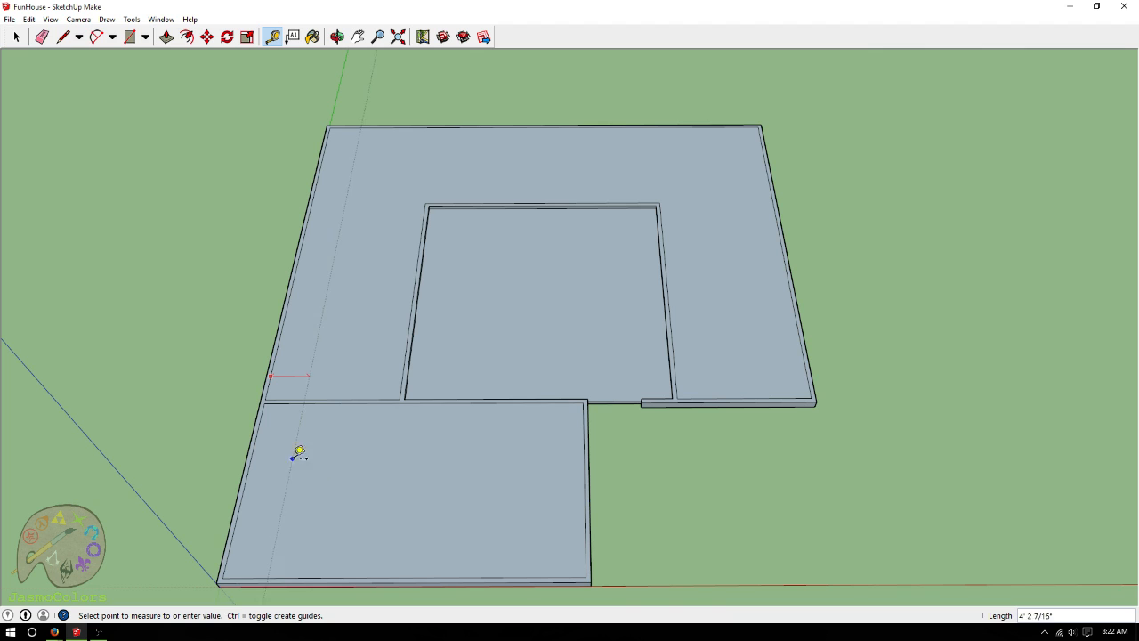
pyautogui.click(315, 427)
pyautogui.scroll(1, 582, 254)
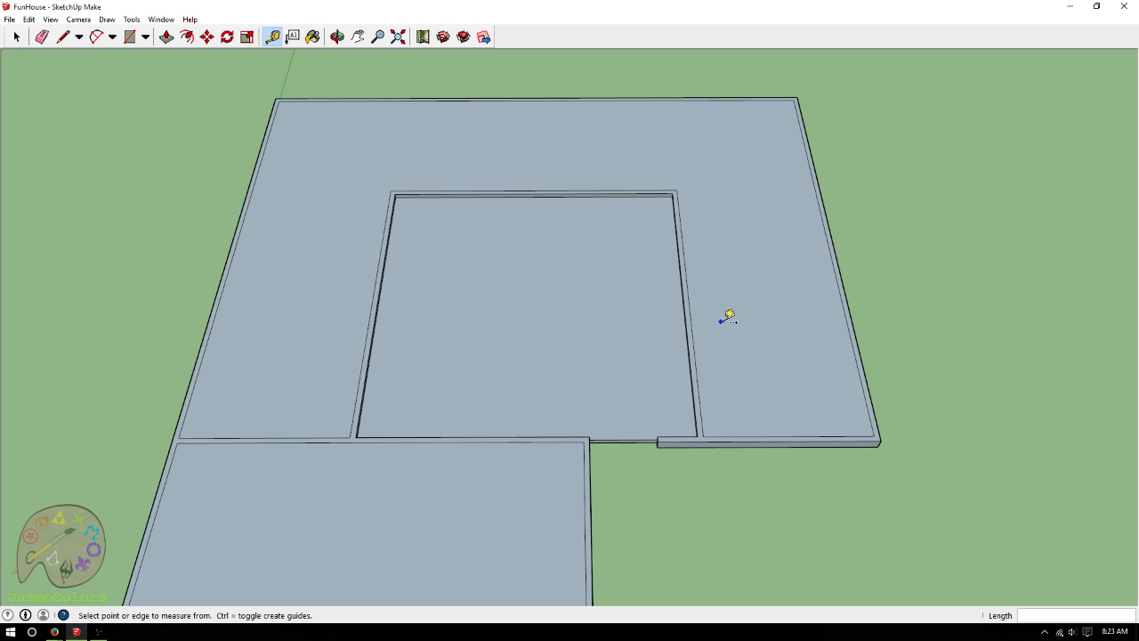
# Place a trial guide about 22' 8" inward from the right outer wall's inner line, across the central square
pyautogui.click(612, 100)
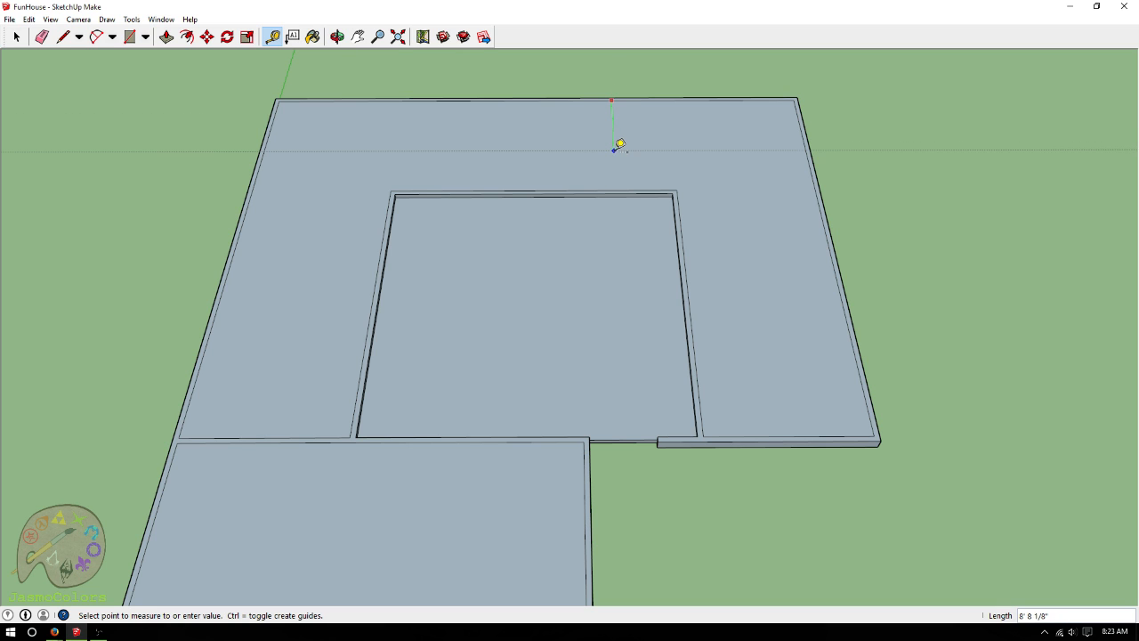
pyautogui.press('Escape')
pyautogui.click(798, 120)
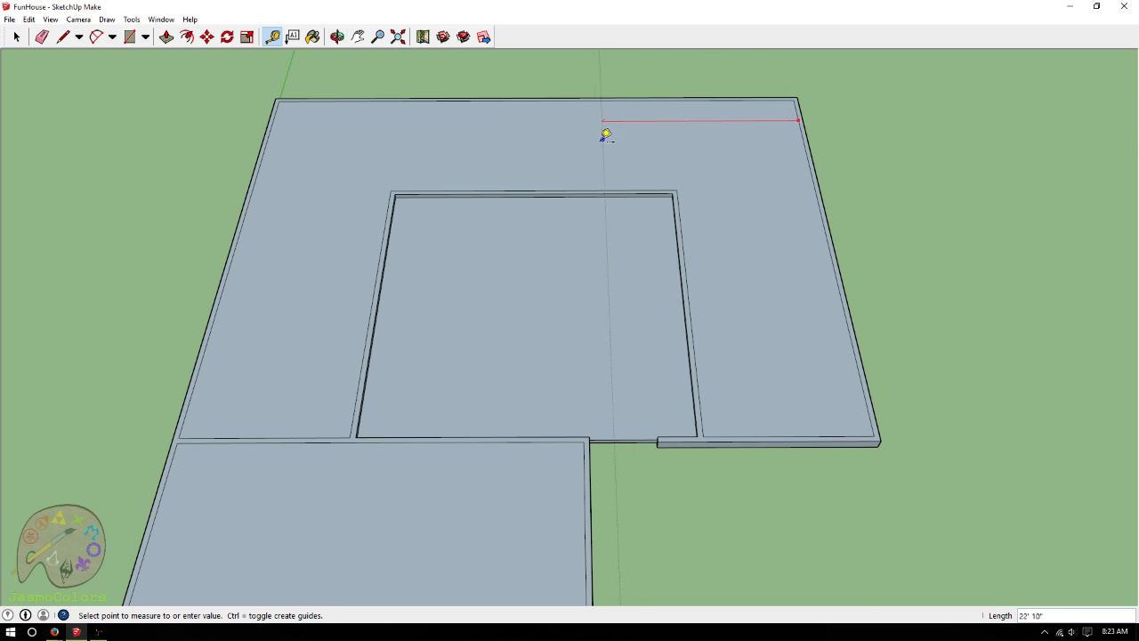
pyautogui.click(611, 181)
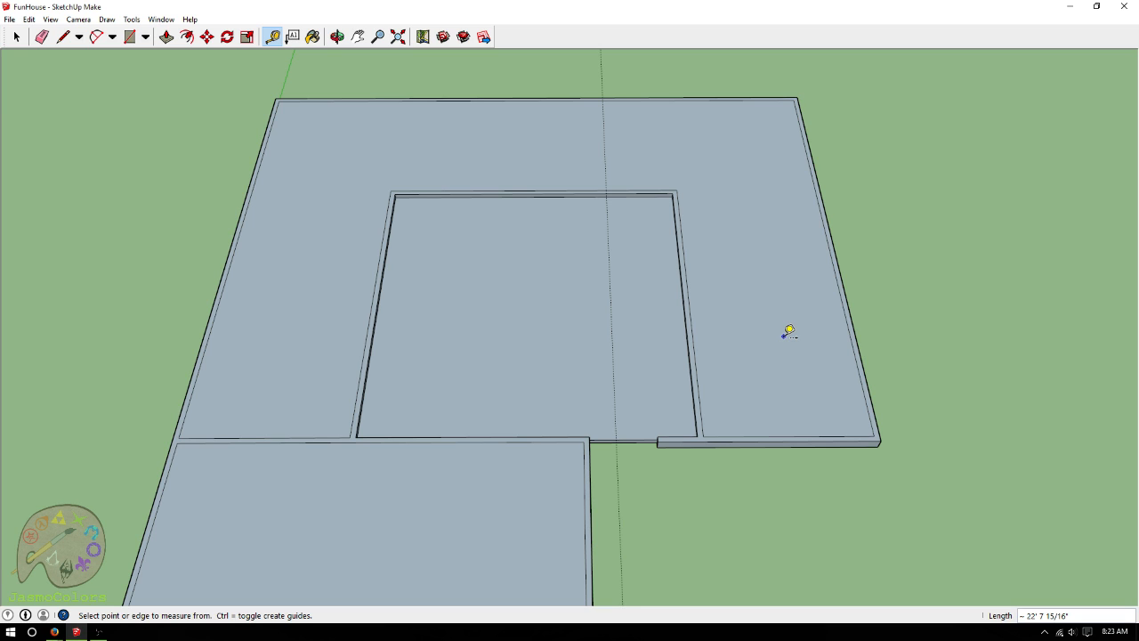
# Place two guides 6" apart extending the central square's right wall outline toward the far wall
pyautogui.click(337, 37)
pyautogui.moveTo(546, 132); pyautogui.dragTo(722, 303)
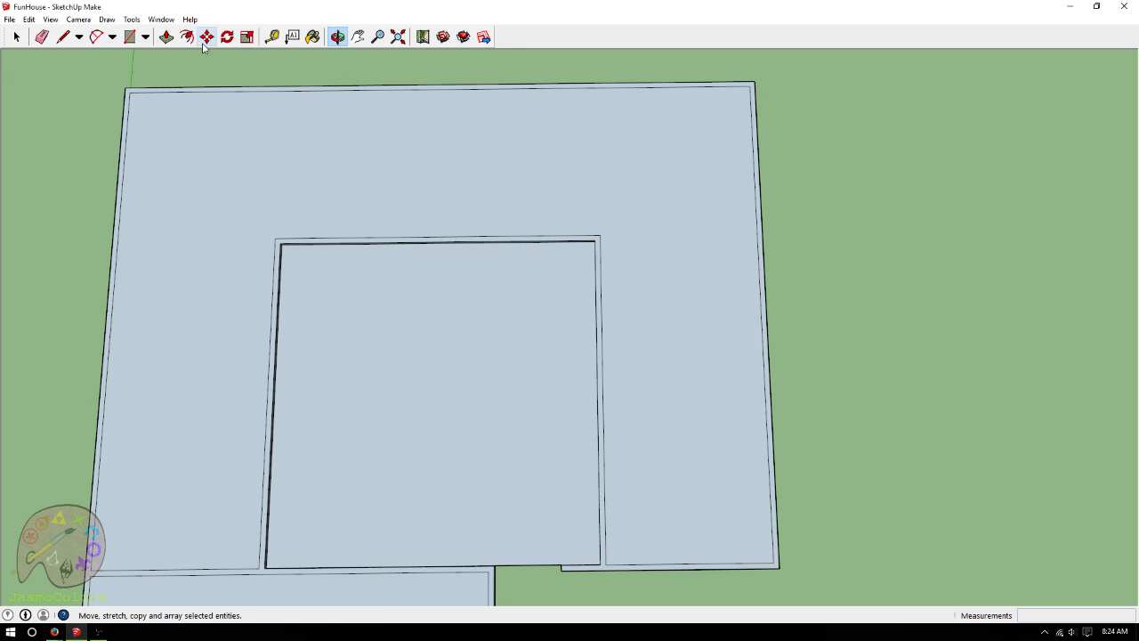
pyautogui.click(271, 36)
pyautogui.scroll(3, 509, 214)
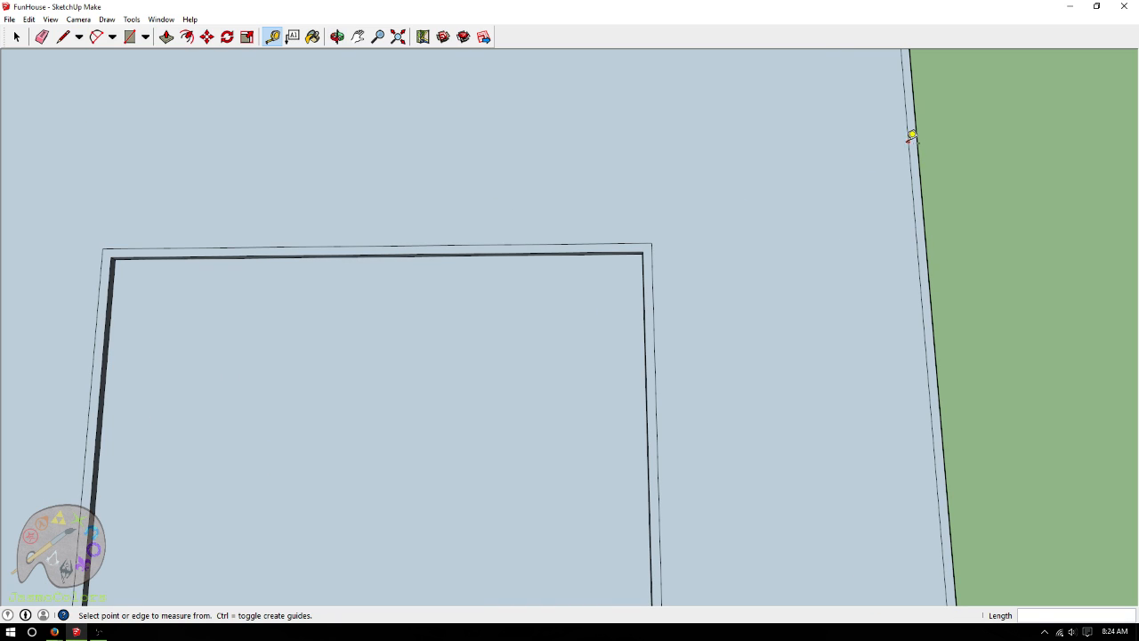
pyautogui.click(909, 138)
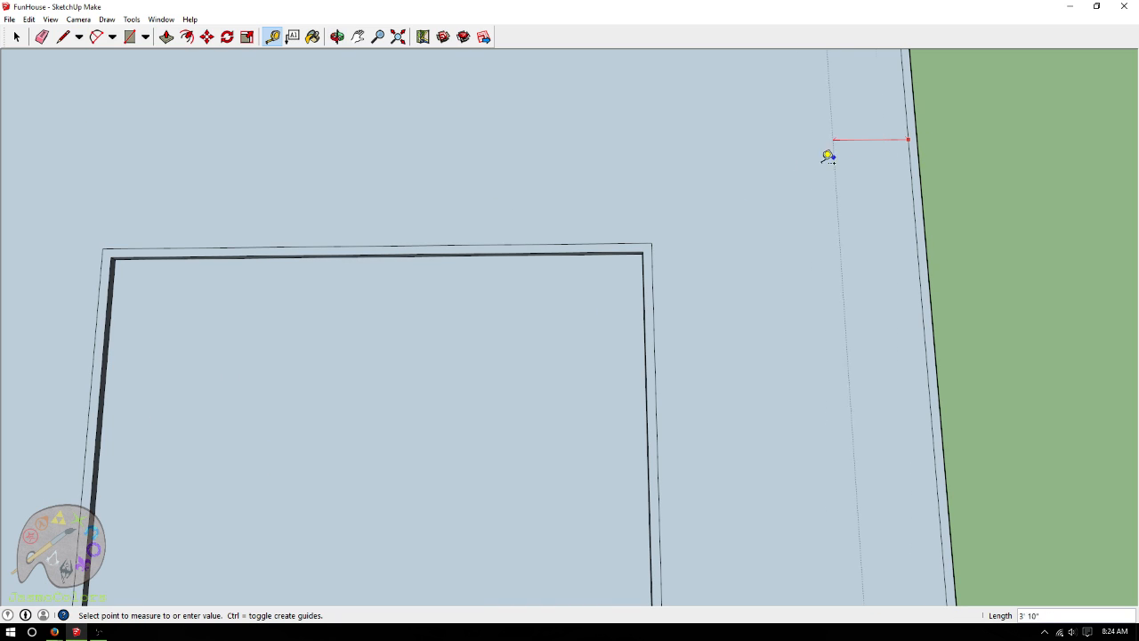
pyautogui.click(656, 252)
pyautogui.click(651, 216)
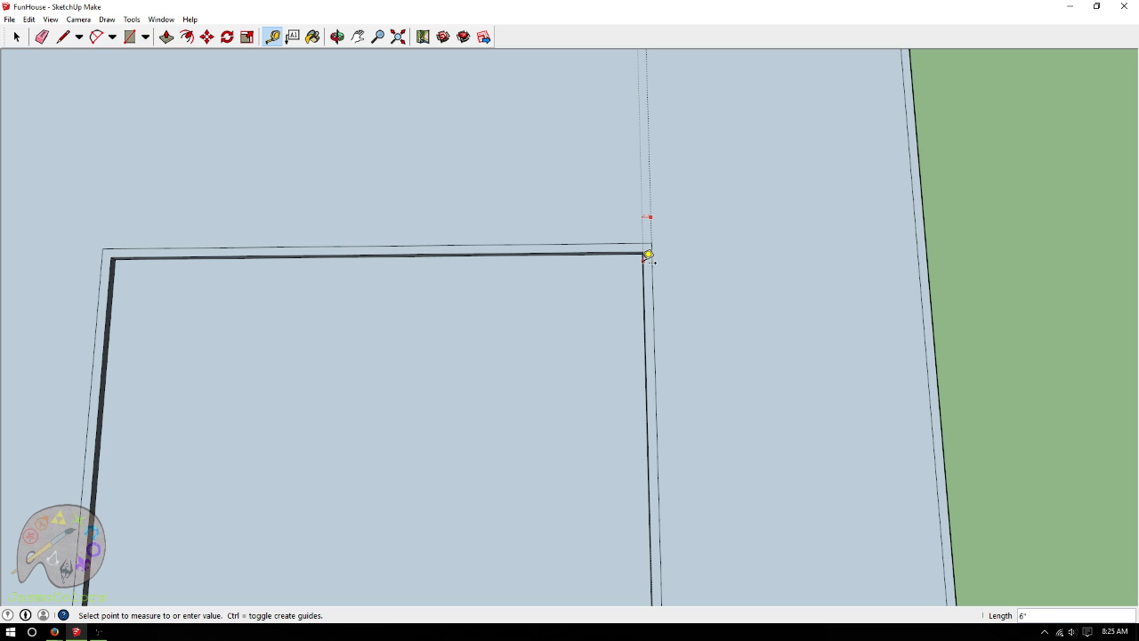
pyautogui.click(648, 256)
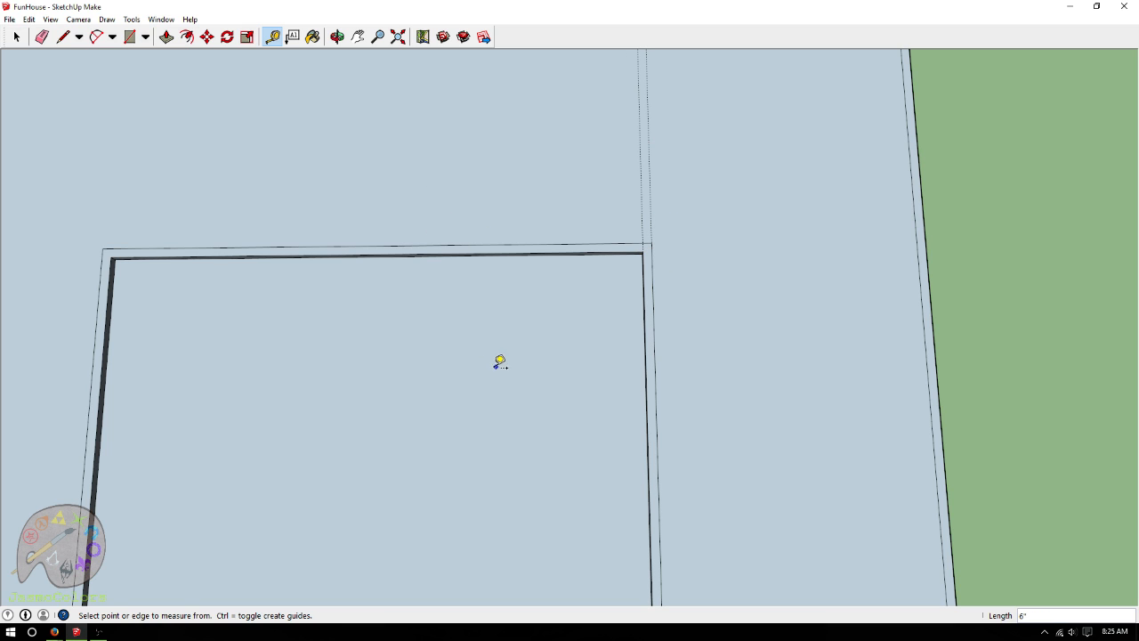
# Place a guide 3' 6" inward from the central square's right edge, through the nearer end of the gap in the front wall
pyautogui.scroll(-2, 663, 240)
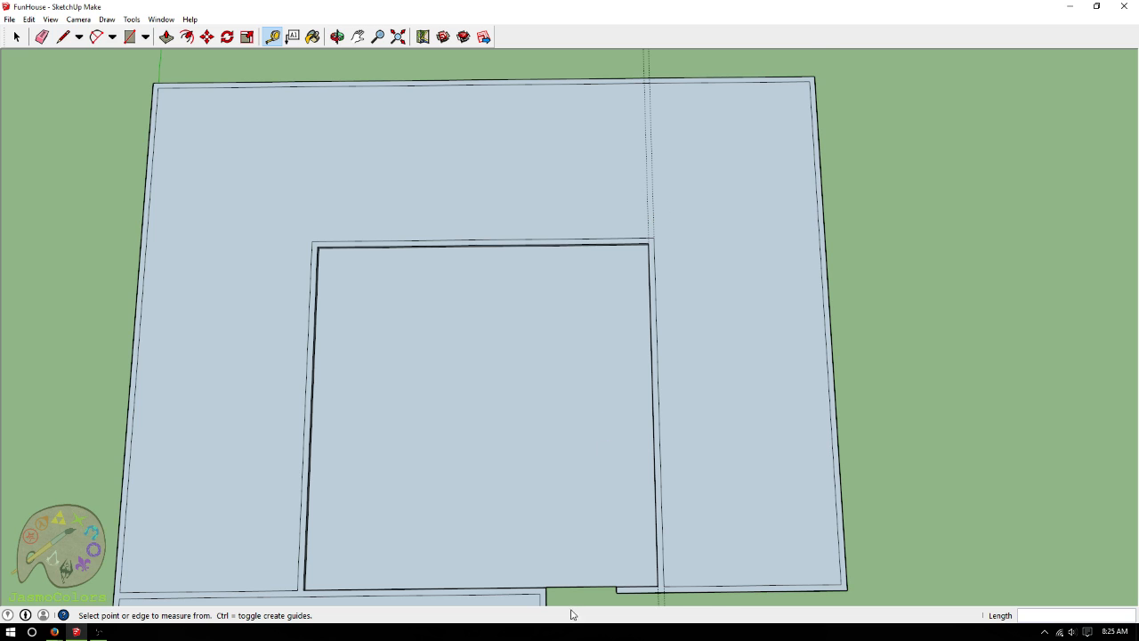
pyautogui.scroll(4, 579, 605)
pyautogui.click(719, 571)
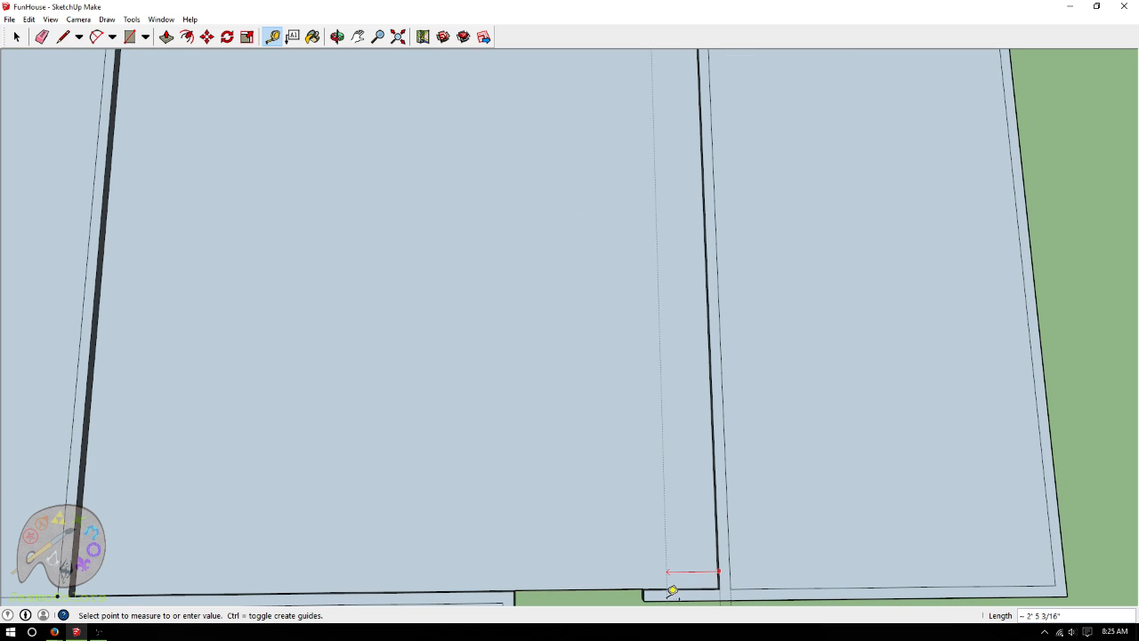
pyautogui.click(644, 591)
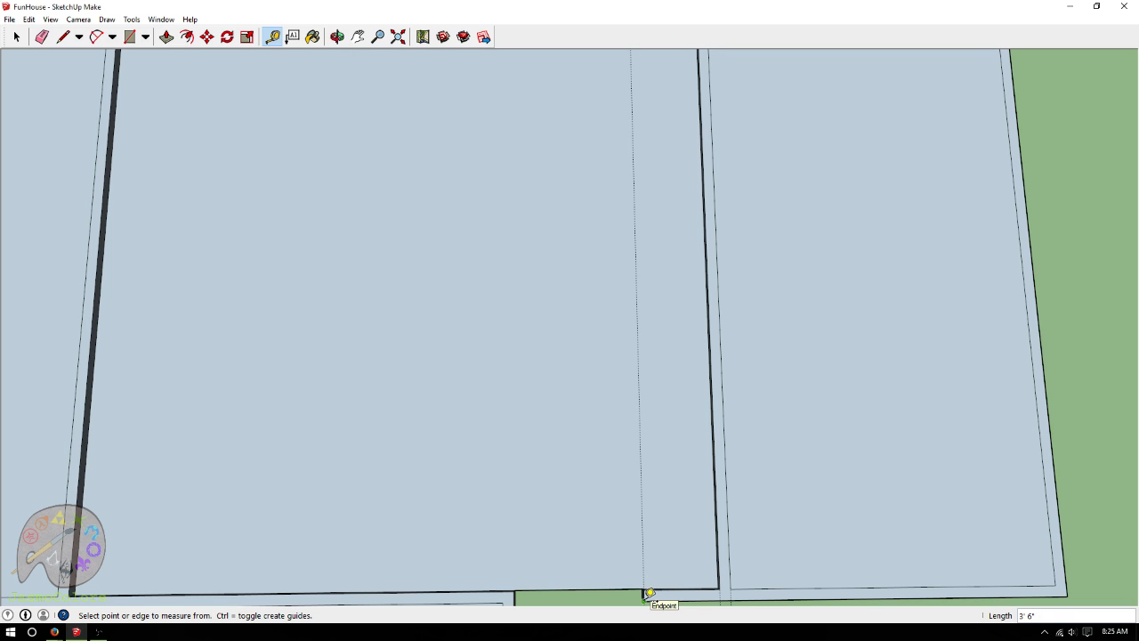
pyautogui.click(646, 593)
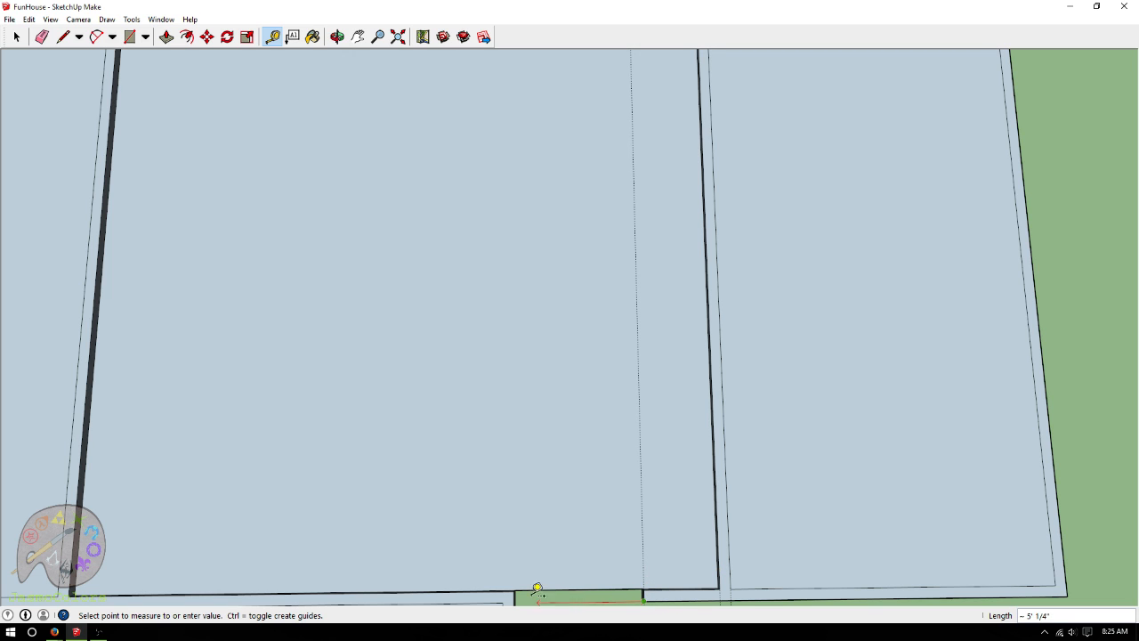
pyautogui.click(643, 498)
pyautogui.scroll(-3, 559, 516)
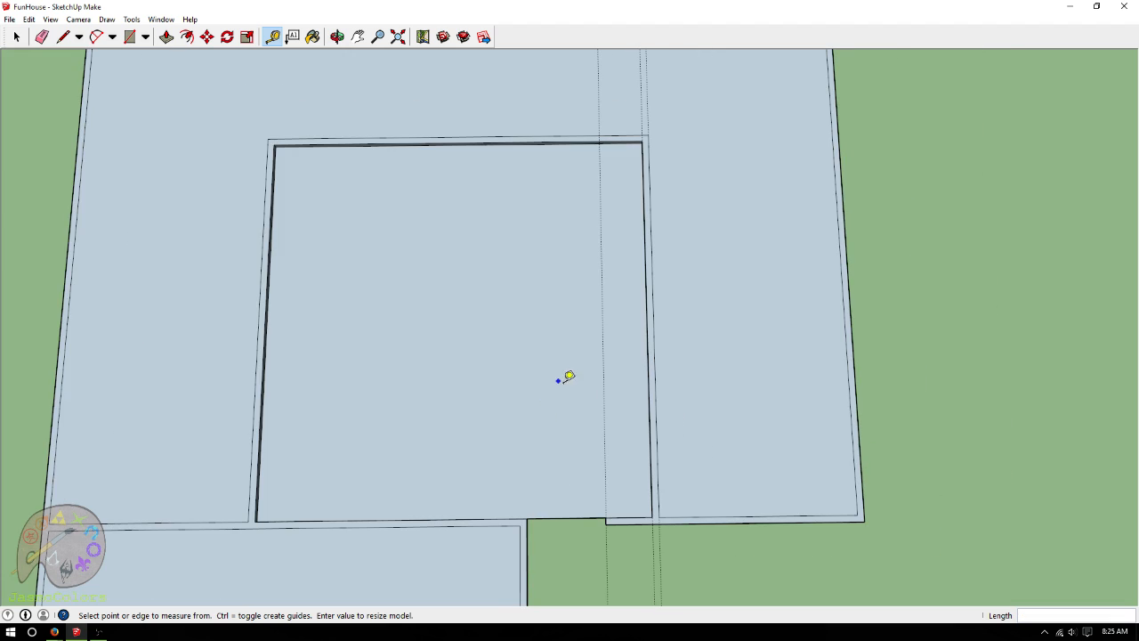
# Place a guide 9' 6" inward from the central square's right edge, through the farther end of the front gap
pyautogui.scroll(2, 572, 509)
pyautogui.click(684, 489)
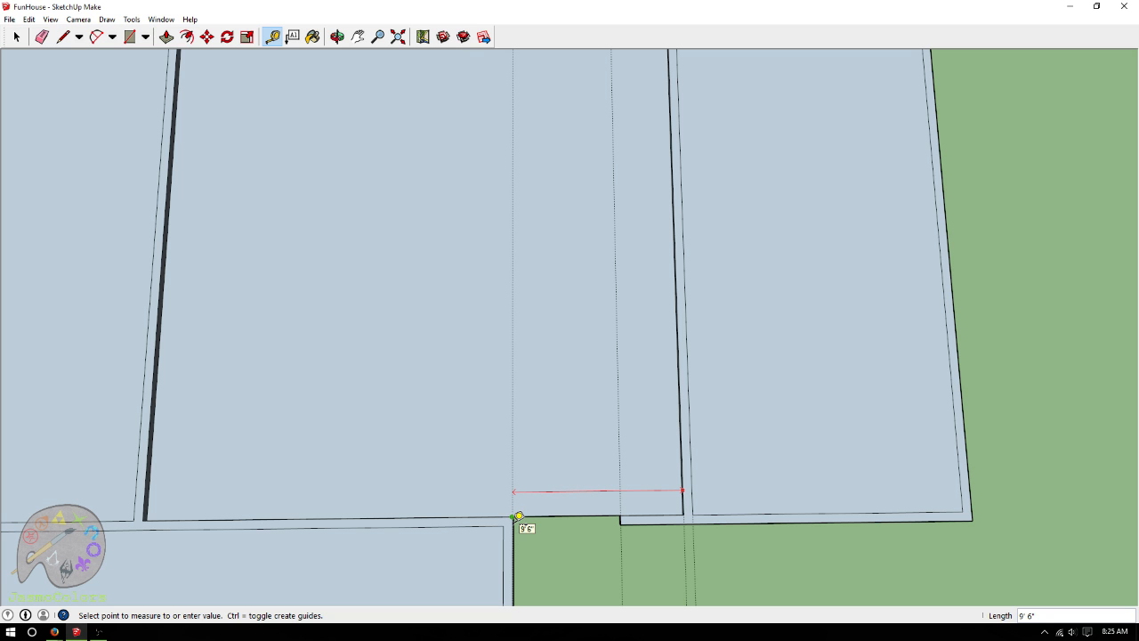
pyautogui.click(519, 516)
# Draw two 6" lines across the central square's back wall outline where the two gap guides cross it, marking an opening
pyautogui.scroll(-4, 608, 547)
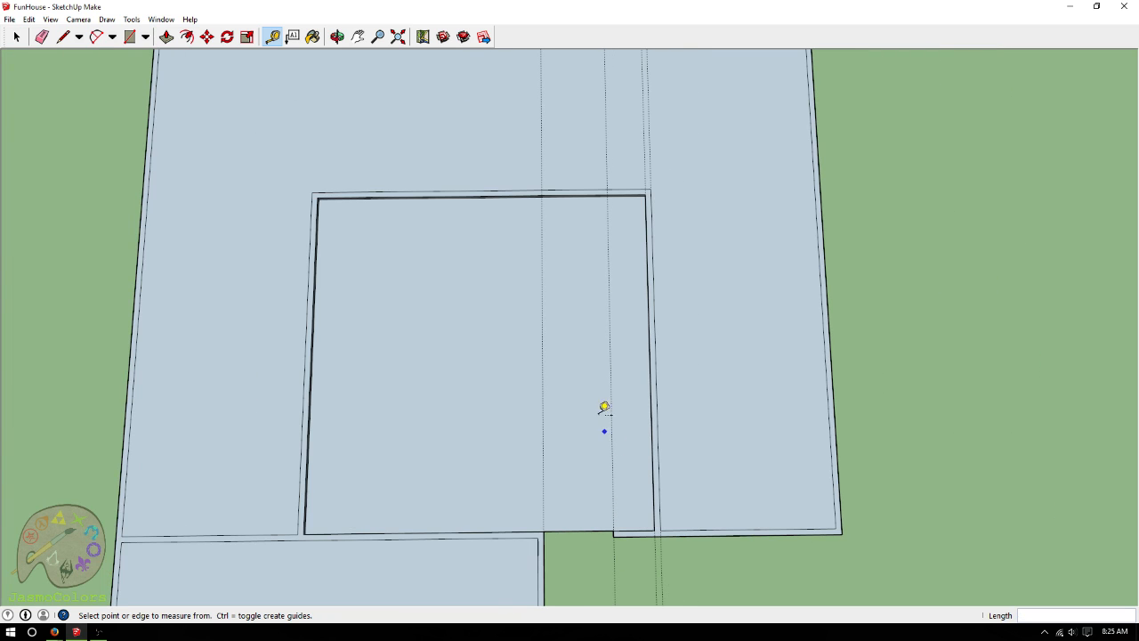
pyautogui.scroll(1, 609, 81)
pyautogui.scroll(1, 607, 82)
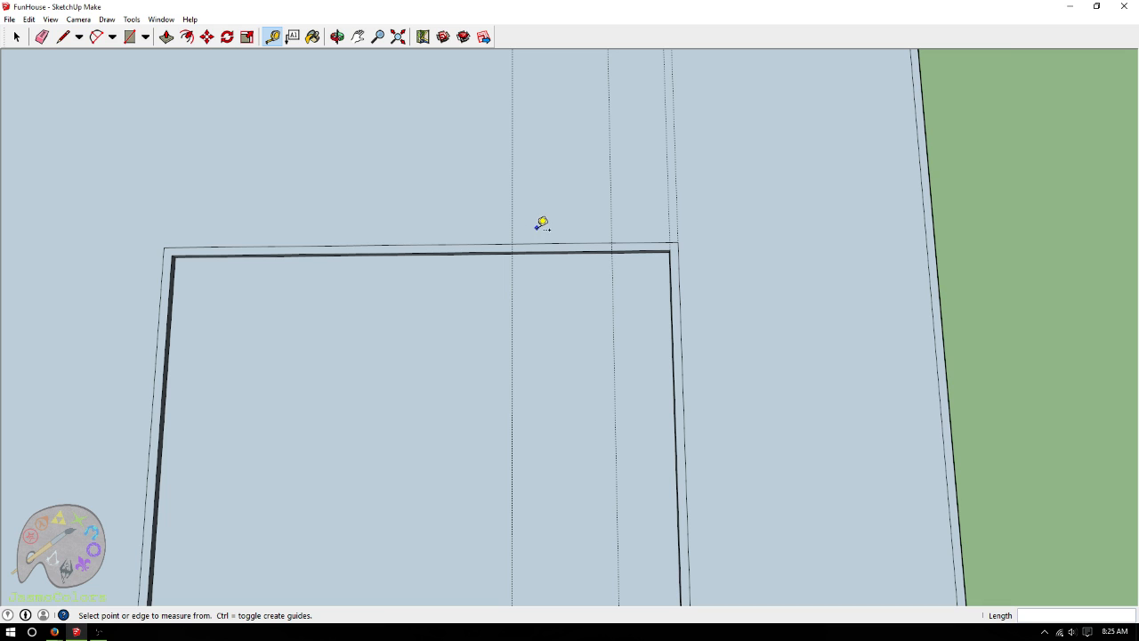
pyautogui.click(62, 37)
pyautogui.scroll(2, 504, 233)
pyautogui.click(503, 238)
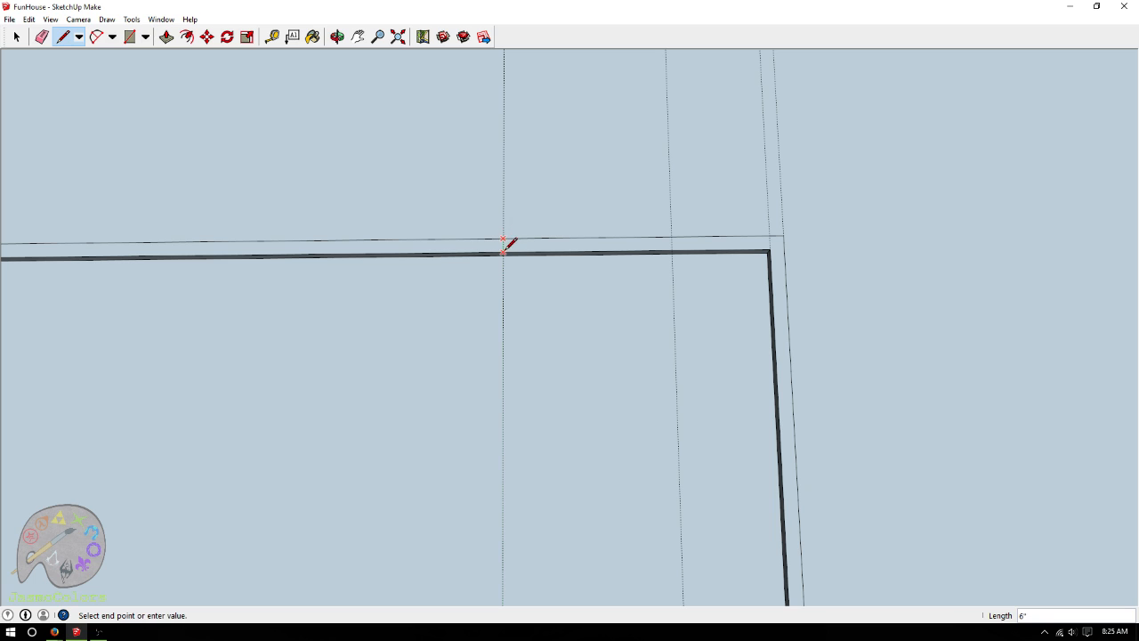
pyautogui.click(504, 254)
pyautogui.click(671, 236)
pyautogui.click(672, 251)
# Delete all guides from the model
pyautogui.click(30, 19)
pyautogui.click(41, 129)
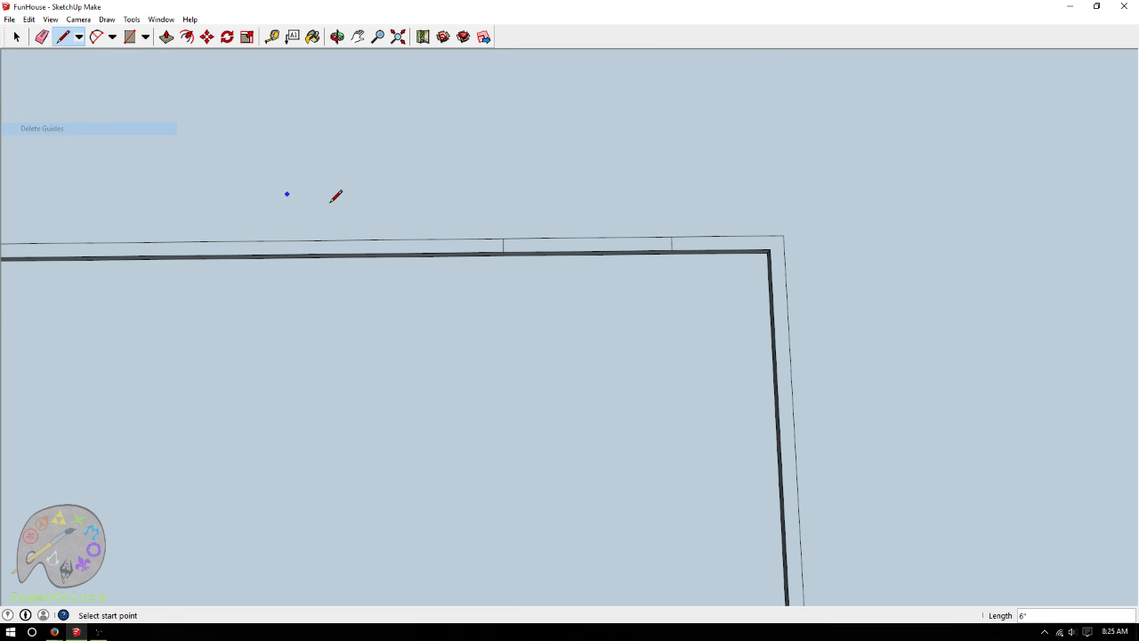
pyautogui.scroll(-5, 329, 196)
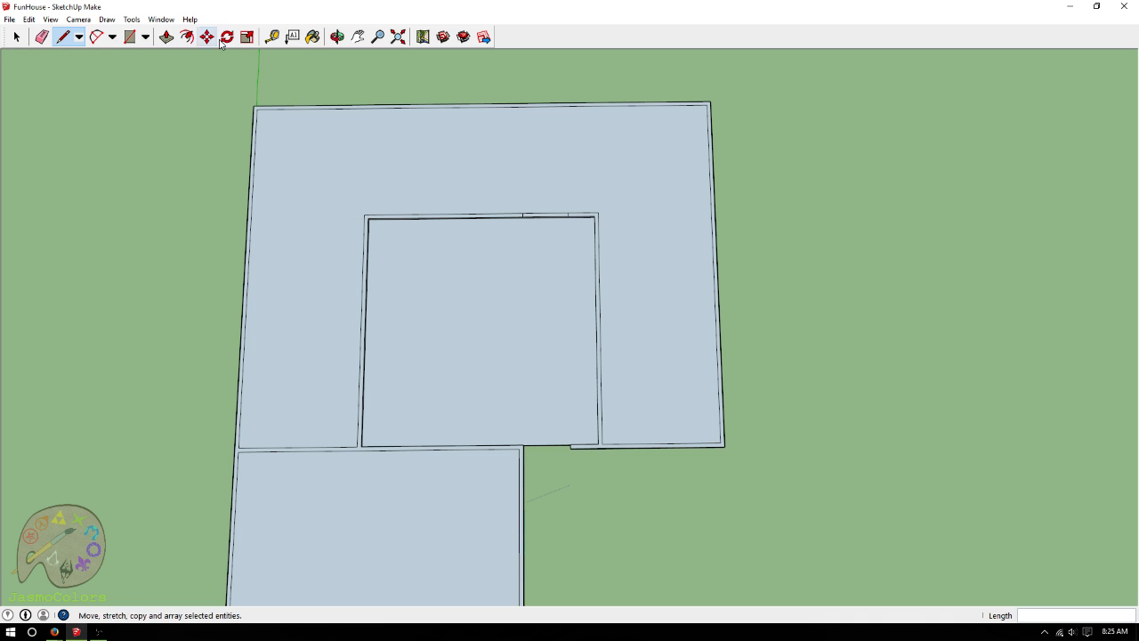
# Place a guide 15' inward from the right outer wall's inner line, aligned with the outer corner of the central square's wall outline
pyautogui.click(272, 37)
pyautogui.scroll(2, 652, 81)
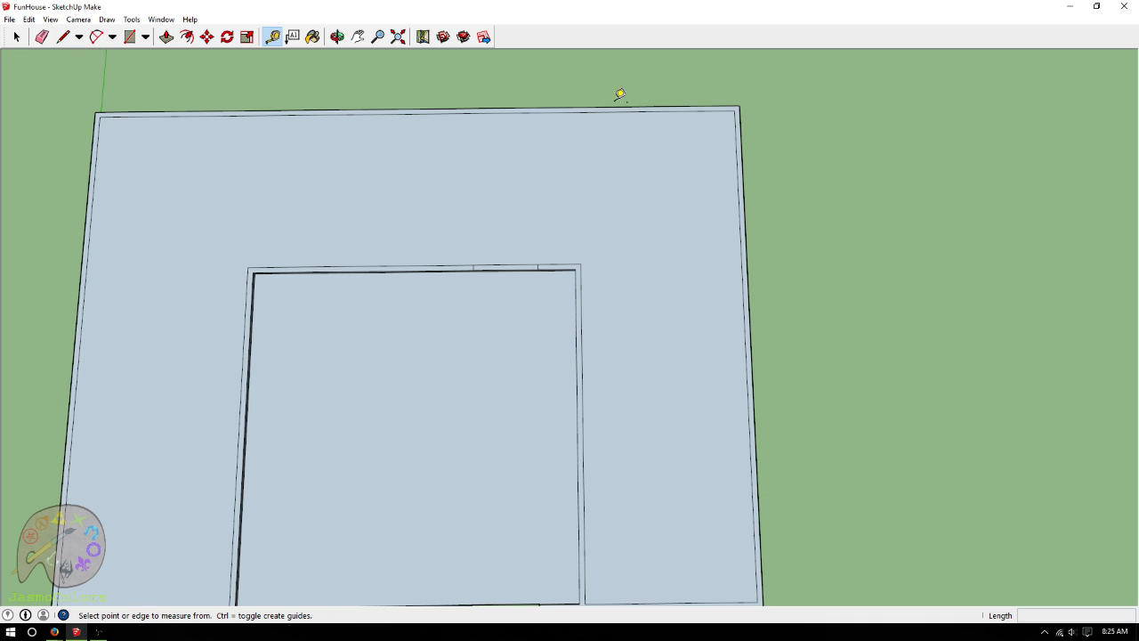
pyautogui.scroll(2, 534, 63)
pyautogui.scroll(1, 516, 117)
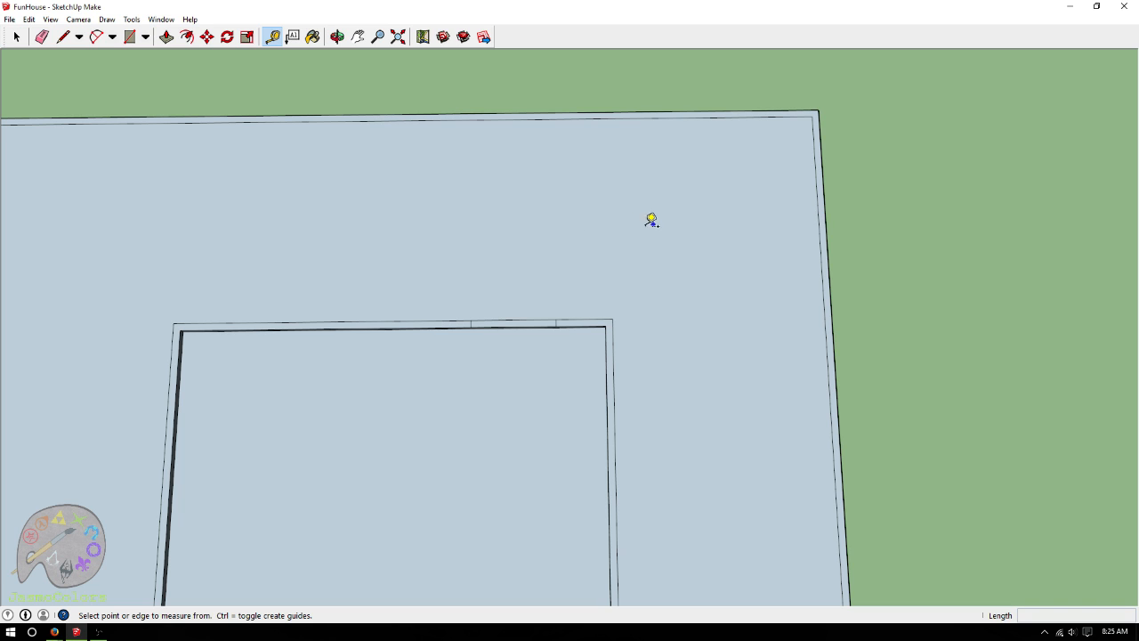
pyautogui.click(820, 239)
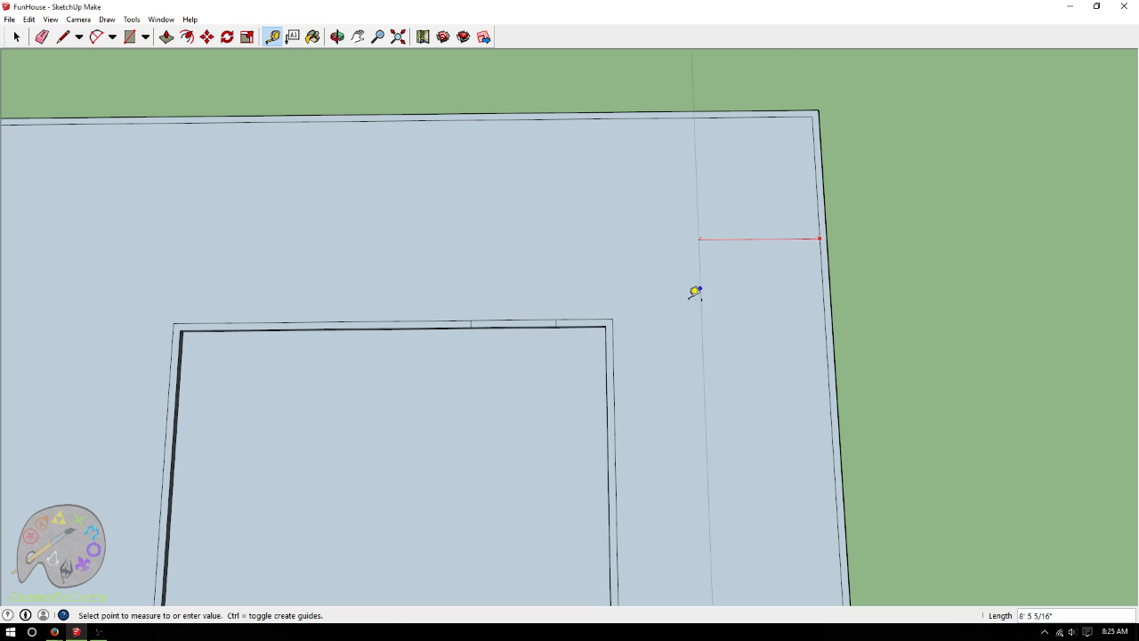
pyautogui.click(614, 325)
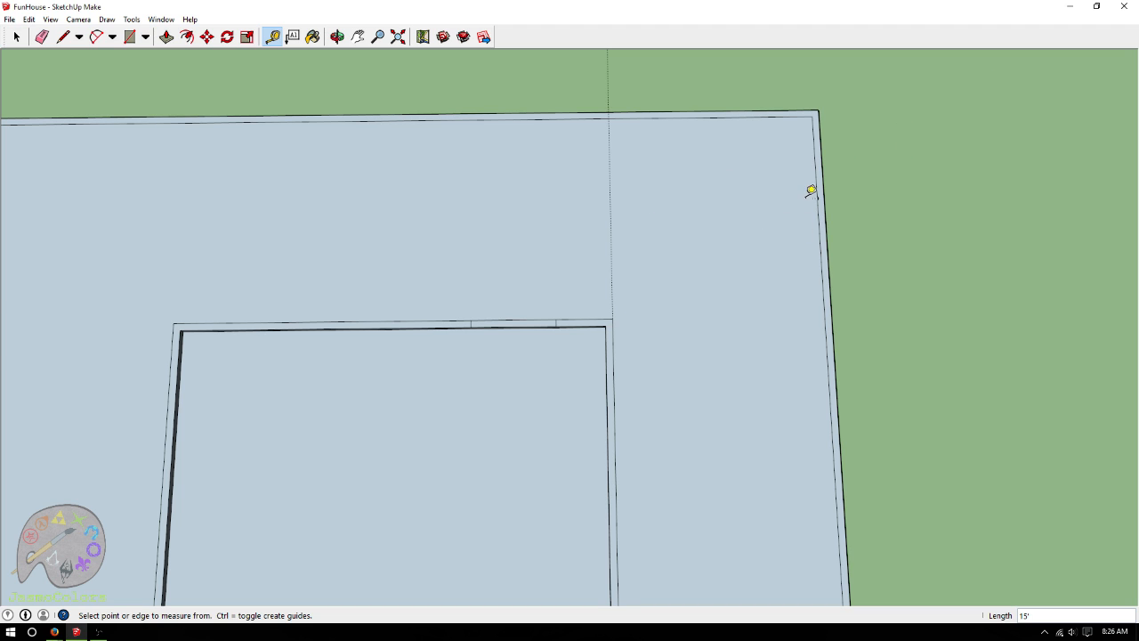
# Place a guide 2' in from the back outer wall's inner line and another 3' farther in
pyautogui.scroll(-2, 454, 320)
pyautogui.scroll(3, 861, 116)
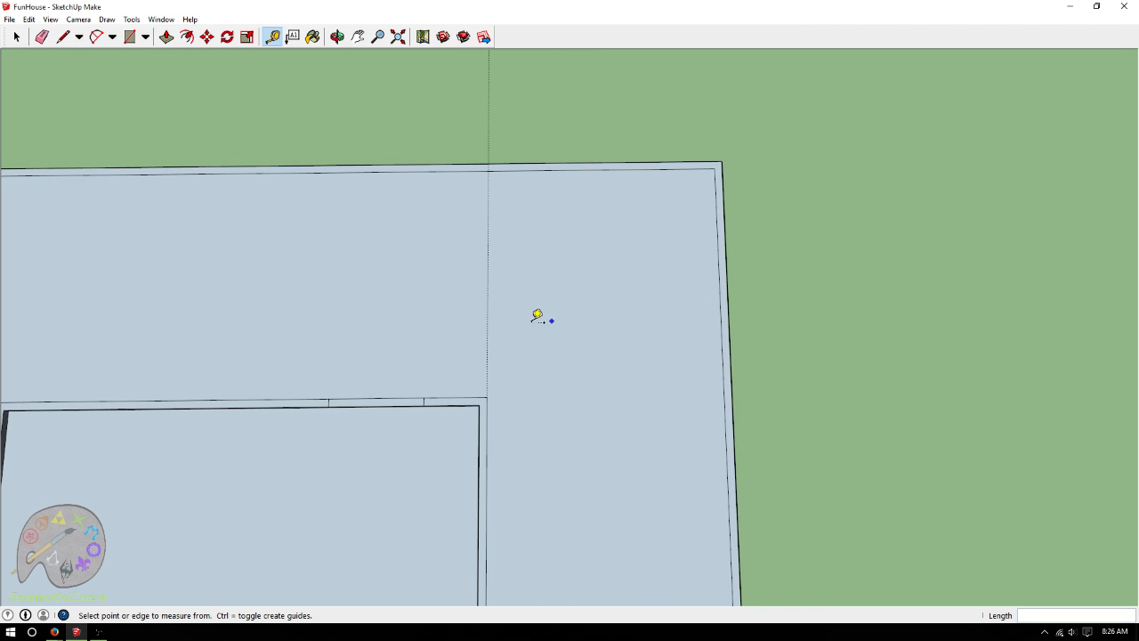
pyautogui.scroll(2, 537, 317)
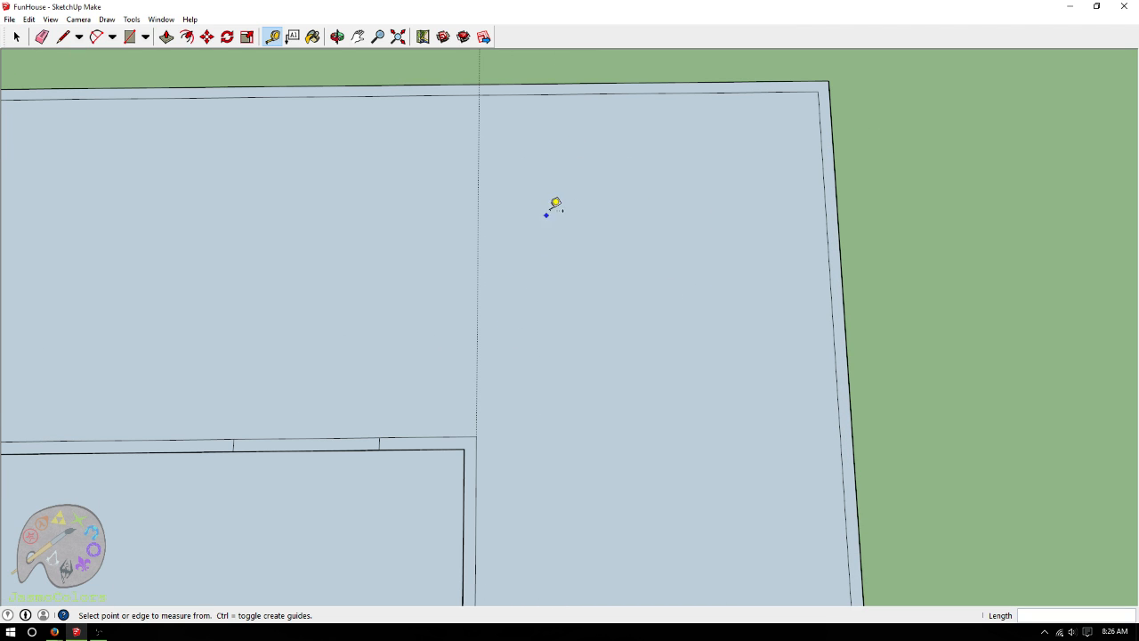
pyautogui.click(575, 94)
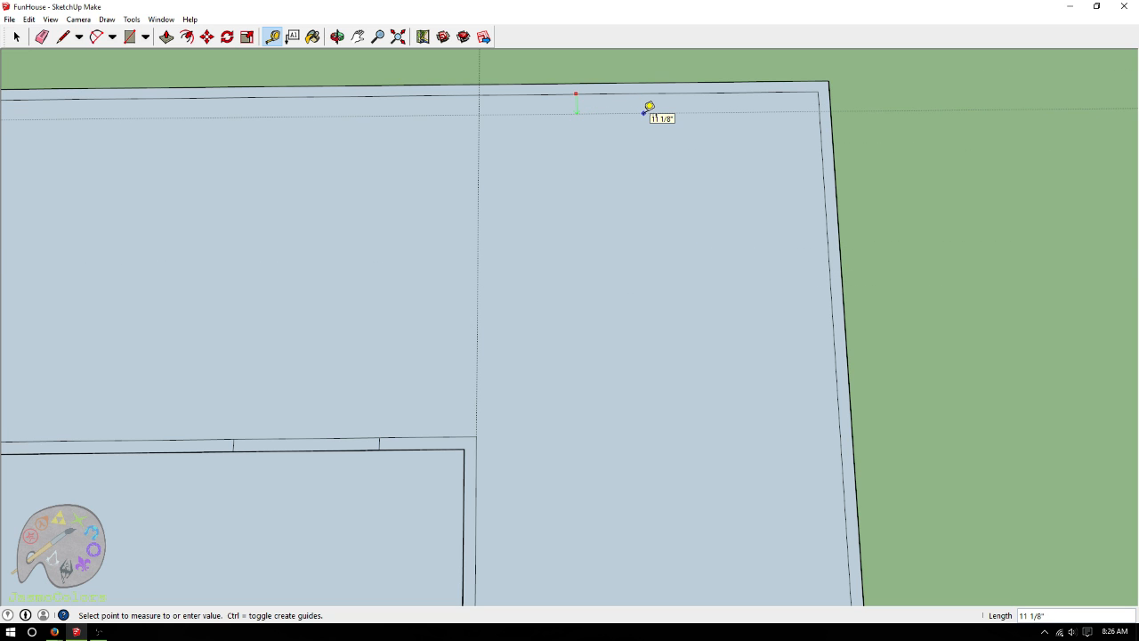
pyautogui.write("2'")
pyautogui.press('Return')
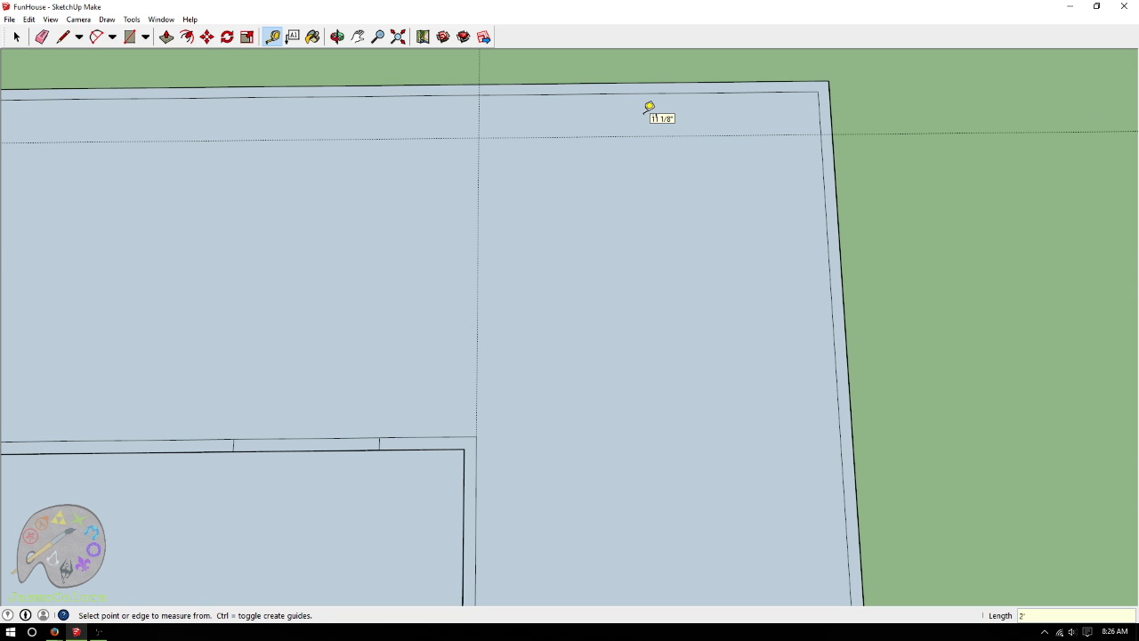
pyautogui.click(654, 136)
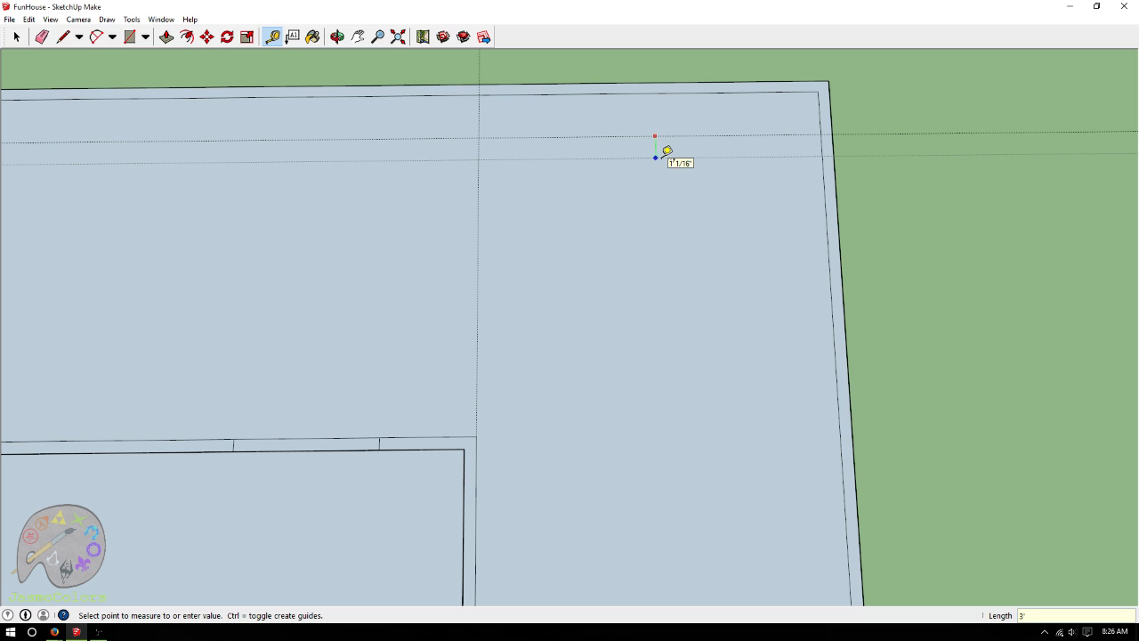
pyautogui.press('Return')
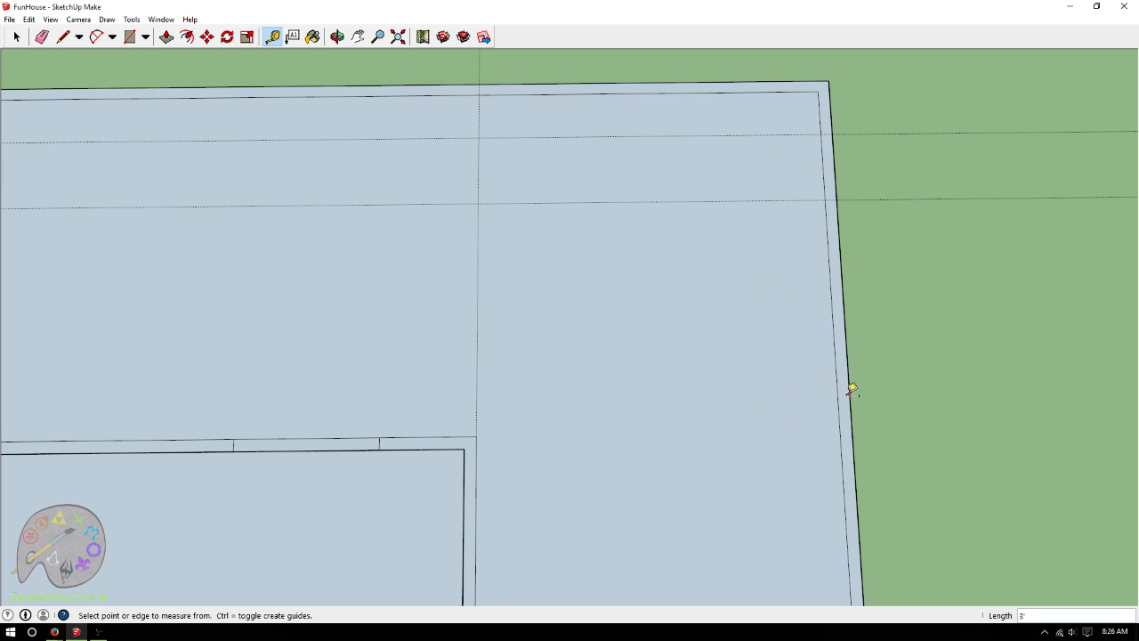
# Place a third parallel guide 2' farther in from the second guide along the back wall
pyautogui.scroll(-1, 852, 388)
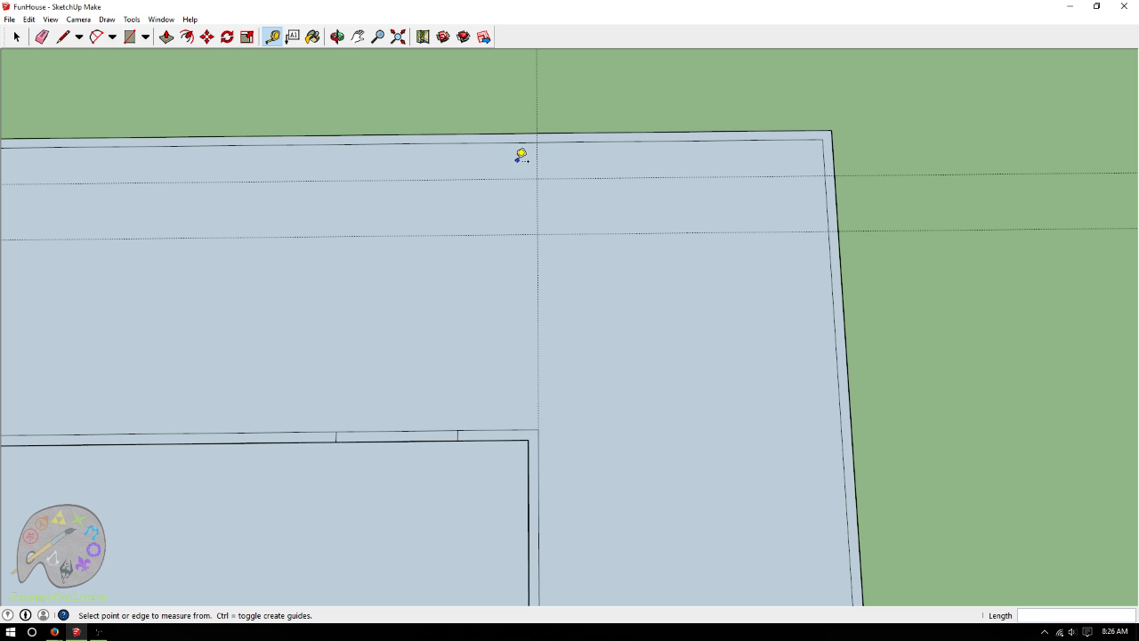
pyautogui.scroll(2, 593, 252)
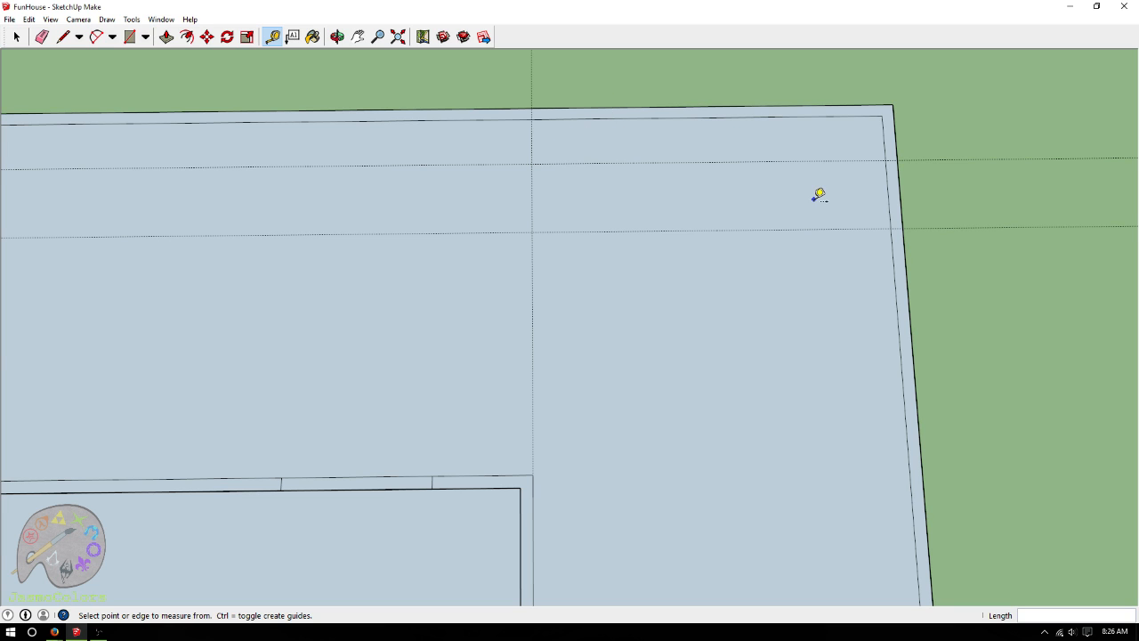
pyautogui.click(679, 231)
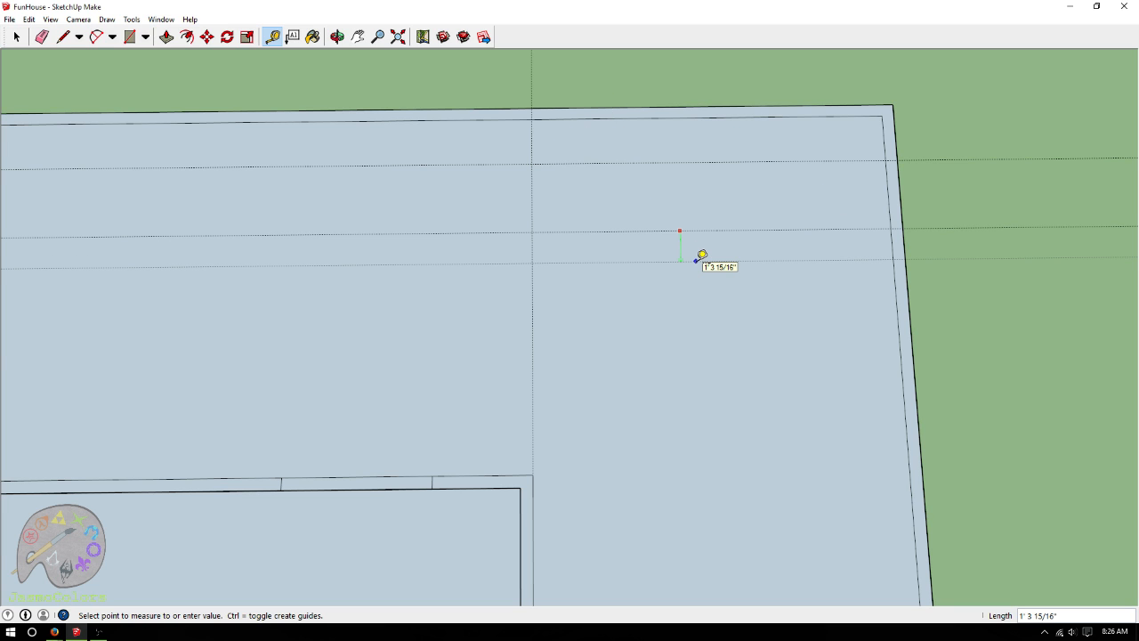
pyautogui.write("2'")
pyautogui.press('Return')
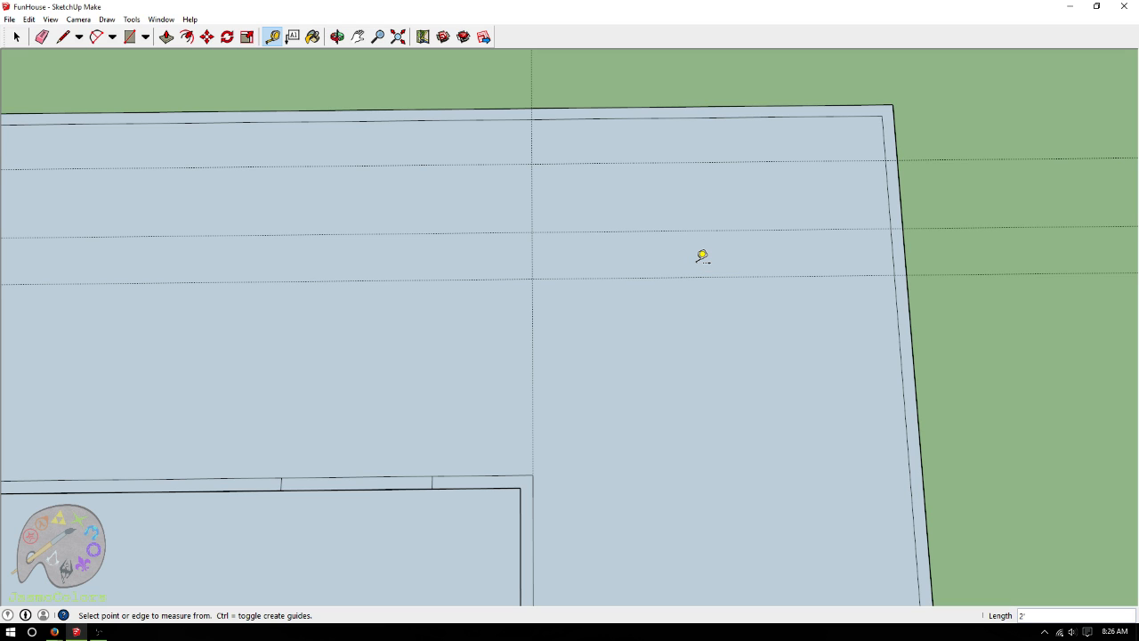
# Place a guide 7.5' from the 15' guide toward the right outer wall, centring it in the back corner area
pyautogui.click(531, 196)
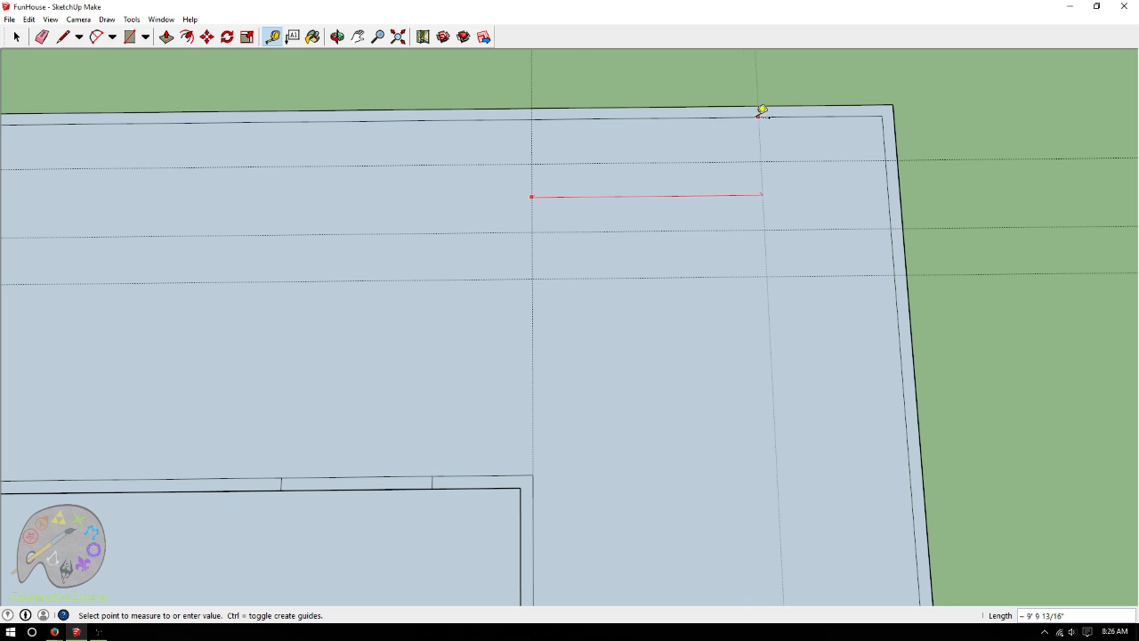
pyautogui.write('7')
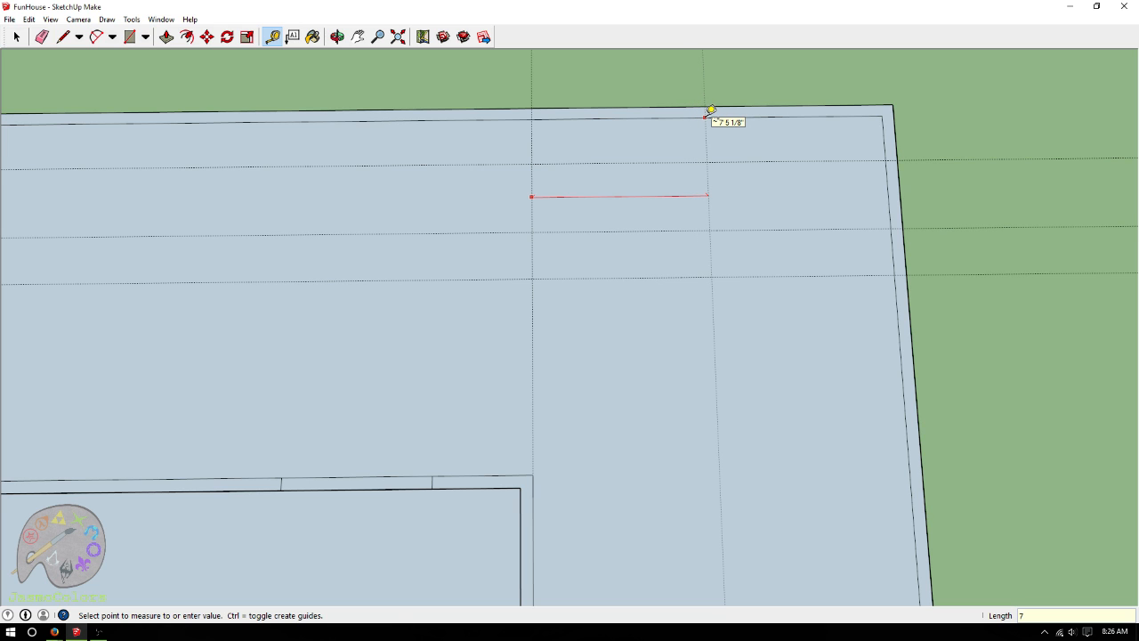
pyautogui.write(".5'")
pyautogui.press('Return')
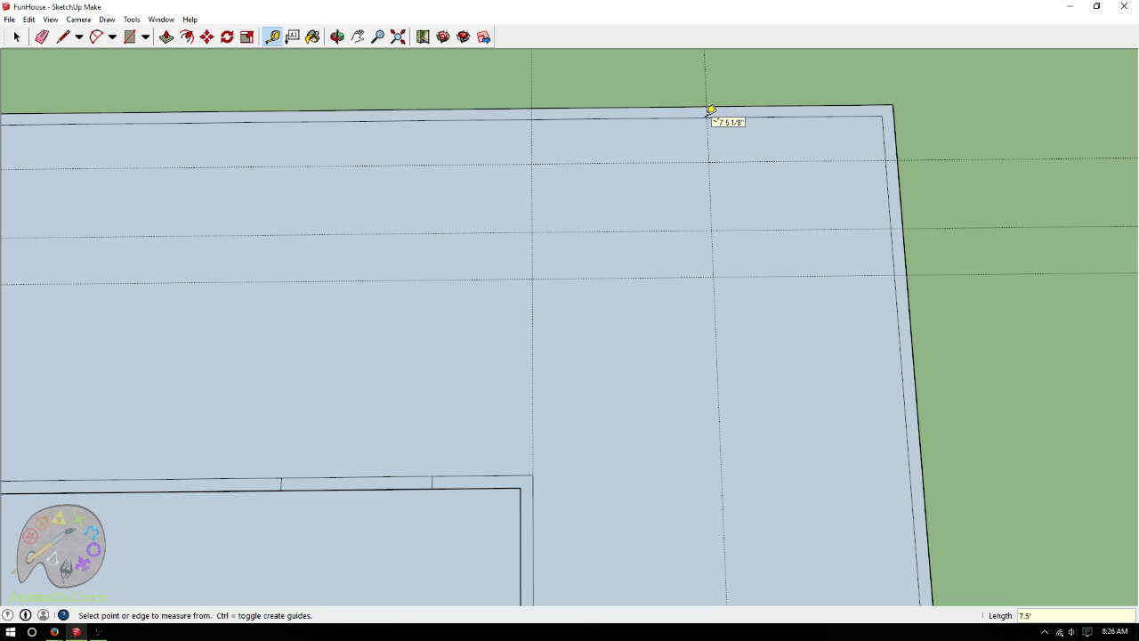
# Place a guide 3' from the corner area's centre guide toward the right outer wall
pyautogui.scroll(3, 801, 249)
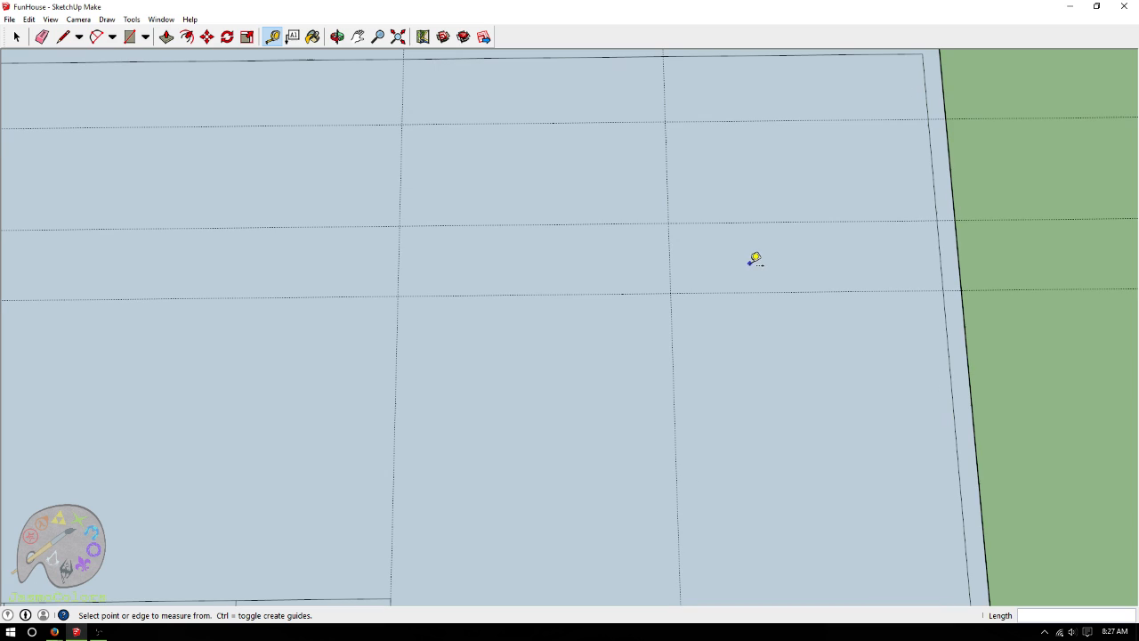
pyautogui.click(669, 260)
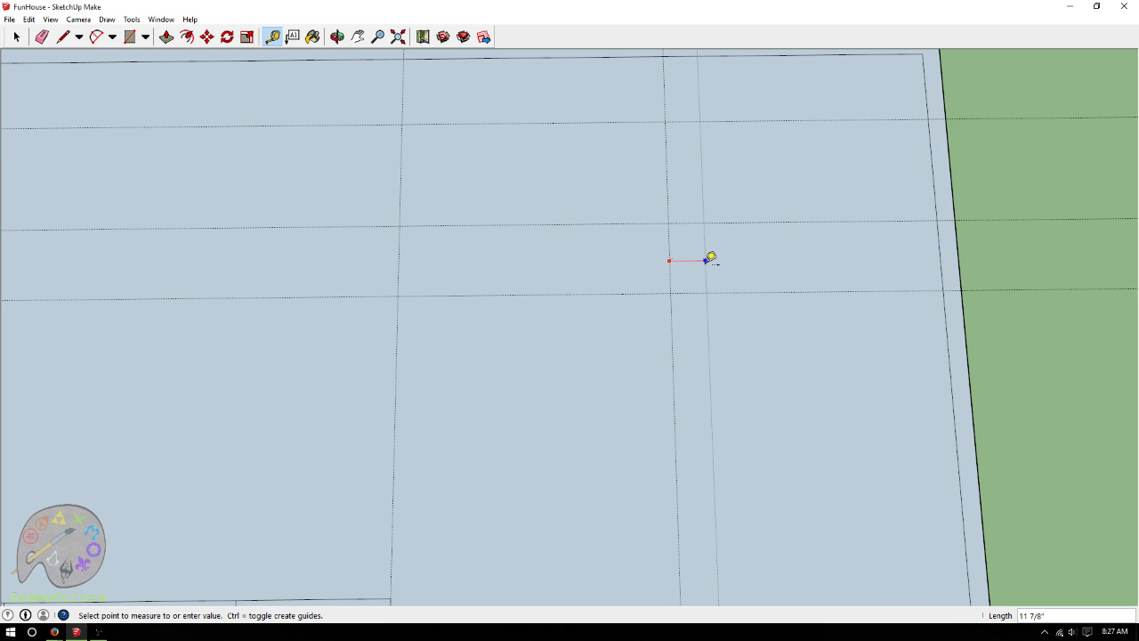
pyautogui.write("3'")
pyautogui.press('Return')
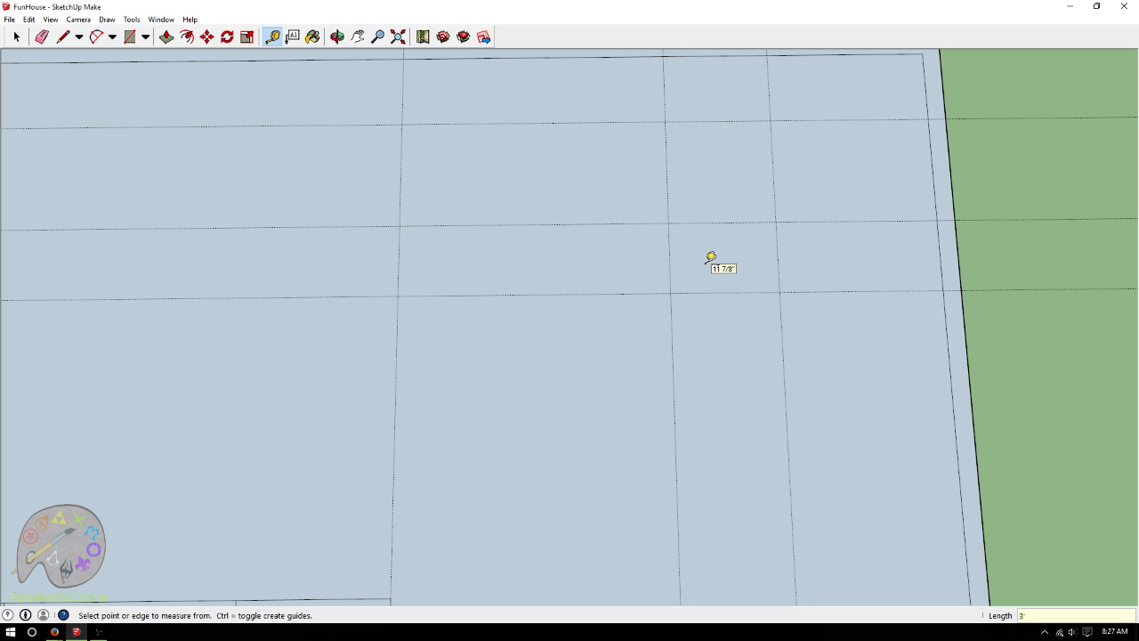
# Try to place a guide 6' from the corner area's centre guide, away from the right outer wall
pyautogui.click(671, 255)
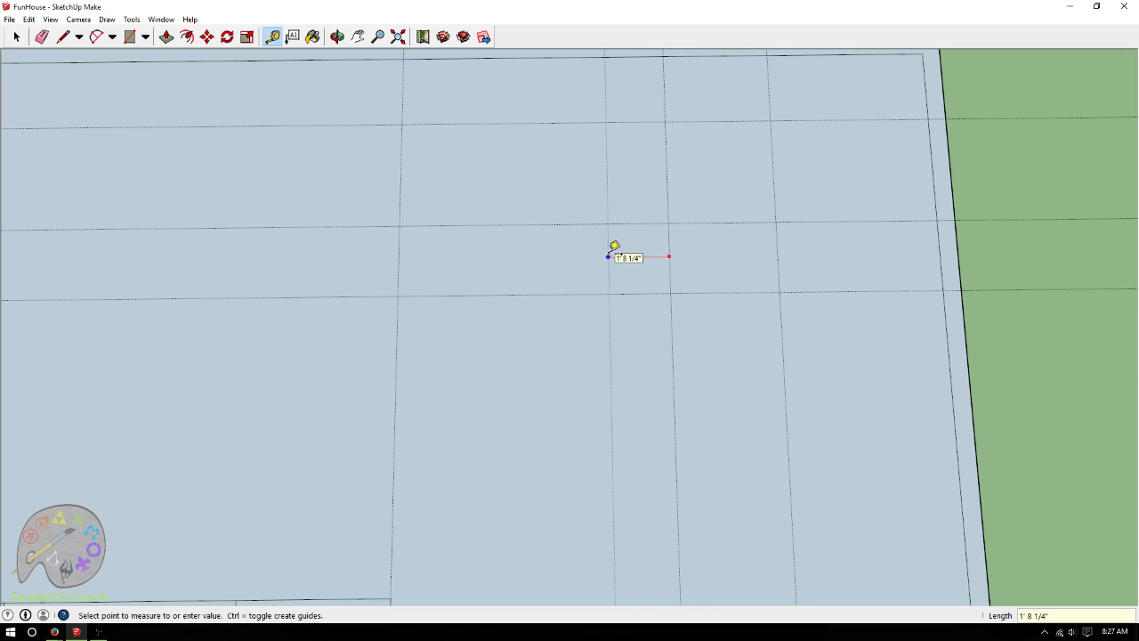
pyautogui.write("6'")
pyautogui.press('Return')
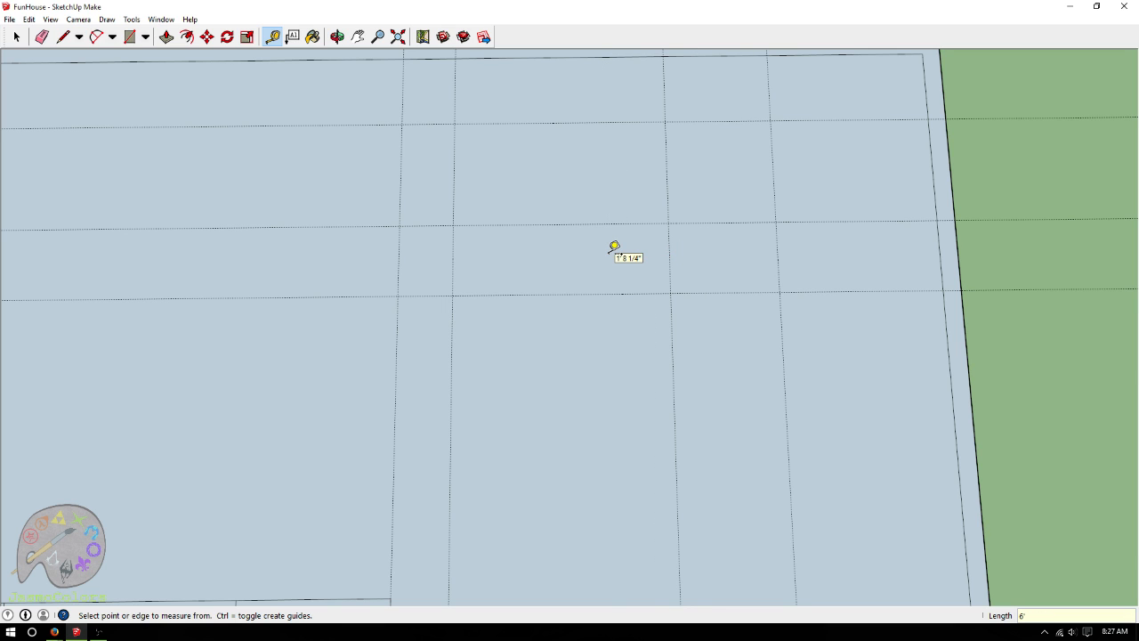
# Place a guide 3' from the corner area's centre guide, away from the right outer wall
pyautogui.click(669, 256)
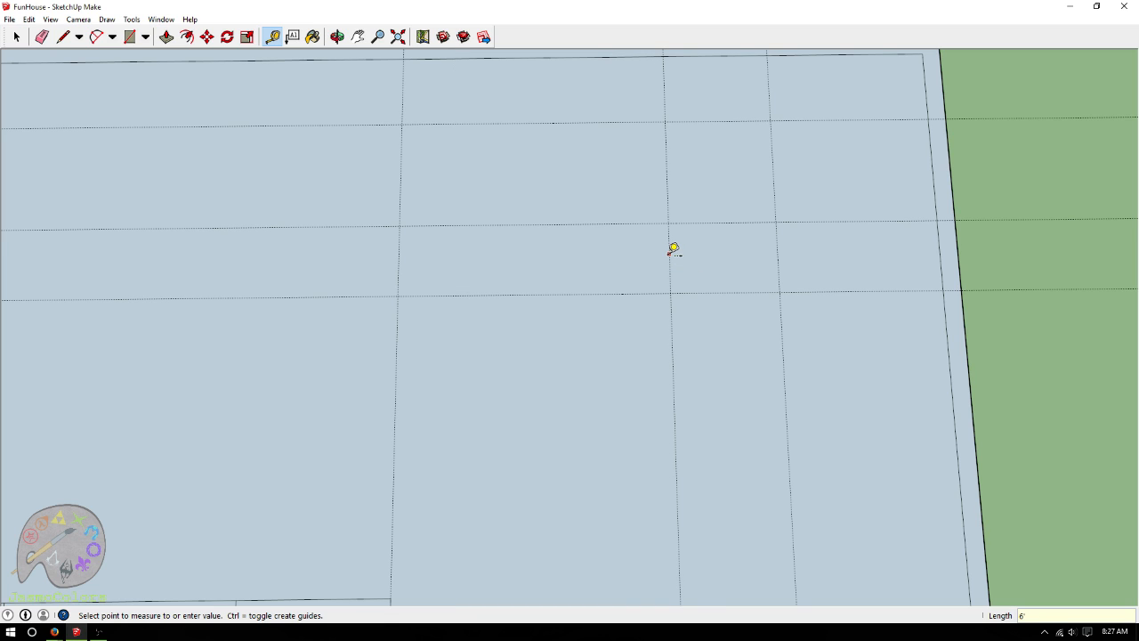
pyautogui.write("3'")
pyautogui.press('Return')
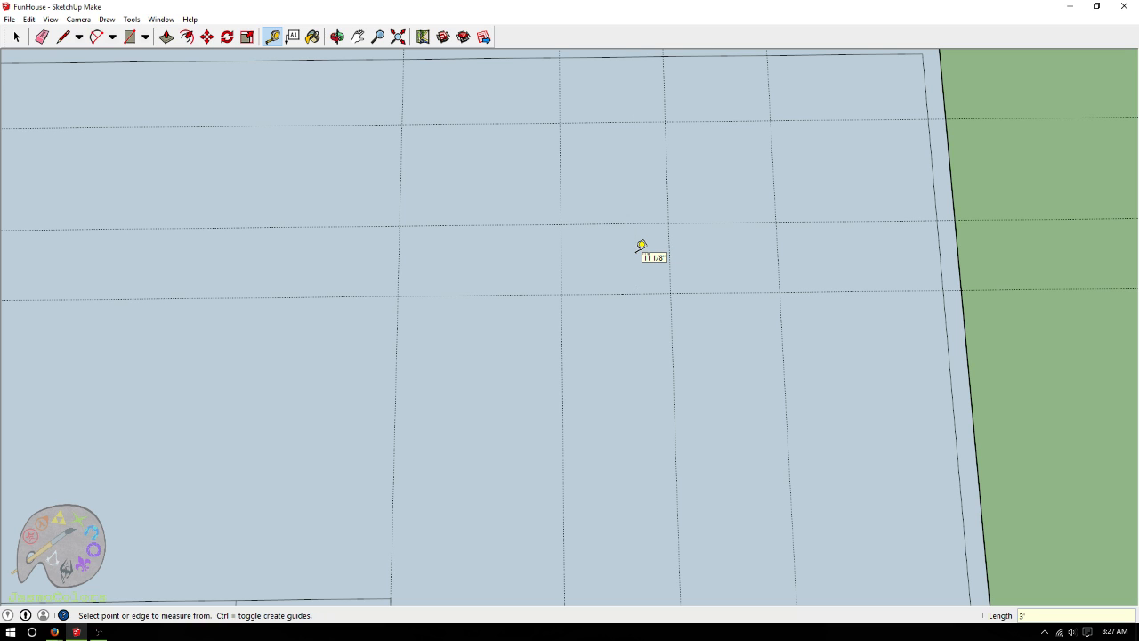
# Replace the 3' guides with guides 3.5' to either side of the corner area's centre guide
pyautogui.scroll(-3, 641, 247)
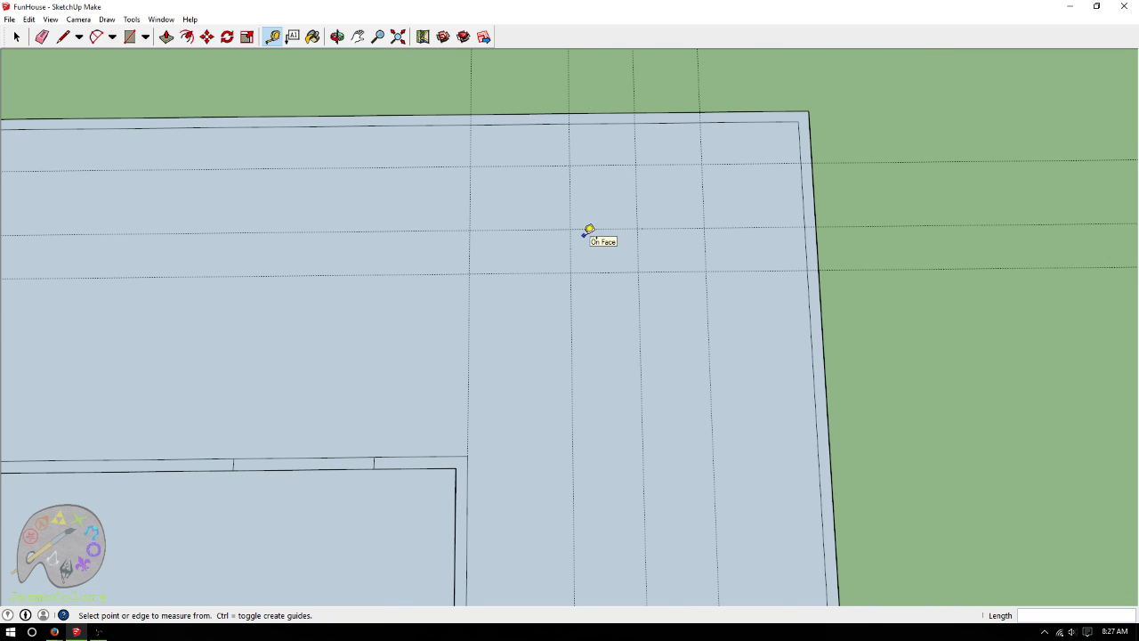
pyautogui.scroll(-1, 871, 248)
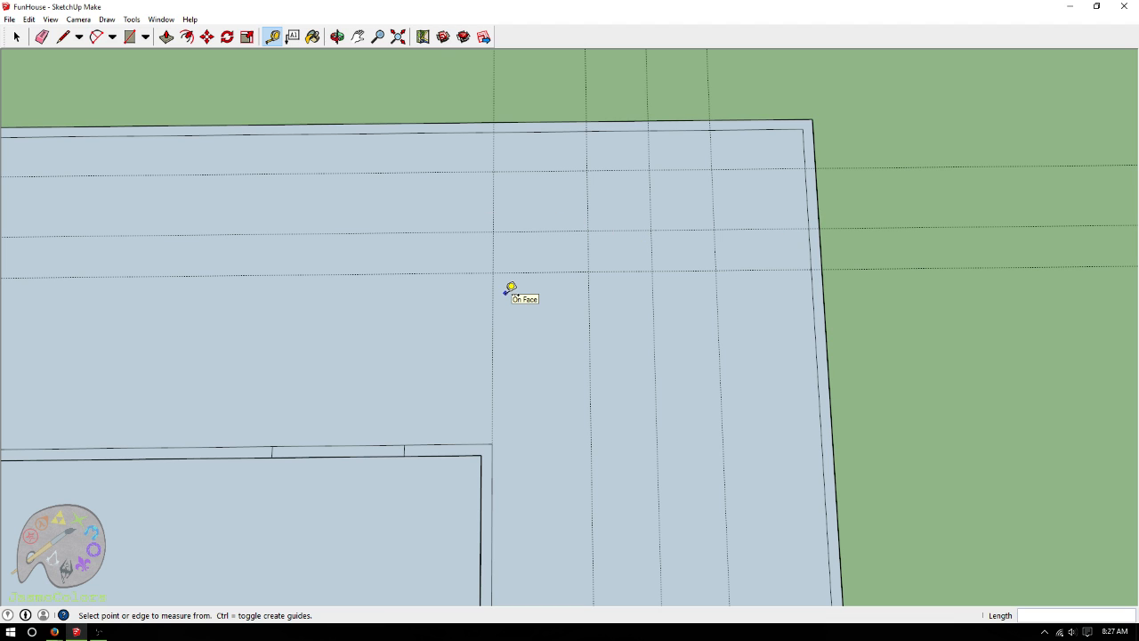
pyautogui.scroll(1, 623, 261)
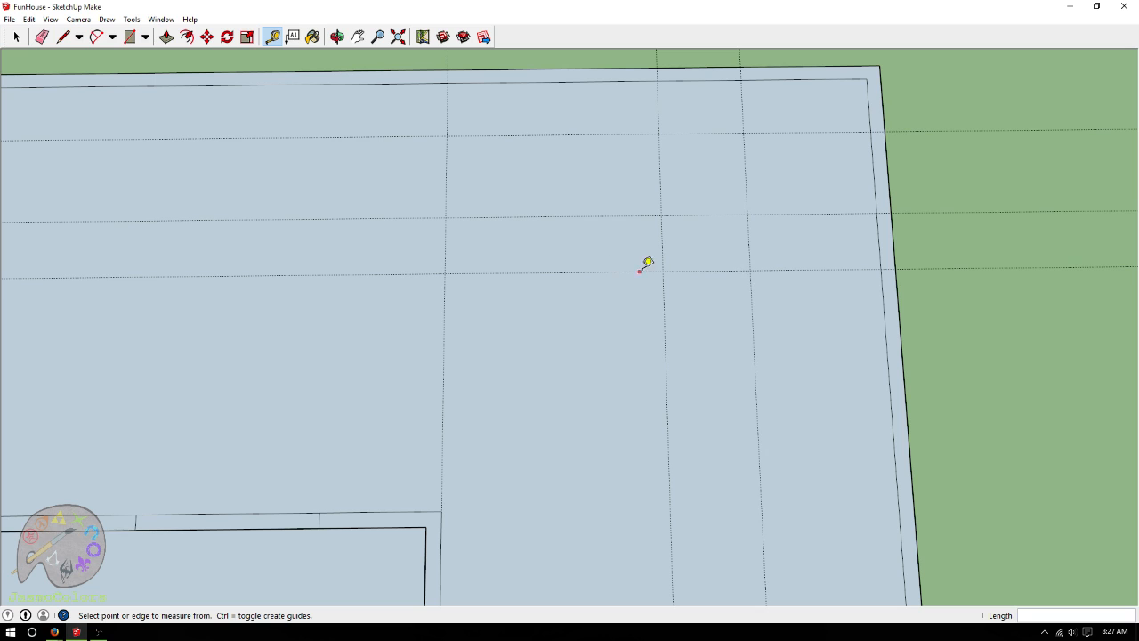
pyautogui.click(661, 242)
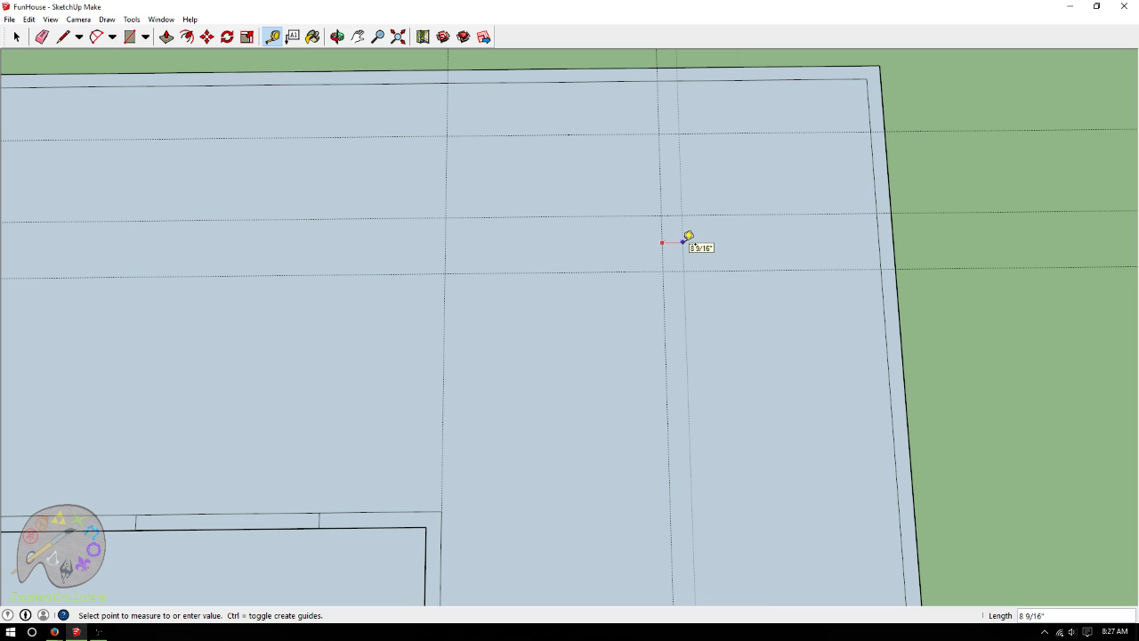
pyautogui.write("3.5'")
pyautogui.press('Return')
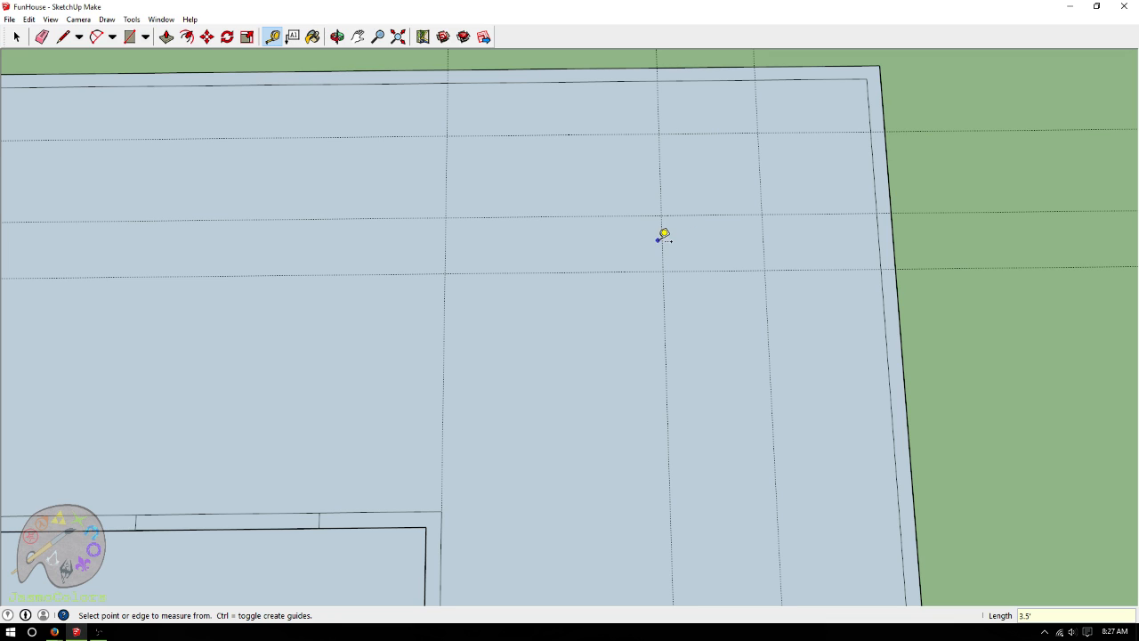
pyautogui.click(662, 239)
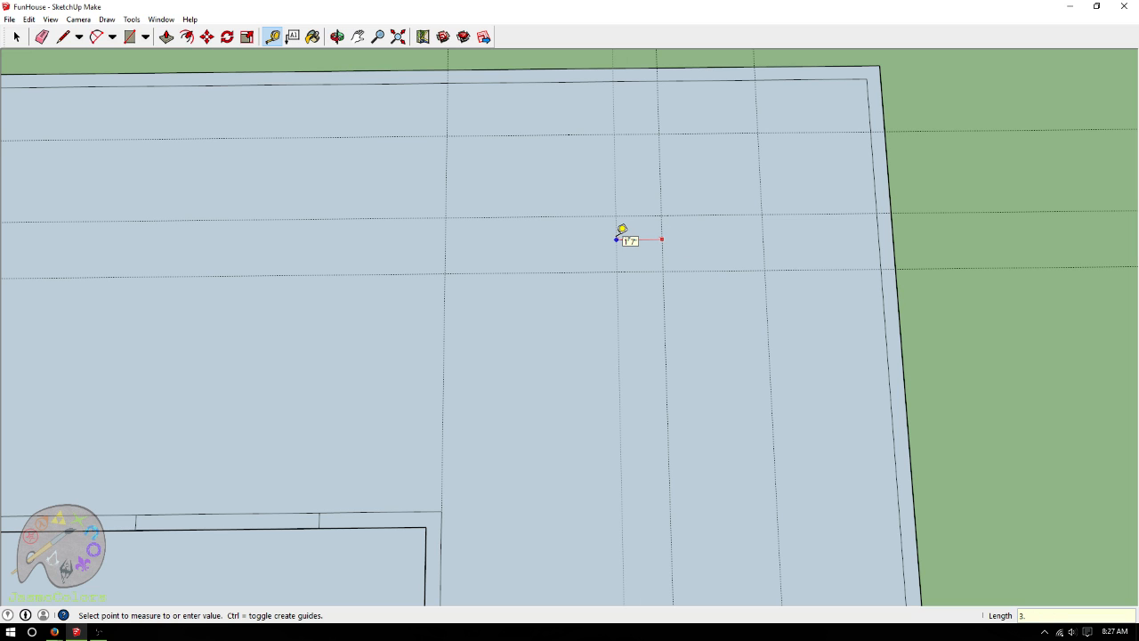
pyautogui.press('Return')
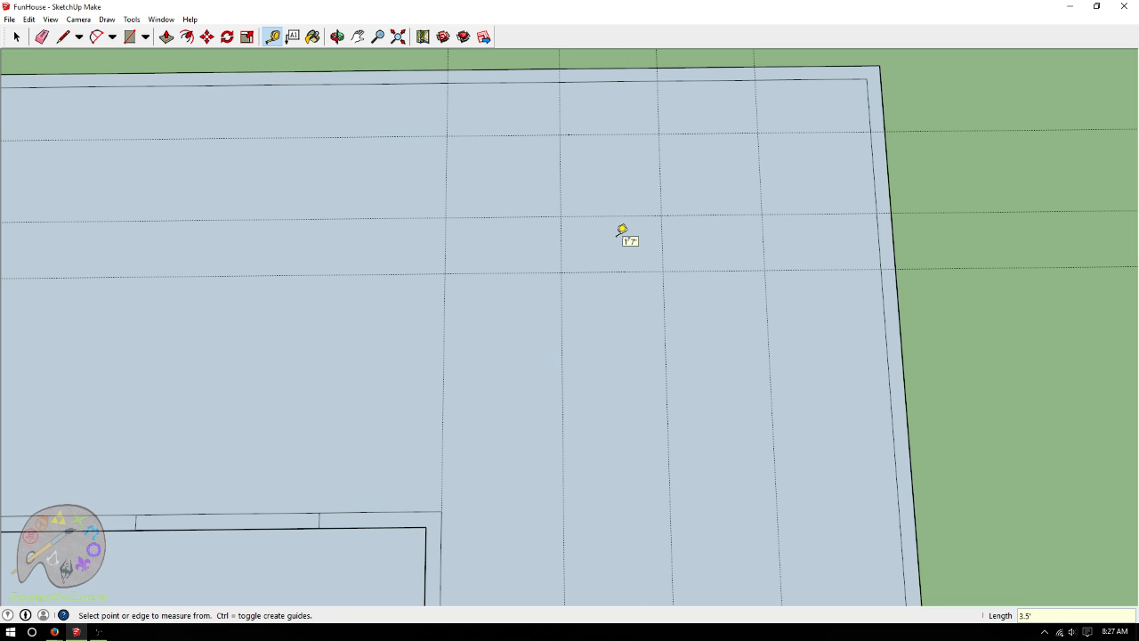
# Draw a 7' by 2' rectangle between the corner area's guides and a 15' by 2' rectangle along the back wall
pyautogui.click(129, 37)
pyautogui.click(560, 216)
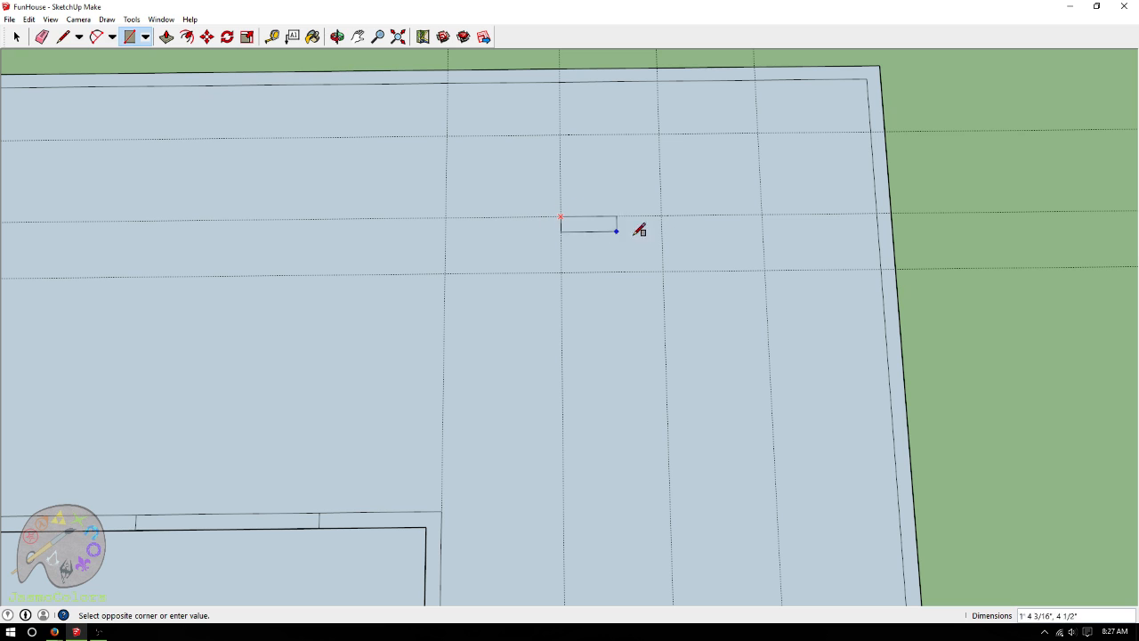
pyautogui.click(762, 270)
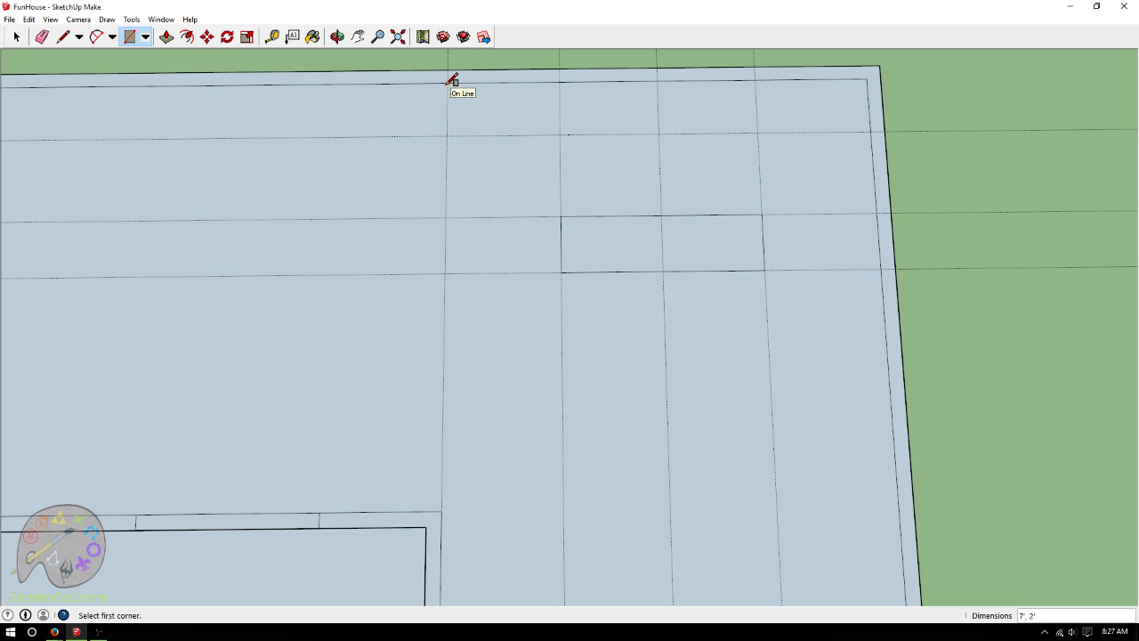
pyautogui.click(449, 82)
pyautogui.click(871, 132)
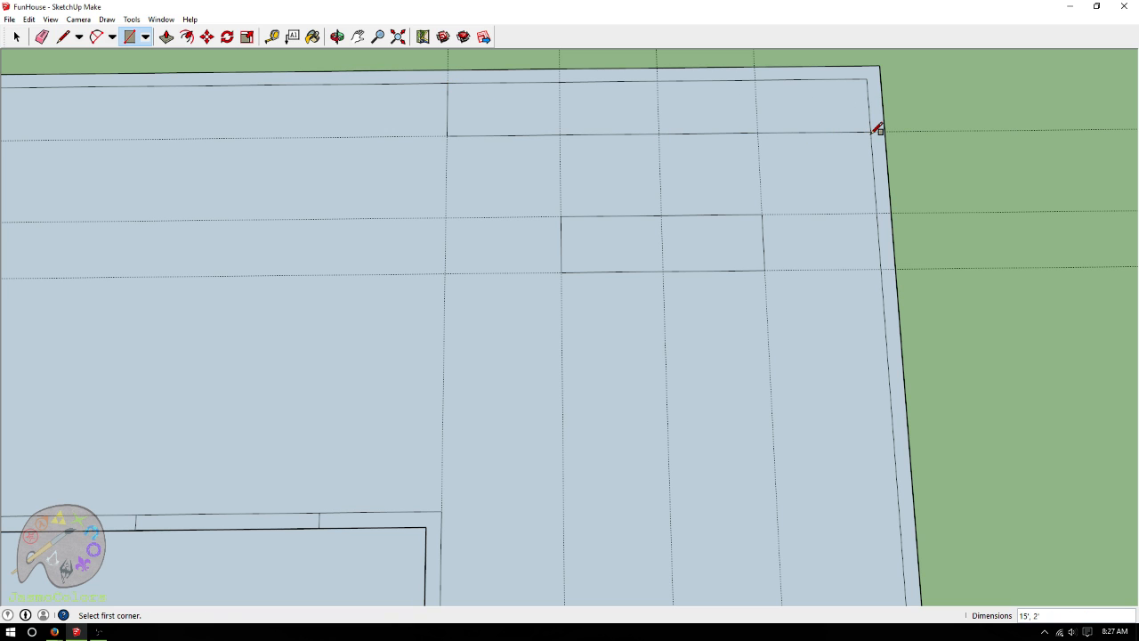
# Delete all the guides from the model
pyautogui.click(28, 19)
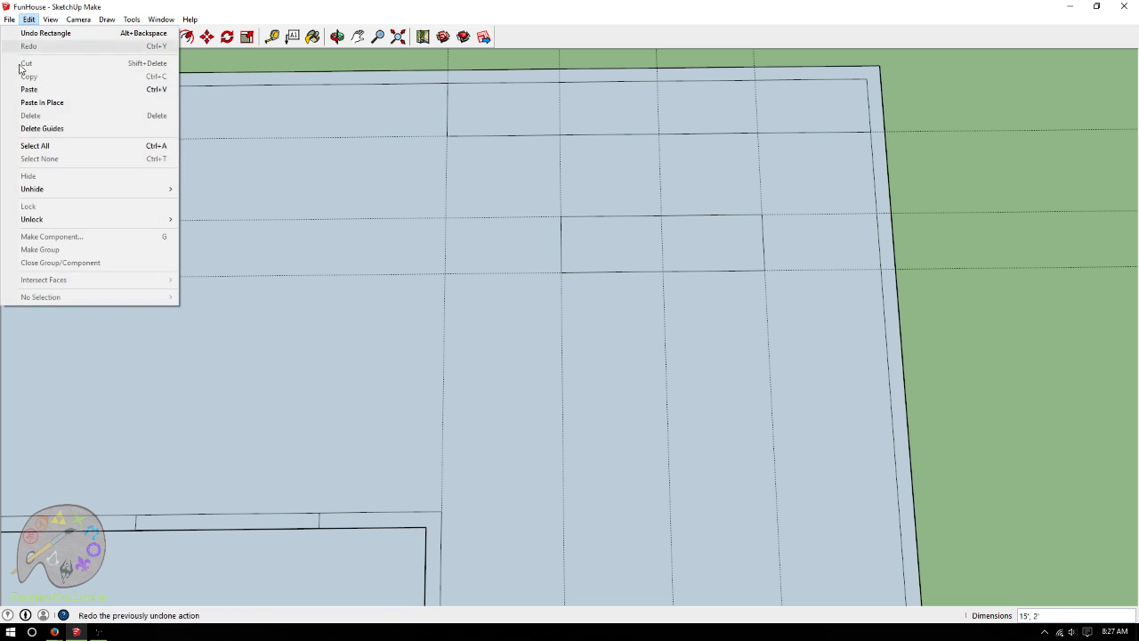
pyautogui.click(46, 126)
pyautogui.scroll(-3, 267, 185)
pyautogui.scroll(-2, 889, 173)
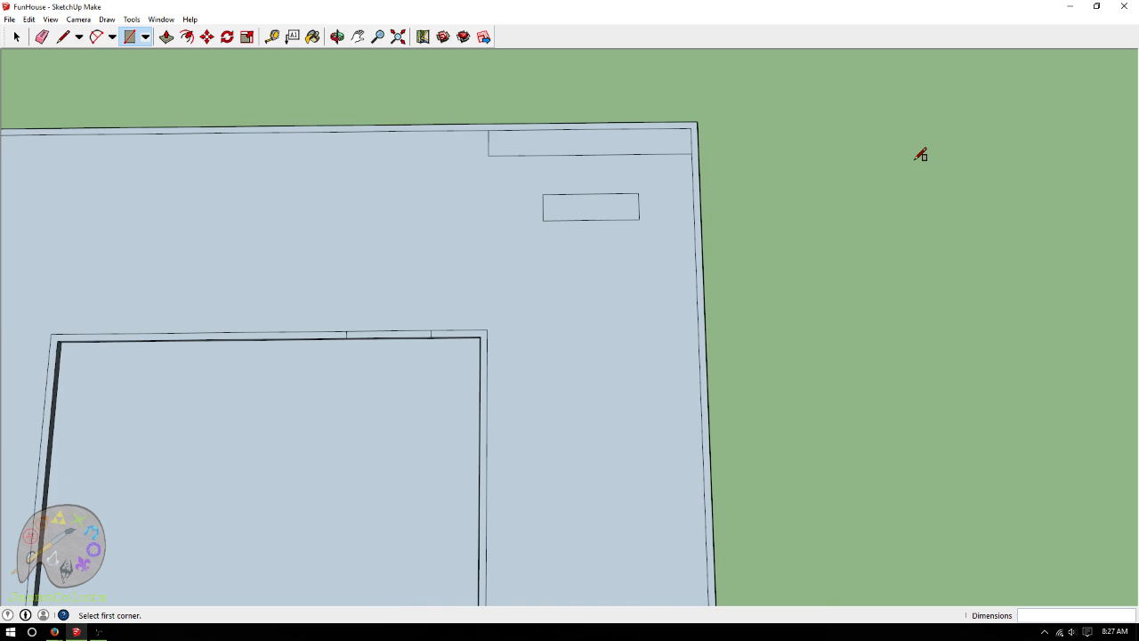
pyautogui.scroll(-3, 925, 153)
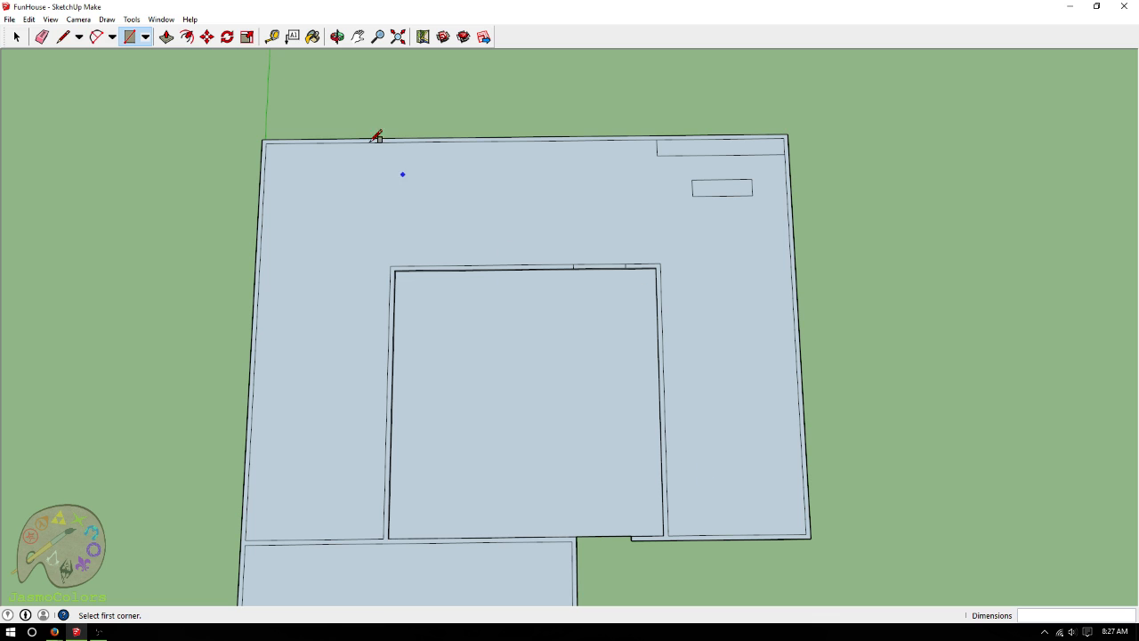
pyautogui.click(272, 36)
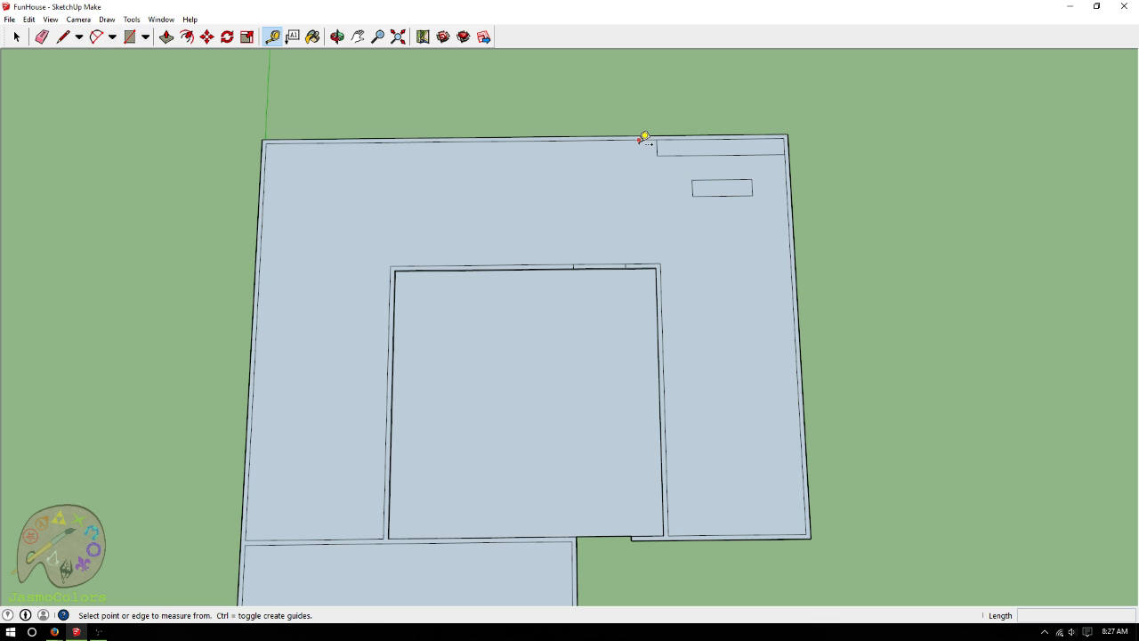
pyautogui.click(640, 139)
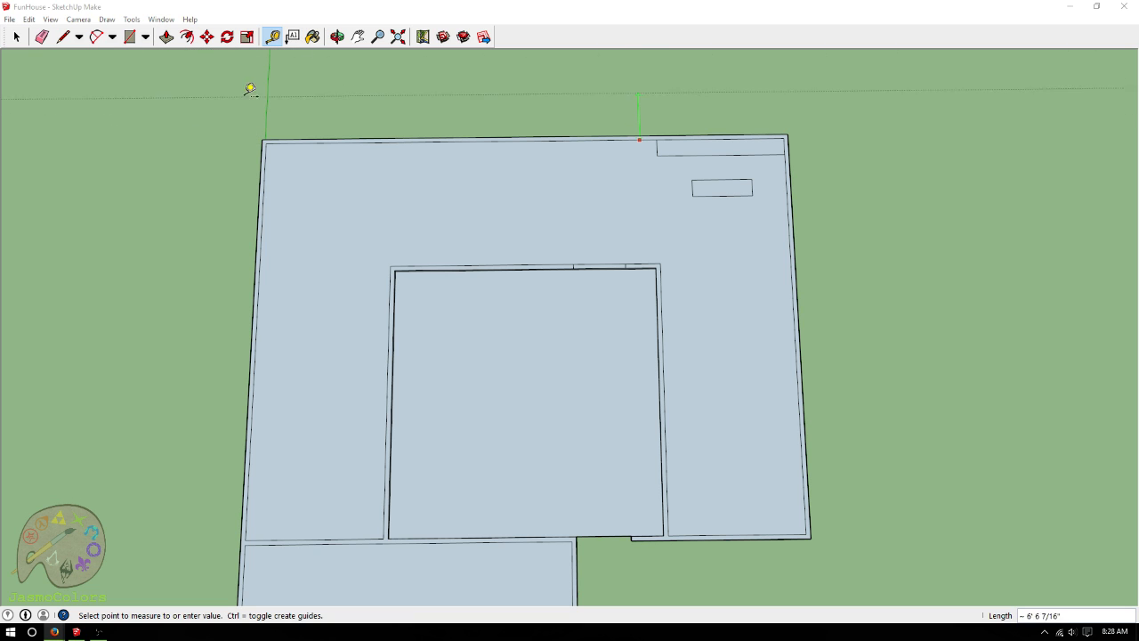
pyautogui.press('space')
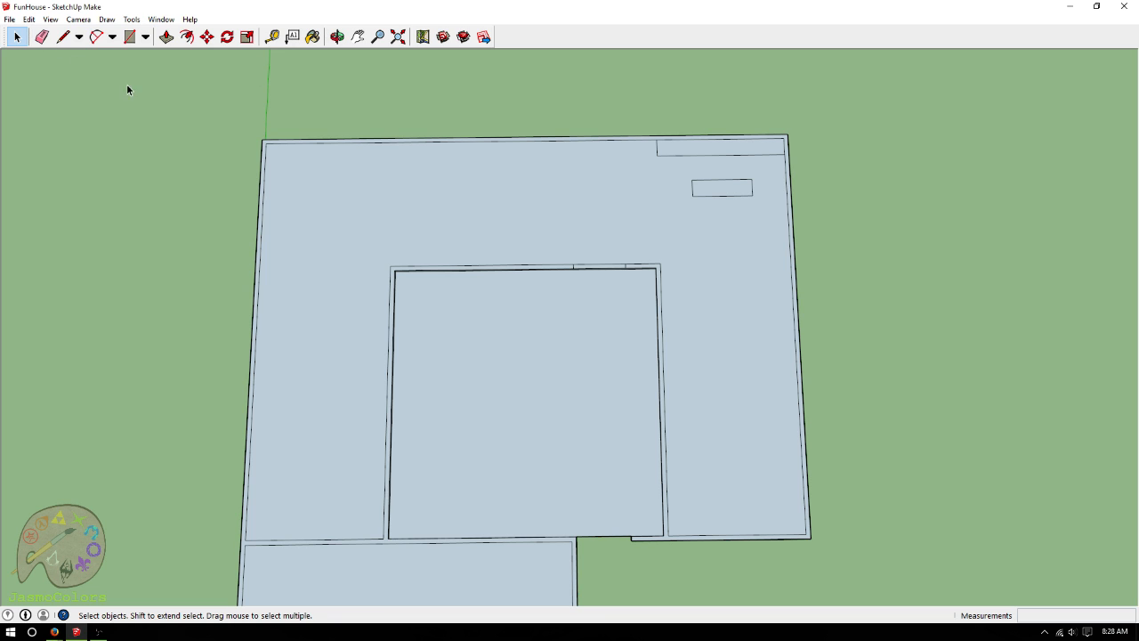
# Measure the area of the floor face that surrounds the inner room, then clear the selection
pyautogui.click(714, 247)
pyautogui.rightClick(715, 248)
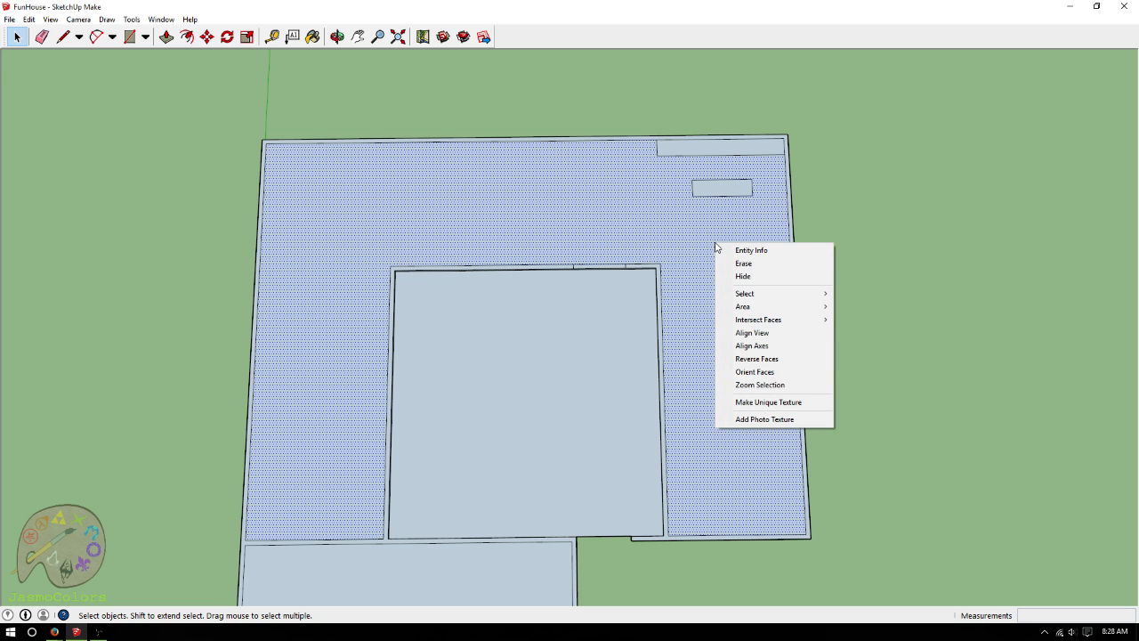
pyautogui.moveTo(820, 311)
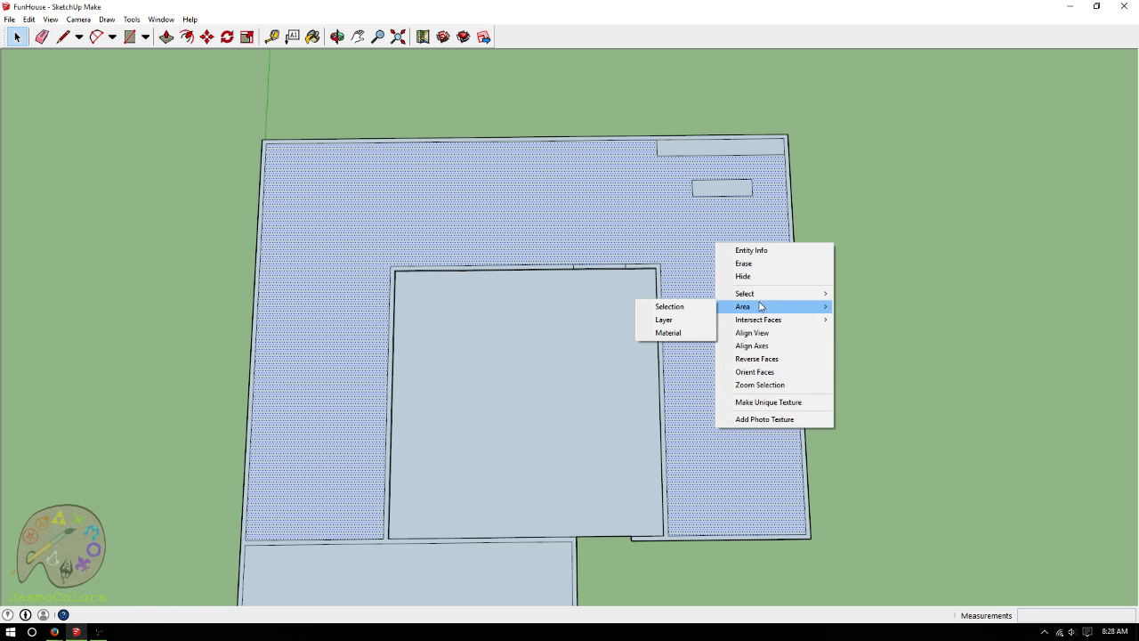
pyautogui.click(667, 306)
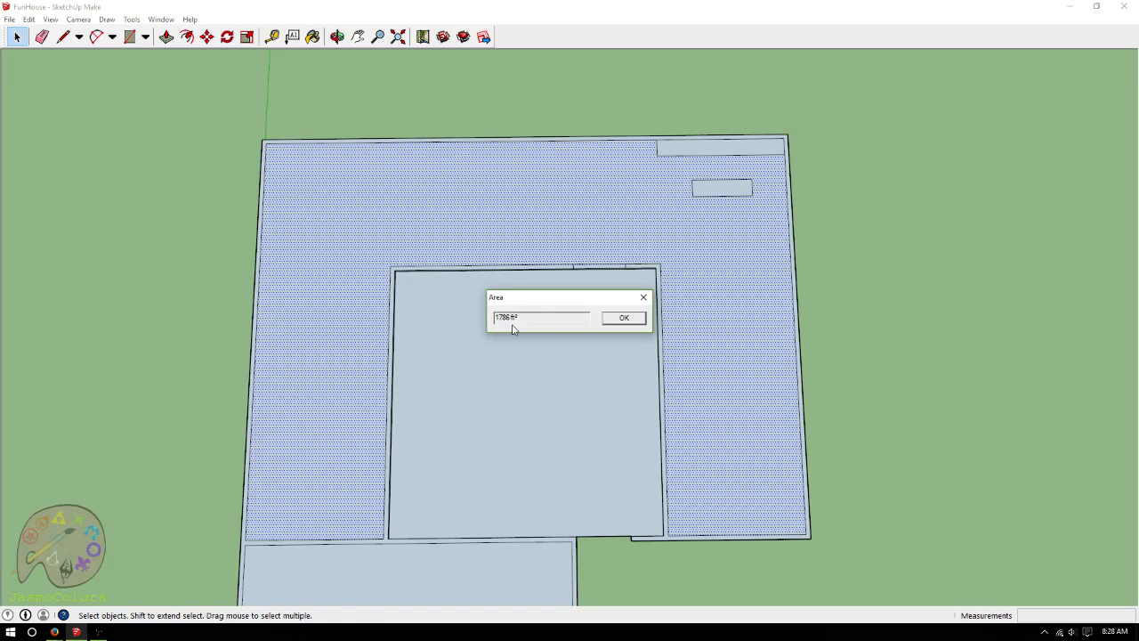
pyautogui.moveTo(521, 317); pyautogui.dragTo(495, 317)
pyautogui.click(624, 319)
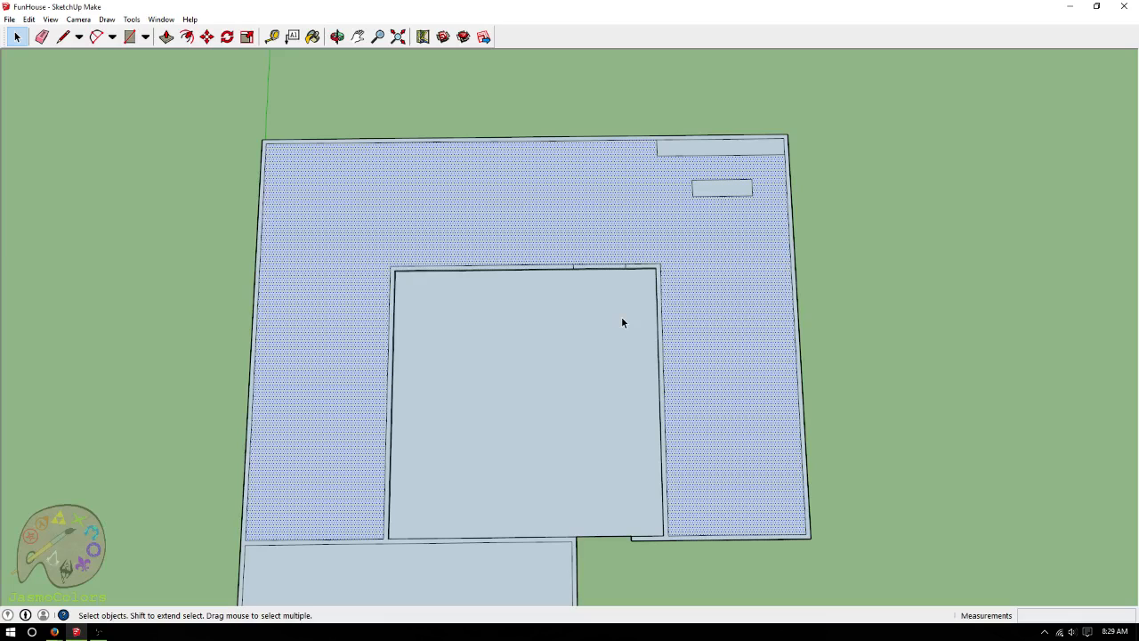
pyautogui.click(968, 400)
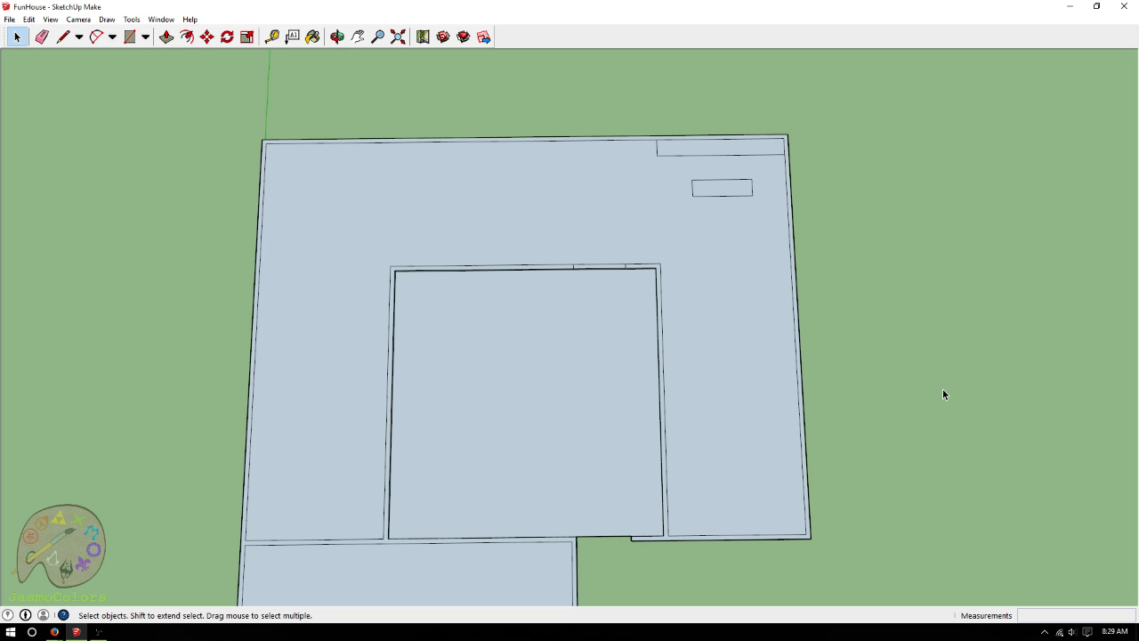
# Push/Pull the wall outline face up 9' to raise the walls, leaving the marked openings unraised
pyautogui.scroll(3, 937, 382)
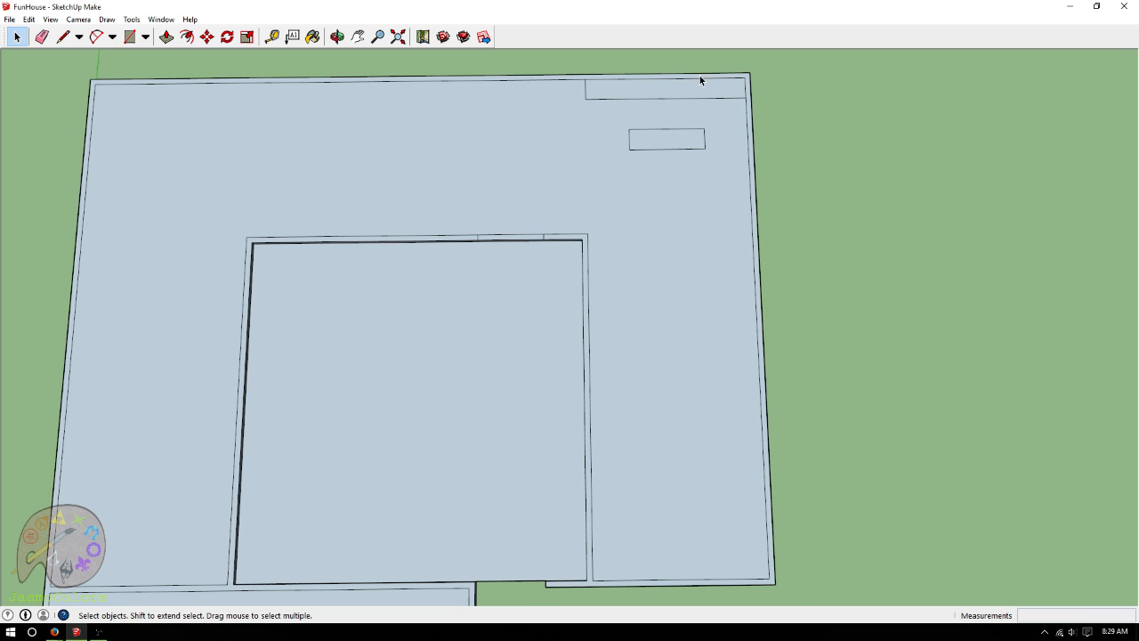
pyautogui.scroll(2, 702, 79)
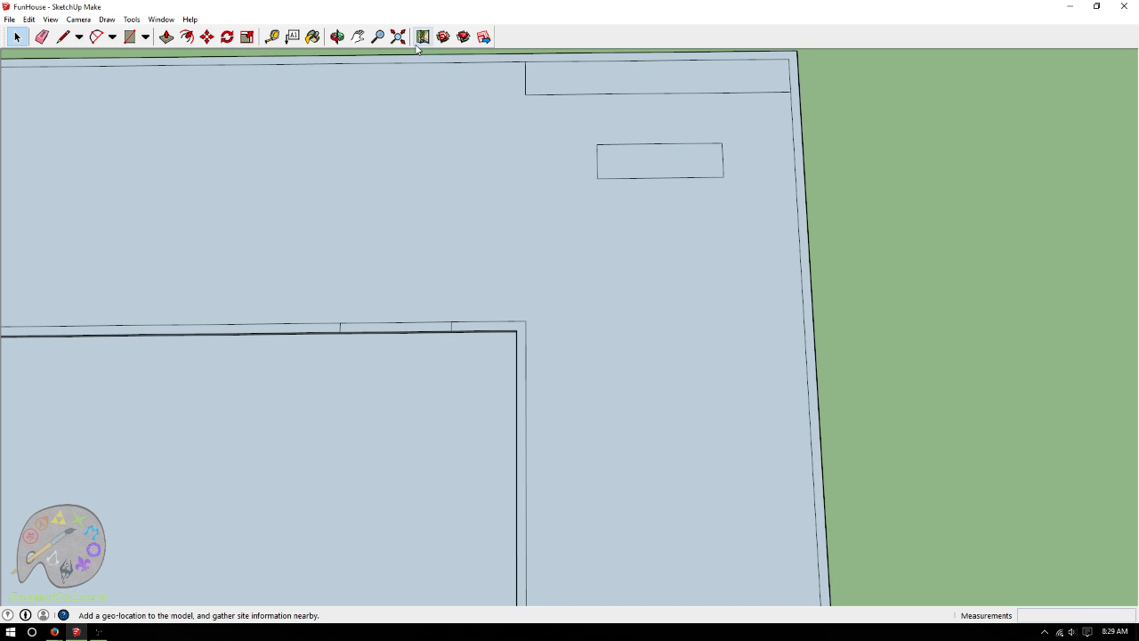
pyautogui.scroll(-2, 851, 163)
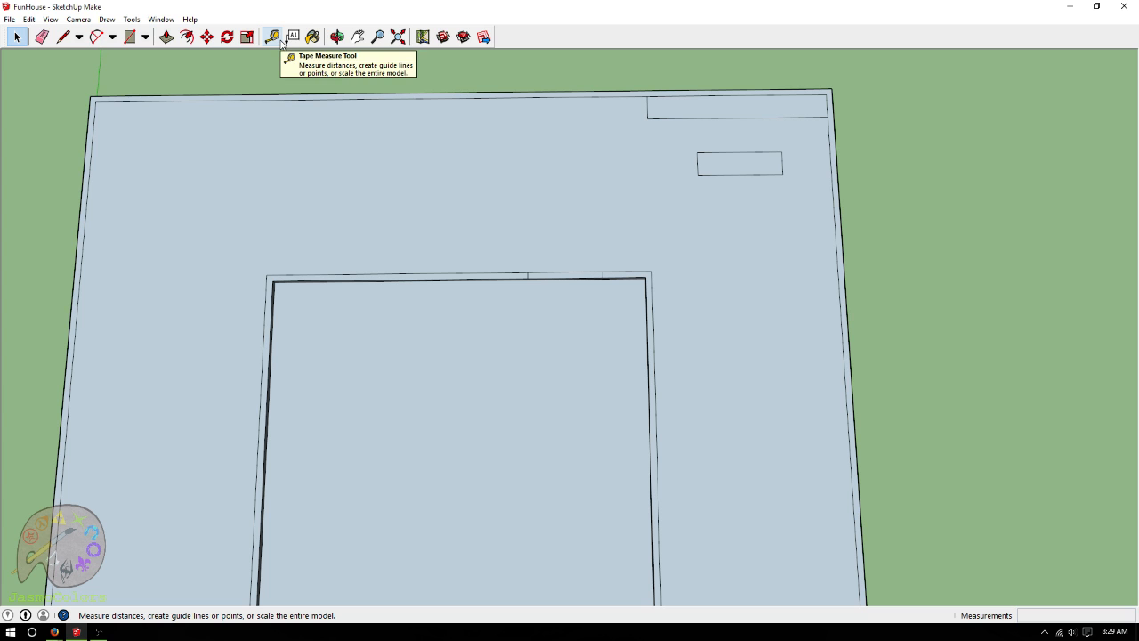
pyautogui.click(167, 37)
pyautogui.scroll(-2, 485, 79)
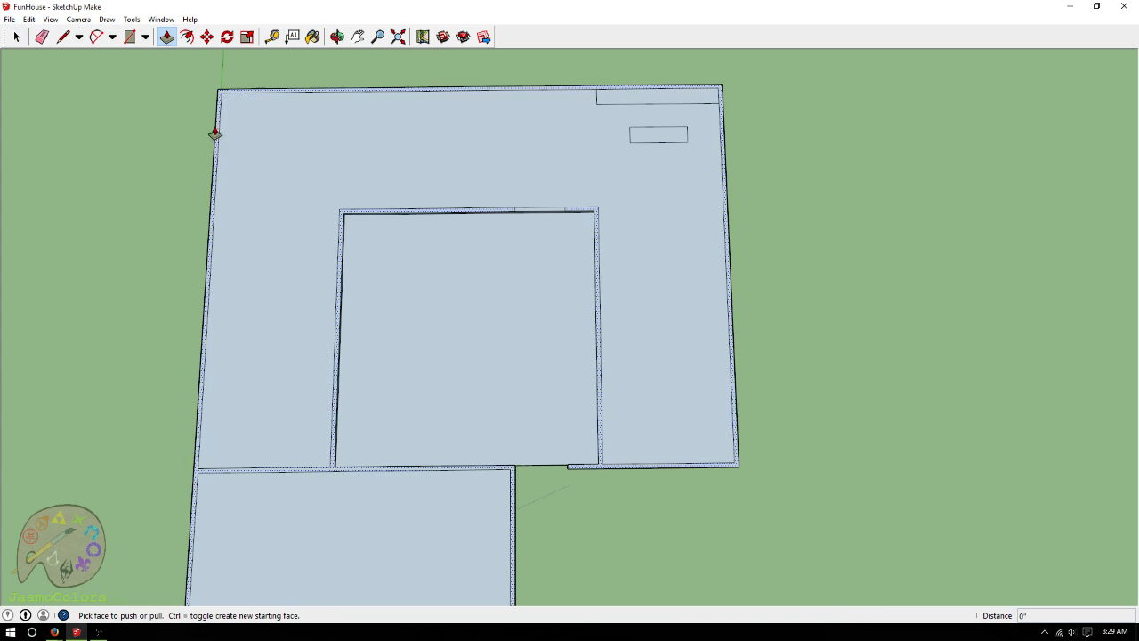
pyautogui.click(216, 129)
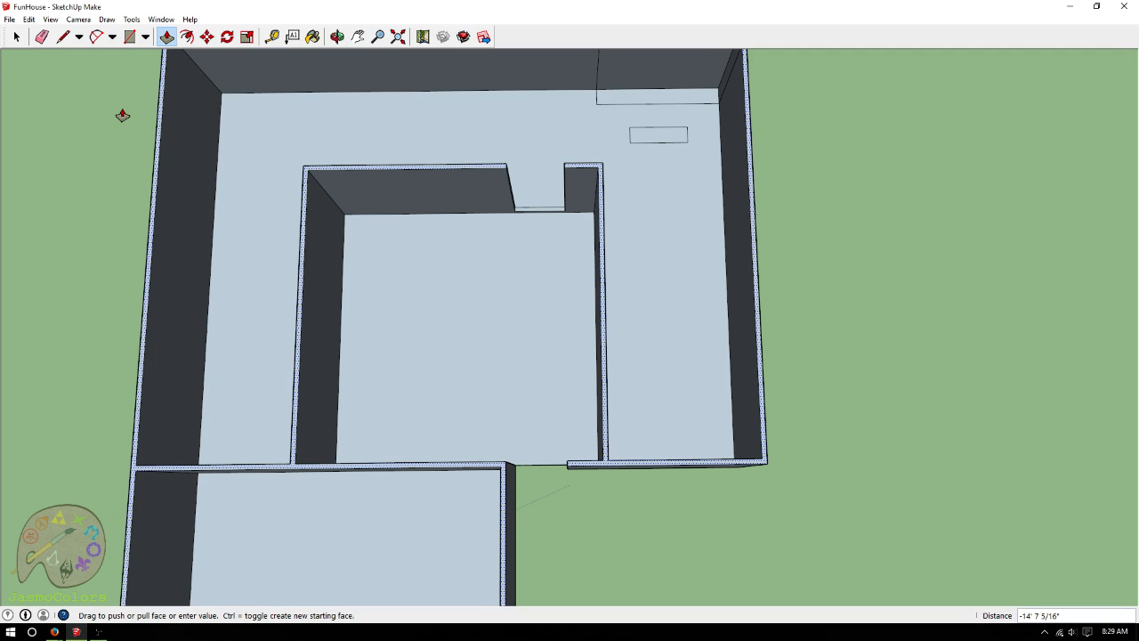
pyautogui.write('9')
pyautogui.press('Escape')
# Delete the two stray vertical edges on the inside faces of the outer walls at the back corner area
pyautogui.click(337, 36)
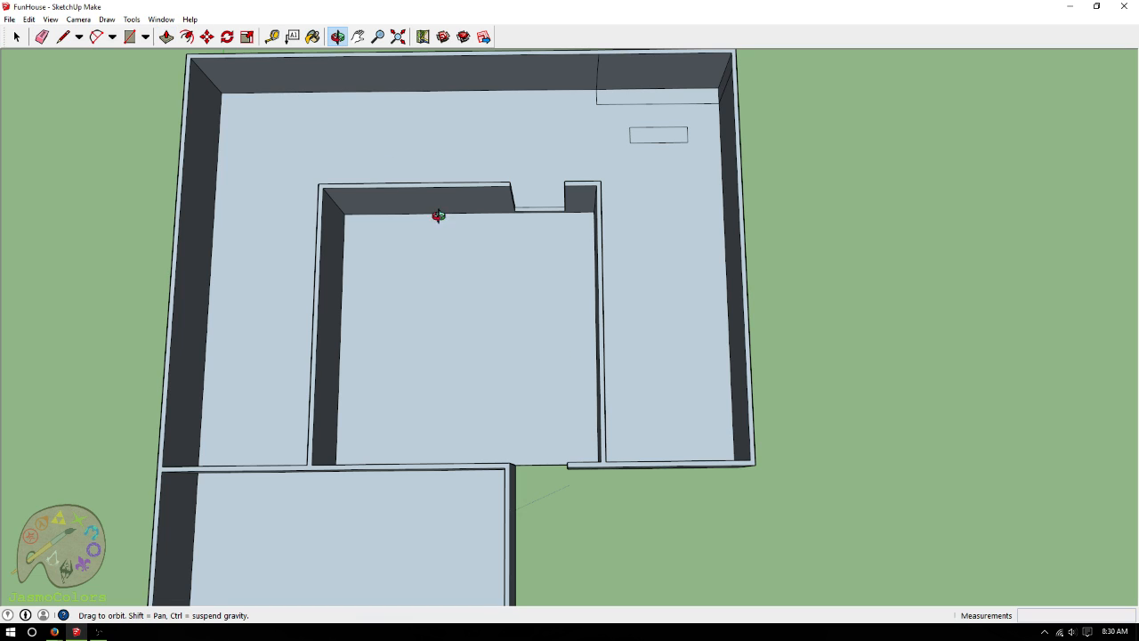
pyautogui.moveTo(438, 215); pyautogui.dragTo(143, 193)
pyautogui.press('space')
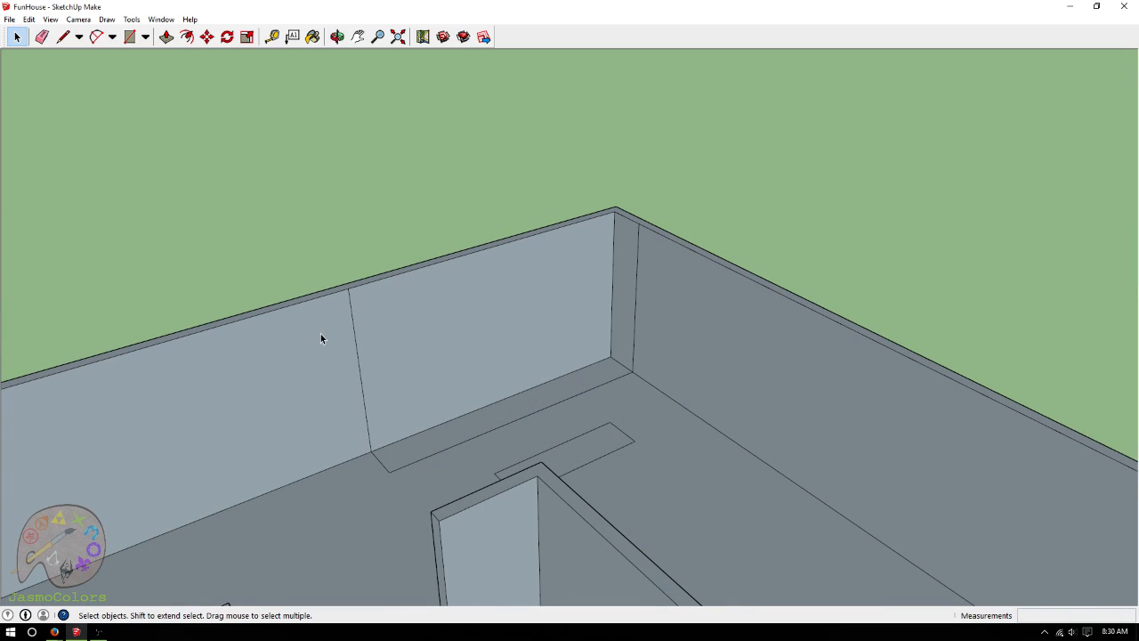
pyautogui.click(353, 321)
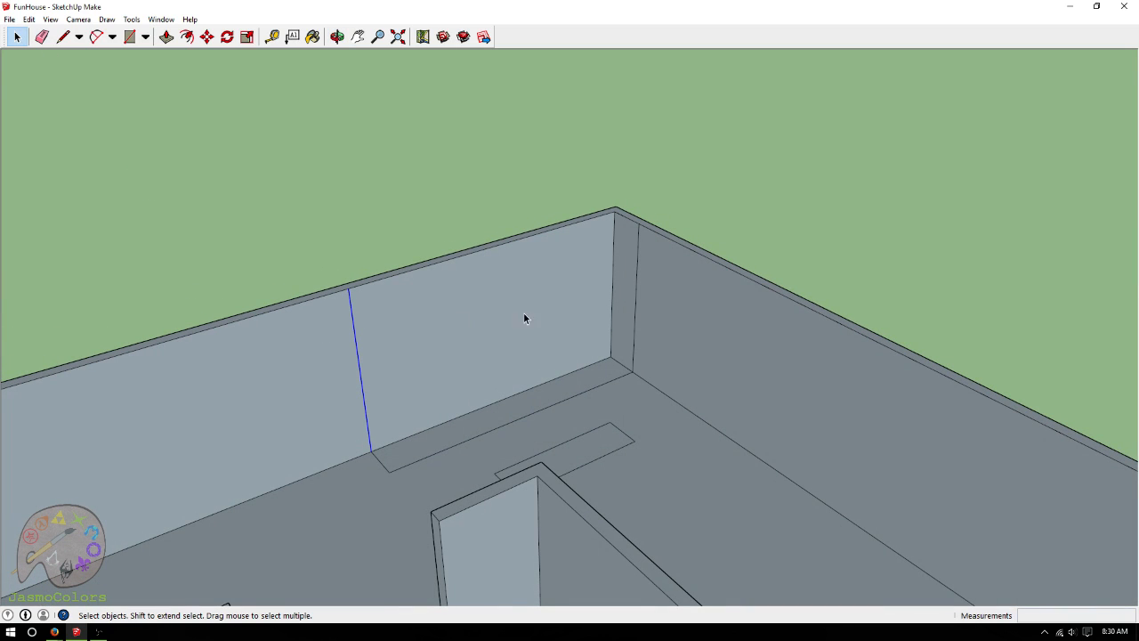
pyautogui.keyDown('shift'); pyautogui.click(638, 248); pyautogui.keyUp('shift')
pyautogui.press('Delete')
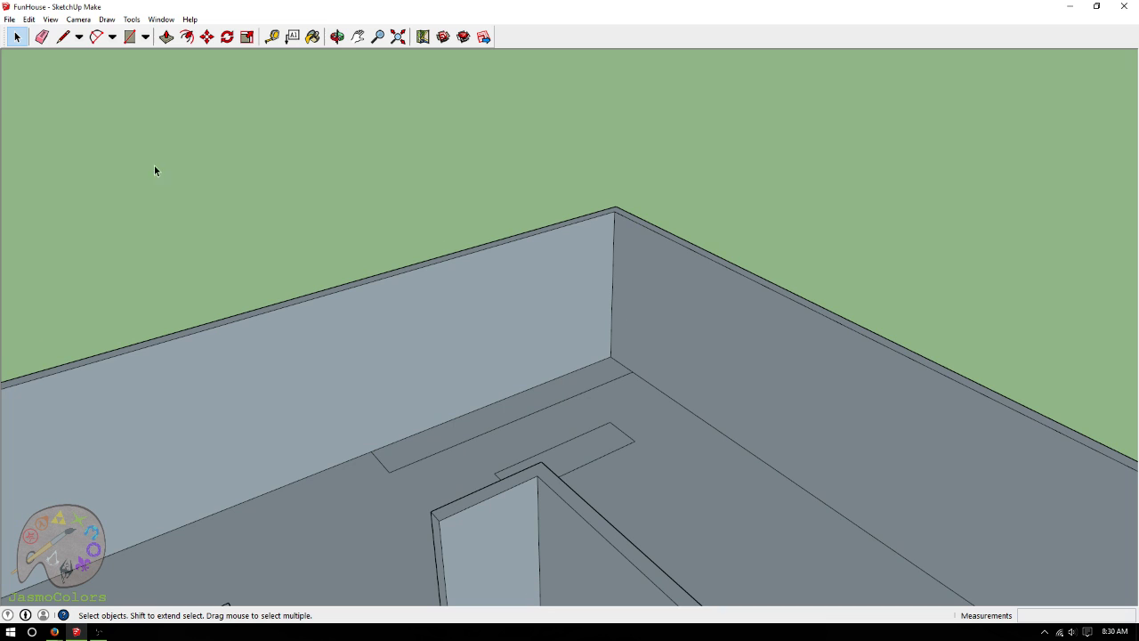
# Place a guide 3.5' from the base of the inner room's left wall toward the left outer wall
pyautogui.click(338, 36)
pyautogui.moveTo(480, 371); pyautogui.dragTo(504, 285)
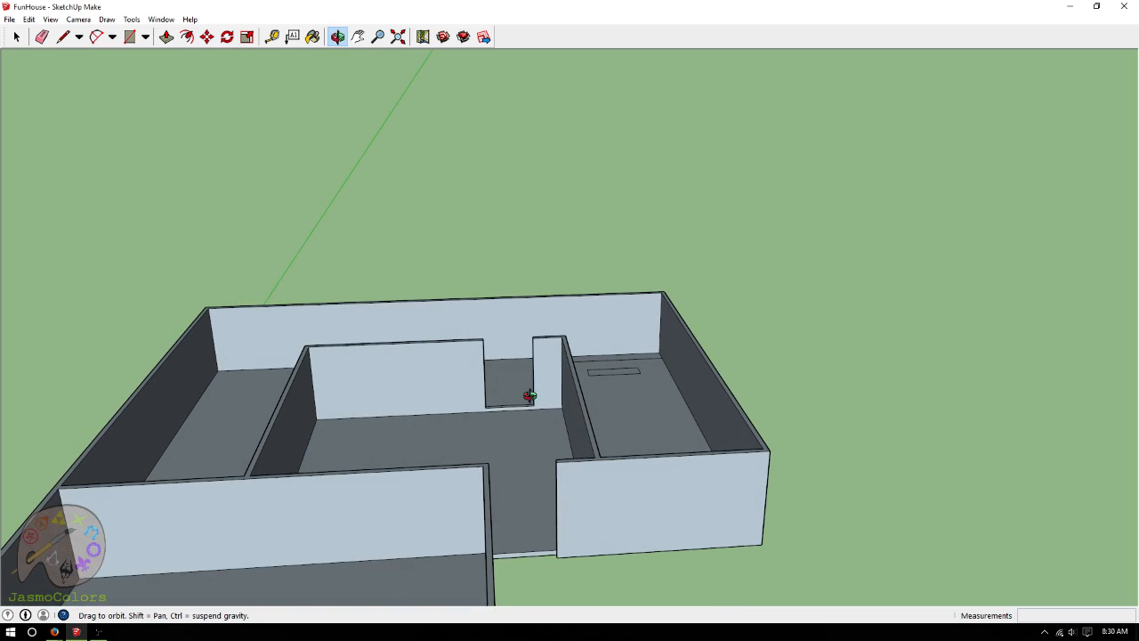
pyautogui.moveTo(602, 316); pyautogui.dragTo(880, 266)
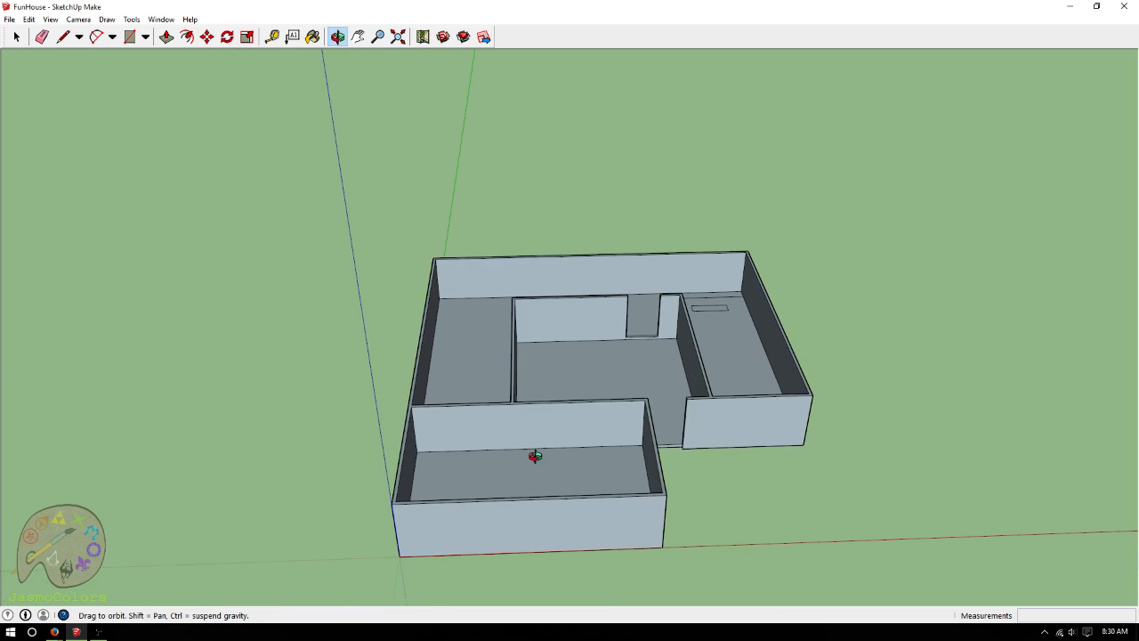
pyautogui.scroll(3, 471, 454)
pyautogui.moveTo(524, 358); pyautogui.dragTo(579, 546)
pyautogui.click(272, 37)
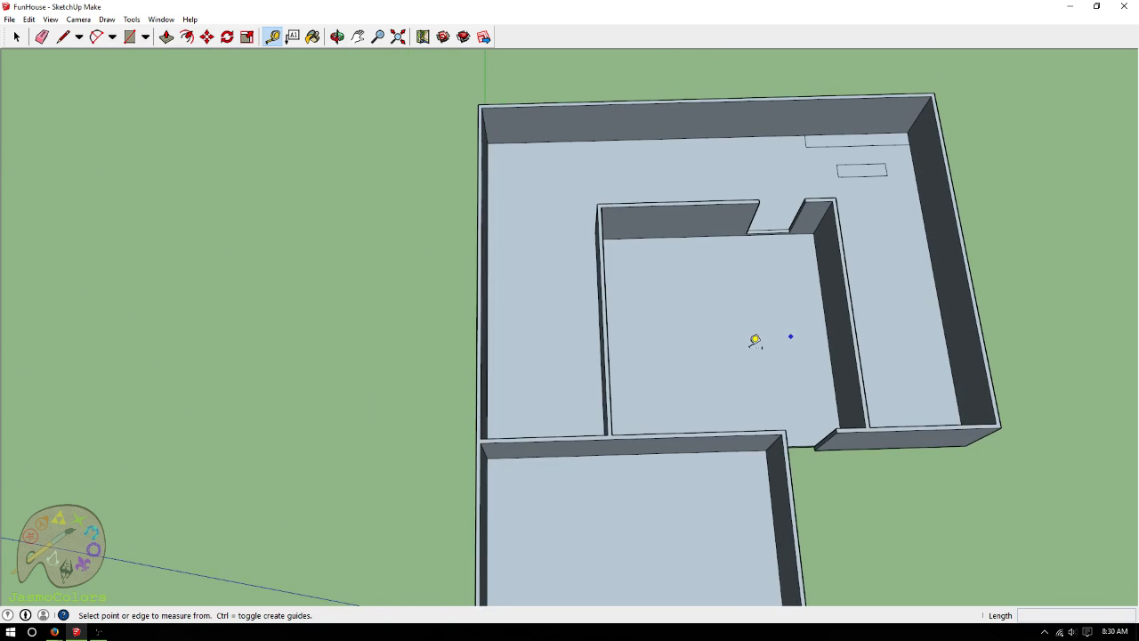
pyautogui.scroll(4, 641, 402)
pyautogui.click(672, 397)
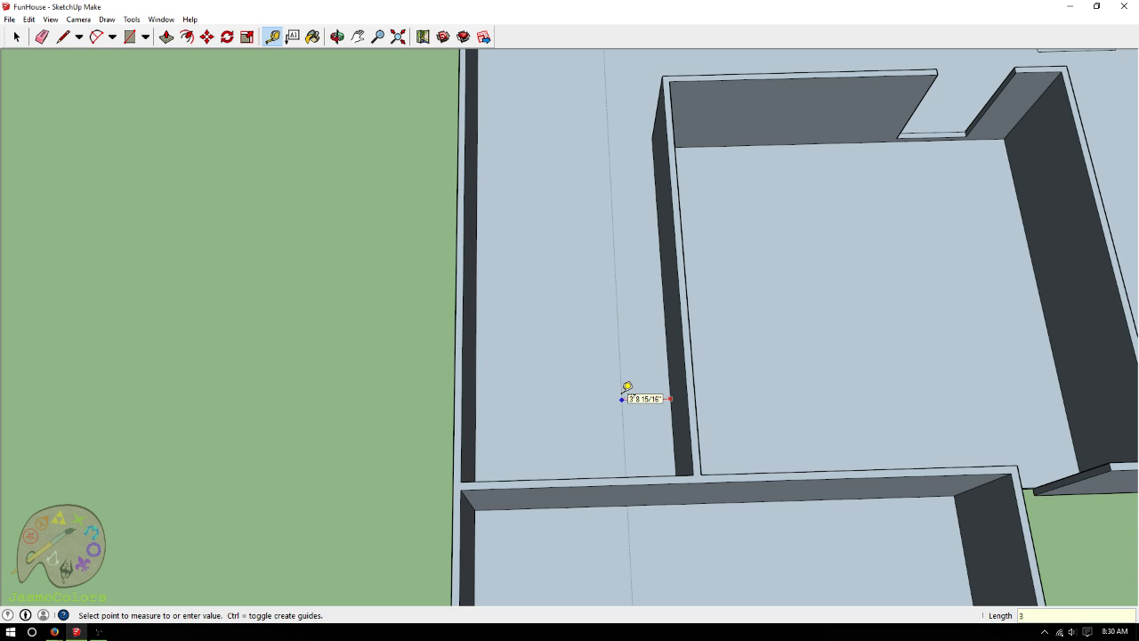
pyautogui.write('3.5')
pyautogui.press('Return')
# Place a second floor guide parallel to the corridor guide, offset 6"
pyautogui.click(626, 392)
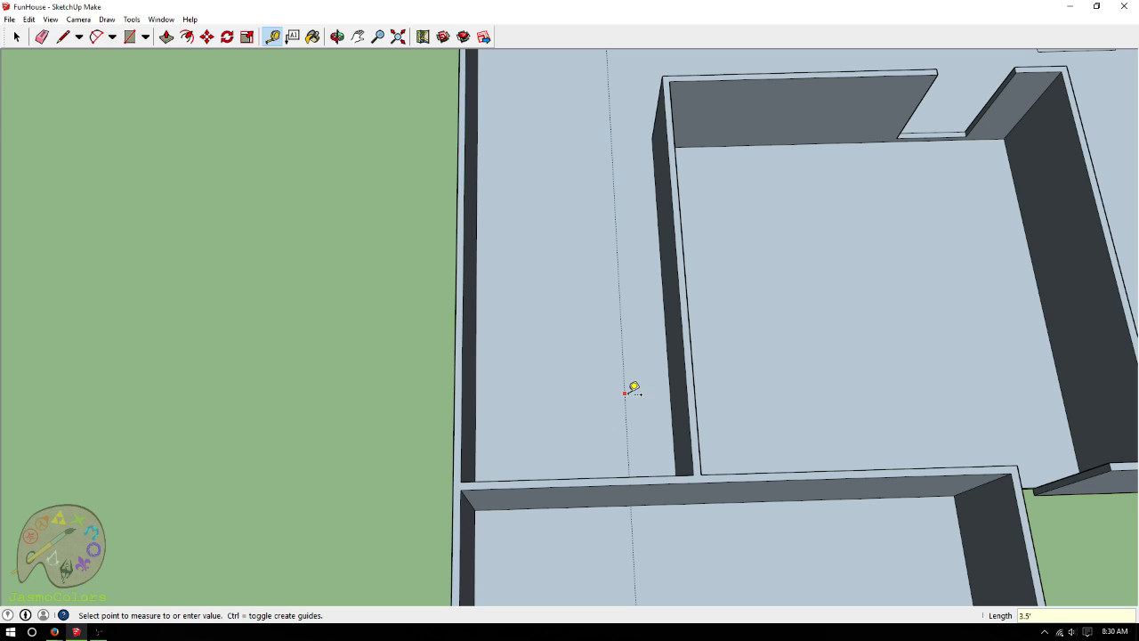
pyautogui.write('6')
pyautogui.press('Return')
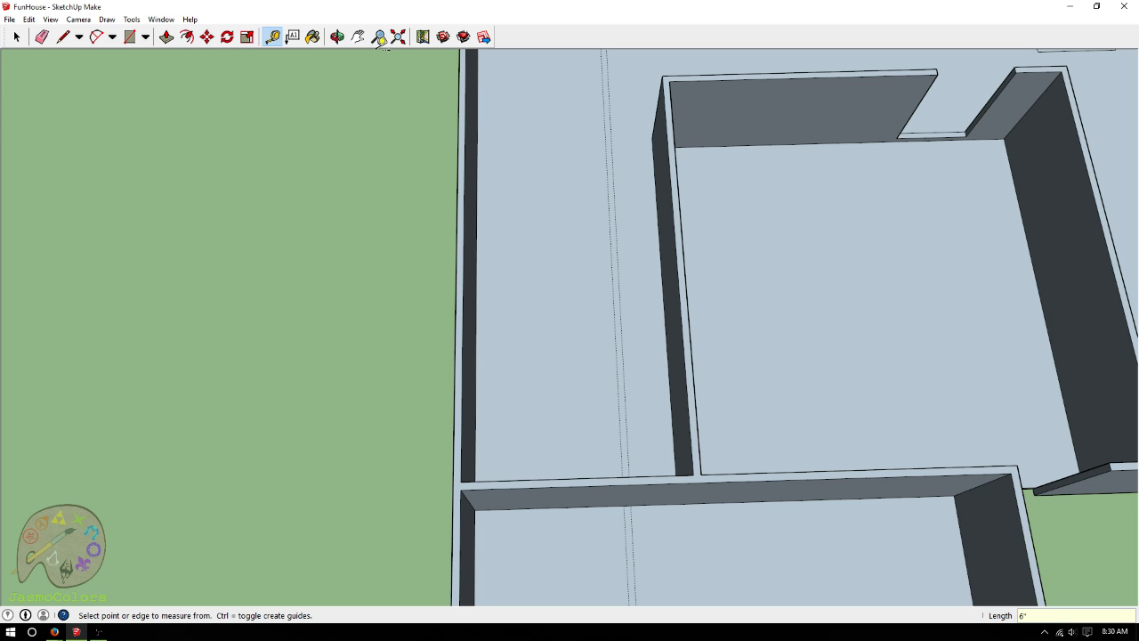
# Try a vertical guide 3' 6" from the corner on the corridor's end wall, then undo it and both corridor floor guides
pyautogui.click(337, 36)
pyautogui.moveTo(452, 354); pyautogui.dragTo(938, 252)
pyautogui.scroll(3, 590, 195)
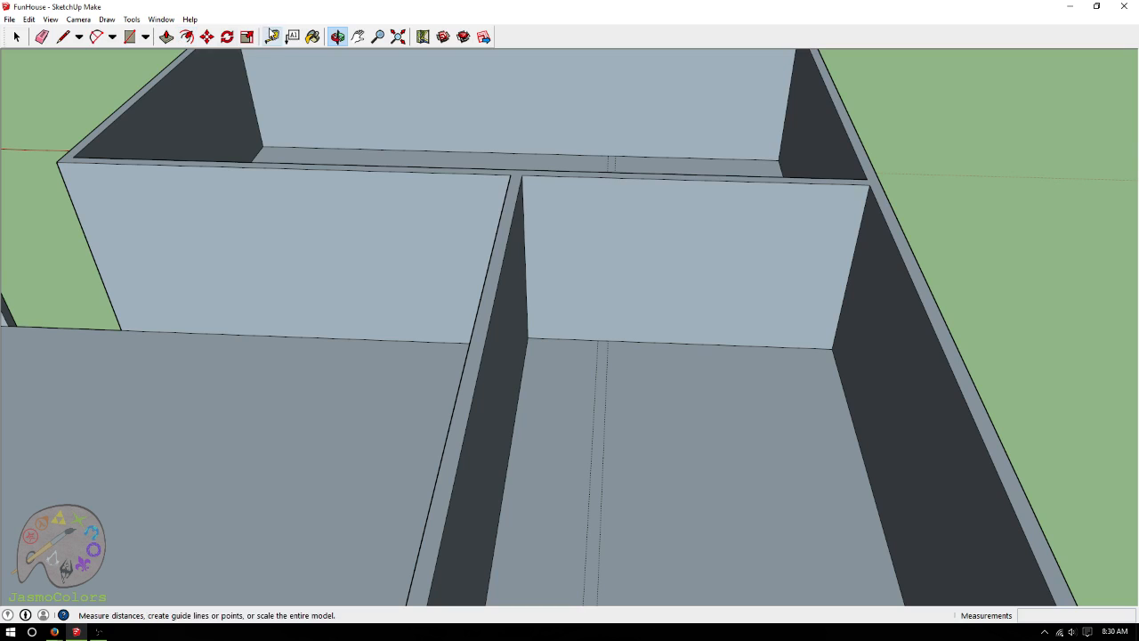
pyautogui.click(272, 36)
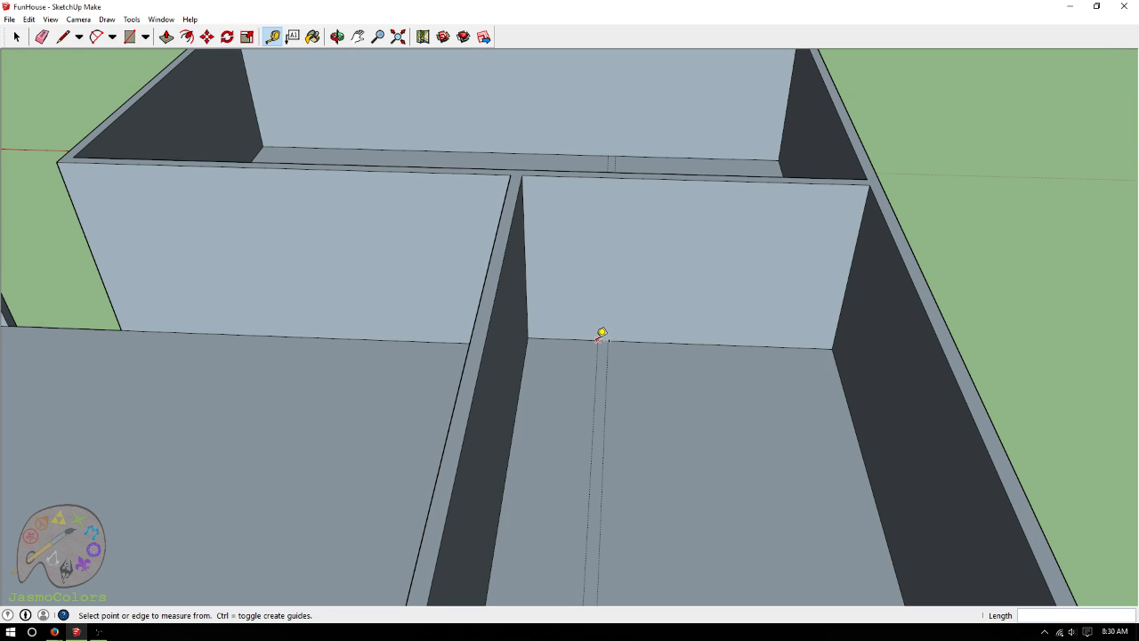
pyautogui.click(527, 320)
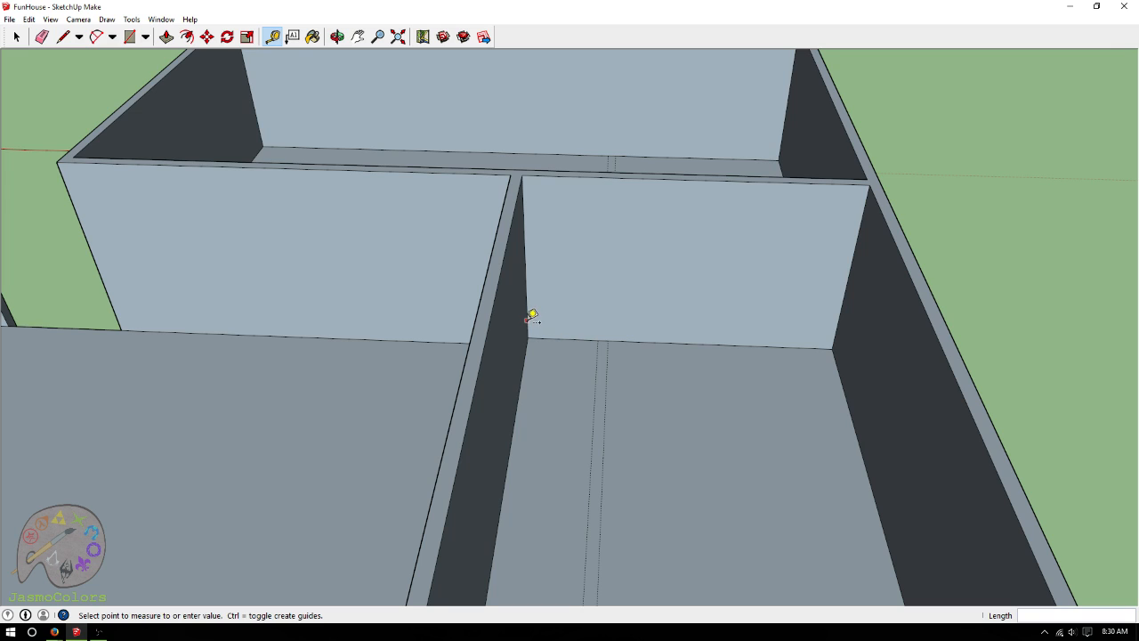
pyautogui.click(602, 332)
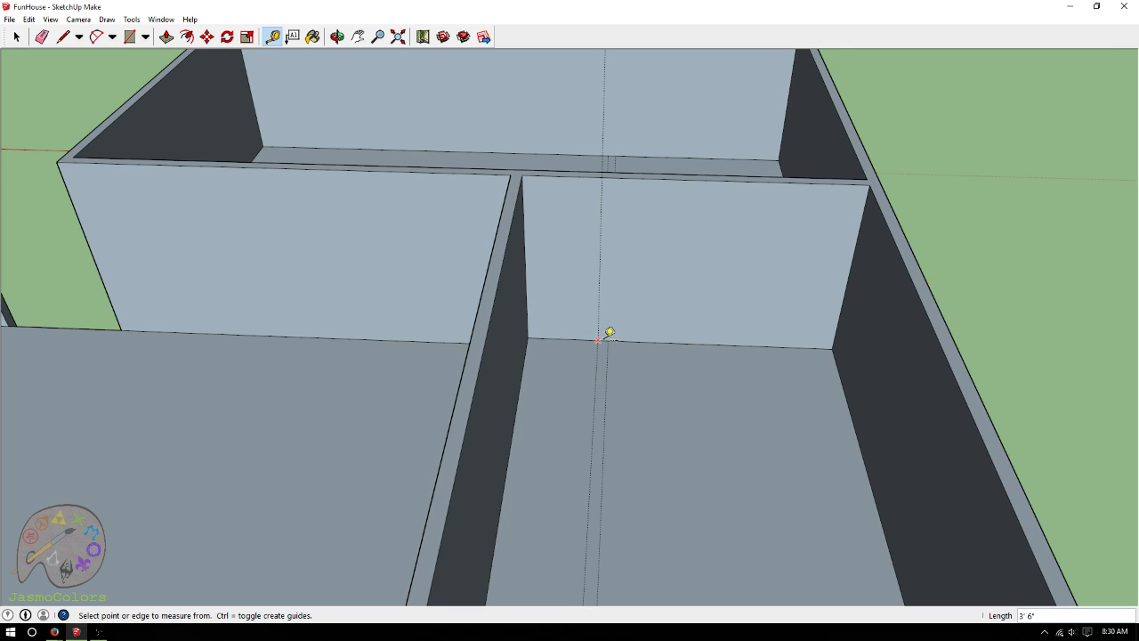
pyautogui.hotkey('ctrl', 'z')
pyautogui.hotkey('ctrl', 'z')
pyautogui.hotkey('ctrl', 'z')
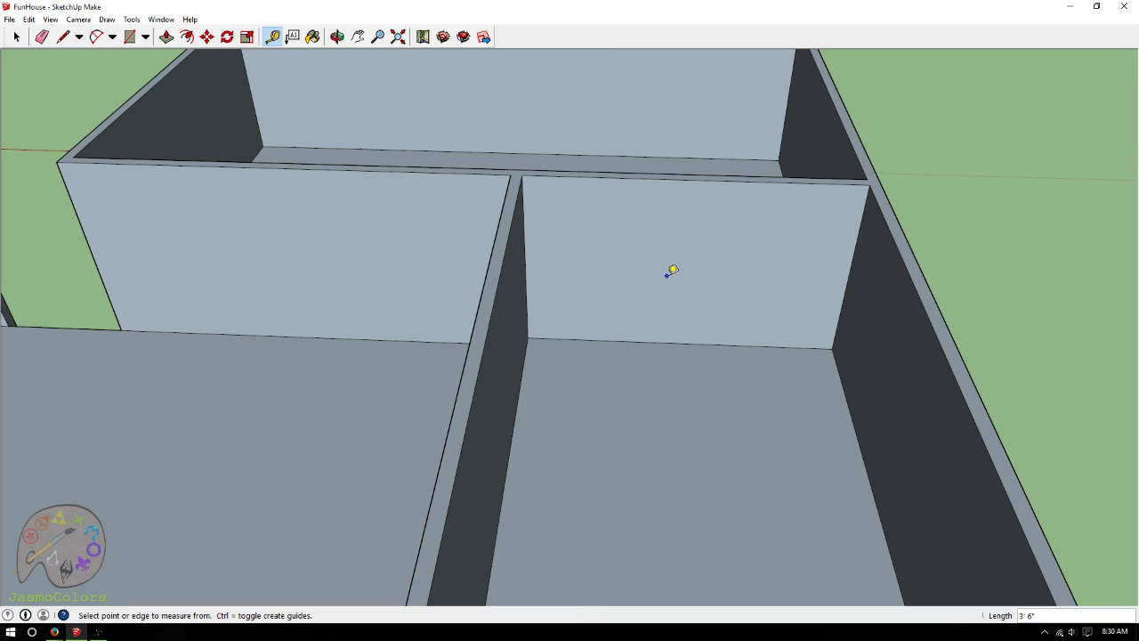
# Place a vertical guide 6" from the inner room's corner on the corridor's end wall and another 3' beyond it
pyautogui.click(525, 242)
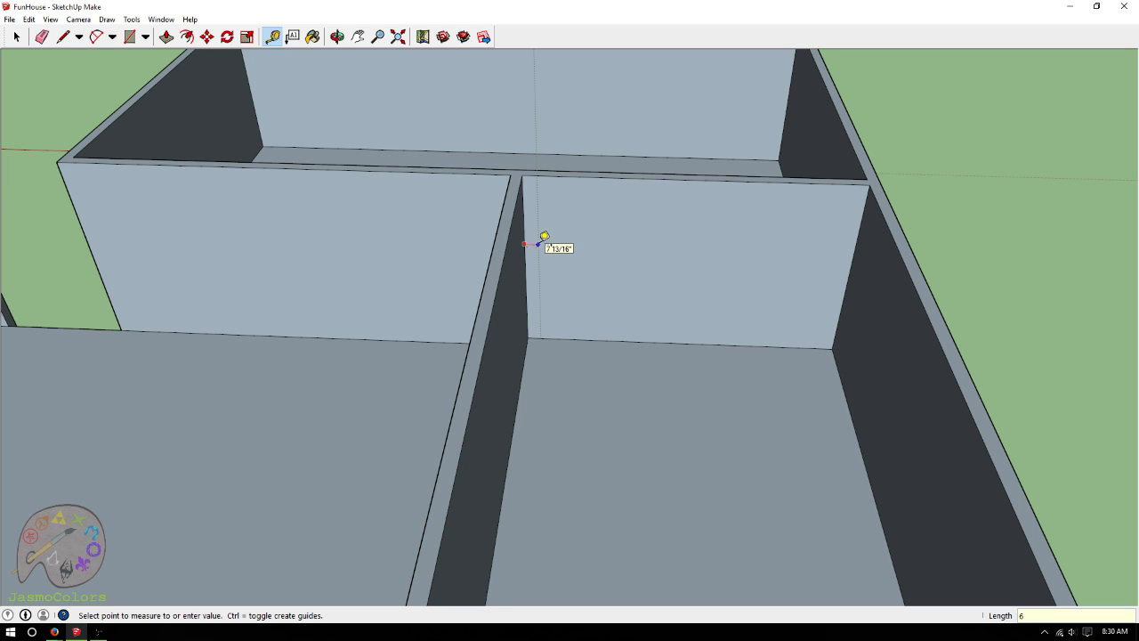
pyautogui.press('Return')
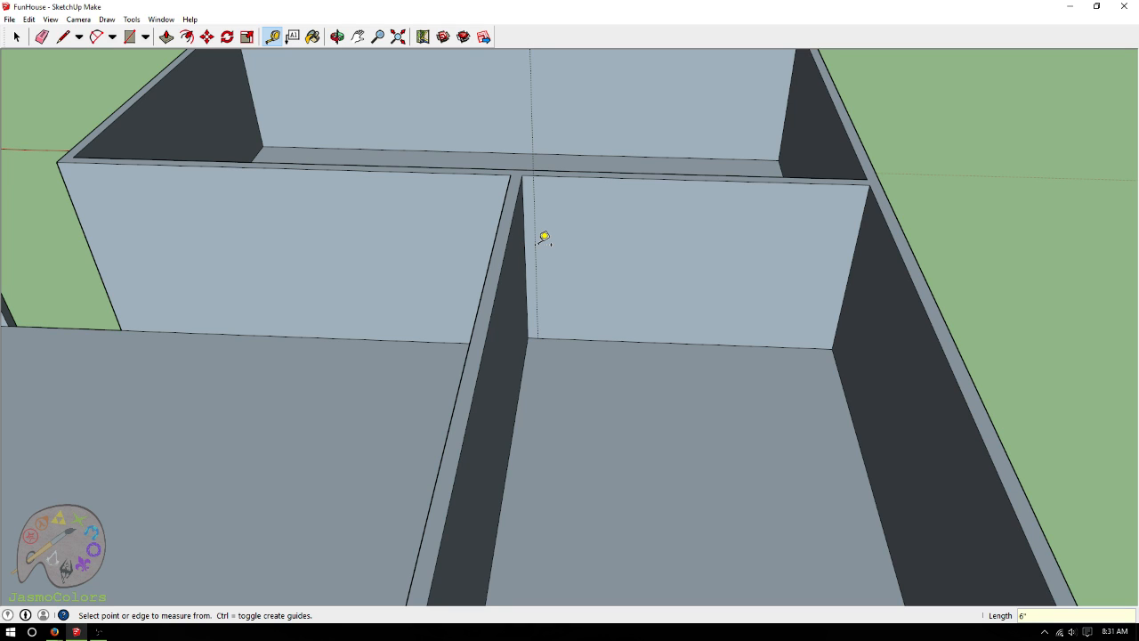
pyautogui.click(535, 242)
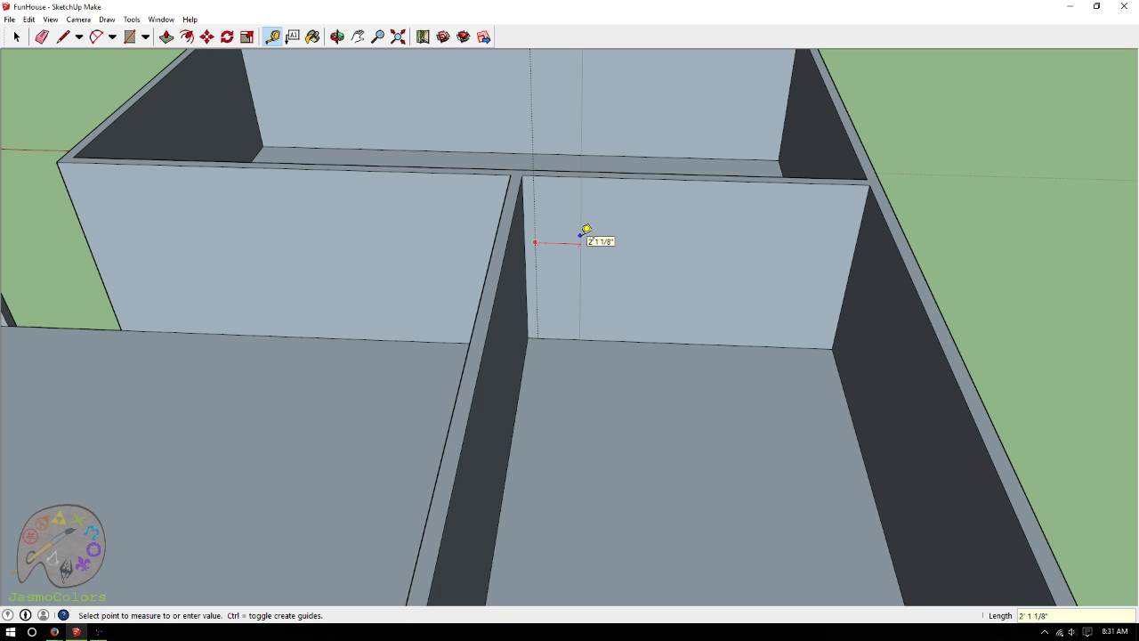
pyautogui.press('Return')
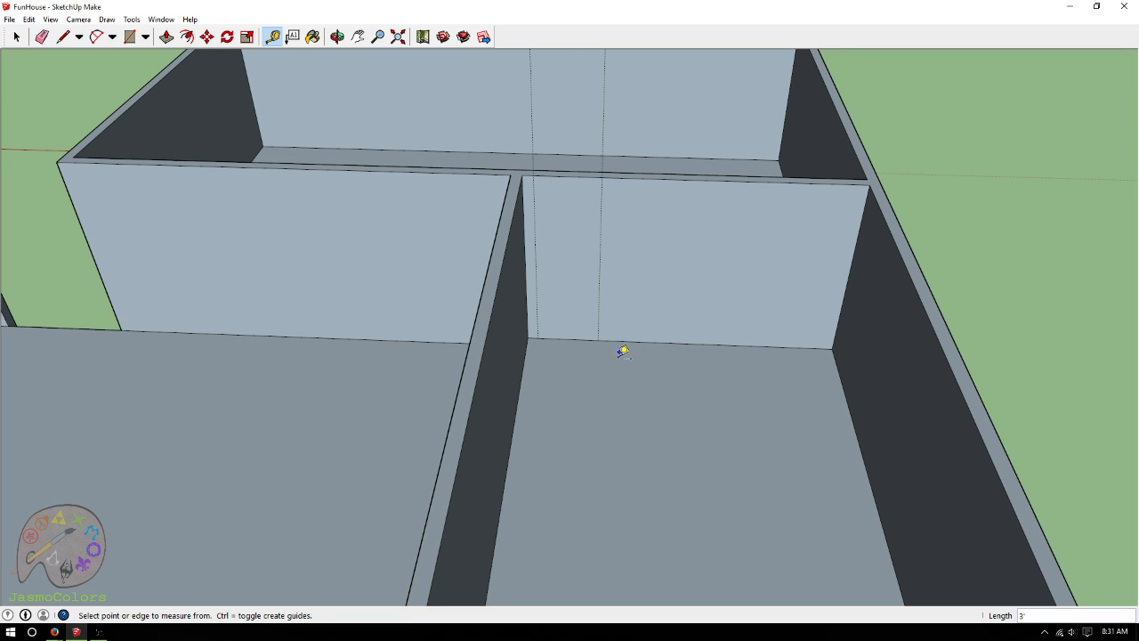
# Place a corridor floor guide 3' 6" from the inner room's wall base and a second one 6" beyond it
pyautogui.click(523, 363)
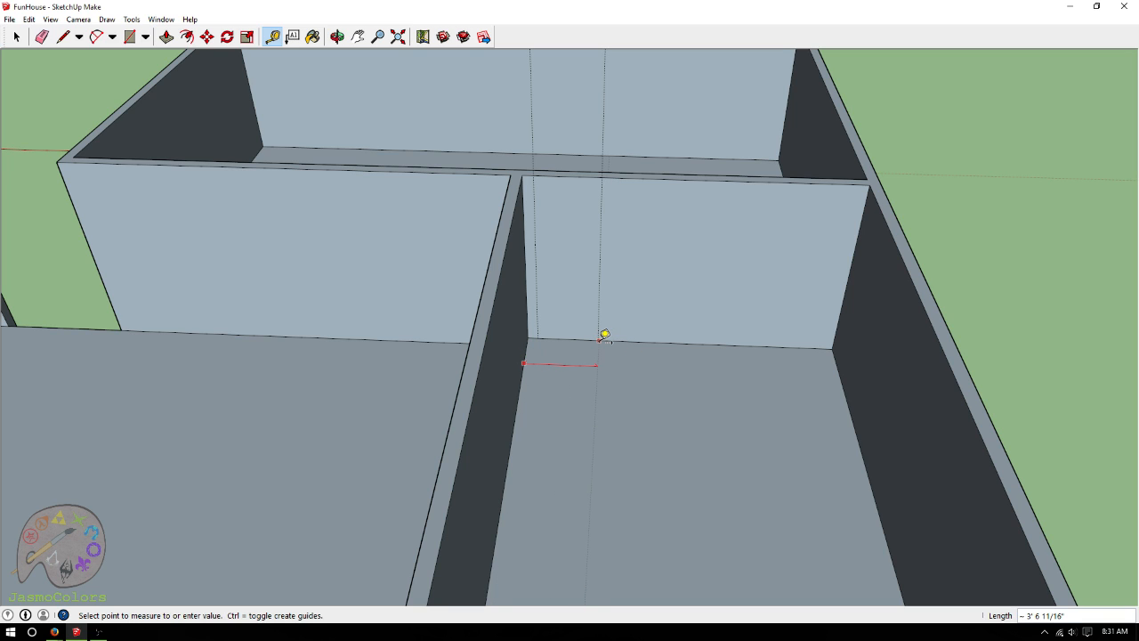
pyautogui.click(599, 338)
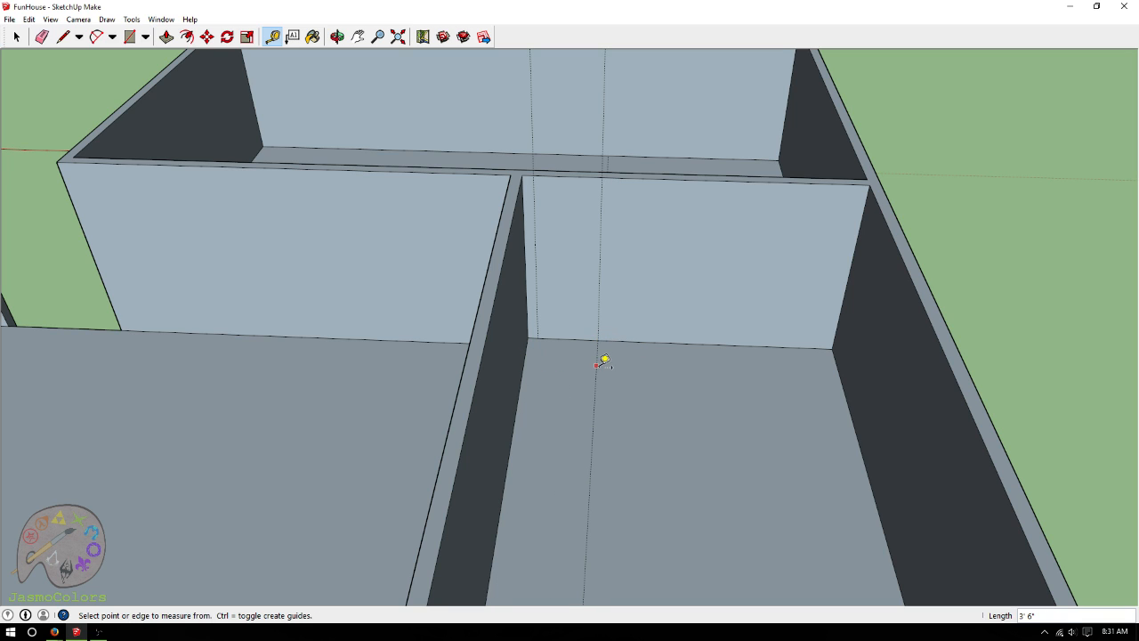
pyautogui.click(596, 364)
pyautogui.press('Return')
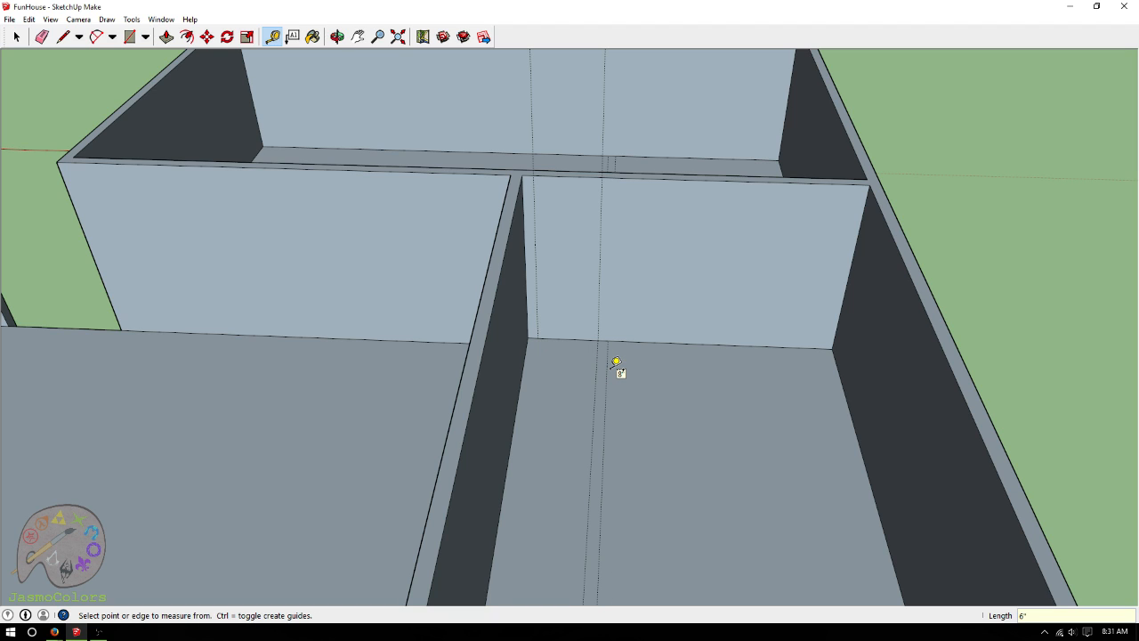
# Draw two lines across the top of the corridor's end wall where the vertical guides meet it
pyautogui.scroll(3, 661, 297)
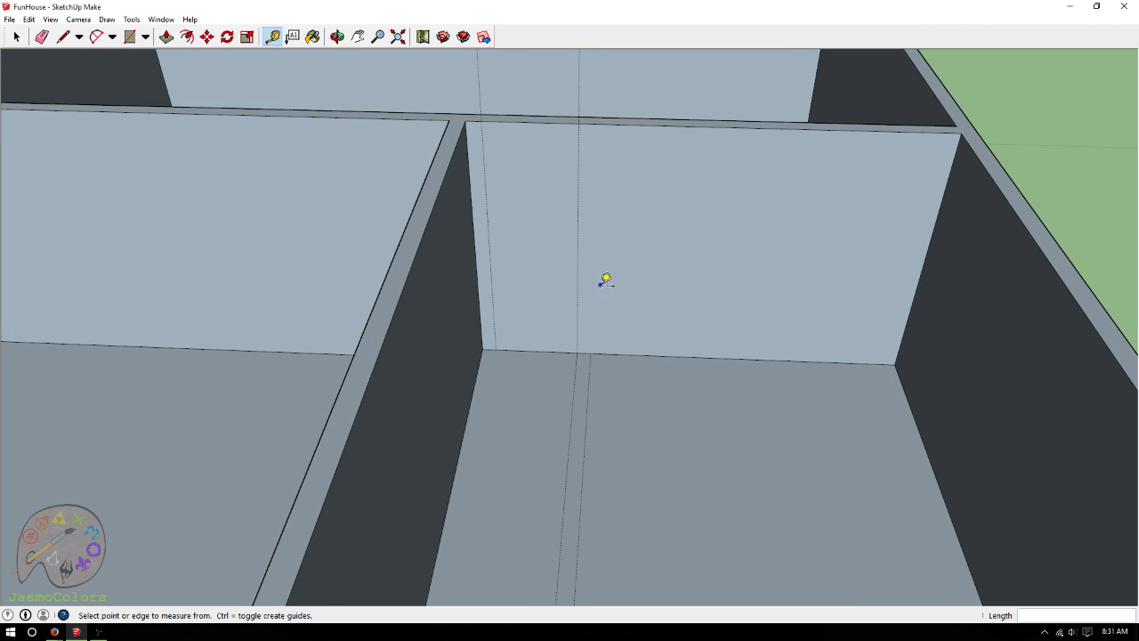
pyautogui.click(64, 36)
pyautogui.scroll(3, 502, 114)
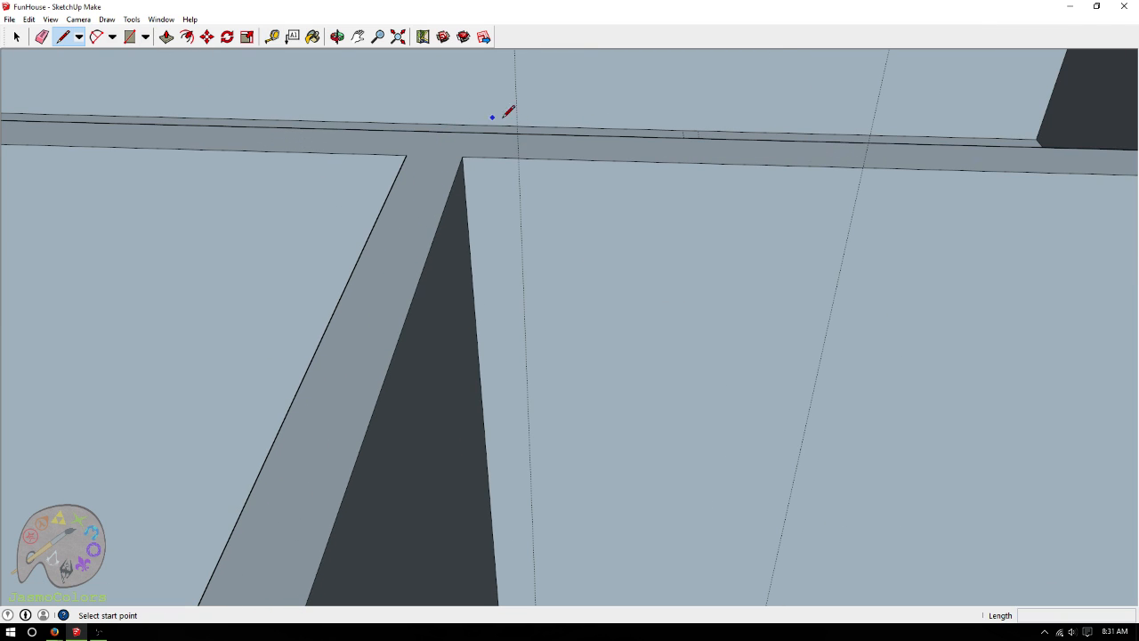
pyautogui.click(519, 157)
pyautogui.click(522, 133)
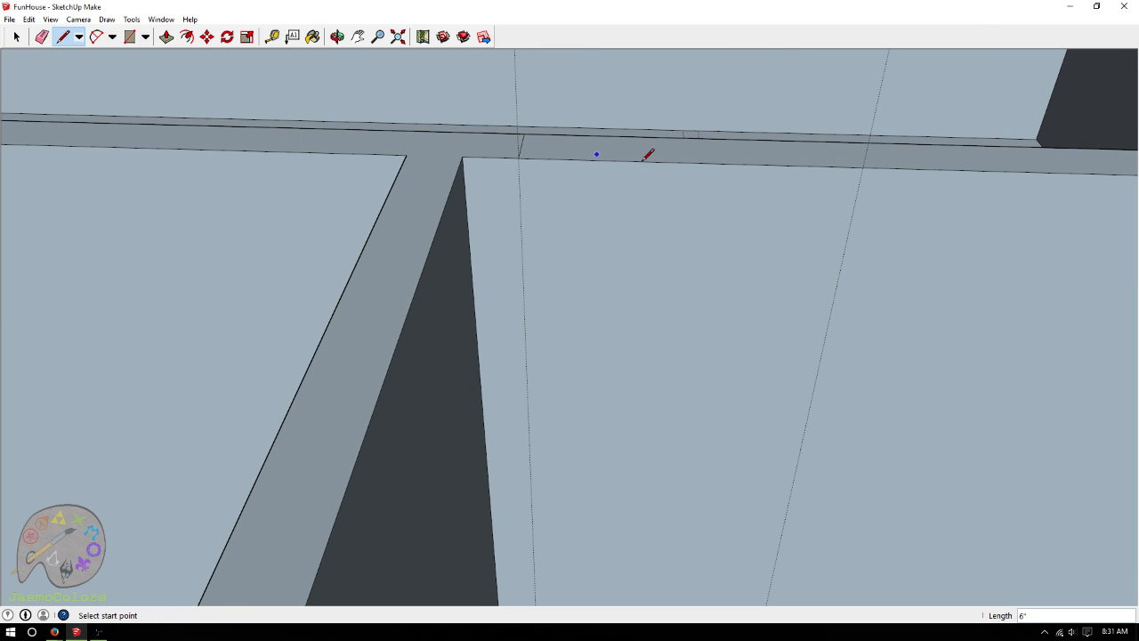
pyautogui.click(862, 166)
pyautogui.click(851, 143)
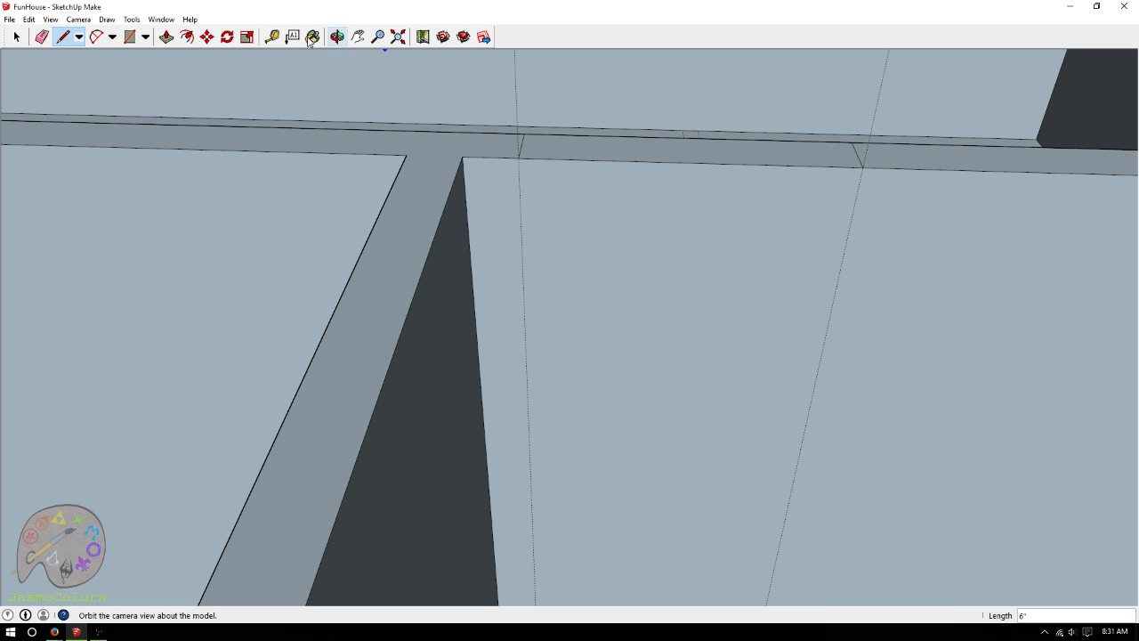
# Try to Push/Pull the wall-top section between the lines down 9', then undo the cut and the two lines
pyautogui.click(166, 38)
pyautogui.scroll(-4, 607, 116)
pyautogui.scroll(-2, 610, 118)
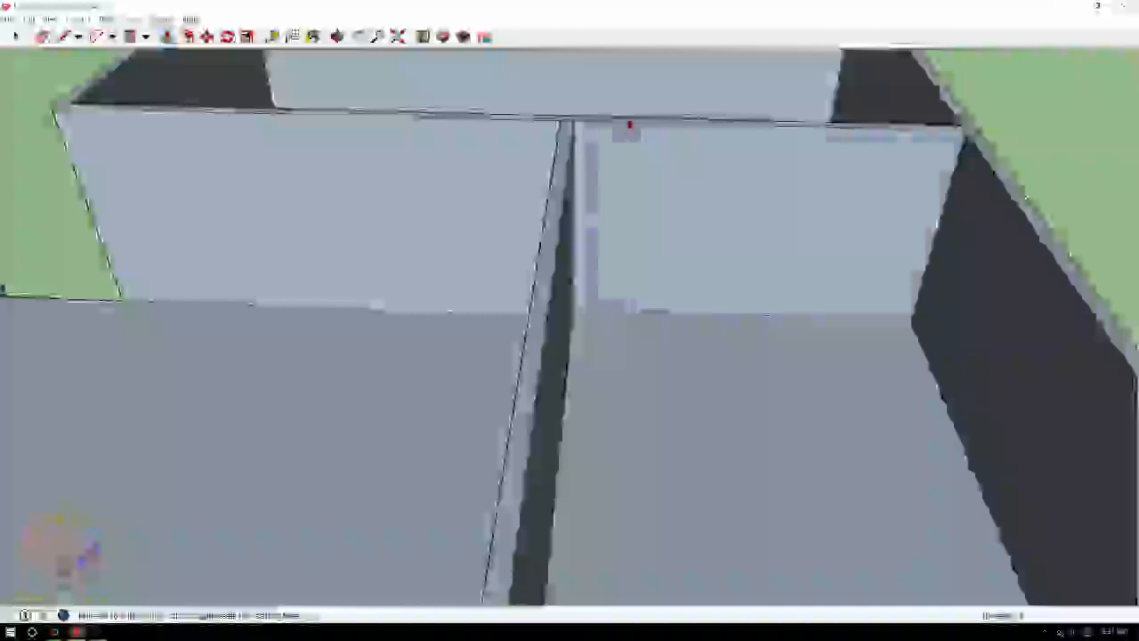
pyautogui.moveTo(628, 127); pyautogui.dragTo(628, 326)
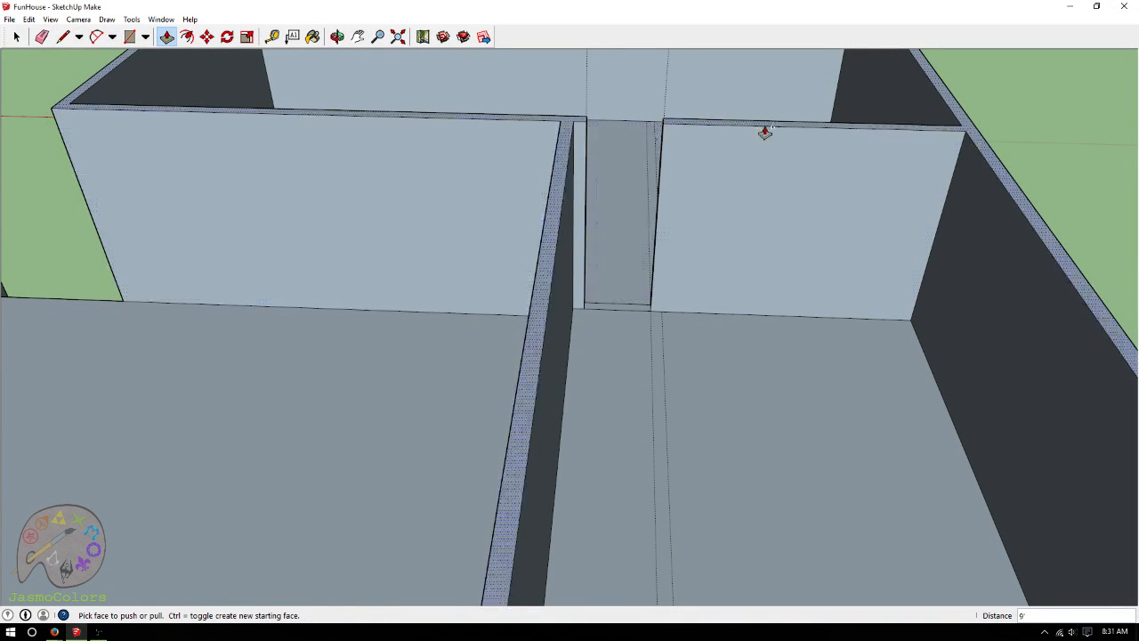
pyautogui.hotkey('ctrl', 'z')
pyautogui.scroll(5, 699, 87)
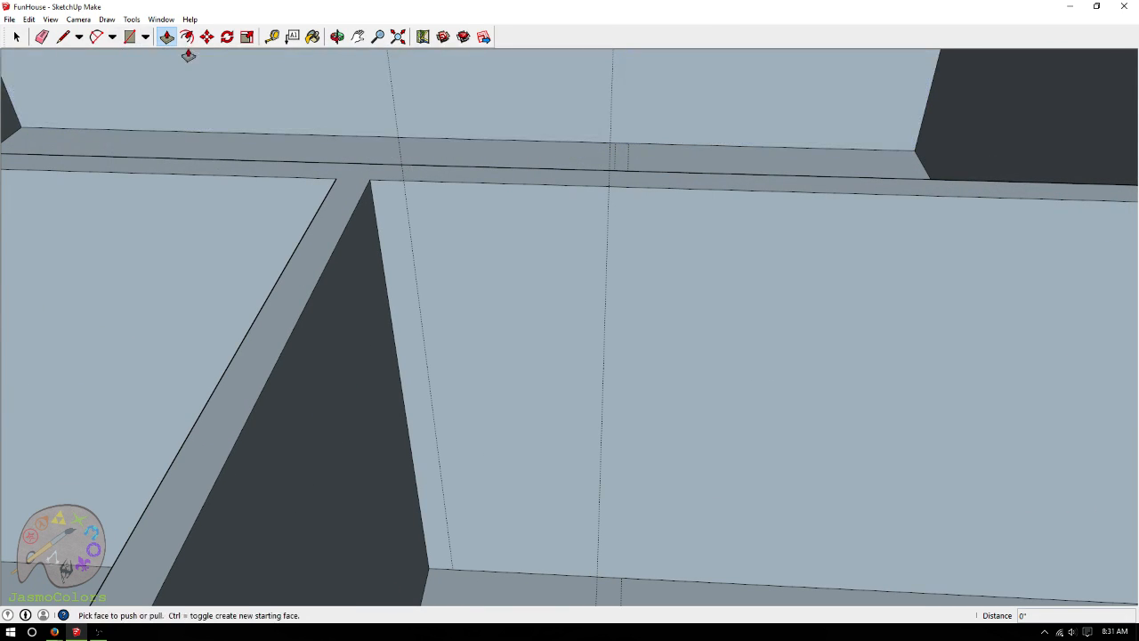
# Place a guide 7' above the floor on the end wall and draw a 7' by 3' doorway rectangle between the vertical guides
pyautogui.click(271, 37)
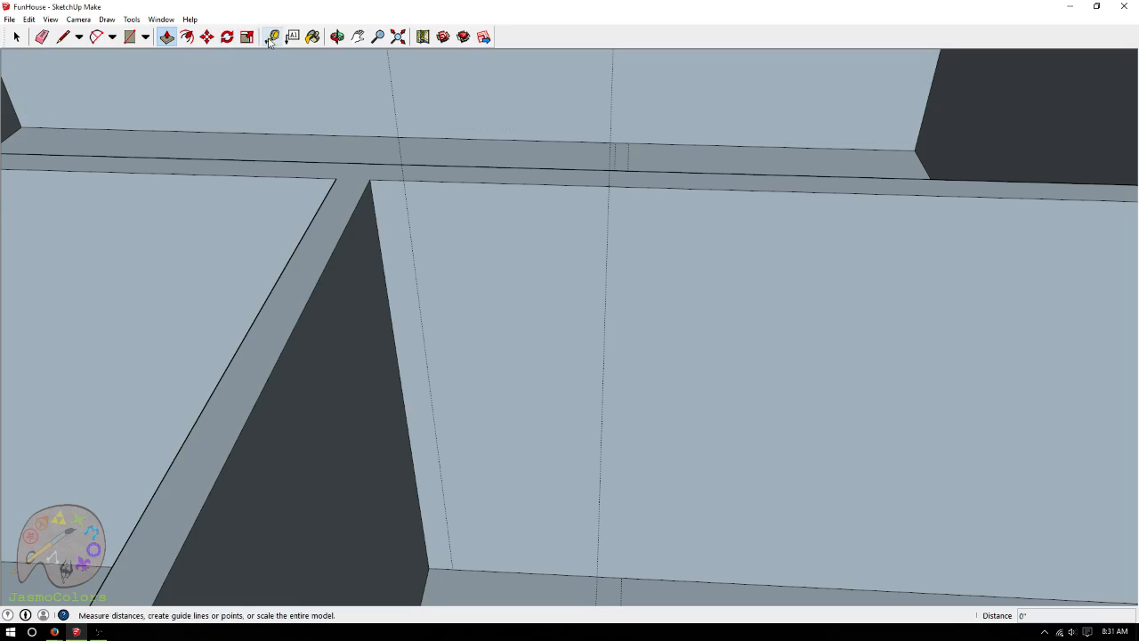
pyautogui.click(537, 572)
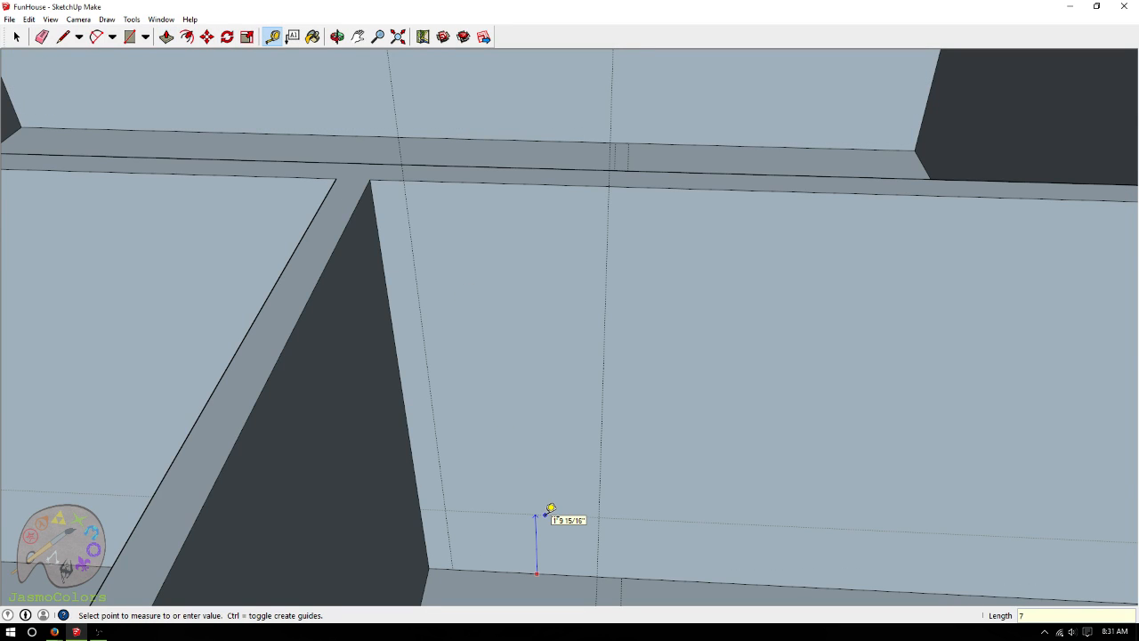
pyautogui.press('Return')
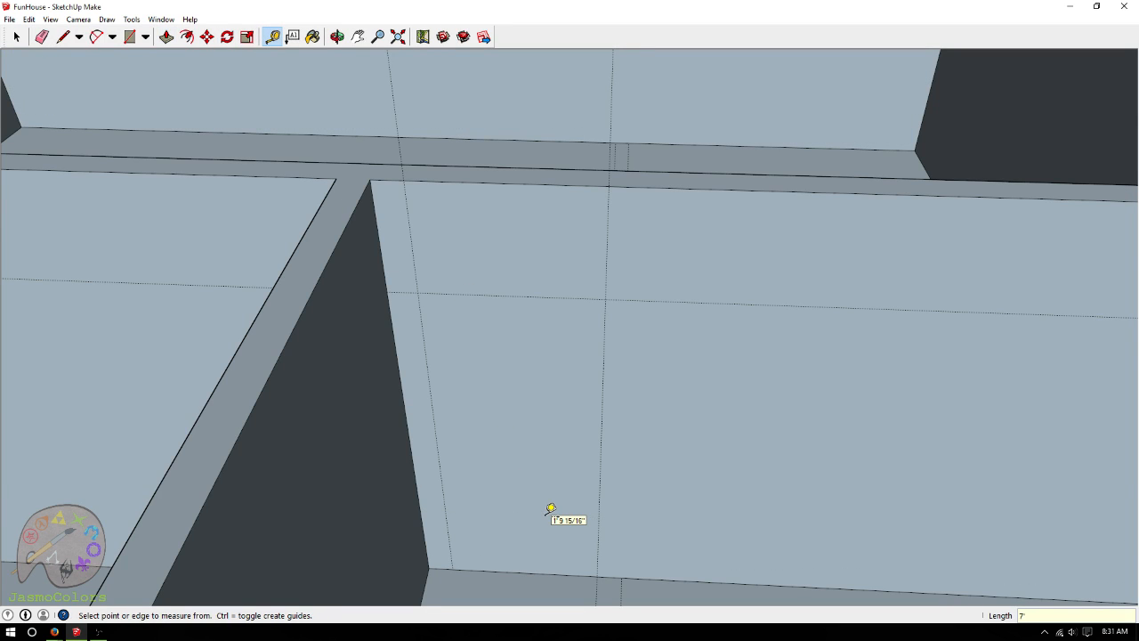
pyautogui.click(129, 36)
pyautogui.click(417, 292)
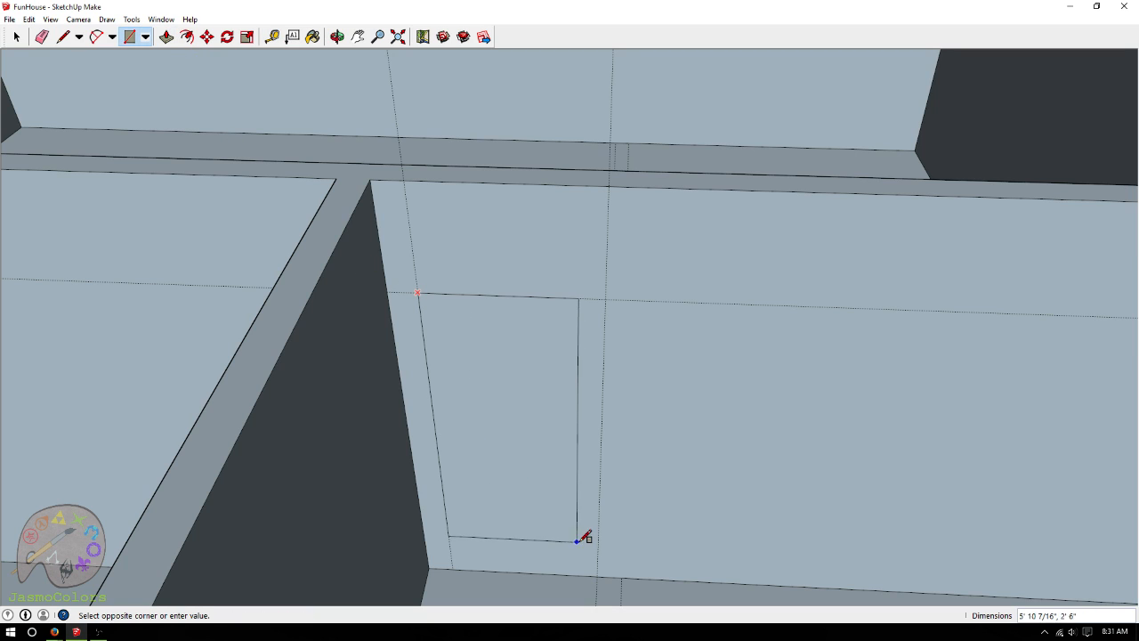
pyautogui.click(602, 569)
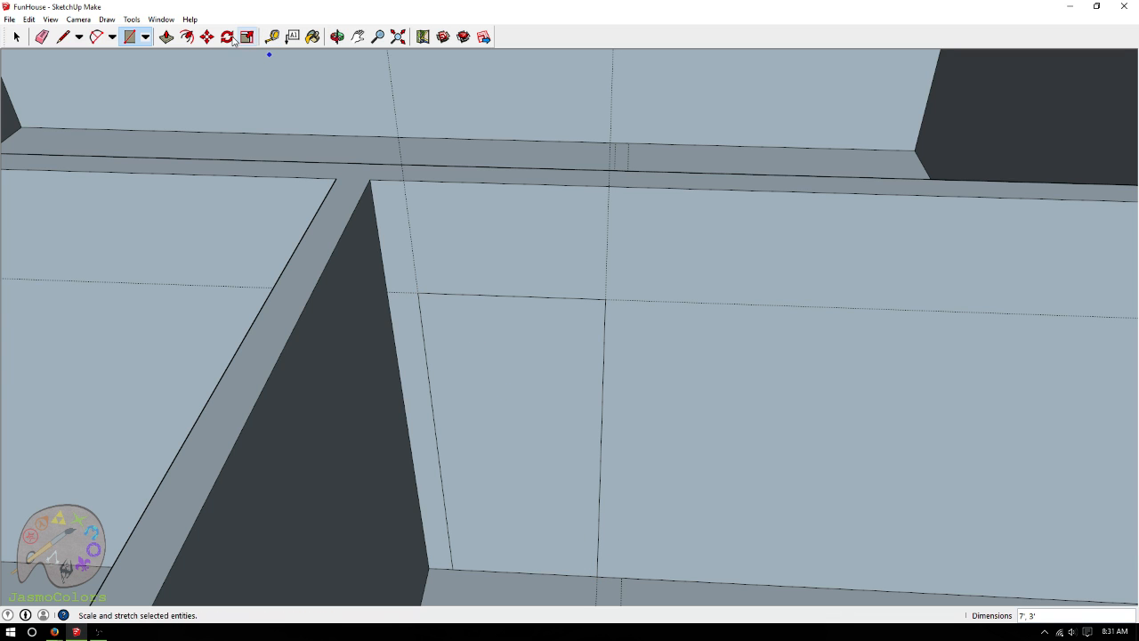
# Push/Pull the doorway rectangle 6" through the wall to cut the opening, then delete all guides
pyautogui.click(166, 37)
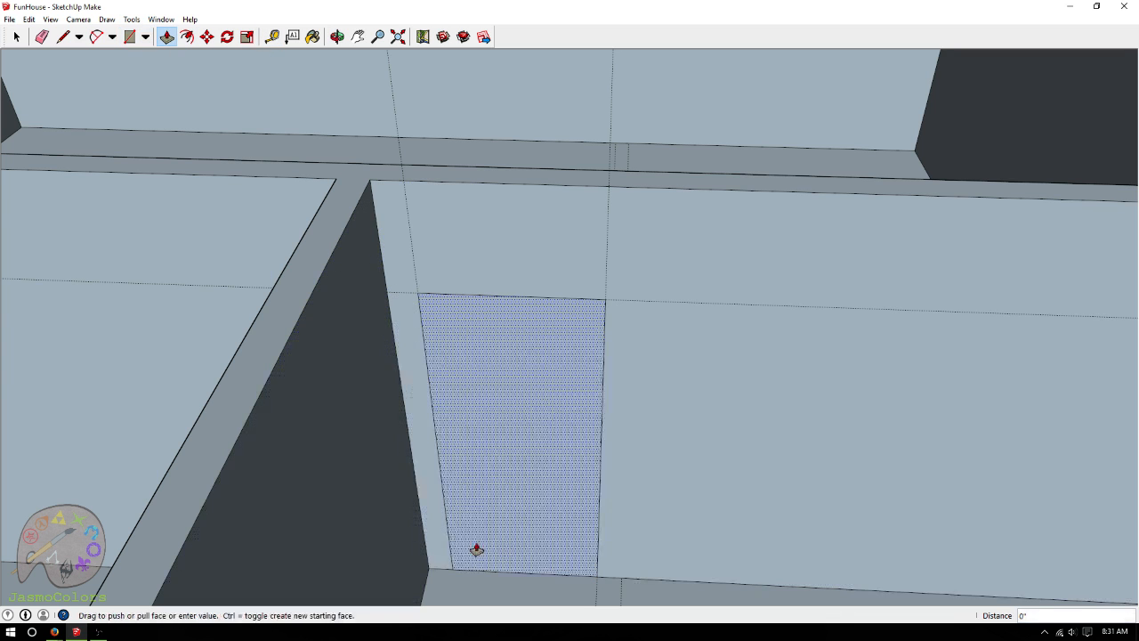
pyautogui.click(476, 549)
pyautogui.write('6')
pyautogui.press('Return')
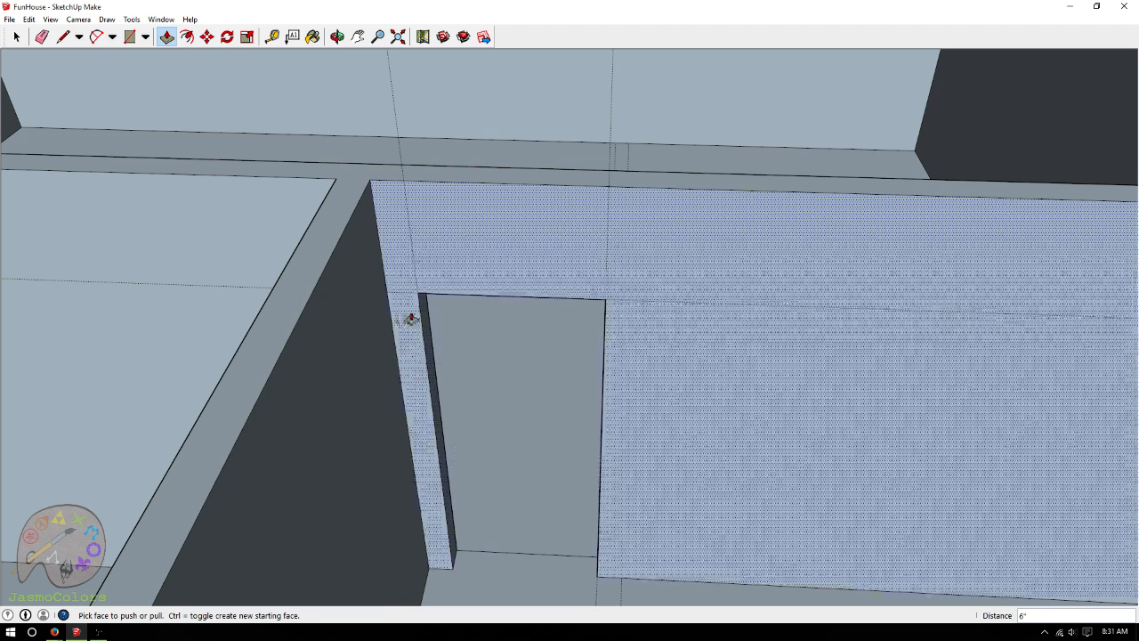
pyautogui.click(29, 18)
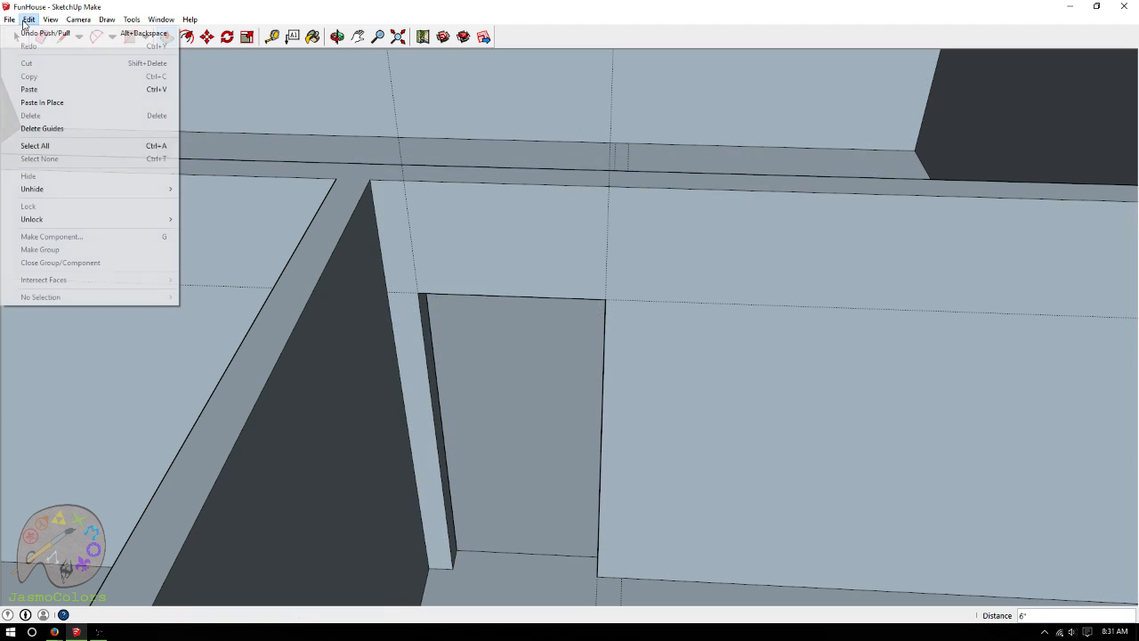
pyautogui.click(61, 130)
# Push/Pull the floor of the room beyond the new doorway down 6"
pyautogui.click(337, 36)
pyautogui.moveTo(587, 214); pyautogui.dragTo(178, 112)
pyautogui.scroll(-3, 150, 394)
pyautogui.moveTo(560, 300); pyautogui.dragTo(440, 341)
pyautogui.scroll(-2, 569, 338)
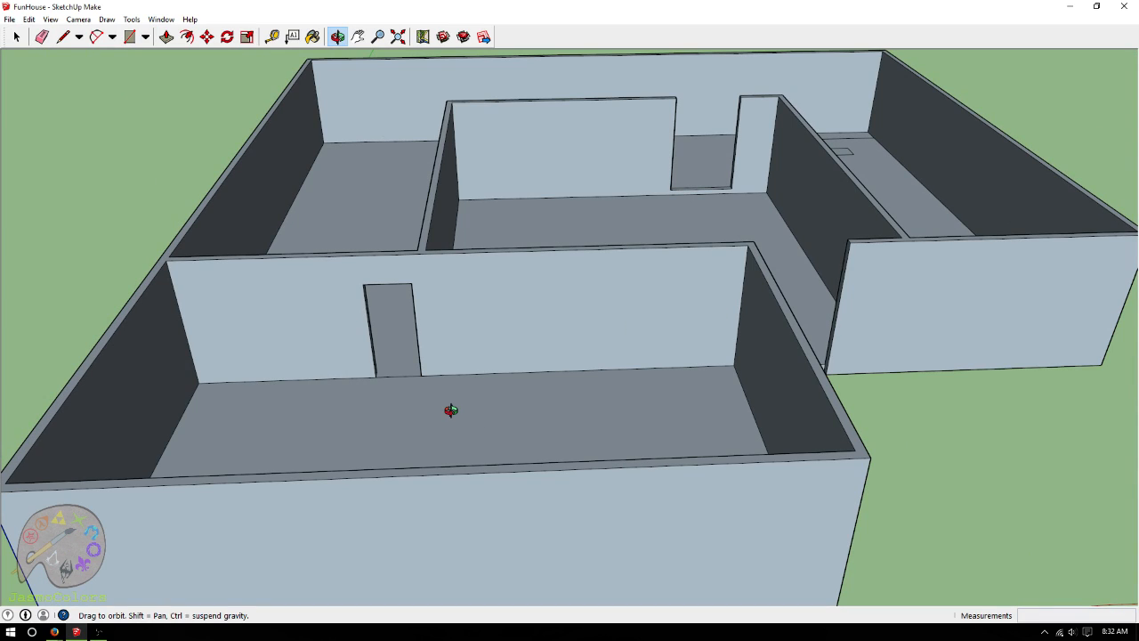
pyautogui.click(166, 37)
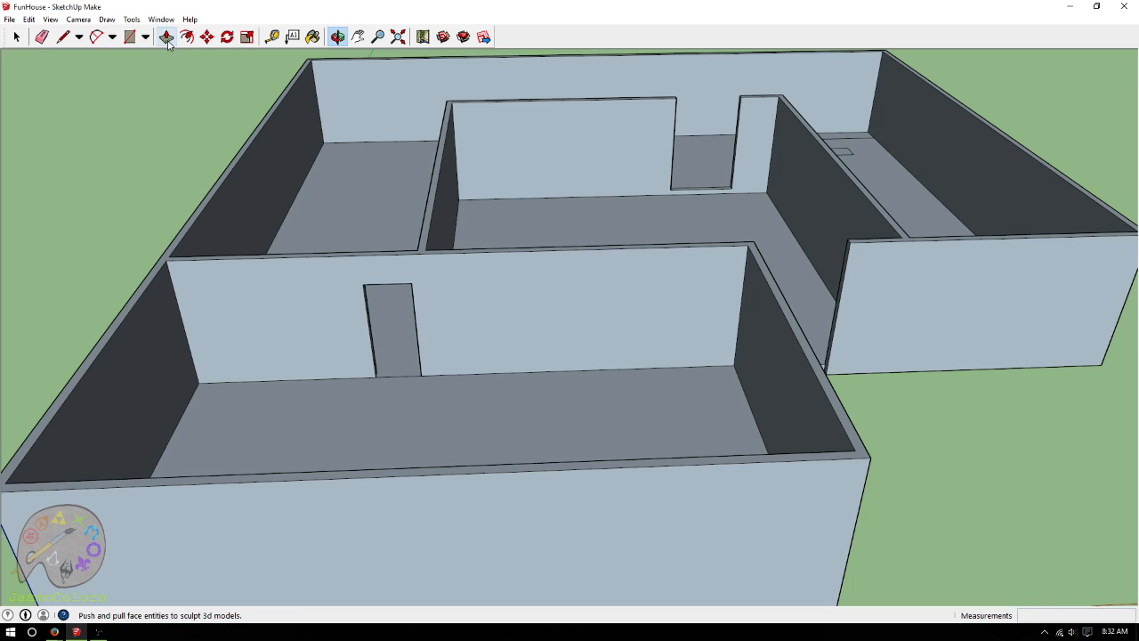
pyautogui.click(423, 395)
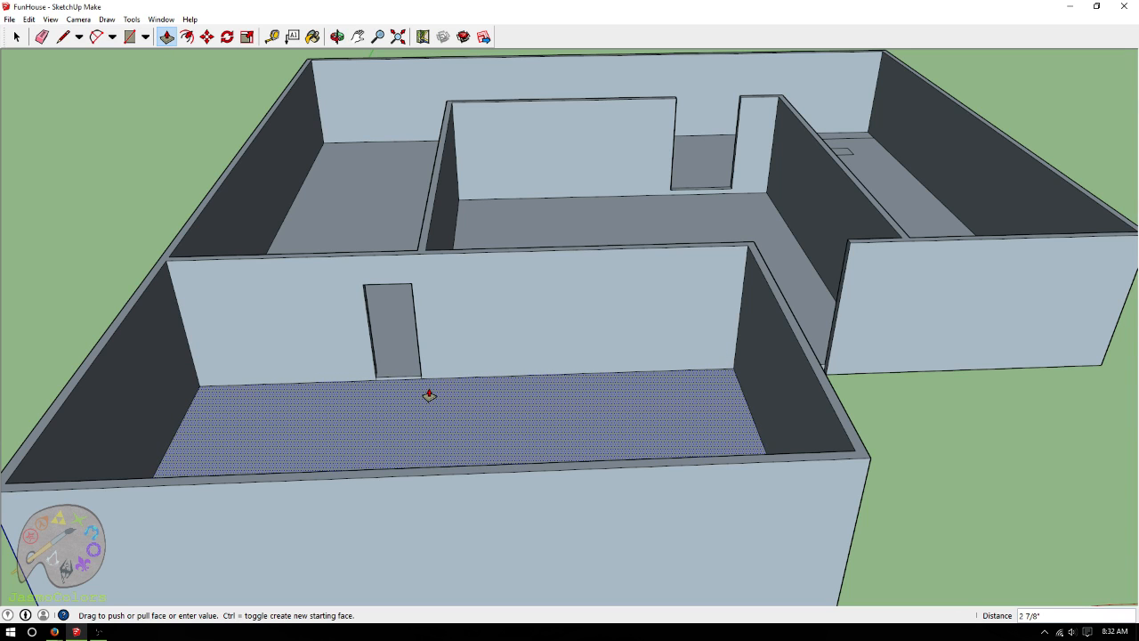
pyautogui.write('6')
pyautogui.press('Return')
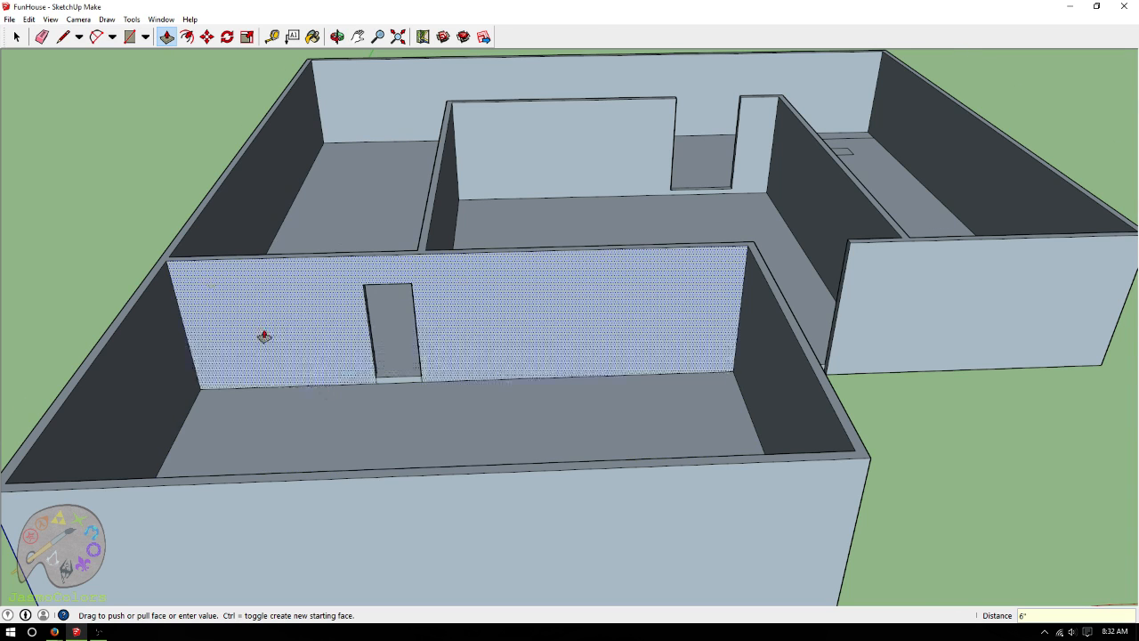
# Inspect the new doorway's threshold above the lowered floor and the inner room's existing doorway
pyautogui.scroll(3, 456, 395)
pyautogui.scroll(2, 456, 395)
pyautogui.press('space')
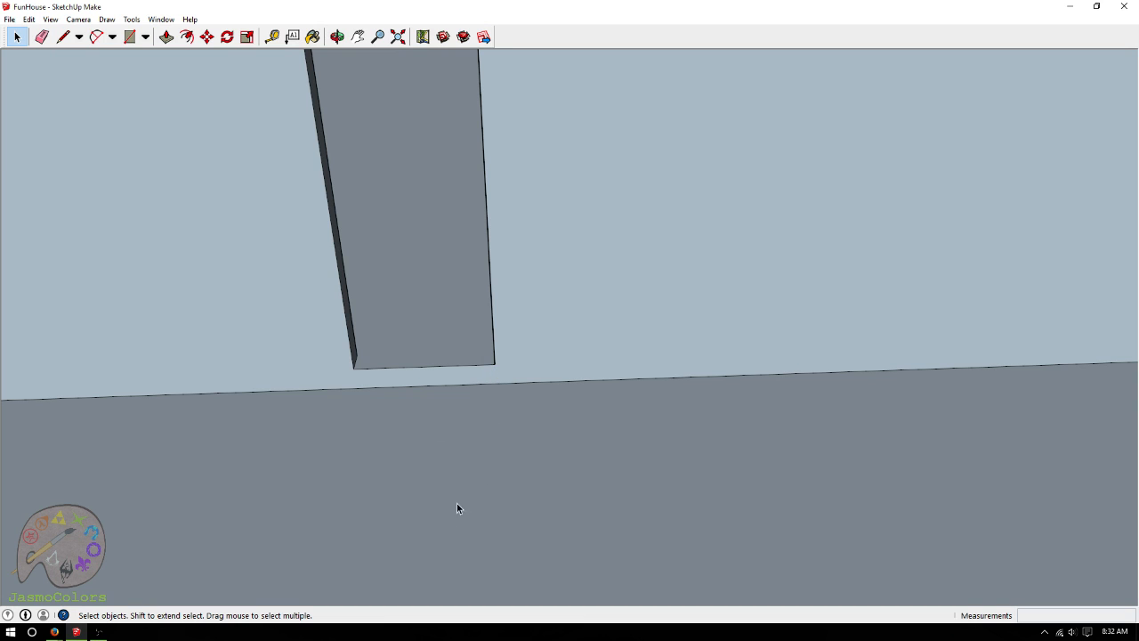
pyautogui.click(337, 37)
pyautogui.moveTo(480, 261); pyautogui.dragTo(590, 279)
pyautogui.scroll(5, 600, 106)
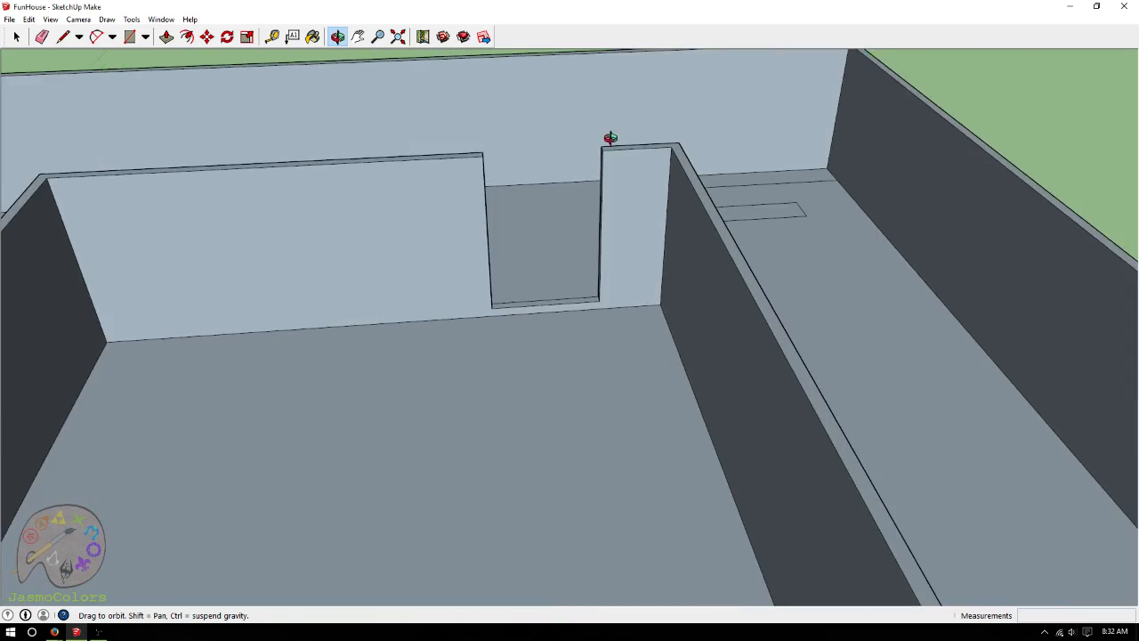
# Place a guide 8' above the threshold on the side jamb of the inner room's full-height doorway
pyautogui.moveTo(518, 274); pyautogui.dragTo(711, 89)
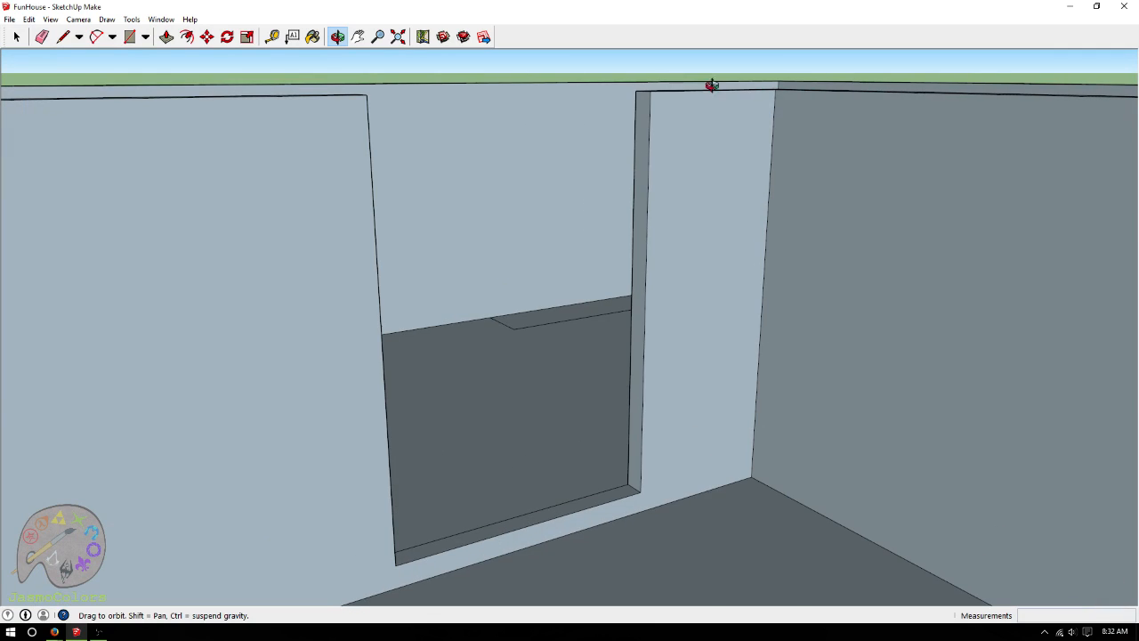
pyautogui.click(271, 36)
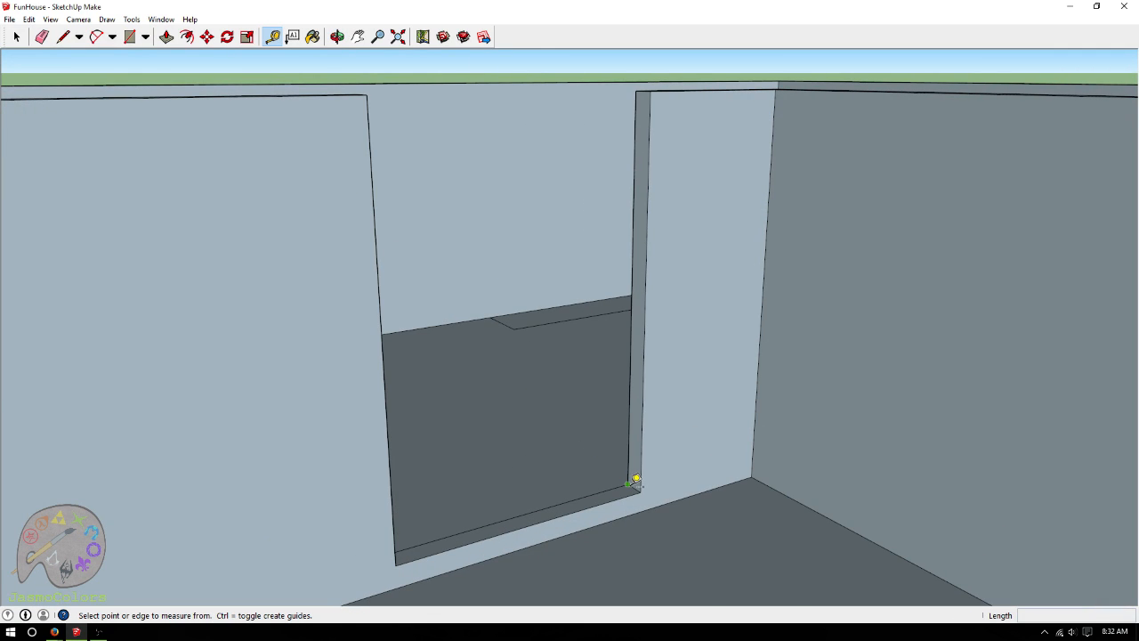
pyautogui.scroll(3, 633, 478)
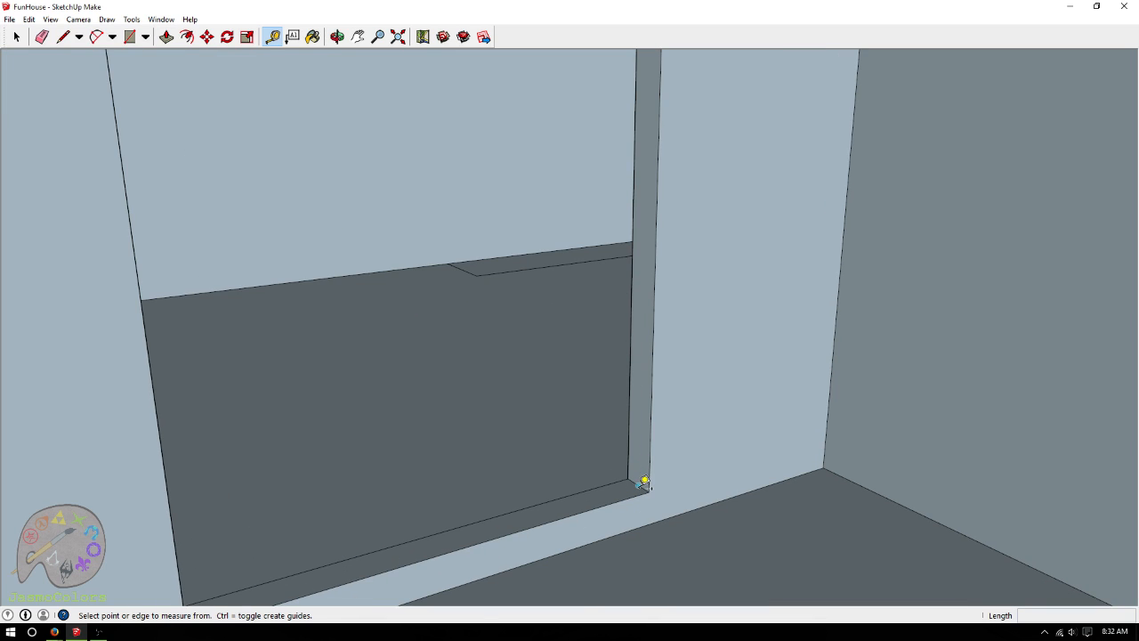
pyautogui.click(638, 484)
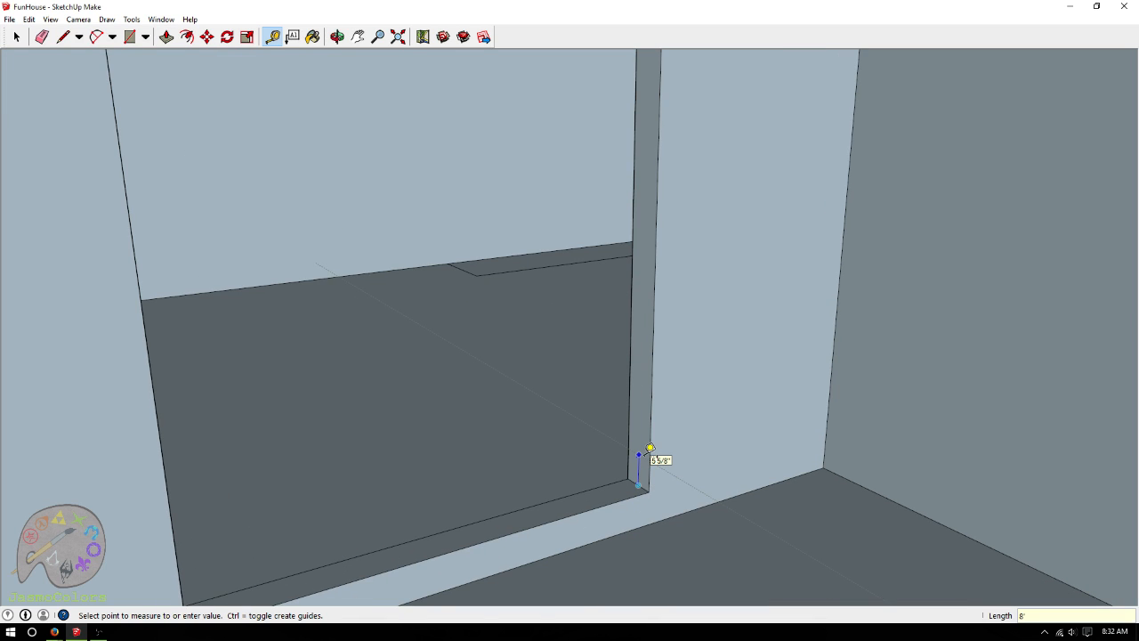
pyautogui.click(650, 449)
pyautogui.scroll(-3, 694, 534)
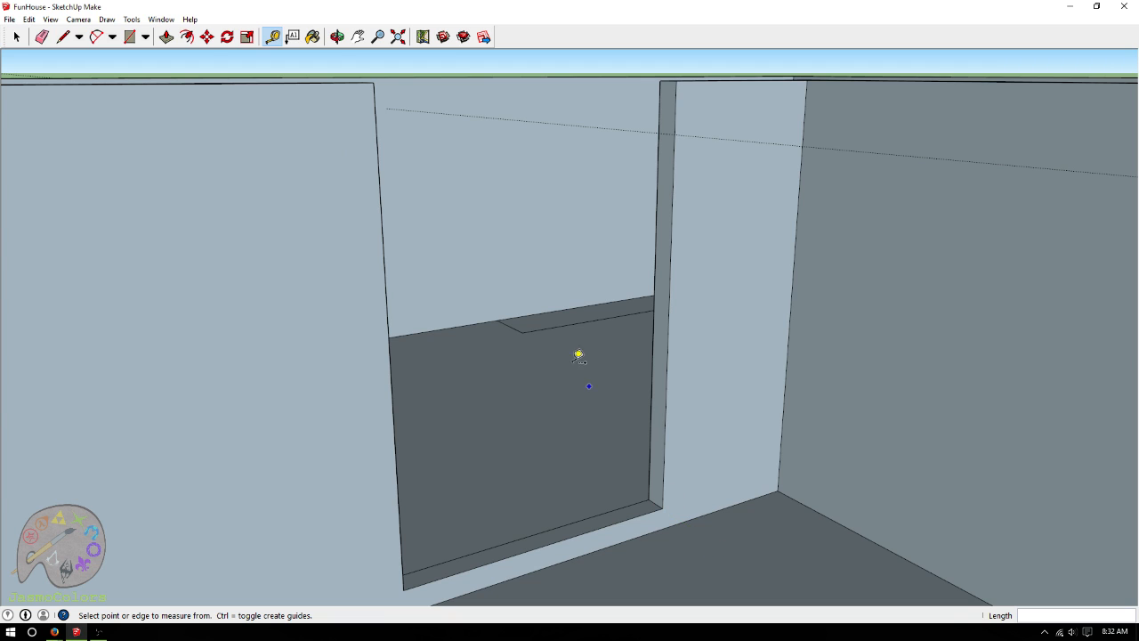
# Draw a line across the jamb at the guide and Push/Pull the section above it 6' across the opening to form a header
pyautogui.click(63, 36)
pyautogui.click(657, 130)
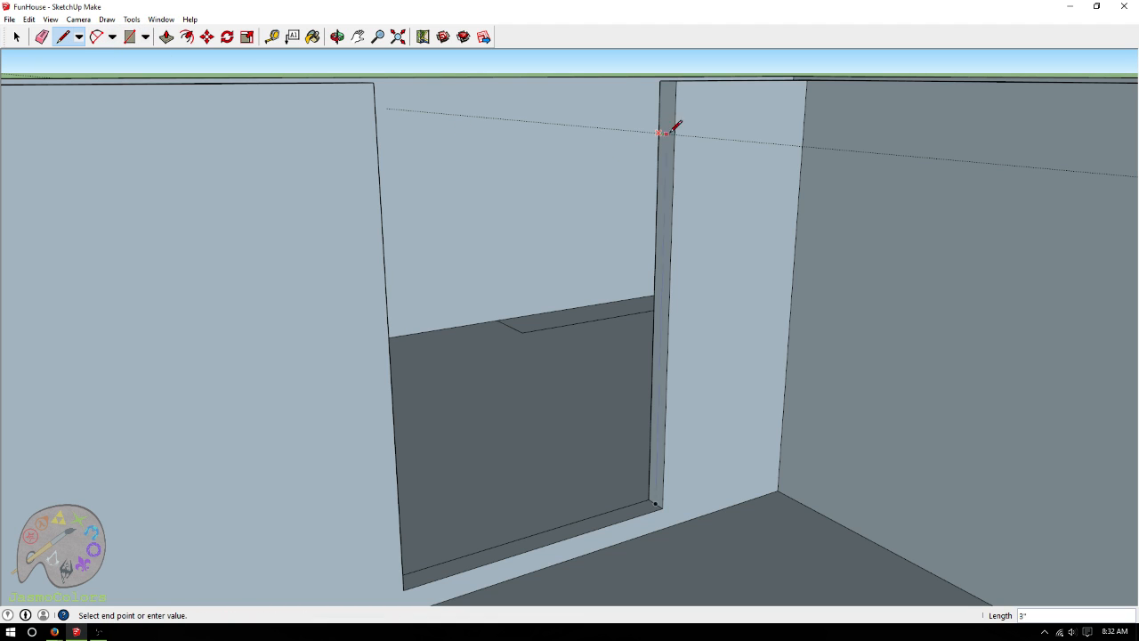
pyautogui.click(677, 132)
pyautogui.click(166, 36)
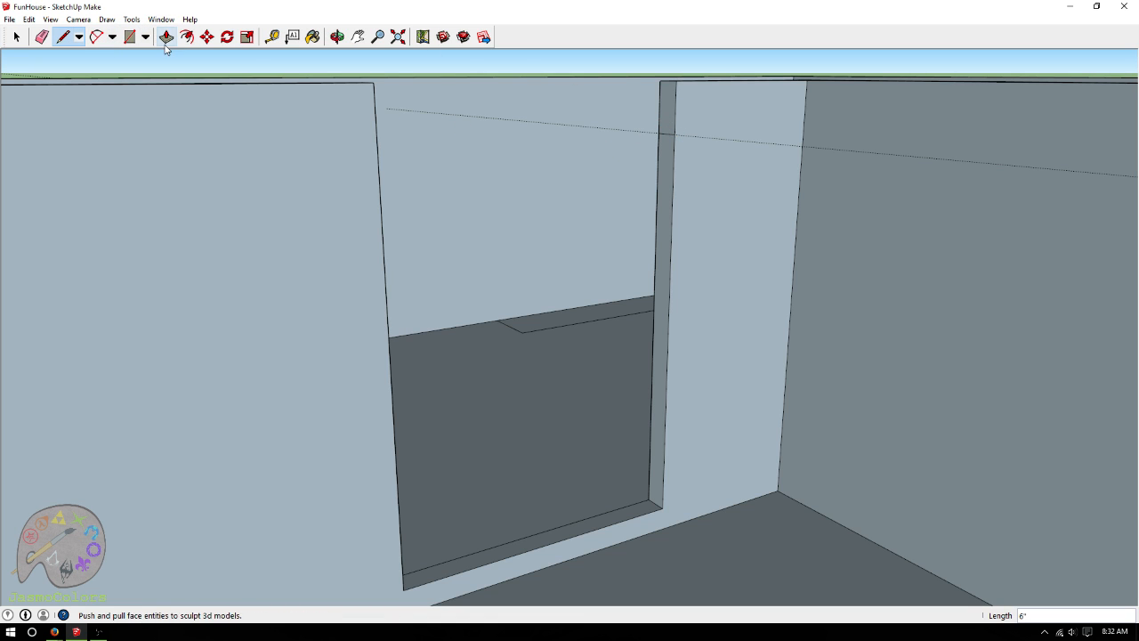
pyautogui.moveTo(670, 117); pyautogui.dragTo(376, 102)
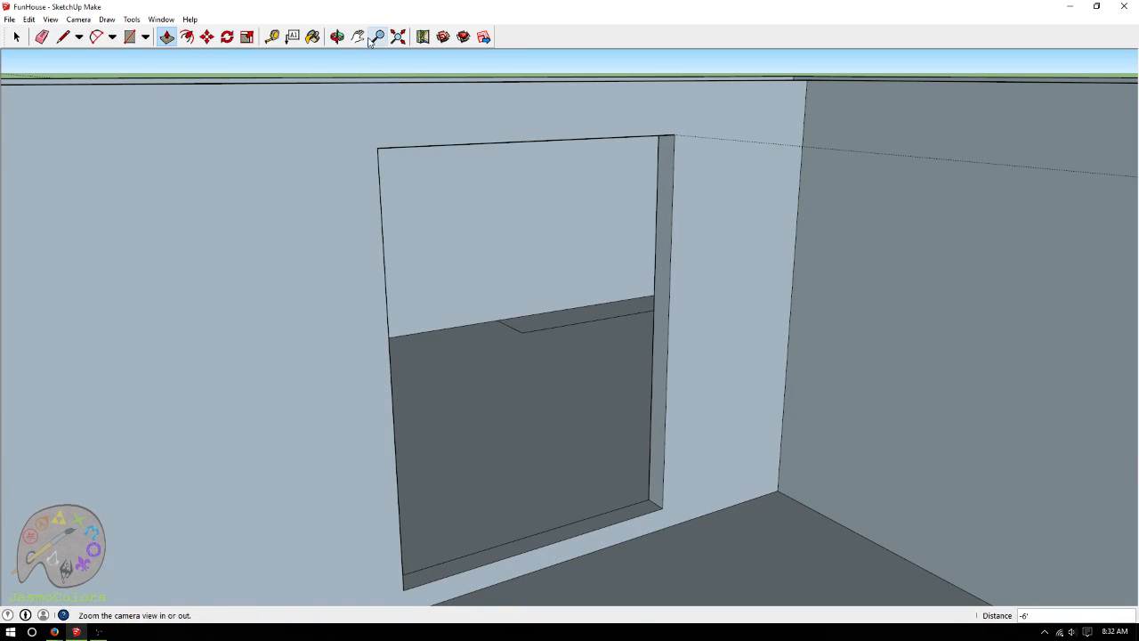
# Delete the leftover vertical edge between the new header and the wall, then delete all guides
pyautogui.click(337, 37)
pyautogui.moveTo(408, 187); pyautogui.dragTo(931, 262)
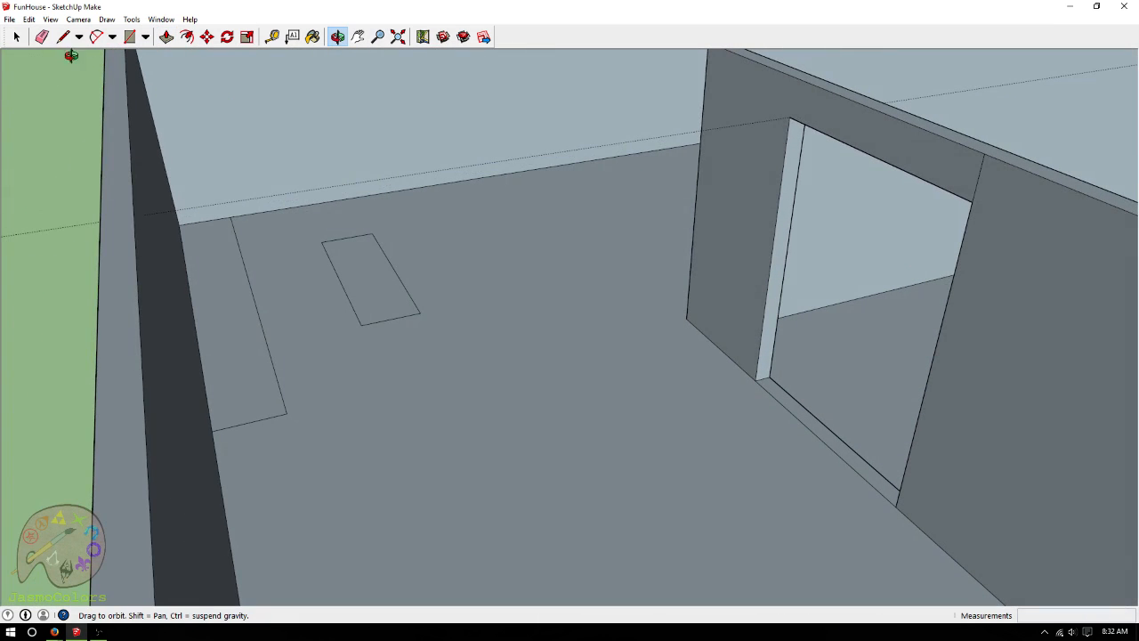
pyautogui.press('space')
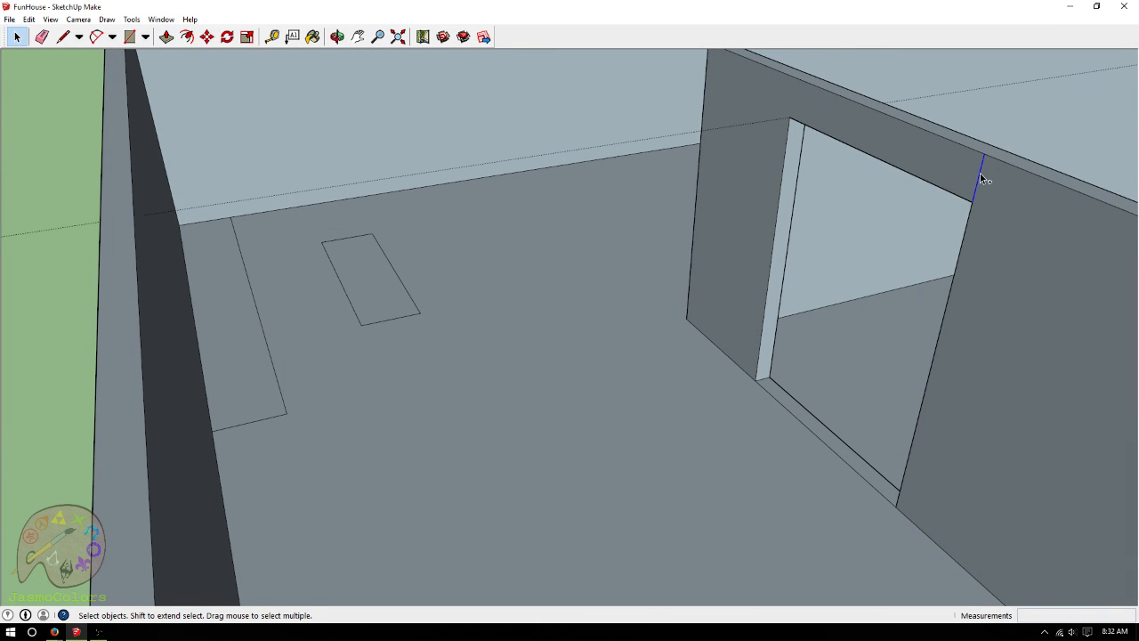
pyautogui.click(28, 19)
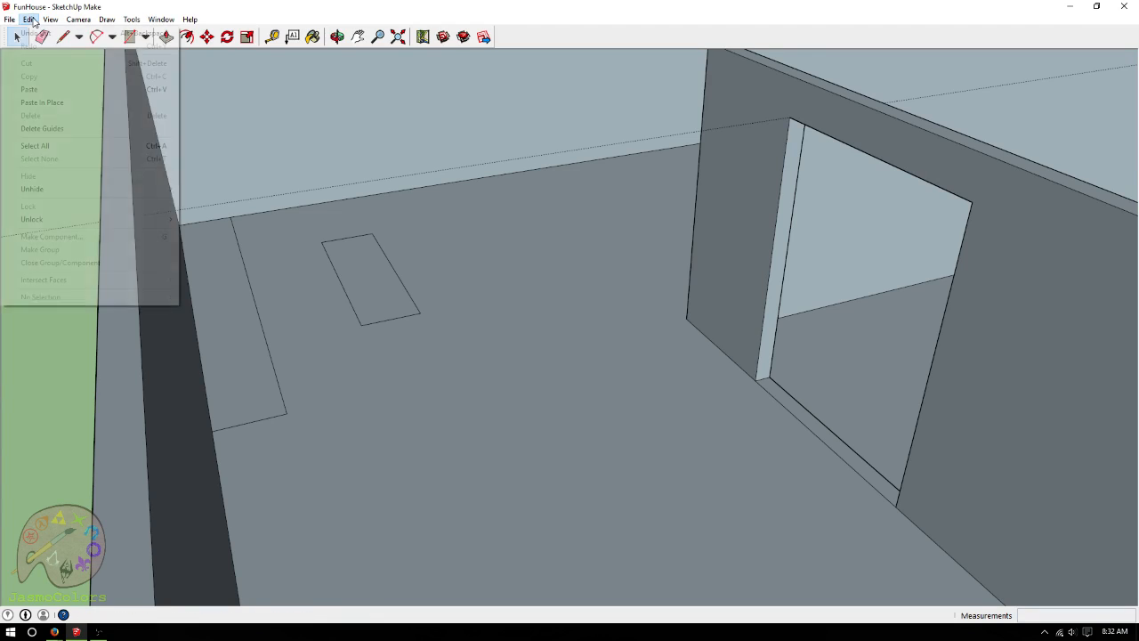
pyautogui.click(45, 128)
# Examine the closed-over doorway, the overall wall layout and the front room's back wall beside its existing doorway
pyautogui.click(338, 37)
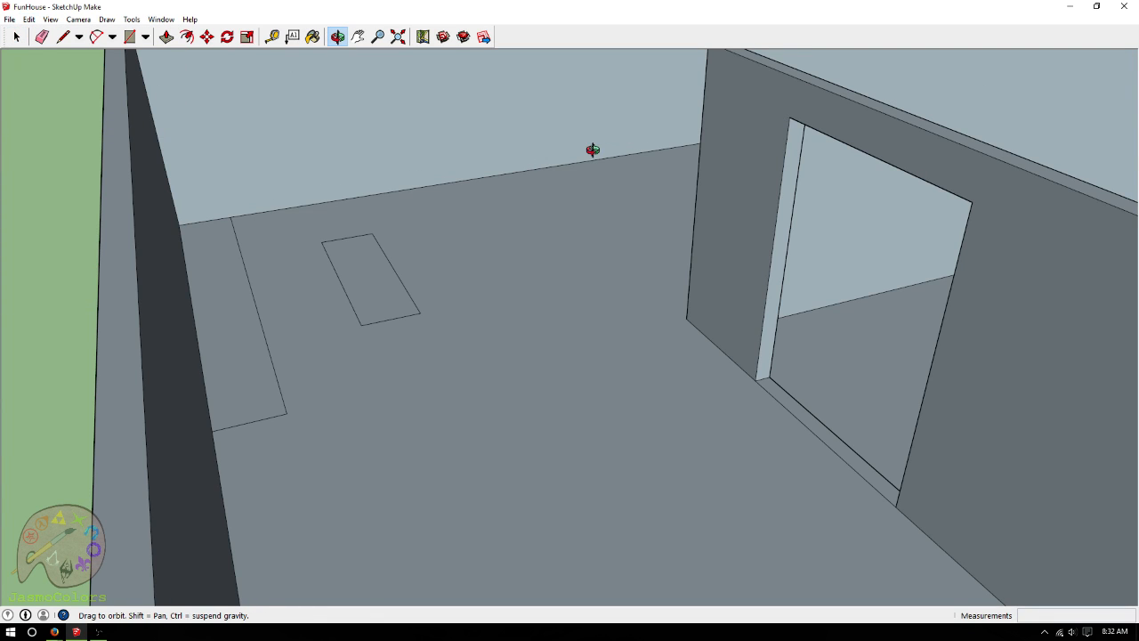
pyautogui.moveTo(748, 194); pyautogui.dragTo(357, 199)
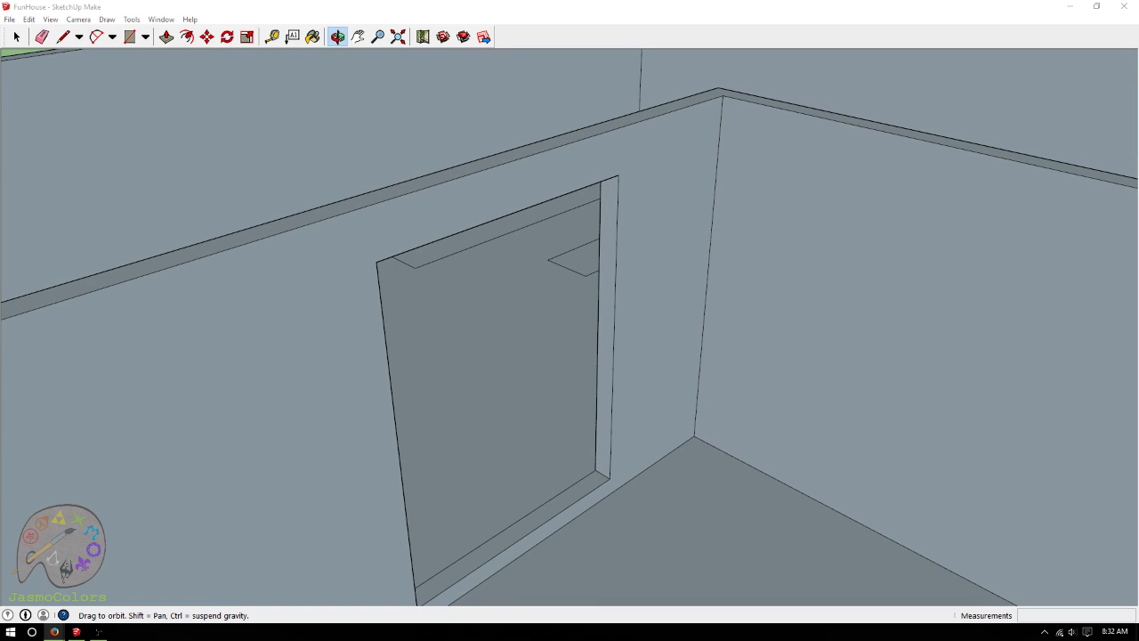
pyautogui.click(961, 11)
pyautogui.scroll(-6, 350, 241)
pyautogui.moveTo(655, 170)
pyautogui.mouseDown()
pyautogui.moveTo(438, 219)
pyautogui.moveTo(554, 202)
pyautogui.mouseUp()
pyautogui.scroll(-5, 593, 112)
pyautogui.moveTo(626, 265); pyautogui.dragTo(643, 235)
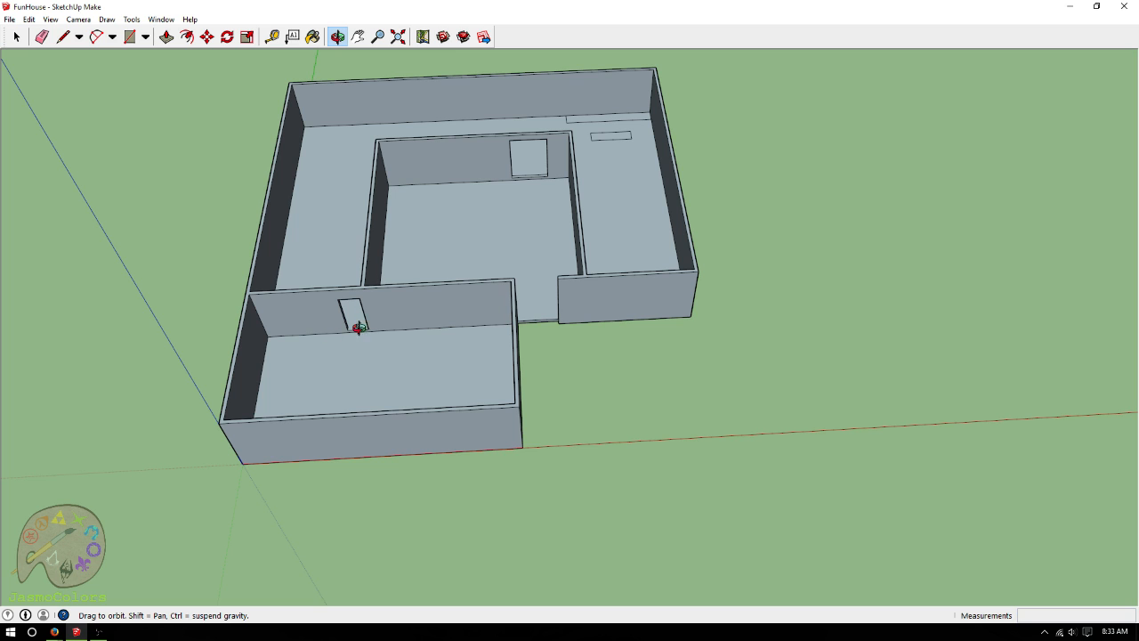
pyautogui.scroll(3, 315, 332)
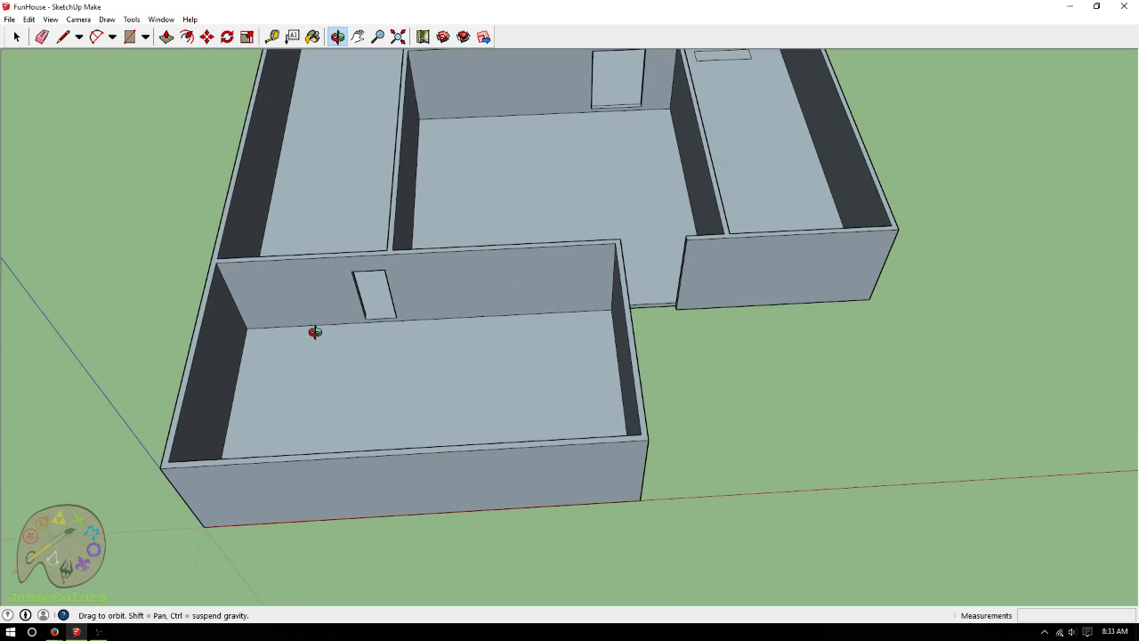
pyautogui.scroll(2, 350, 334)
pyautogui.moveTo(561, 340); pyautogui.dragTo(480, 401)
pyautogui.scroll(-2, 428, 434)
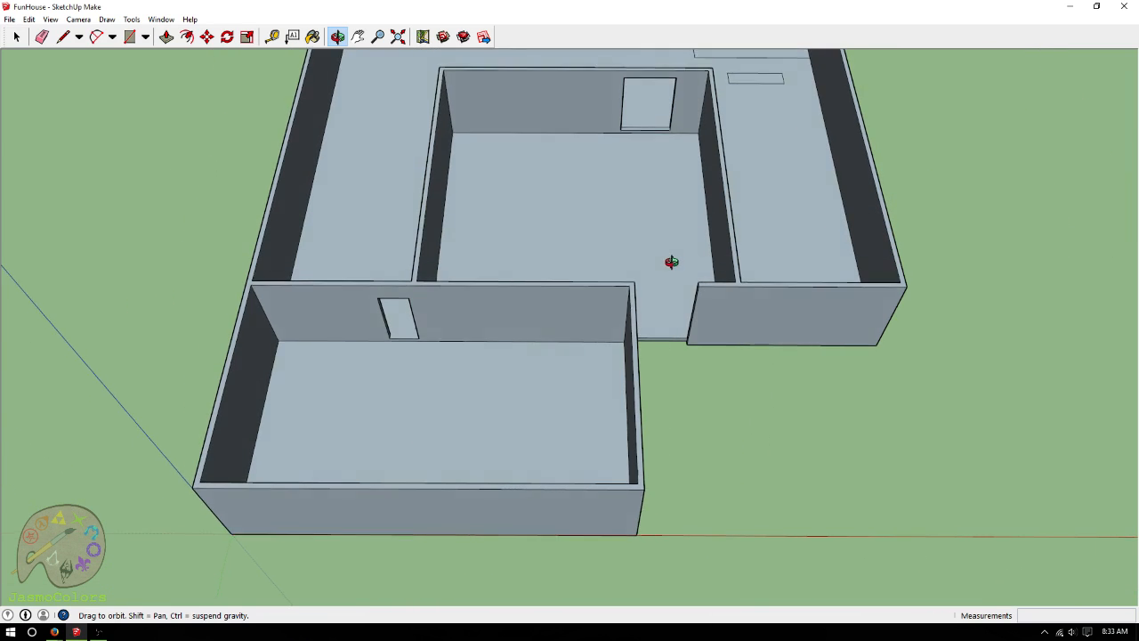
pyautogui.moveTo(671, 261); pyautogui.dragTo(679, 237)
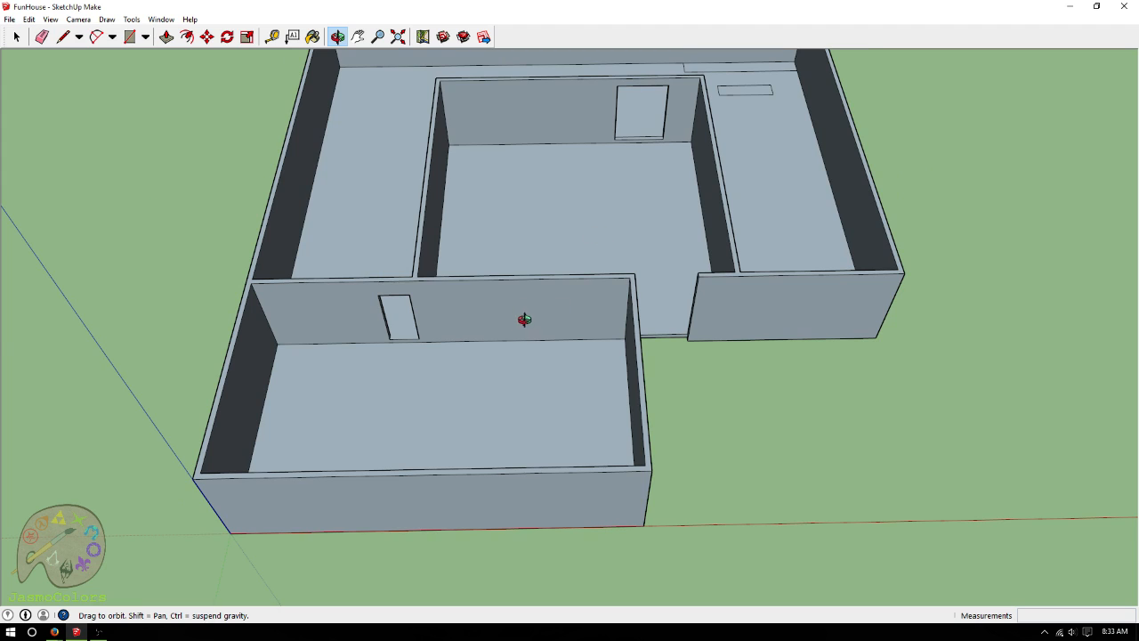
pyautogui.scroll(3, 513, 284)
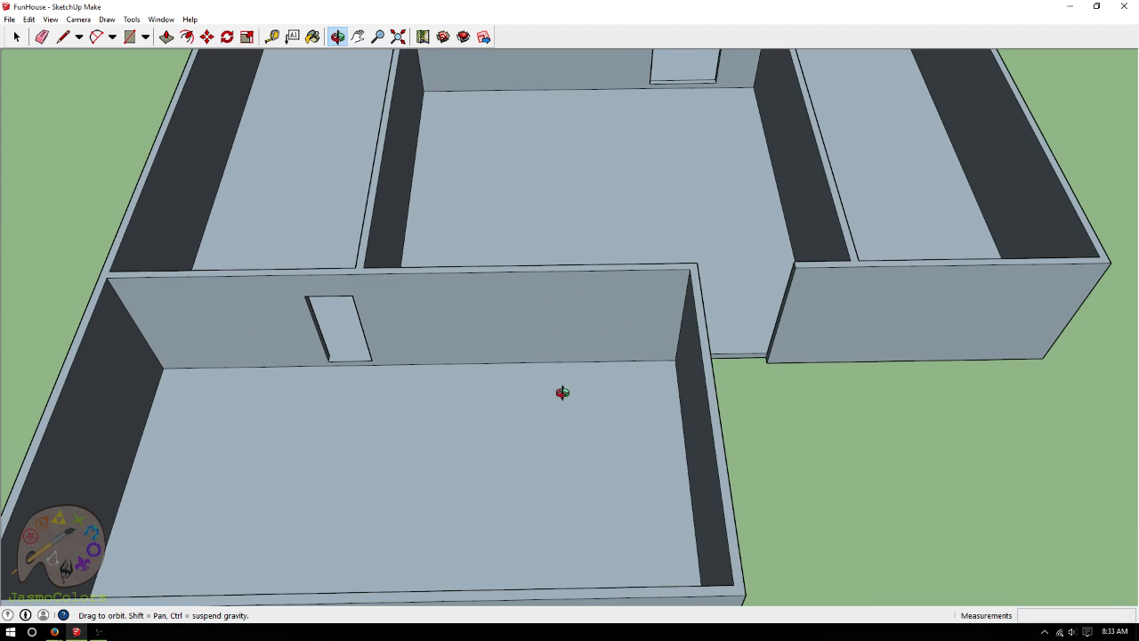
pyautogui.moveTo(524, 234)
pyautogui.mouseDown()
pyautogui.moveTo(531, 339)
pyautogui.moveTo(532, 242)
pyautogui.mouseUp()
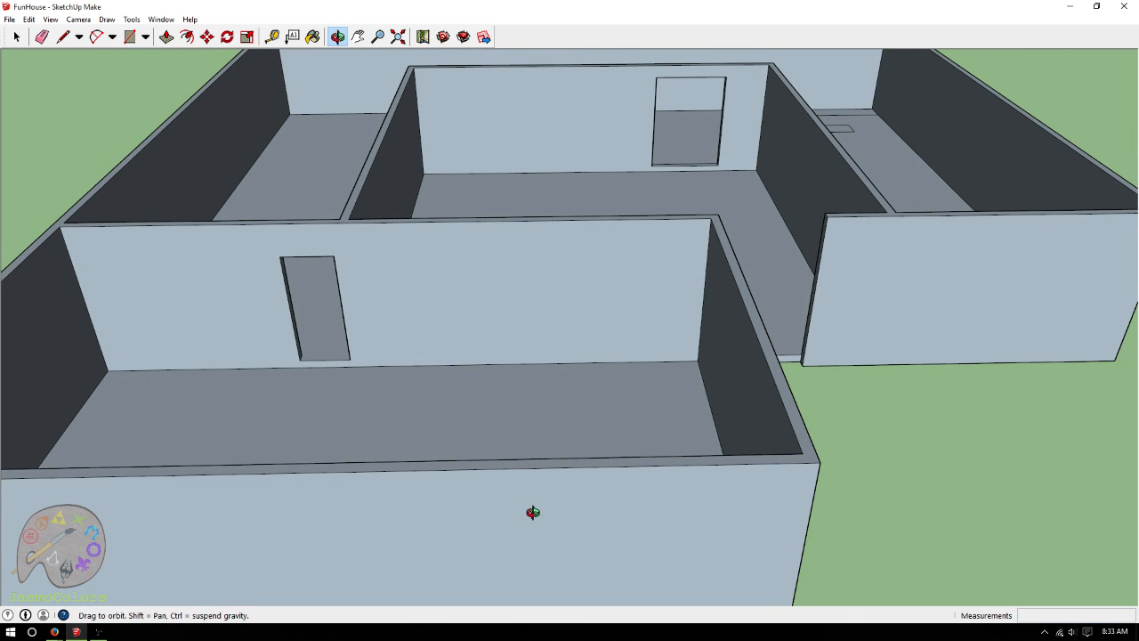
pyautogui.scroll(2, 487, 256)
pyautogui.scroll(3, 615, 265)
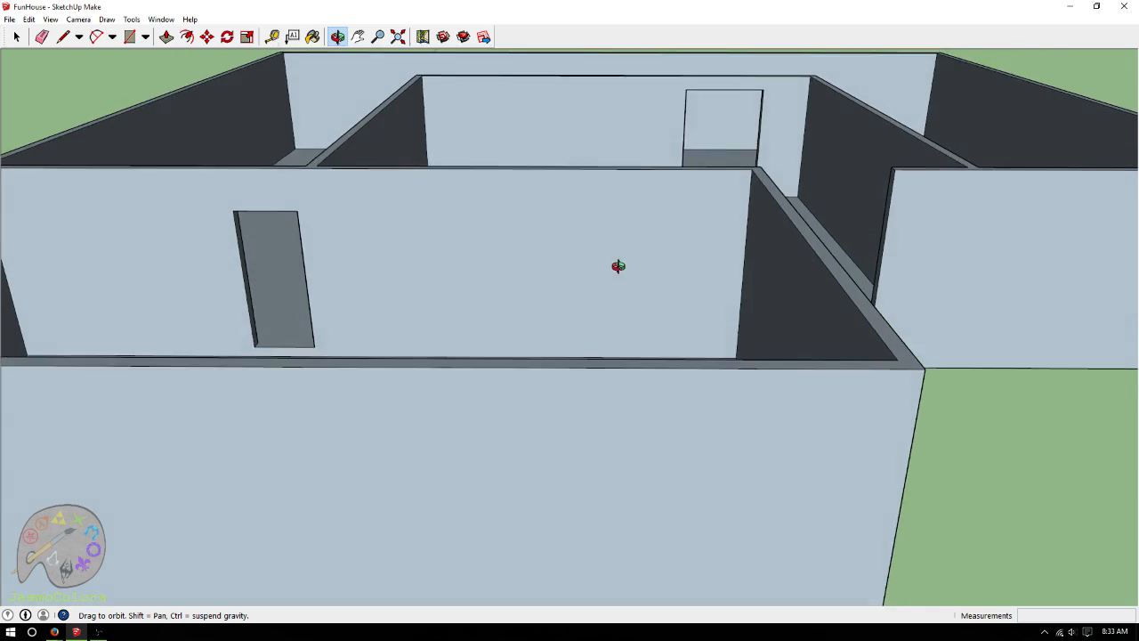
pyautogui.scroll(2, 621, 370)
pyautogui.scroll(2, 433, 412)
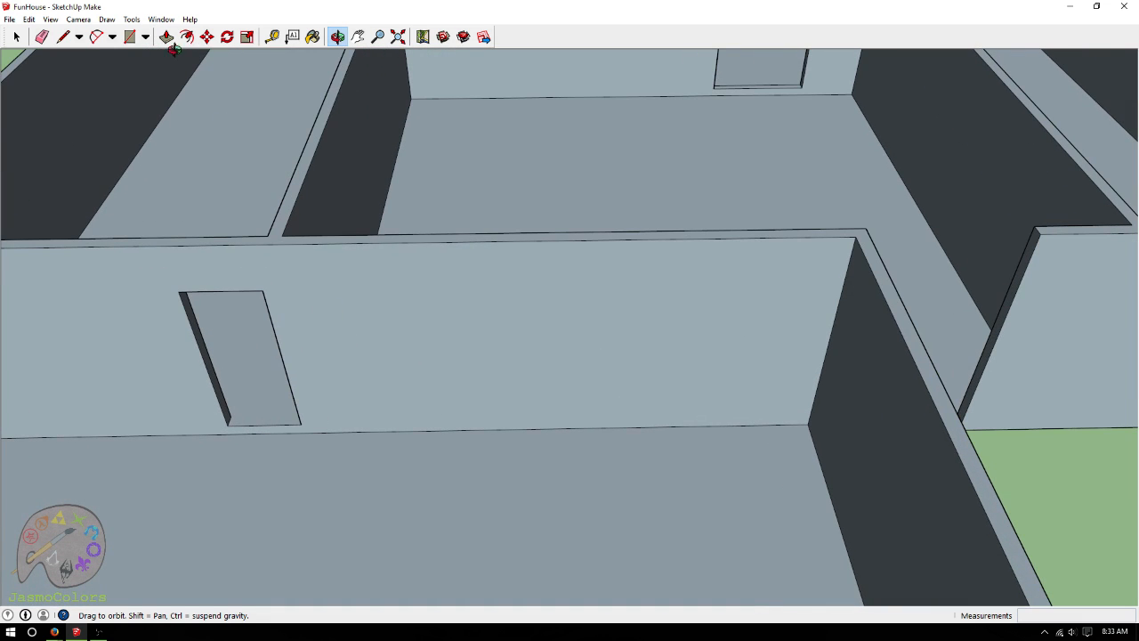
# Place a vertical guide 6" from the corner on the front room's back wall and another 3' beyond it
pyautogui.click(272, 37)
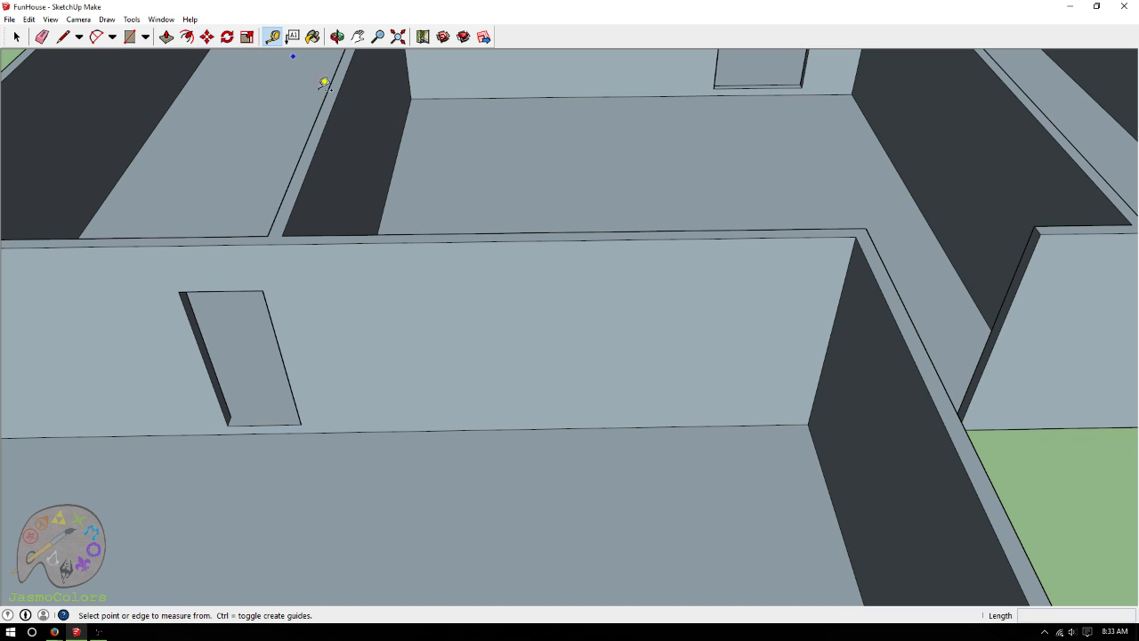
pyautogui.click(829, 337)
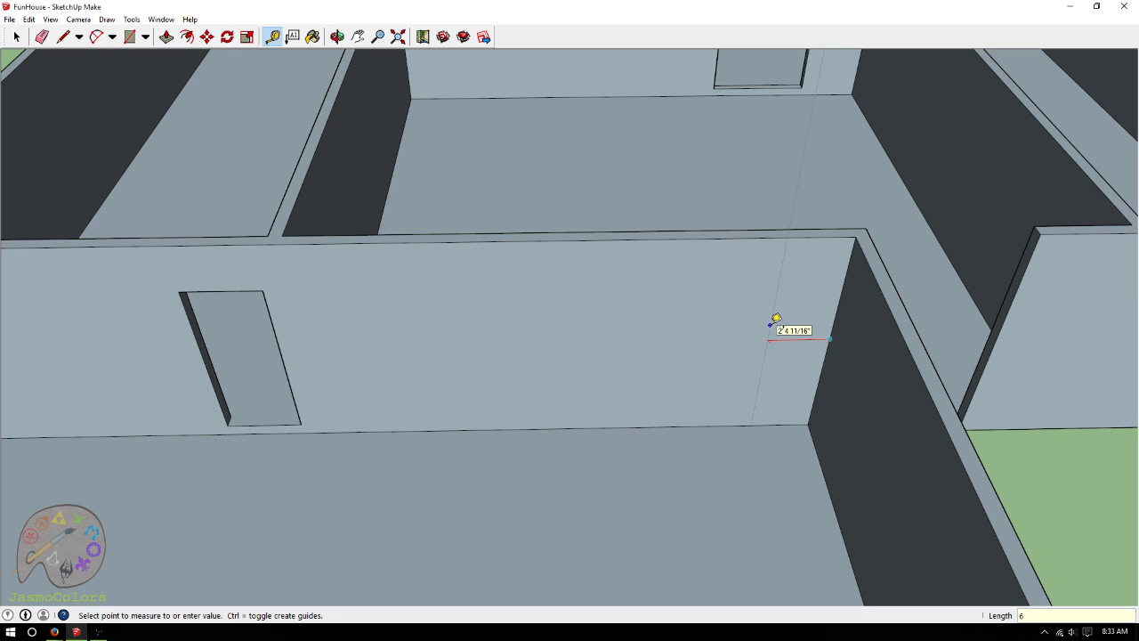
pyautogui.press('Return')
pyautogui.click(824, 301)
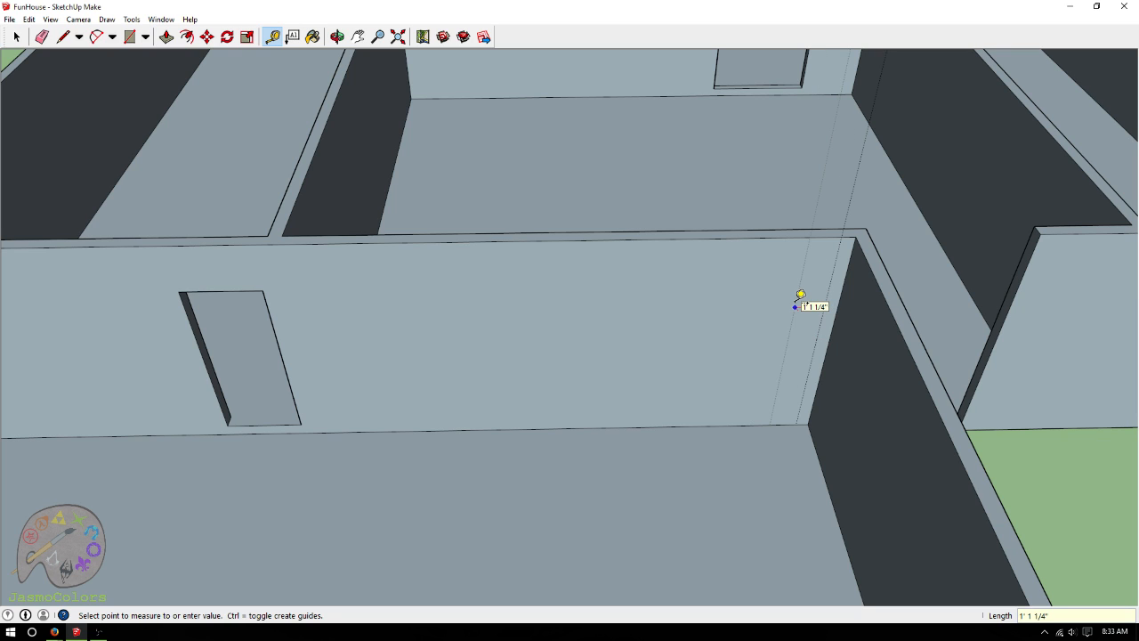
pyautogui.write("3'")
pyautogui.press('Return')
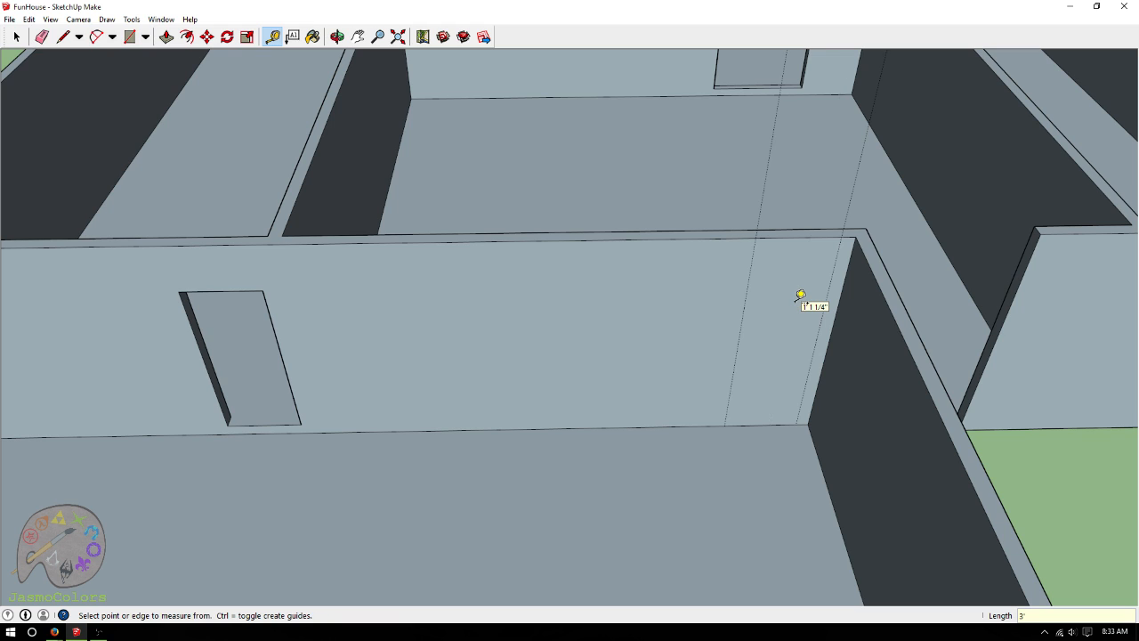
# Place a guide 7' above the floor on the back wall and draw a 7' by 3' doorway rectangle between the vertical guides
pyautogui.click(766, 424)
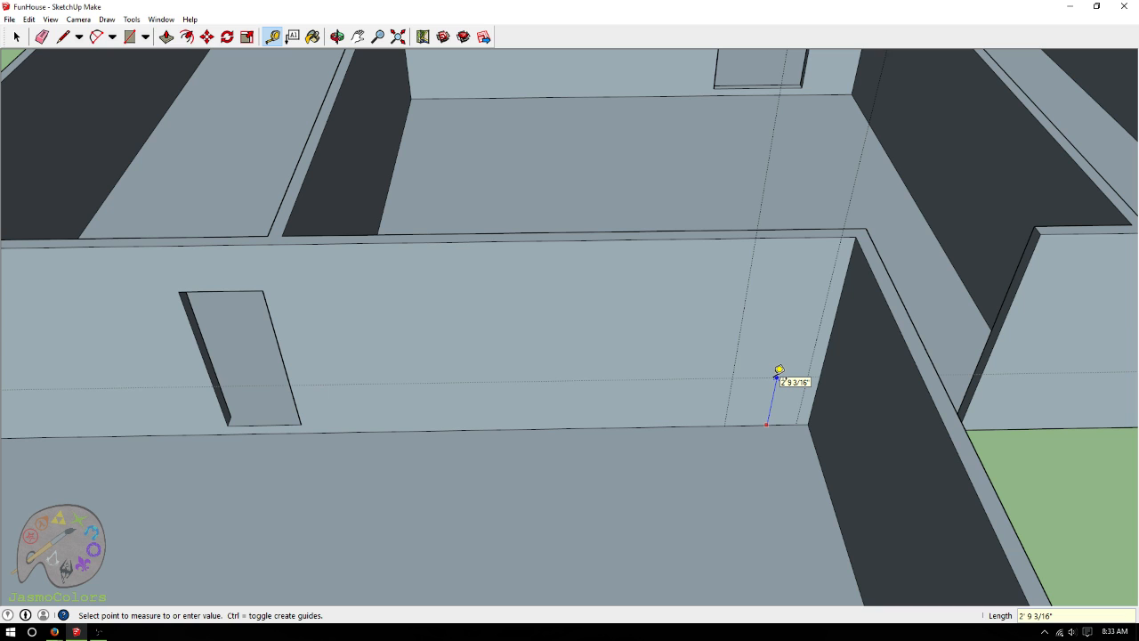
pyautogui.write('7')
pyautogui.press('Return')
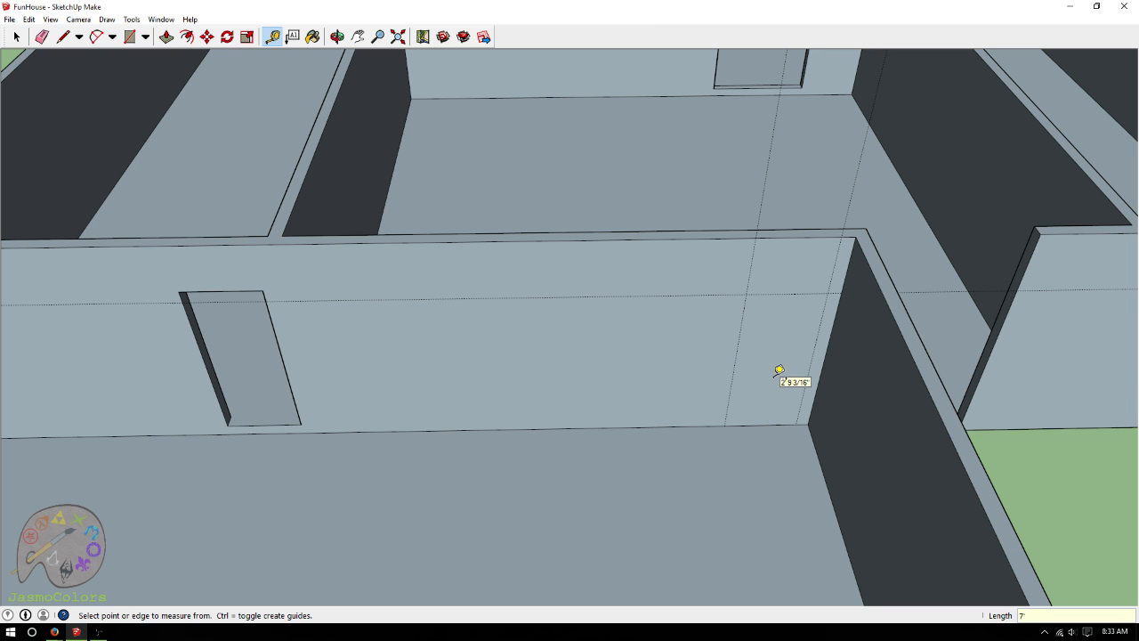
pyautogui.scroll(-3, 182, 365)
pyautogui.scroll(2, 544, 366)
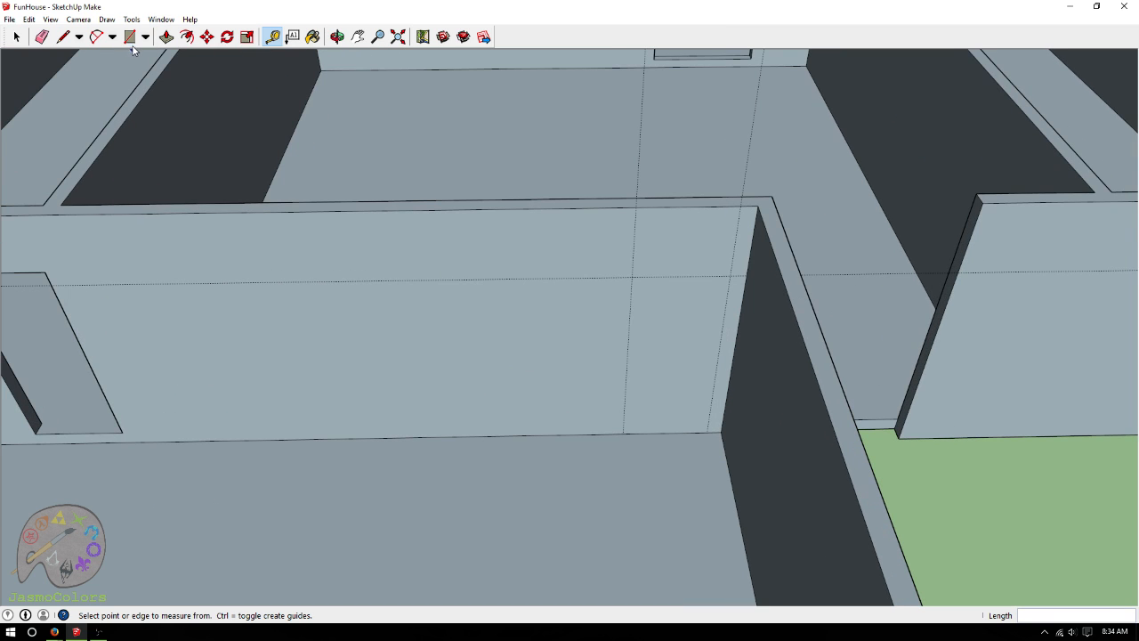
pyautogui.press('r')
pyautogui.click(633, 276)
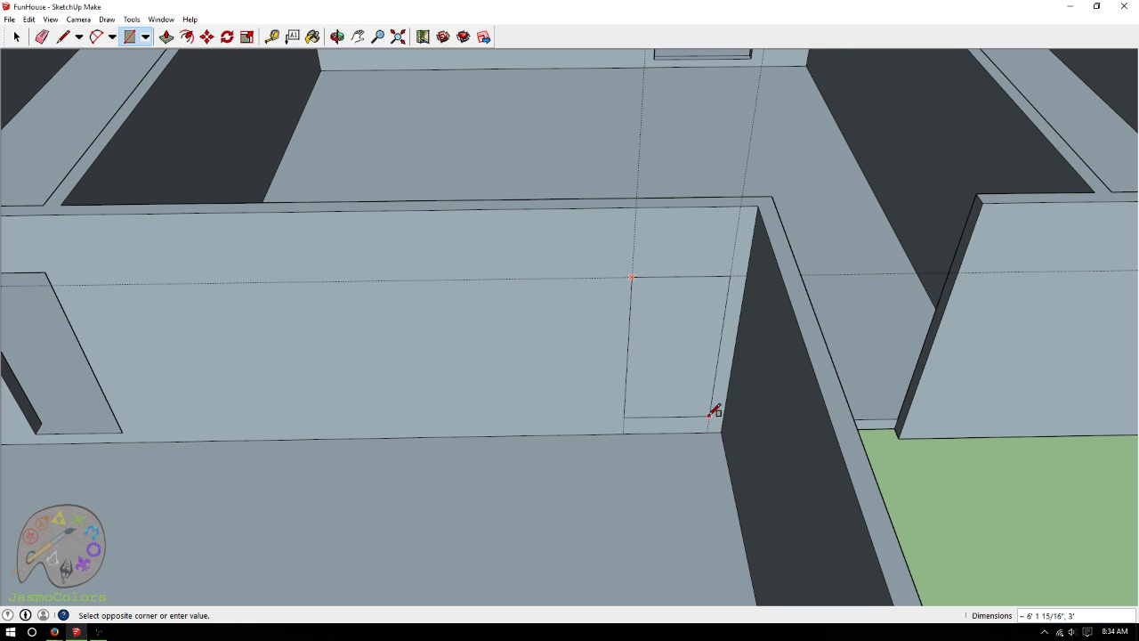
pyautogui.click(709, 433)
# Push/Pull the new doorway rectangle near the corner into the front room's back wall
pyautogui.click(167, 35)
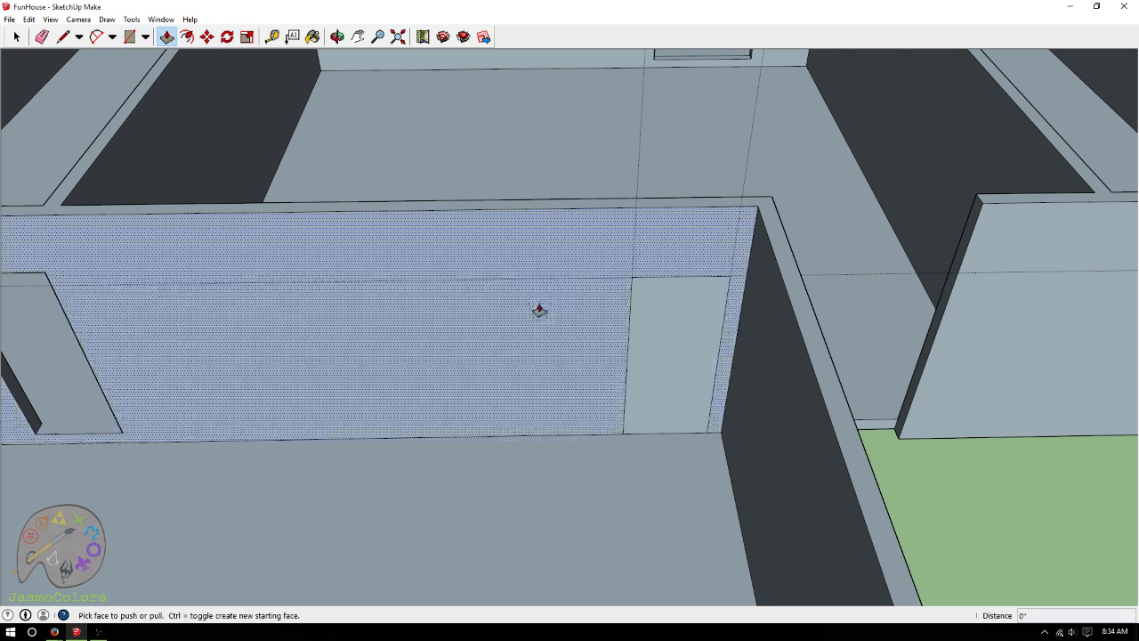
pyautogui.click(655, 407)
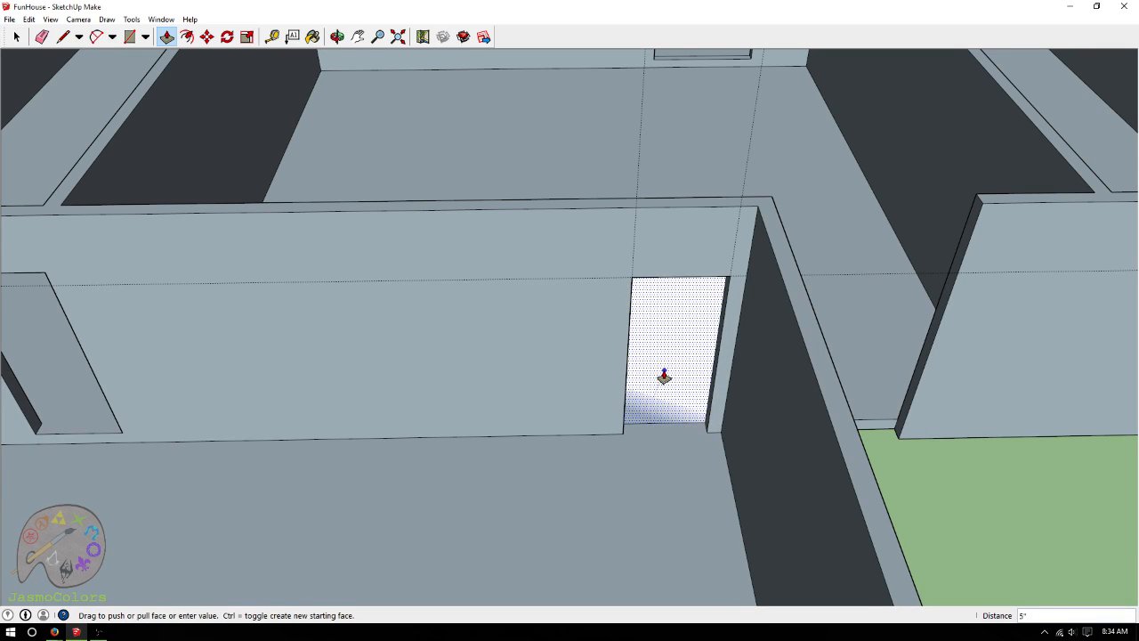
# Push the front room's corner doorway face 5" through the wall and delete all guides
pyautogui.click(661, 376)
pyautogui.click(337, 35)
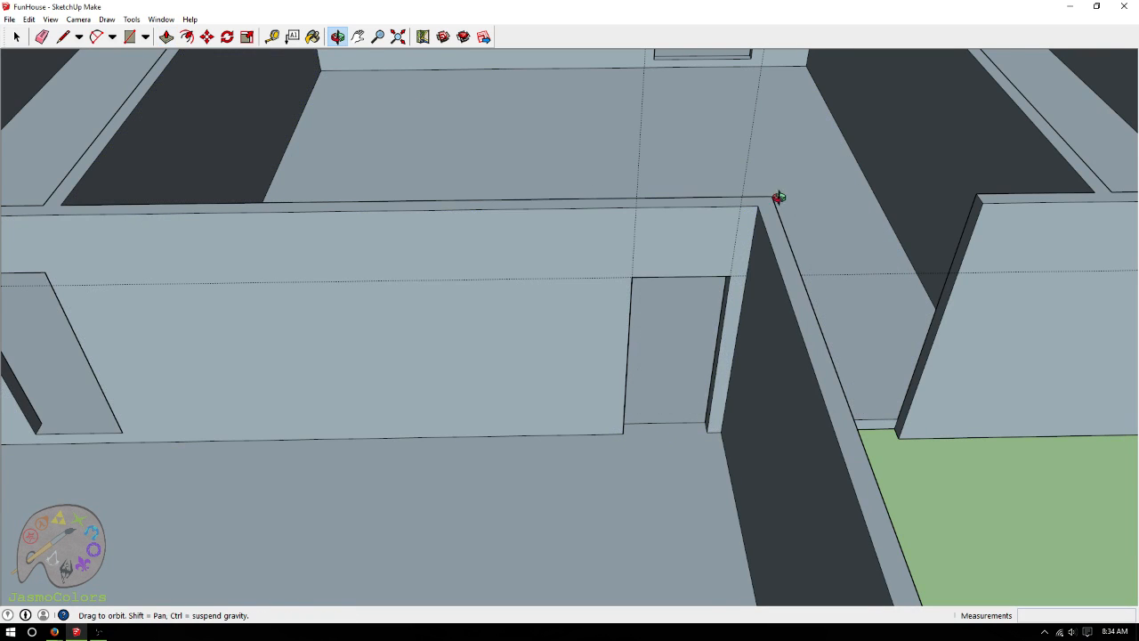
pyautogui.moveTo(780, 198); pyautogui.dragTo(354, 263)
pyautogui.click(28, 18)
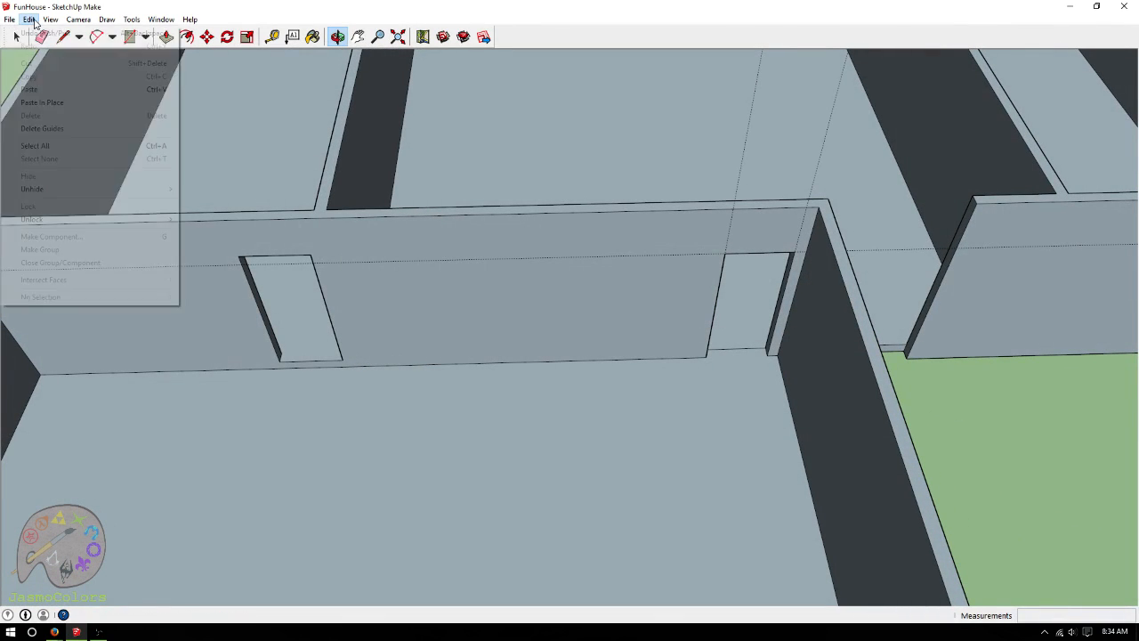
pyautogui.click(54, 130)
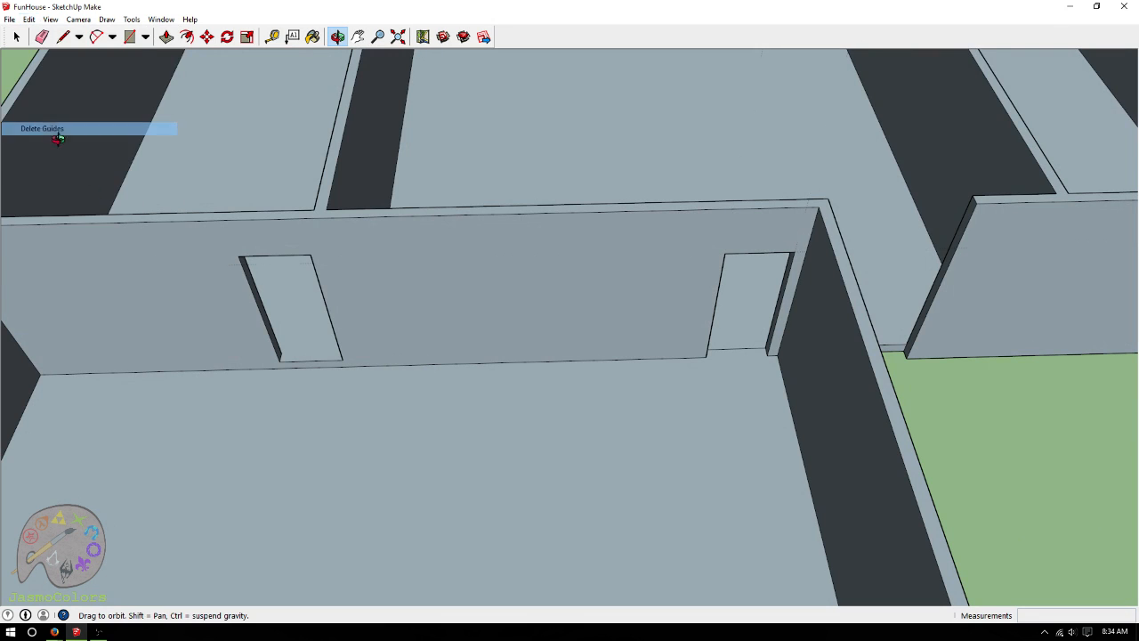
# Examine the whole house layout from several angles, checking the walls and doorways of each room
pyautogui.scroll(-5, 323, 458)
pyautogui.scroll(-1, 457, 496)
pyautogui.moveTo(457, 496); pyautogui.dragTo(450, 421)
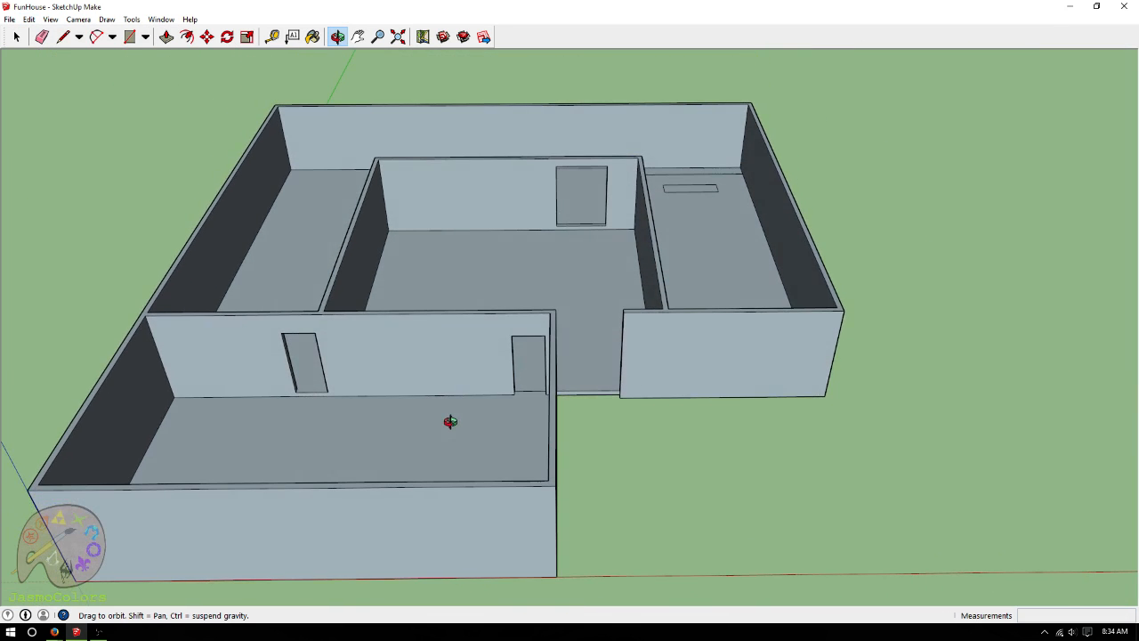
pyautogui.moveTo(591, 338); pyautogui.dragTo(694, 268)
pyautogui.moveTo(538, 229); pyautogui.dragTo(326, 263)
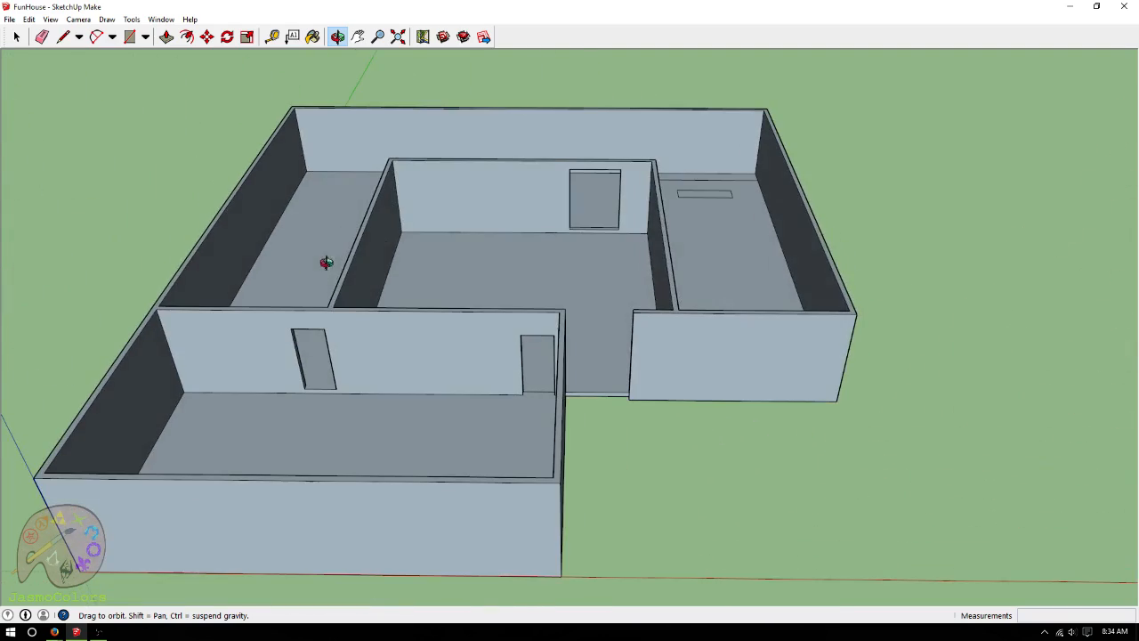
pyautogui.moveTo(568, 299); pyautogui.dragTo(854, 293)
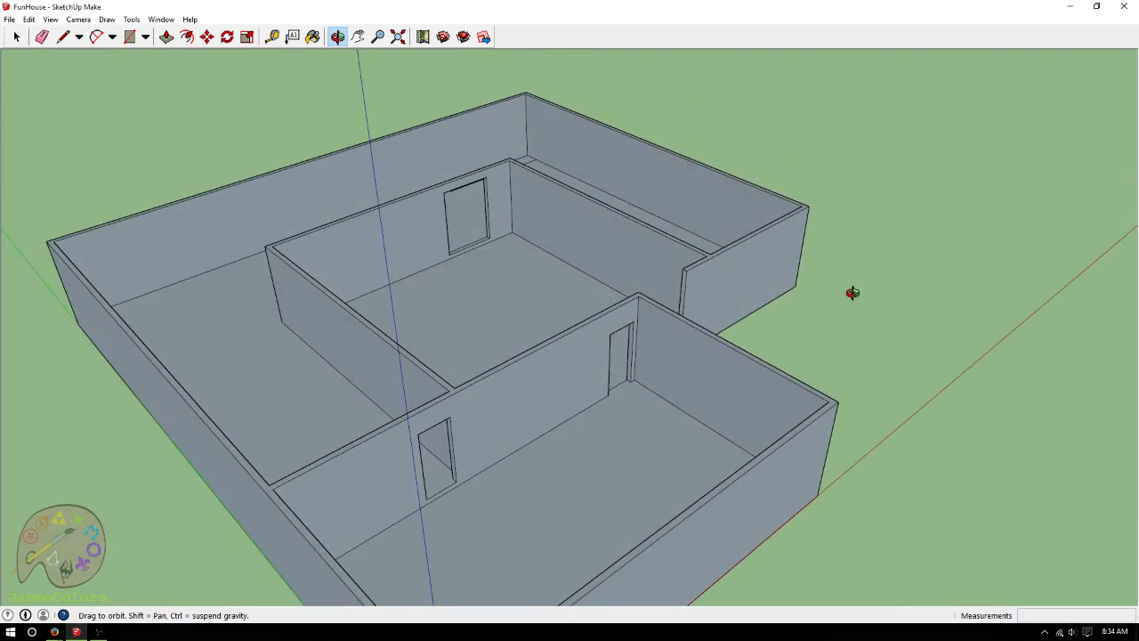
pyautogui.moveTo(564, 255); pyautogui.dragTo(510, 262)
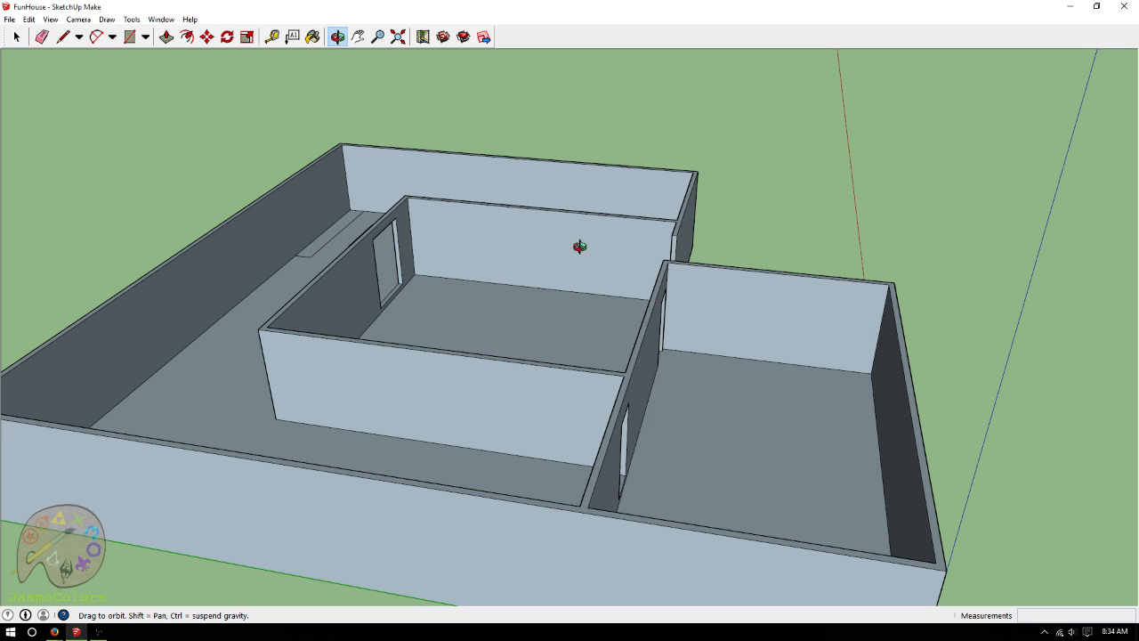
pyautogui.moveTo(733, 224); pyautogui.dragTo(275, 300)
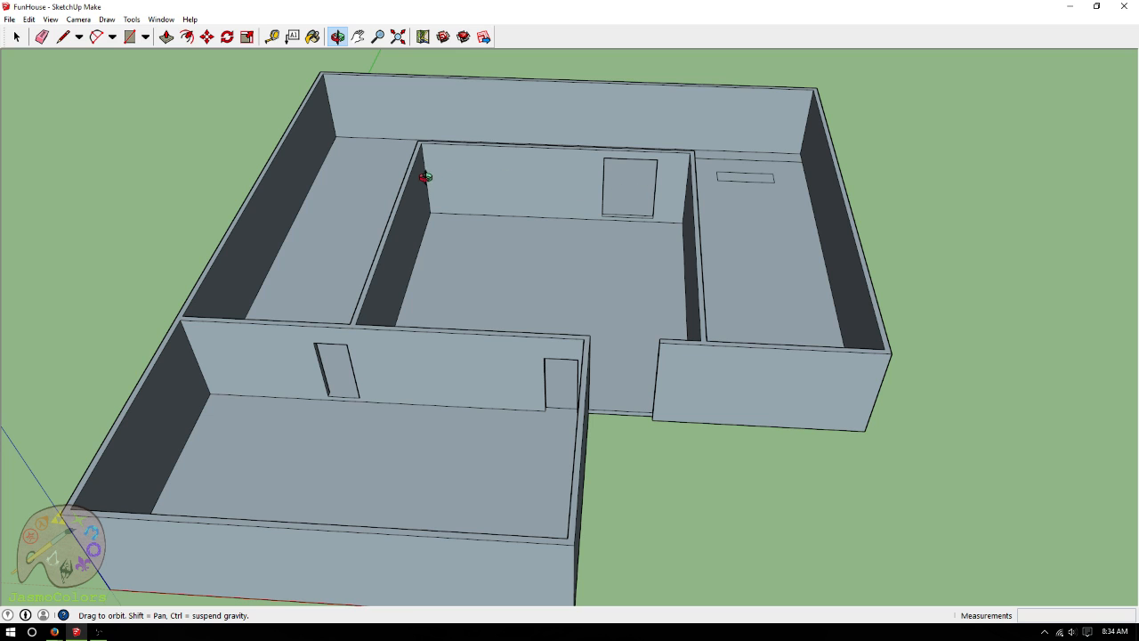
pyautogui.moveTo(591, 197); pyautogui.dragTo(522, 183)
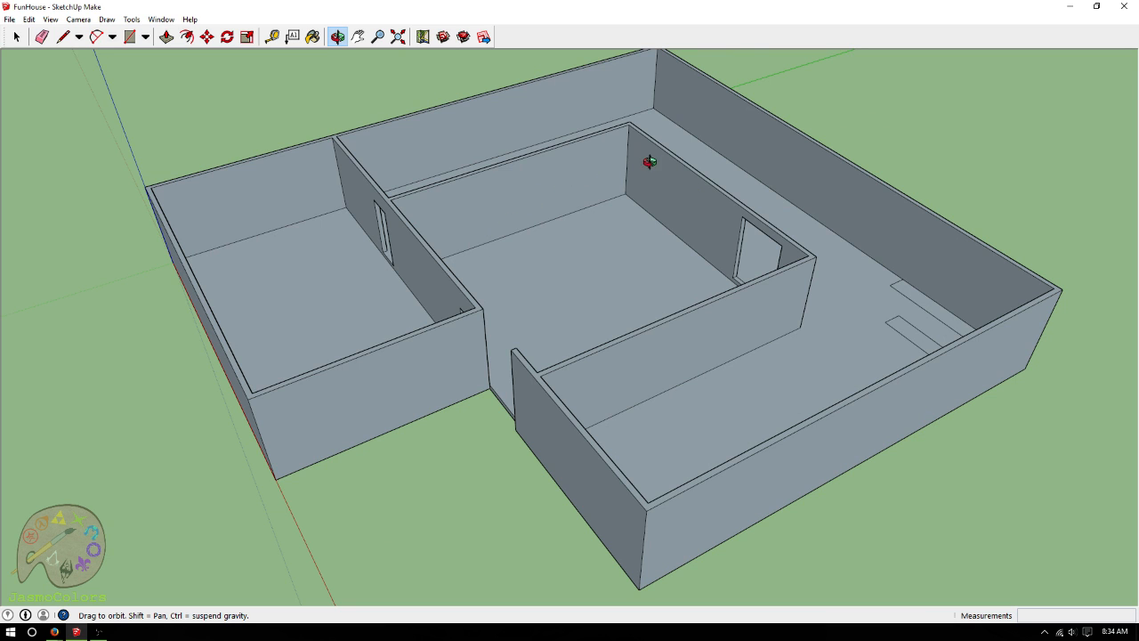
pyautogui.moveTo(503, 242); pyautogui.dragTo(860, 299)
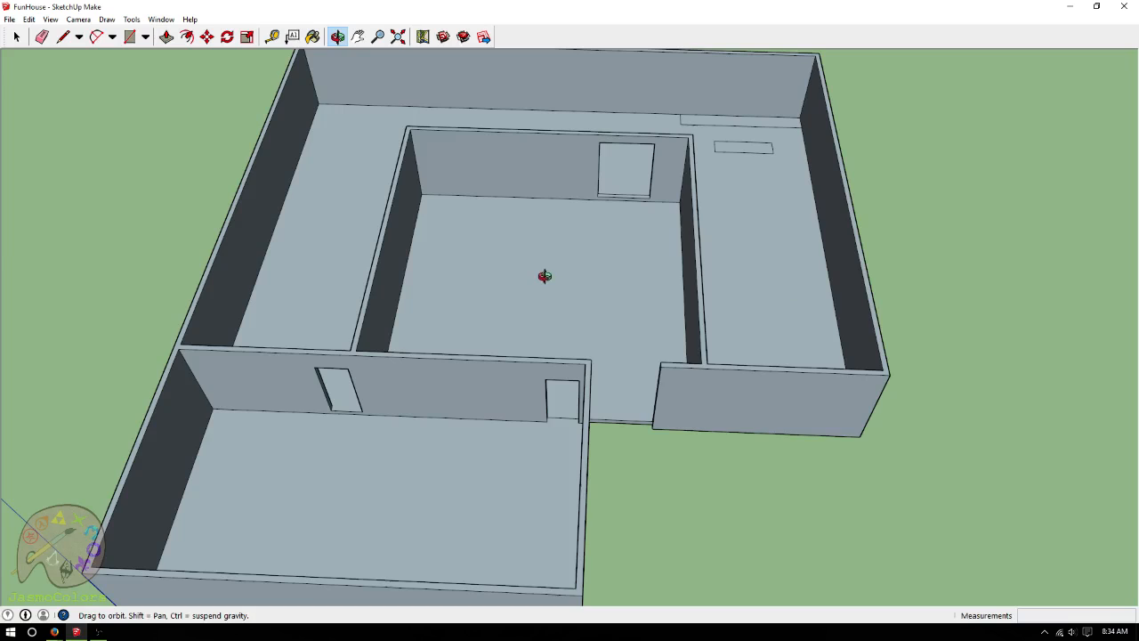
pyautogui.moveTo(536, 251); pyautogui.dragTo(564, 305)
pyautogui.scroll(-4, 506, 452)
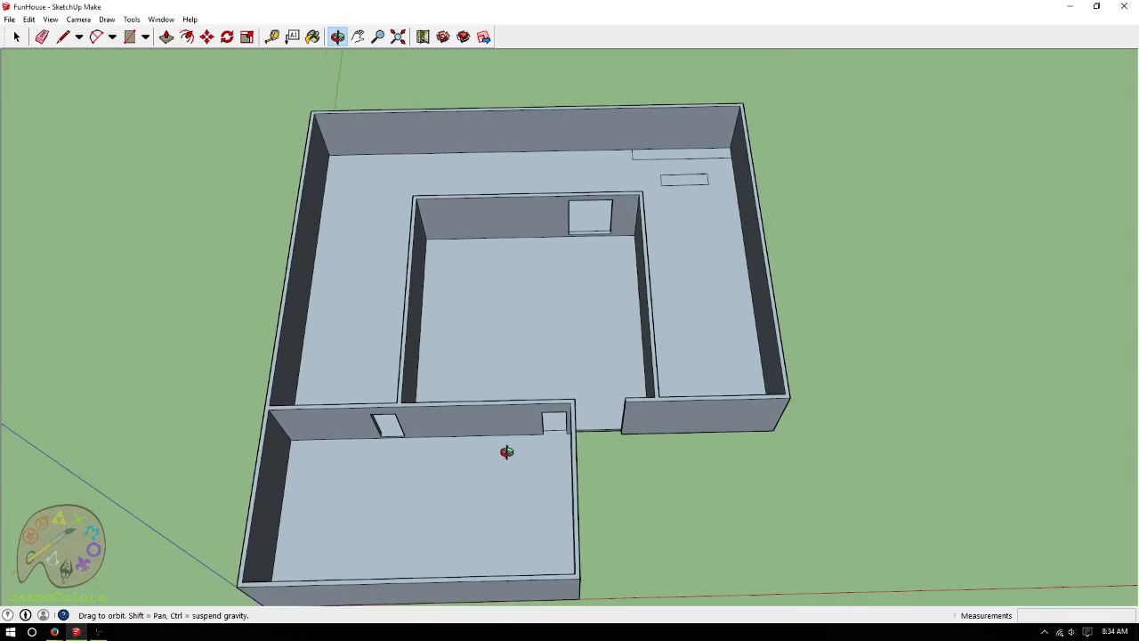
# Examine the rear corridor, the two floor rectangles near its far corner and the inner room's back opening
pyautogui.scroll(3, 674, 153)
pyautogui.scroll(2, 674, 153)
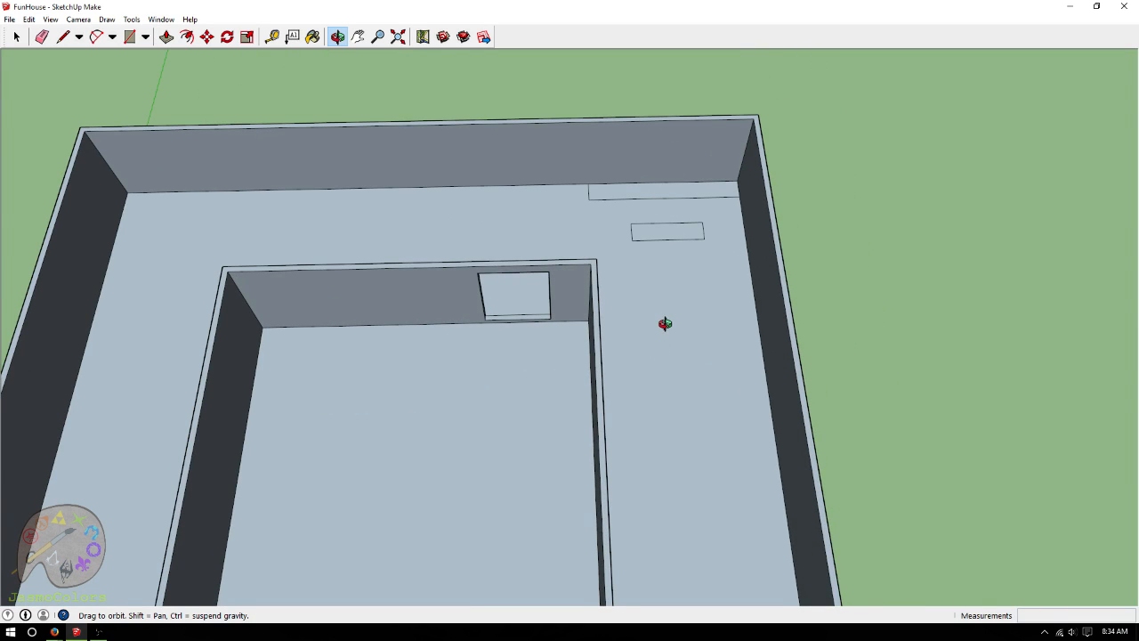
pyautogui.moveTo(666, 326); pyautogui.dragTo(930, 350)
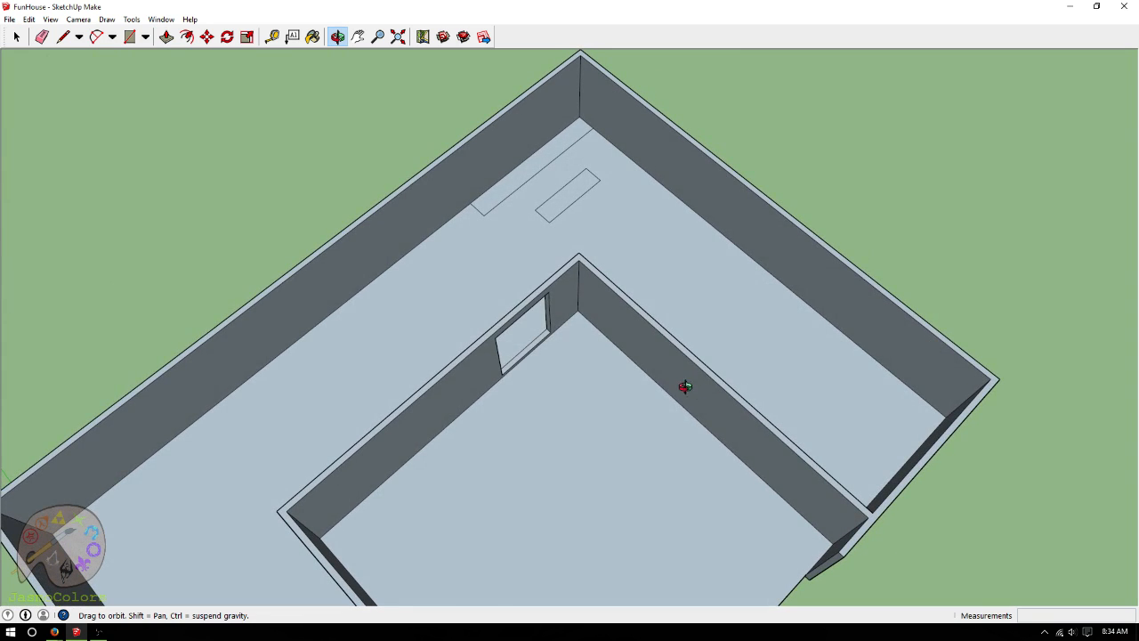
pyautogui.moveTo(684, 326); pyautogui.dragTo(471, 356)
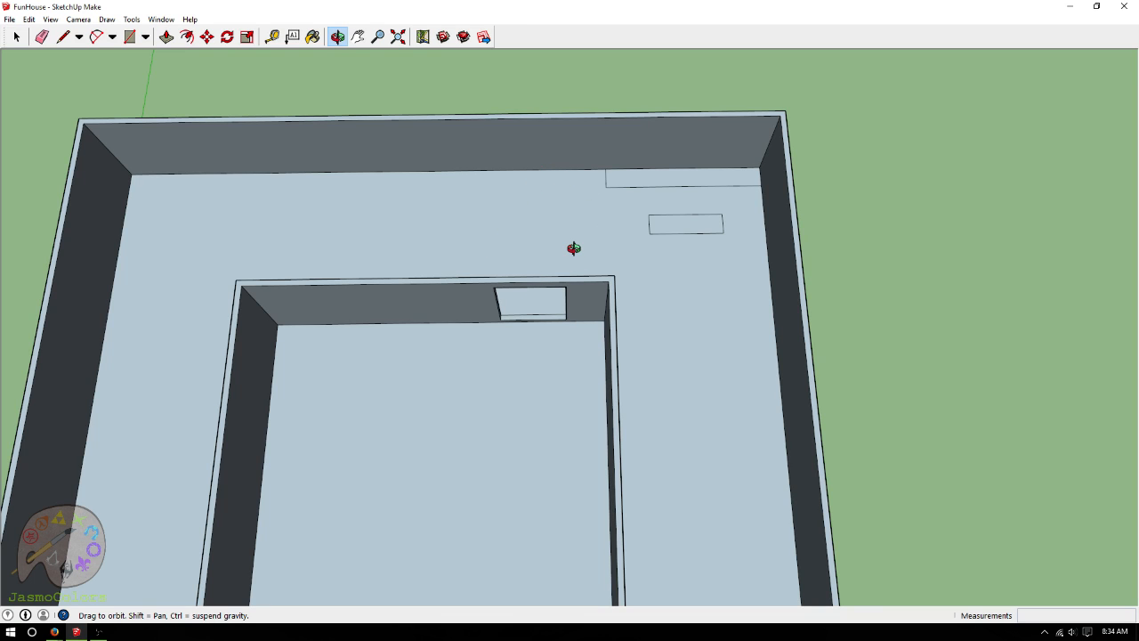
pyautogui.moveTo(570, 211); pyautogui.dragTo(568, 280)
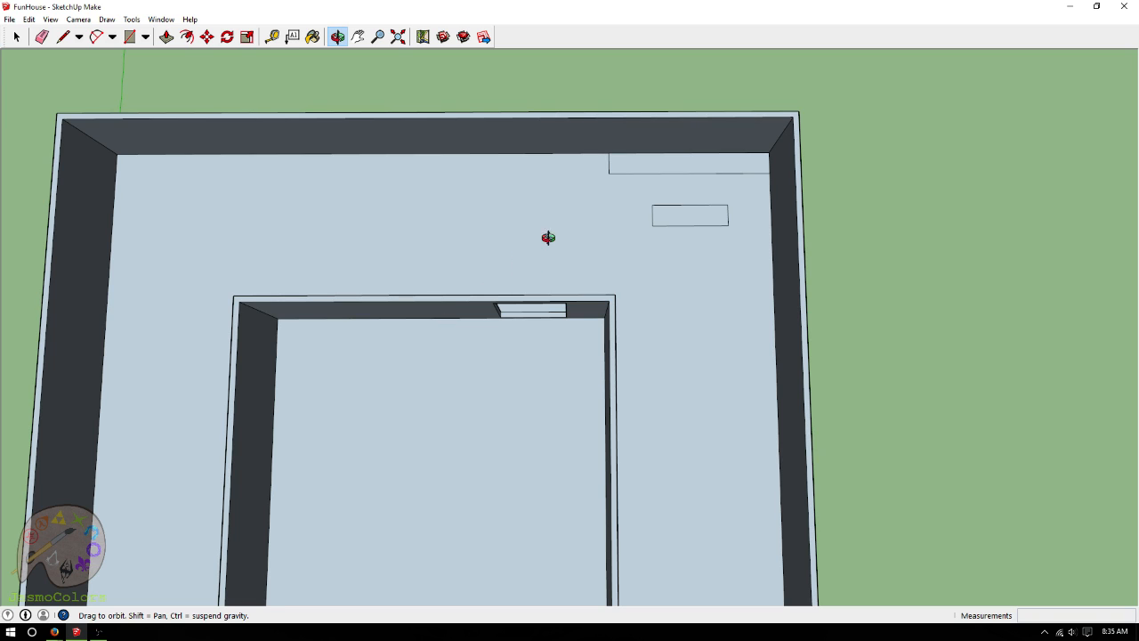
pyautogui.scroll(-3, 499, 101)
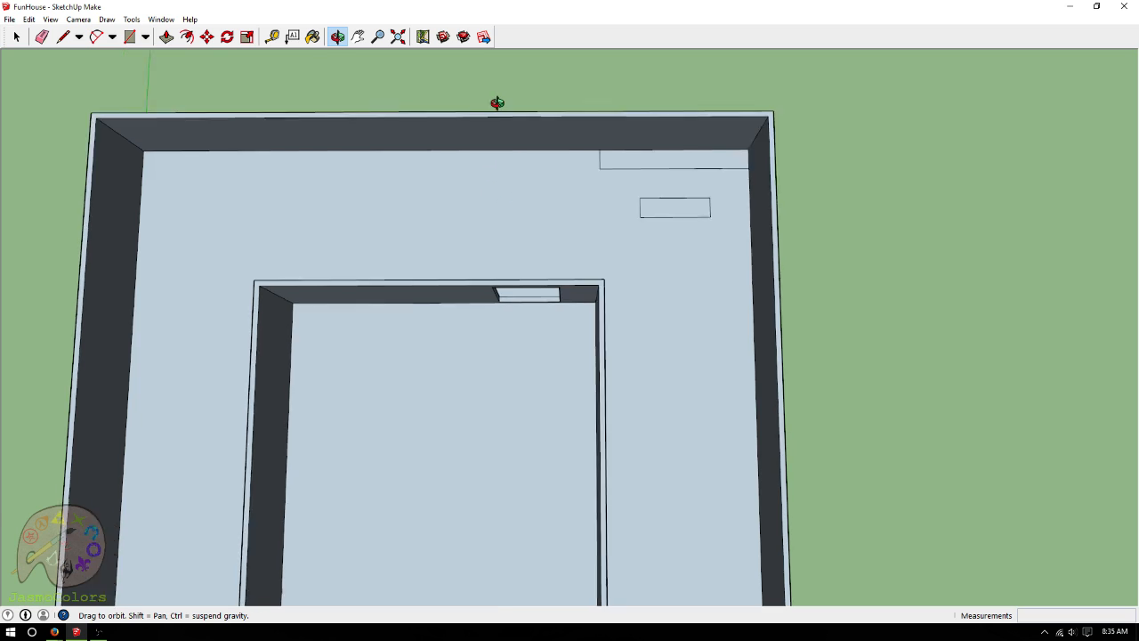
pyautogui.scroll(2, 623, 411)
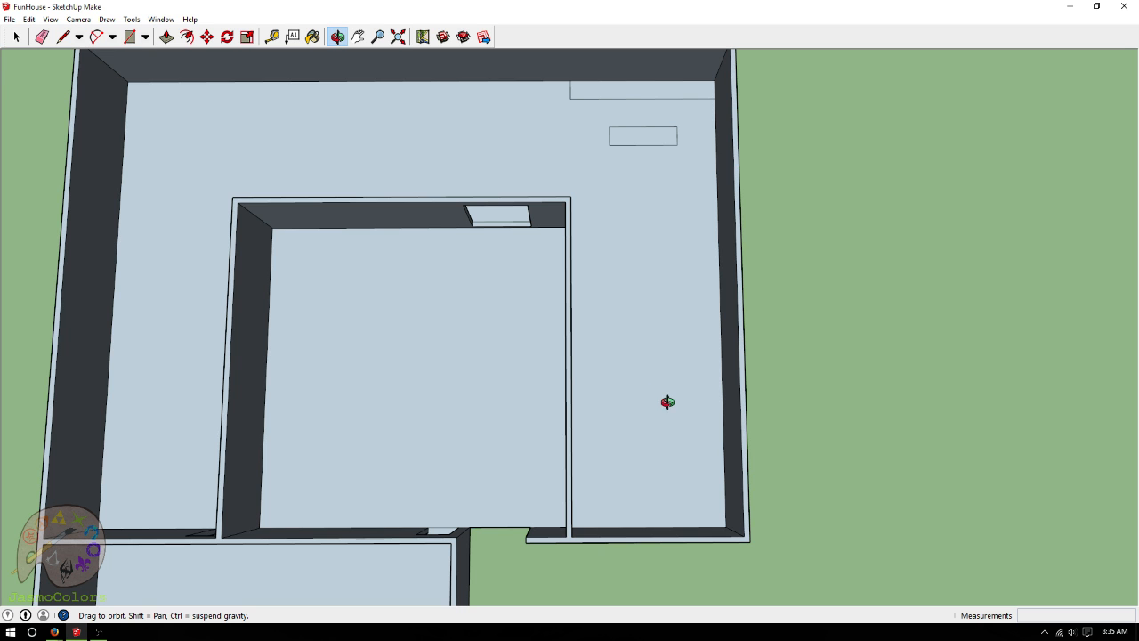
pyautogui.moveTo(667, 401); pyautogui.dragTo(672, 258)
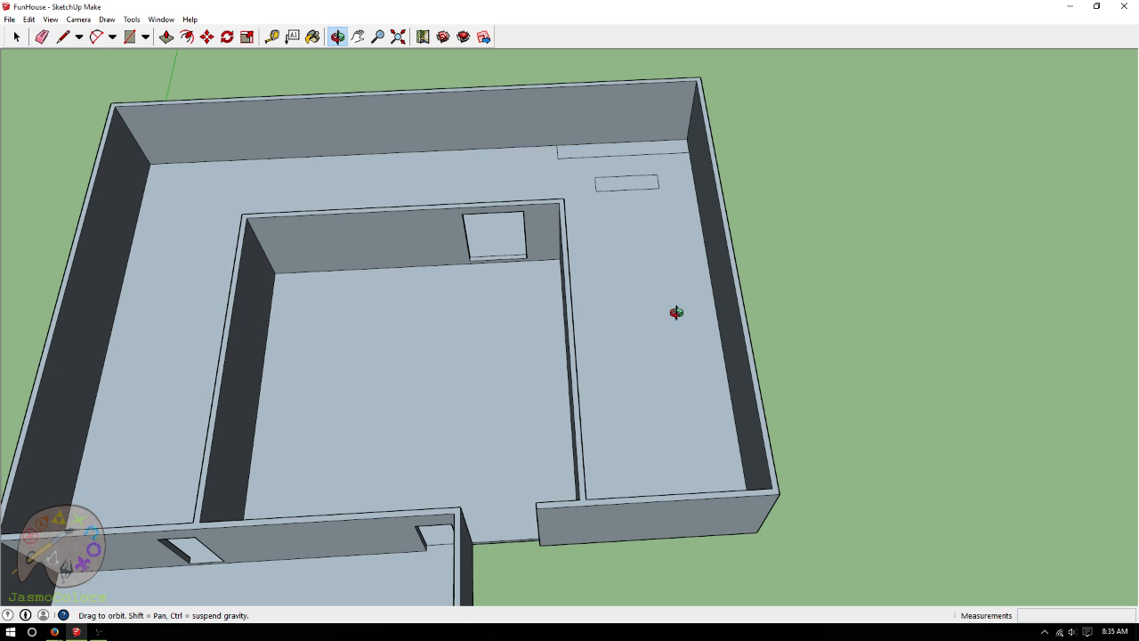
pyautogui.moveTo(676, 312); pyautogui.dragTo(619, 273)
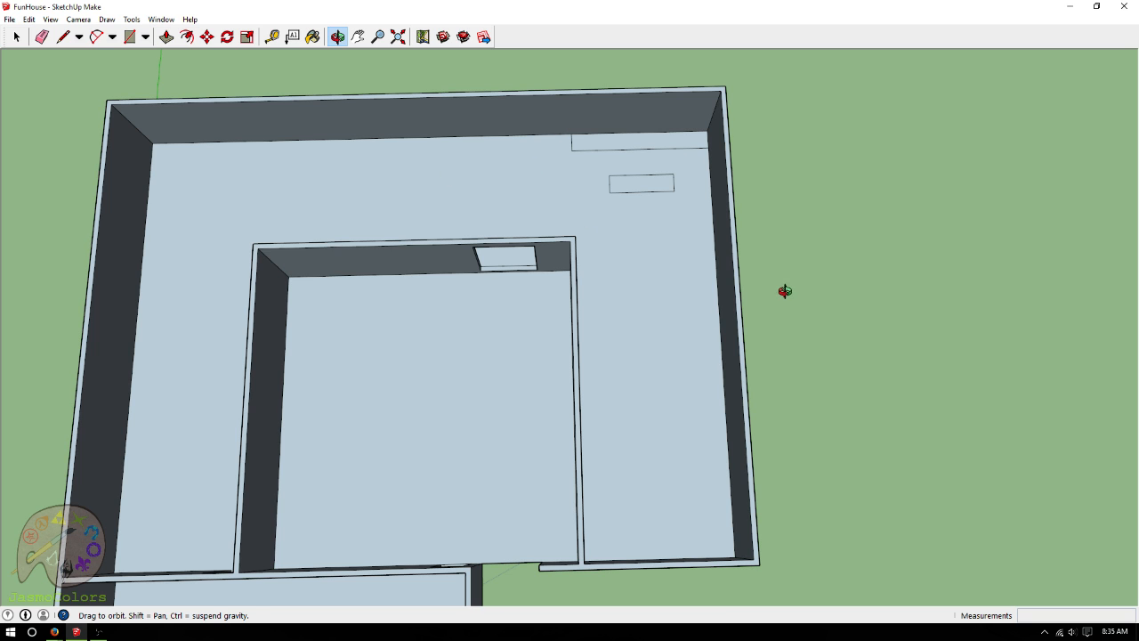
pyautogui.moveTo(783, 291); pyautogui.dragTo(629, 155)
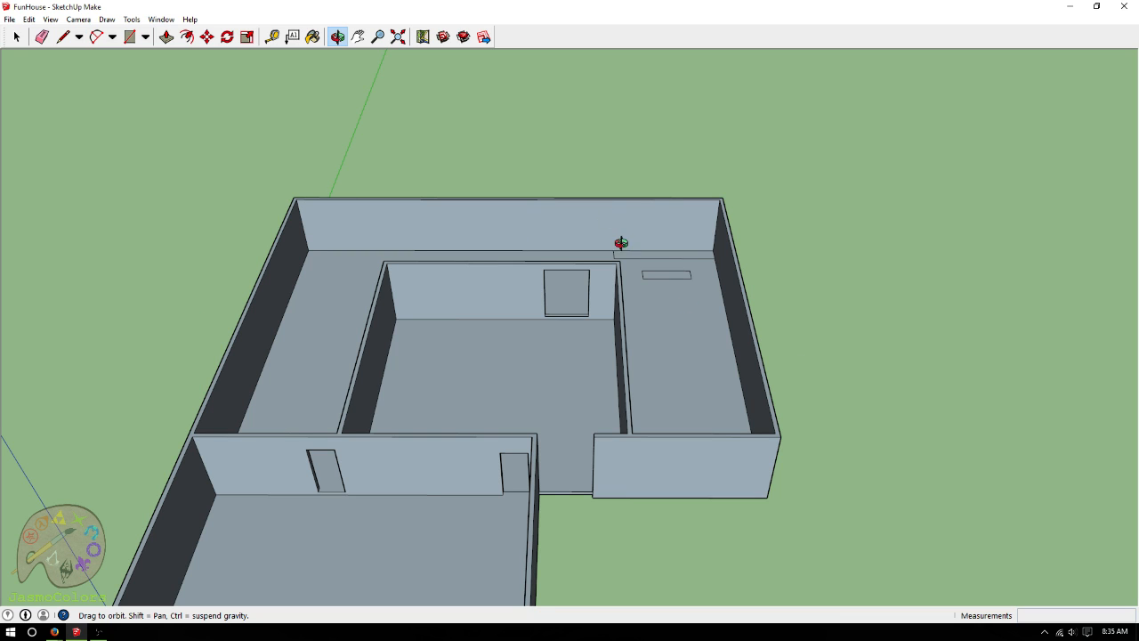
pyautogui.scroll(-3, 622, 168)
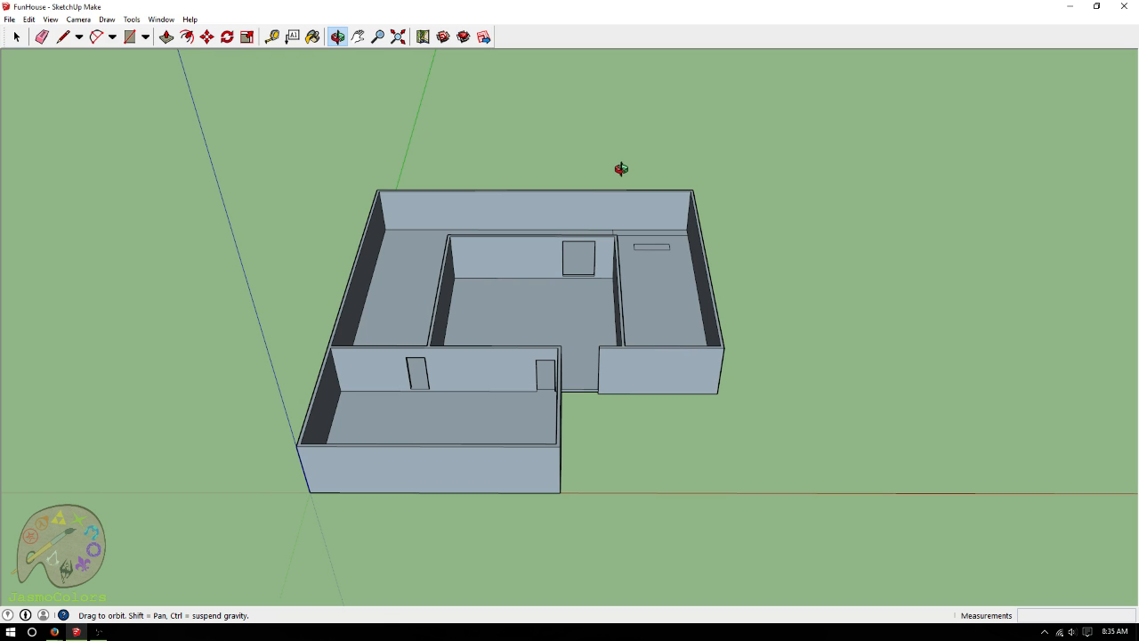
pyautogui.scroll(3, 621, 169)
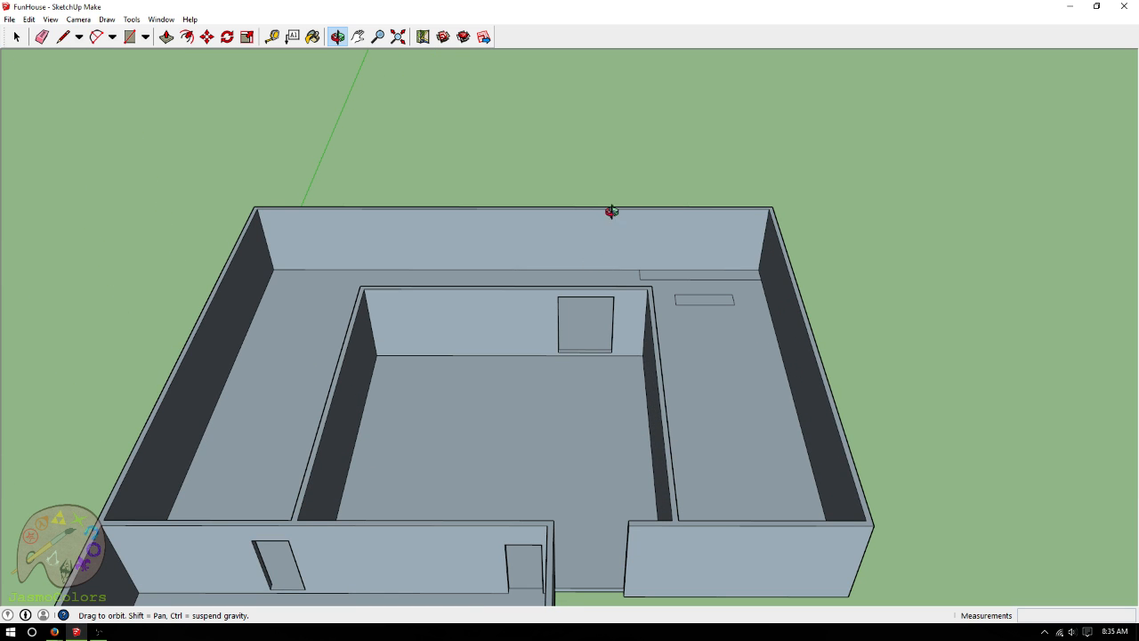
pyautogui.moveTo(611, 211); pyautogui.dragTo(600, 396)
pyautogui.scroll(2, 605, 92)
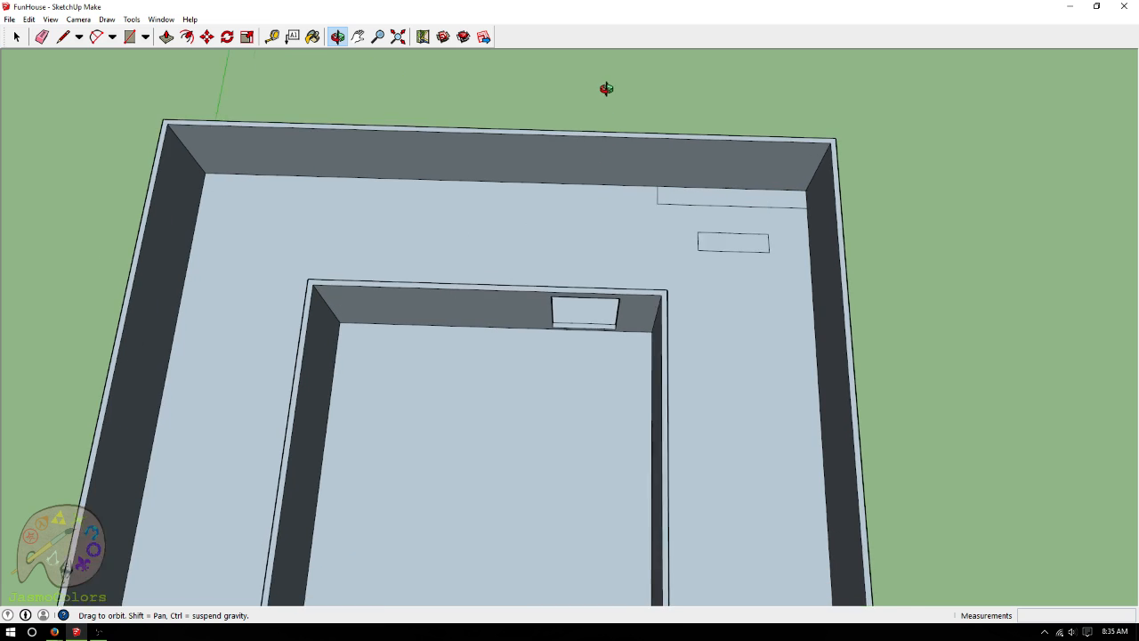
# Measure the length of the narrow floor rectangle along the rear outer wall, starting from the wall corner
pyautogui.moveTo(584, 272); pyautogui.dragTo(596, 178)
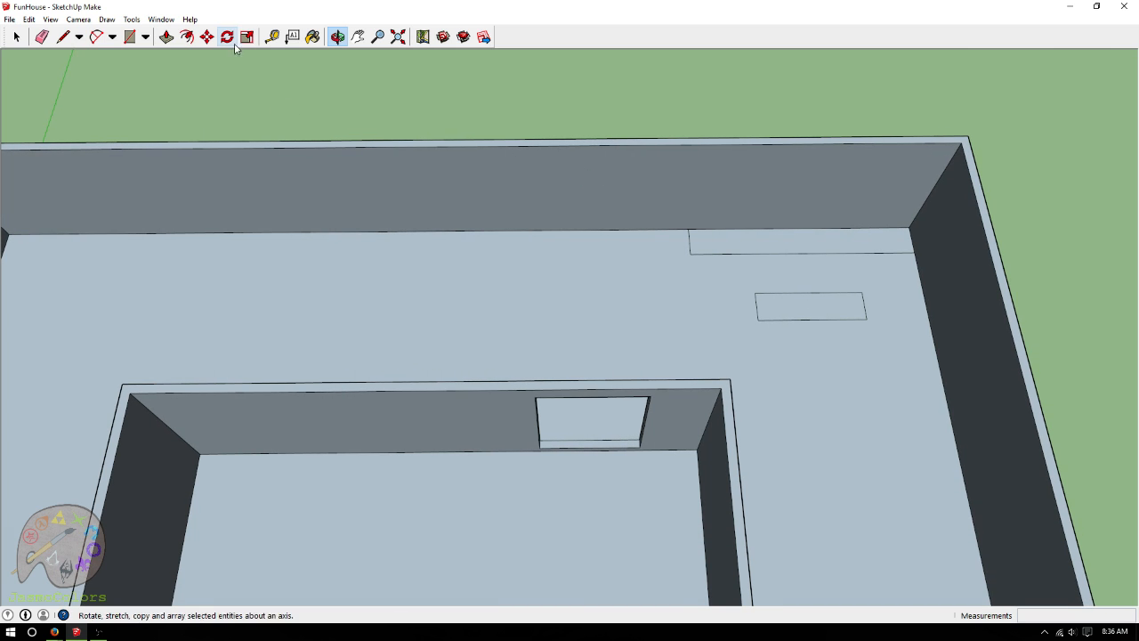
pyautogui.click(271, 37)
pyautogui.click(911, 227)
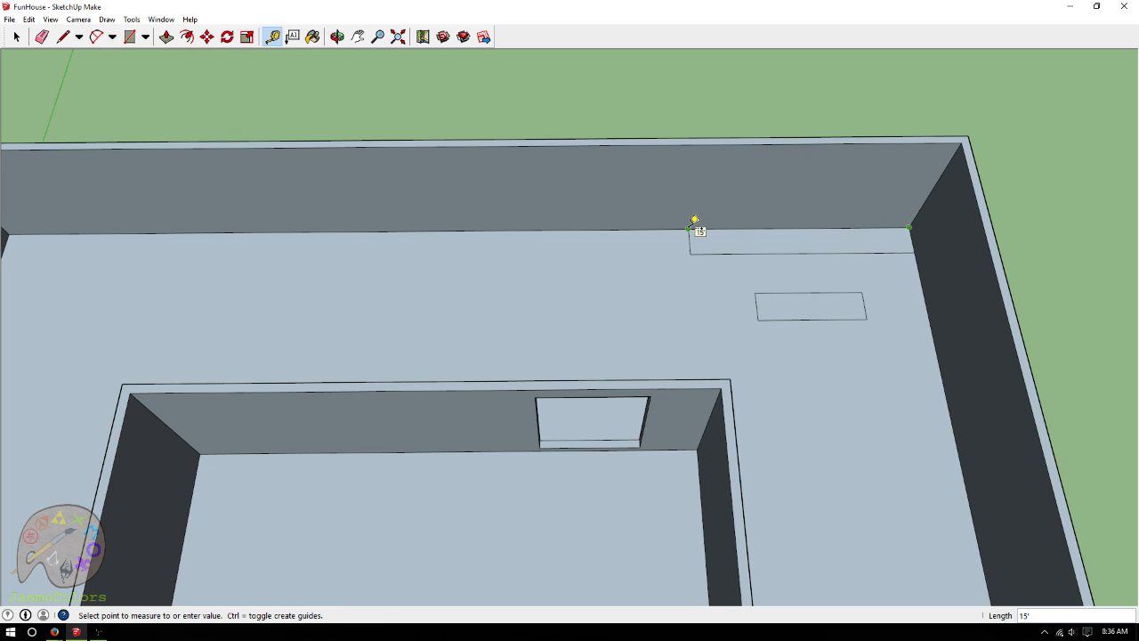
pyautogui.click(690, 228)
# Place a guide 2' from the short end of the rear wall's floor rectangle and another 3' beyond it
pyautogui.scroll(-1, 605, 252)
pyautogui.scroll(5, 655, 229)
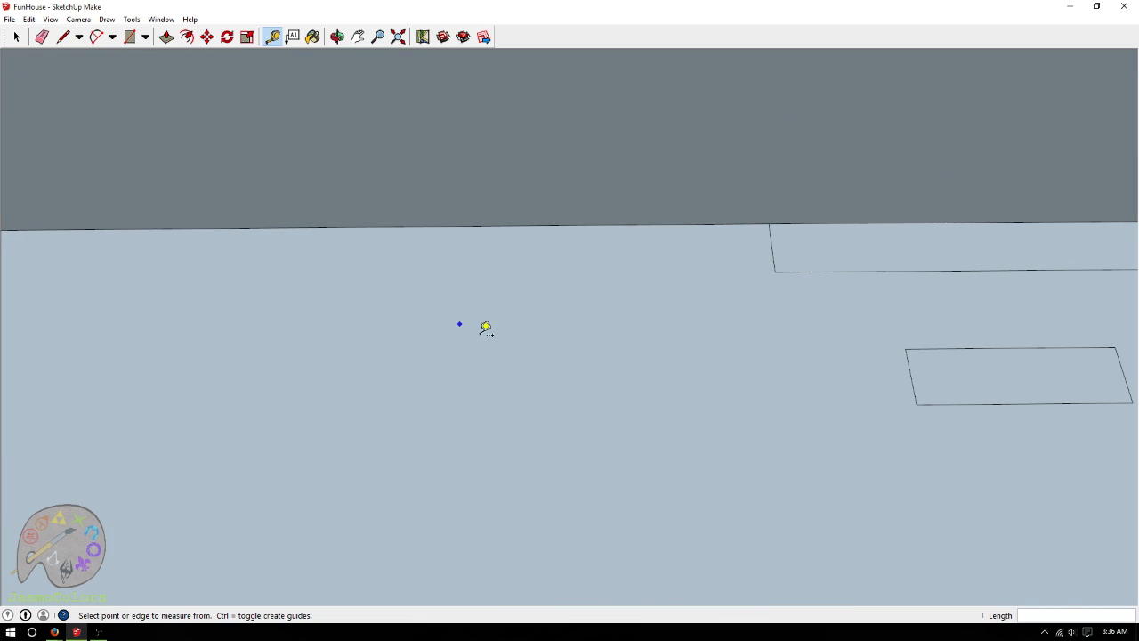
pyautogui.click(771, 245)
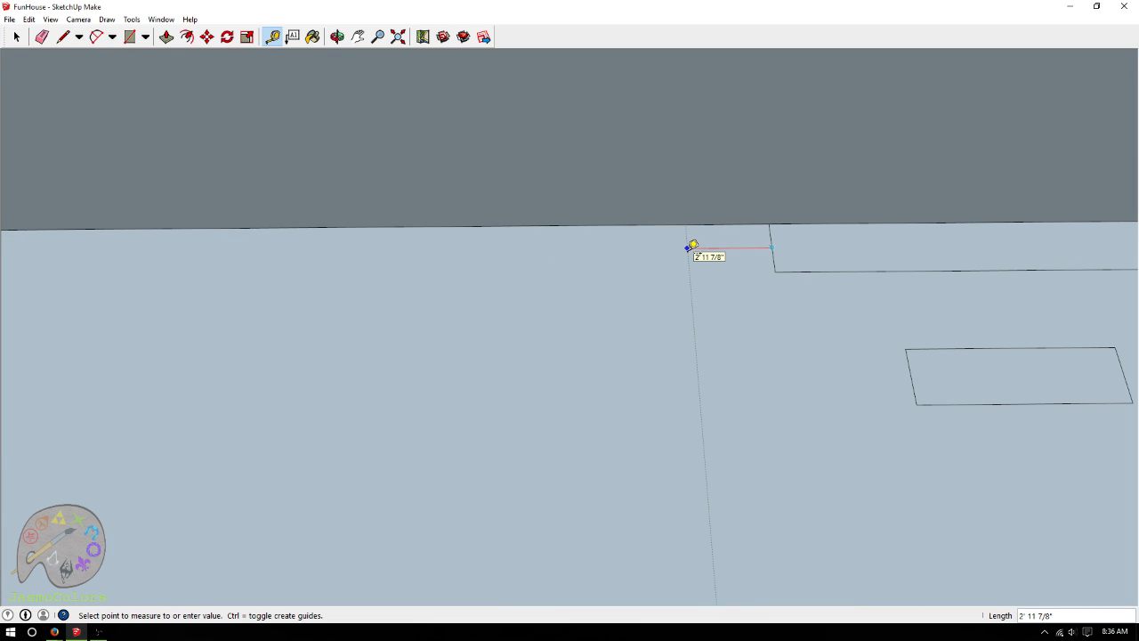
pyautogui.write("2'")
pyautogui.press('Return')
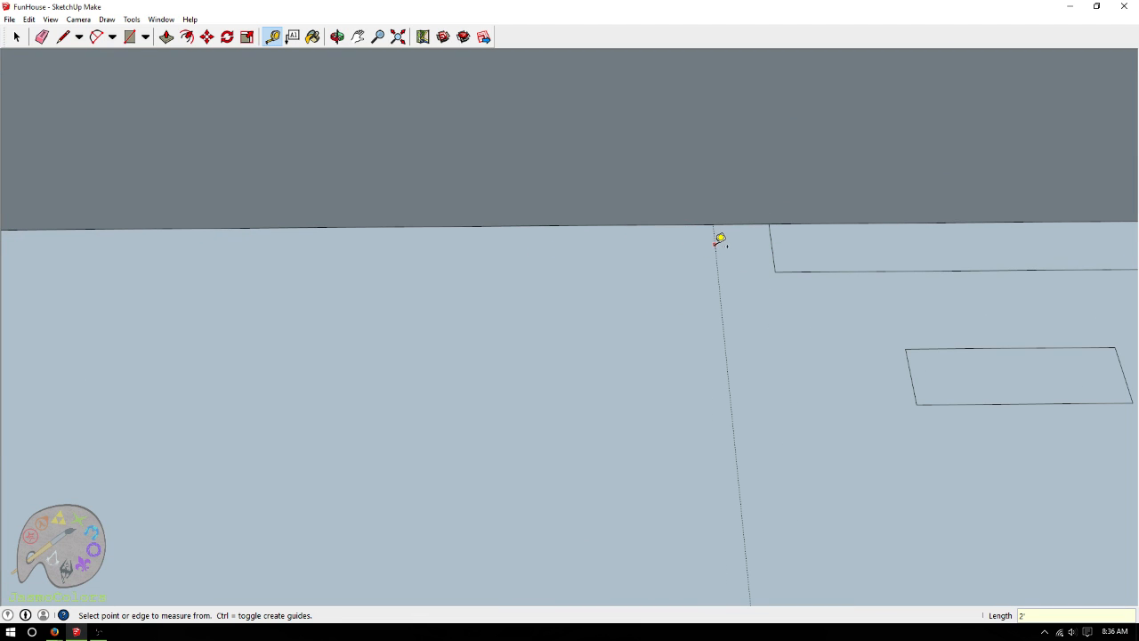
pyautogui.click(715, 244)
pyautogui.write("3'")
pyautogui.press('Return')
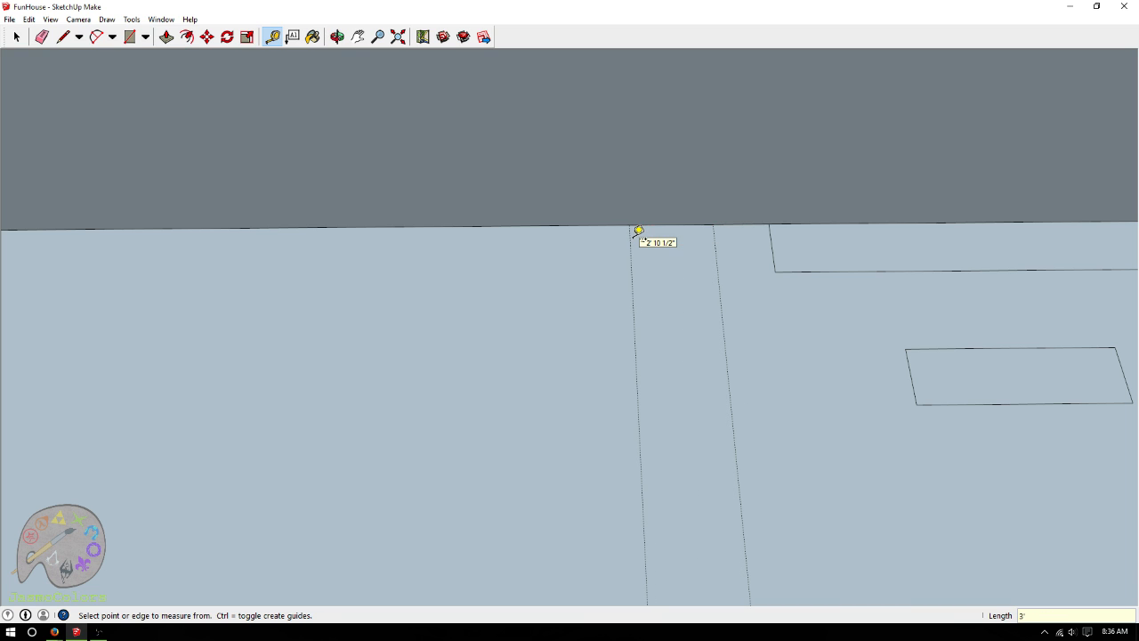
# Undo the last two guides across the corridor floor
pyautogui.scroll(-5, 674, 153)
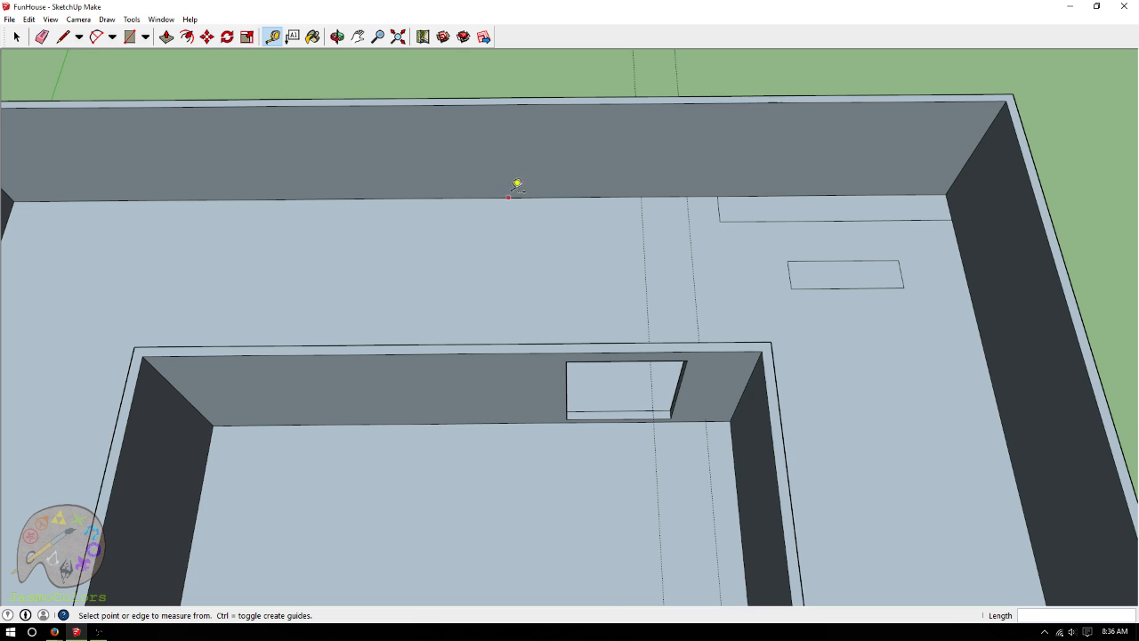
pyautogui.scroll(-5, 517, 185)
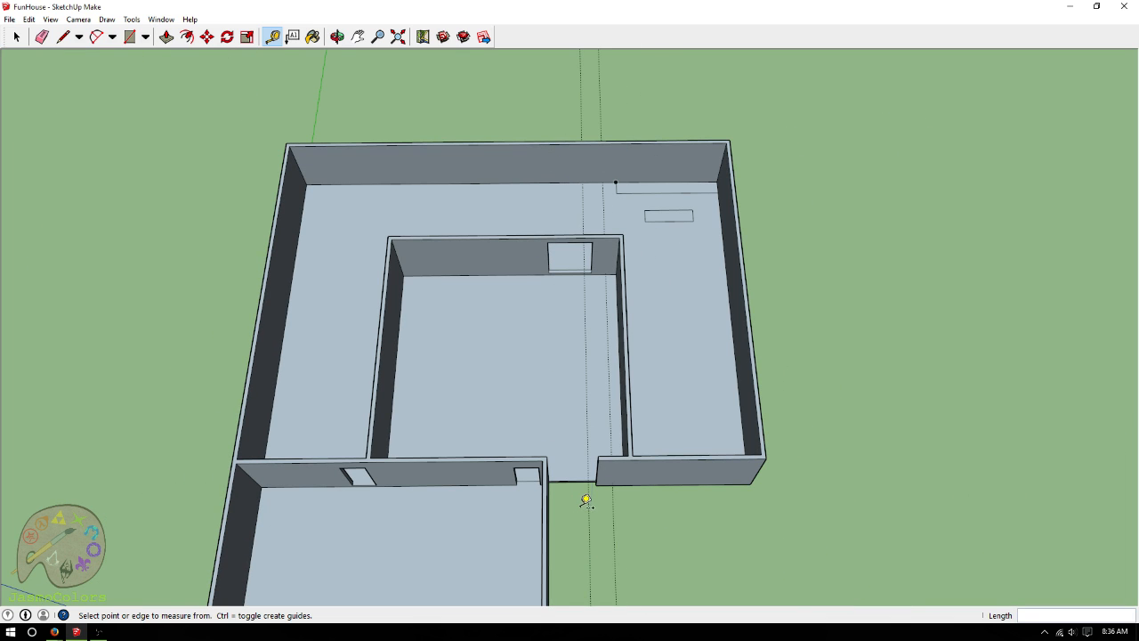
pyautogui.hotkey('ctrl', 'z')
pyautogui.hotkey('ctrl', 'z')
# Measure the width of the opening in the inner room's back wall along its threshold
pyautogui.scroll(5, 569, 266)
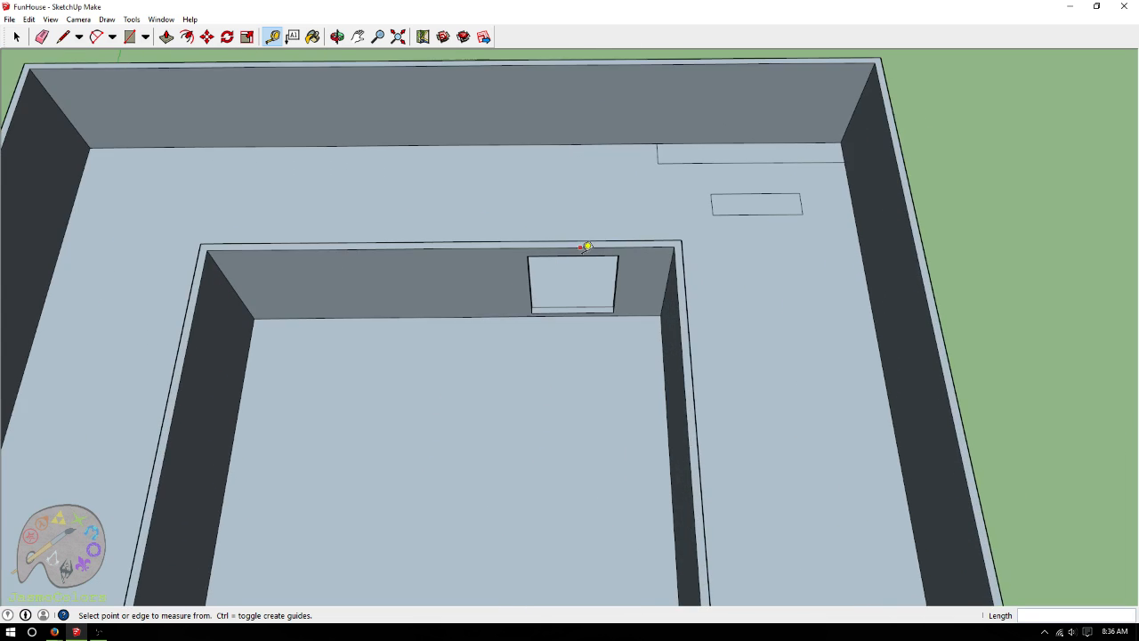
pyautogui.scroll(3, 542, 340)
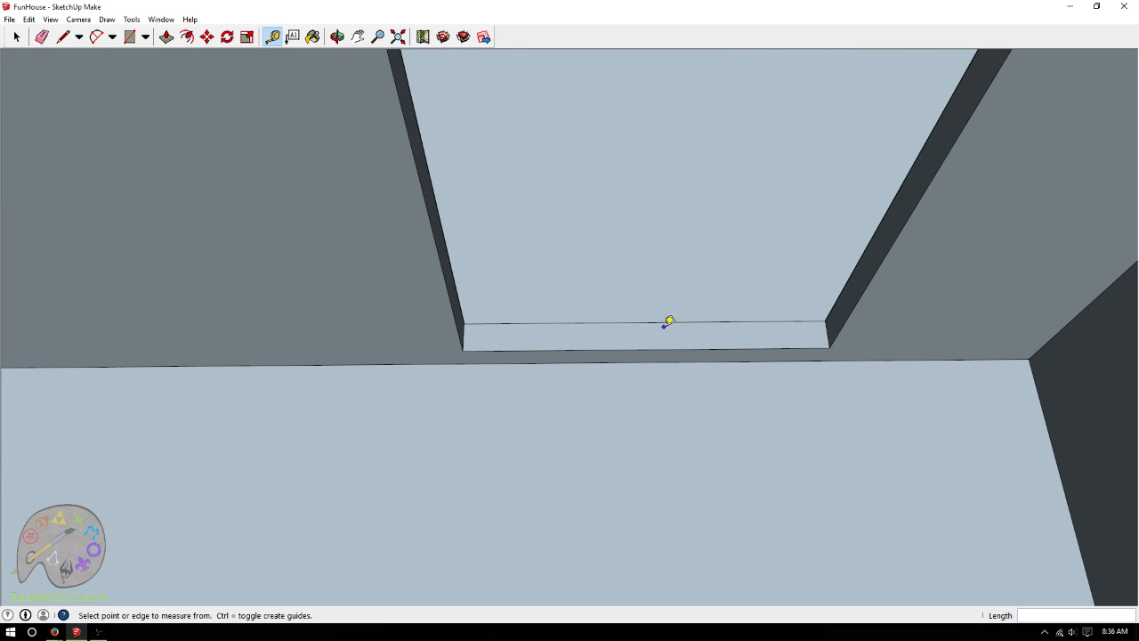
pyautogui.scroll(-5, 531, 417)
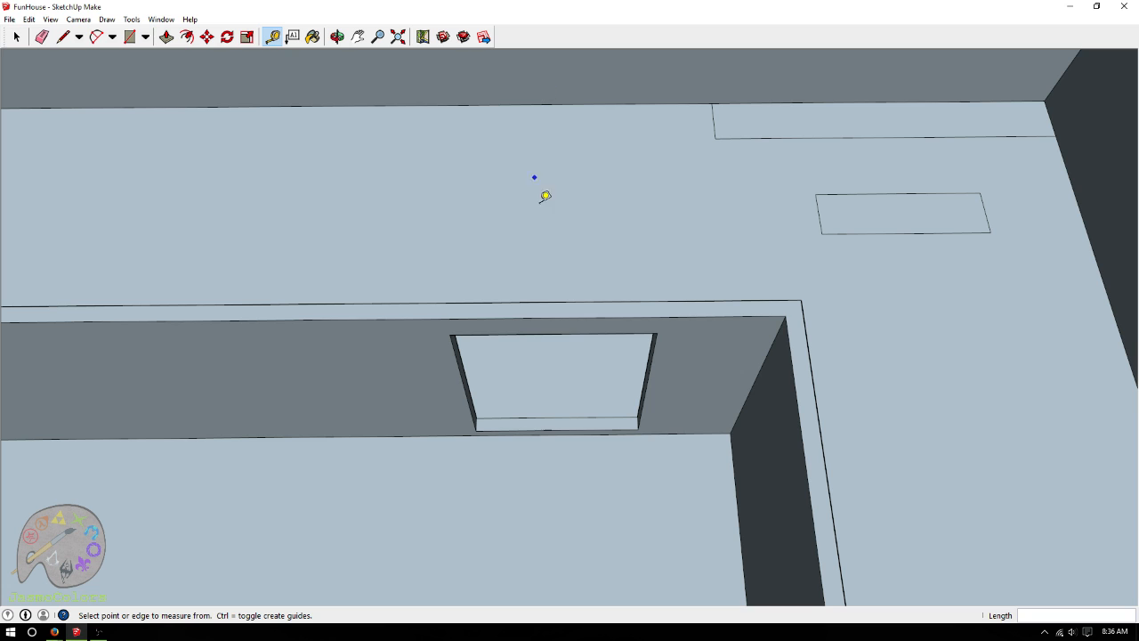
pyautogui.scroll(2, 492, 416)
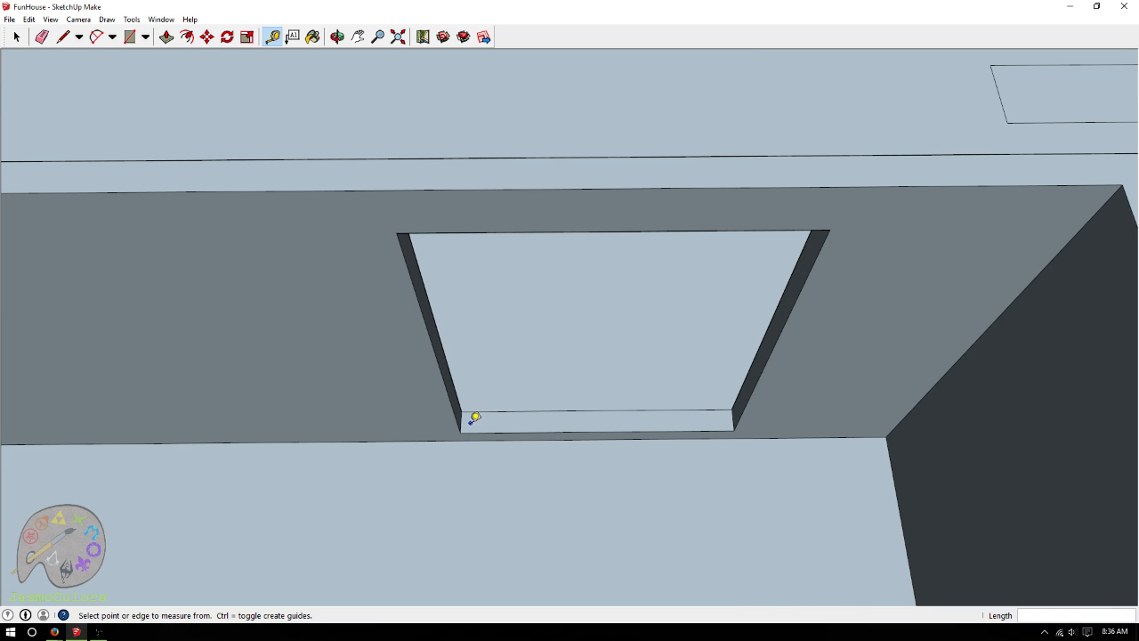
pyautogui.click(460, 419)
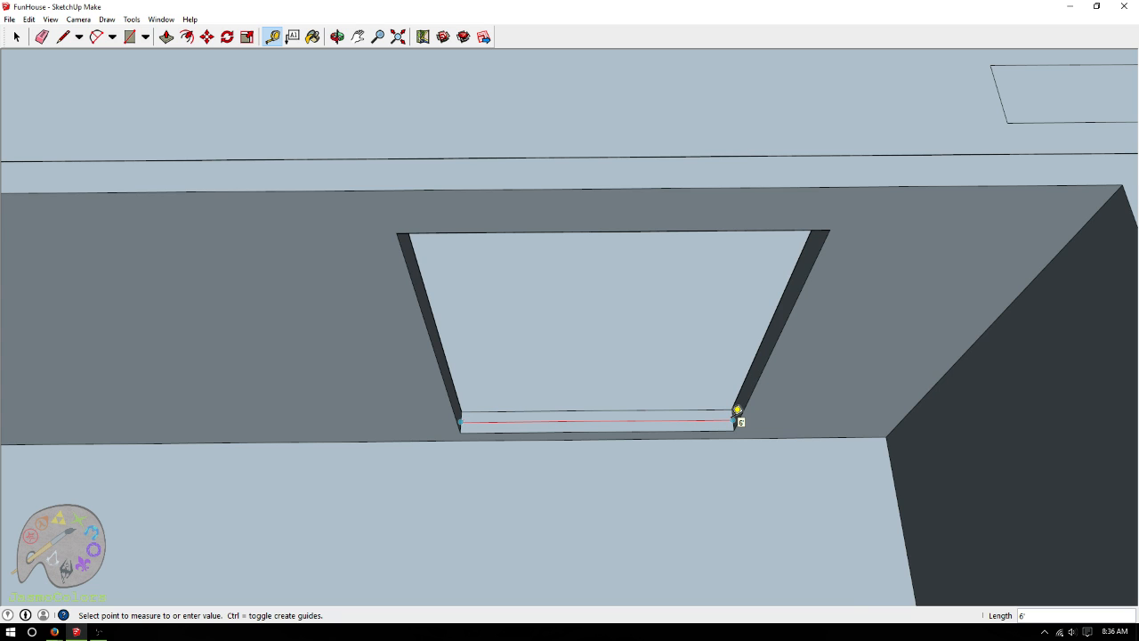
pyautogui.click(737, 410)
pyautogui.scroll(-5, 859, 344)
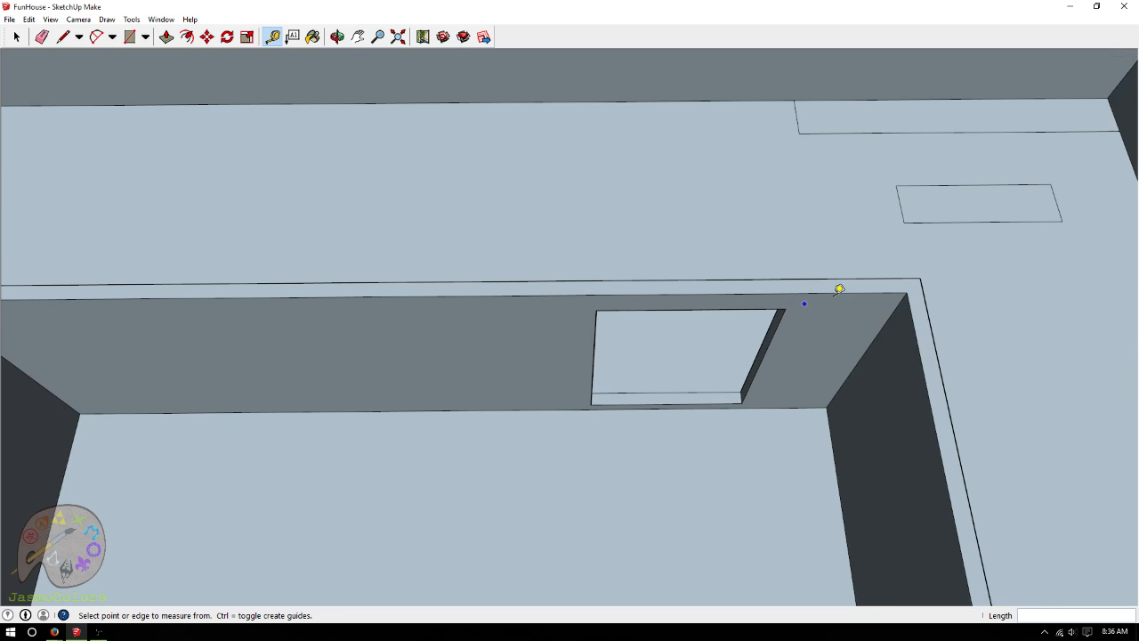
# Place corridor floor guides in line with both sides of the inner opening, 19' from the side outer wall and 6' beyond
pyautogui.click(1129, 157)
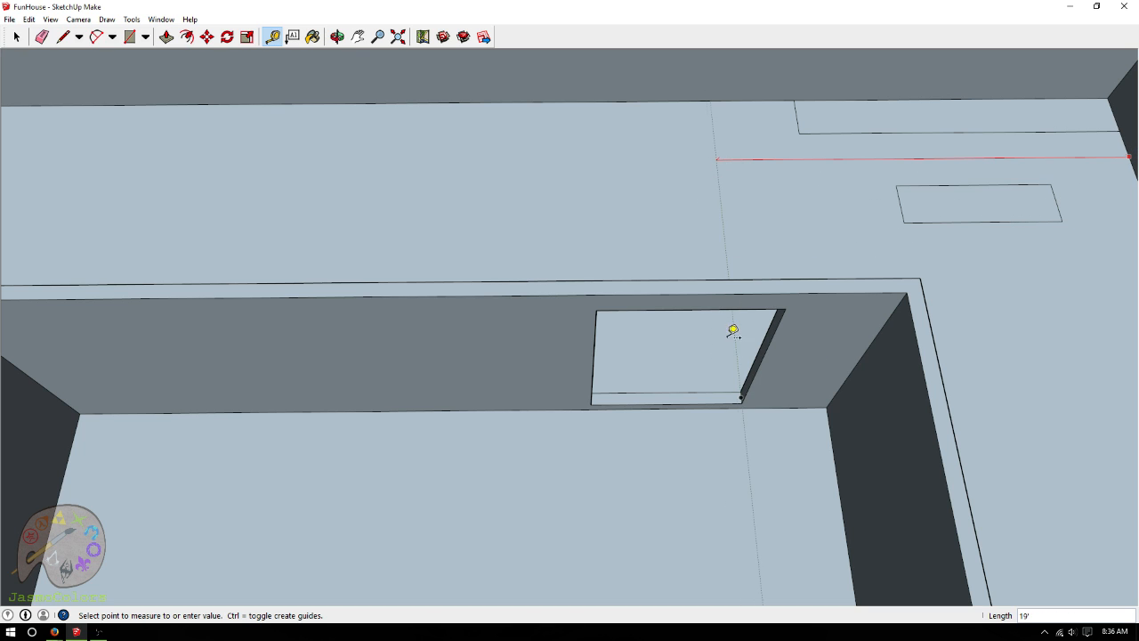
pyautogui.click(738, 391)
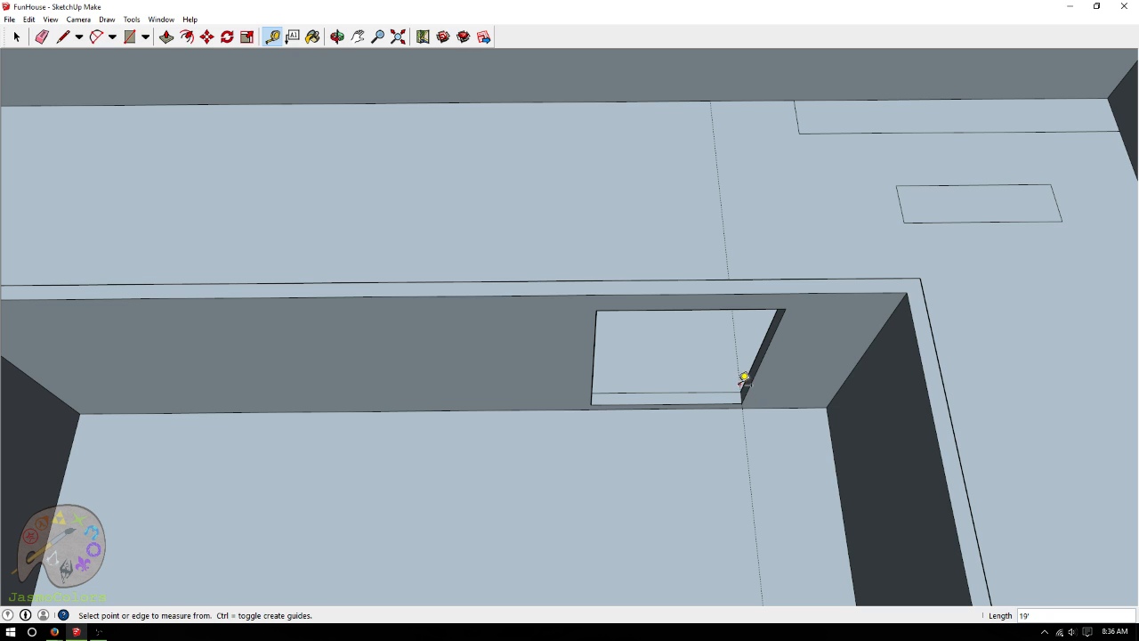
pyautogui.click(739, 378)
pyautogui.scroll(4, 701, 388)
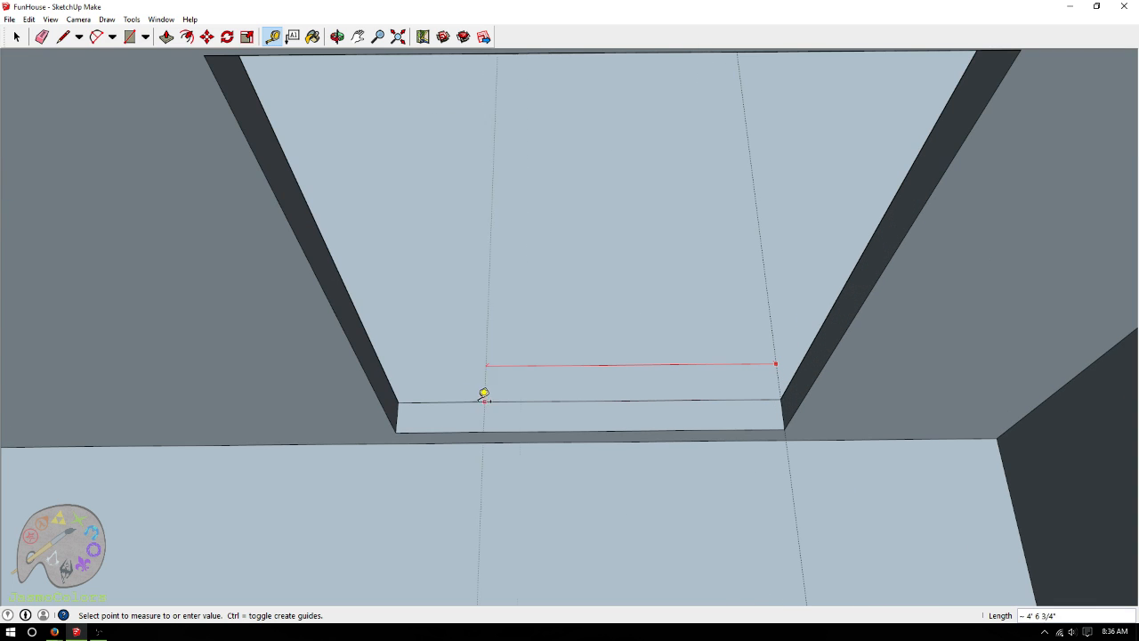
pyautogui.click(410, 394)
pyautogui.scroll(-3, 543, 480)
pyautogui.scroll(-2, 533, 145)
pyautogui.scroll(-2, 521, 362)
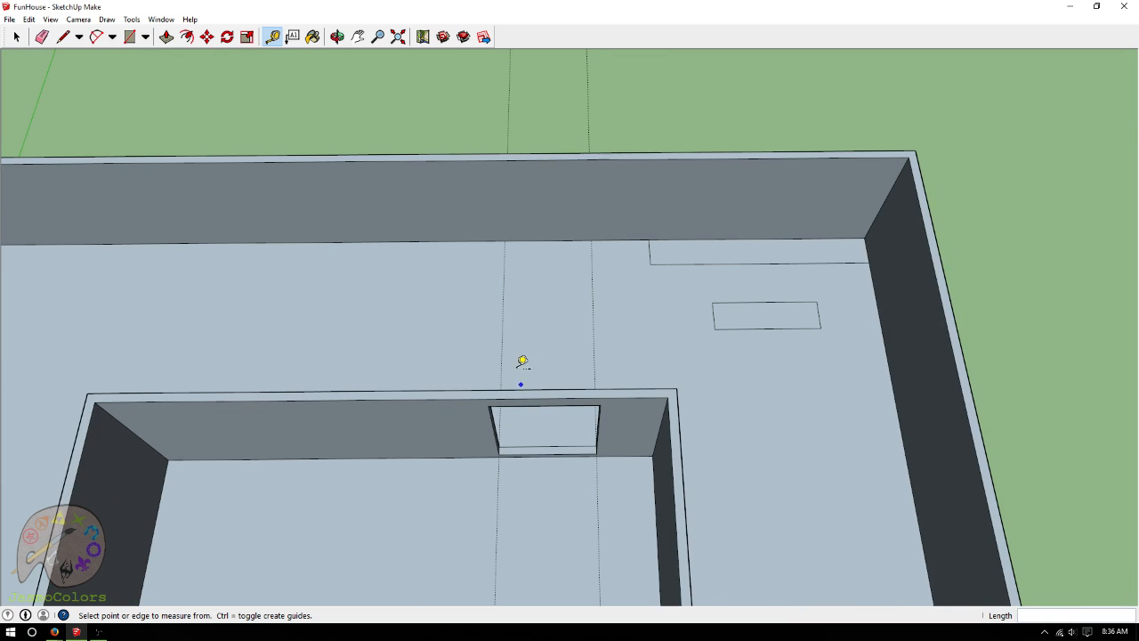
# Place vertical guides on the rear outer wall 19' from the corner and 6' further along, plus a horizontal guide 7' above the floor
pyautogui.scroll(2, 569, 165)
pyautogui.click(1051, 204)
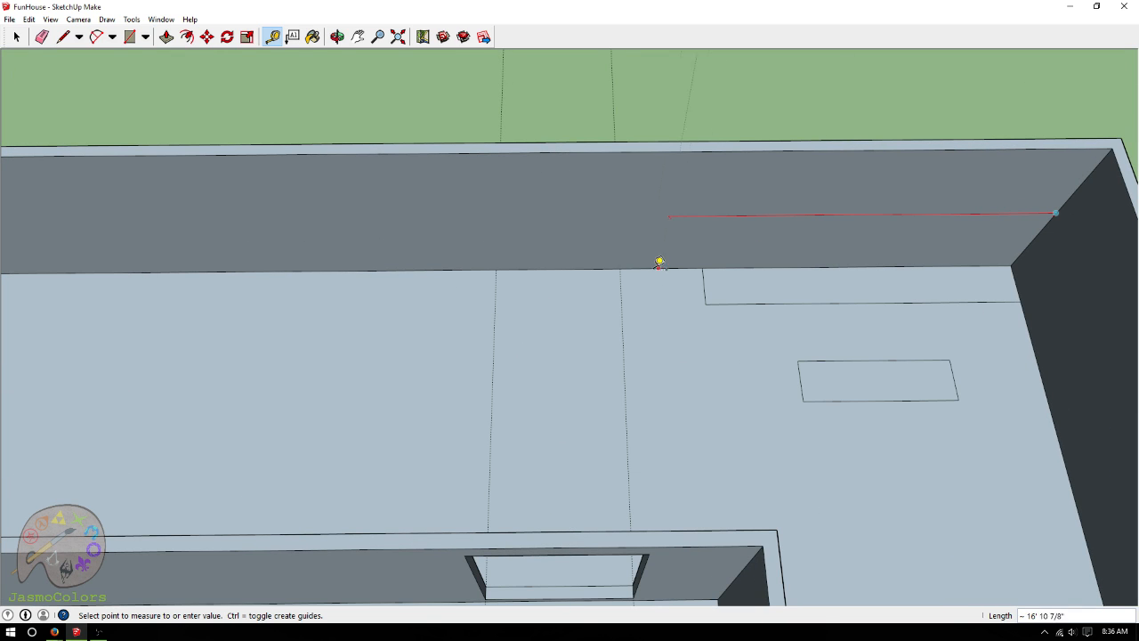
pyautogui.click(625, 256)
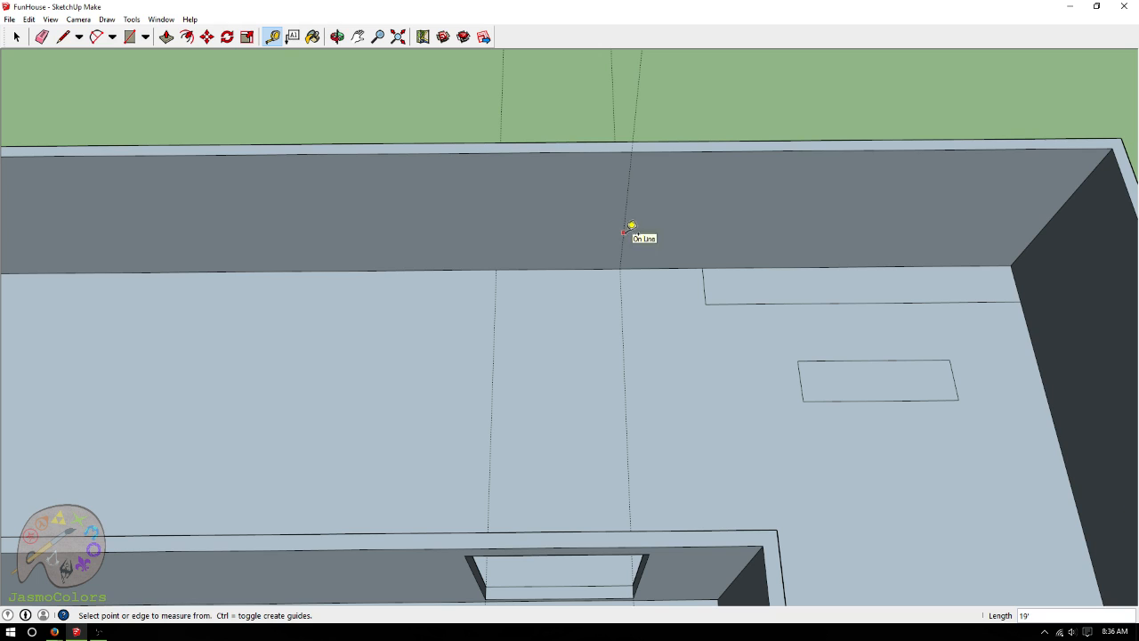
pyautogui.click(629, 226)
pyautogui.click(501, 262)
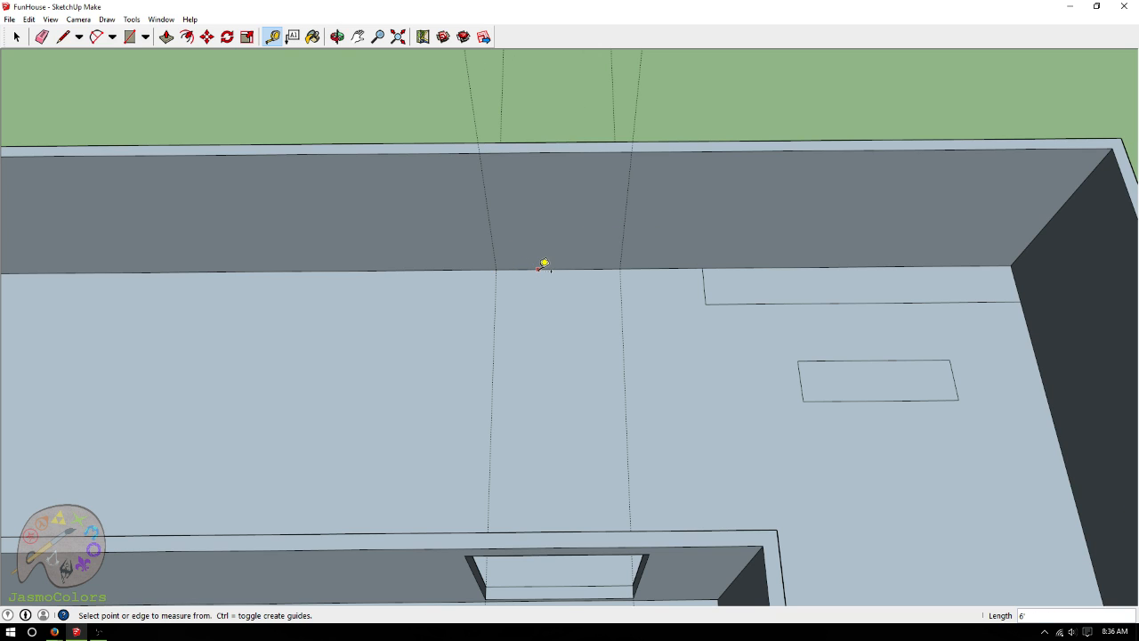
pyautogui.click(537, 268)
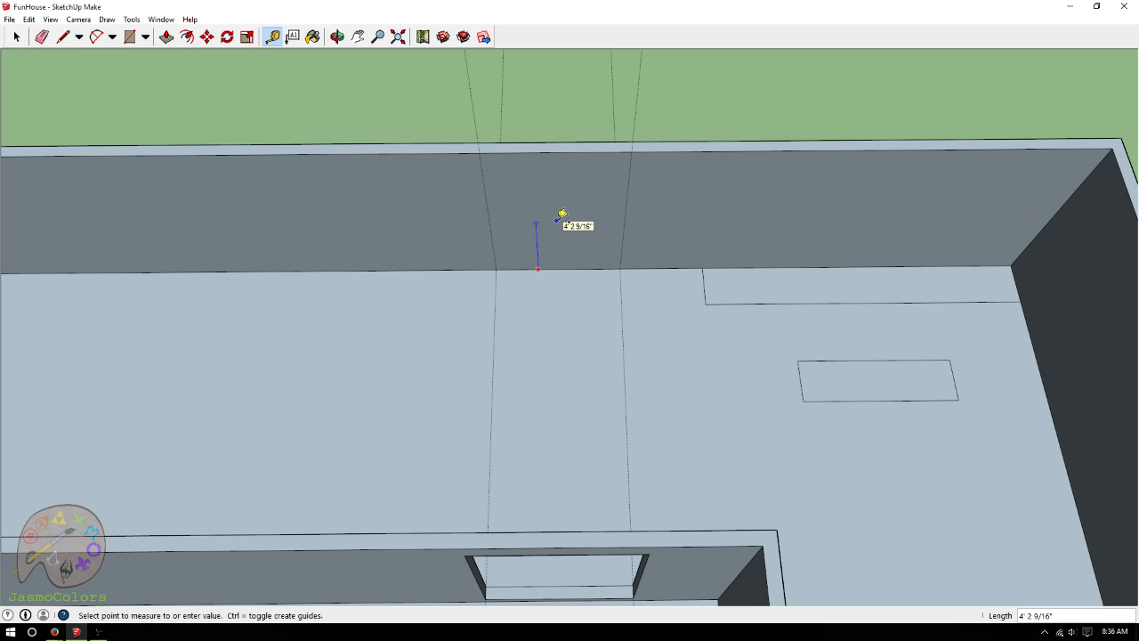
pyautogui.write('8')
pyautogui.press('Return')
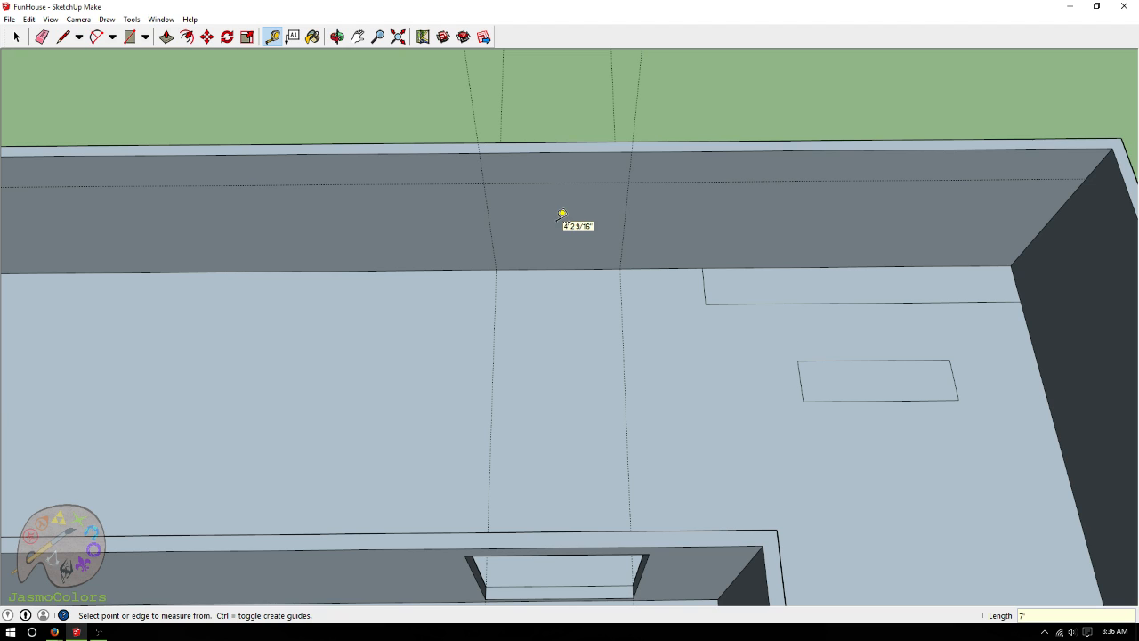
# Draw a 7' by 6' rectangle between the guides on the rear outer wall and push it 6" through to cut a doorway
pyautogui.click(129, 37)
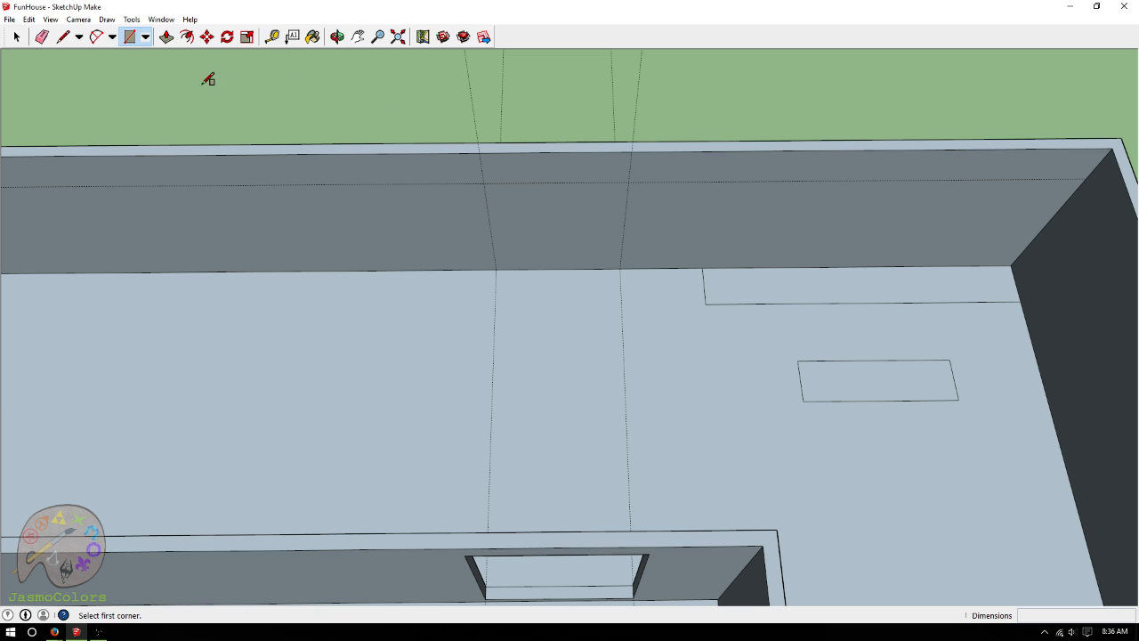
pyautogui.click(482, 183)
pyautogui.click(620, 266)
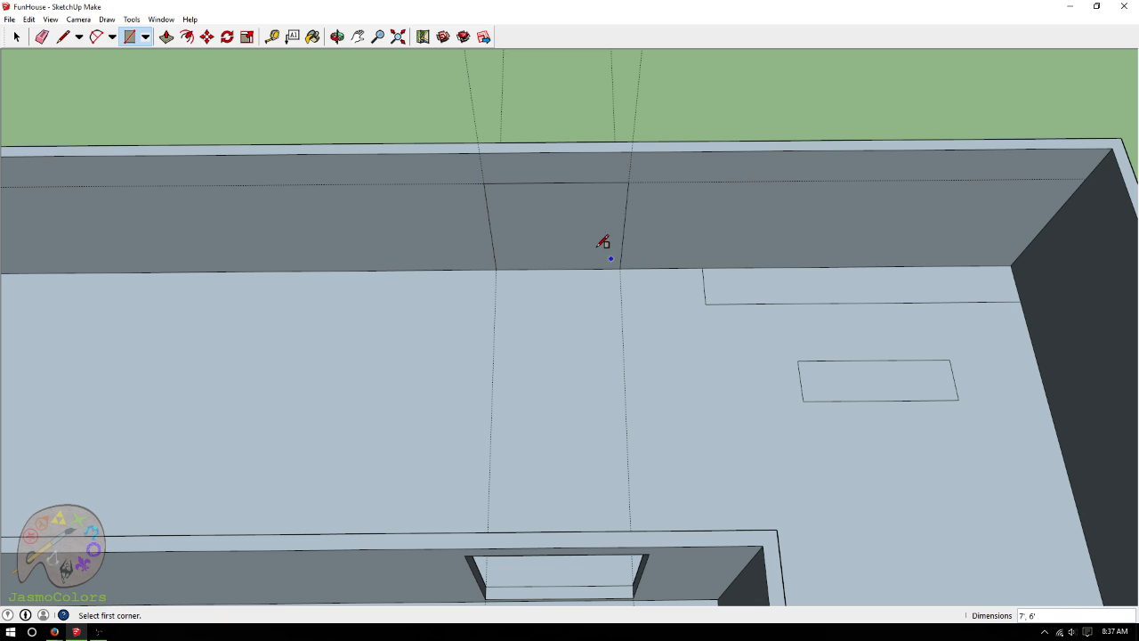
pyautogui.click(167, 36)
pyautogui.click(510, 267)
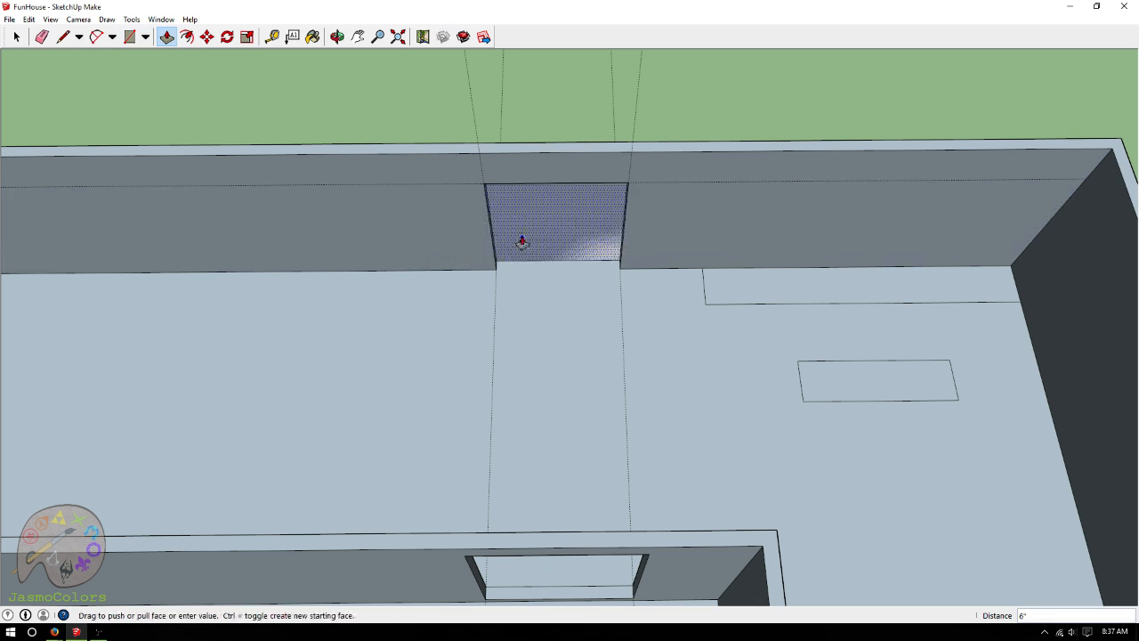
pyautogui.click(526, 224)
# Delete all guides from the model
pyautogui.click(29, 19)
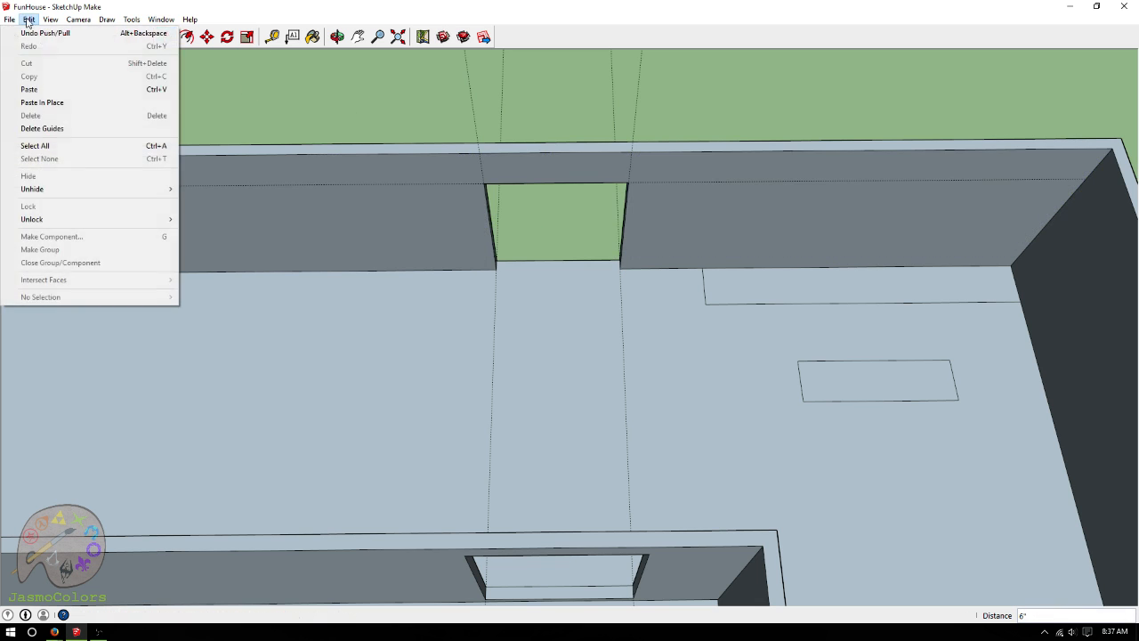
pyautogui.click(35, 144)
pyautogui.scroll(-3, 455, 173)
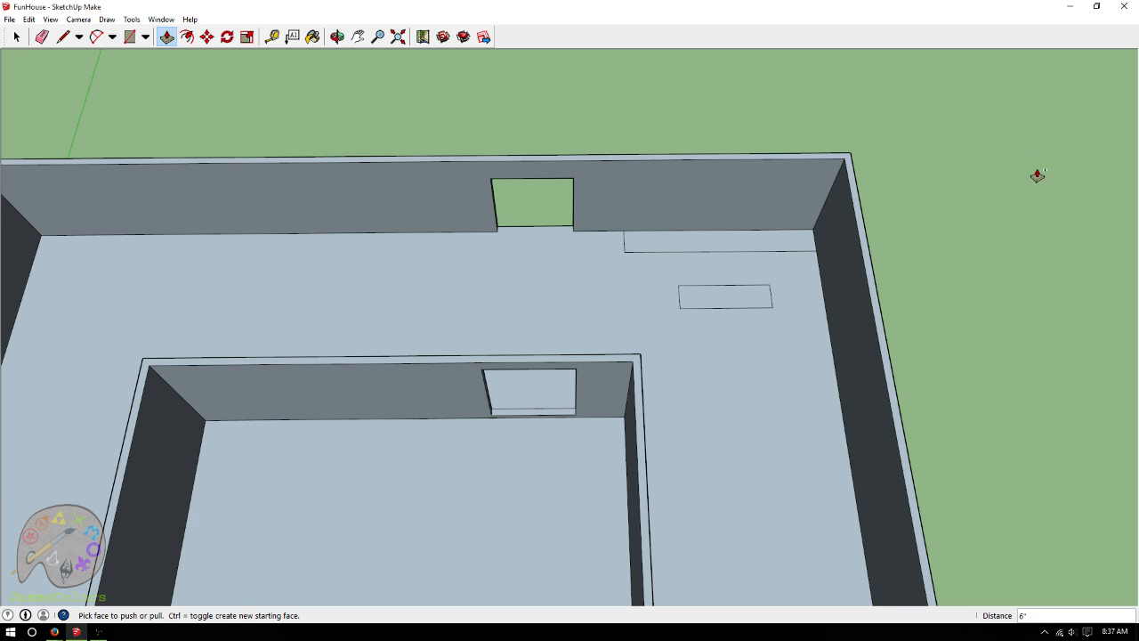
pyautogui.scroll(-2, 1042, 178)
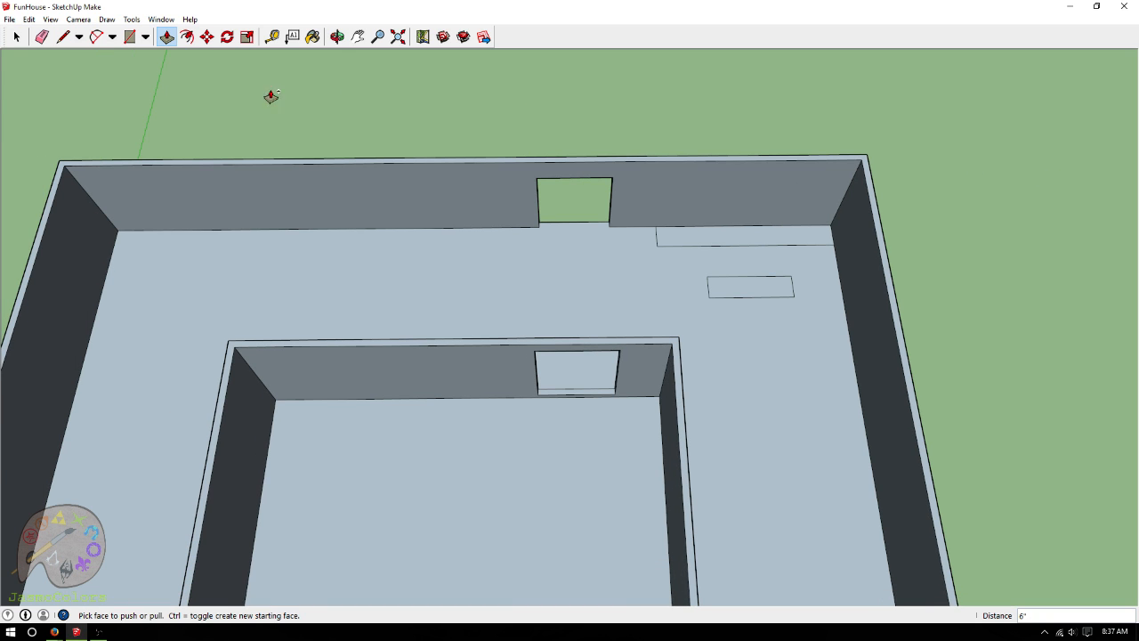
# Place a guide across the corridor floor 25' from the side outer wall, in line with the rear doorway's farther side
pyautogui.click(273, 37)
pyautogui.scroll(3, 520, 239)
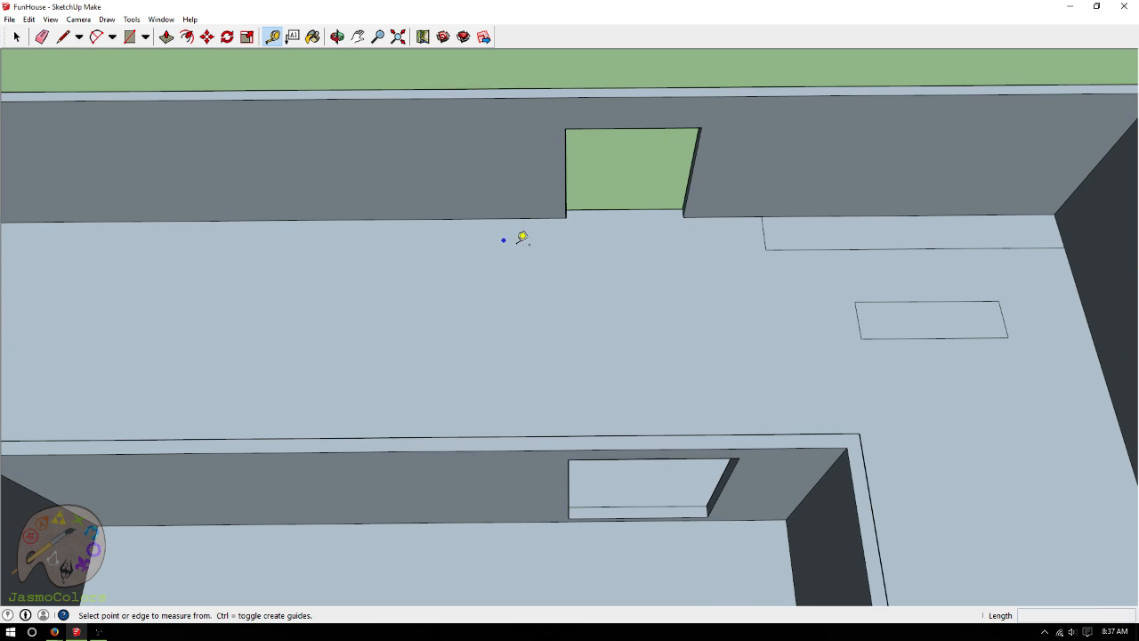
pyautogui.click(1068, 263)
pyautogui.click(570, 215)
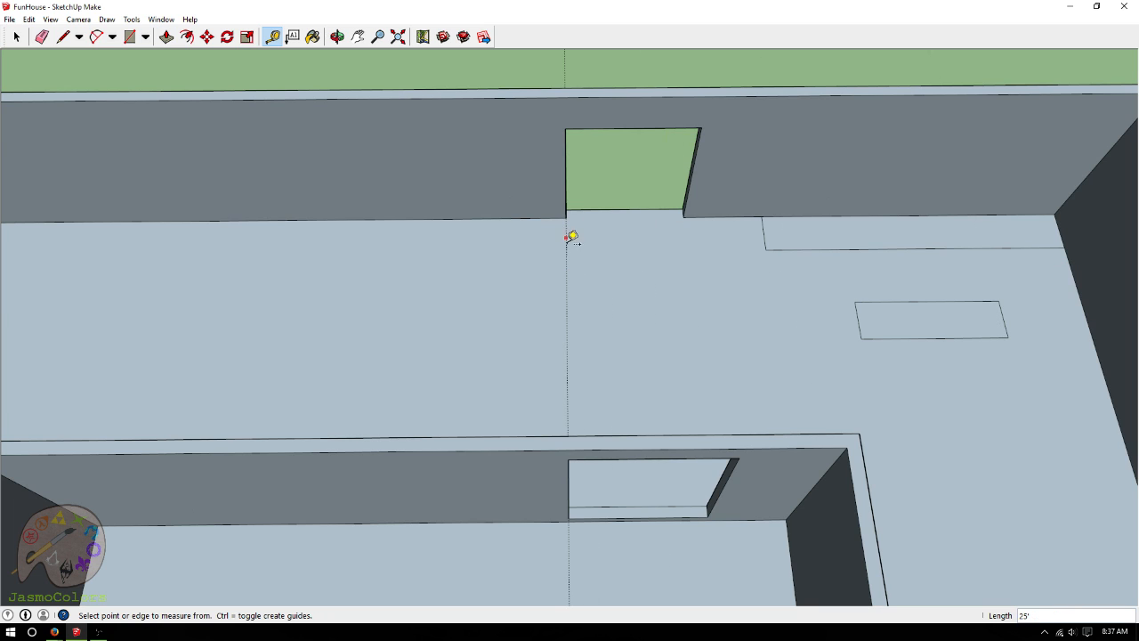
# Add a guide 2' beyond the doorway-side guide, away from the doorway, and another 6" past it for a wall thickness
pyautogui.click(567, 258)
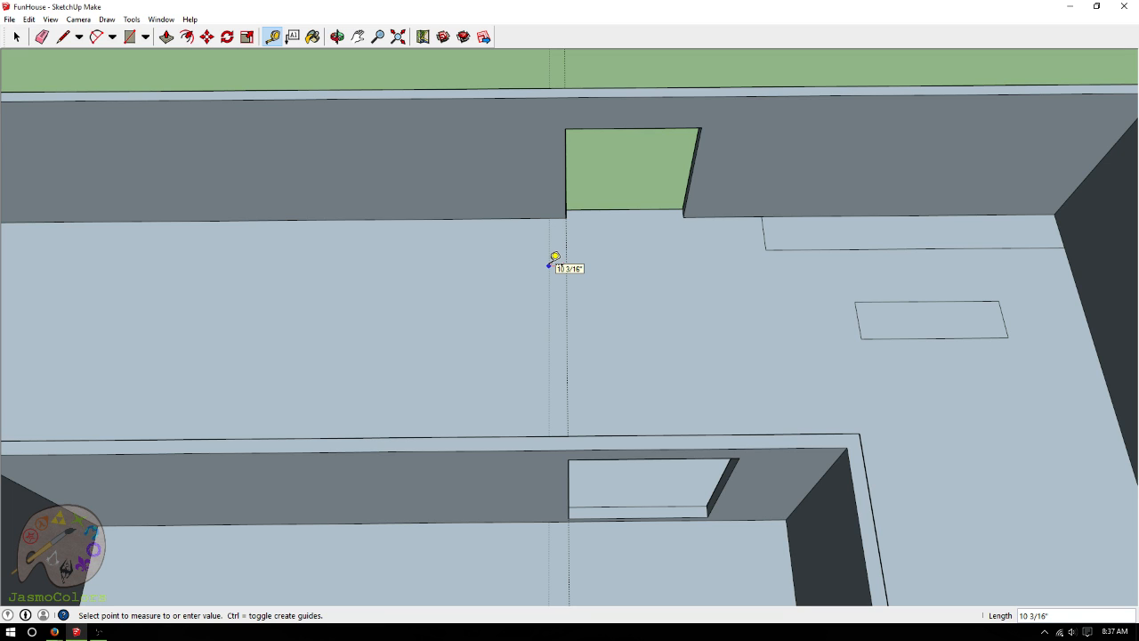
pyautogui.write("2'")
pyautogui.press('Return')
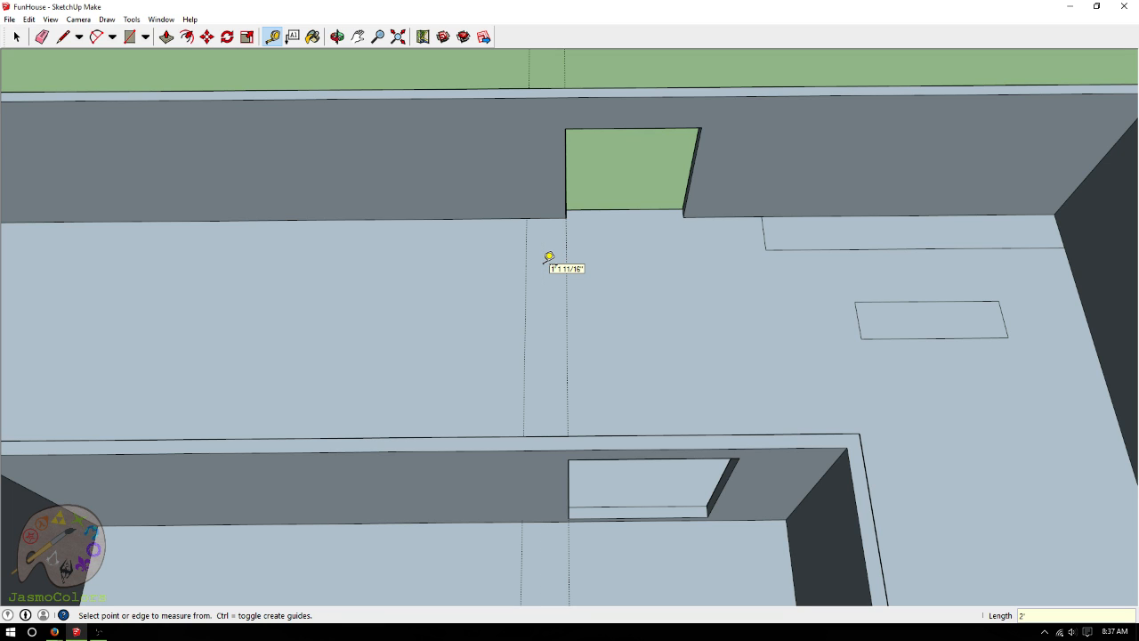
pyautogui.click(525, 238)
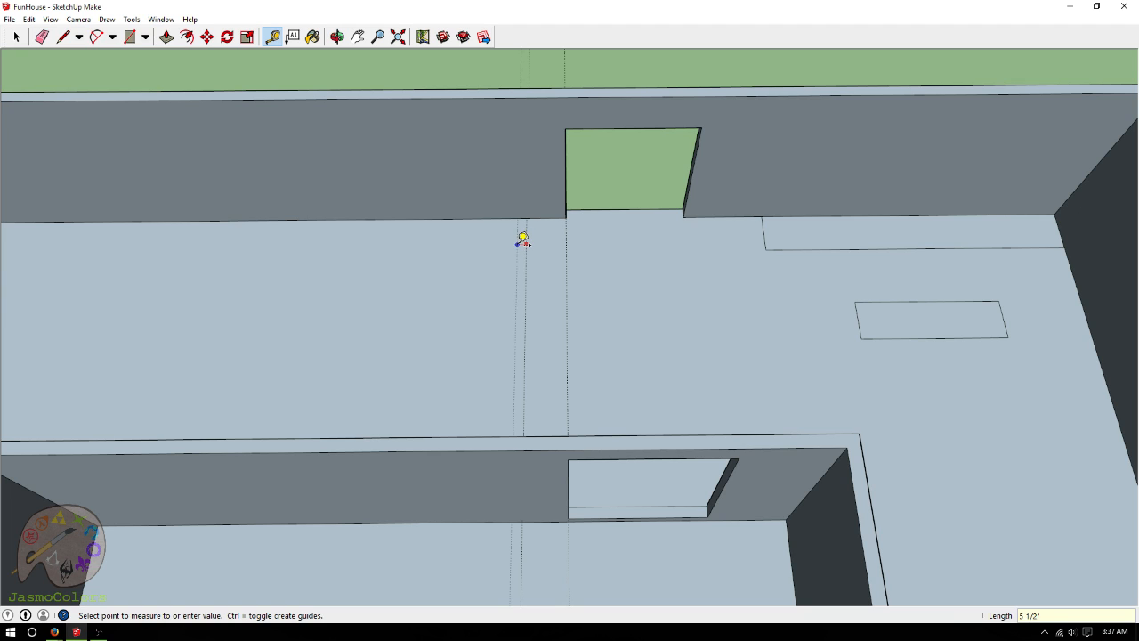
pyautogui.write('6')
pyautogui.press('Return')
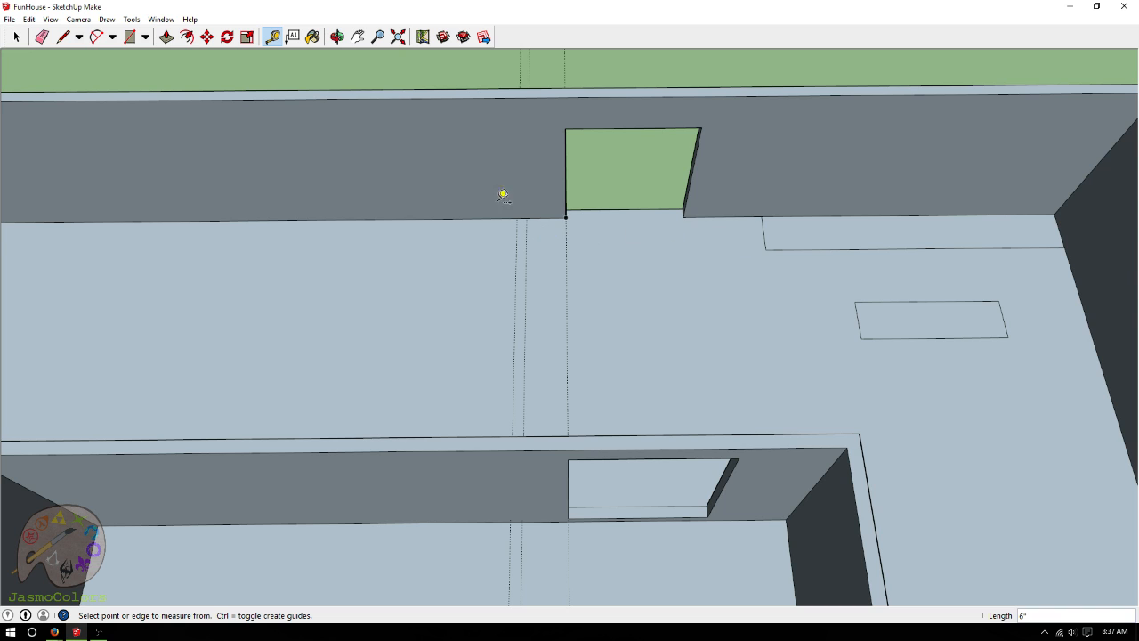
# Place a lengthwise guide on the corridor floor 6' from the rear outer wall and another 6" beyond it toward the inner room
pyautogui.scroll(-3, 498, 190)
pyautogui.scroll(-2, 691, 170)
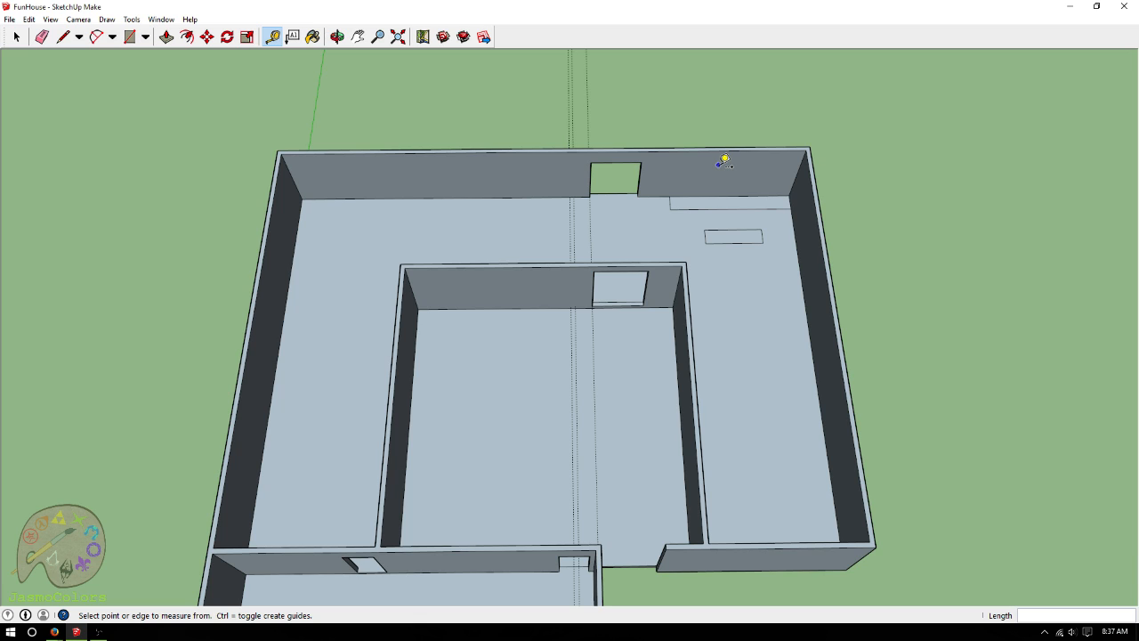
pyautogui.scroll(8, 534, 186)
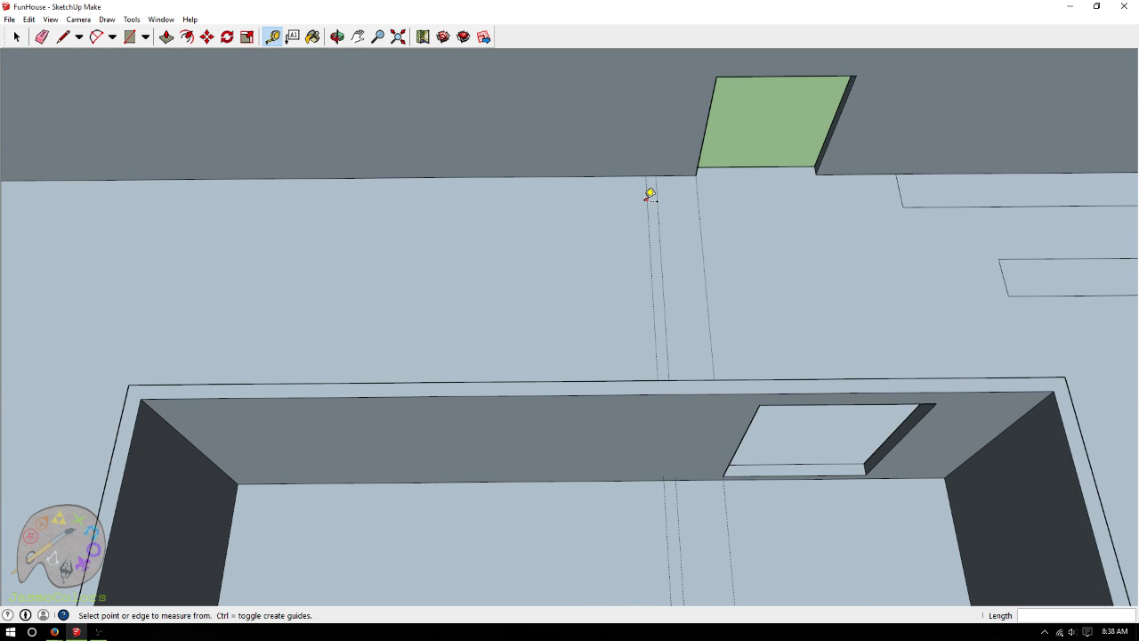
pyautogui.click(600, 176)
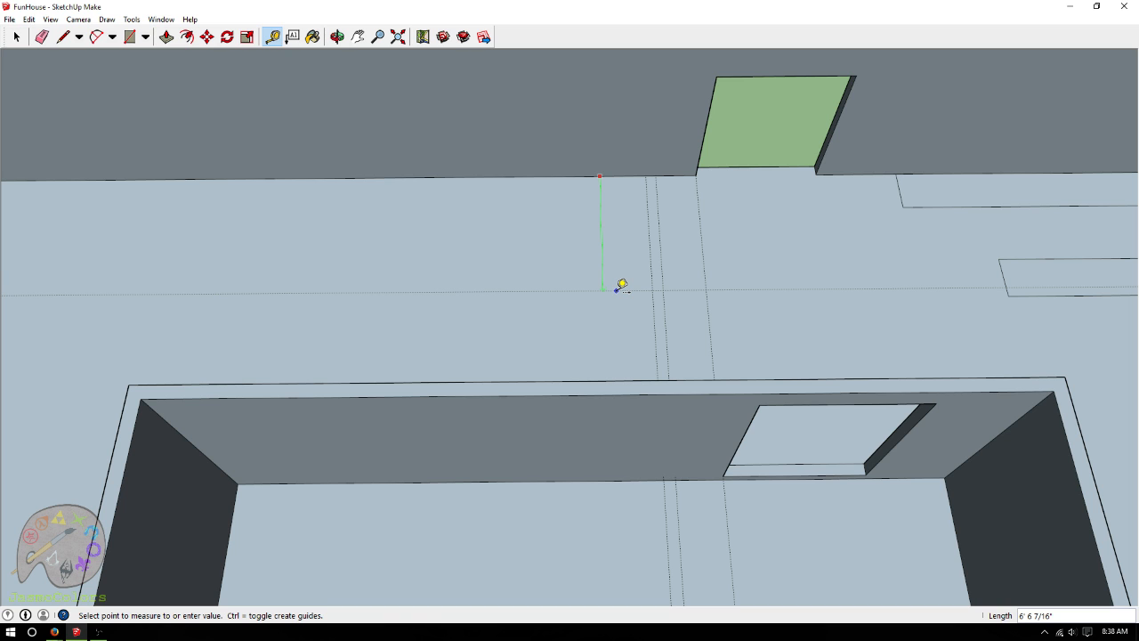
pyautogui.scroll(-2, 621, 285)
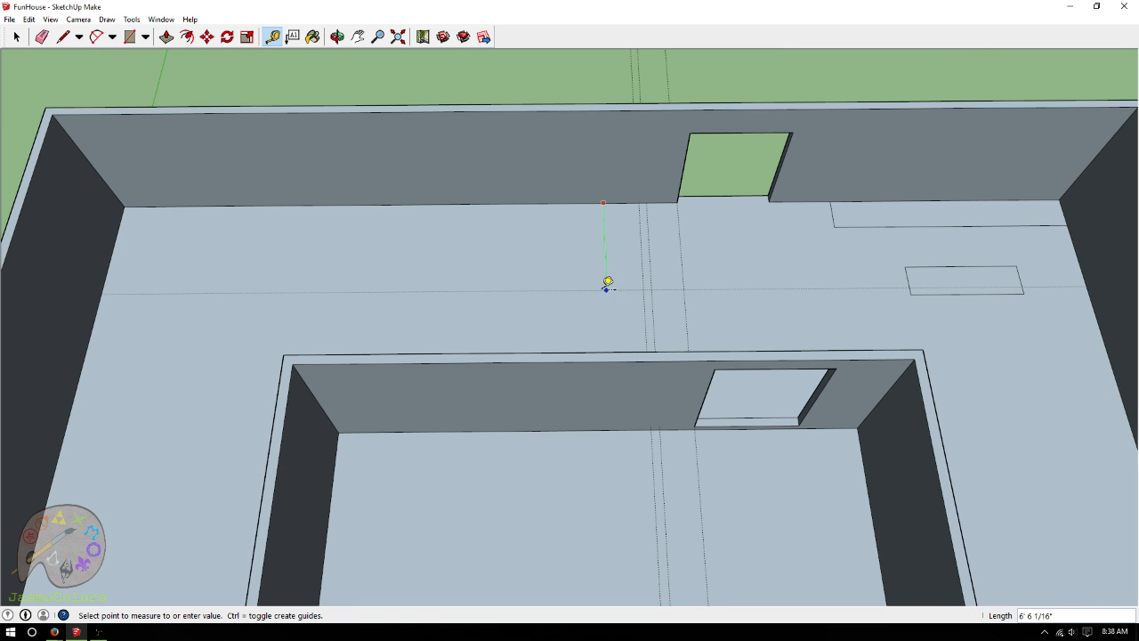
pyautogui.scroll(3, 621, 285)
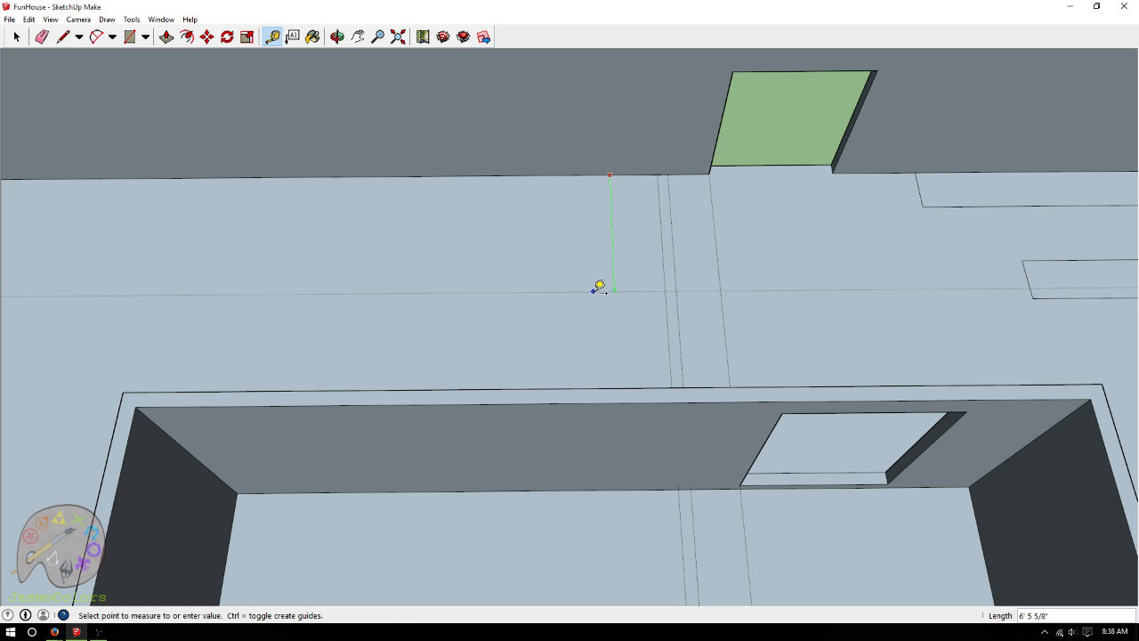
pyautogui.write("6'")
pyautogui.press('Return')
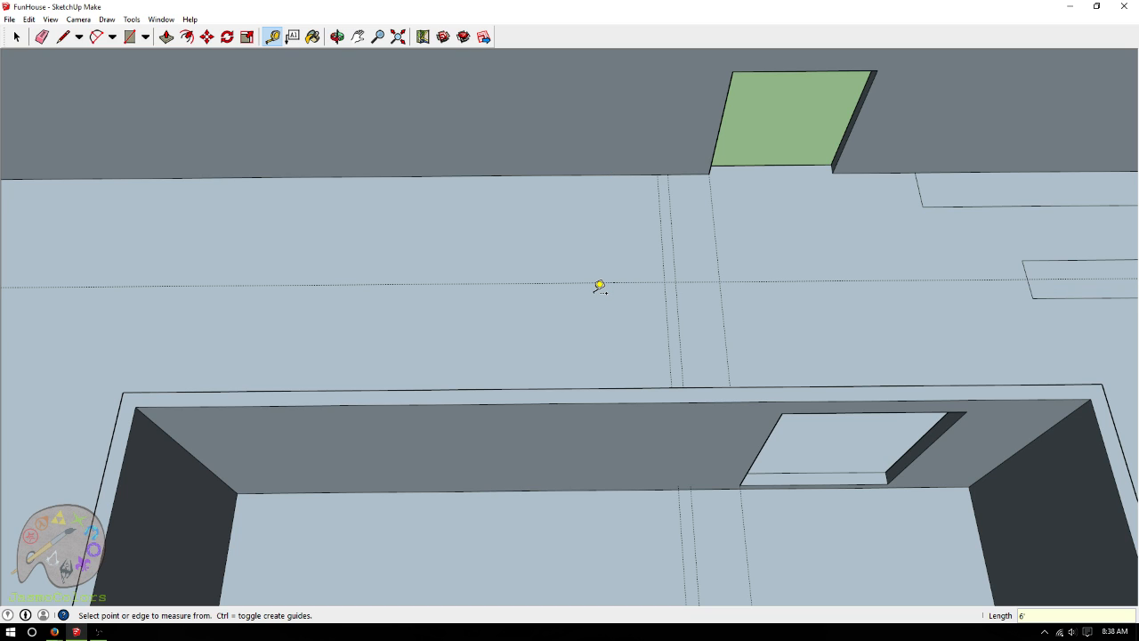
pyautogui.click(616, 284)
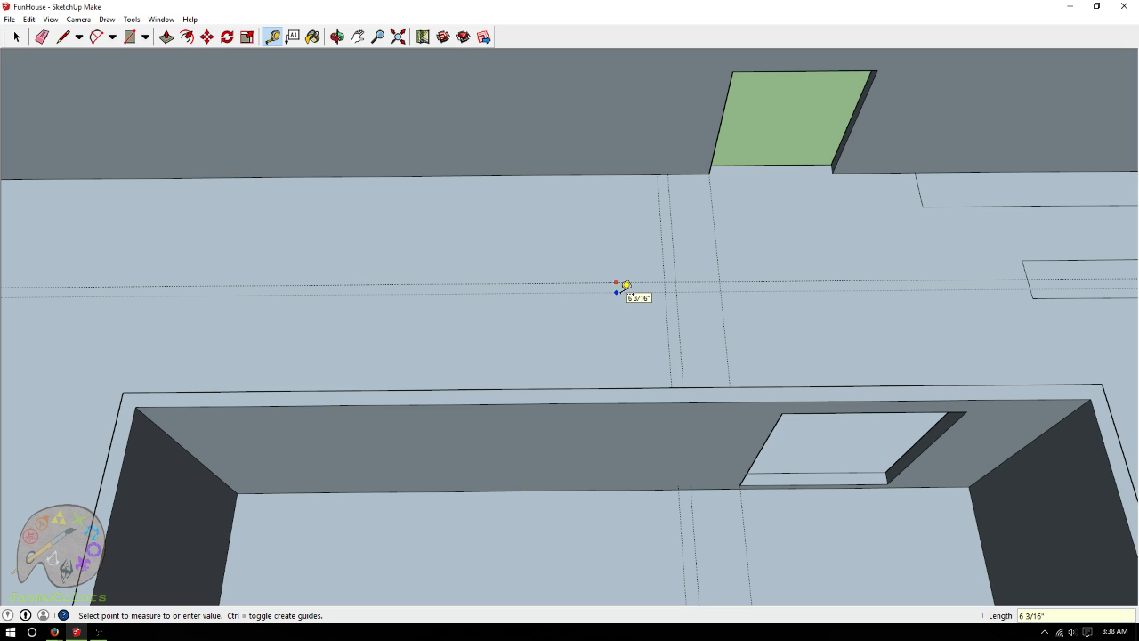
pyautogui.click(624, 287)
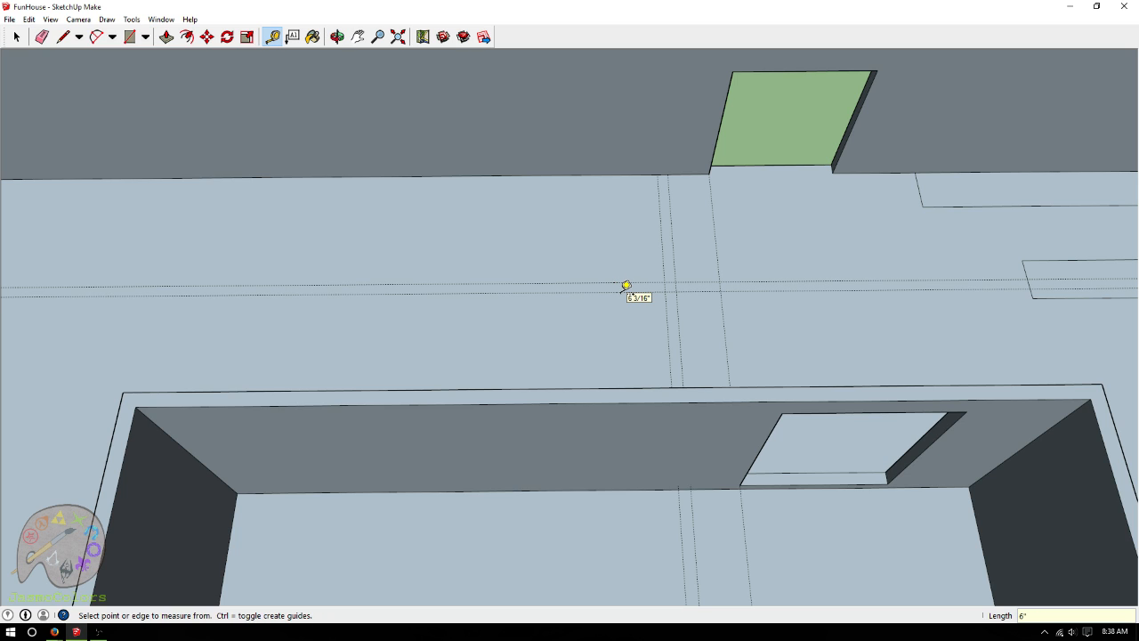
# Place a guide 4' beyond the wall-thickness guides, away from the doorway, and another 6" past it
pyautogui.click(662, 241)
pyautogui.write("4'")
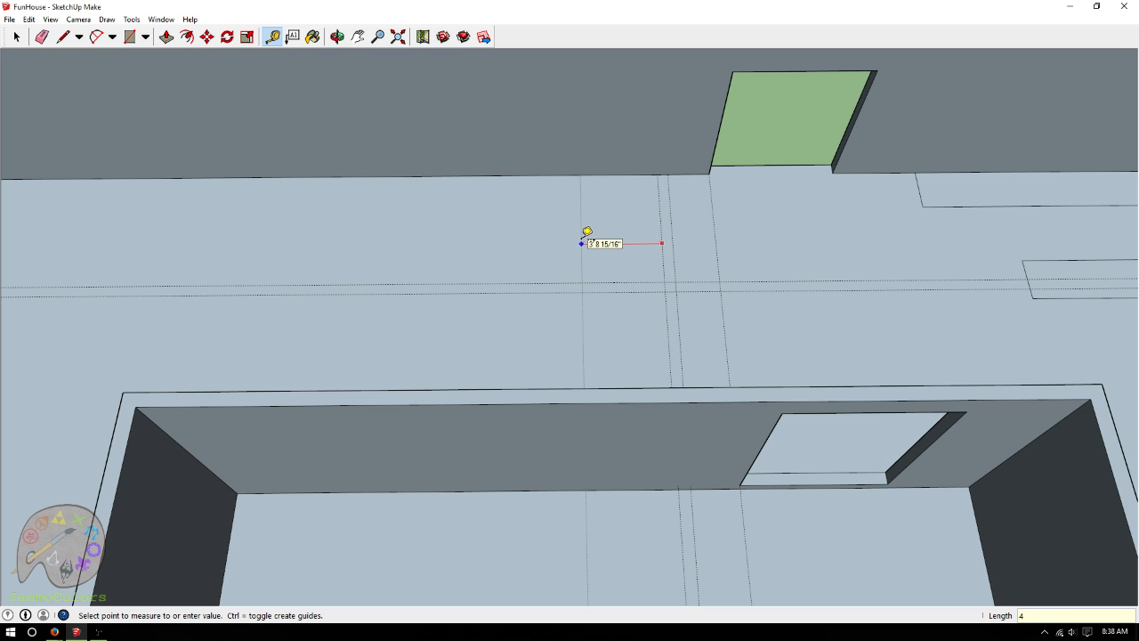
pyautogui.press('Return')
pyautogui.click(577, 233)
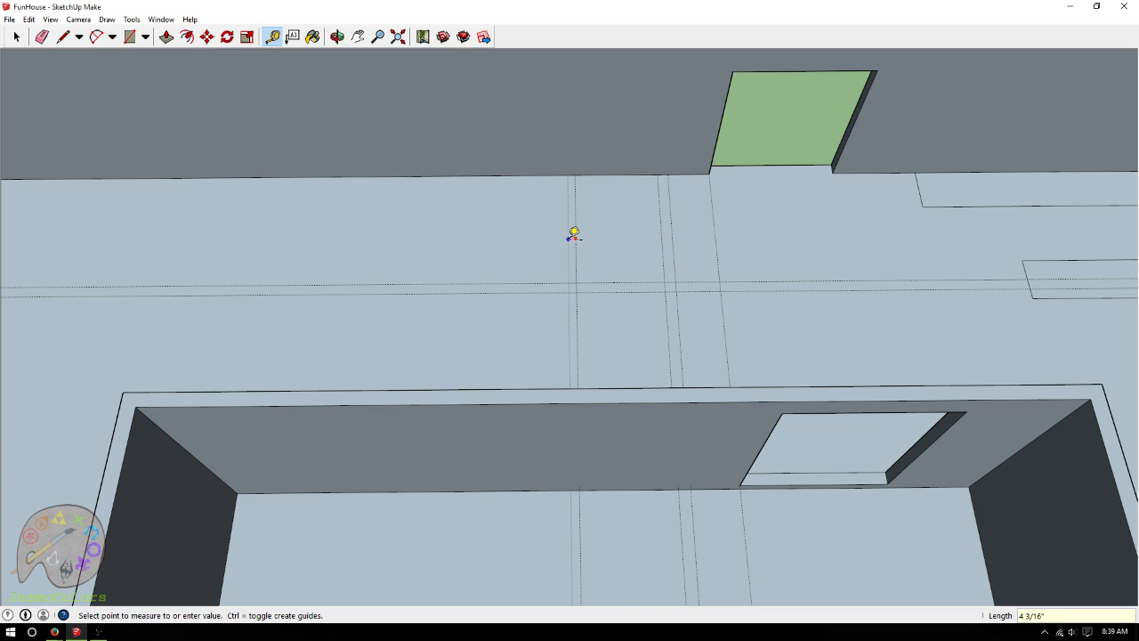
pyautogui.write('6')
pyautogui.press('Return')
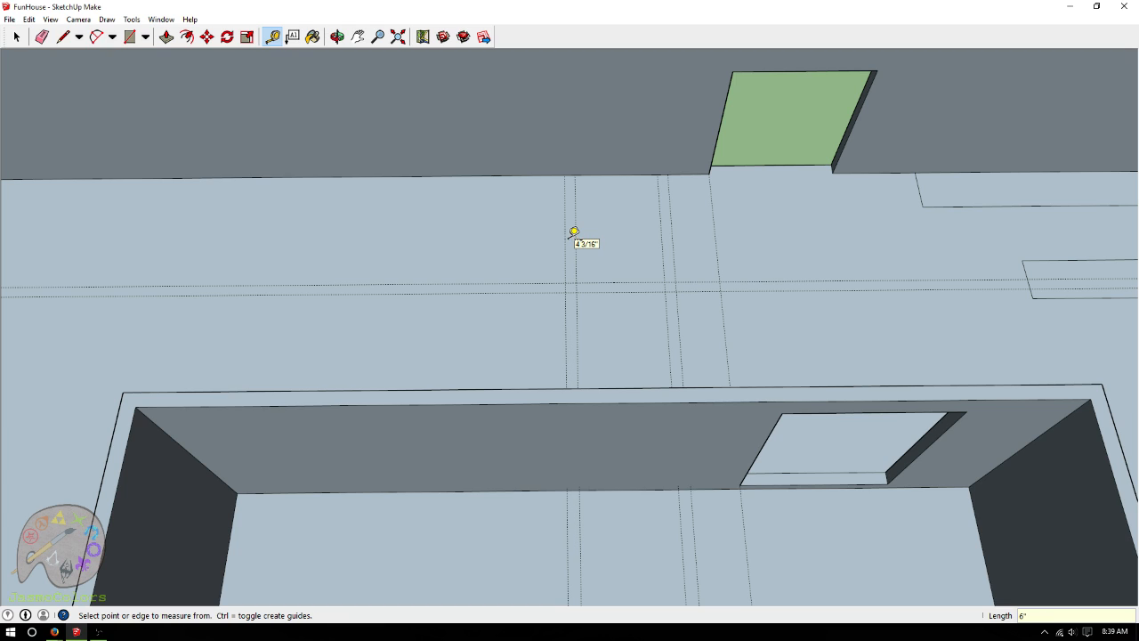
# Draw the outer and inner outlines of a U-shaped partition along the guides, with open ends on the rear outer wall
pyautogui.click(64, 36)
pyautogui.click(565, 175)
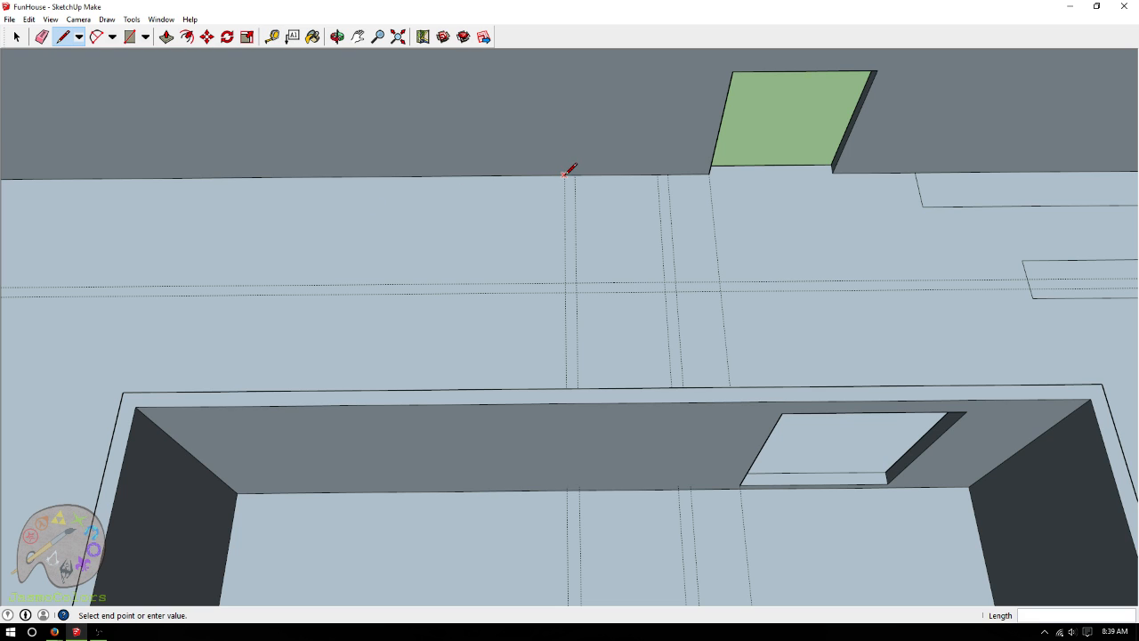
pyautogui.click(565, 292)
pyautogui.click(677, 292)
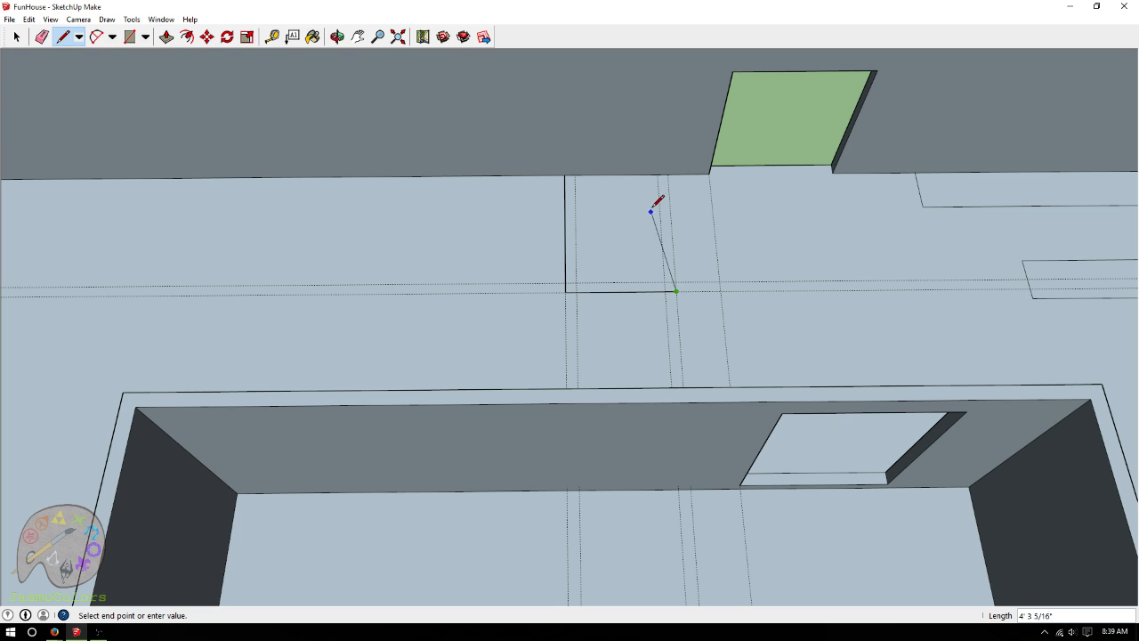
pyautogui.click(667, 174)
pyautogui.click(575, 175)
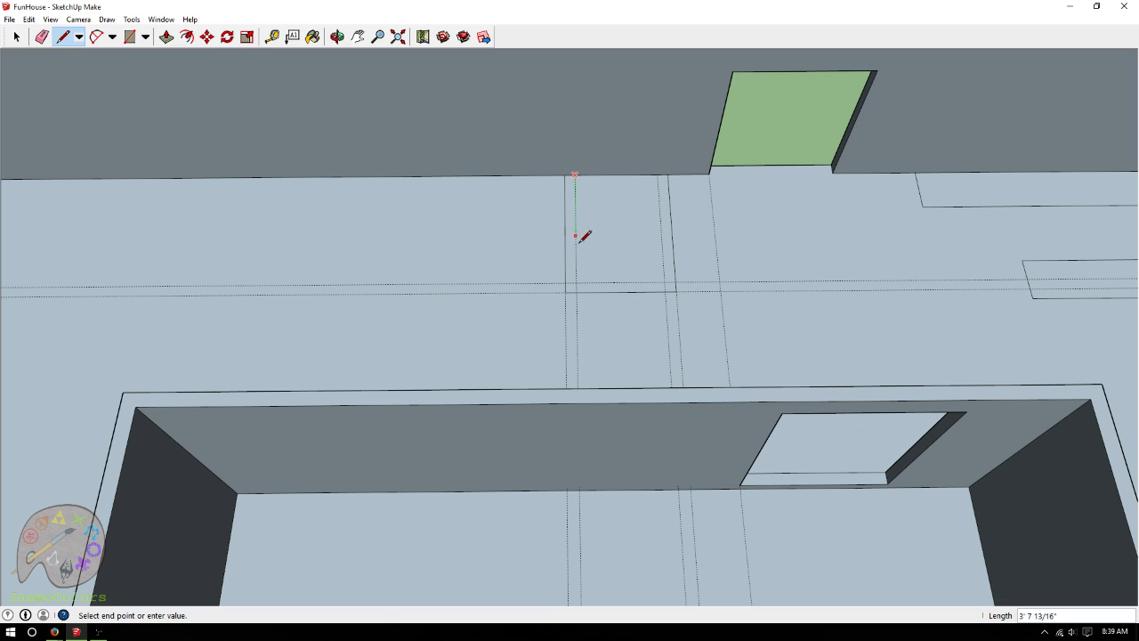
pyautogui.click(576, 283)
pyautogui.click(664, 282)
pyautogui.click(662, 175)
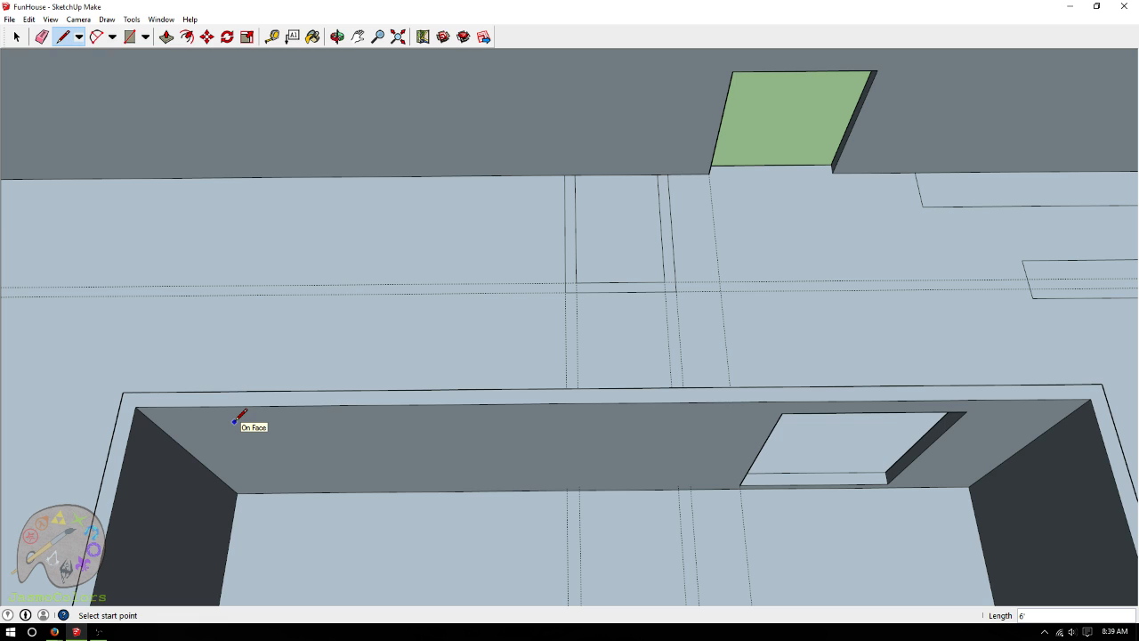
# Undo the U-shaped outline, its far-side guides and the two lengthwise guides, keeping the three cross guides nearest the rear doorway
pyautogui.scroll(-1, 239, 418)
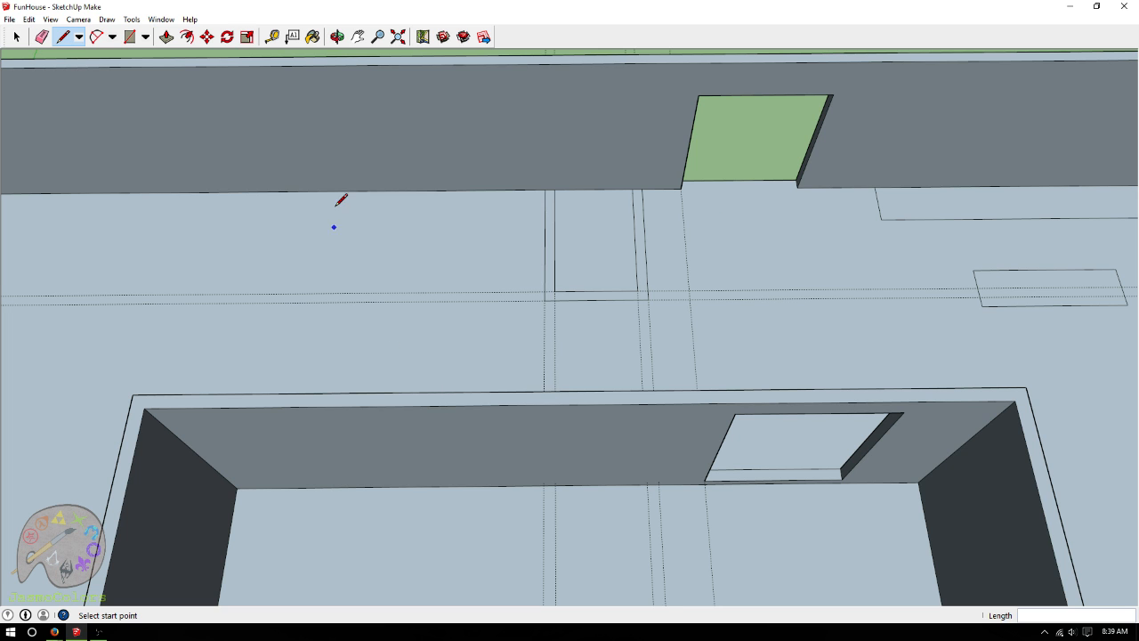
pyautogui.click(336, 36)
pyautogui.moveTo(399, 122); pyautogui.dragTo(597, 282)
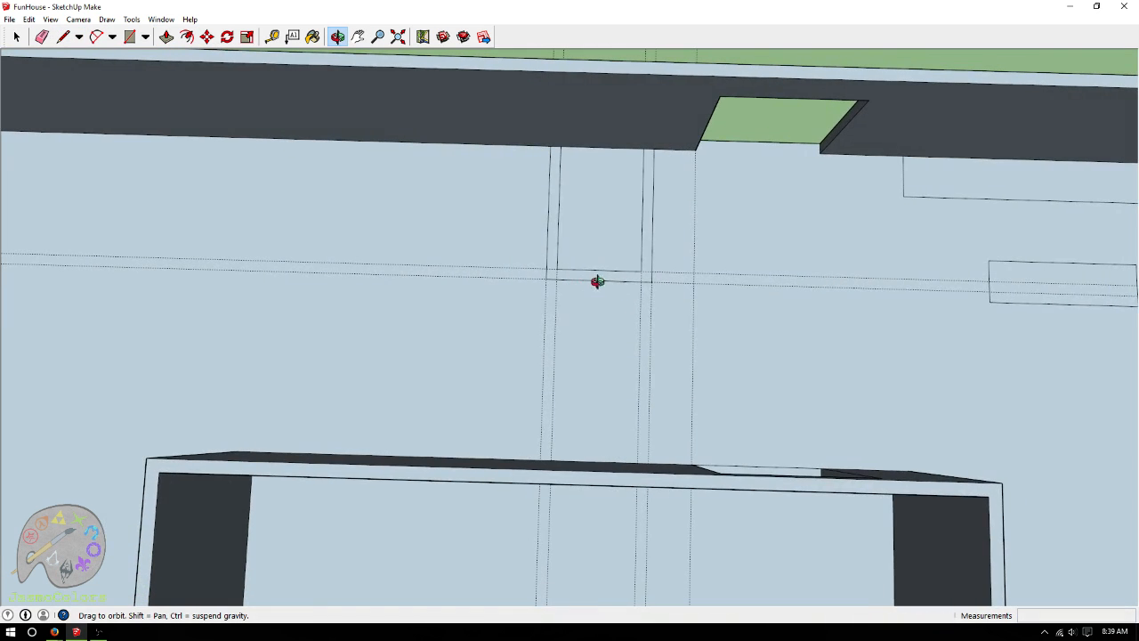
pyautogui.hotkey('ctrl', 'z')
pyautogui.hotkey('ctrl', 'z')
pyautogui.hotkey('ctrl', 'z')
pyautogui.hotkey('ctrl', 'z')
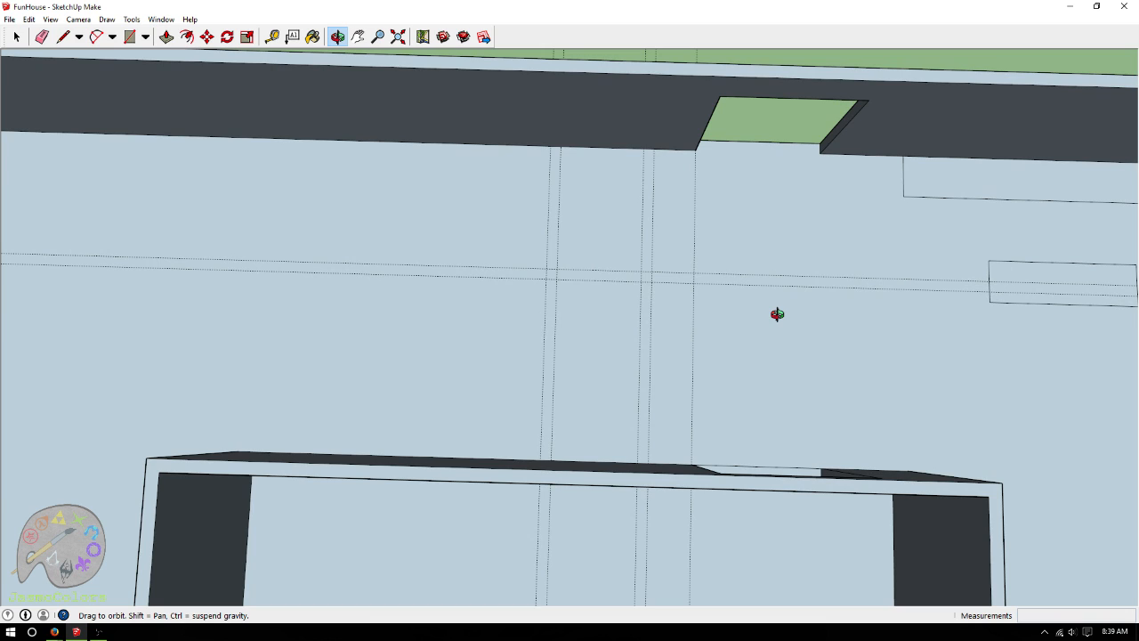
pyautogui.hotkey('ctrl', 'z')
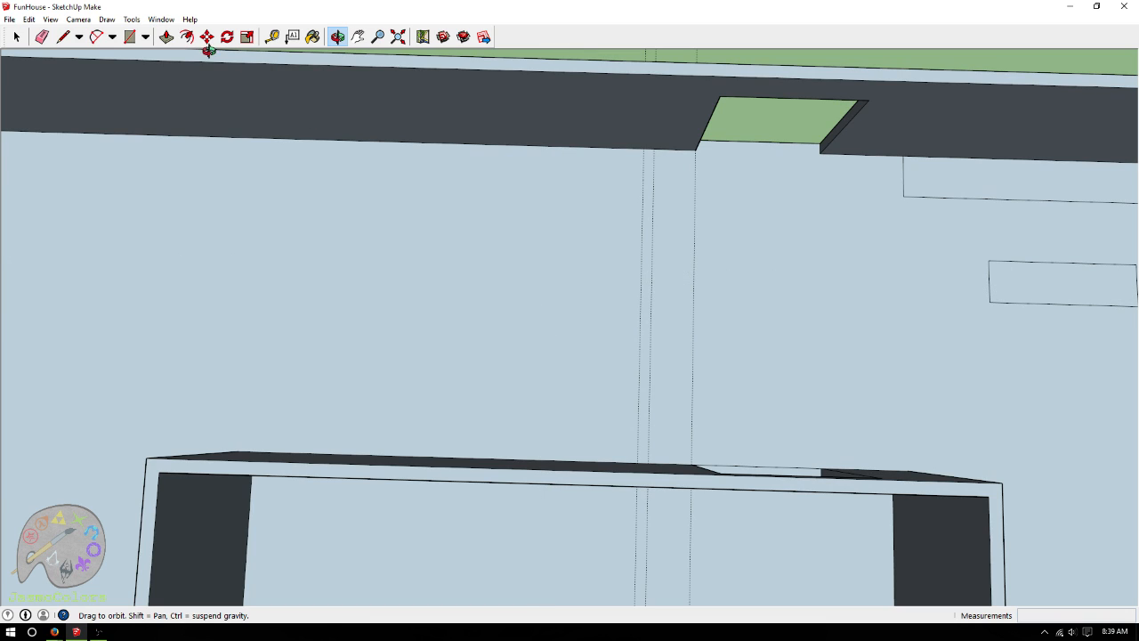
# Place a lengthwise guide on the corridor floor 7' from the rear outer wall and another 6" beyond it toward the inner room
pyautogui.click(273, 37)
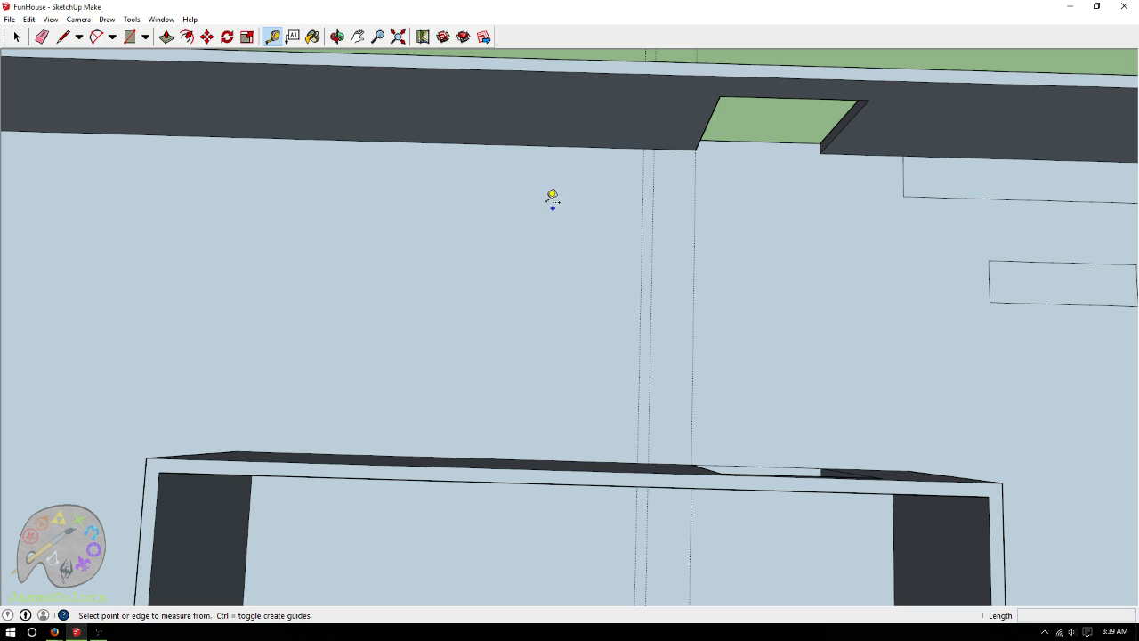
pyautogui.click(614, 148)
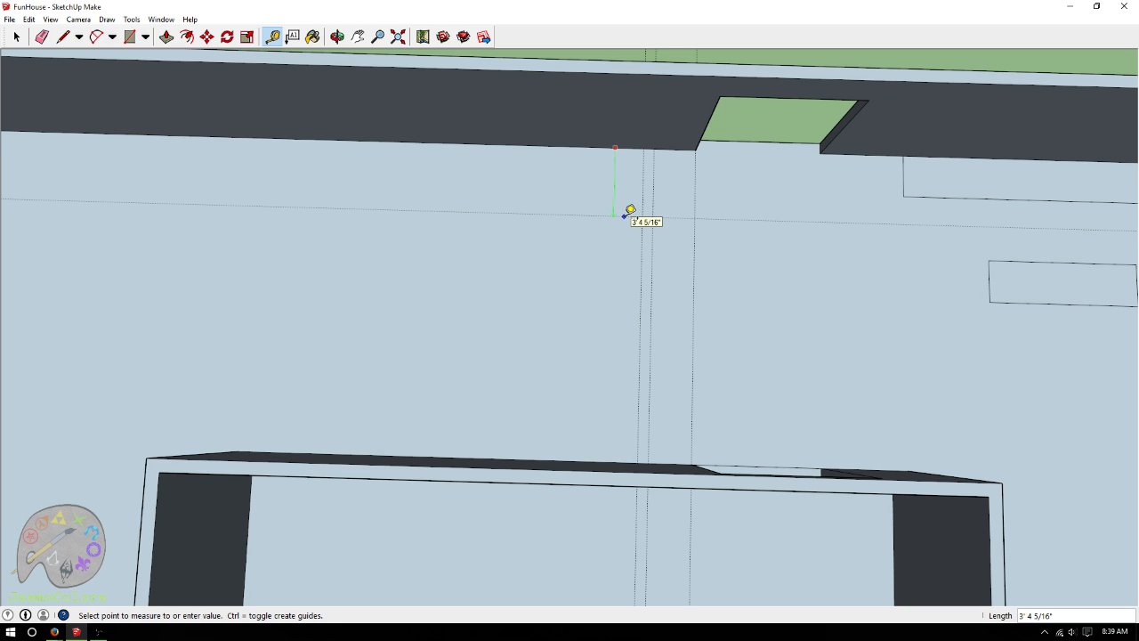
pyautogui.write("7'")
pyautogui.press('Return')
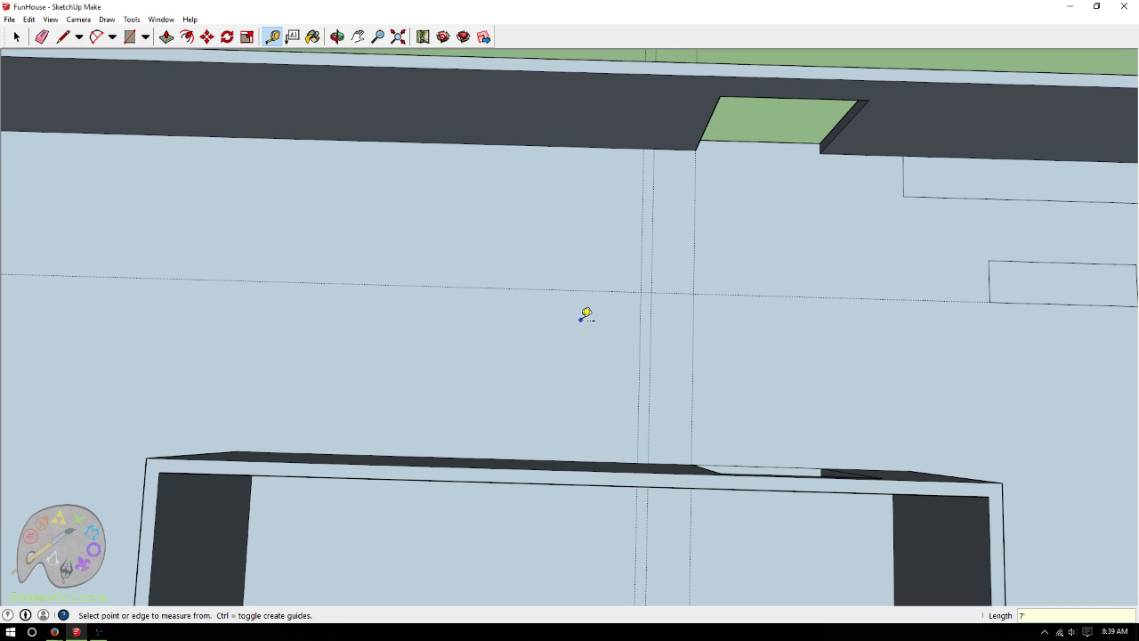
pyautogui.click(594, 286)
pyautogui.click(599, 301)
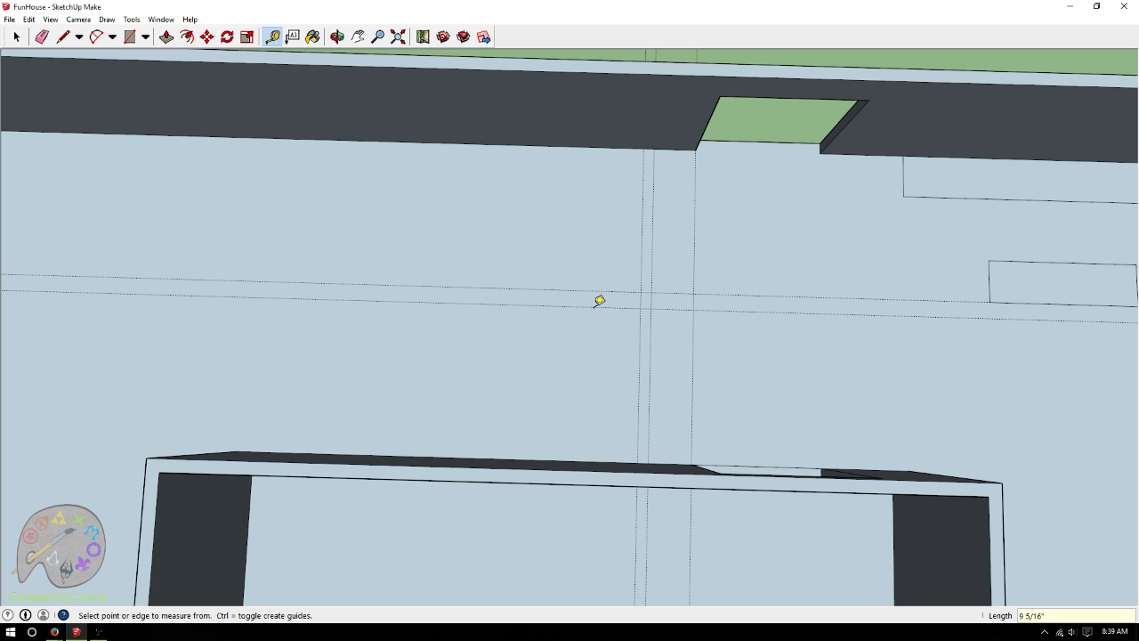
pyautogui.click(600, 290)
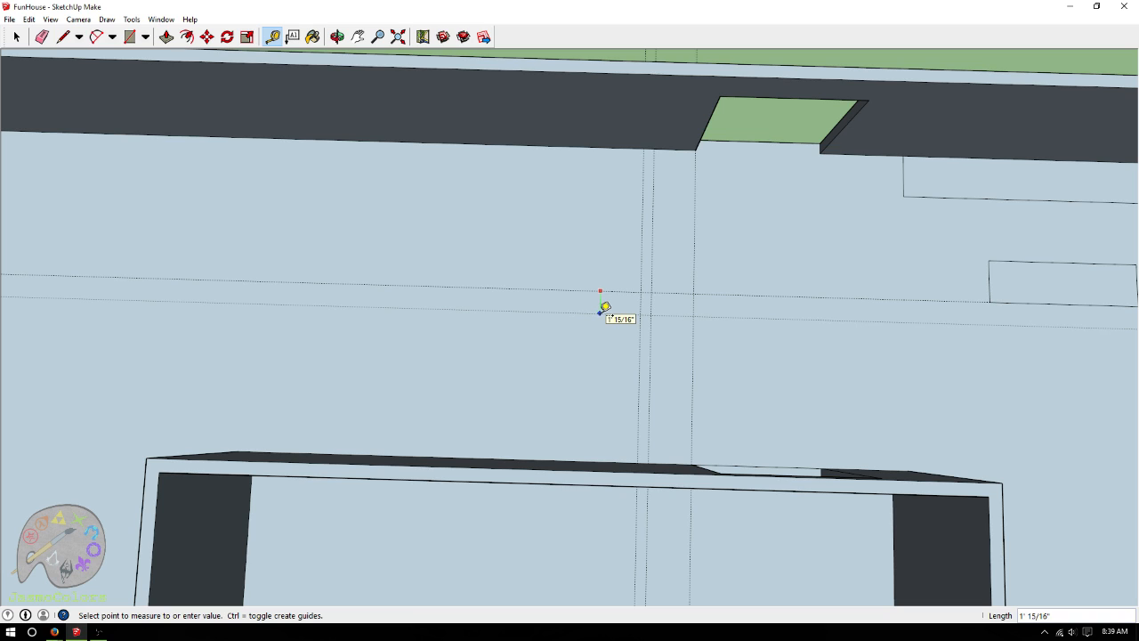
pyautogui.write('6')
pyautogui.press('Return')
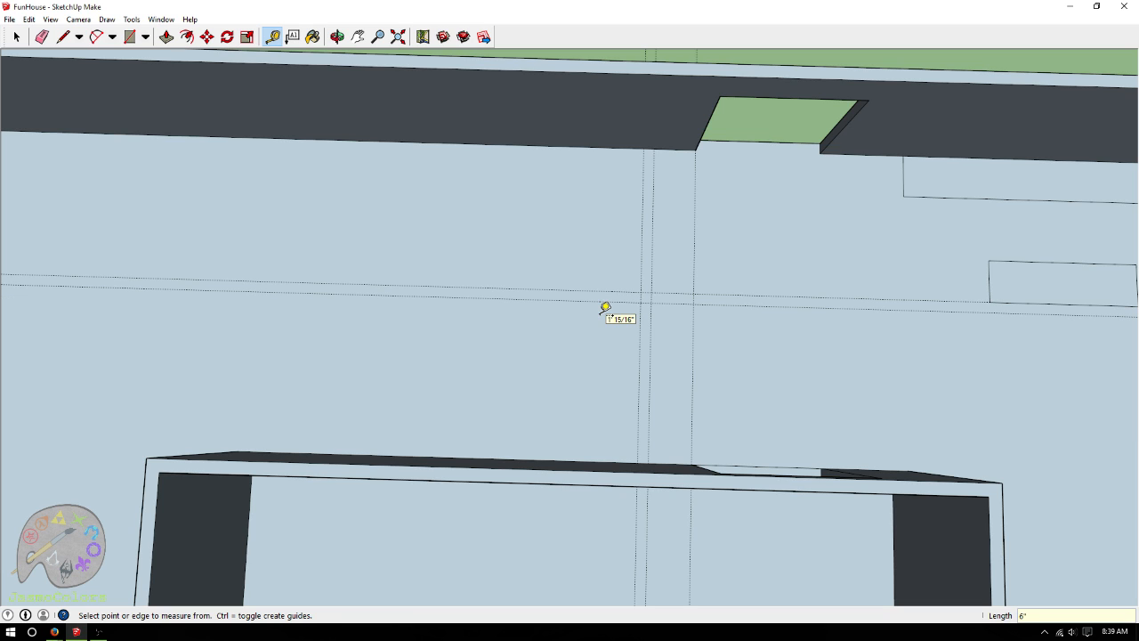
# Add a cross guide 4' from the wall-thickness pair, away from the rear doorway, and another 6" past it
pyautogui.click(643, 238)
pyautogui.write('4')
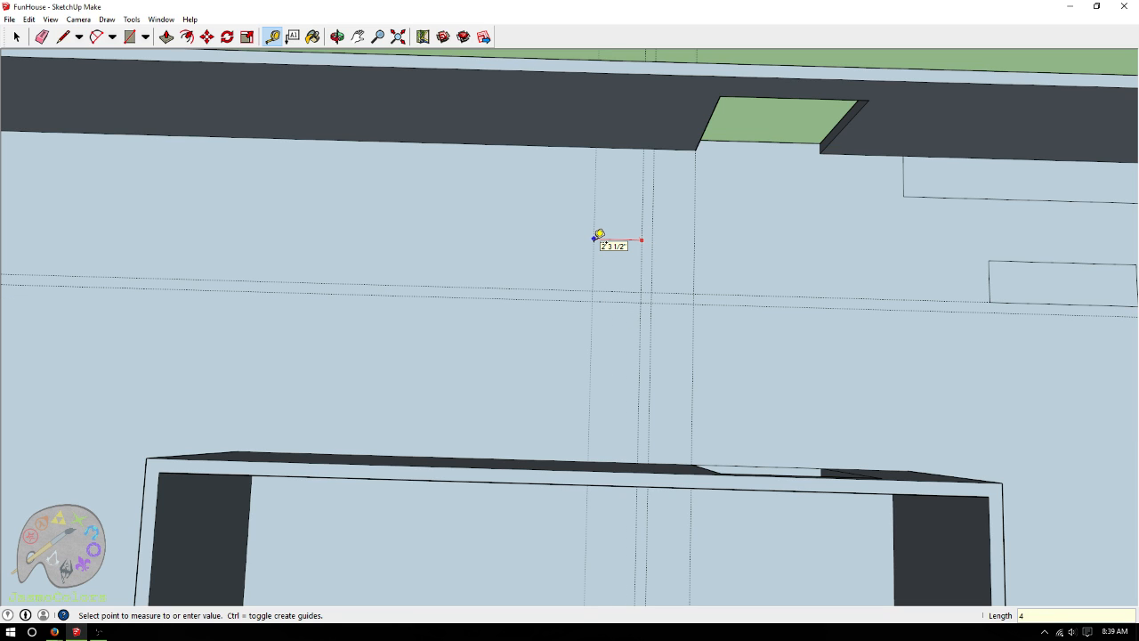
pyautogui.press('Return')
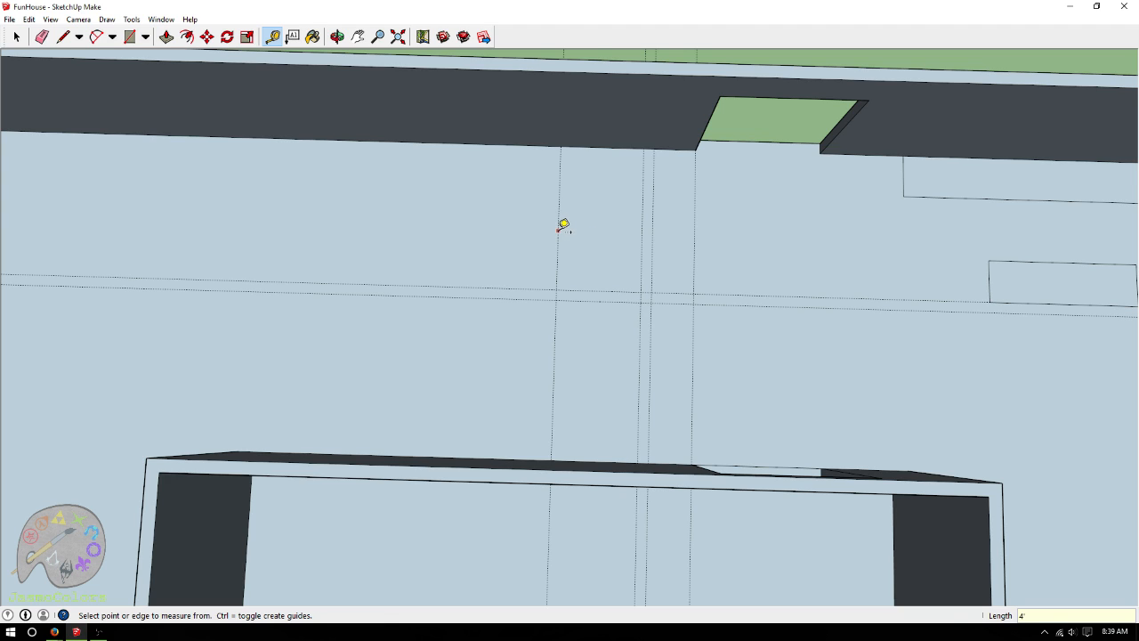
pyautogui.click(554, 225)
pyautogui.write('6')
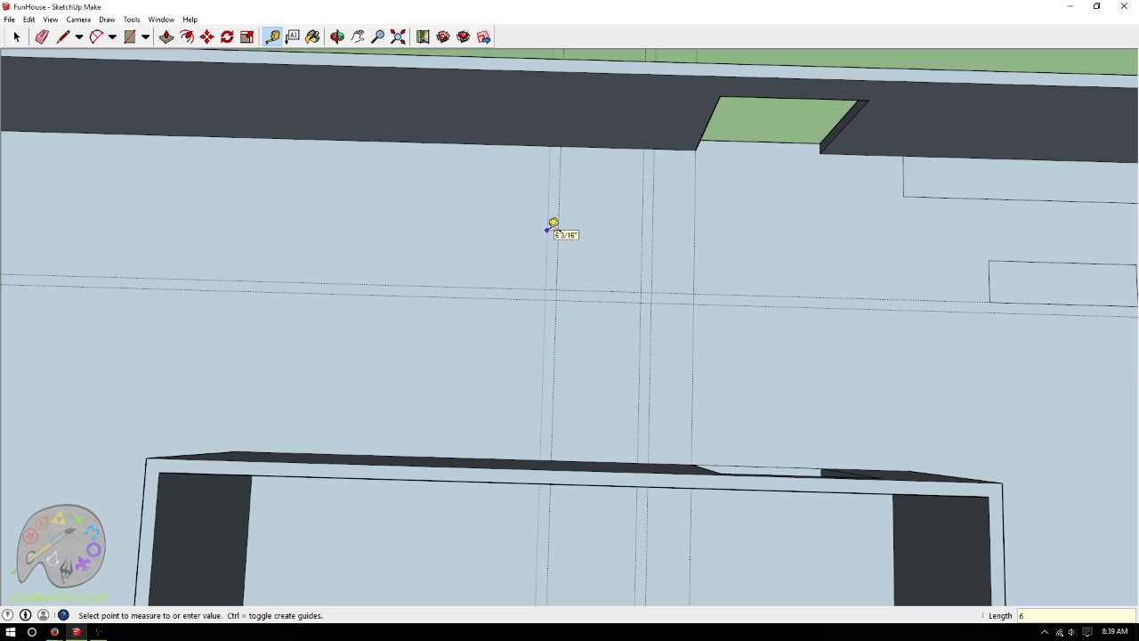
pyautogui.press('Return')
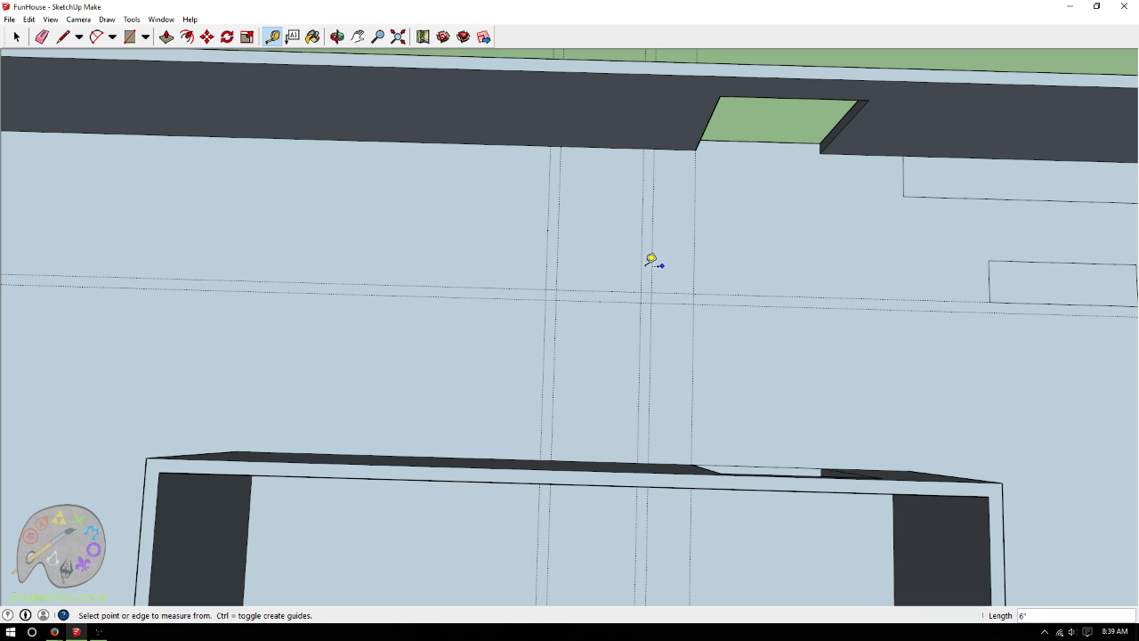
# Draw the partition's outer U-shaped outline along the outermost guides, extending 7' 6" from the rear outer wall
pyautogui.click(62, 37)
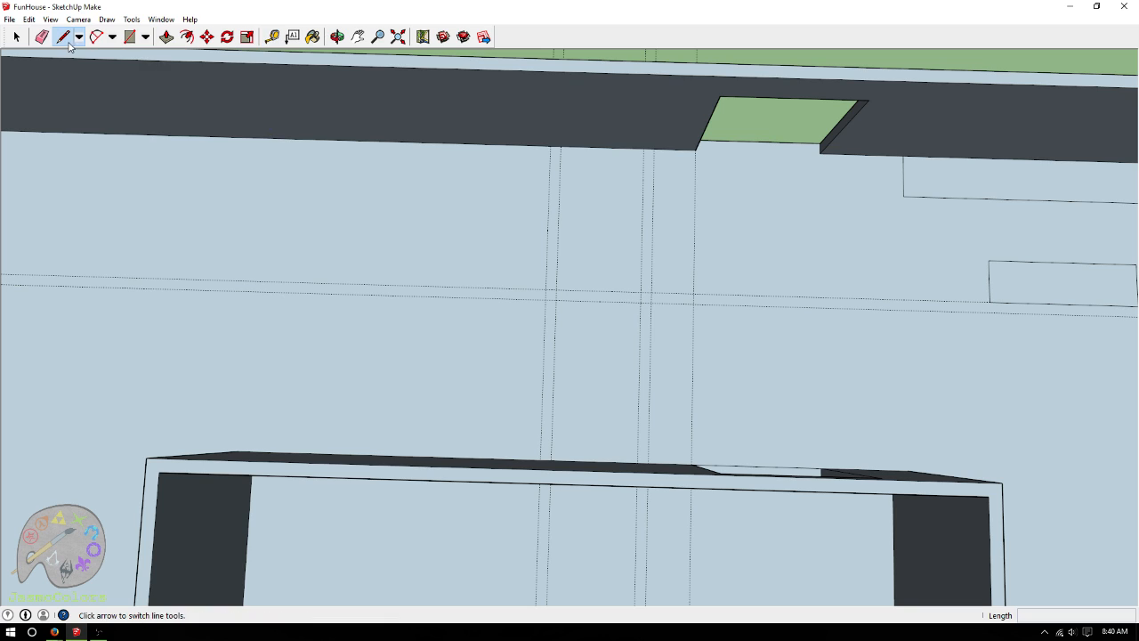
pyautogui.click(549, 146)
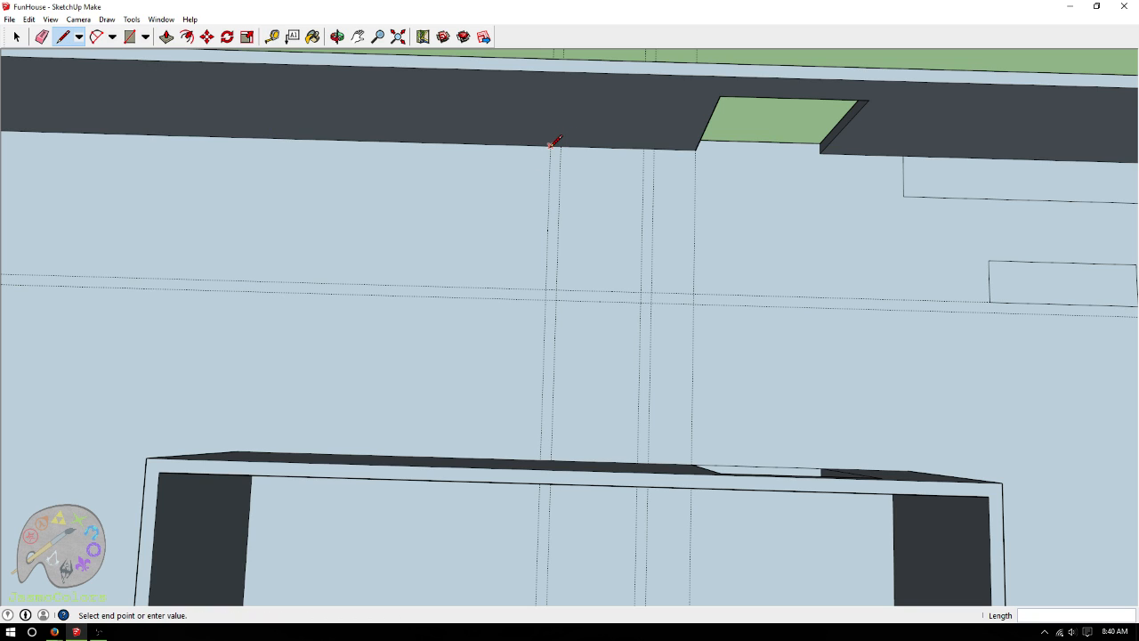
pyautogui.click(545, 299)
pyautogui.click(650, 302)
pyautogui.click(653, 150)
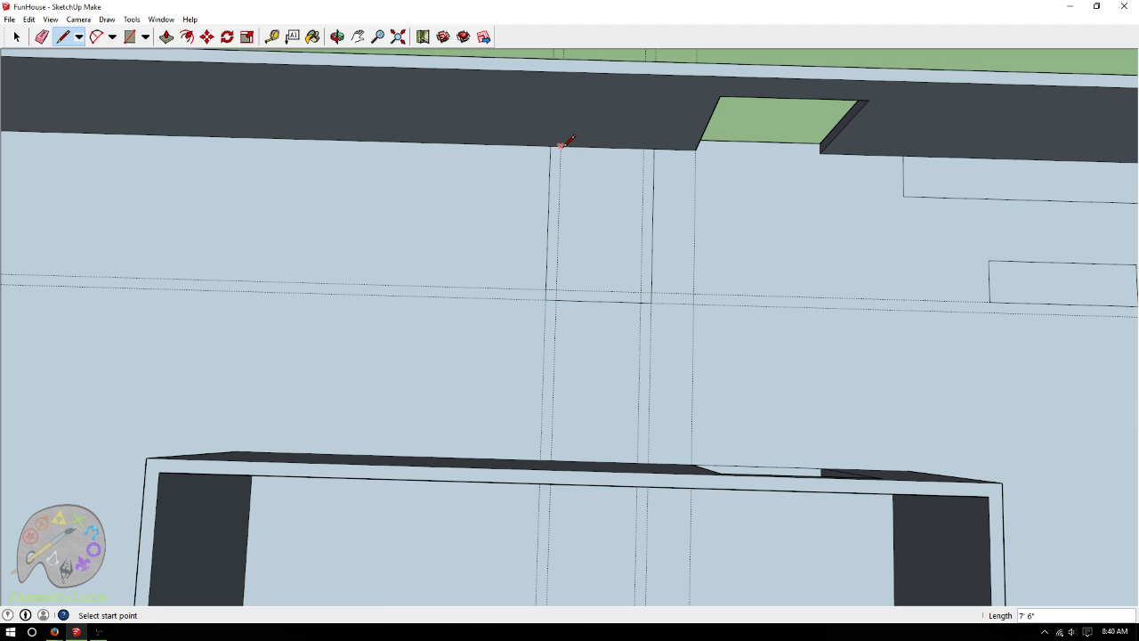
# Draw the partition's inner U-shaped outline along the inner guides, 4' wide and 7' deep from the rear outer wall
pyautogui.click(559, 148)
pyautogui.click(556, 289)
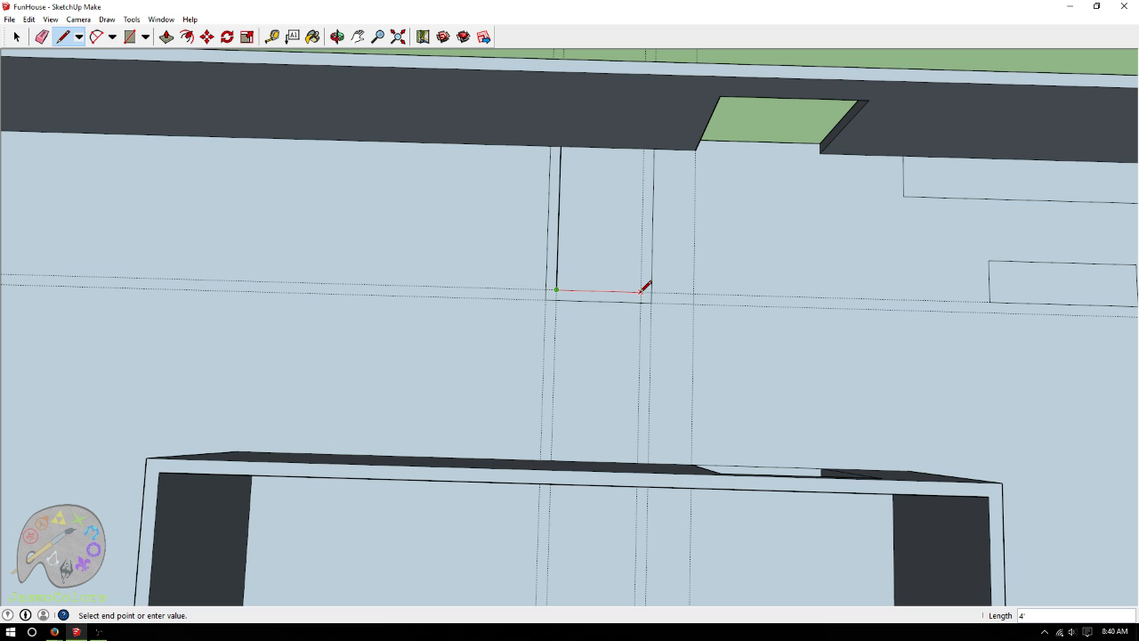
pyautogui.click(642, 290)
pyautogui.click(651, 148)
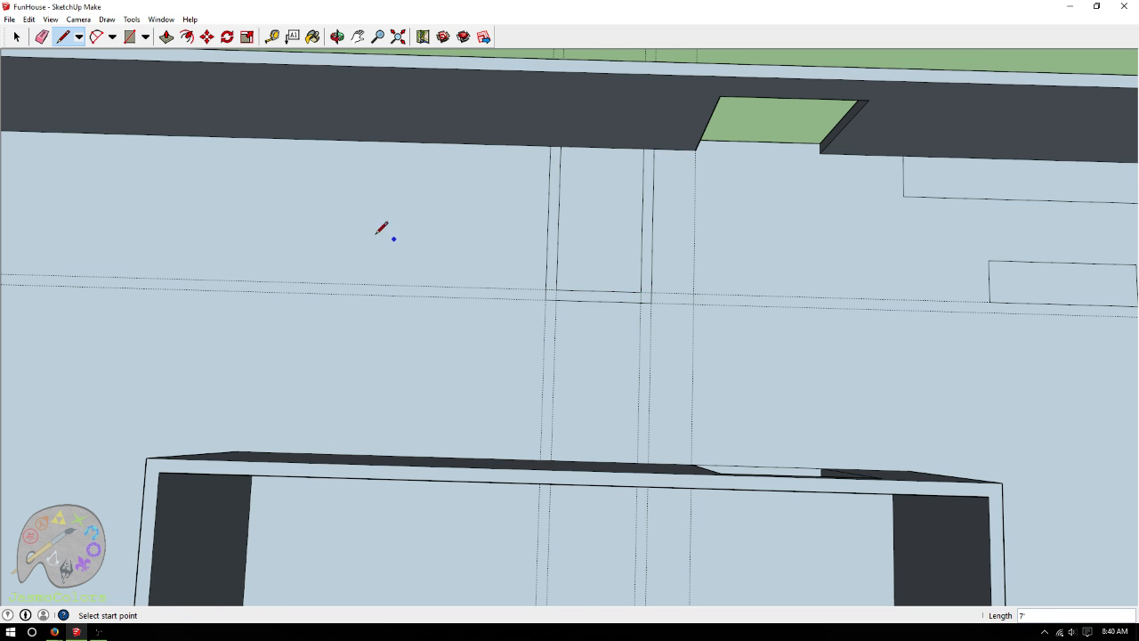
# Delete all guides around the finished U-shaped partition outline
pyautogui.scroll(-5, 381, 227)
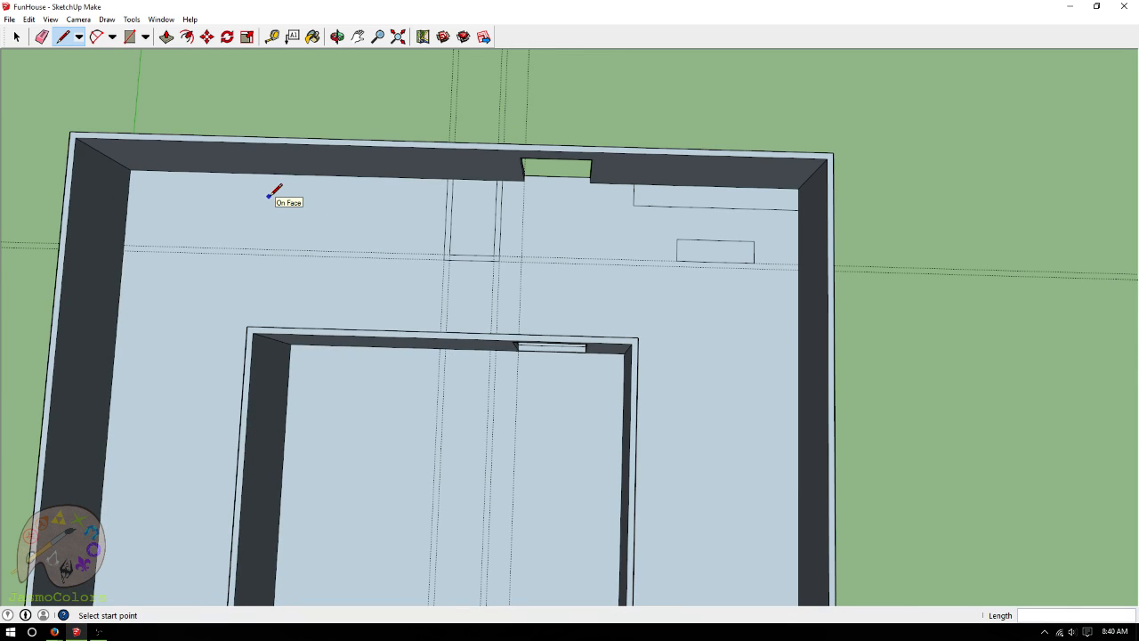
pyautogui.click(28, 18)
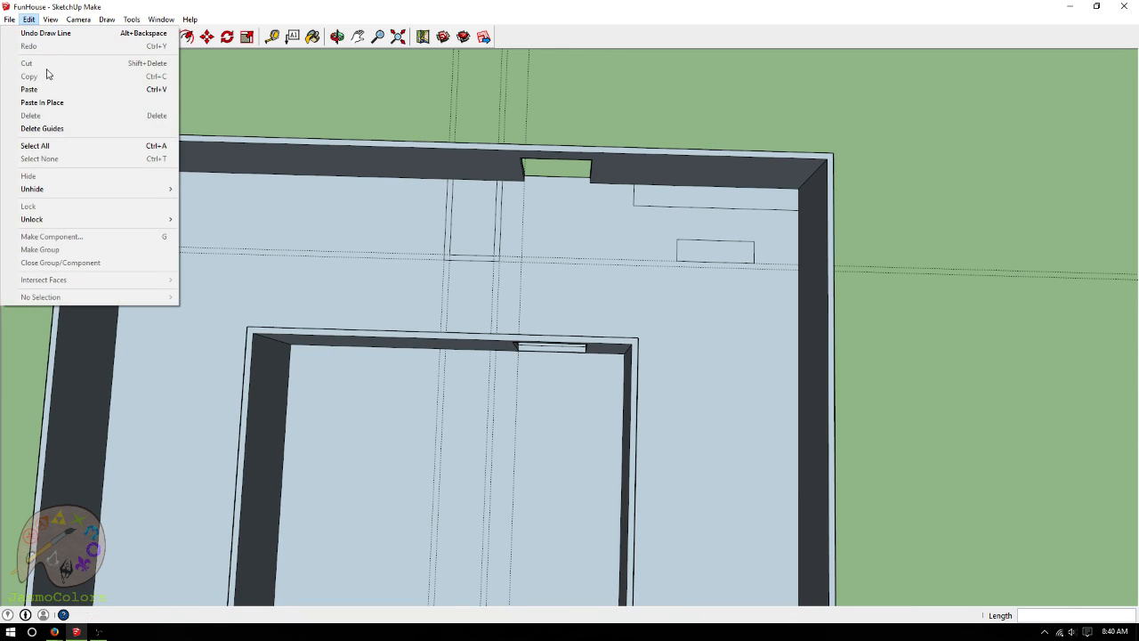
pyautogui.click(59, 132)
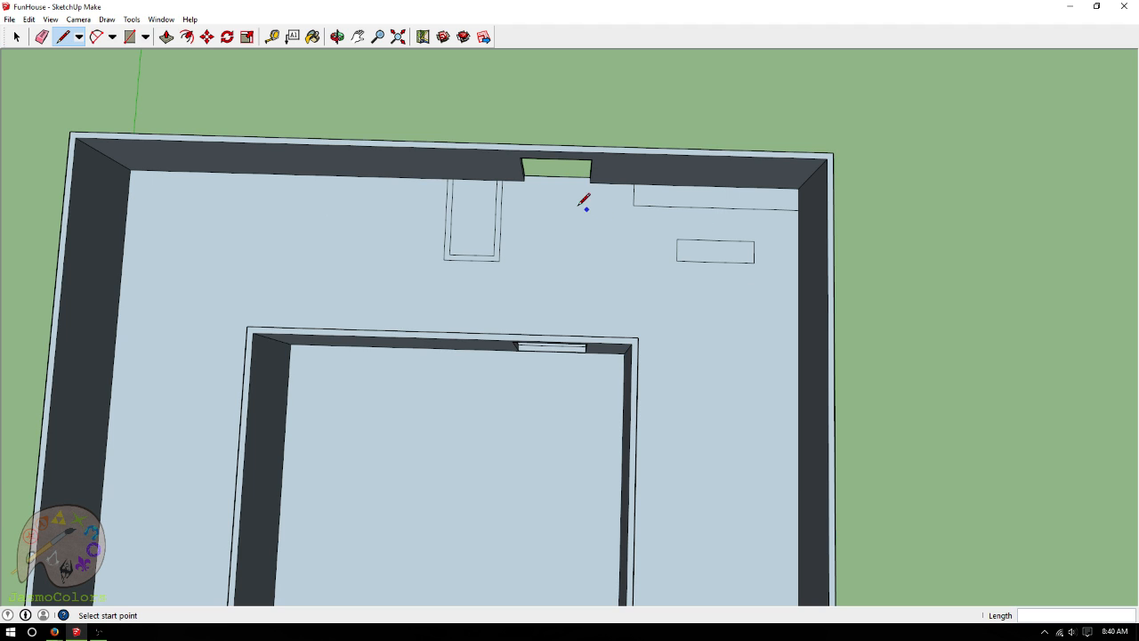
# Examine the overall floor plan from above and at an angle, including the new partition outline beside the rear doorway
pyautogui.scroll(-3, 757, 115)
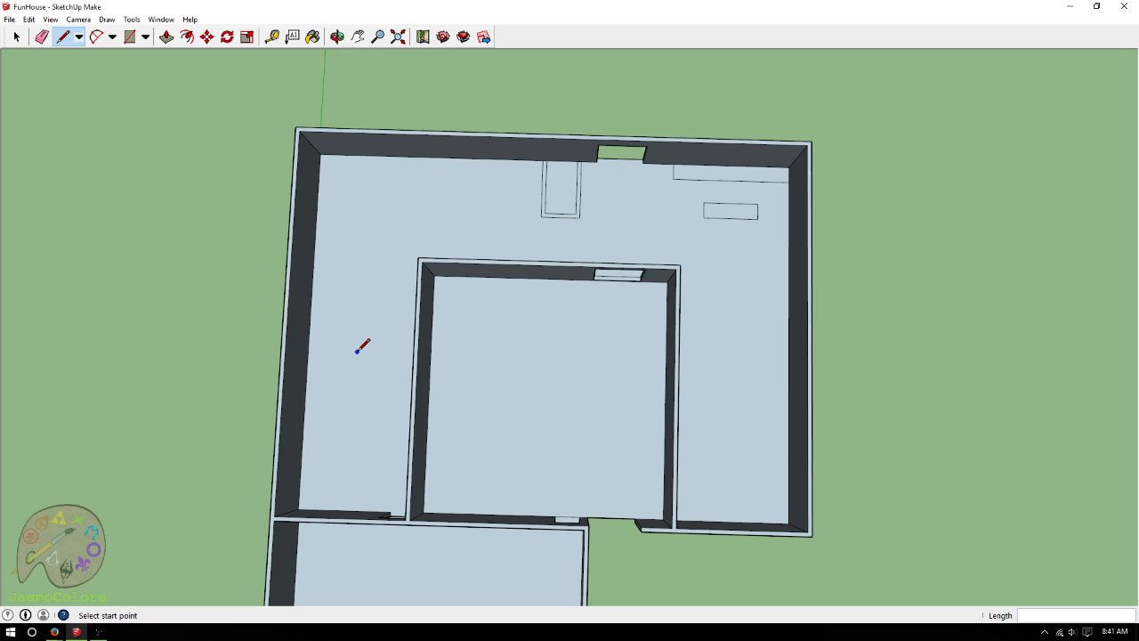
pyautogui.scroll(-3, 925, 235)
pyautogui.scroll(2, 874, 294)
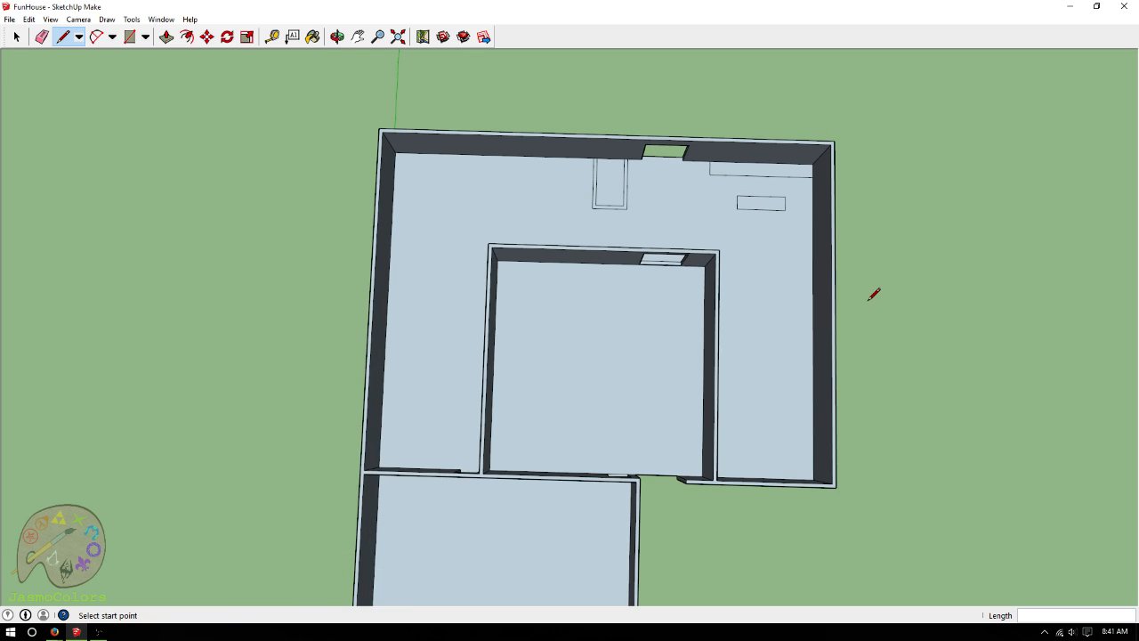
pyautogui.scroll(2, 872, 294)
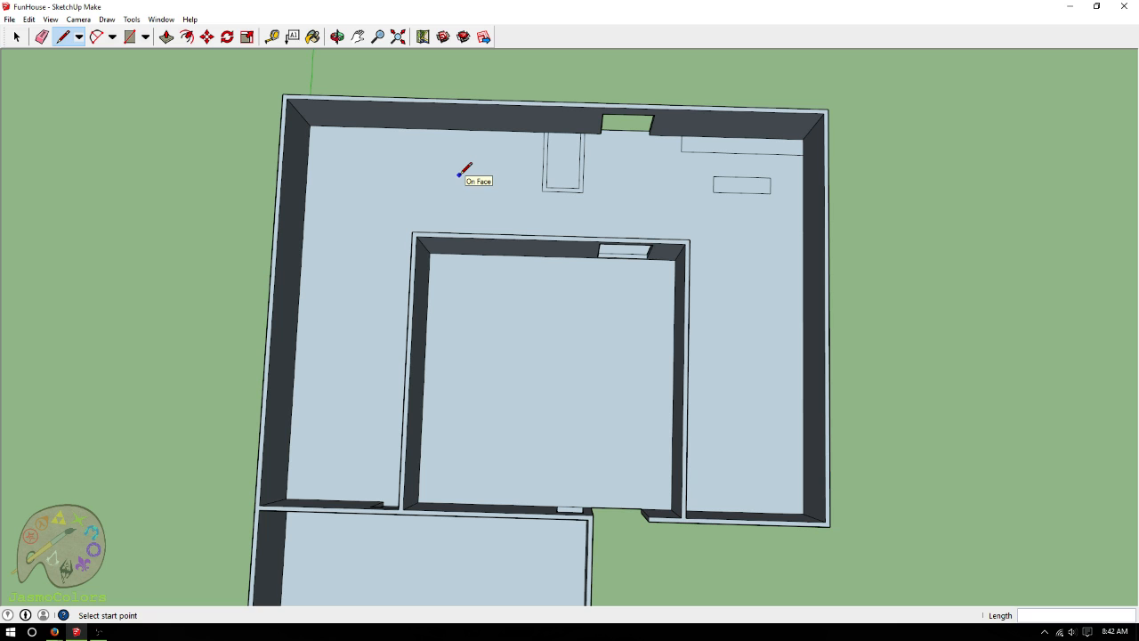
pyautogui.click(336, 37)
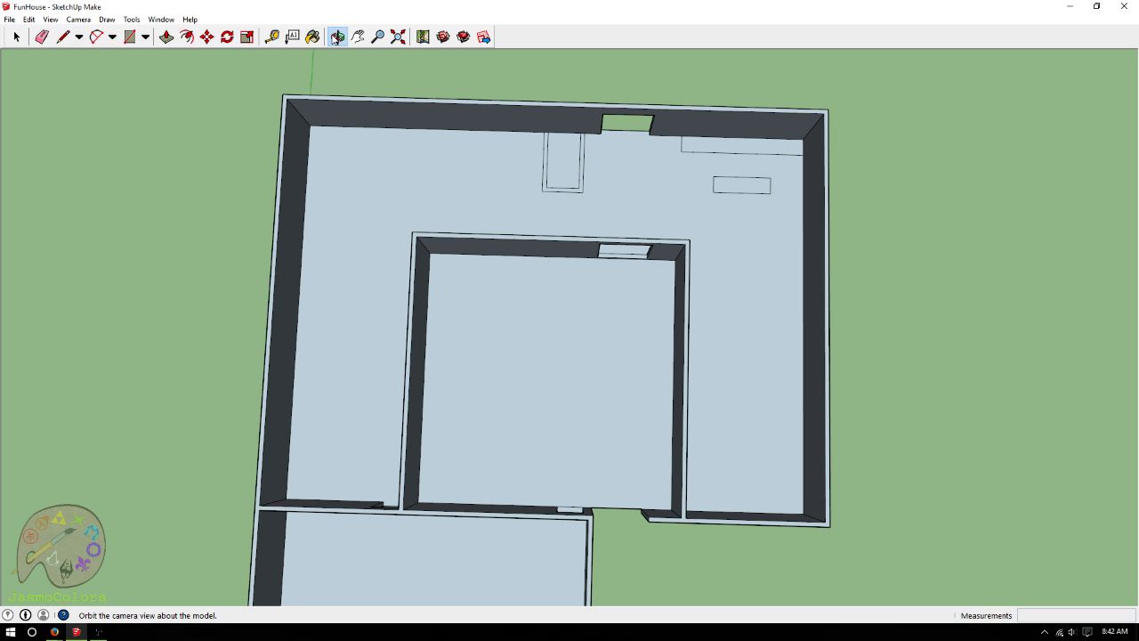
pyautogui.moveTo(565, 310); pyautogui.dragTo(590, 313)
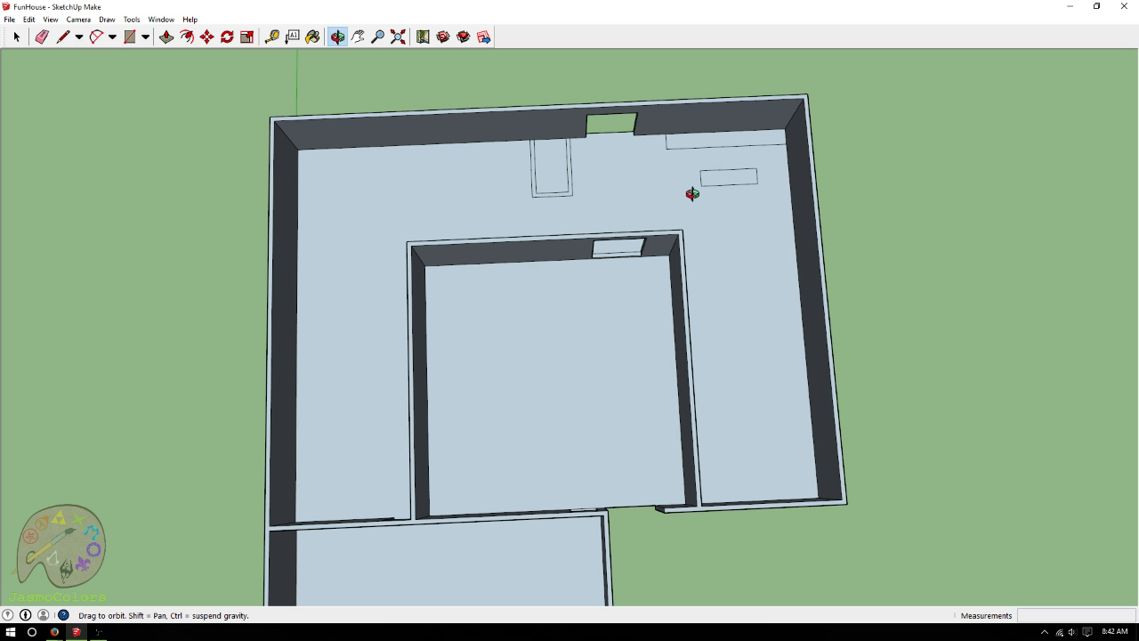
pyautogui.moveTo(559, 339); pyautogui.dragTo(791, 165)
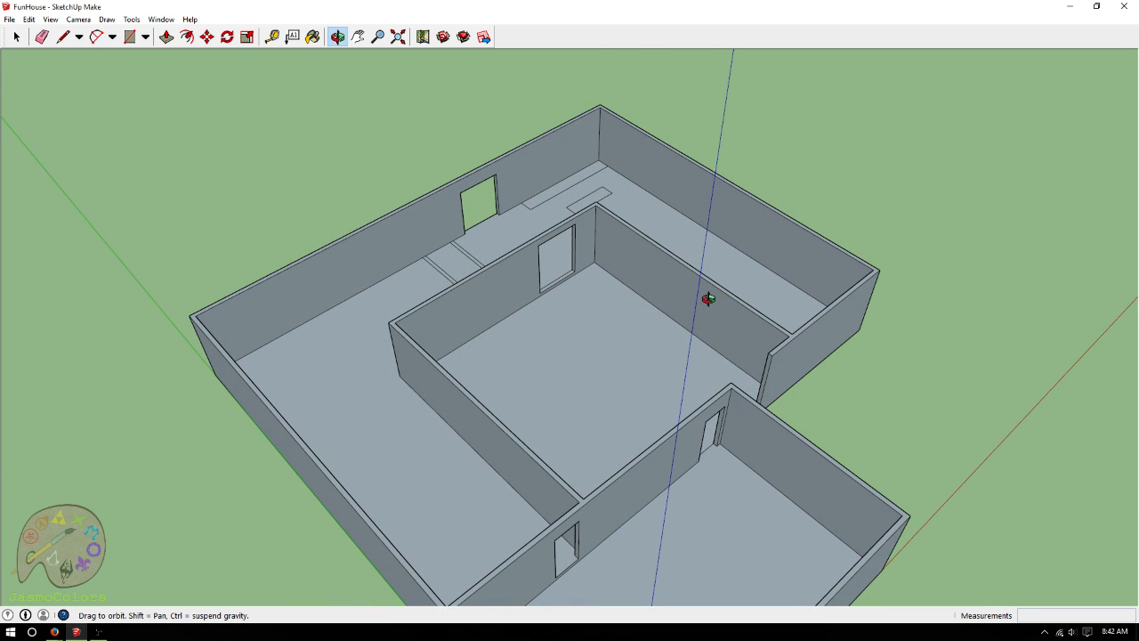
# Try placing guides 3' outside the inner room's rear wall and left side wall, viewed from above
pyautogui.moveTo(709, 297); pyautogui.dragTo(433, 424)
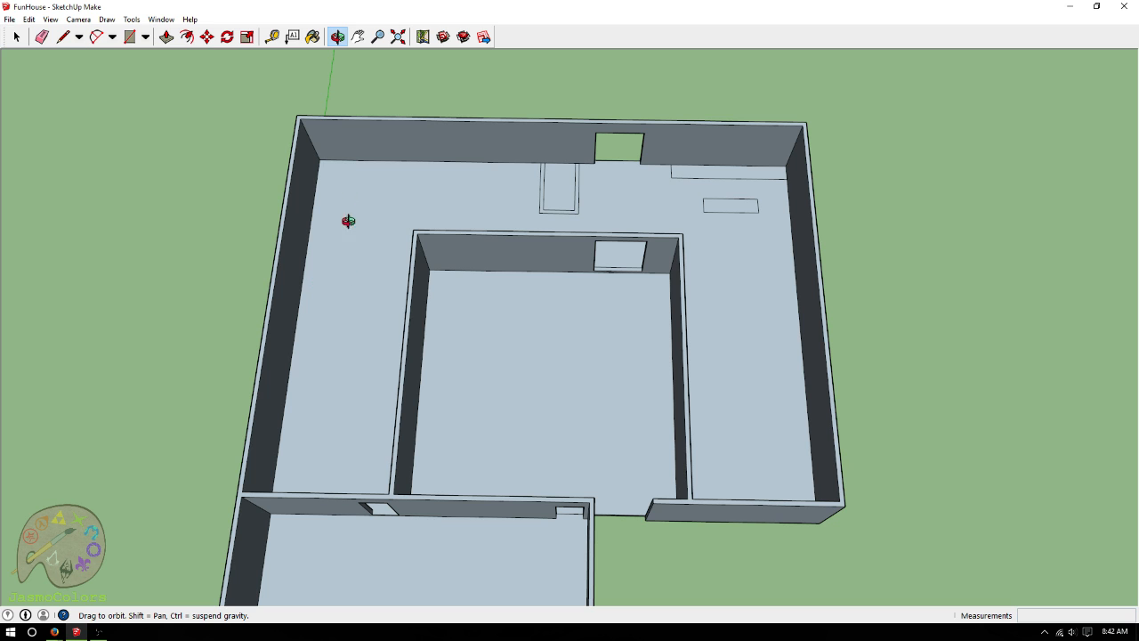
pyautogui.moveTo(596, 246); pyautogui.dragTo(627, 372)
pyautogui.click(271, 37)
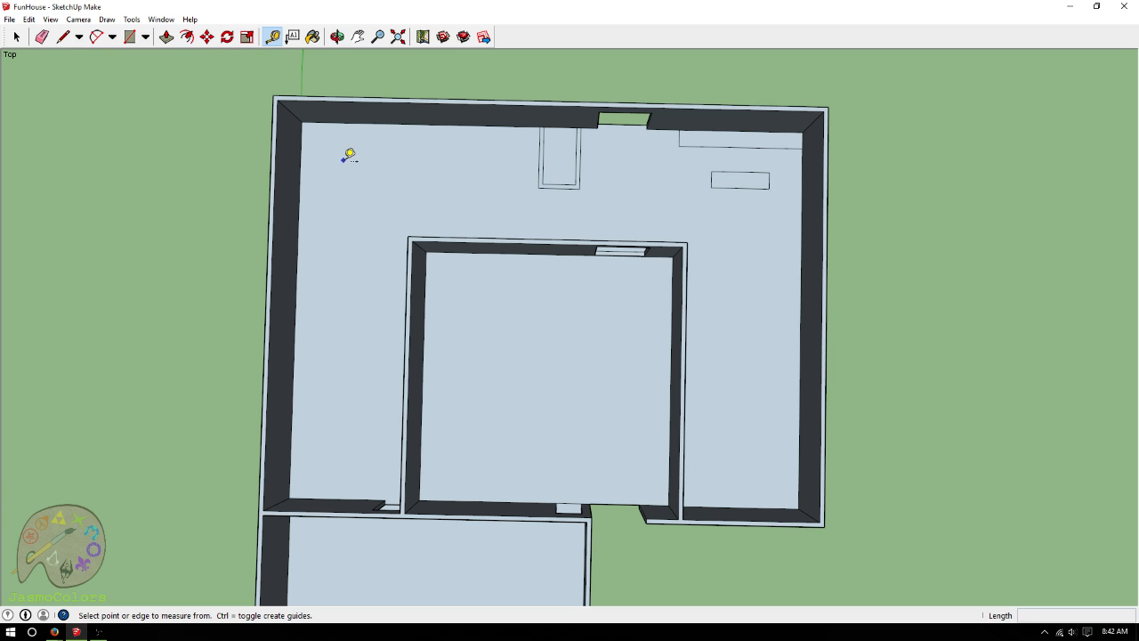
pyautogui.scroll(3, 346, 153)
pyautogui.scroll(2, 463, 191)
pyautogui.scroll(3, 583, 196)
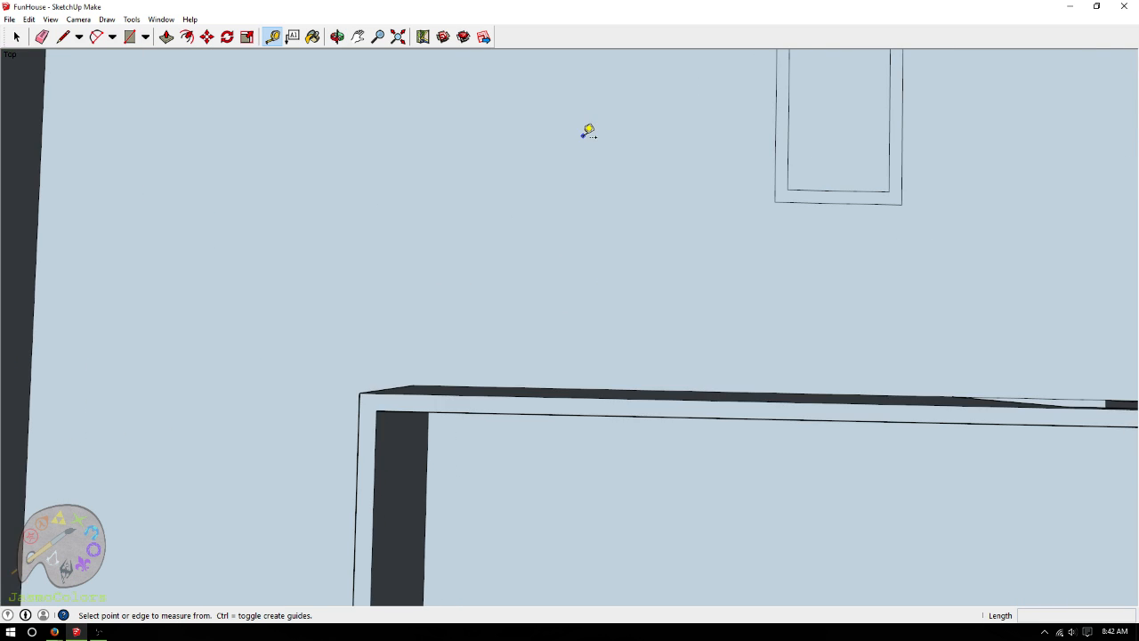
pyautogui.click(616, 416)
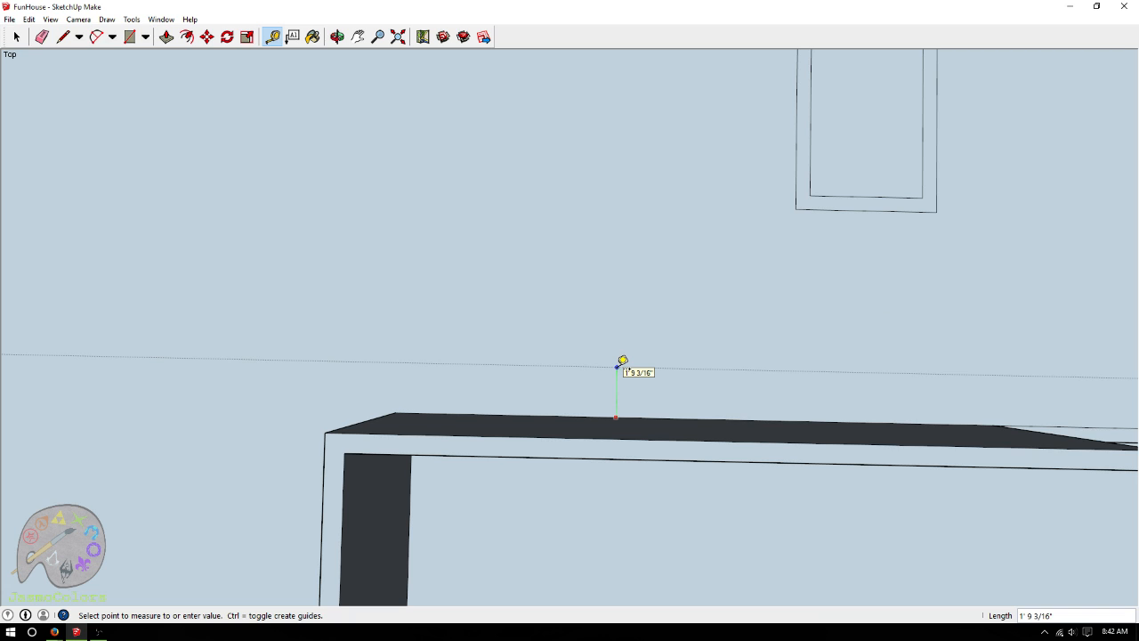
pyautogui.press('Return')
pyautogui.scroll(3, 771, 167)
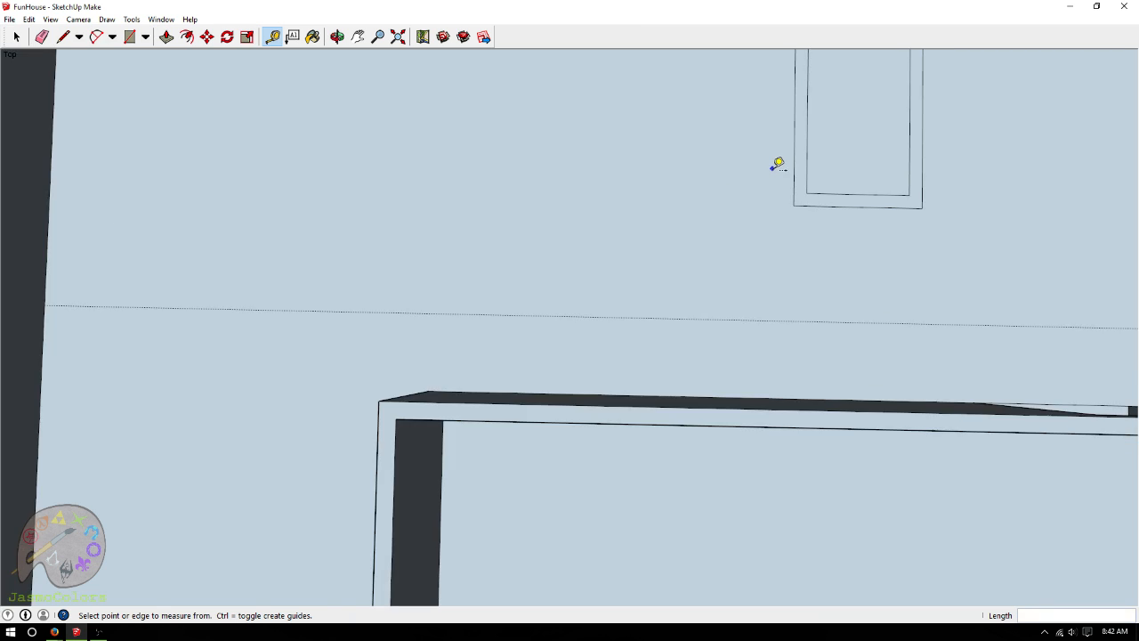
pyautogui.scroll(3, 468, 371)
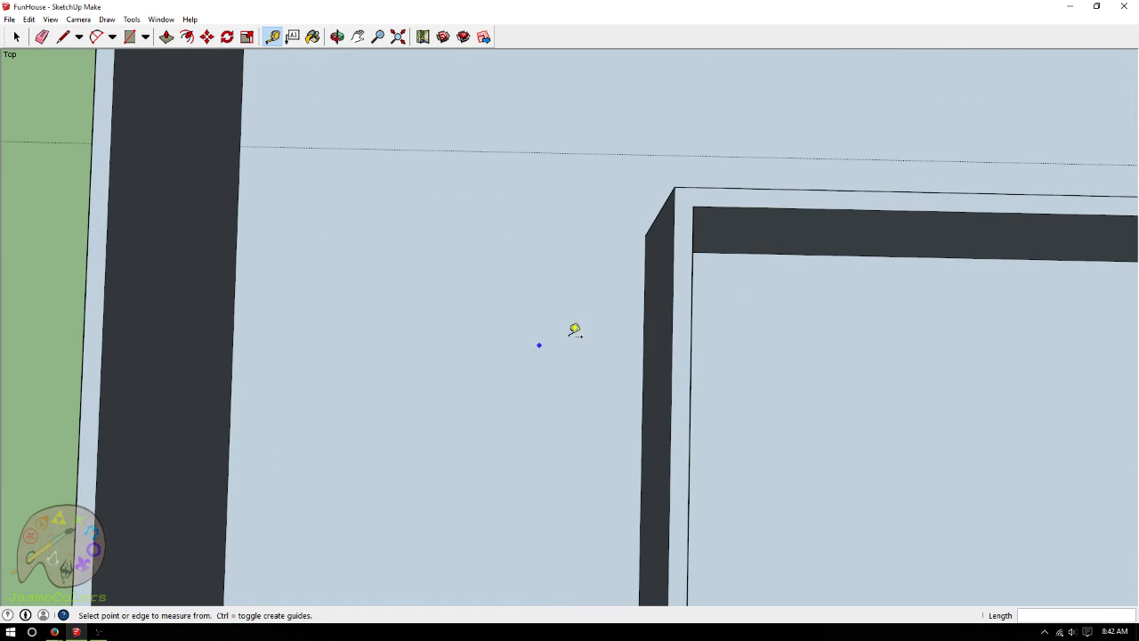
pyautogui.click(644, 280)
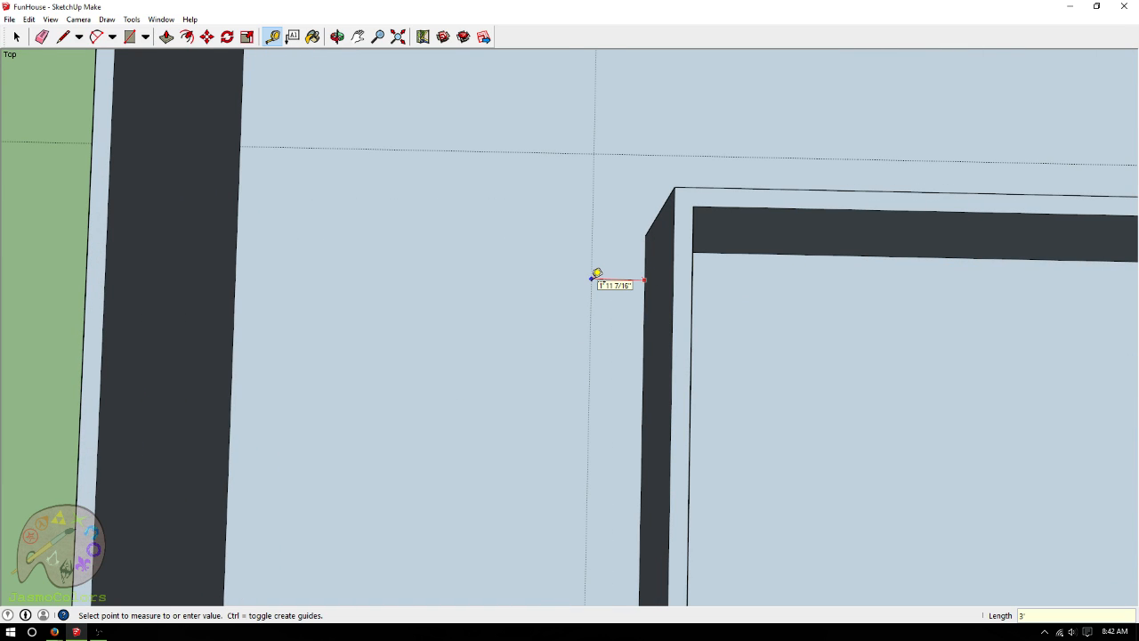
pyautogui.click(596, 277)
pyautogui.scroll(-4, 399, 140)
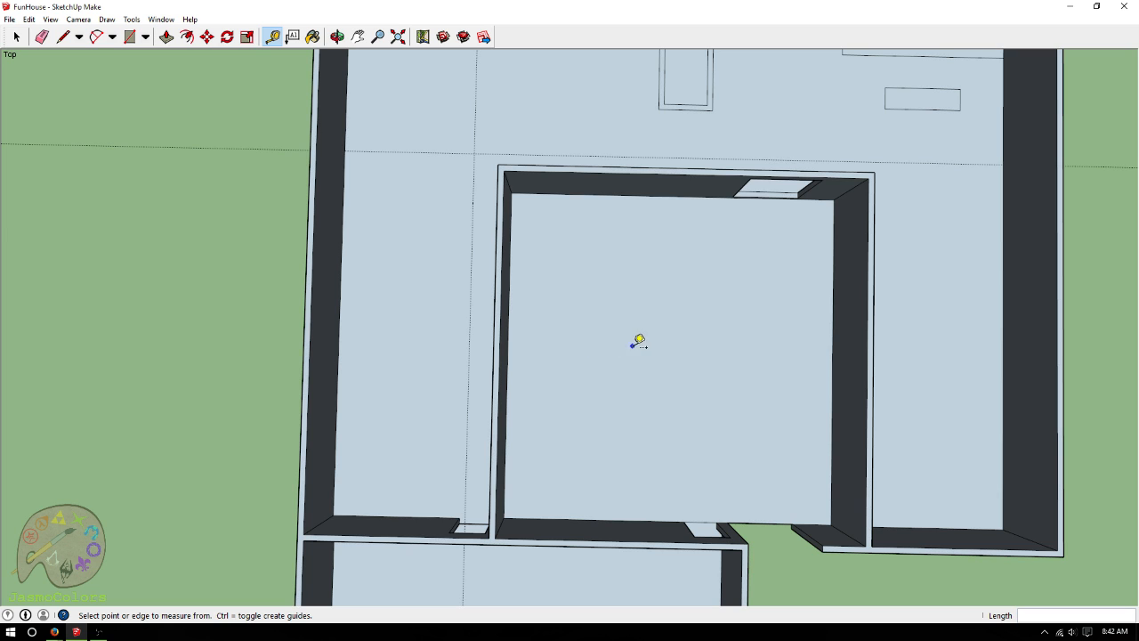
pyautogui.scroll(-2, 833, 328)
pyautogui.scroll(-2, 582, 560)
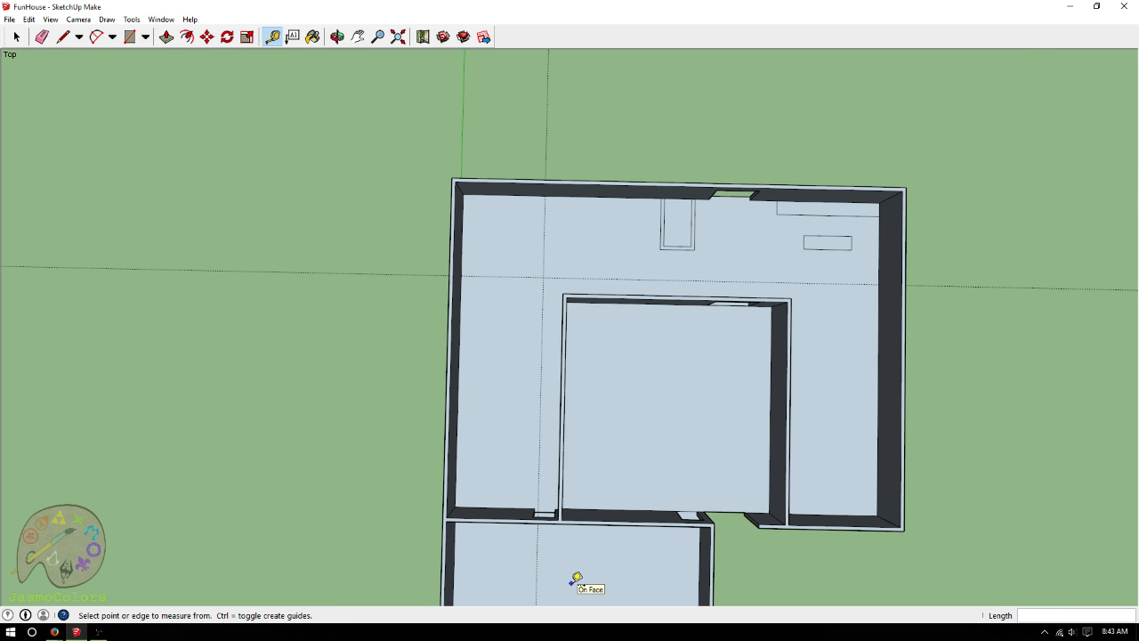
# Place guides 3.5' outside the inner room's rear wall and left side wall
pyautogui.scroll(2, 592, 285)
pyautogui.scroll(4, 591, 238)
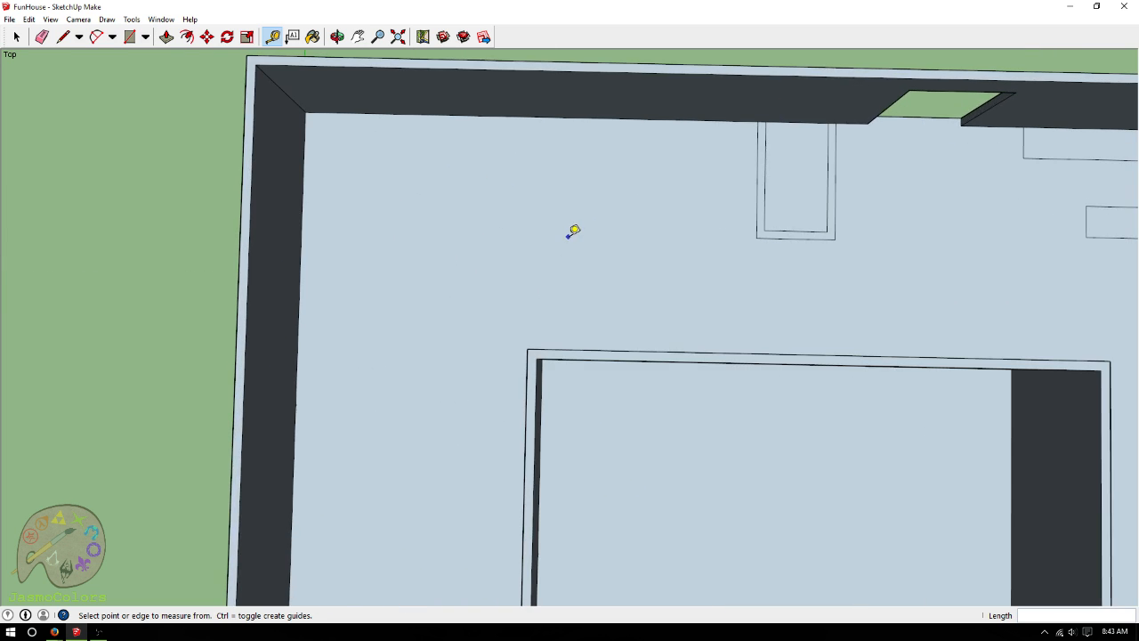
pyautogui.click(594, 396)
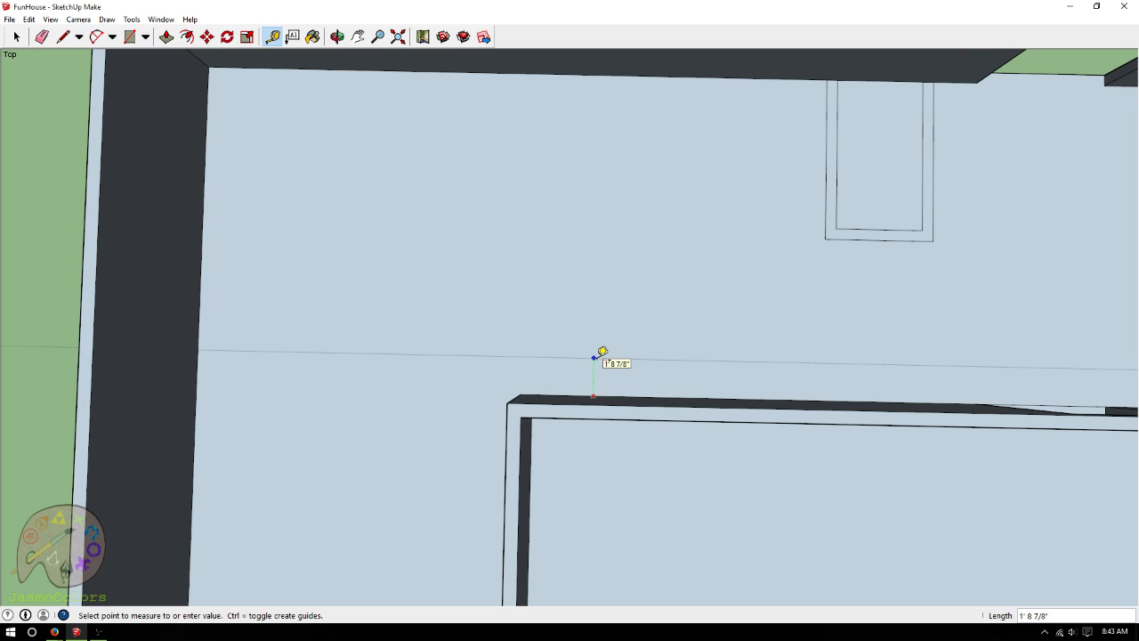
pyautogui.press('Return')
pyautogui.scroll(-2, 837, 288)
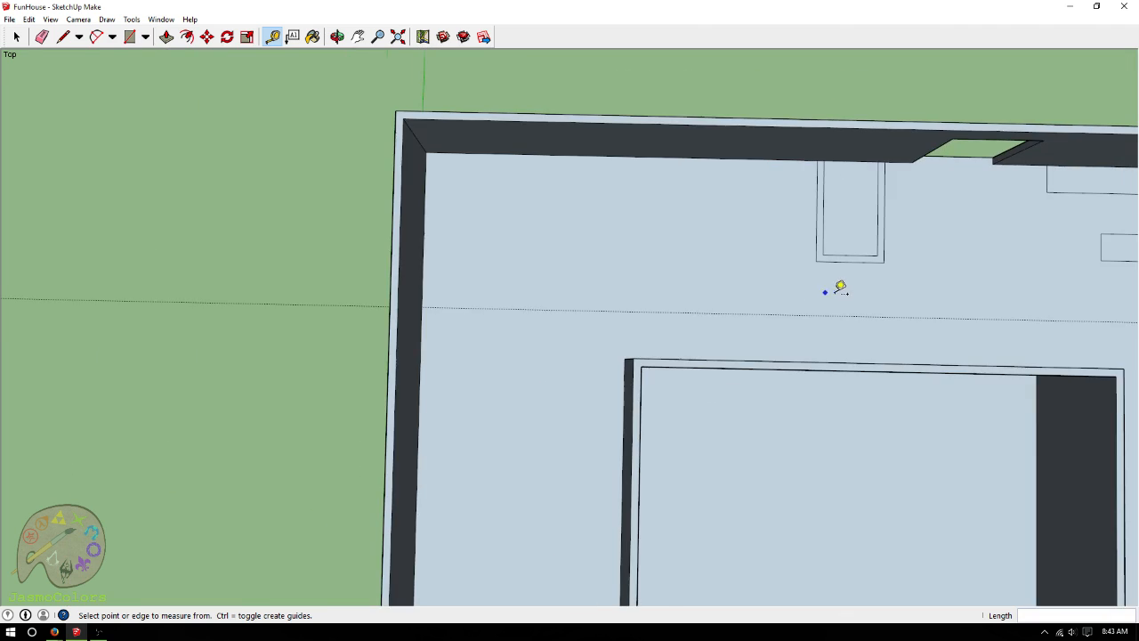
pyautogui.scroll(-2, 614, 481)
pyautogui.click(659, 438)
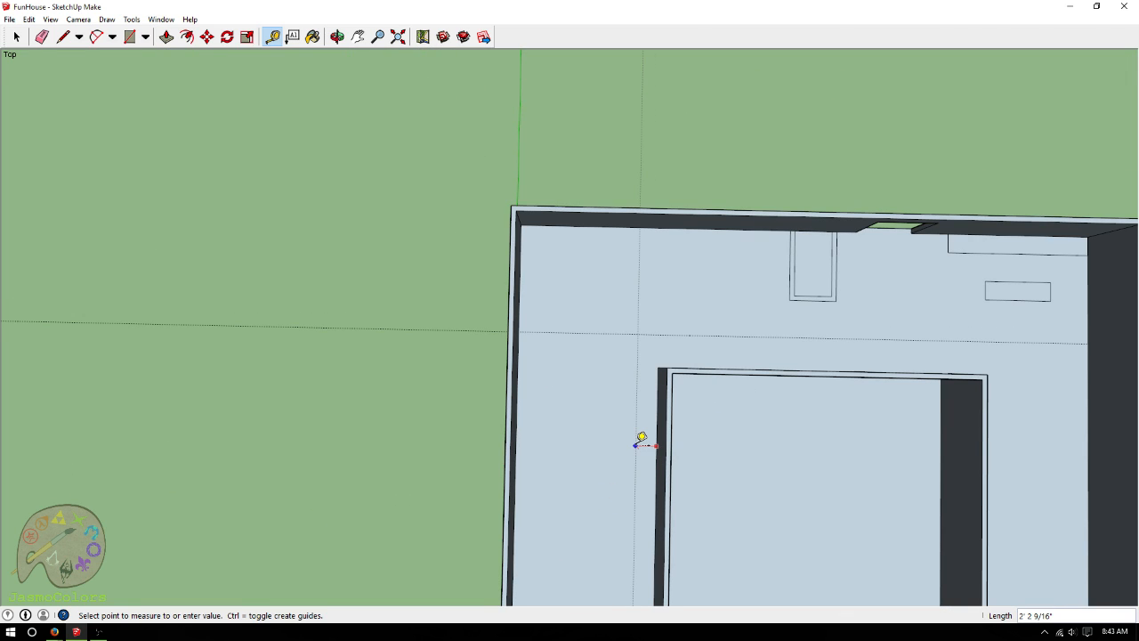
pyautogui.write('3.5')
pyautogui.press('Return')
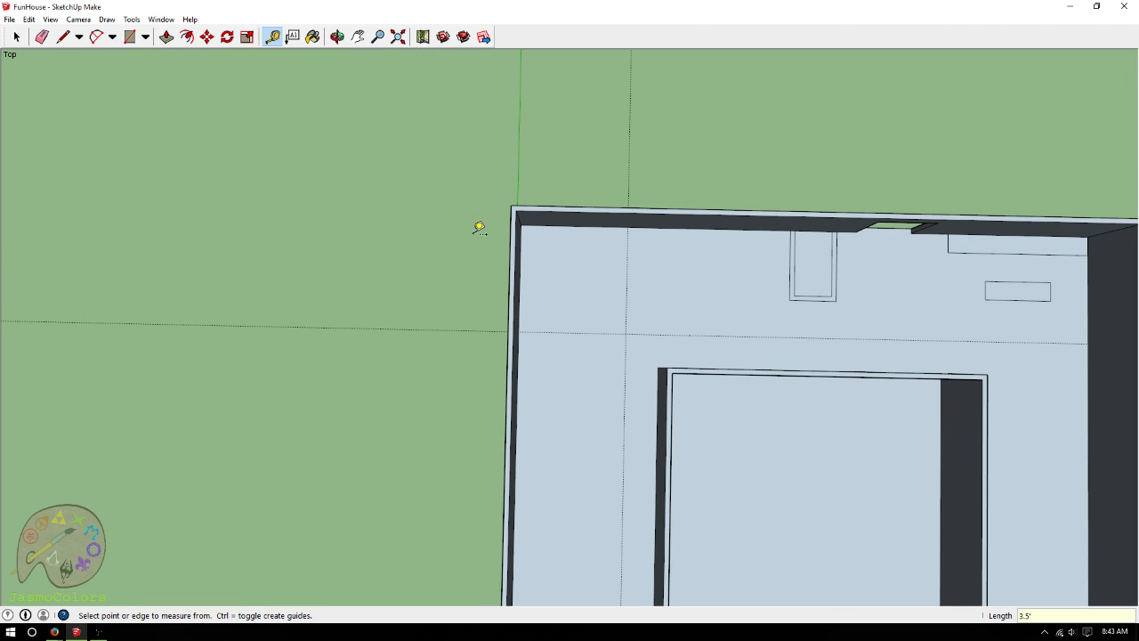
# Offset another guide 6" outward from the guide beside the inner room's left wall
pyautogui.scroll(-3, 478, 223)
pyautogui.scroll(2, 604, 472)
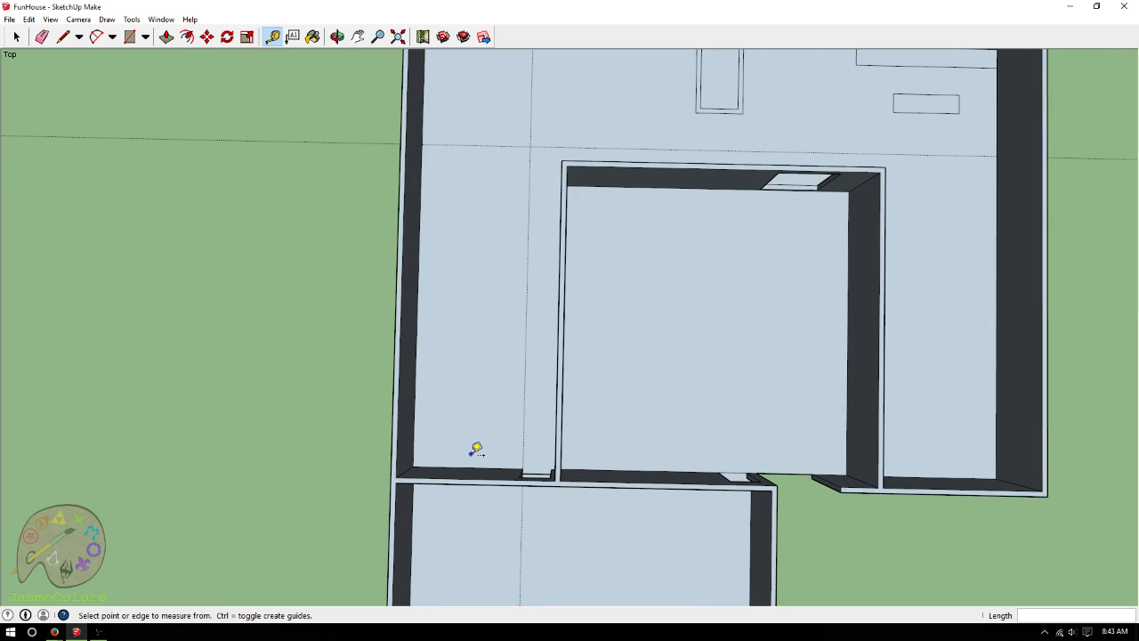
pyautogui.scroll(2, 489, 427)
pyautogui.click(549, 471)
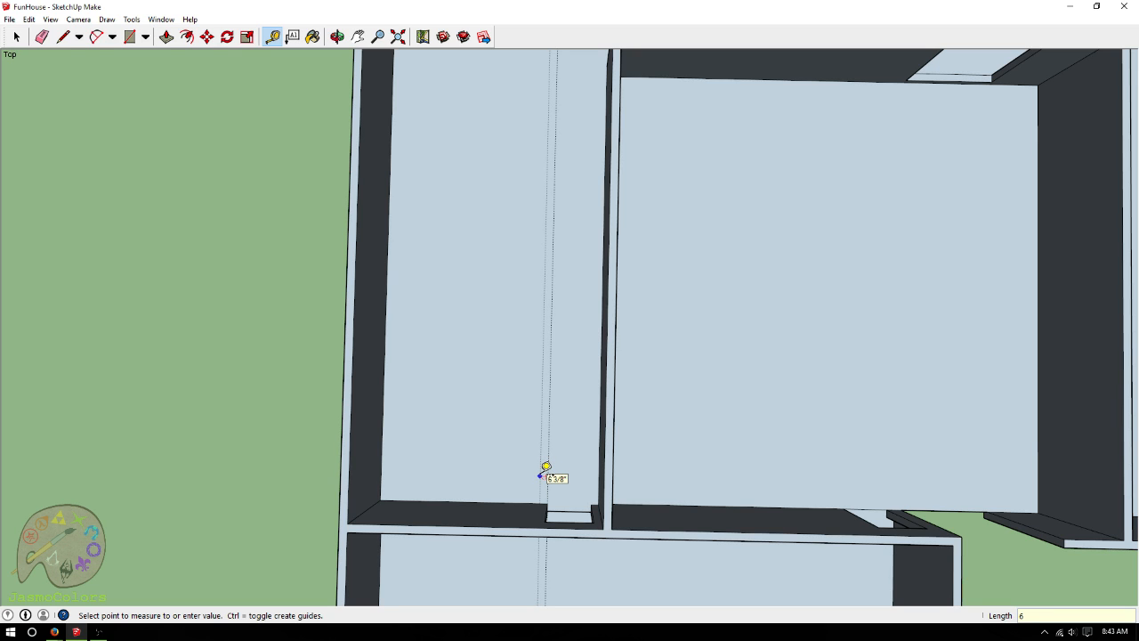
pyautogui.press('Return')
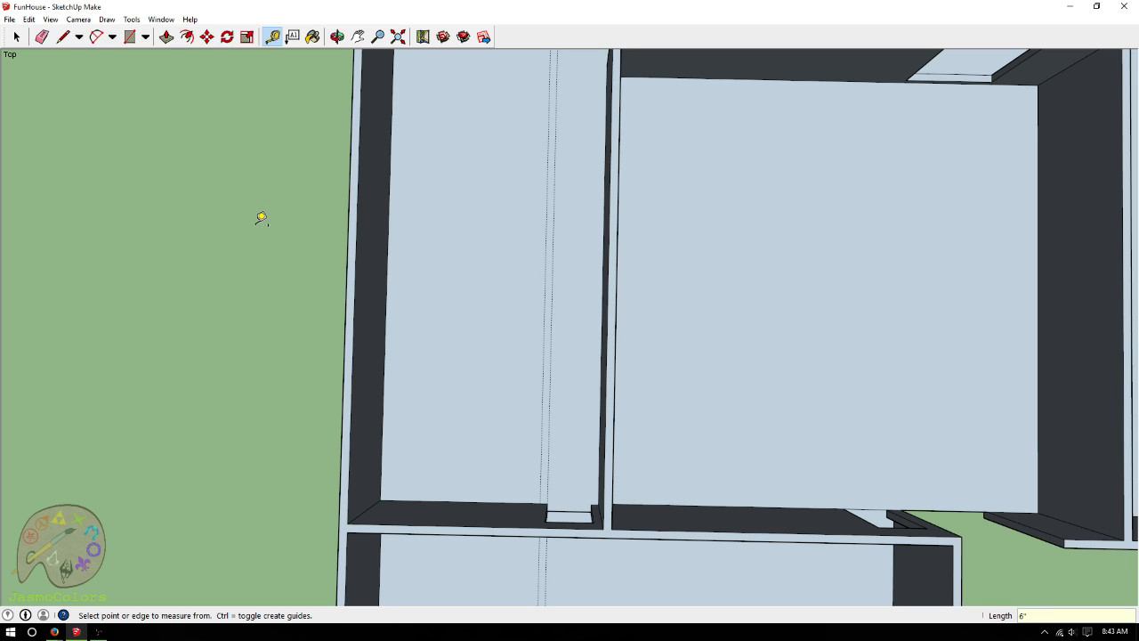
# Delete the 3.5' guide beside the inner room's left wall and the guide along its rear wall
pyautogui.click(16, 37)
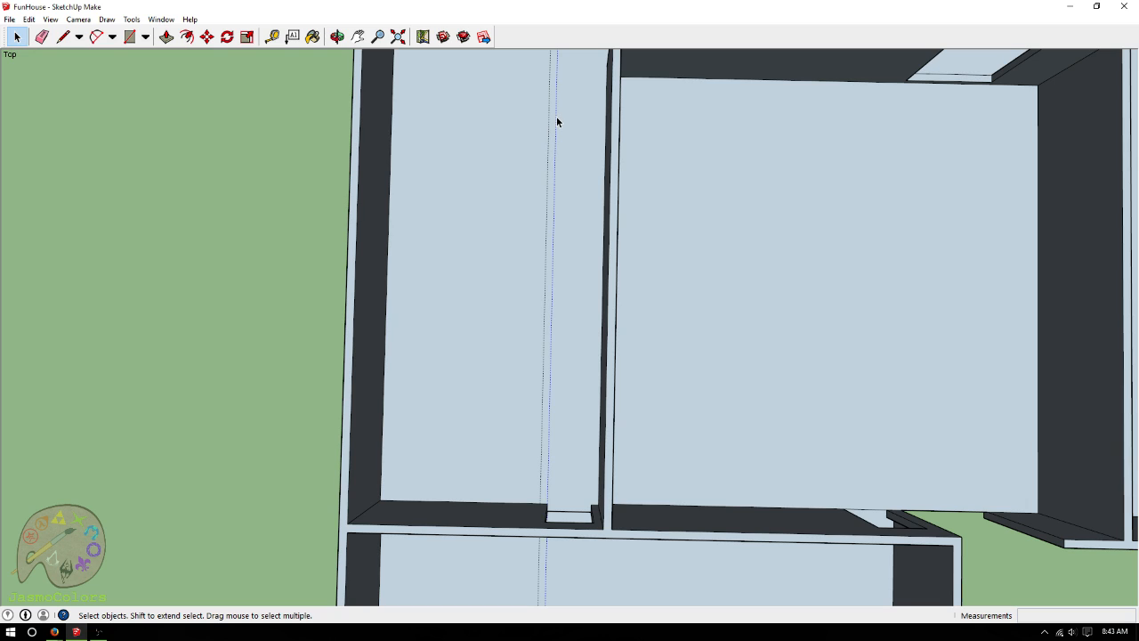
pyautogui.press('Delete')
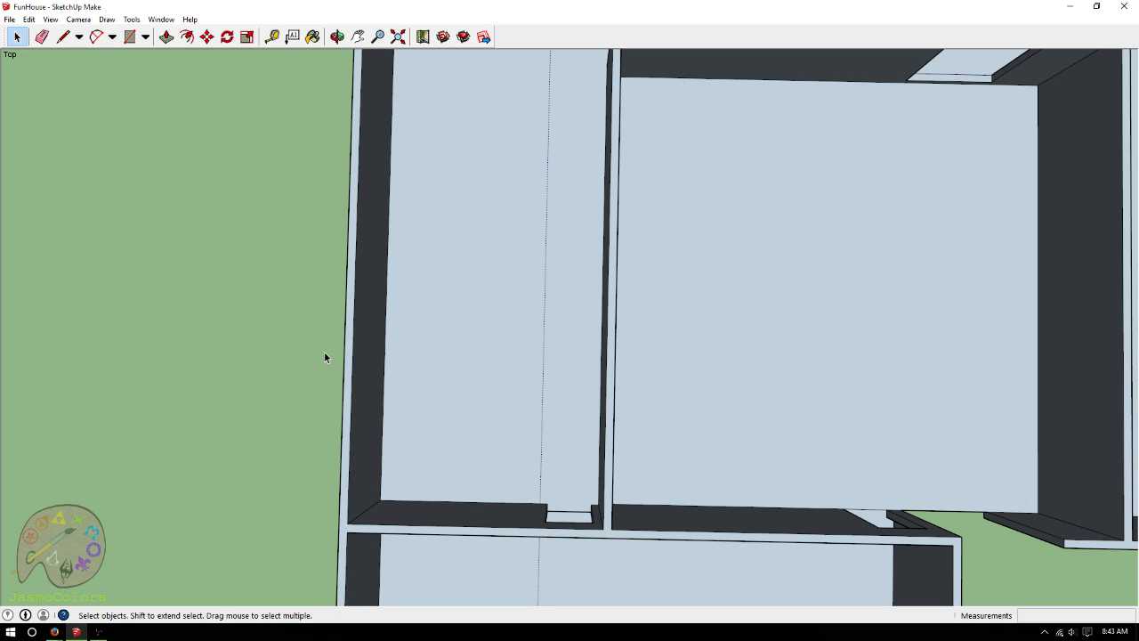
pyautogui.scroll(-3, 345, 566)
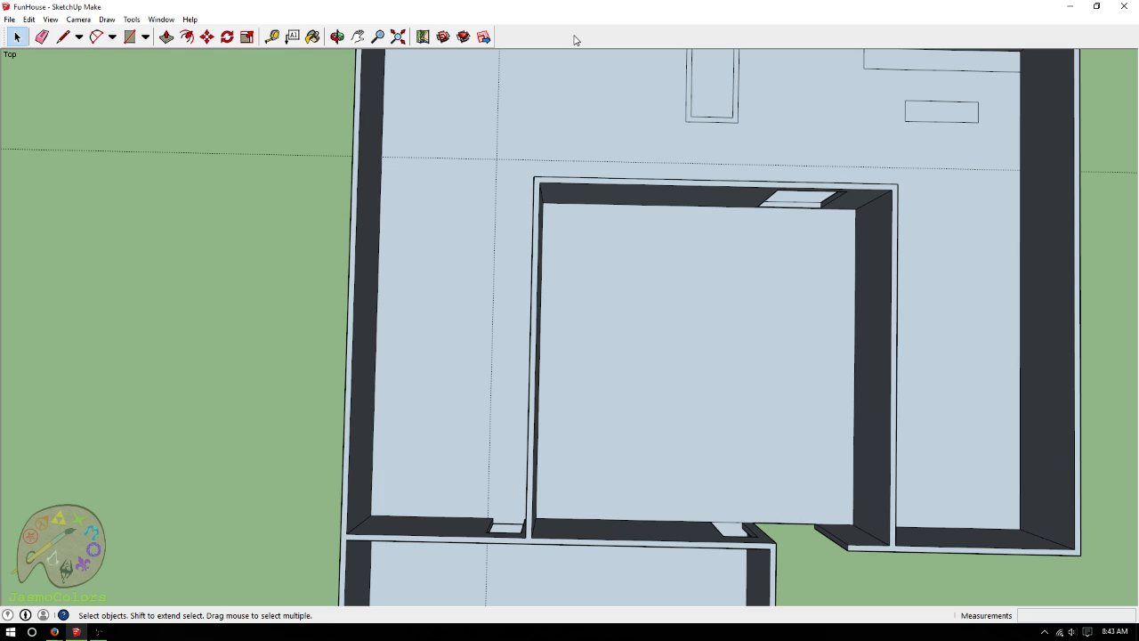
pyautogui.scroll(2, 540, 167)
pyautogui.press('Delete')
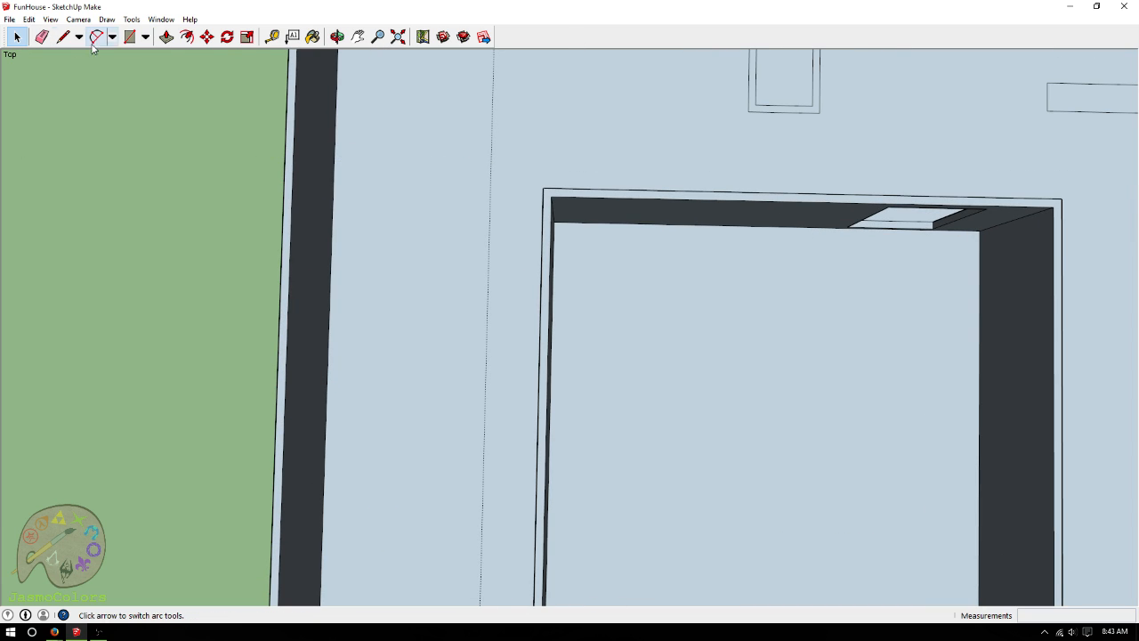
# Place a new guide outside the inner room's rear wall at the same distance as the remaining left-side guide
pyautogui.click(271, 37)
pyautogui.scroll(-1, 623, 471)
pyautogui.scroll(-1, 610, 244)
pyautogui.scroll(3, 610, 244)
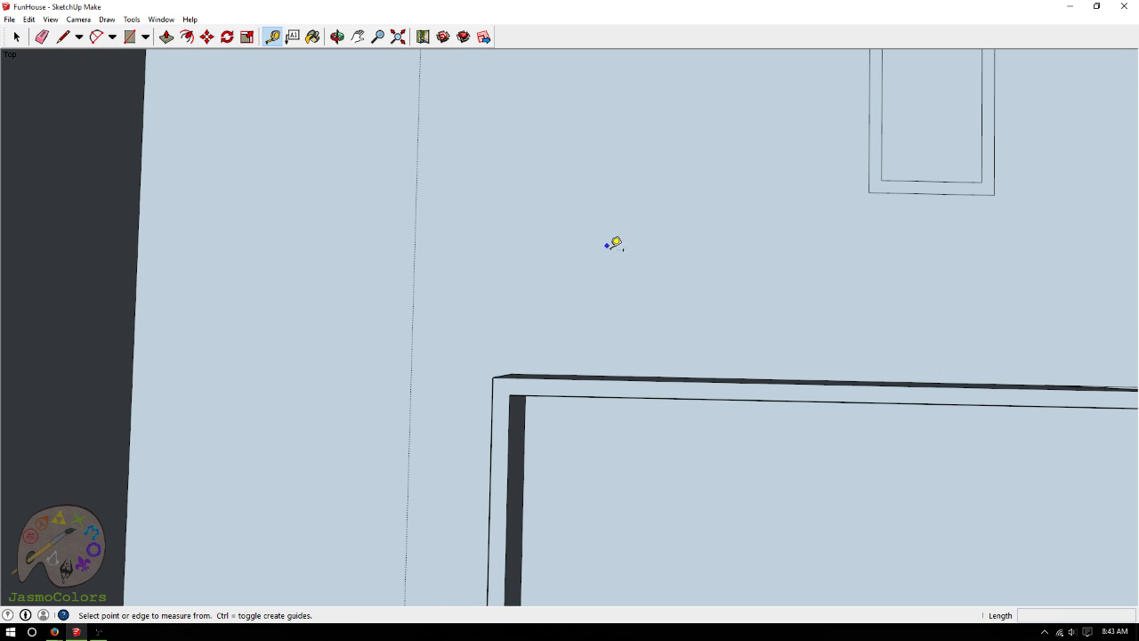
pyautogui.click(607, 374)
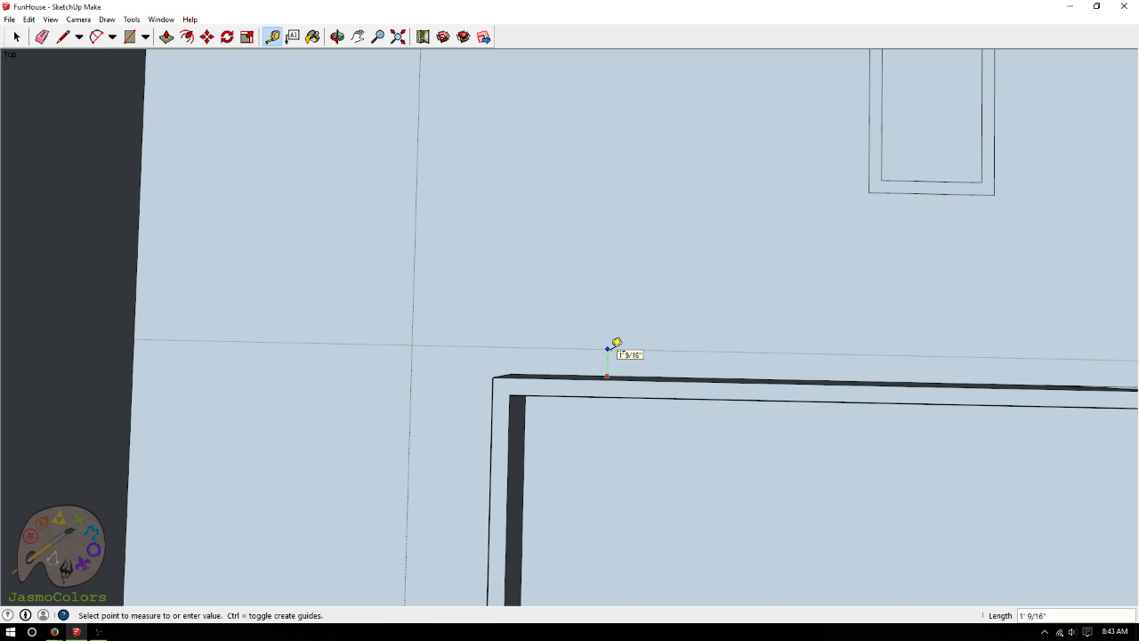
pyautogui.press('Return')
pyautogui.scroll(-5, 664, 175)
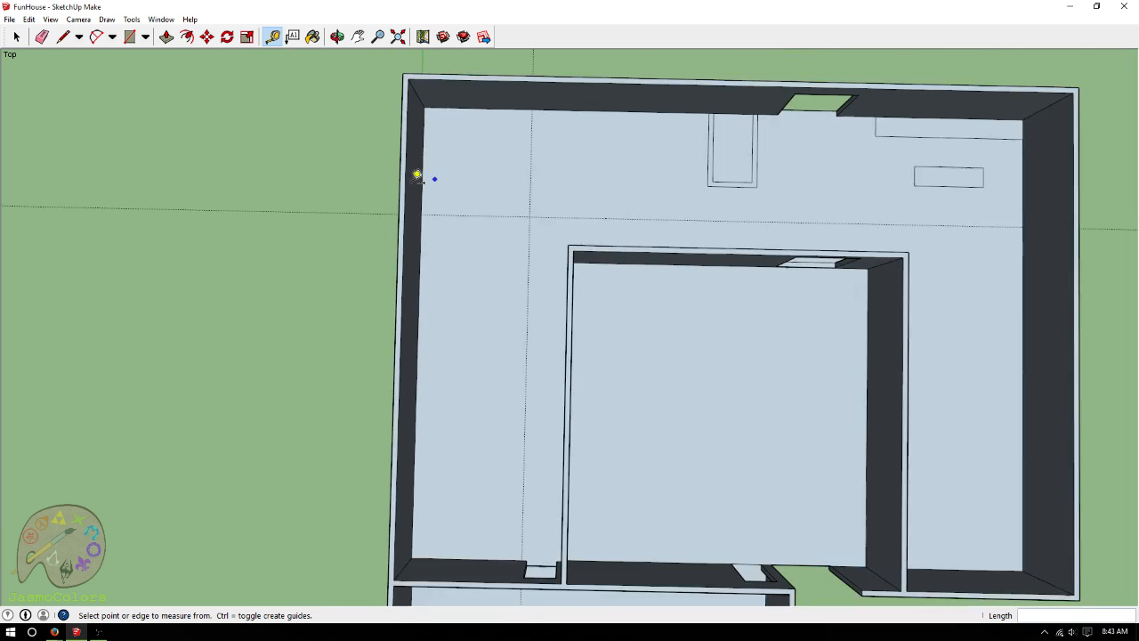
# Measure the distance from the rear outer wall to the guide running along the rear corridor
pyautogui.scroll(-1, 365, 176)
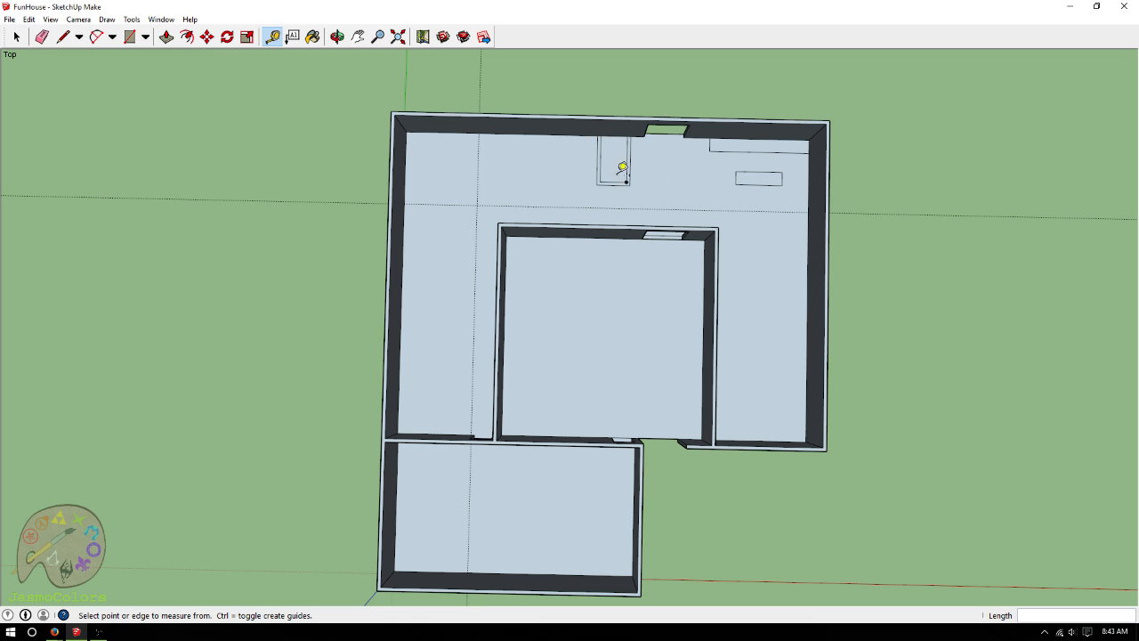
pyautogui.scroll(5, 547, 97)
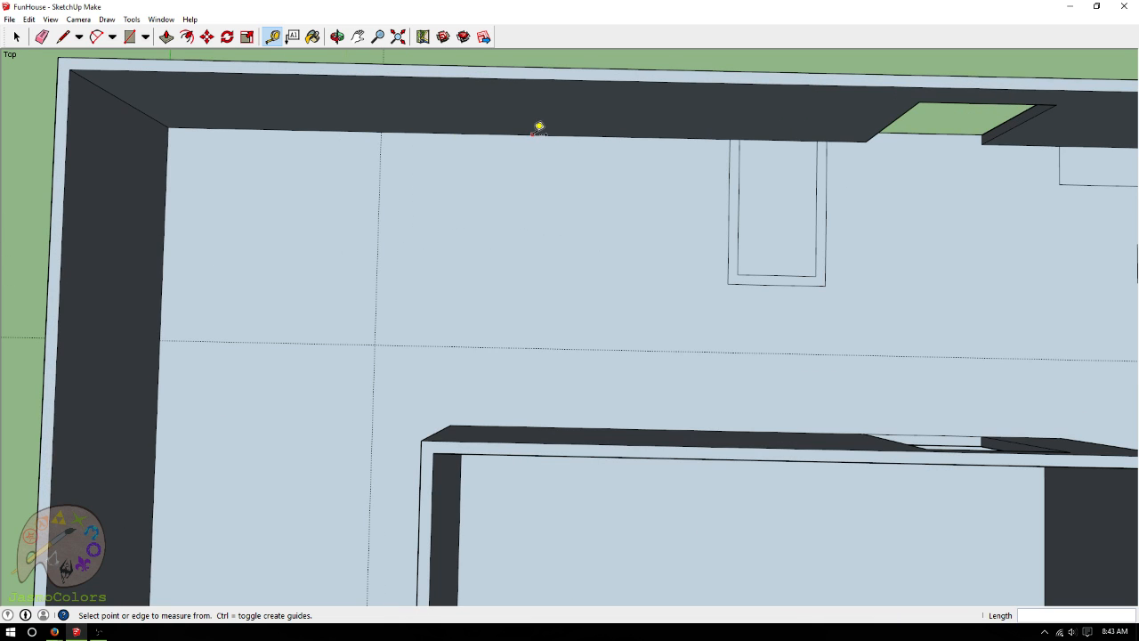
pyautogui.click(532, 135)
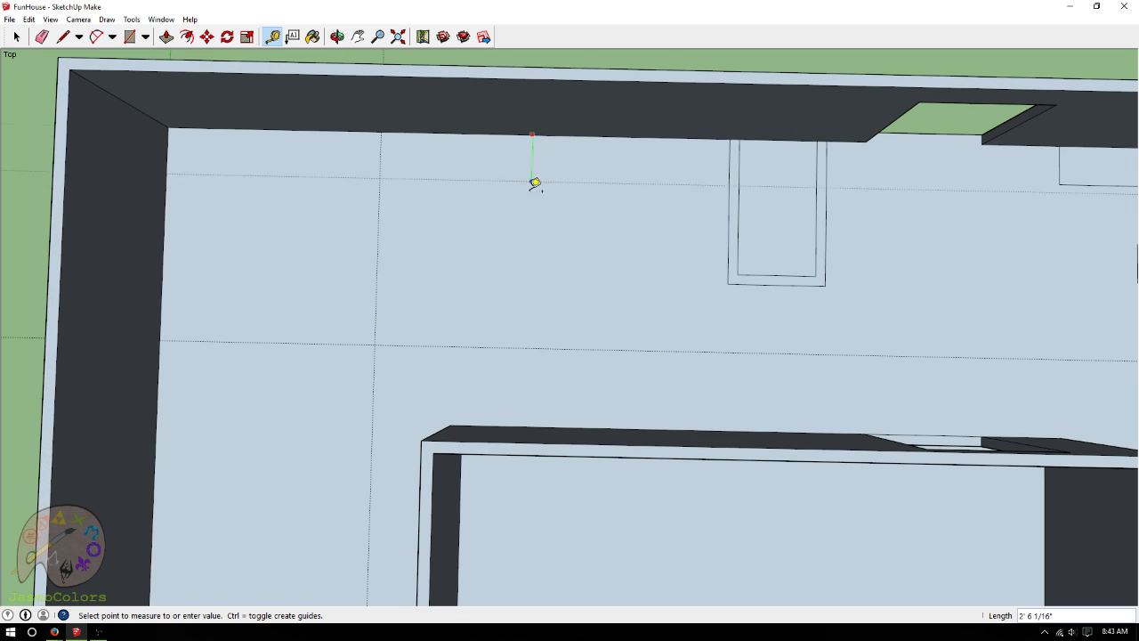
pyautogui.click(559, 347)
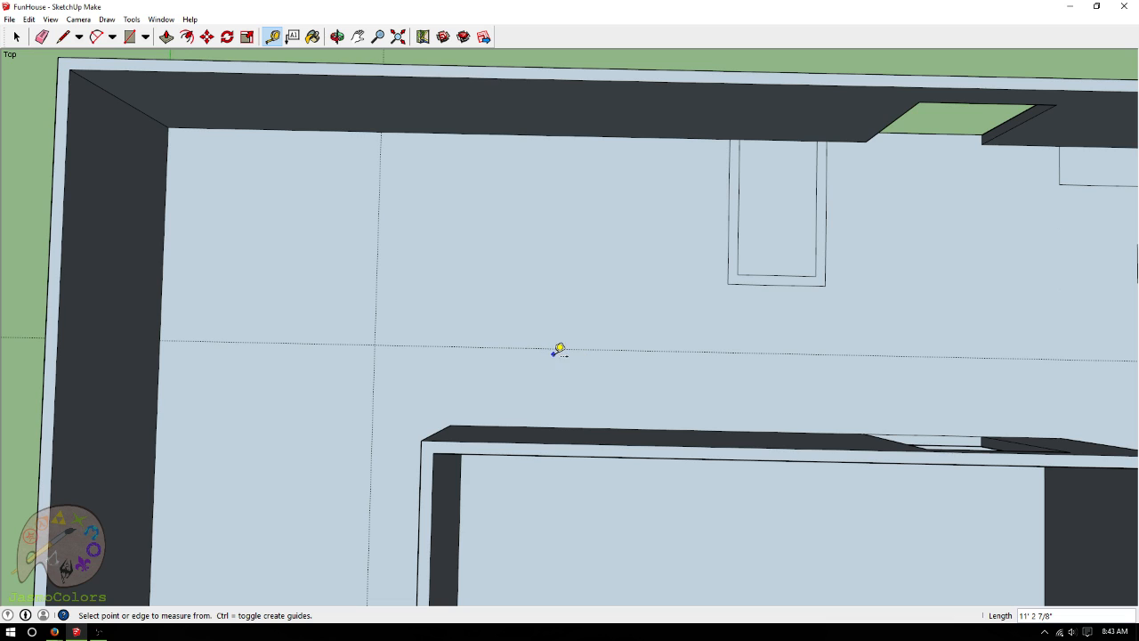
# Place a guide along the U-shaped partition's outer left edge and a second one 6" inward from it
pyautogui.scroll(-2, 276, 209)
pyautogui.scroll(-2, 264, 166)
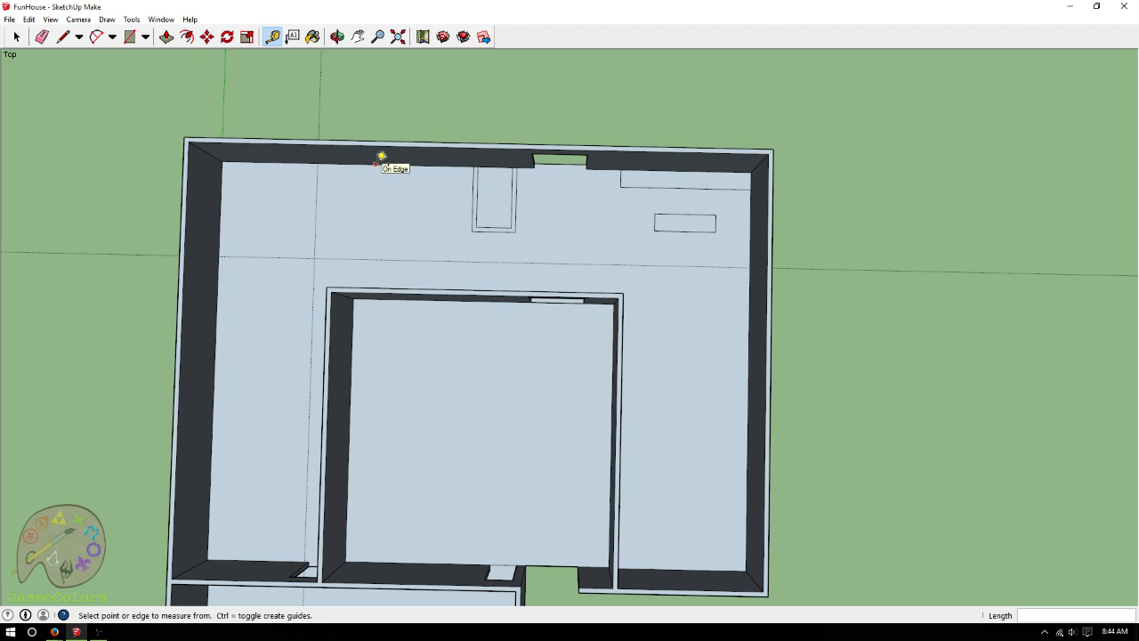
pyautogui.scroll(3, 278, 172)
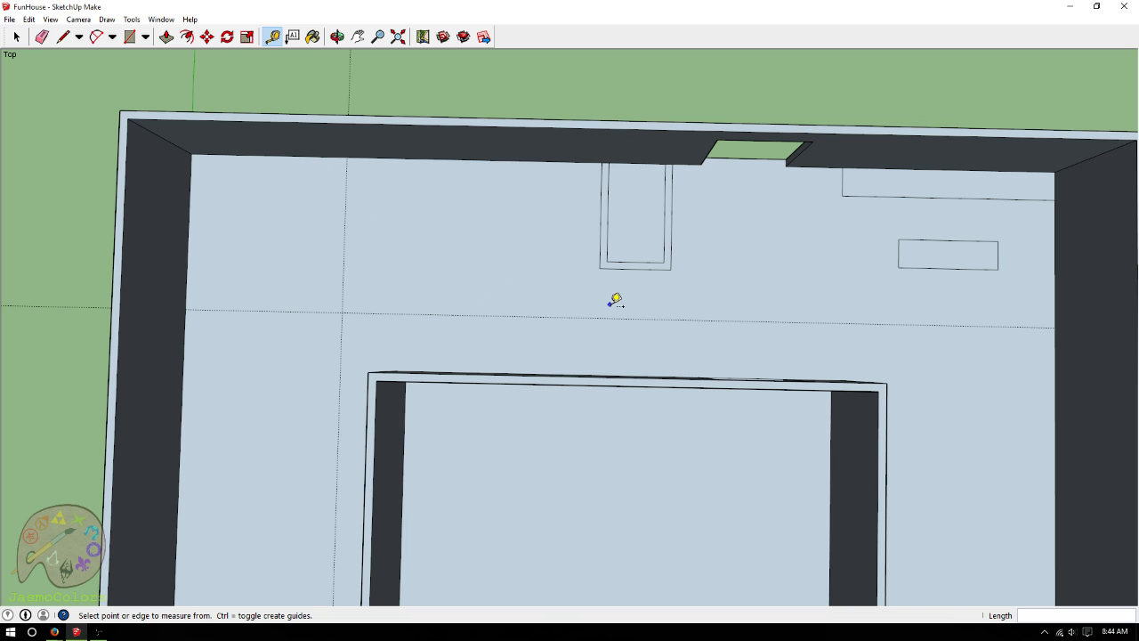
pyautogui.scroll(4, 614, 301)
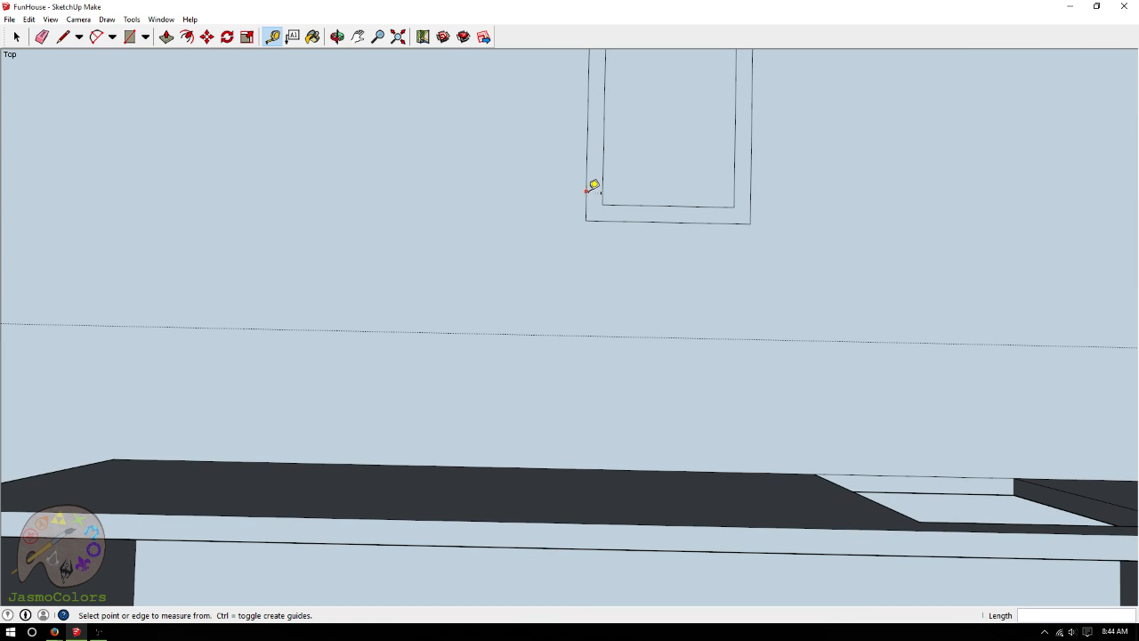
pyautogui.click(587, 190)
pyautogui.click(593, 178)
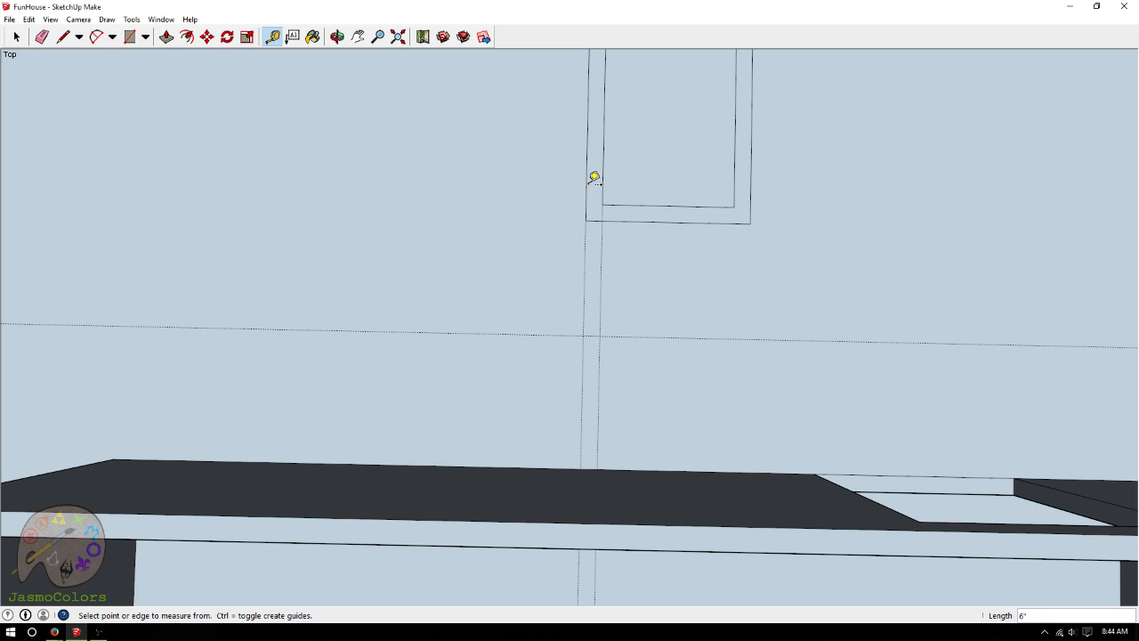
# Draw a 3' 6" by 6" rectangle between the paired guides, from the partition's outer left corner to the rear corridor guide
pyautogui.click(129, 36)
pyautogui.click(585, 220)
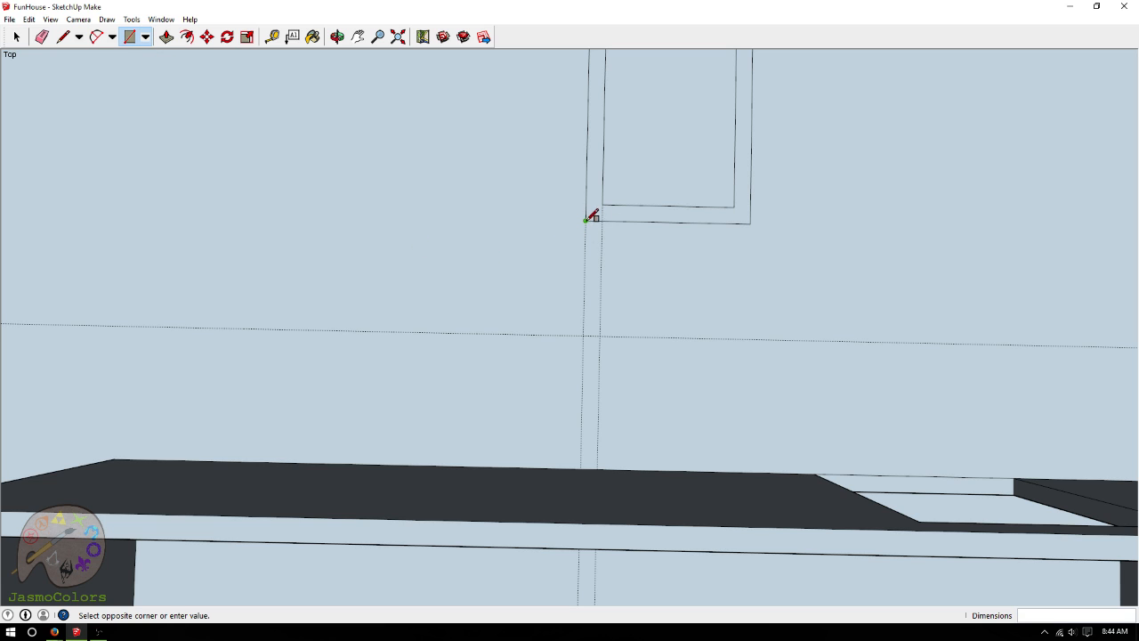
pyautogui.click(601, 335)
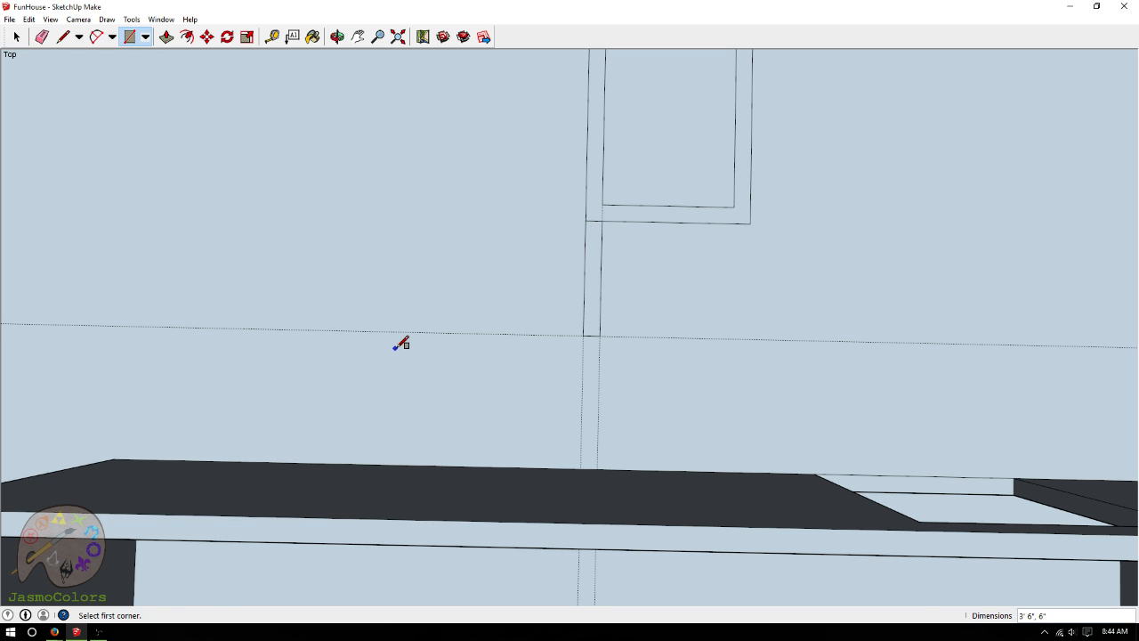
pyautogui.scroll(-3, 400, 343)
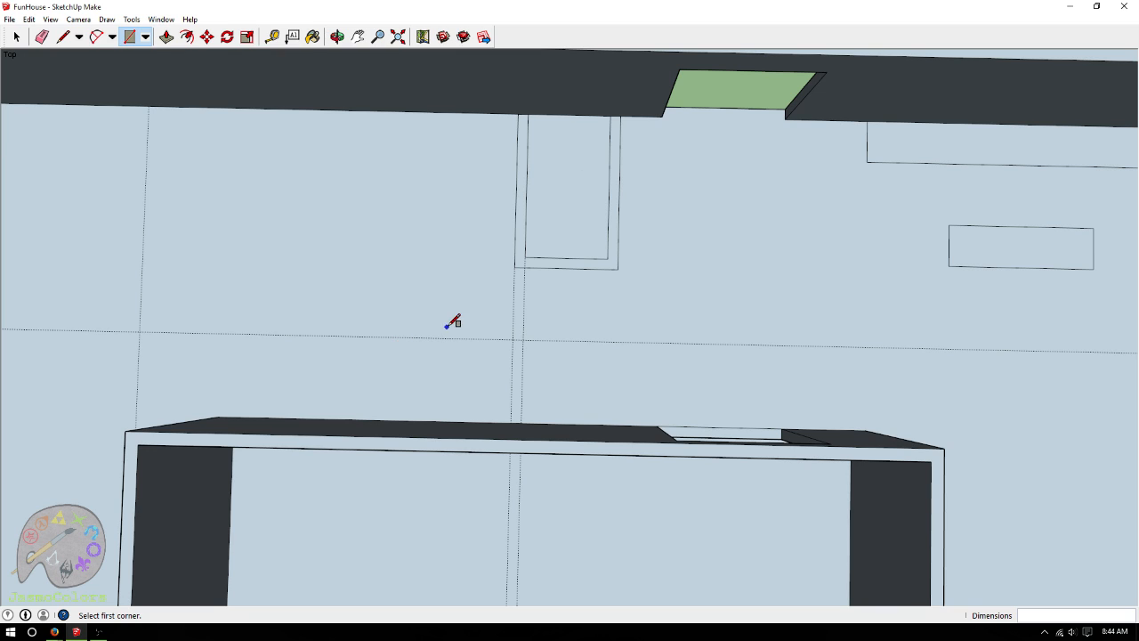
# Place a guide 3' outside the inner room's rear wall, parallel to it along the rear corridor
pyautogui.click(272, 38)
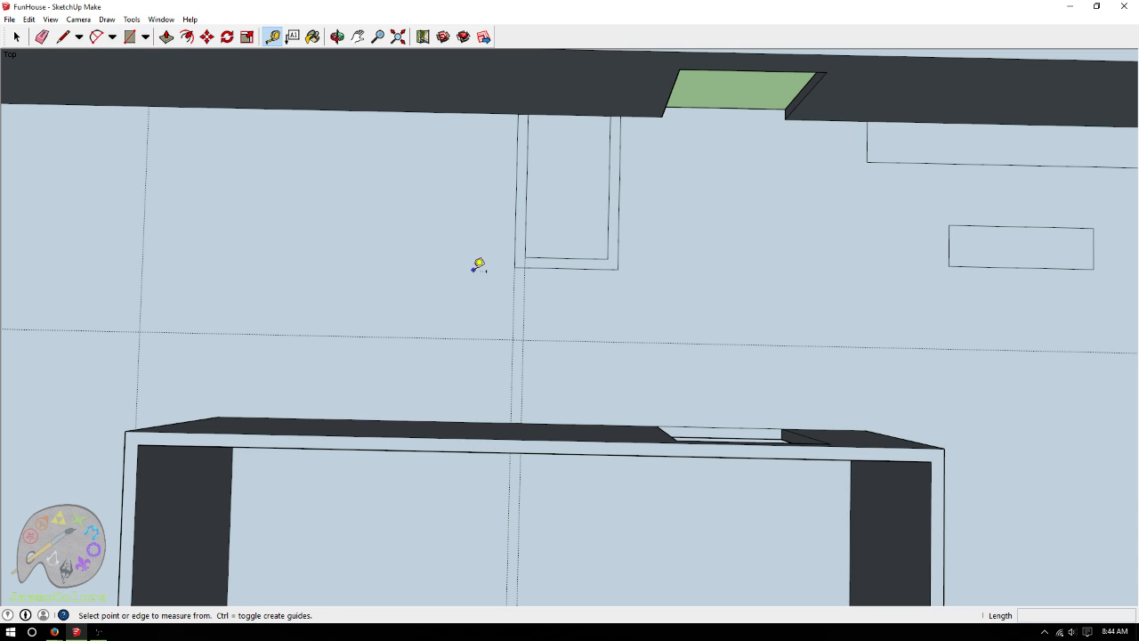
pyautogui.click(560, 424)
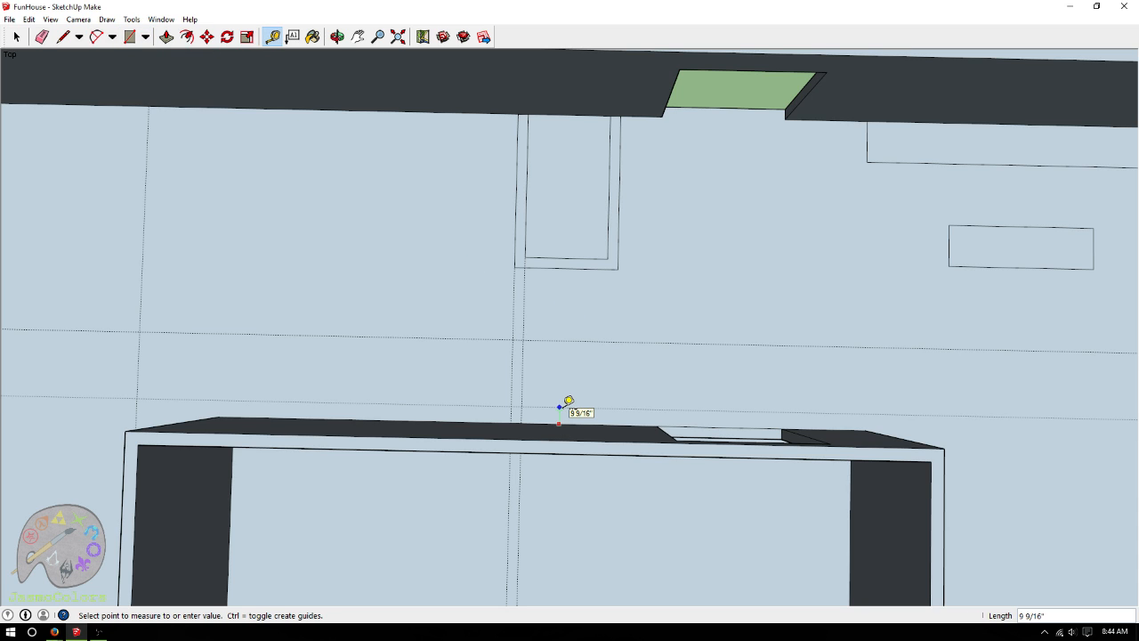
pyautogui.write("3'")
pyautogui.press('Return')
pyautogui.scroll(3, 650, 343)
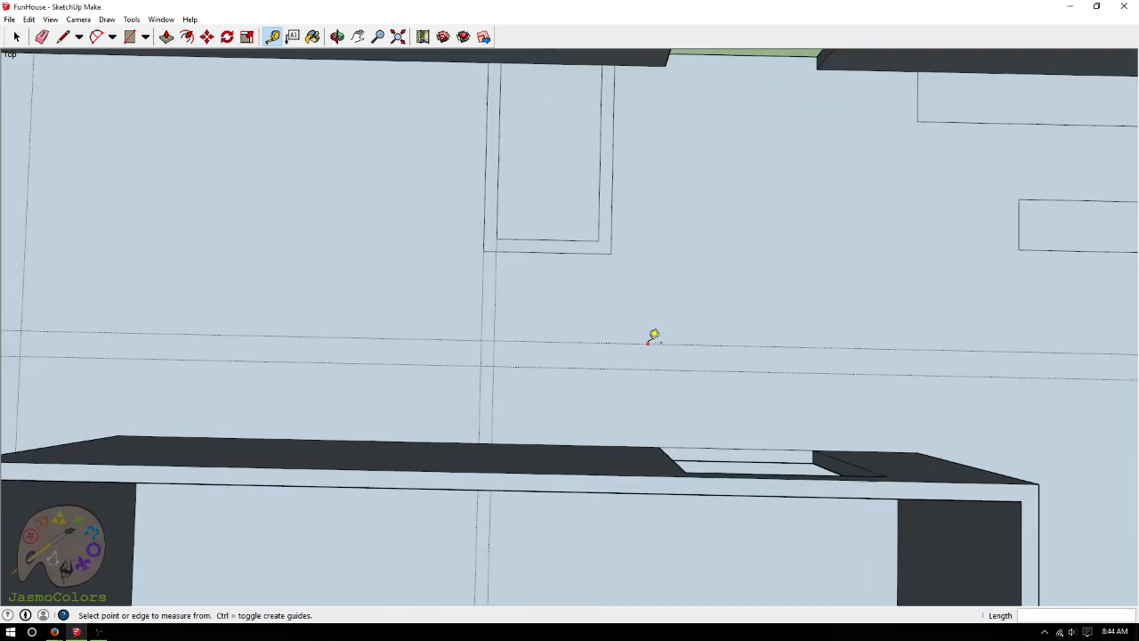
# Draw a rectangle between the paired guides, from the U-shaped partition's outer left corner to the guide 3' from the inner room
pyautogui.click(129, 37)
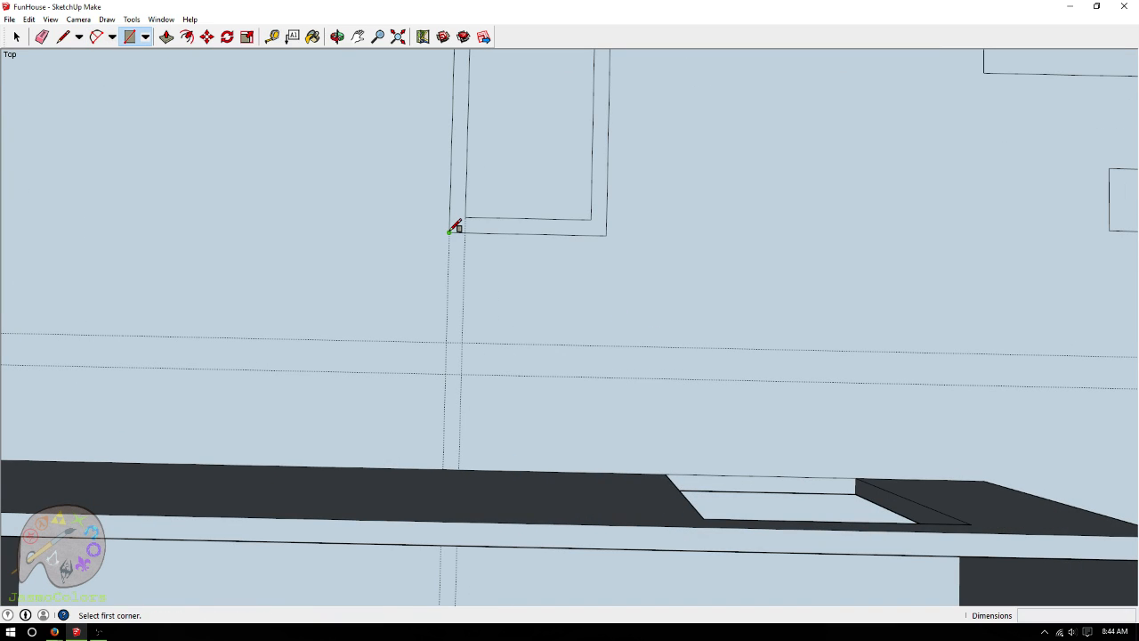
pyautogui.click(450, 232)
pyautogui.click(462, 373)
# Delete all construction guides from the model
pyautogui.scroll(-5, 756, 279)
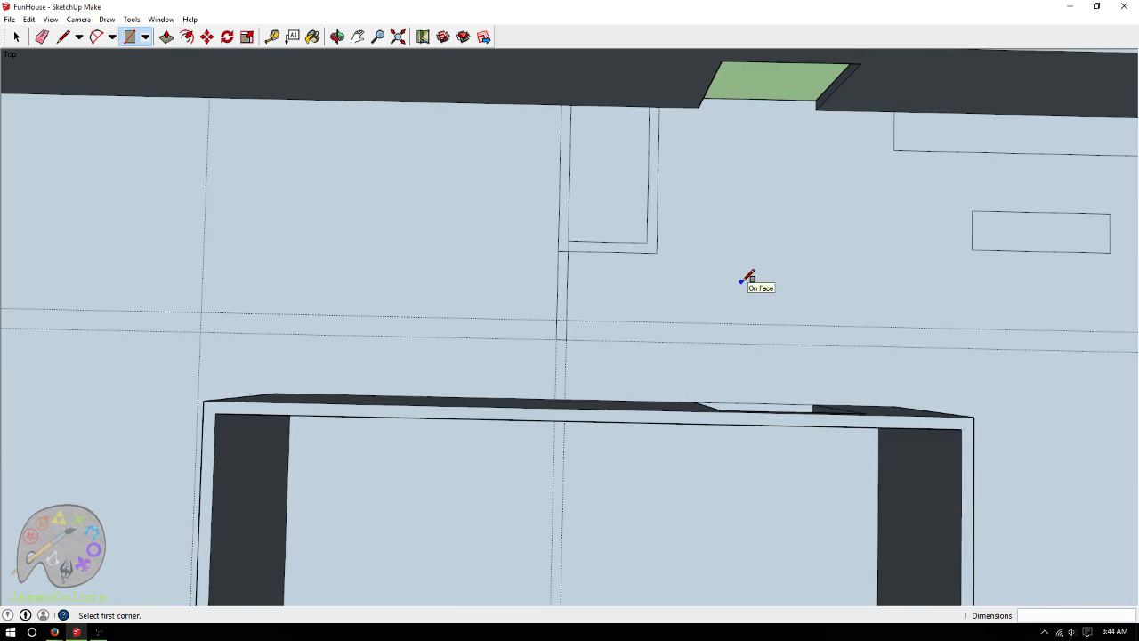
pyautogui.scroll(-1, 762, 185)
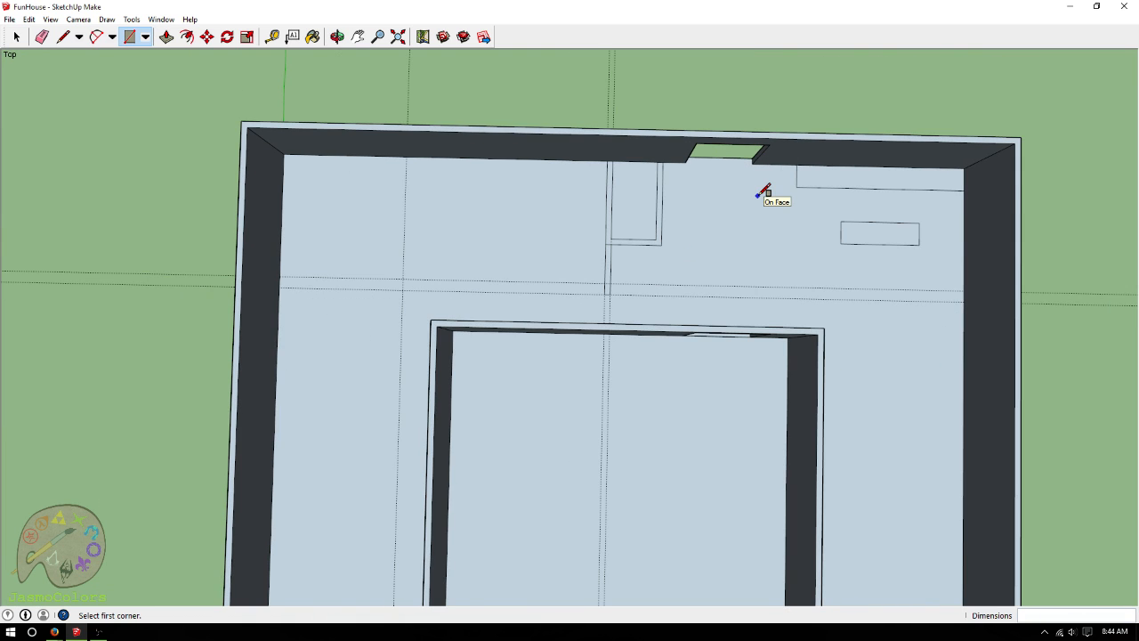
pyautogui.scroll(-2, 536, 125)
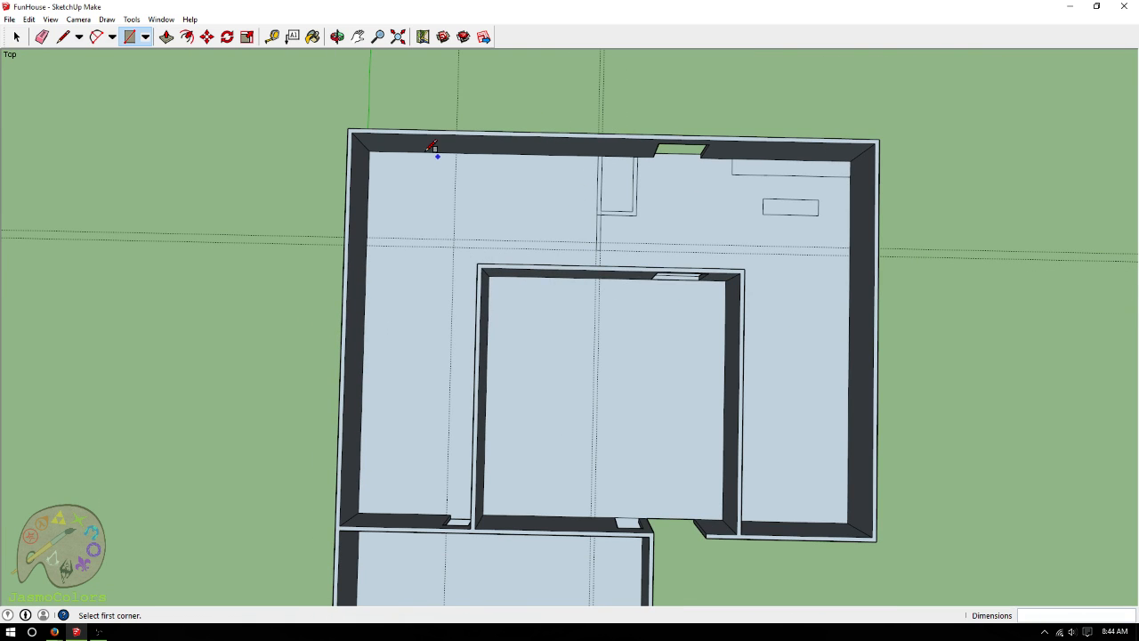
pyautogui.click(28, 19)
pyautogui.click(42, 128)
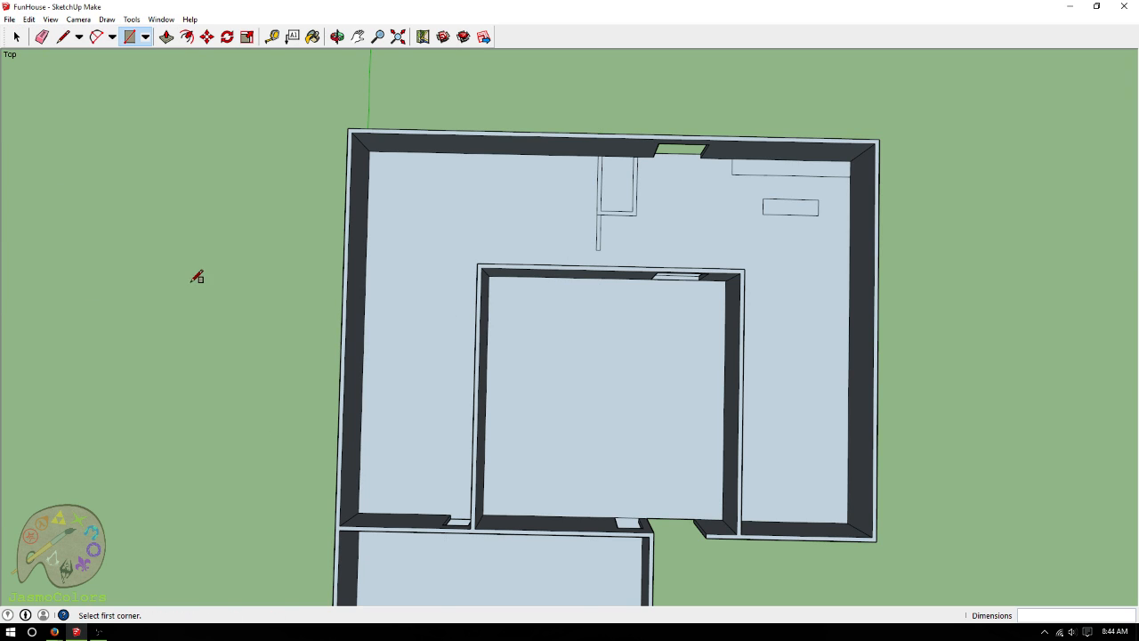
# Delete the dividing edge between the U-shaped partition and its new extension so they form a single face
pyautogui.scroll(-1, 183, 274)
pyautogui.scroll(1, 638, 167)
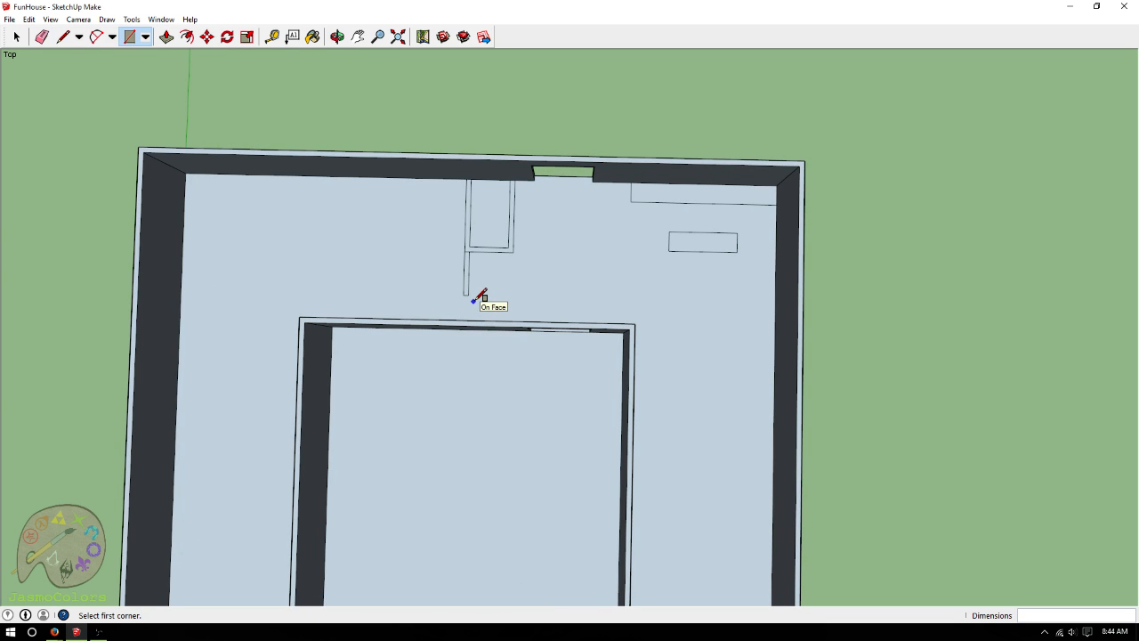
pyautogui.scroll(-1, 778, 206)
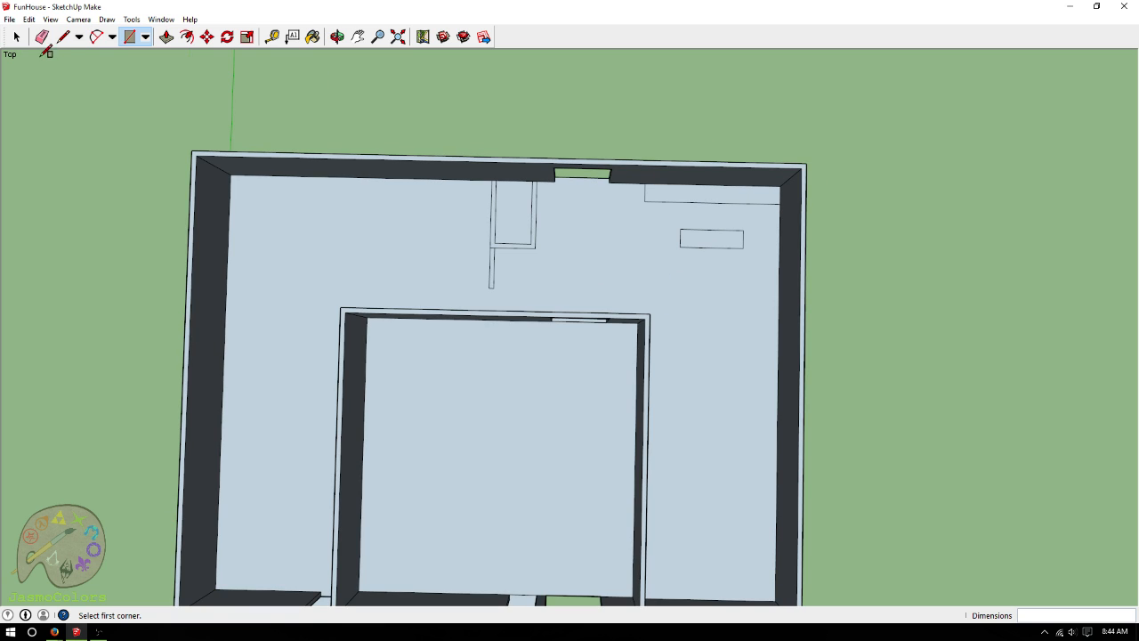
pyautogui.click(16, 37)
pyautogui.scroll(2, 460, 196)
pyautogui.click(525, 302)
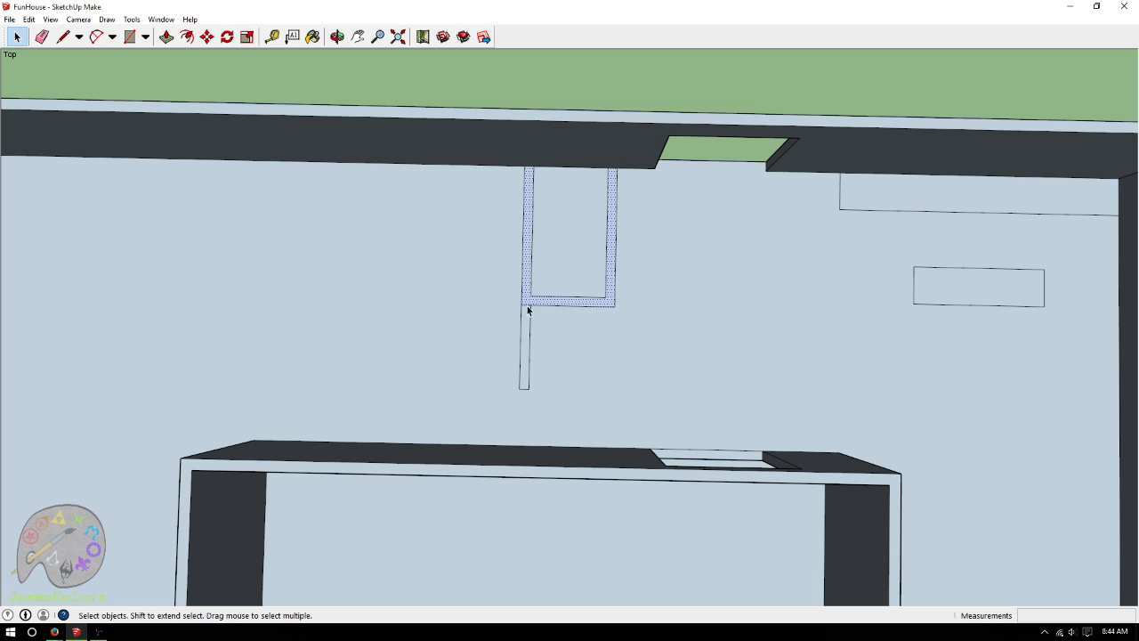
pyautogui.click(526, 307)
pyautogui.scroll(-3, 587, 164)
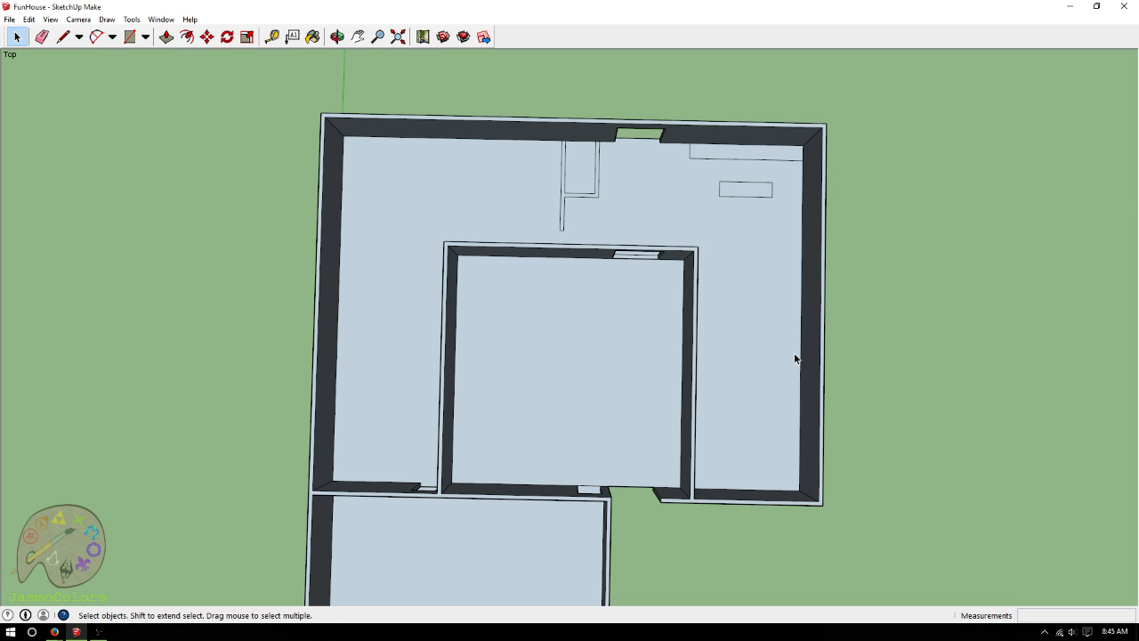
# Delete the edges of the two leftover rectangles on the floor near the rear right corner
pyautogui.scroll(3, 730, 158)
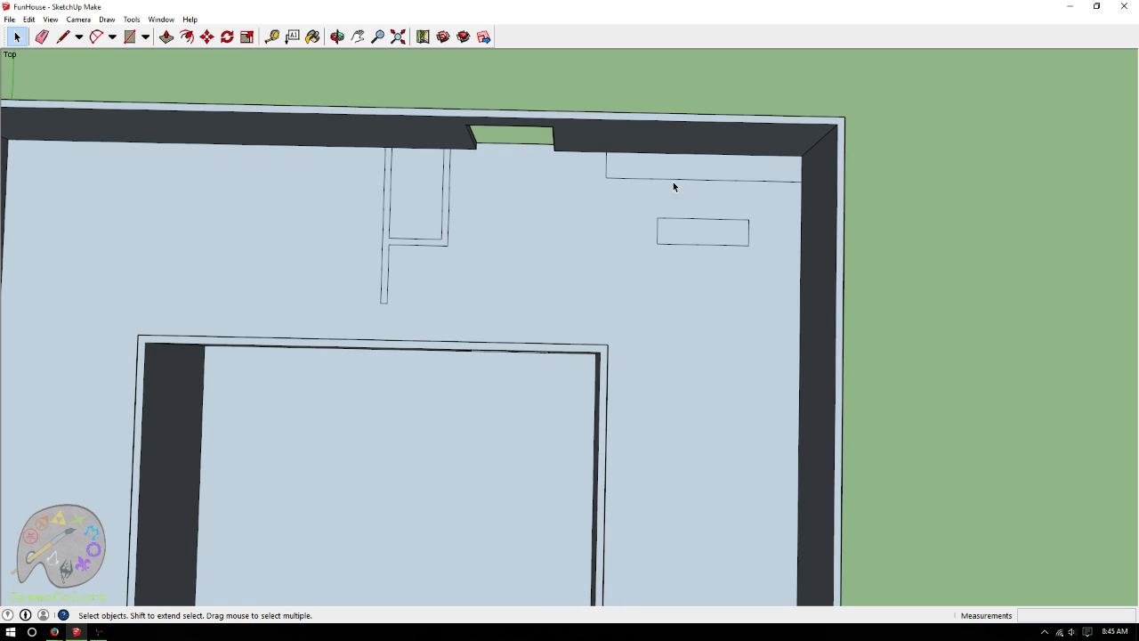
pyautogui.keyDown('shift'); pyautogui.click(657, 181); pyautogui.keyUp('shift')
pyautogui.keyDown('shift'); pyautogui.click(671, 220); pyautogui.keyUp('shift')
pyautogui.keyDown('shift'); pyautogui.click(656, 231); pyautogui.keyUp('shift')
pyautogui.keyDown('shift'); pyautogui.click(681, 246); pyautogui.keyUp('shift')
pyautogui.keyDown('shift'); pyautogui.click(748, 235); pyautogui.keyUp('shift')
pyautogui.click(798, 73)
# Examine the corridor layout and partition outline around the inner room from several angles
pyautogui.scroll(-4, 798, 73)
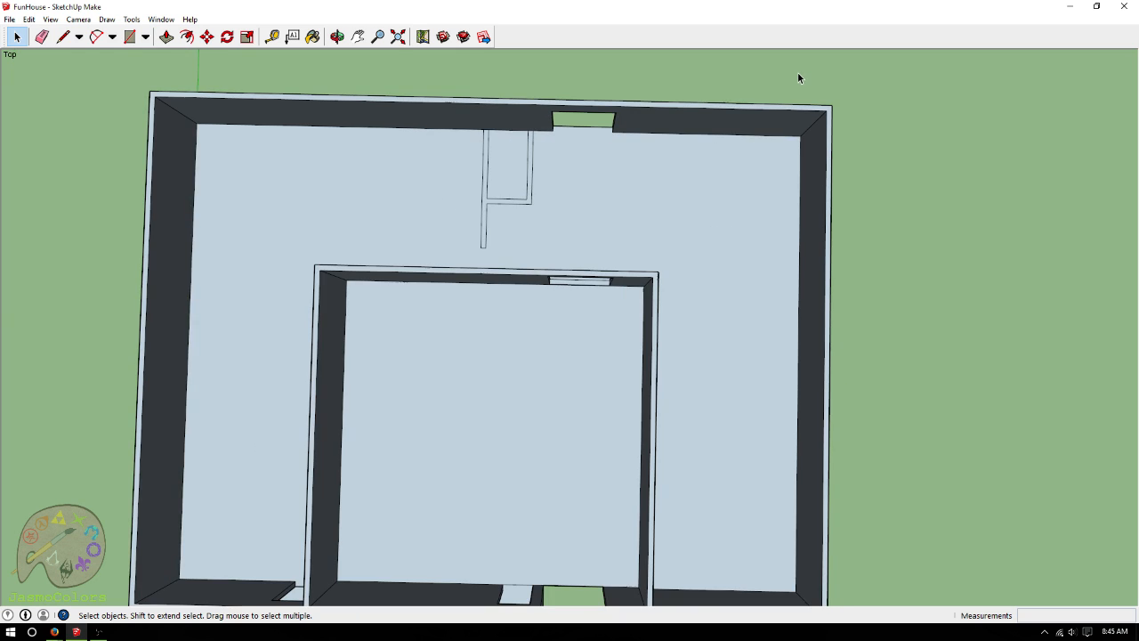
pyautogui.scroll(5, 879, 429)
pyautogui.scroll(-2, 878, 429)
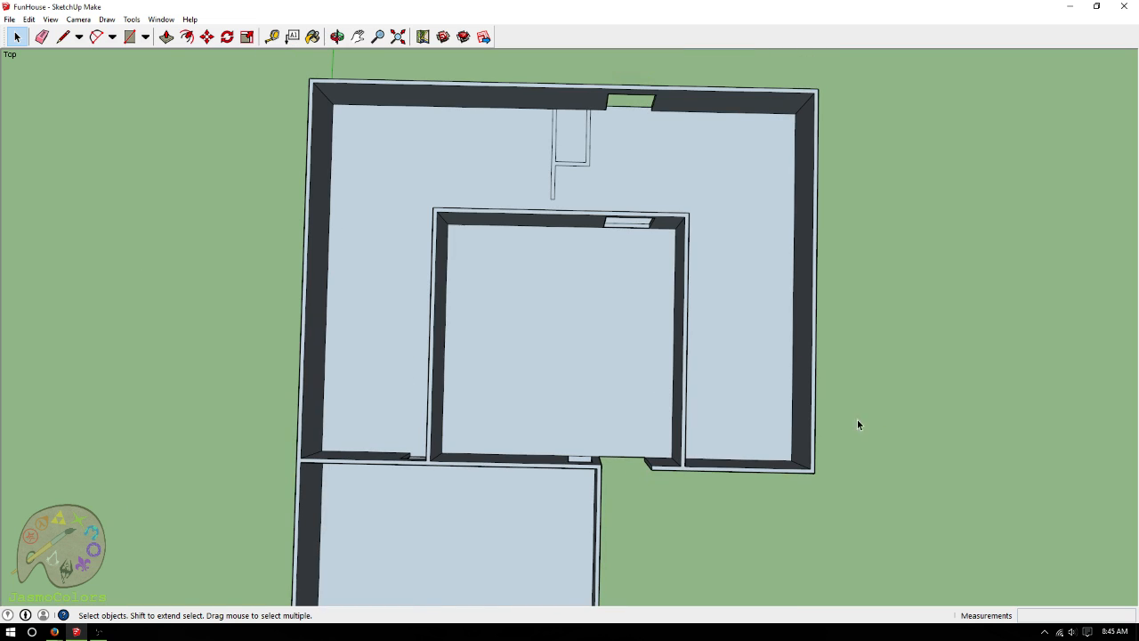
pyautogui.click(336, 36)
pyautogui.moveTo(676, 89); pyautogui.dragTo(643, 125)
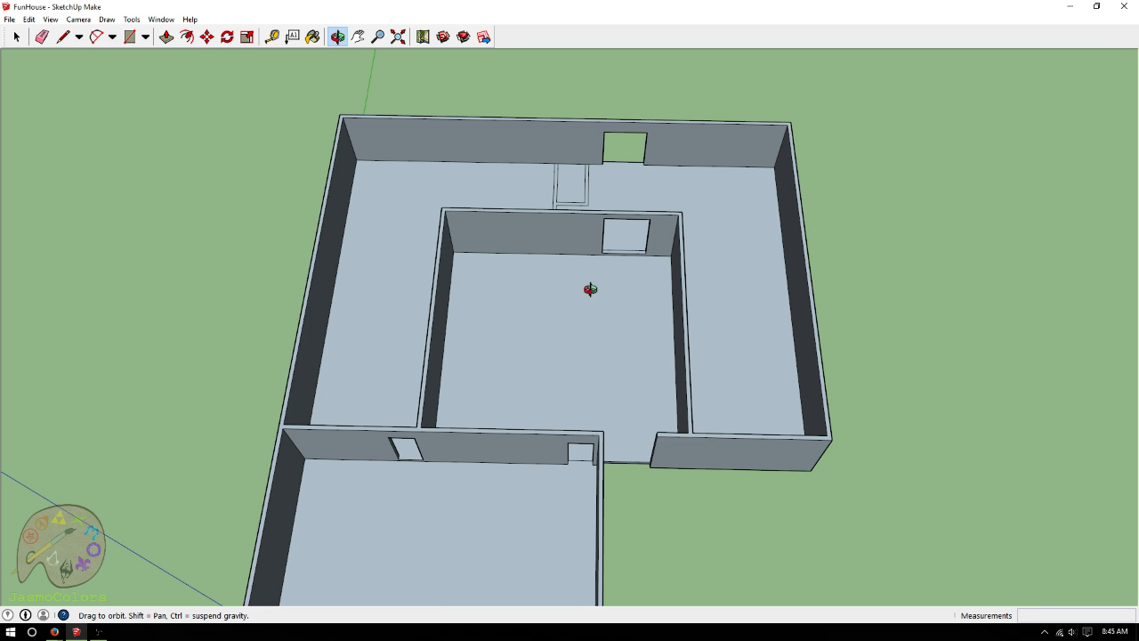
pyautogui.moveTo(611, 202); pyautogui.dragTo(617, 348)
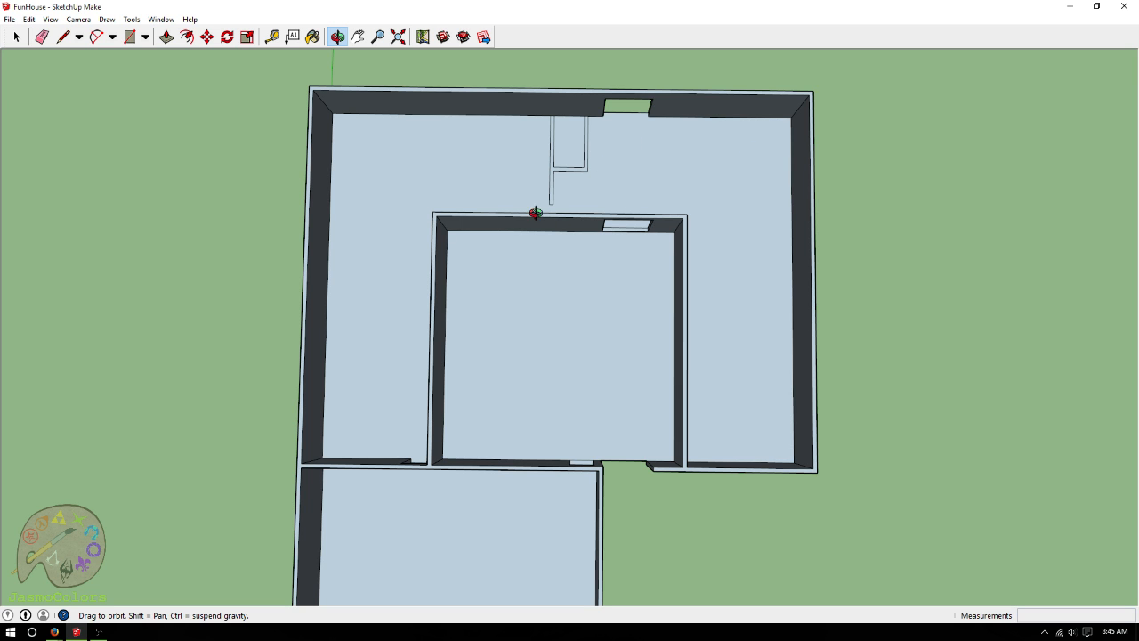
pyautogui.moveTo(548, 152); pyautogui.dragTo(603, 140)
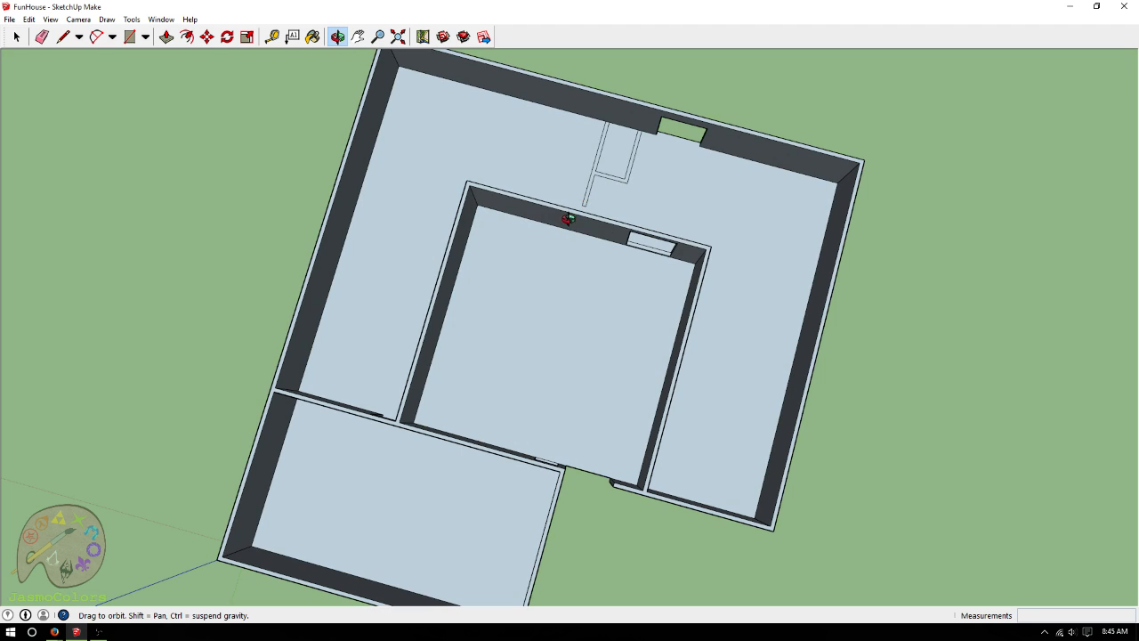
pyautogui.moveTo(614, 316); pyautogui.dragTo(712, 214)
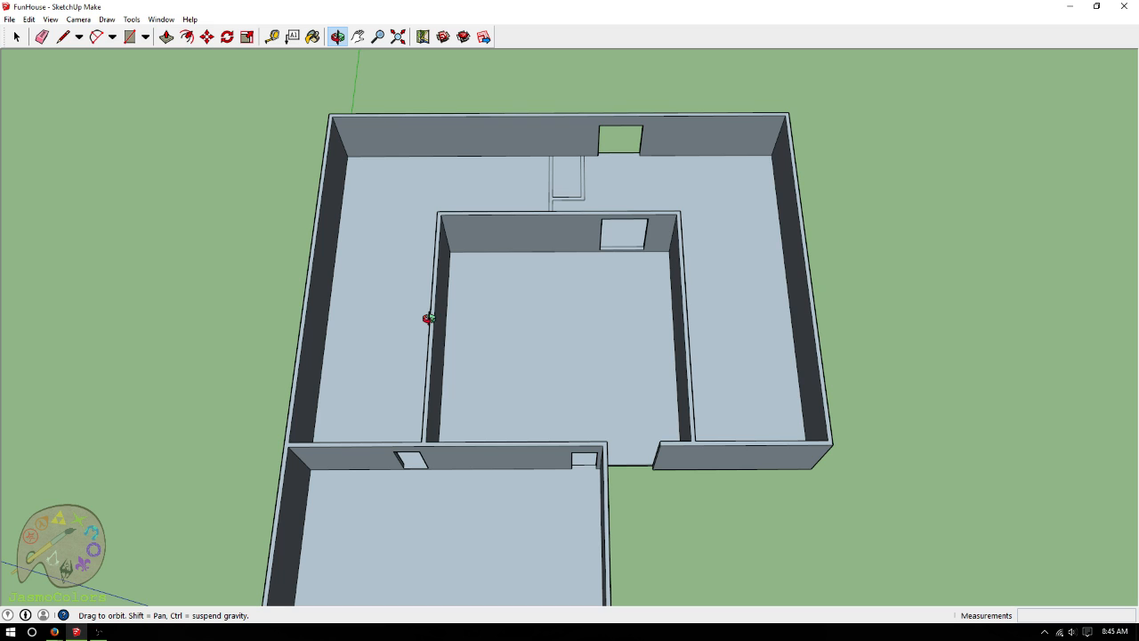
pyautogui.moveTo(561, 273); pyautogui.dragTo(573, 320)
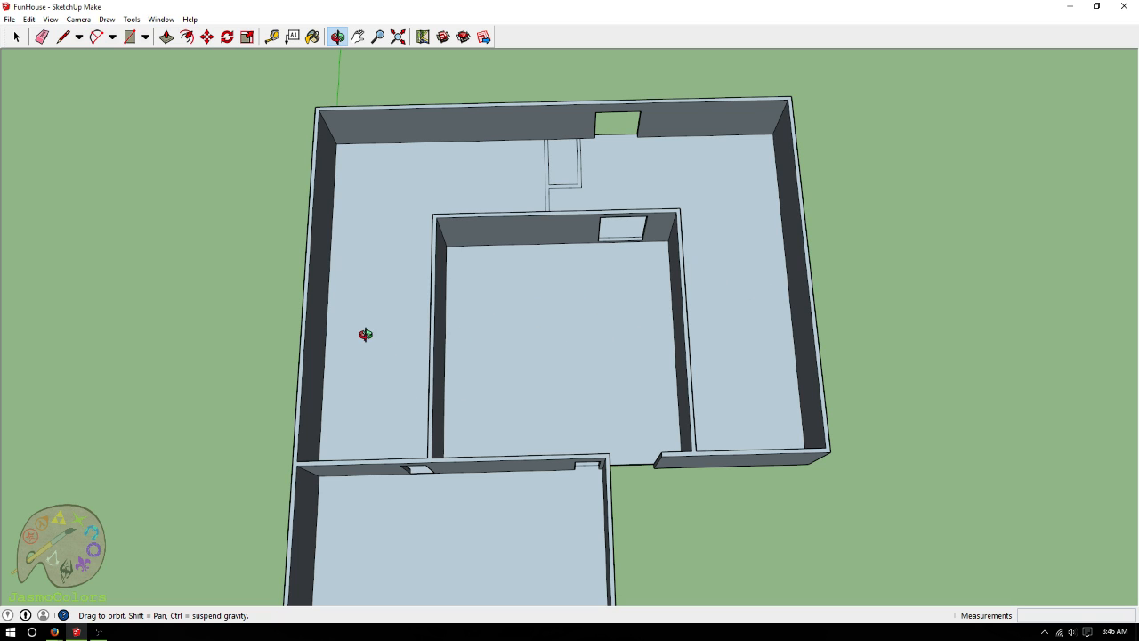
# Push/Pull the joined partition face up 9' to match the top of the surrounding walls
pyautogui.moveTo(559, 353)
pyautogui.mouseDown()
pyautogui.moveTo(579, 389)
pyautogui.moveTo(582, 202)
pyautogui.moveTo(572, 394)
pyautogui.moveTo(560, 373)
pyautogui.mouseUp()
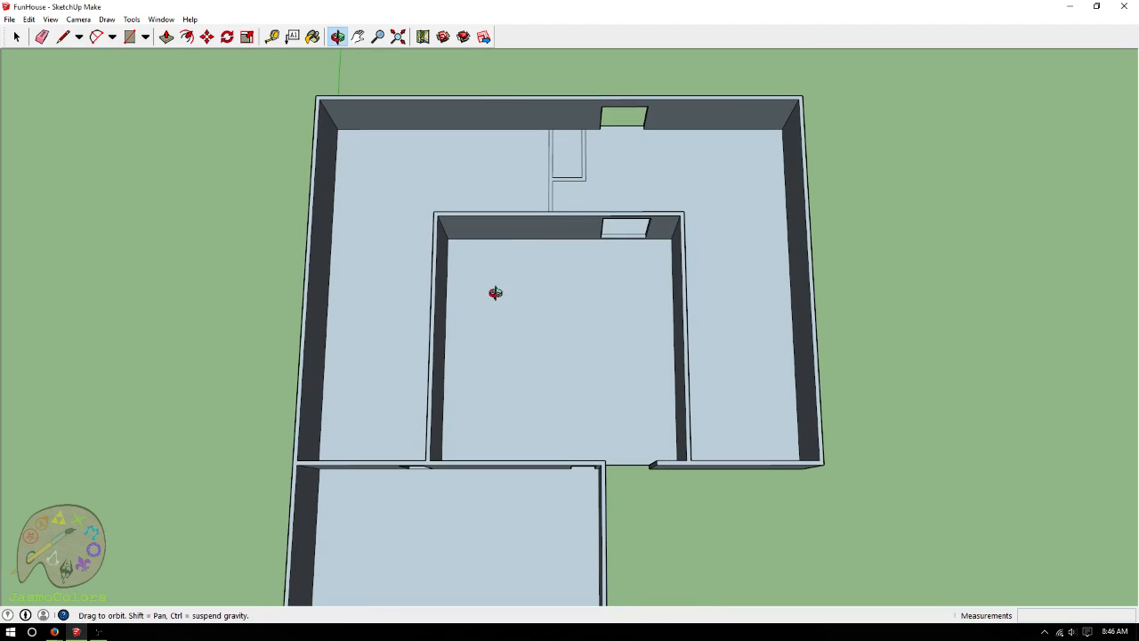
pyautogui.click(166, 36)
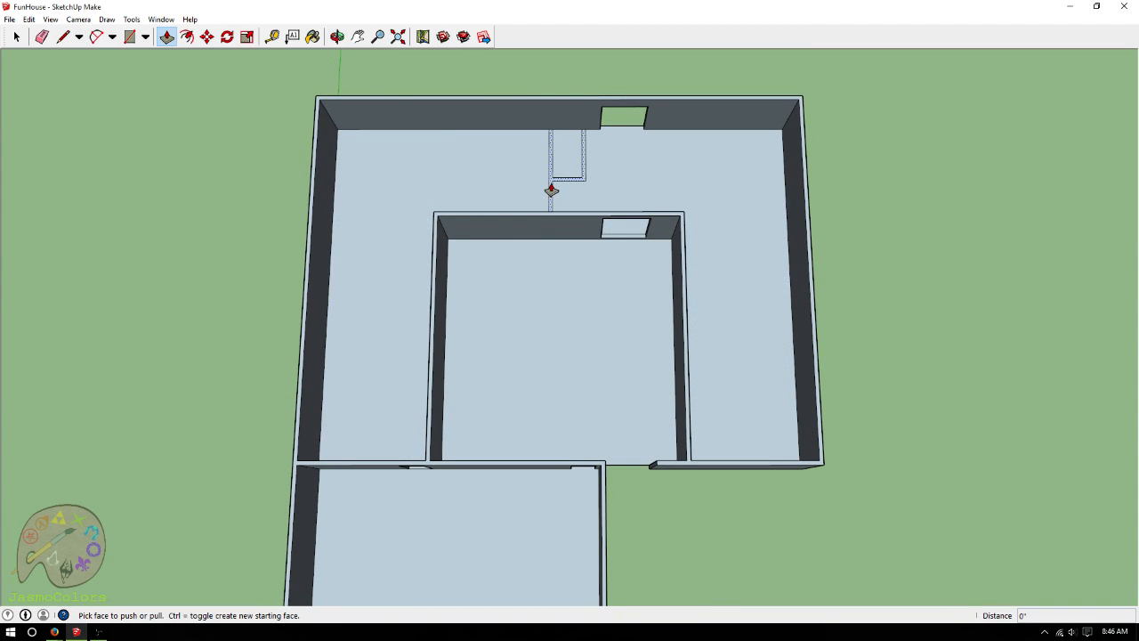
pyautogui.moveTo(550, 188); pyautogui.dragTo(508, 222)
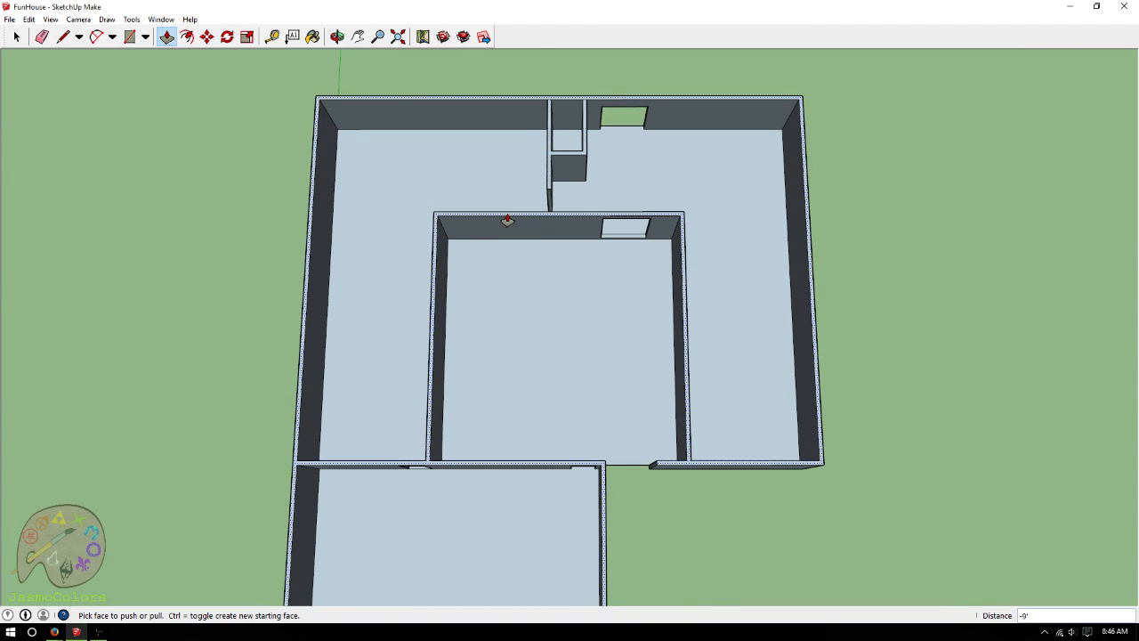
# Place a vertical guide 6" in from the small room's front wall corner and a second one 2.5' beyond it
pyautogui.click(337, 37)
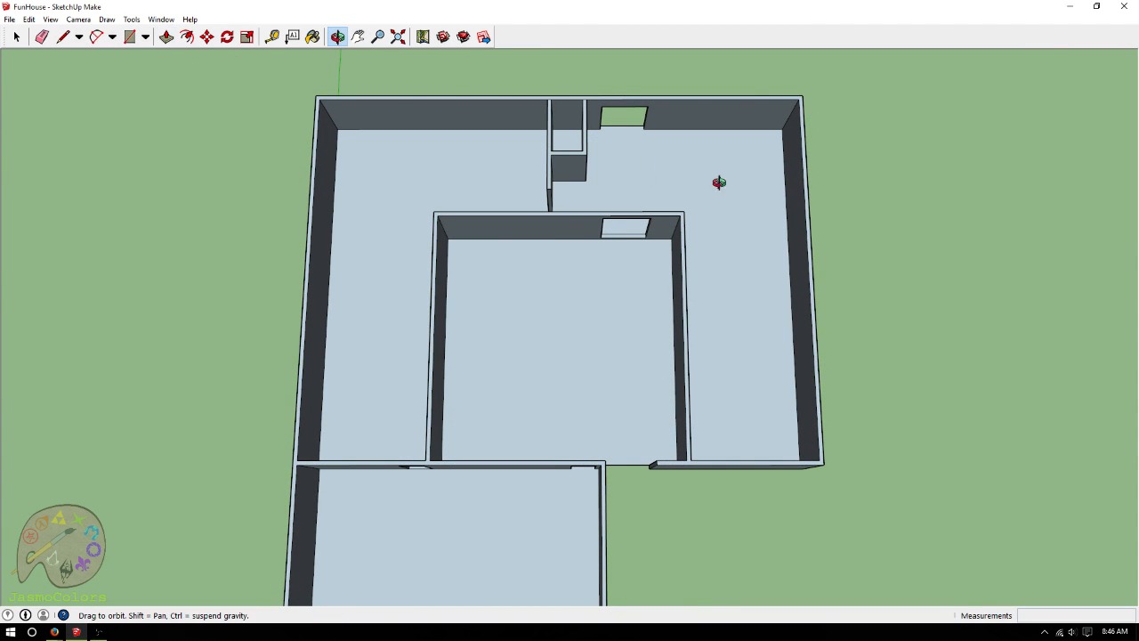
pyautogui.moveTo(718, 180); pyautogui.dragTo(384, 147)
pyautogui.scroll(-3, 475, 181)
pyautogui.scroll(8, 686, 292)
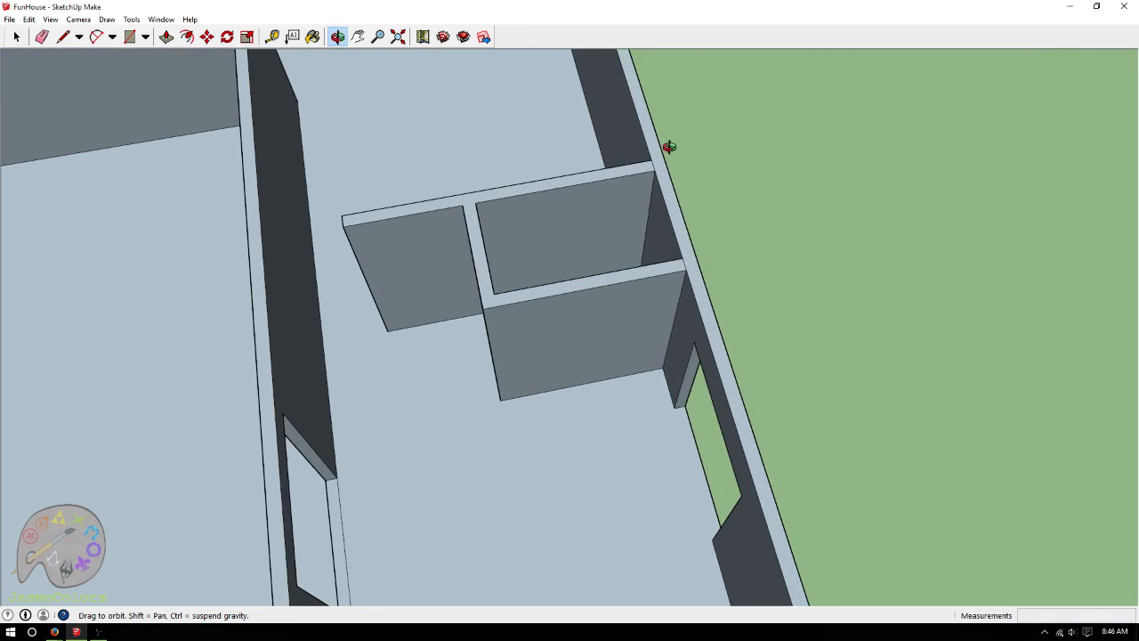
pyautogui.moveTo(632, 320); pyautogui.dragTo(596, 185)
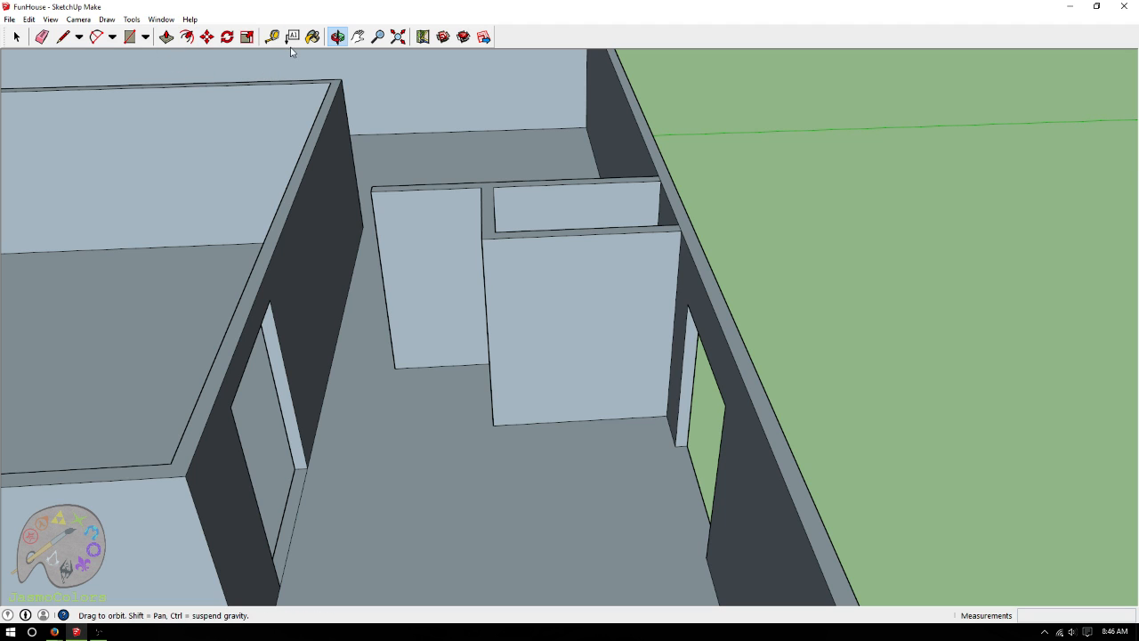
pyautogui.click(277, 39)
pyautogui.click(484, 269)
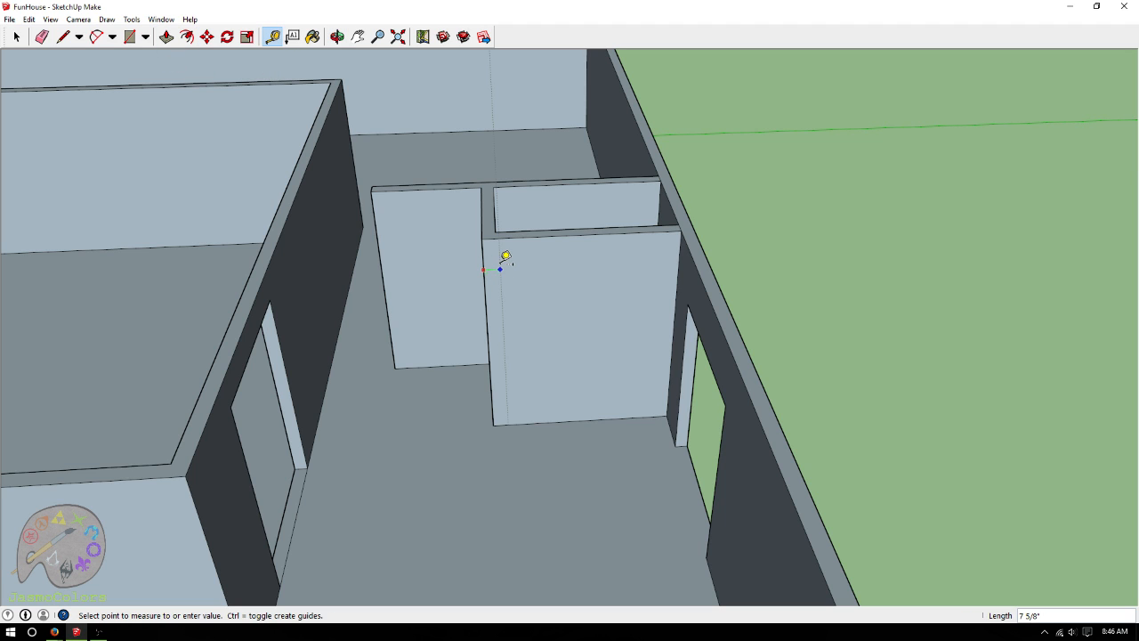
pyautogui.click(498, 261)
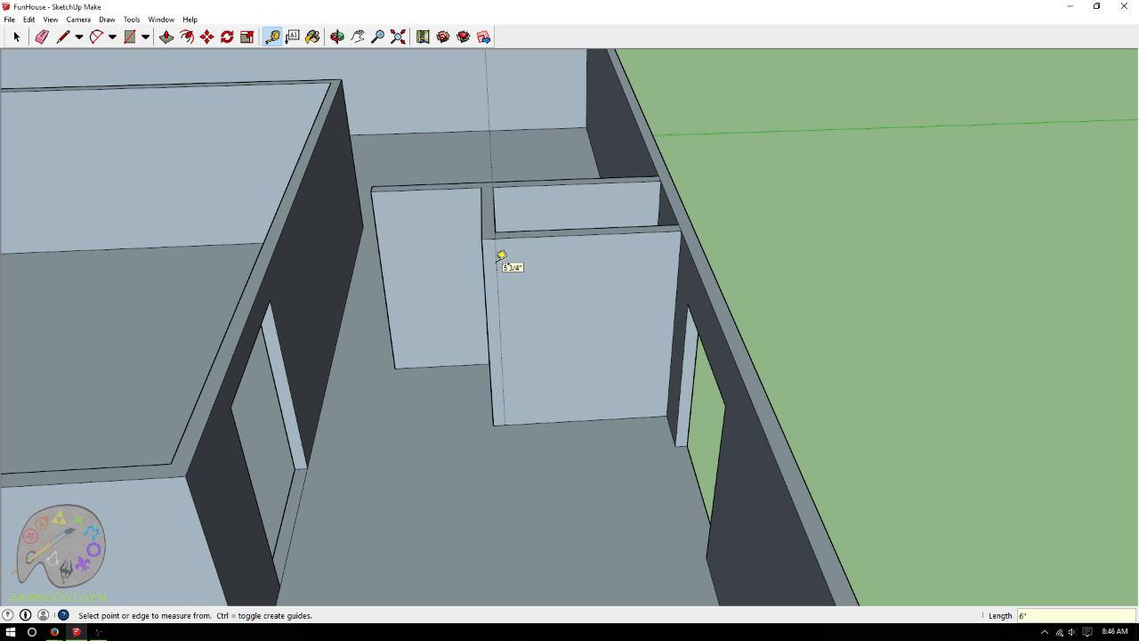
pyautogui.scroll(3, 569, 391)
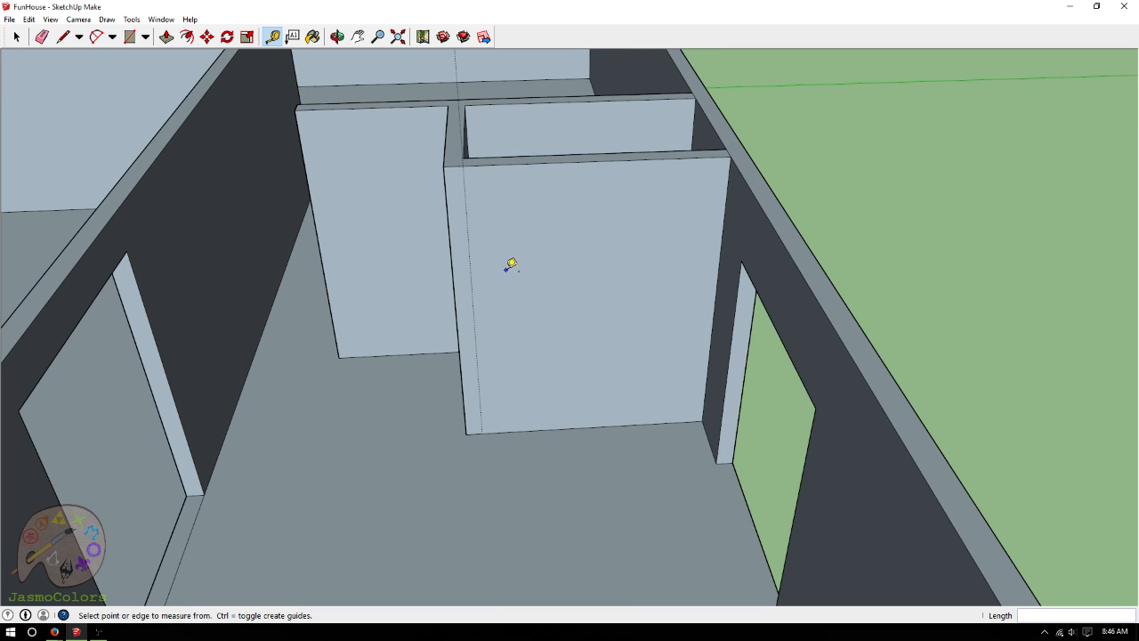
pyautogui.click(470, 265)
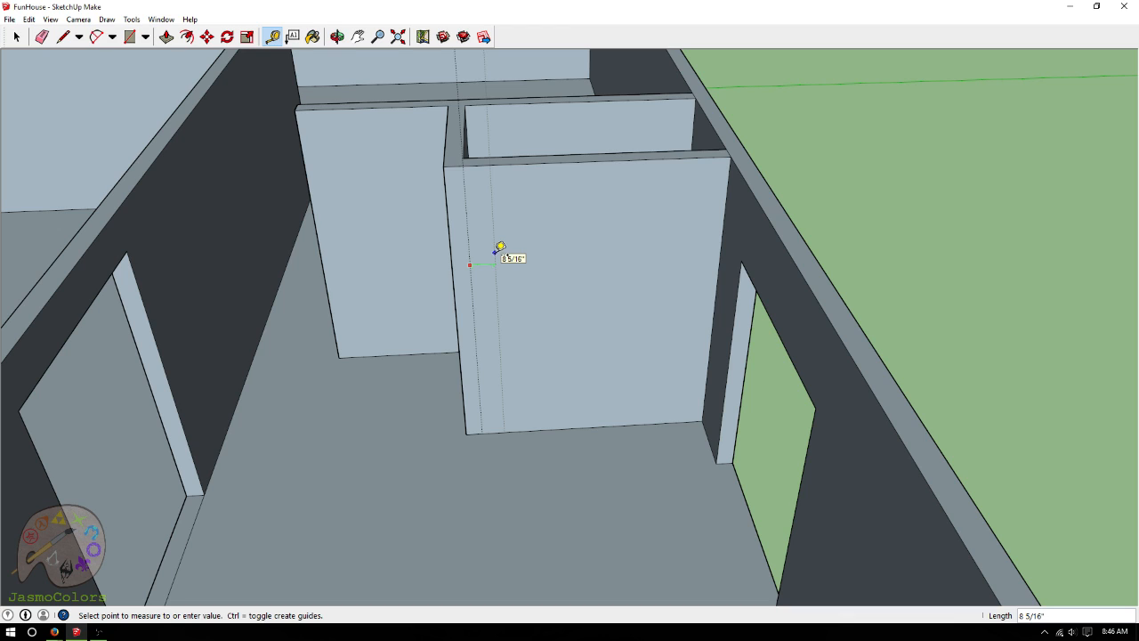
pyautogui.write("2.5'")
pyautogui.press('Return')
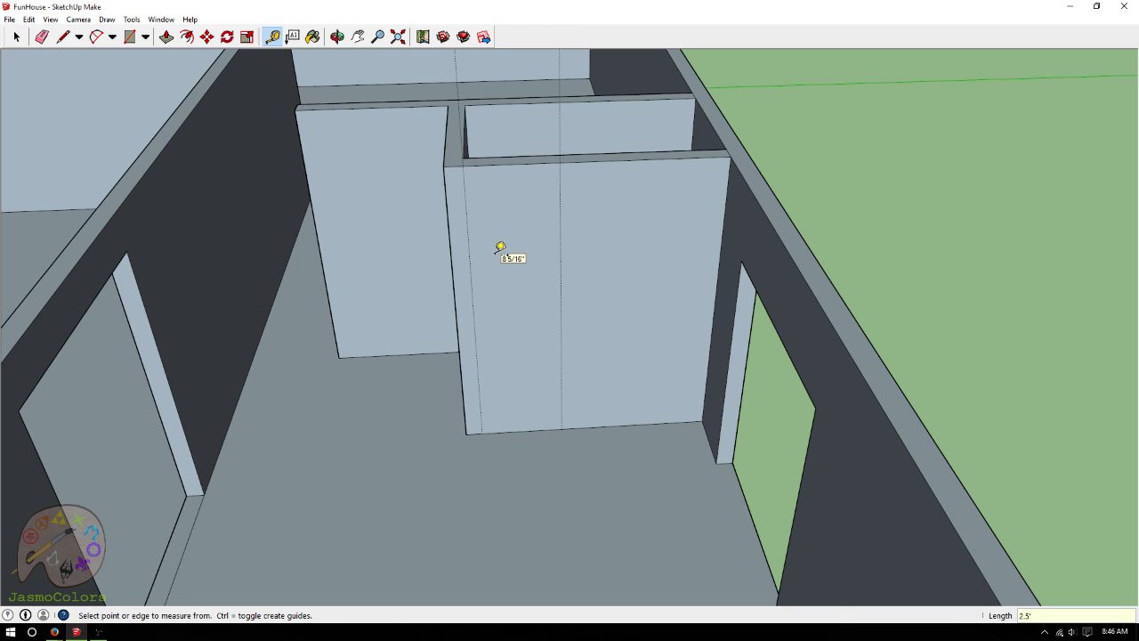
# Place a horizontal guide 7' above the floor on the small room's front wall
pyautogui.click(509, 430)
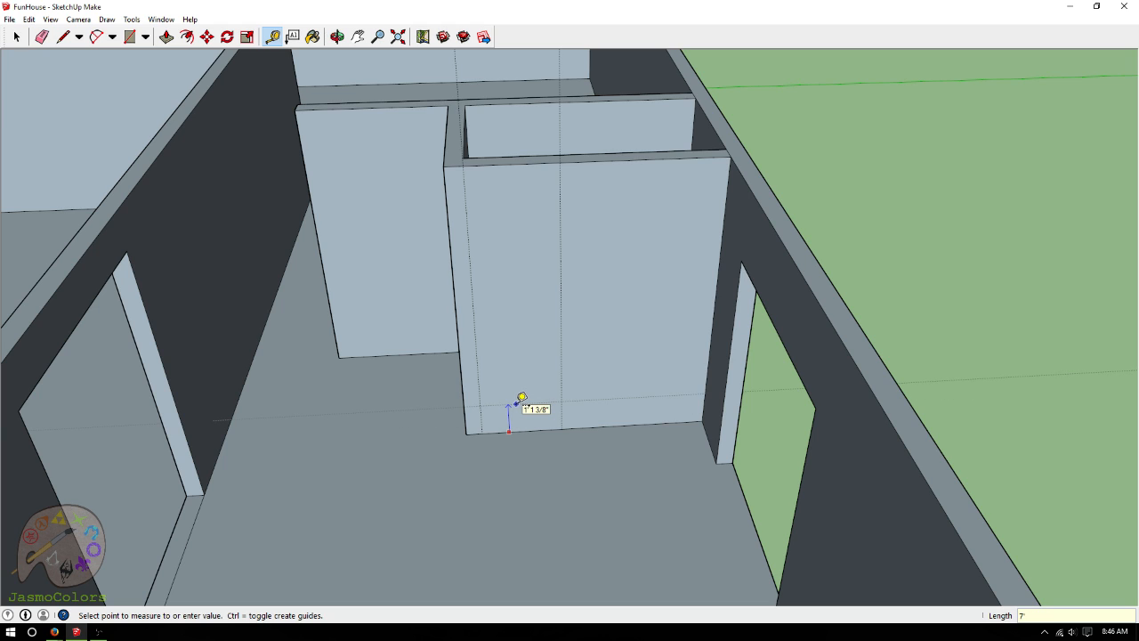
pyautogui.write("7'")
pyautogui.press('Return')
# Draw the doorway rectangle between the guides on the small room's front wall and push it through the wall to cut the opening
pyautogui.click(129, 37)
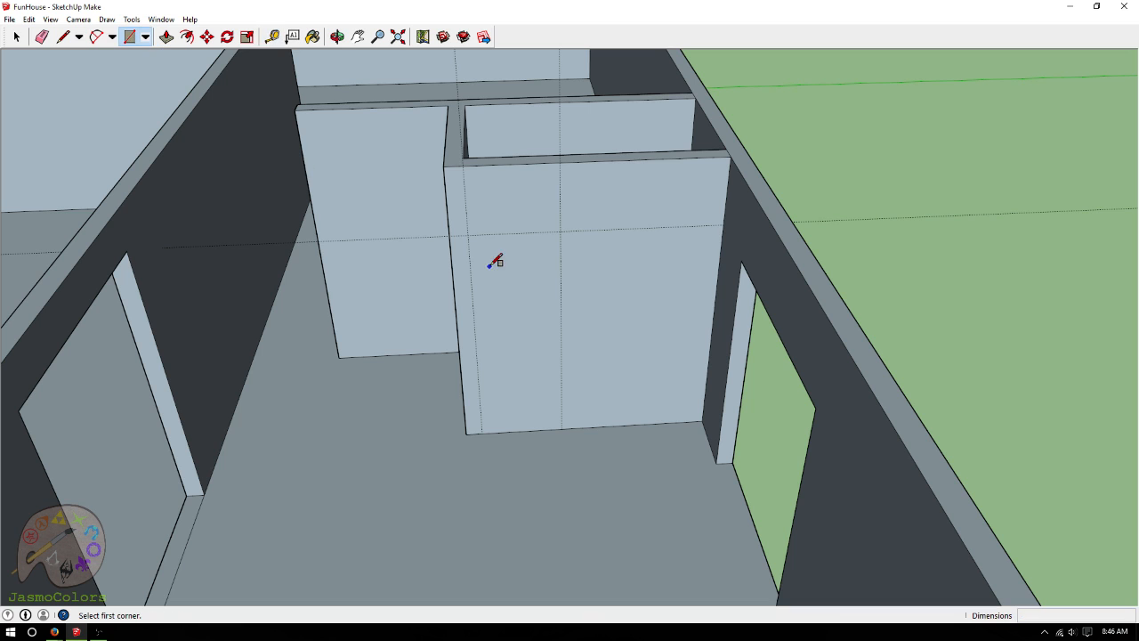
pyautogui.click(467, 234)
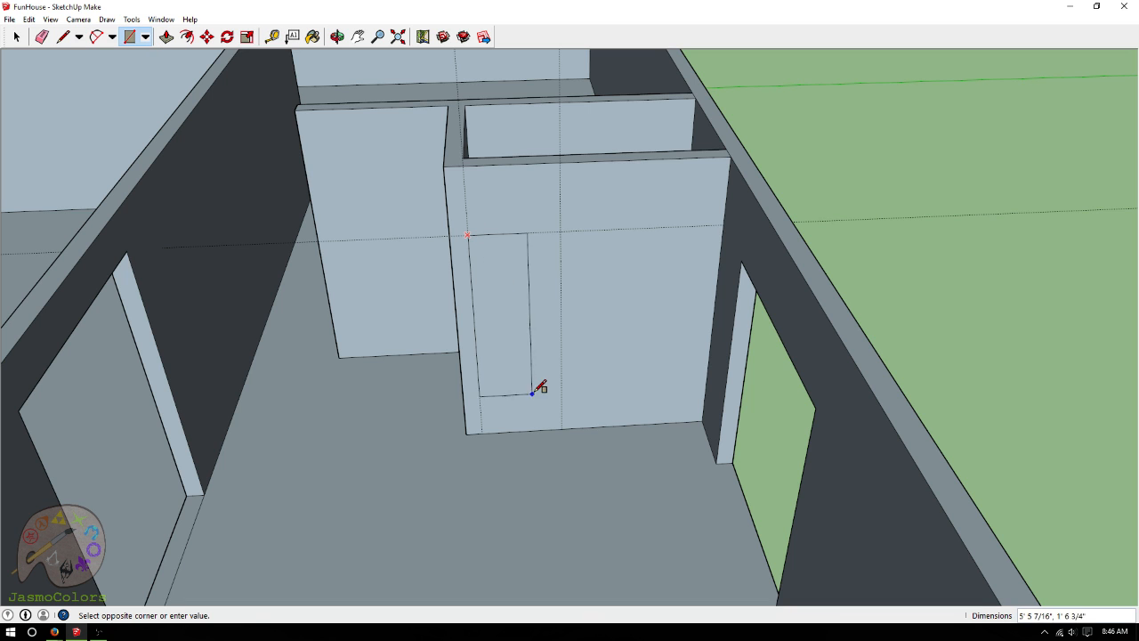
pyautogui.click(561, 429)
pyautogui.click(166, 36)
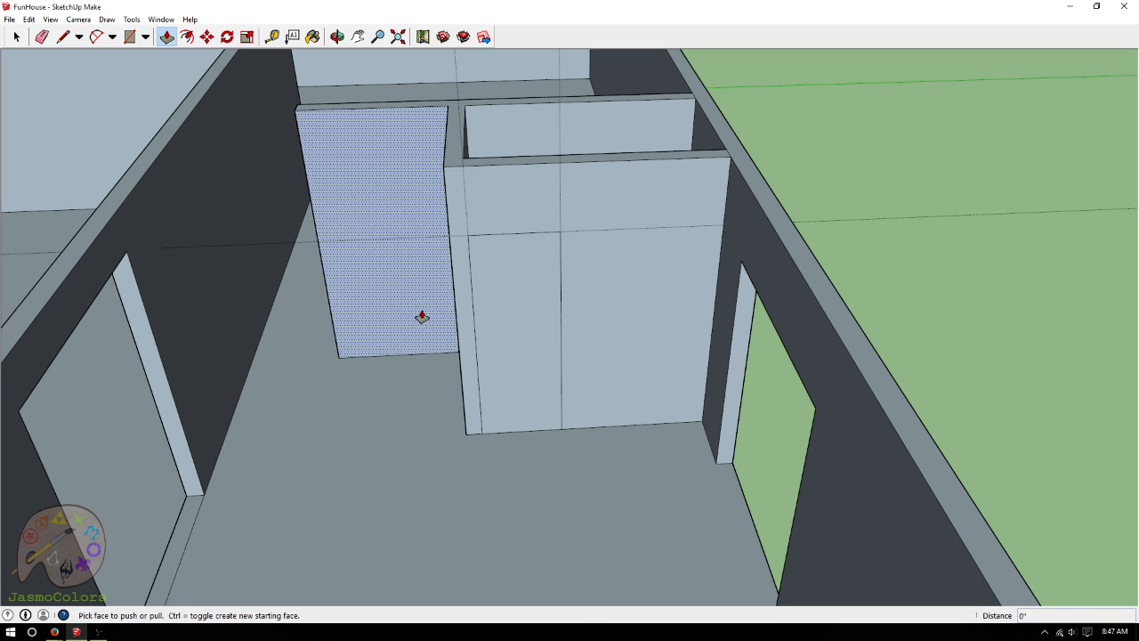
pyautogui.click(502, 414)
pyautogui.click(513, 391)
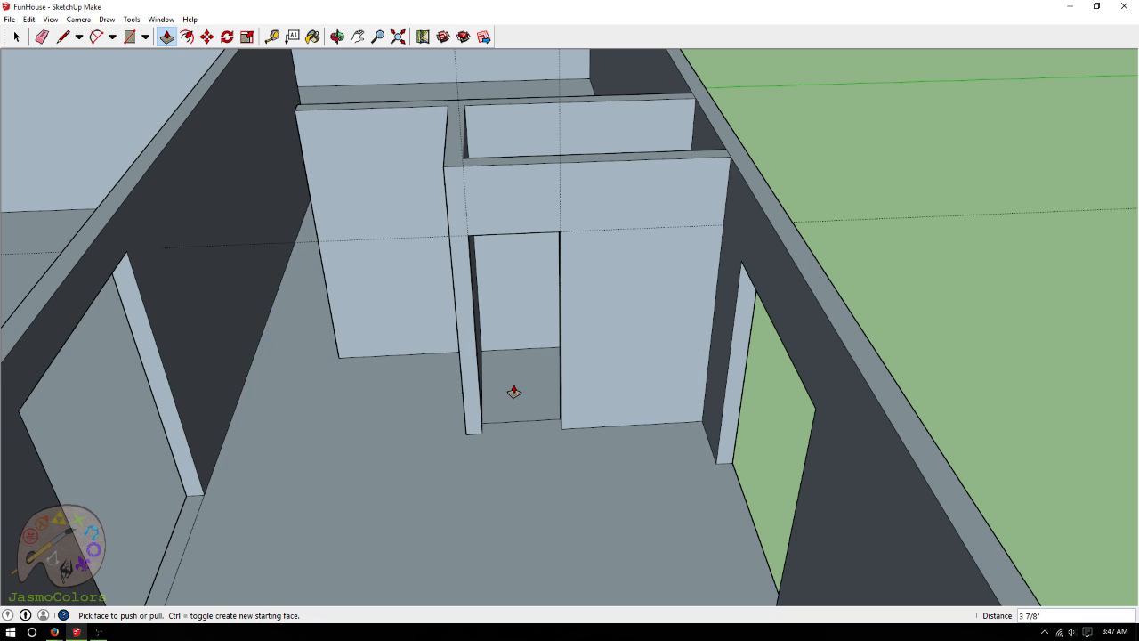
# Delete all the guides used for the small room's doorway
pyautogui.press('space')
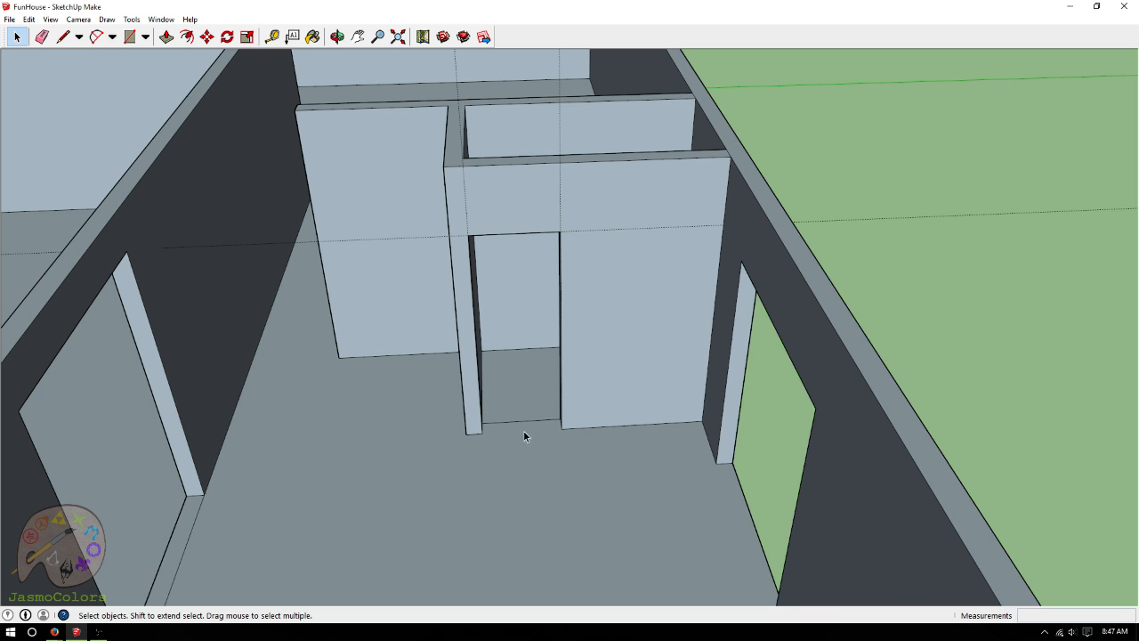
pyautogui.click(36, 19)
pyautogui.click(69, 126)
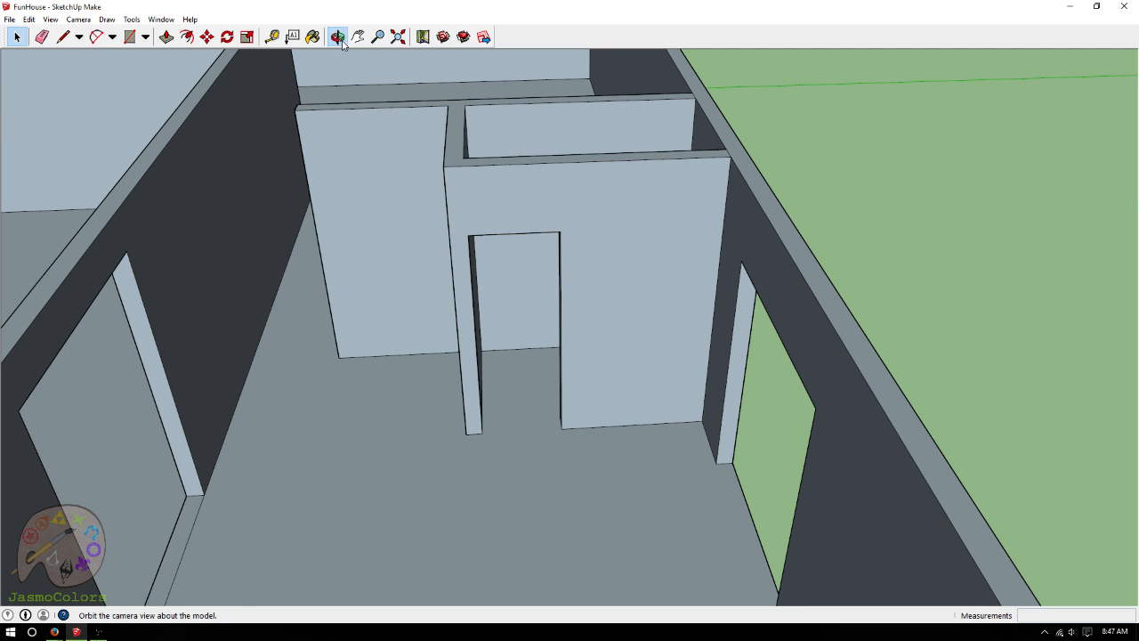
# Place a floor guide 5' in from the end wall of the wide corridor and a second one 15' beyond it
pyautogui.click(342, 42)
pyautogui.moveTo(348, 255); pyautogui.dragTo(709, 331)
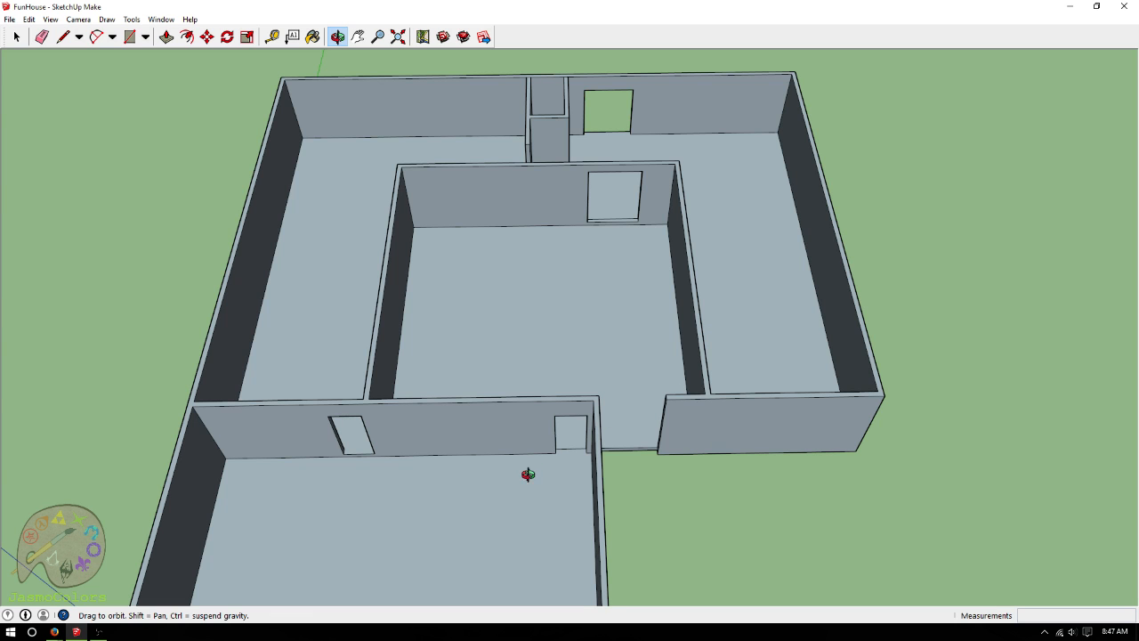
pyautogui.moveTo(528, 475); pyautogui.dragTo(979, 392)
pyautogui.scroll(4, 627, 115)
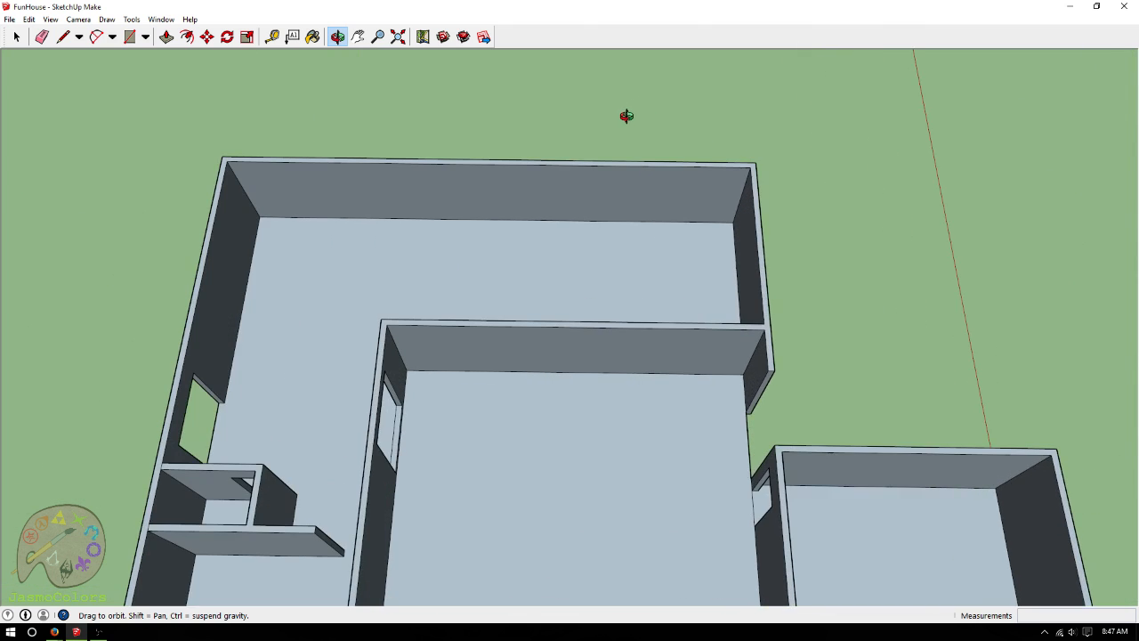
pyautogui.moveTo(632, 213); pyautogui.dragTo(635, 323)
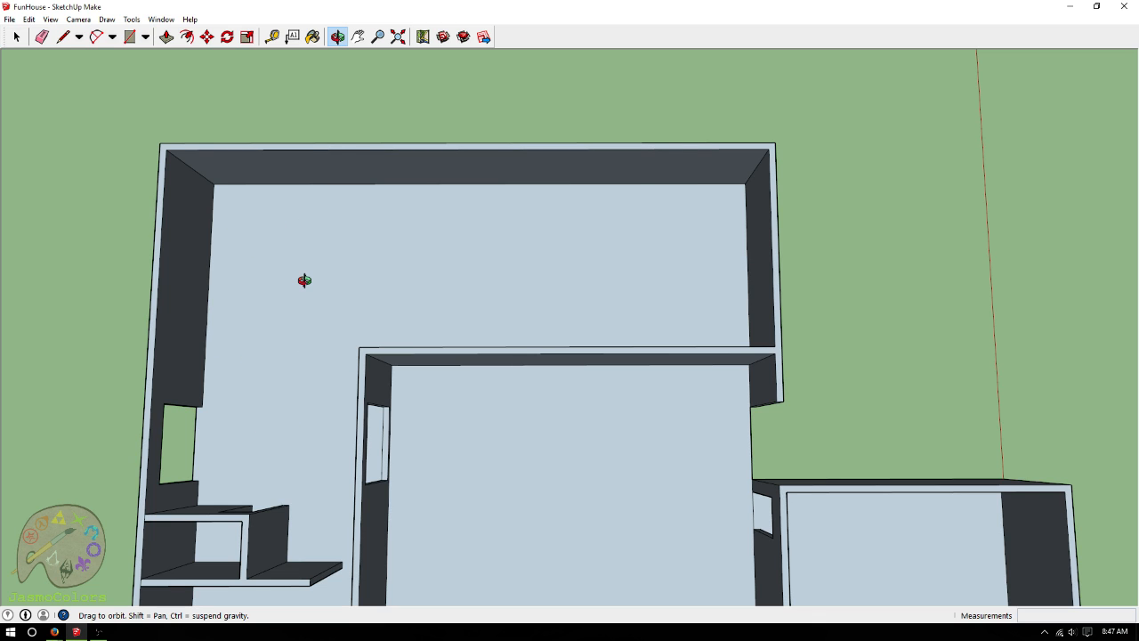
pyautogui.click(271, 36)
pyautogui.scroll(-2, 817, 303)
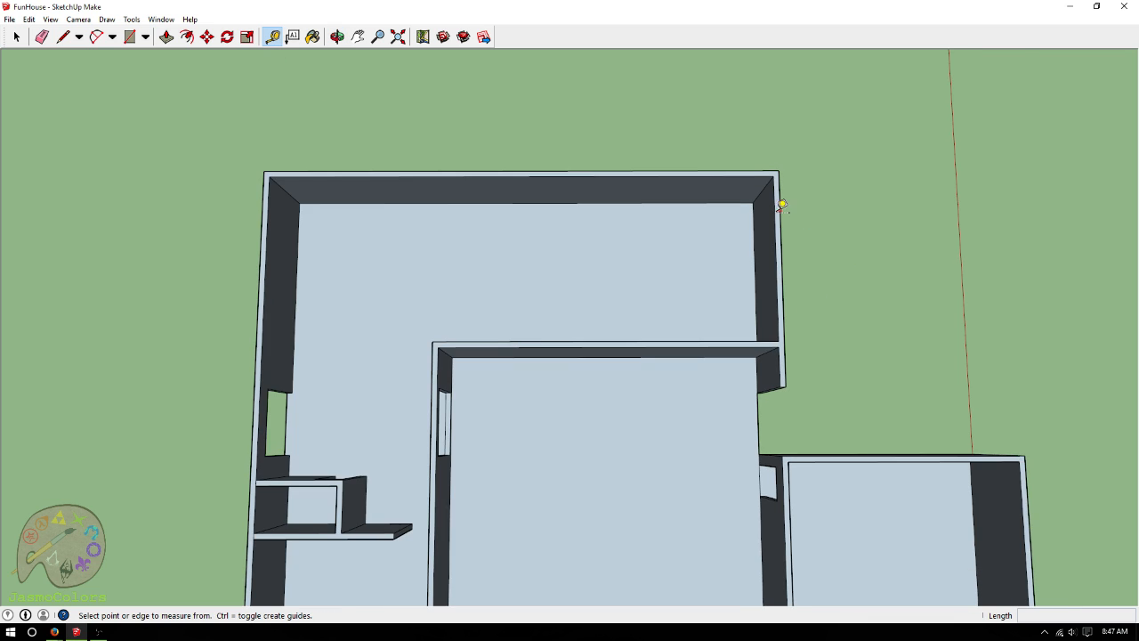
pyautogui.scroll(2, 781, 206)
pyautogui.click(763, 224)
pyautogui.write('5')
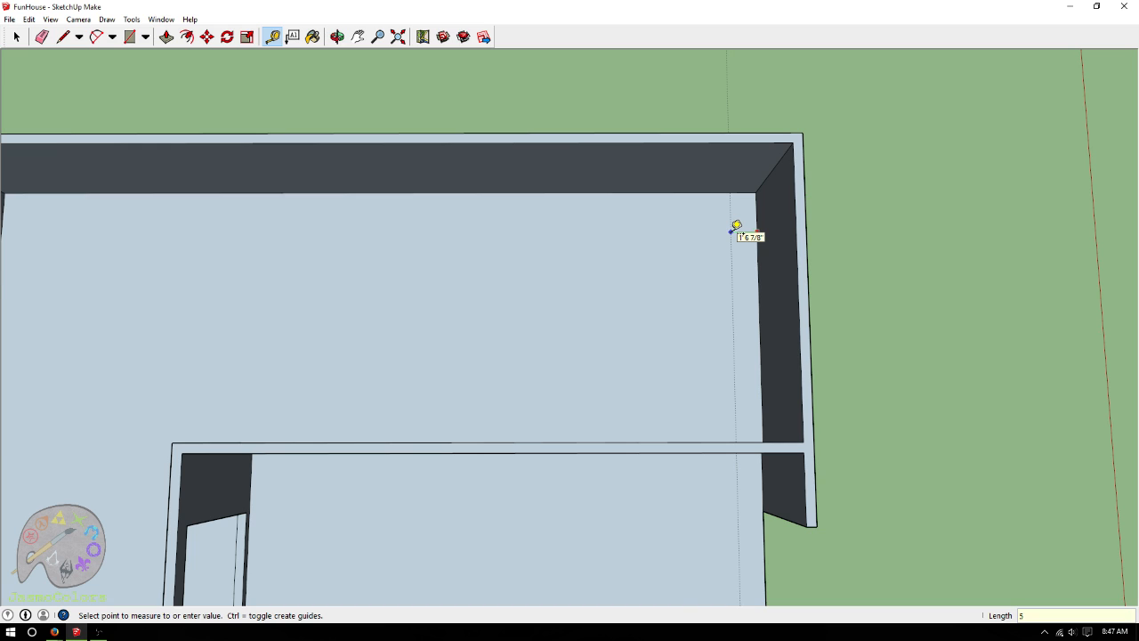
pyautogui.write("'")
pyautogui.press('Return')
pyautogui.click(673, 232)
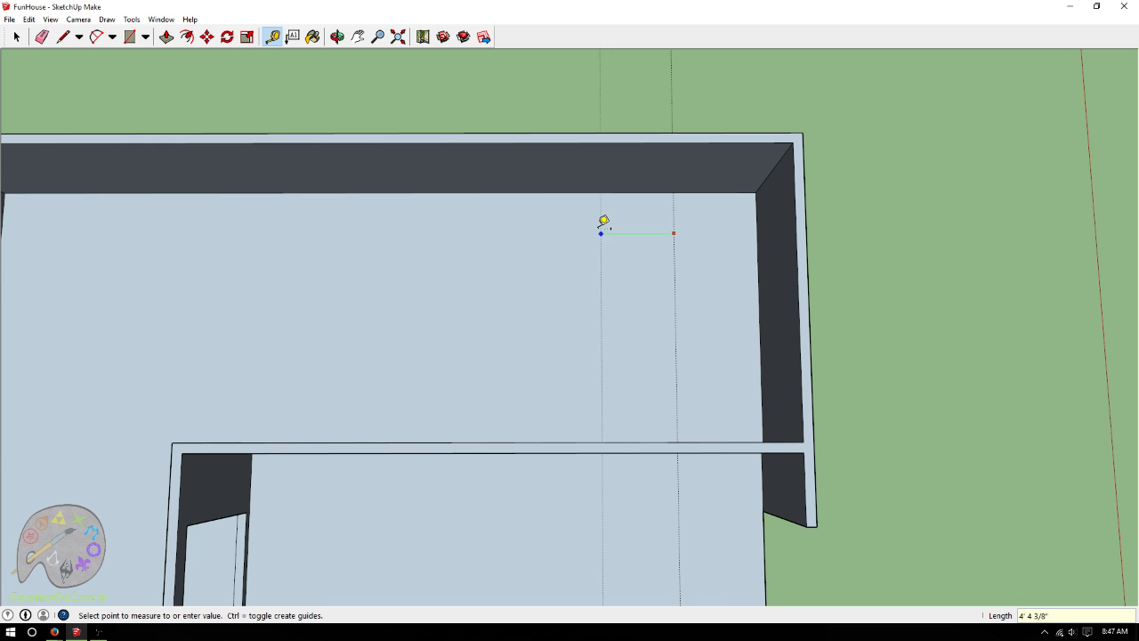
pyautogui.write('15')
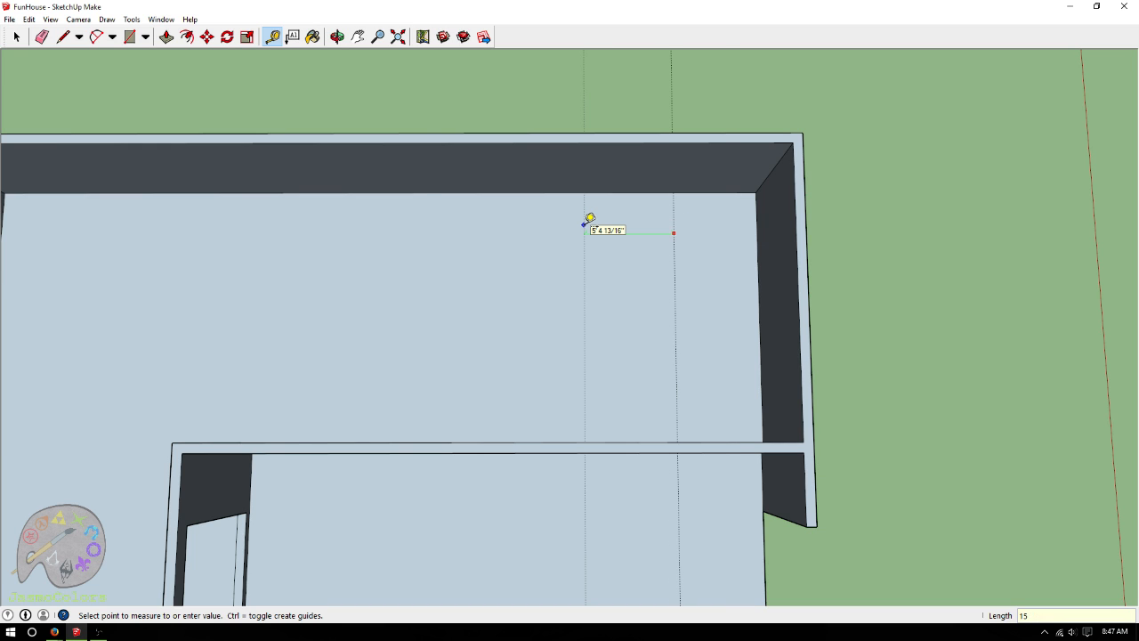
pyautogui.write("'")
pyautogui.press('Return')
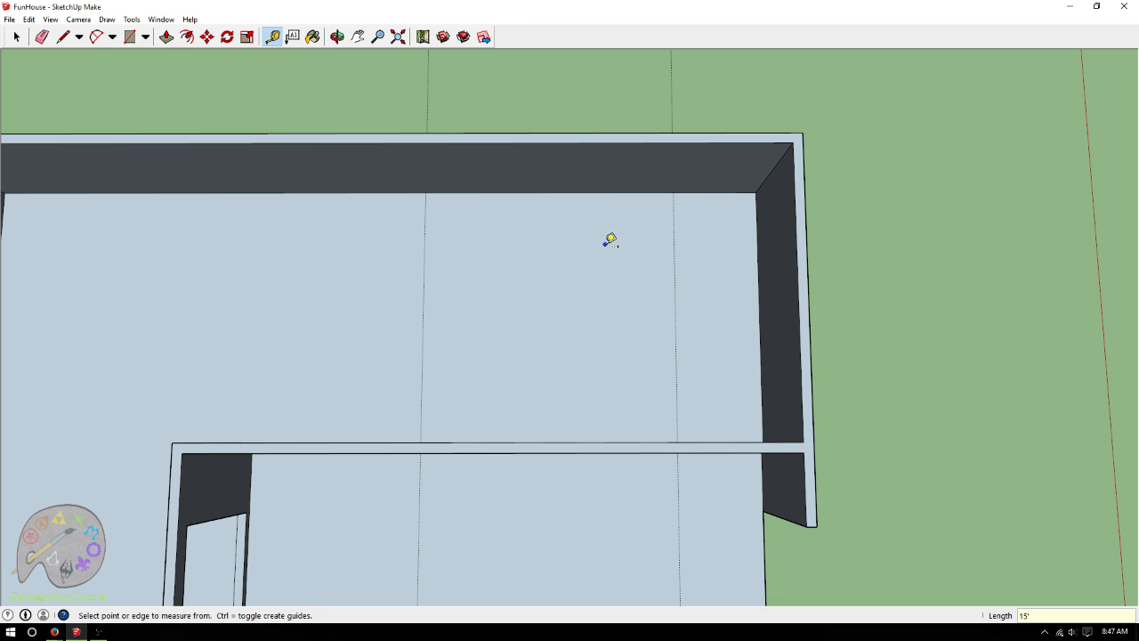
# Place three guides parallel to the corridor's long outer wall: 2' from the wall, 3' further in, and another 2' beyond
pyautogui.scroll(-2, 666, 233)
pyautogui.scroll(2, 606, 212)
pyautogui.click(588, 196)
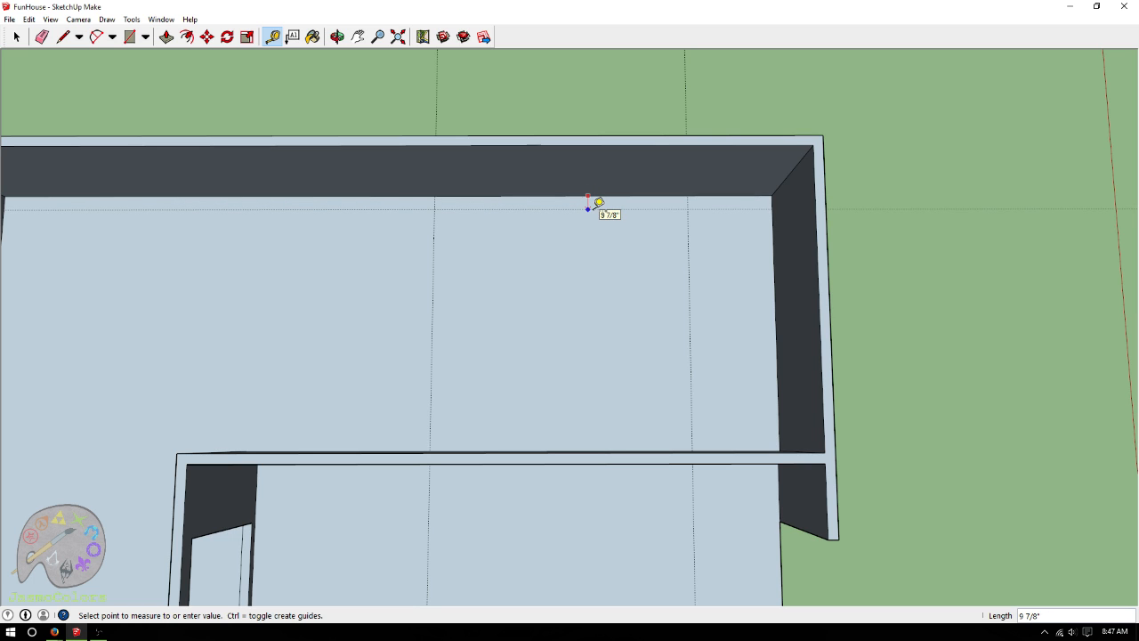
pyautogui.press('Return')
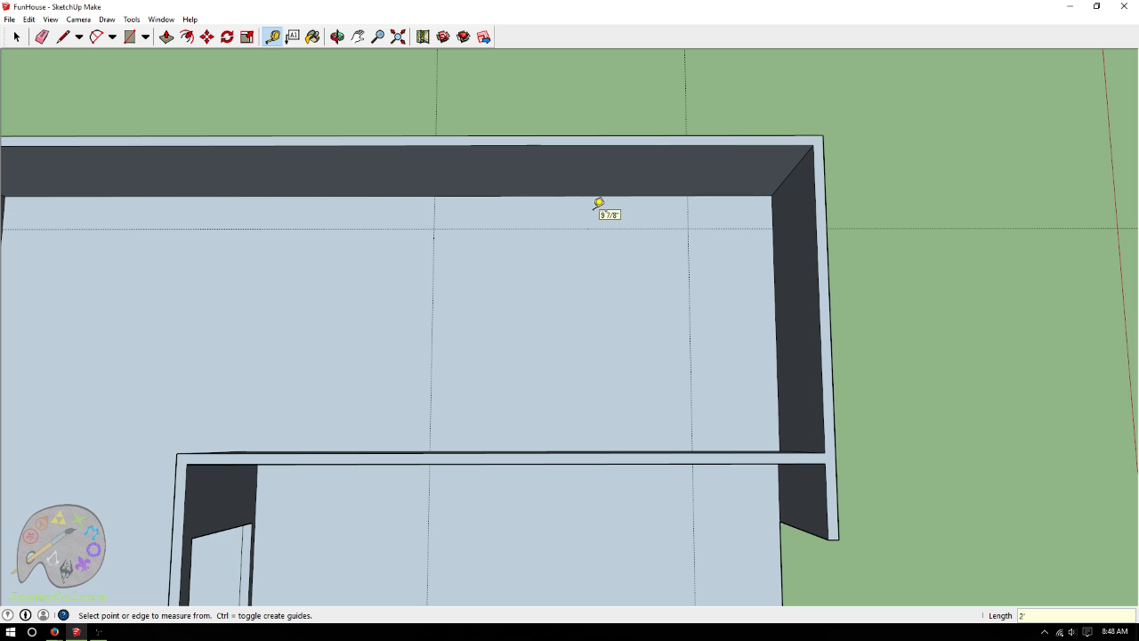
pyautogui.click(601, 230)
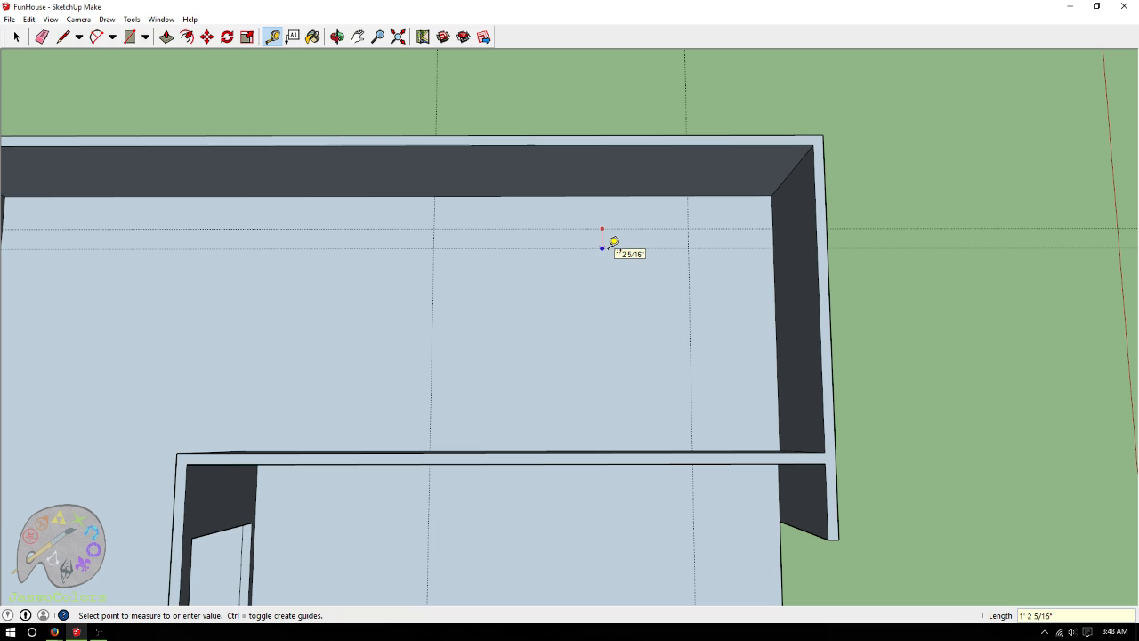
pyautogui.write('3')
pyautogui.press('Return')
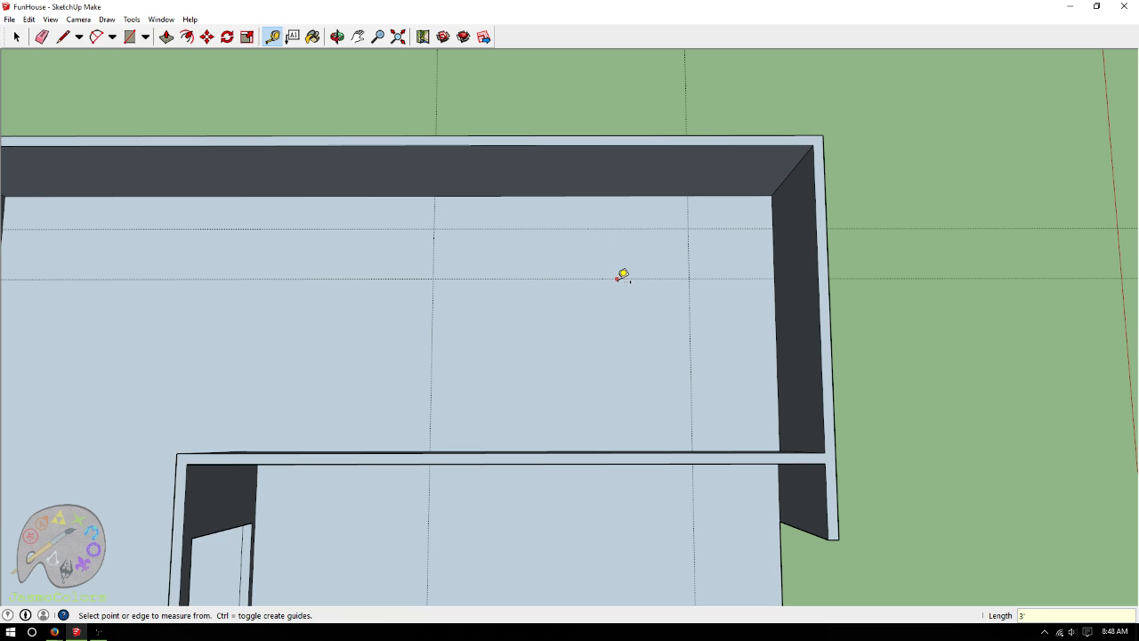
pyautogui.click(616, 279)
pyautogui.write("2'")
pyautogui.press('Return')
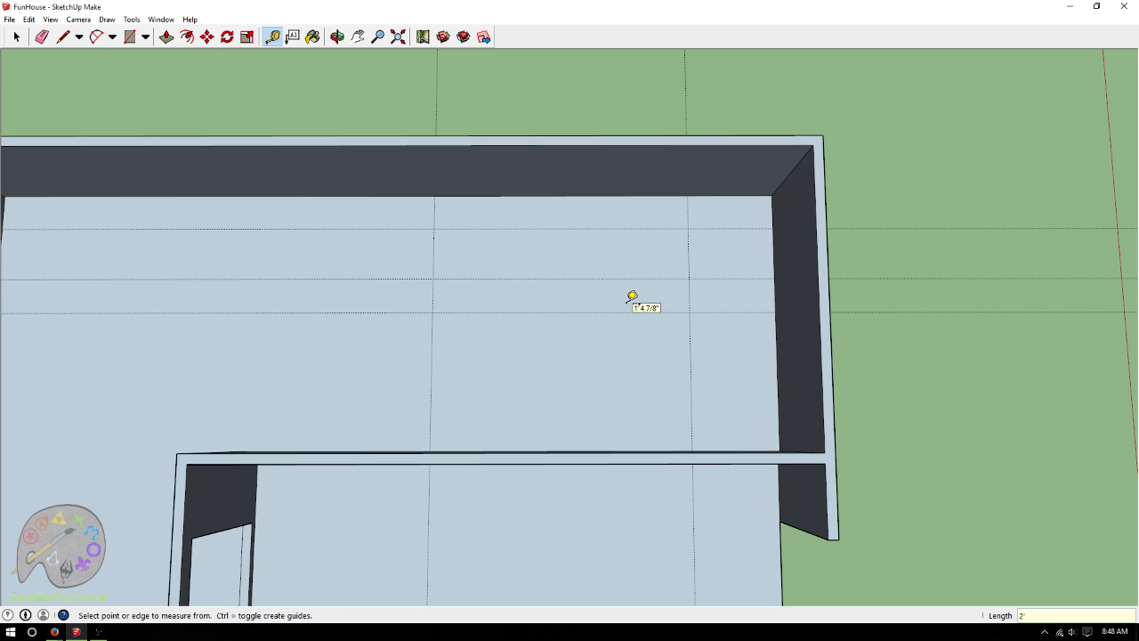
pyautogui.click(432, 257)
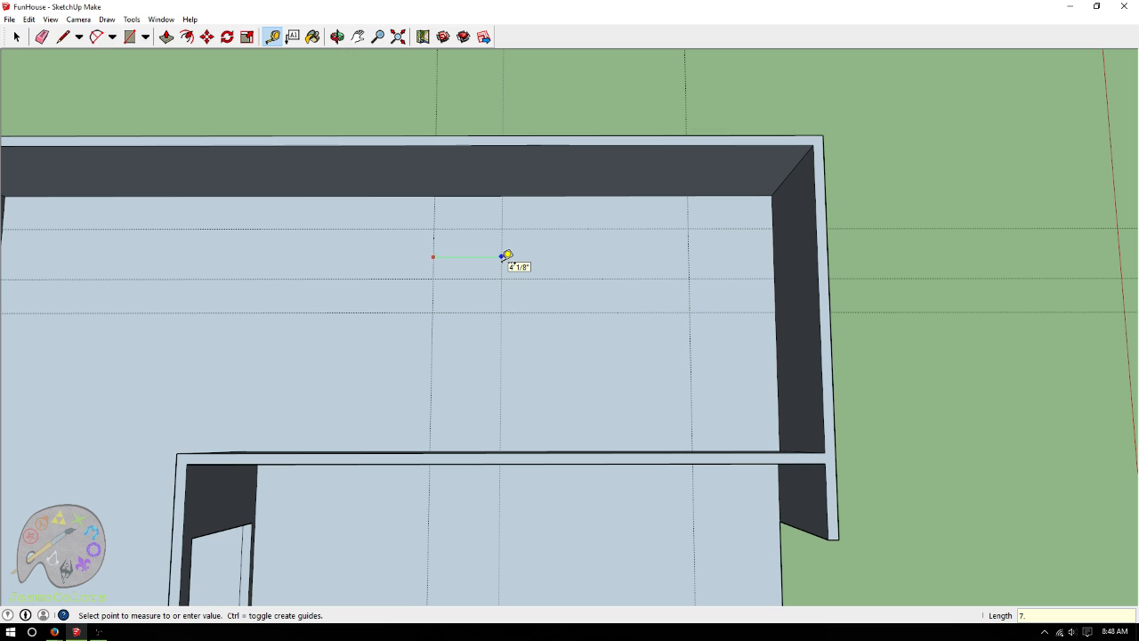
pyautogui.write("7.5'")
pyautogui.press('Return')
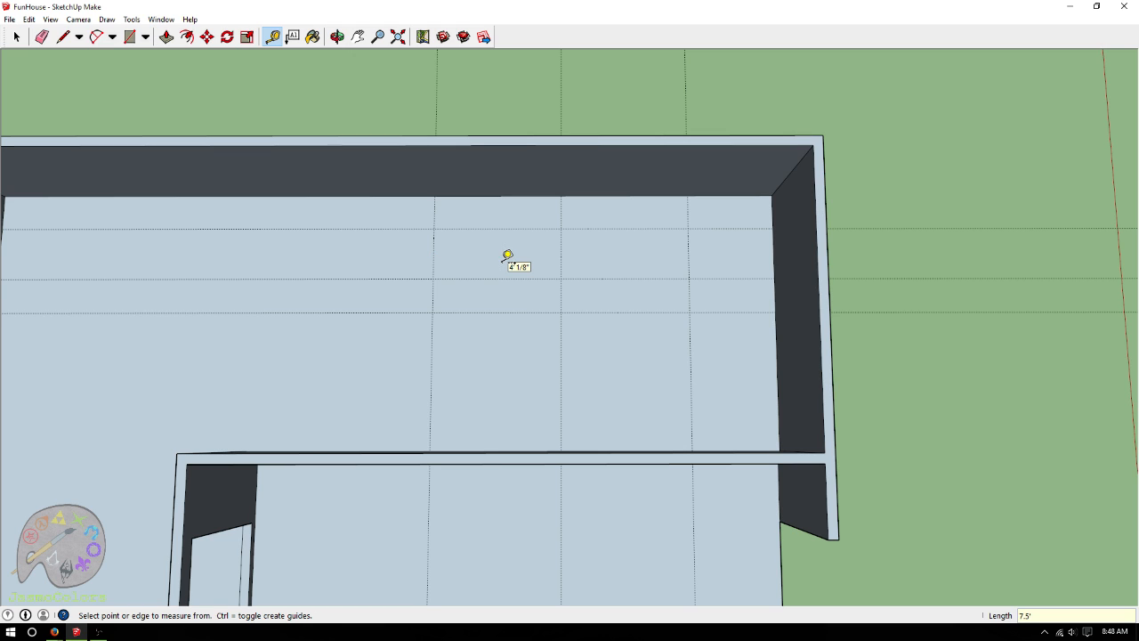
pyautogui.click(561, 301)
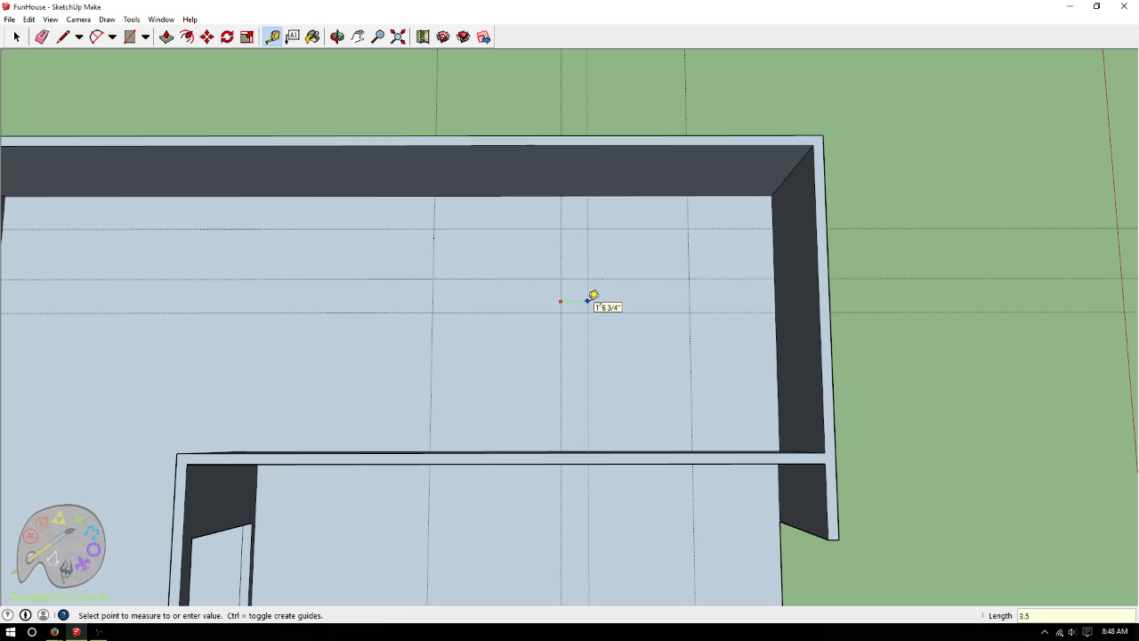
pyautogui.press('Return')
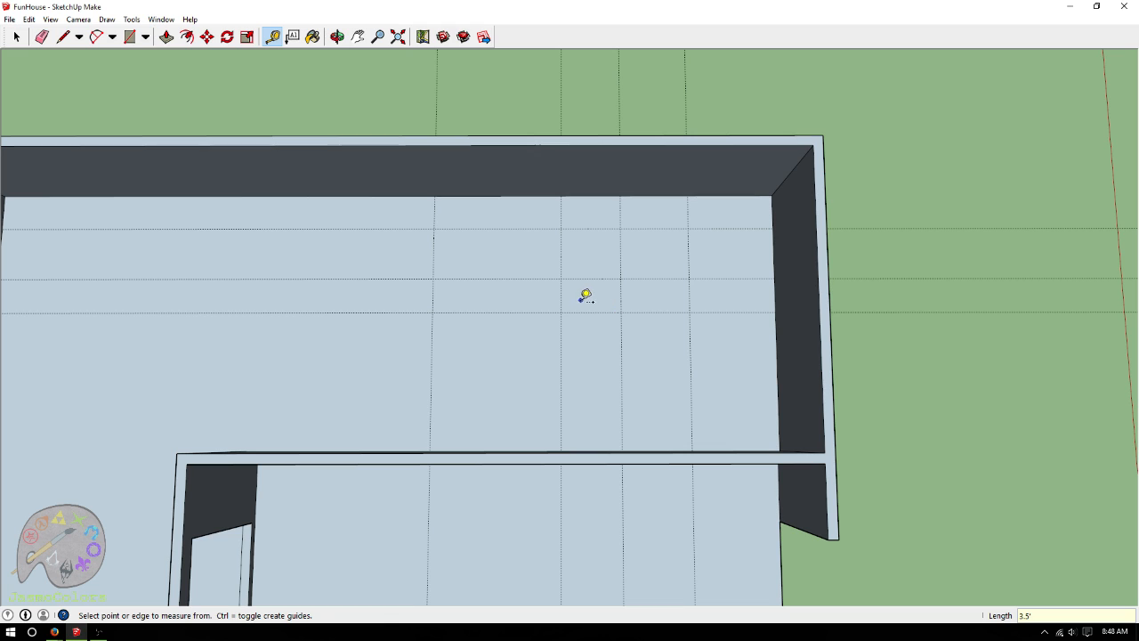
pyautogui.click(561, 295)
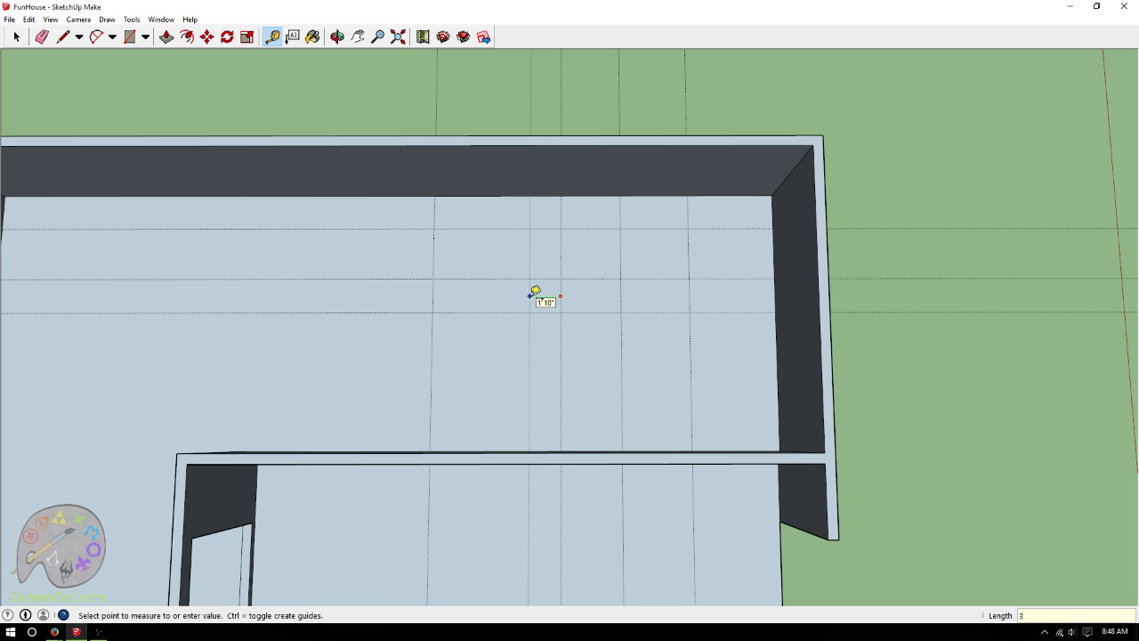
pyautogui.press('Return')
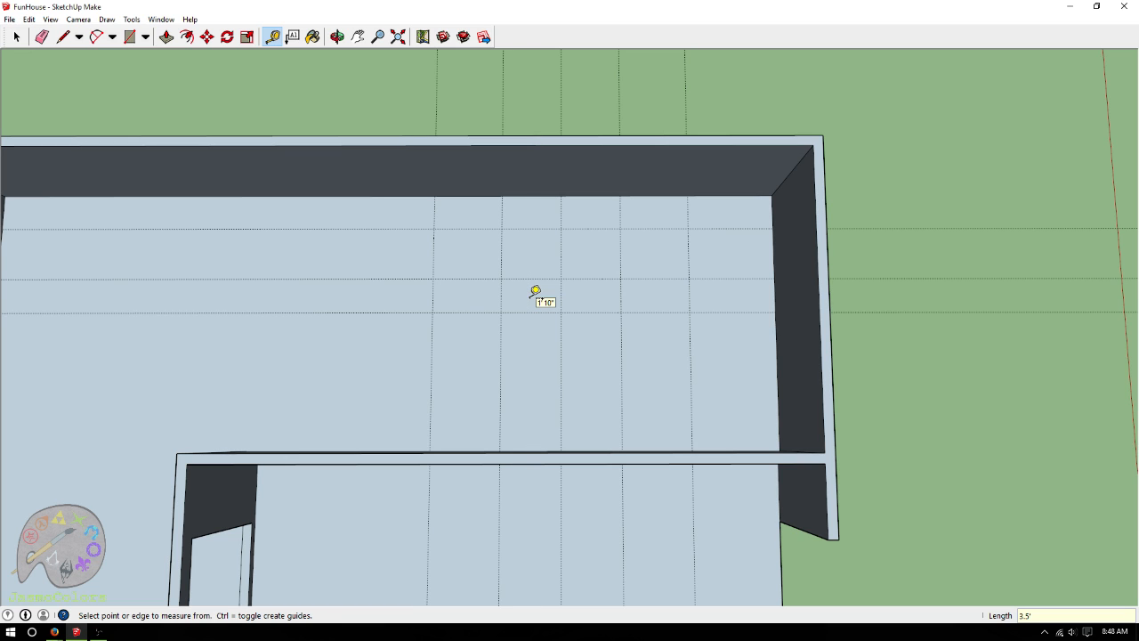
pyautogui.click(129, 36)
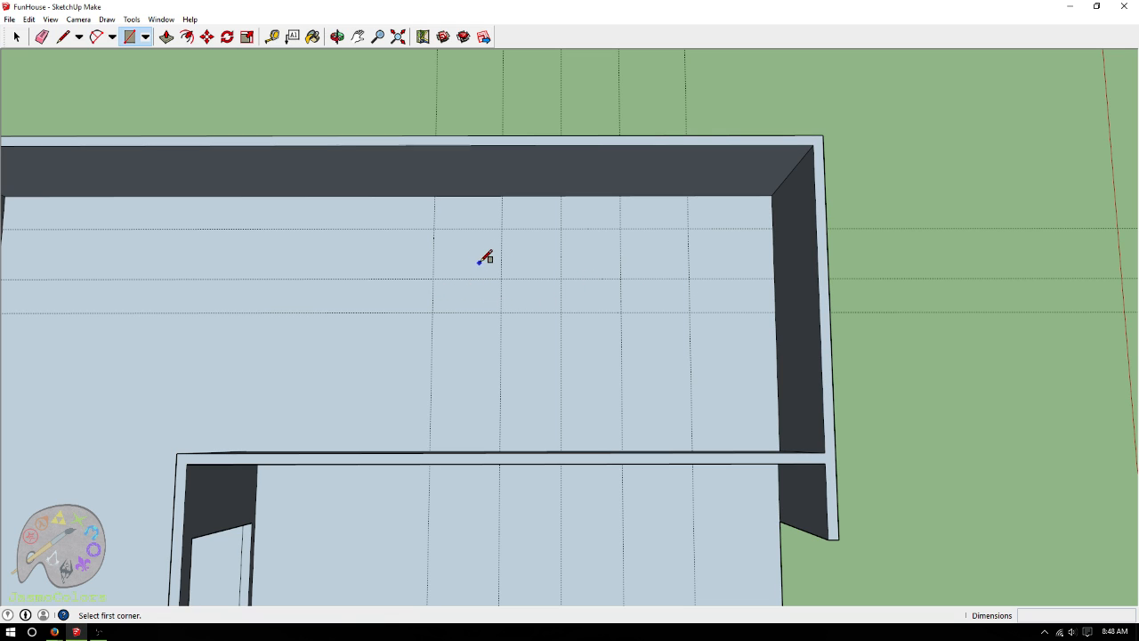
pyautogui.hotkey('ctrl', 'z')
pyautogui.hotkey('ctrl', 'z')
pyautogui.hotkey('ctrl', 'z')
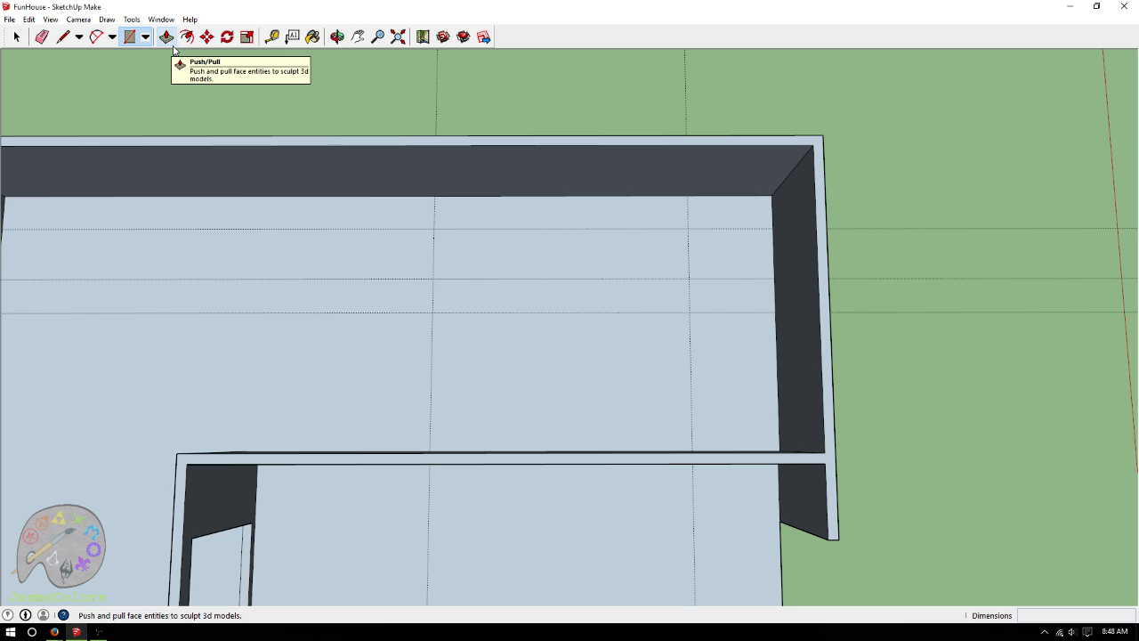
# Place a guide 2' inward from each of the two cross guides that are 15' apart
pyautogui.click(272, 37)
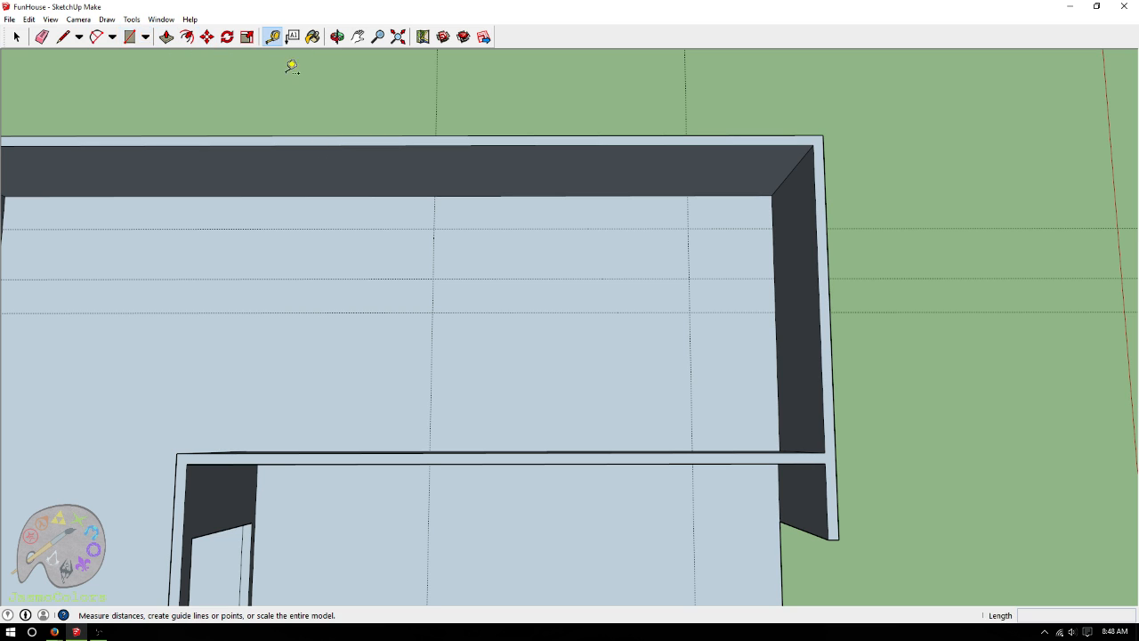
pyautogui.click(432, 290)
pyautogui.write('2')
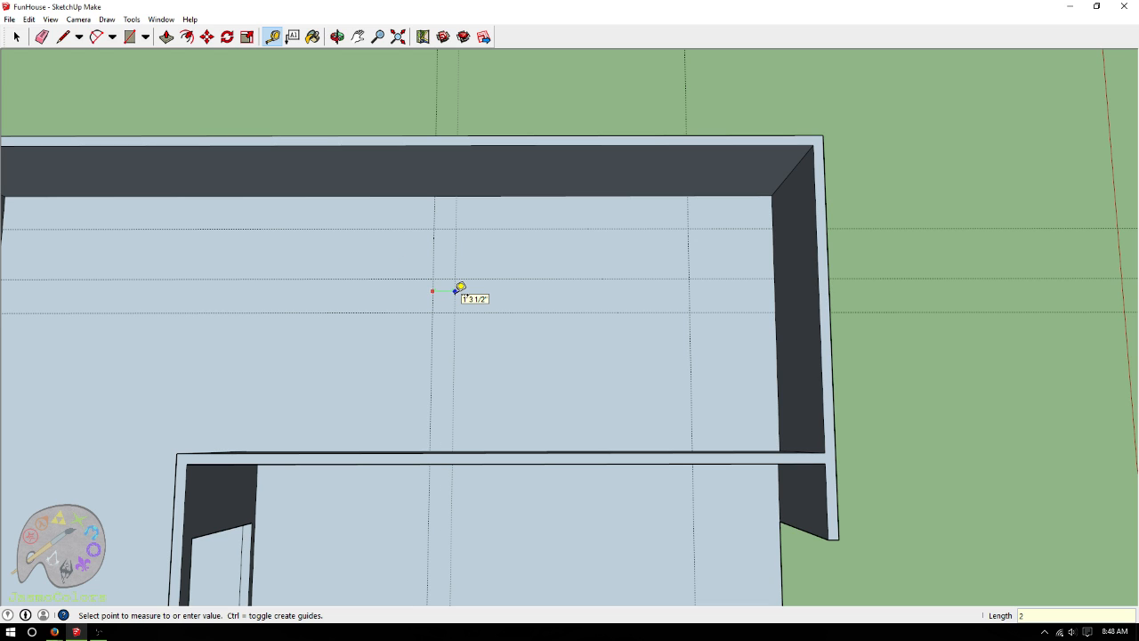
pyautogui.write("'")
pyautogui.press('Return')
pyautogui.click(688, 287)
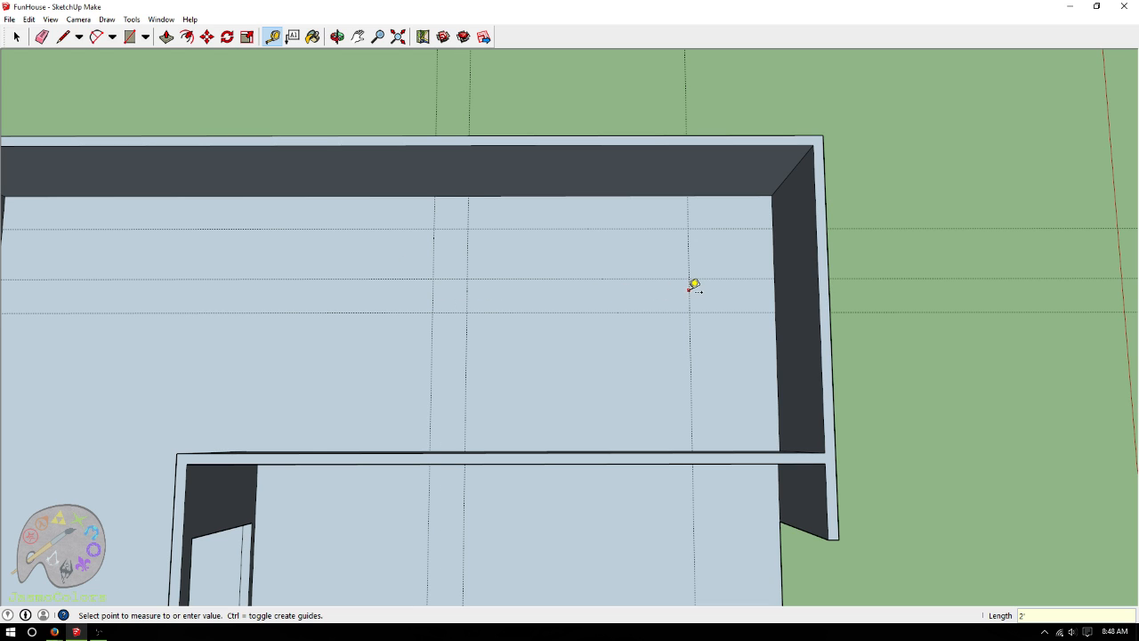
pyautogui.click(658, 289)
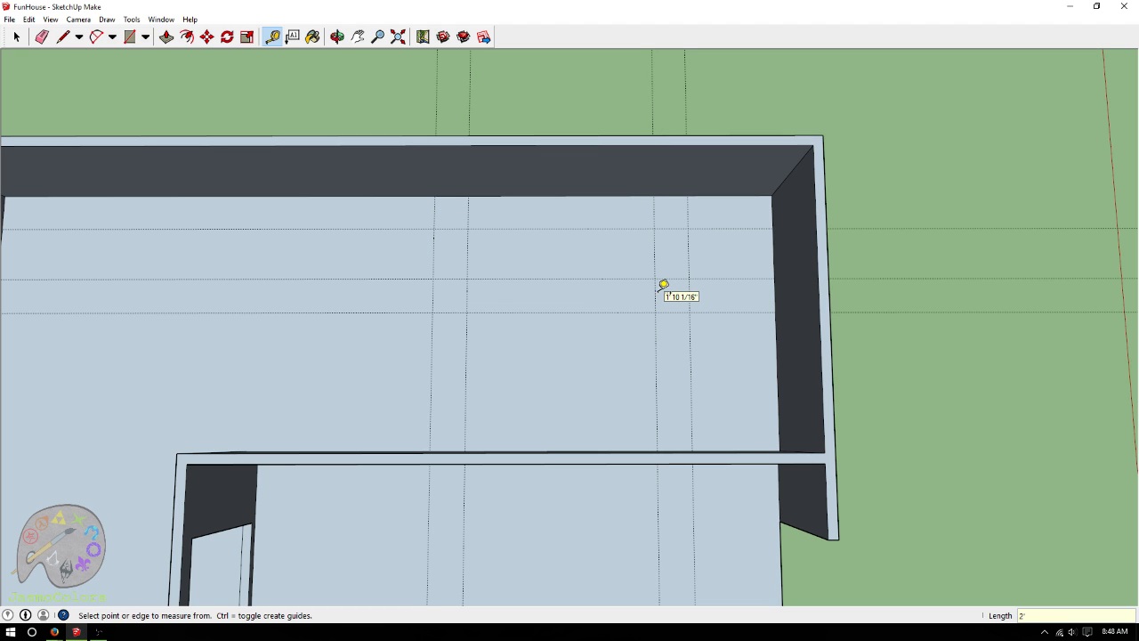
# Draw a 15' by 2' rectangle against the outer wall and a centred 11' by 2' rectangle 3' in front of it
pyautogui.click(131, 39)
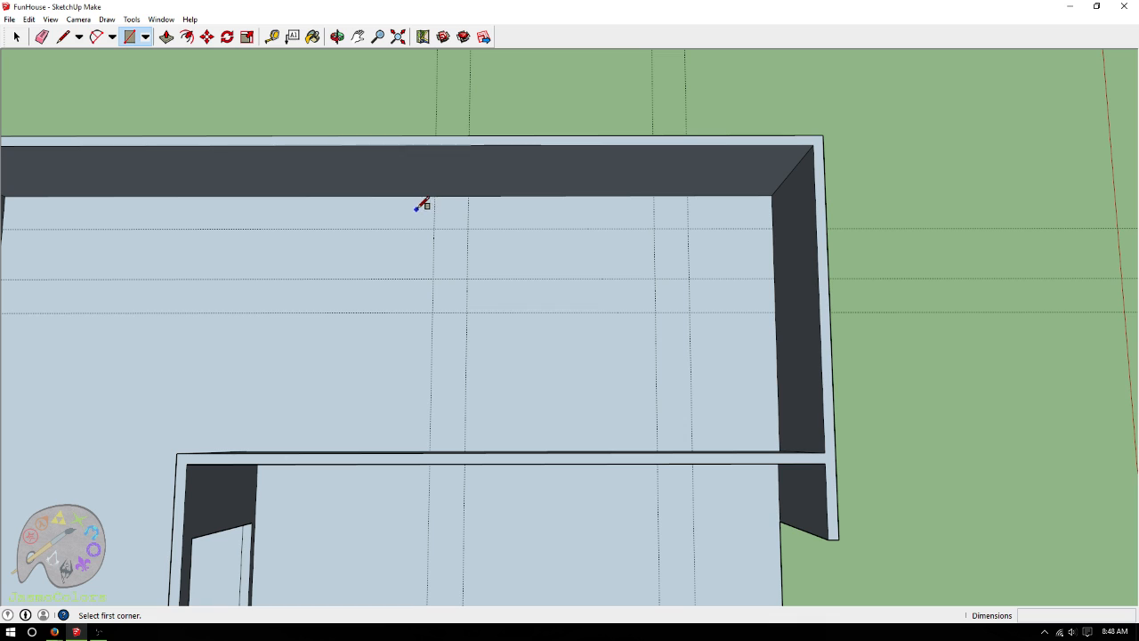
pyautogui.click(433, 196)
pyautogui.click(687, 228)
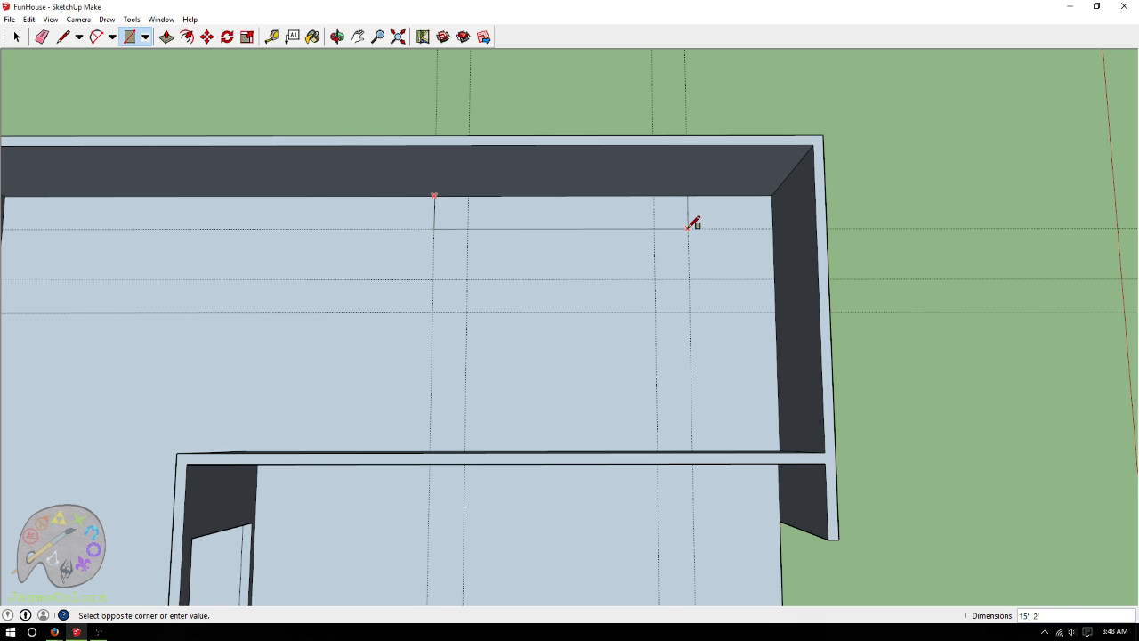
pyautogui.click(467, 278)
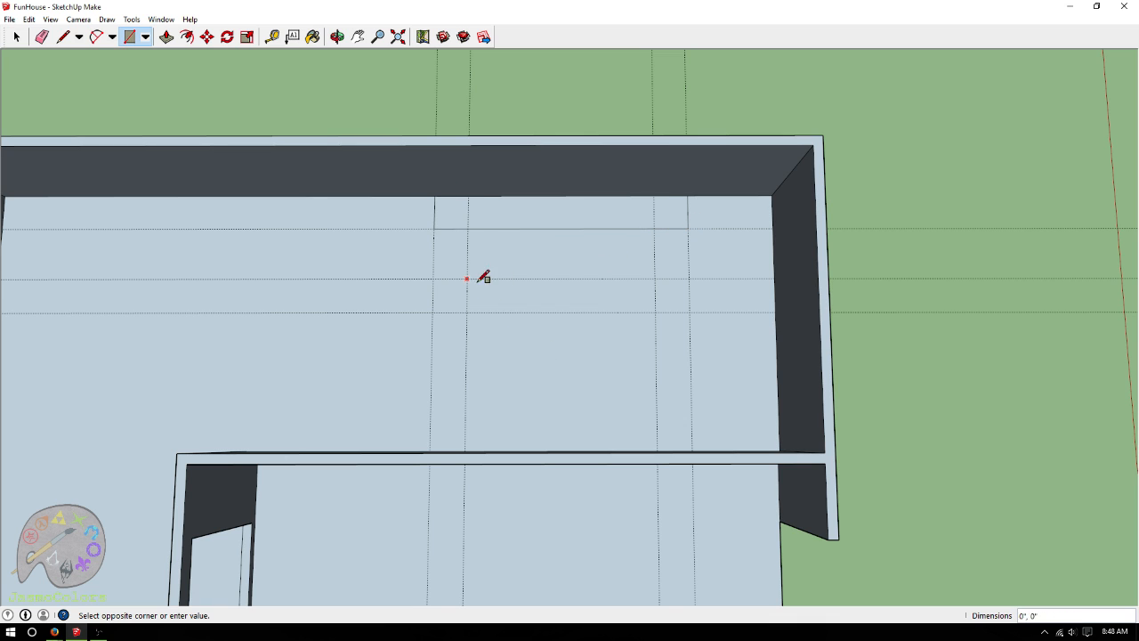
pyautogui.click(656, 311)
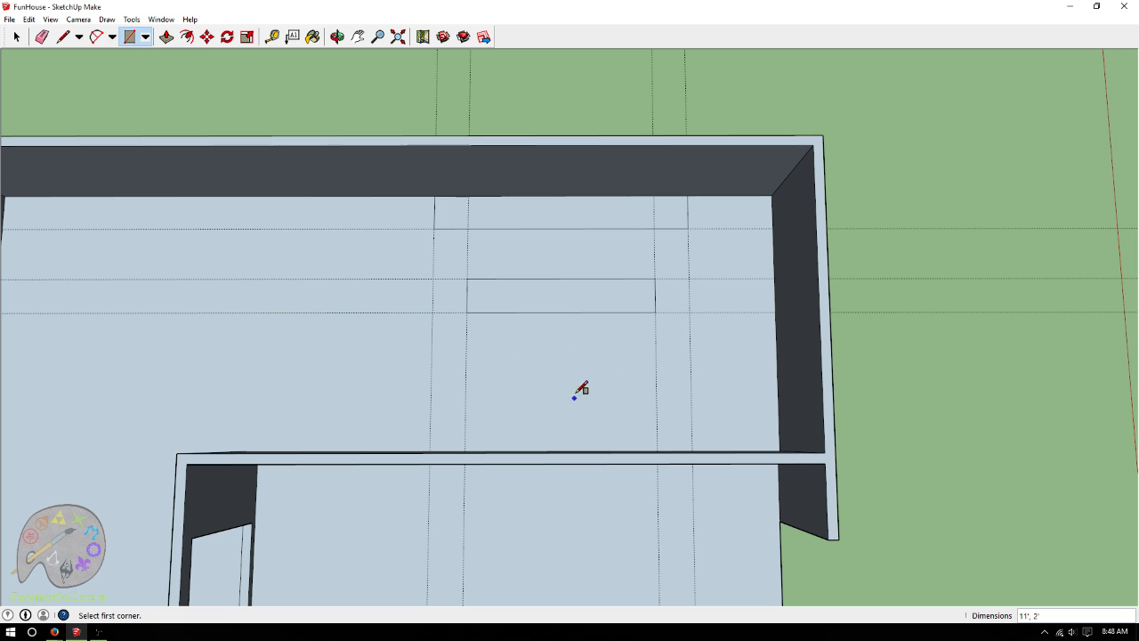
# Delete all the guides from the model
pyautogui.click(30, 20)
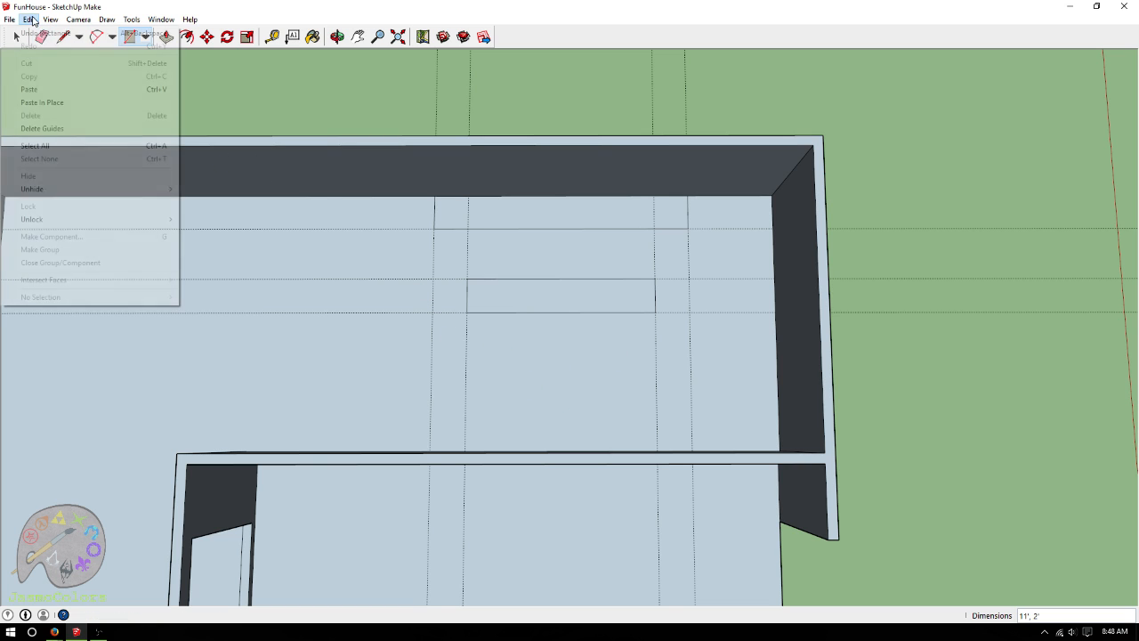
pyautogui.click(42, 128)
pyautogui.scroll(-4, 597, 99)
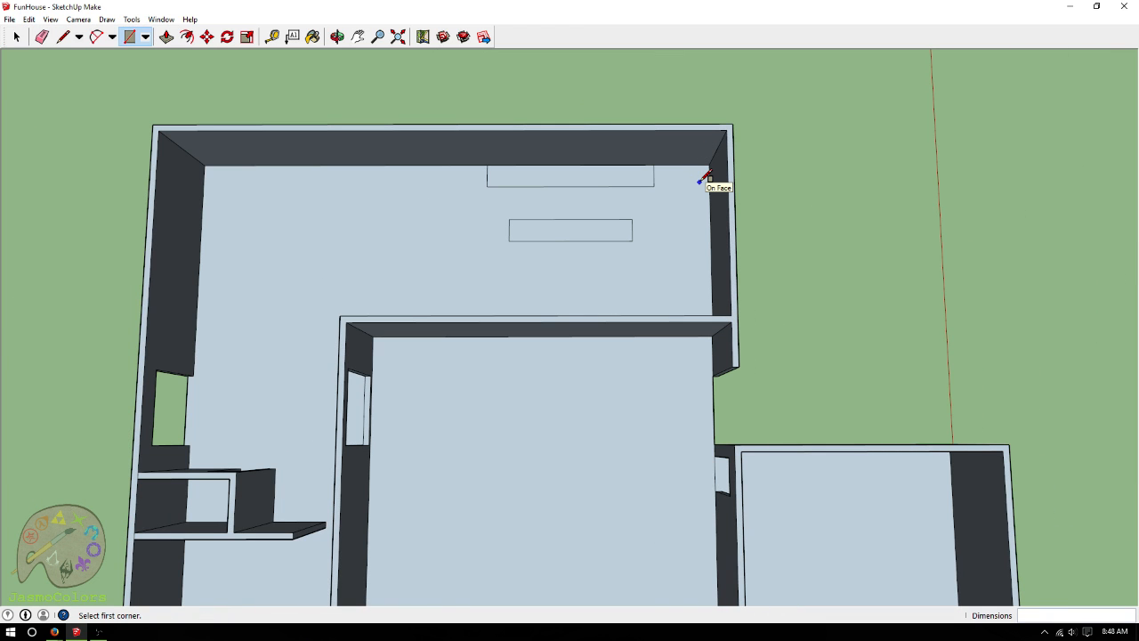
# Examine the whole floor plan from above, comparing the corridor with the two rectangles and the empty corridor on the opposite side
pyautogui.scroll(3, 712, 205)
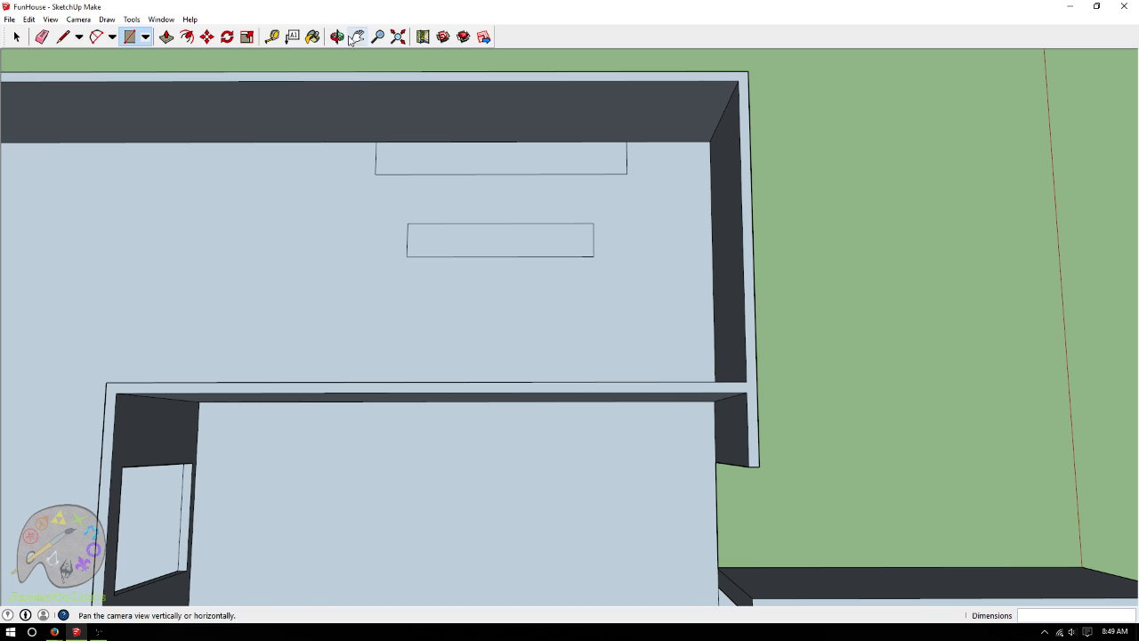
pyautogui.click(336, 37)
pyautogui.scroll(-4, 710, 122)
pyautogui.moveTo(738, 317); pyautogui.dragTo(355, 354)
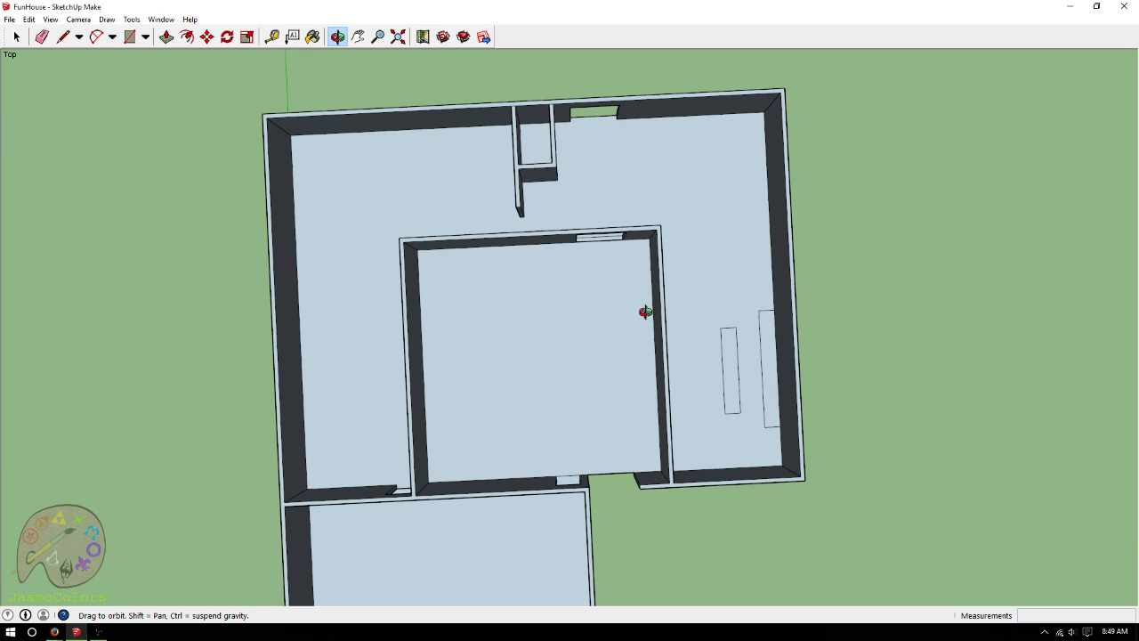
pyautogui.moveTo(626, 382); pyautogui.dragTo(610, 356)
pyautogui.scroll(-2, 843, 309)
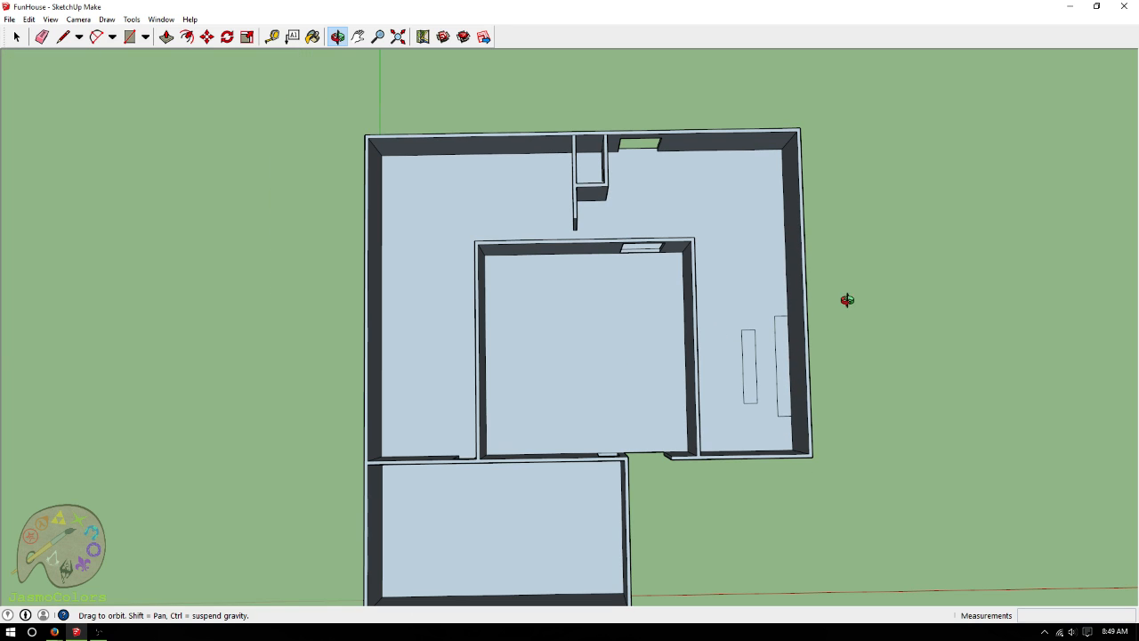
pyautogui.scroll(3, 507, 176)
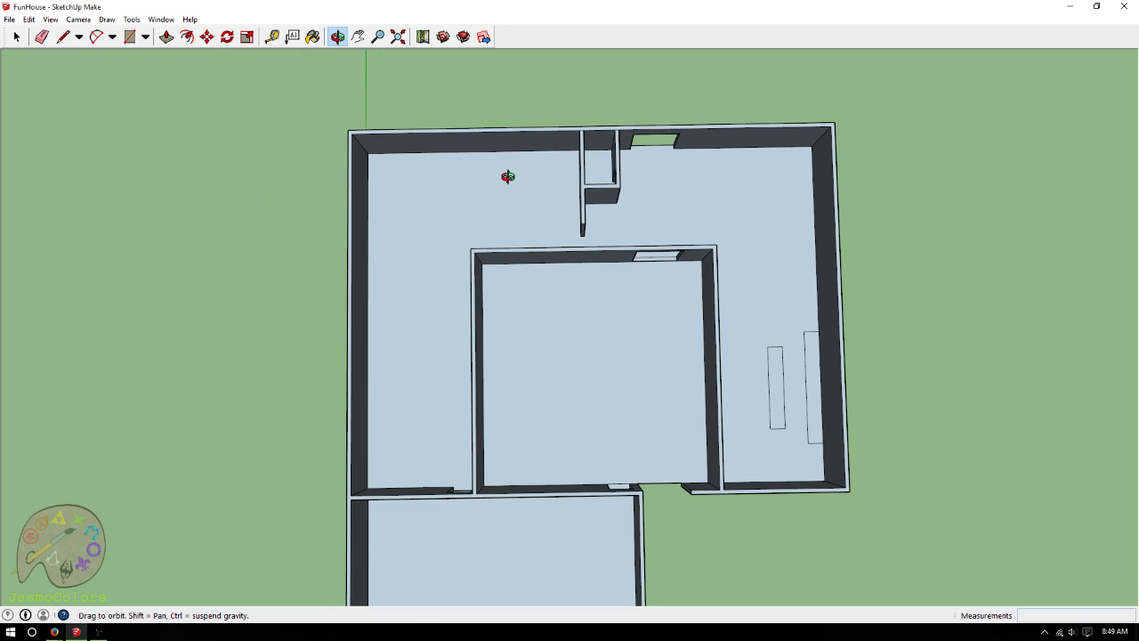
pyautogui.scroll(-1, 507, 177)
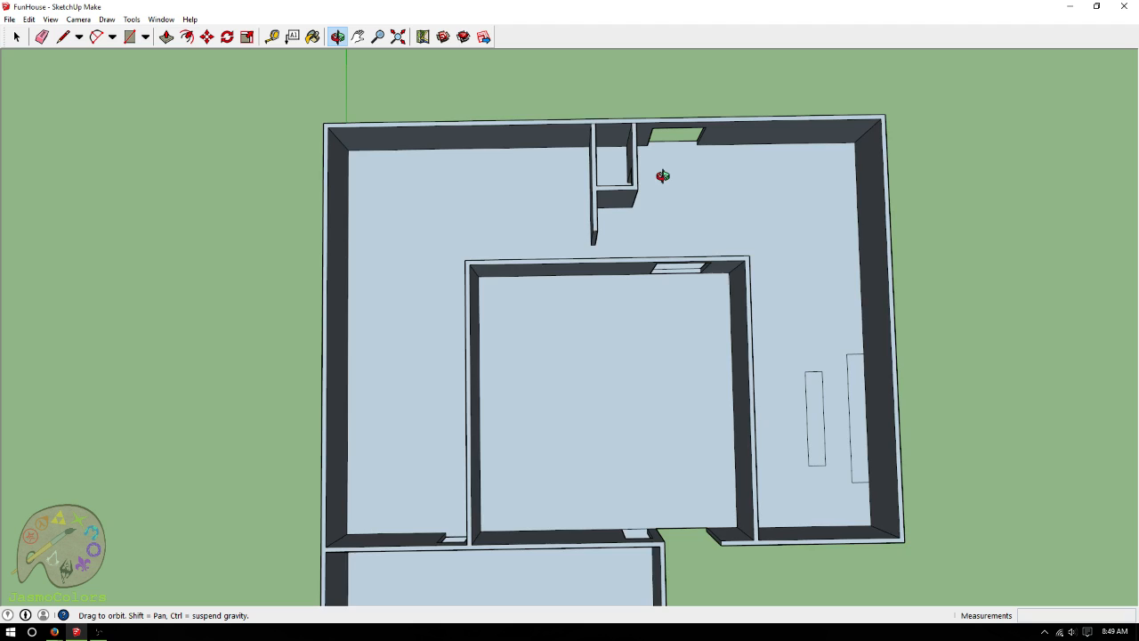
pyautogui.scroll(-3, 654, 178)
pyautogui.scroll(4, 463, 413)
pyautogui.scroll(3, 454, 408)
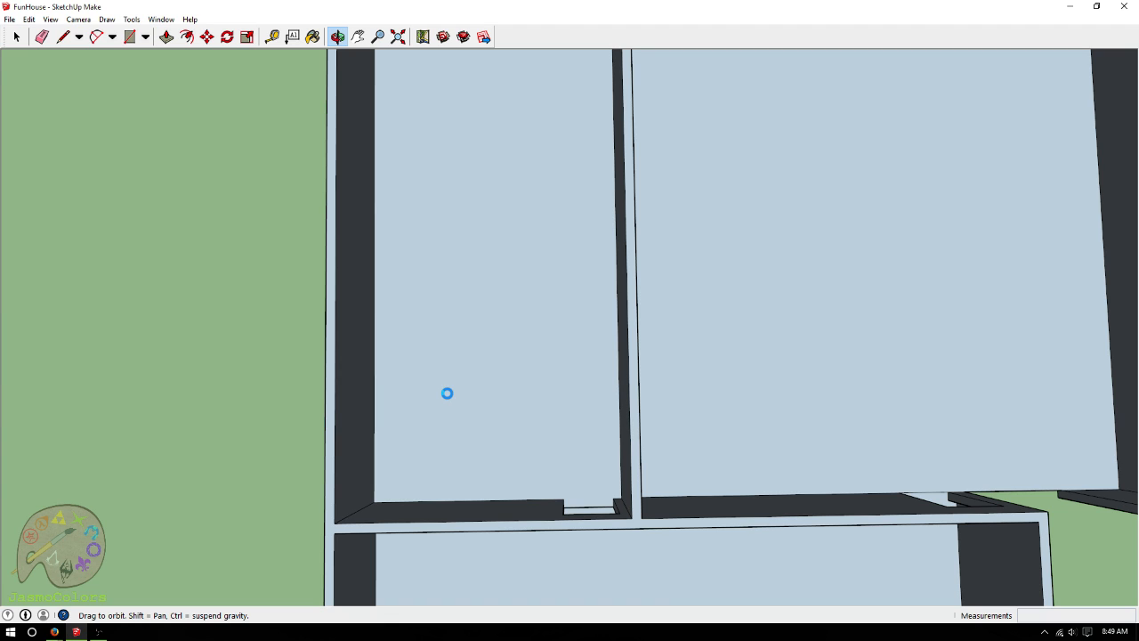
pyautogui.scroll(-5, 388, 464)
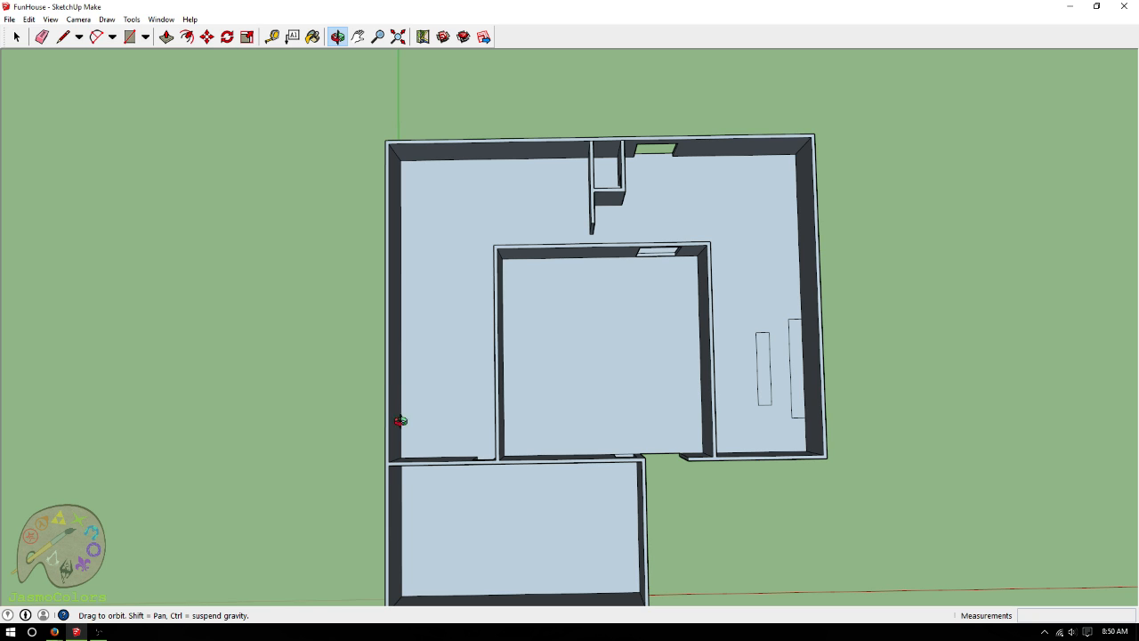
pyautogui.scroll(2, 494, 196)
pyautogui.scroll(1, 494, 196)
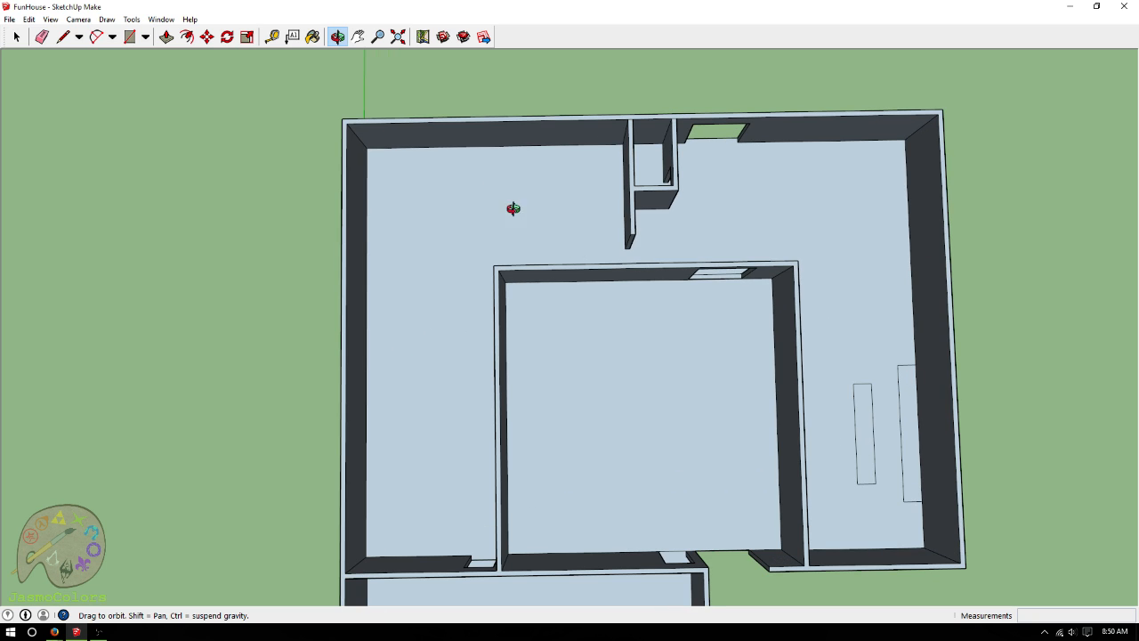
pyautogui.moveTo(623, 344); pyautogui.dragTo(624, 261)
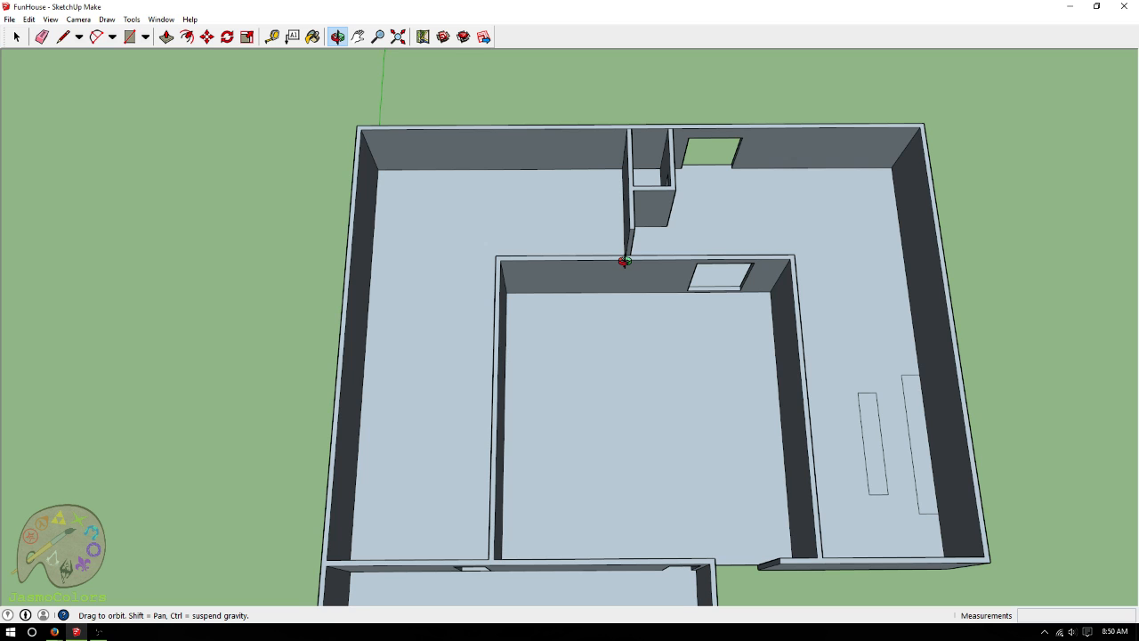
pyautogui.moveTo(625, 261); pyautogui.dragTo(620, 341)
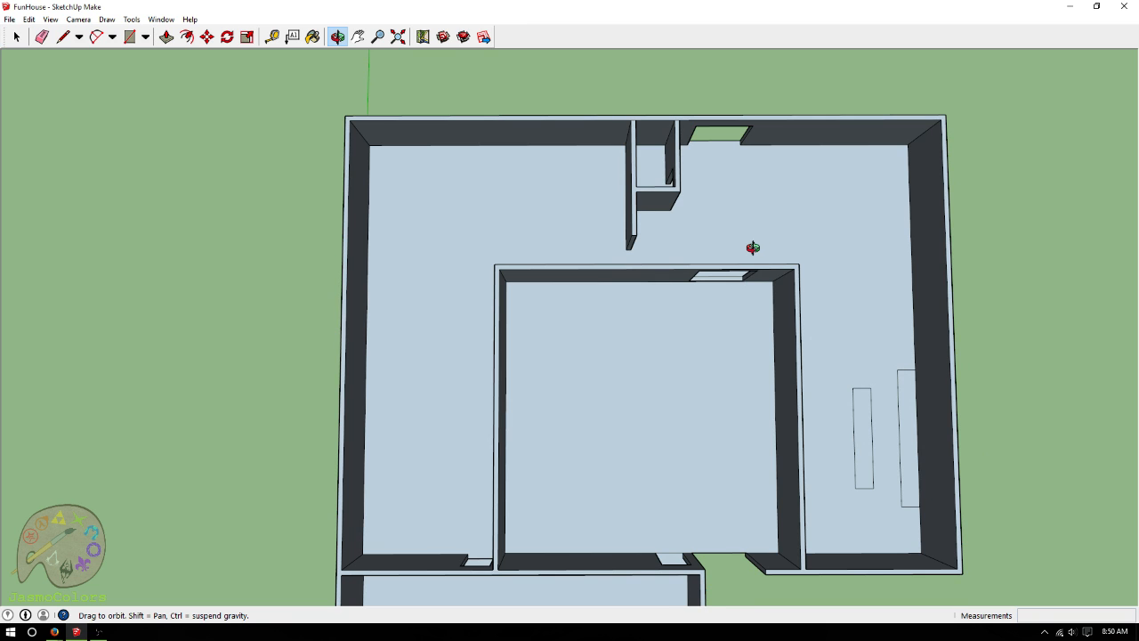
# Place a guide parallel to the empty corridor's long outer wall, aligned with the nearer side of the doorway in the end wall
pyautogui.scroll(-3, 718, 247)
pyautogui.scroll(10, 495, 431)
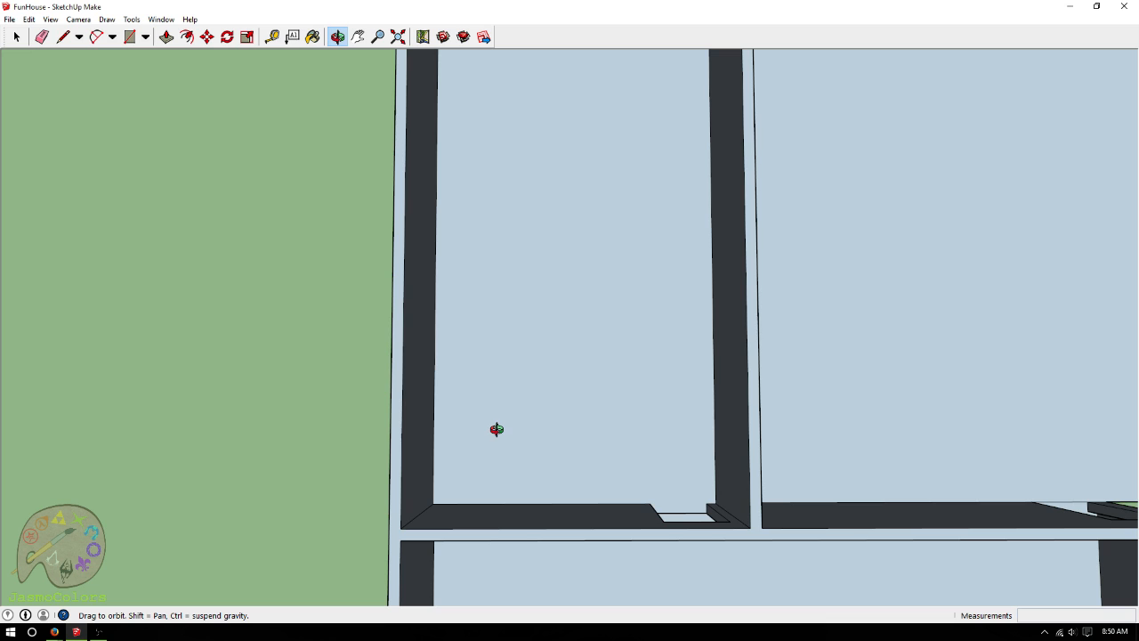
pyautogui.click(271, 37)
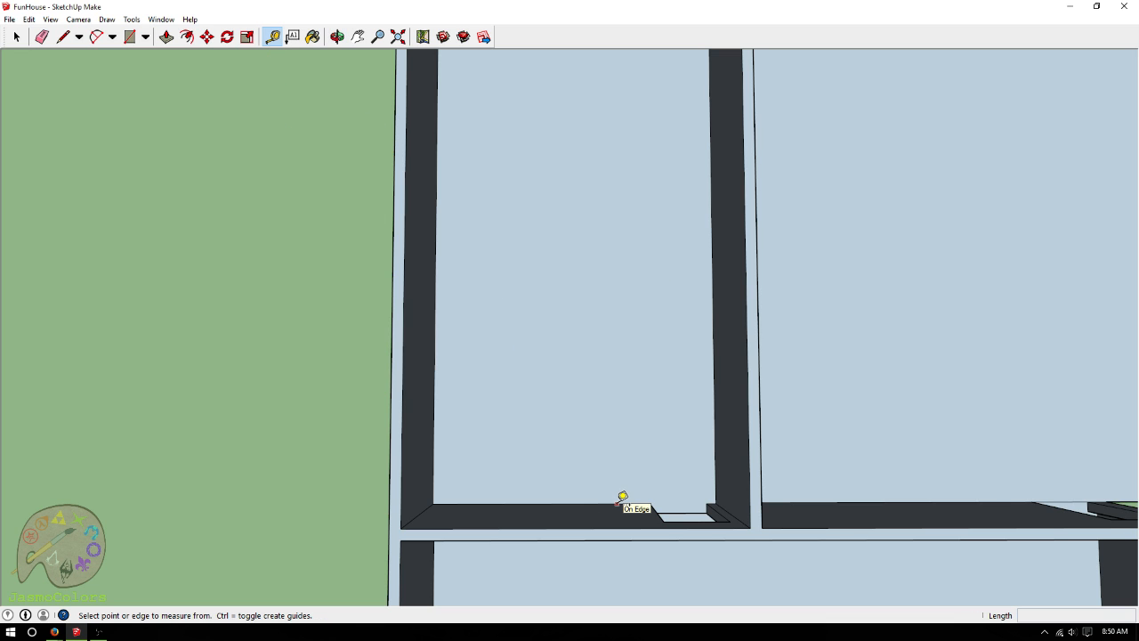
pyautogui.scroll(-2, 551, 501)
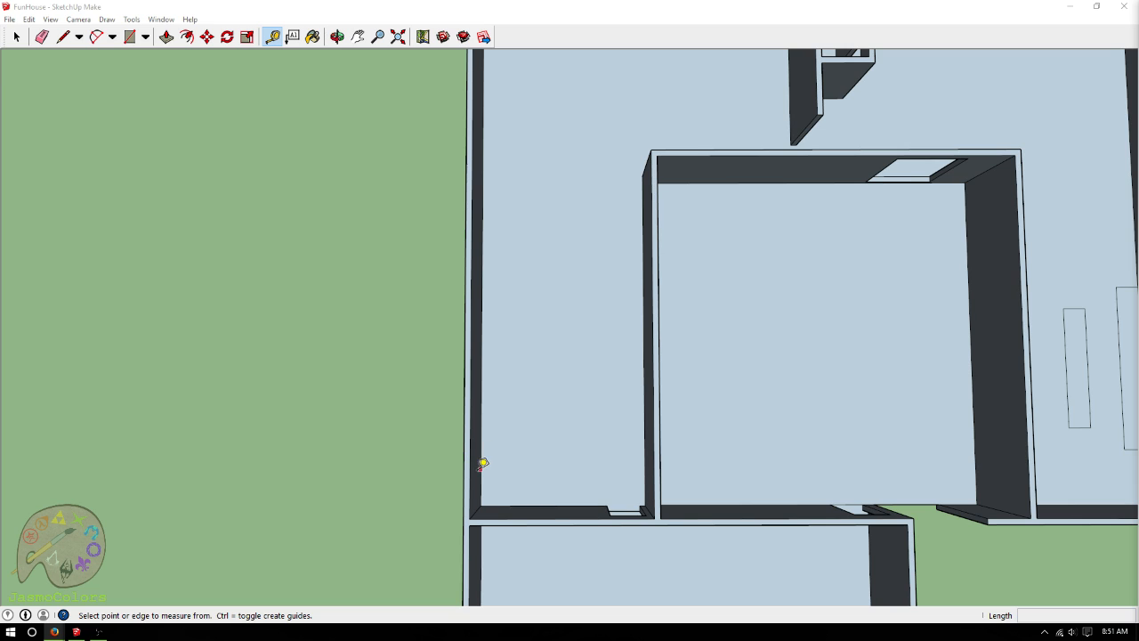
pyautogui.click(480, 467)
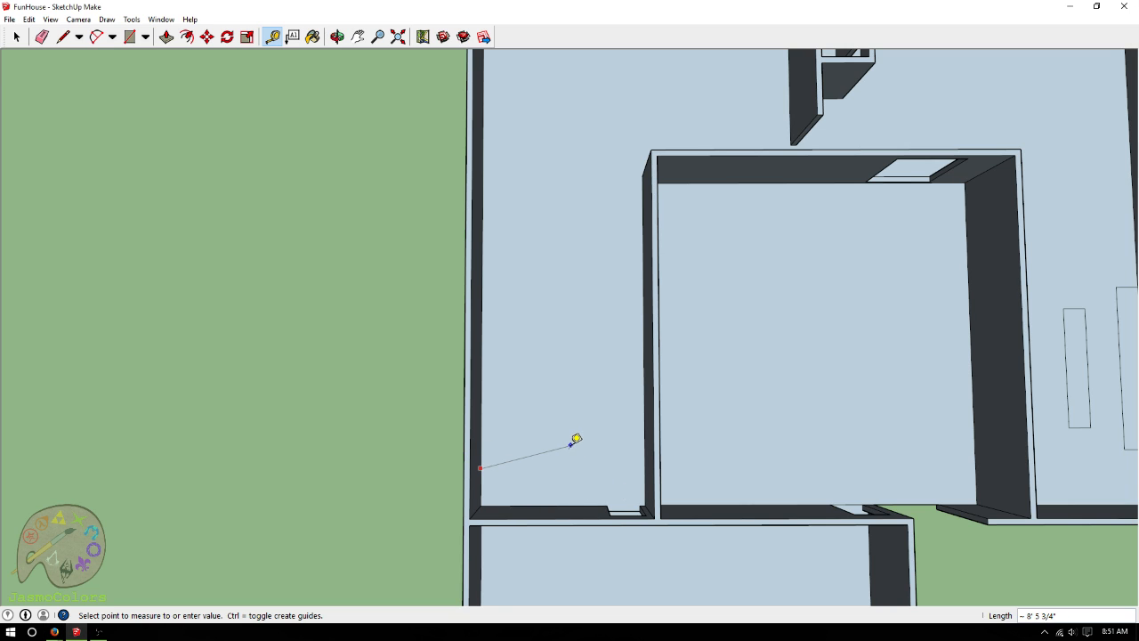
pyautogui.click(609, 503)
pyautogui.scroll(2, 611, 484)
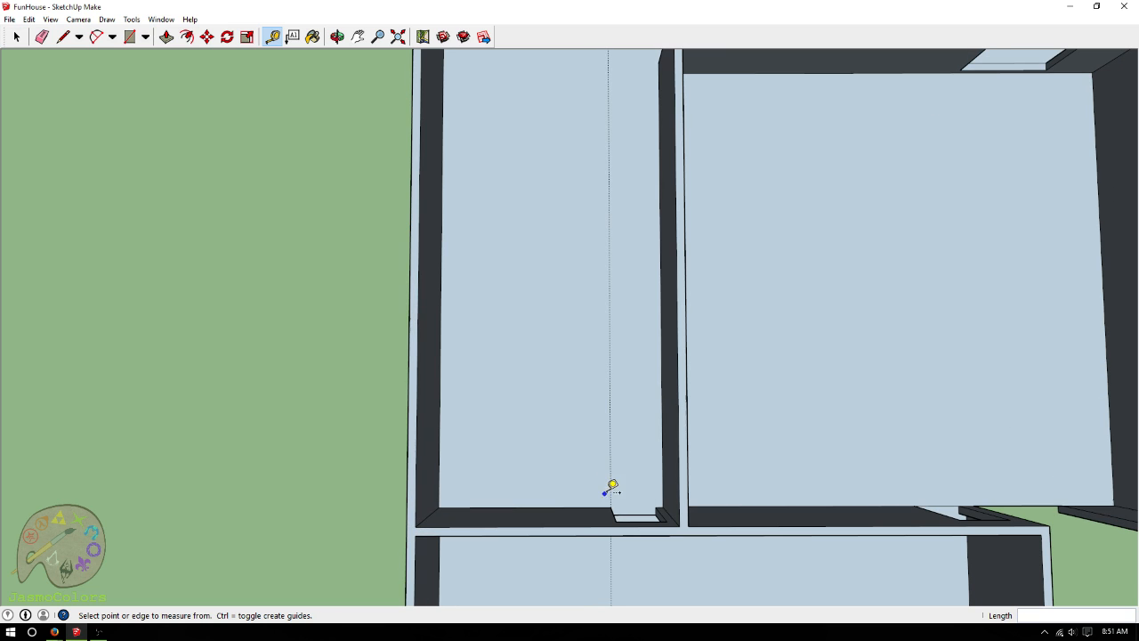
pyautogui.click(610, 466)
pyautogui.write("6'")
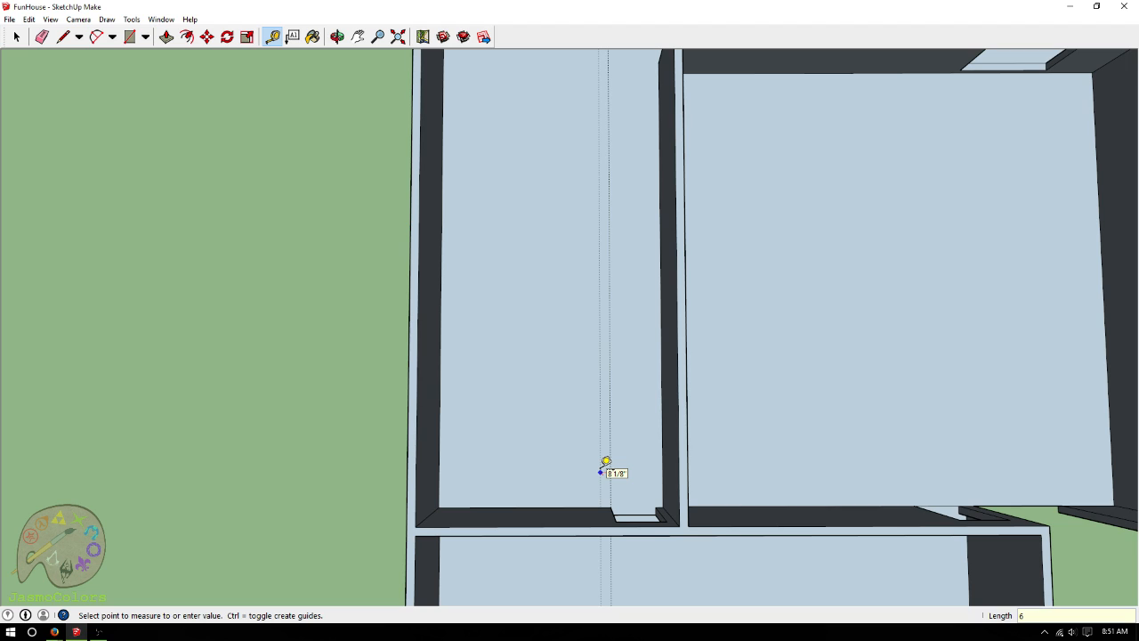
pyautogui.press('Return')
pyautogui.hotkey('ctrl', 'z')
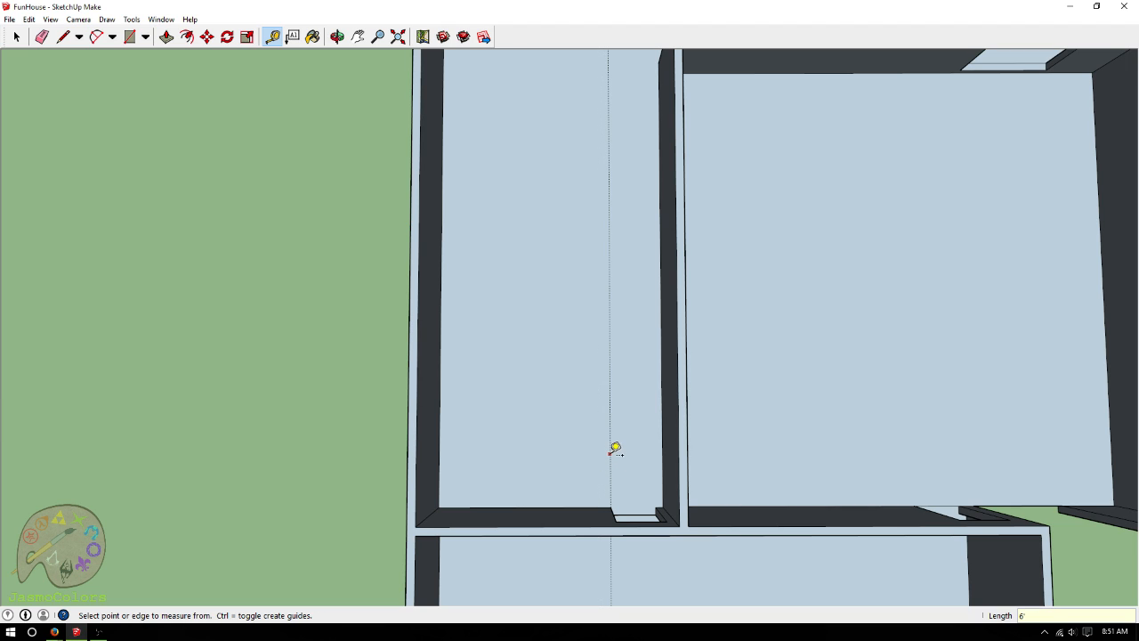
# Place a guide 6" from the doorway guide towards the outer wall, and measure from it to that wall
pyautogui.click(609, 450)
pyautogui.write('6"')
pyautogui.press('Return')
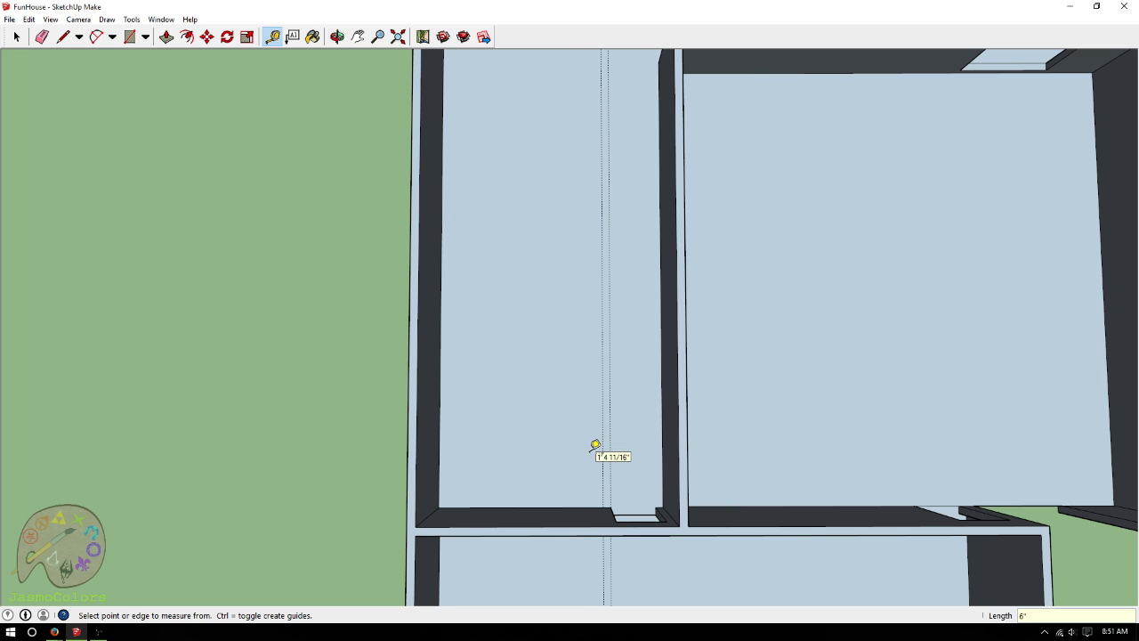
pyautogui.click(603, 435)
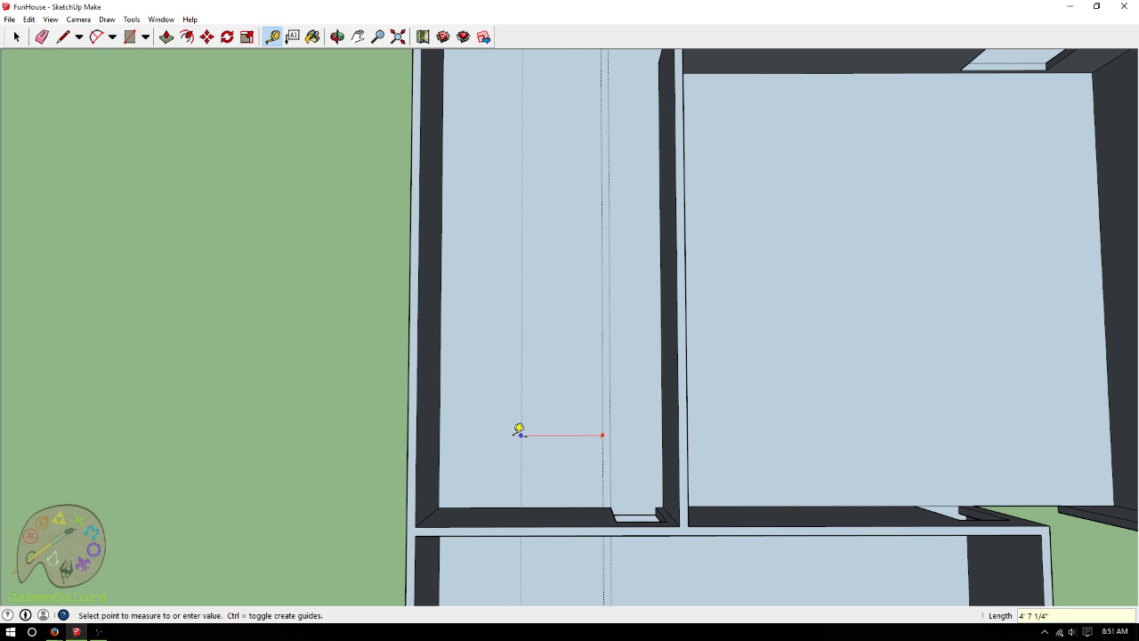
pyautogui.click(441, 434)
# Place a cross guide 3' in from the corridor's end wall beside the doorway
pyautogui.click(515, 507)
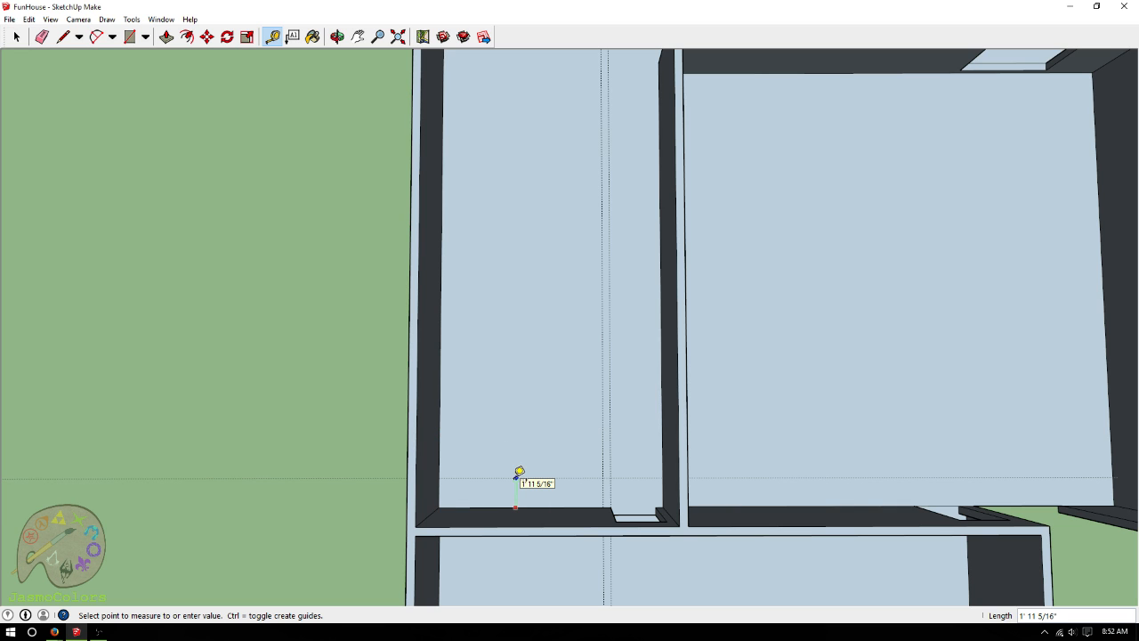
pyautogui.scroll(2, 519, 472)
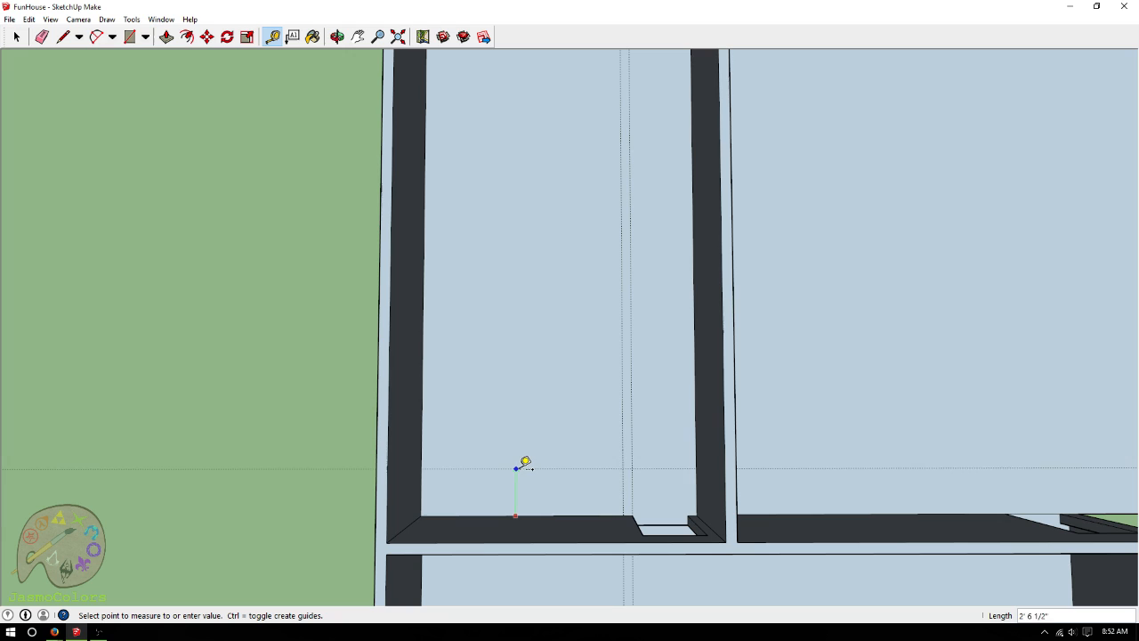
pyautogui.write('3')
pyautogui.press('Return')
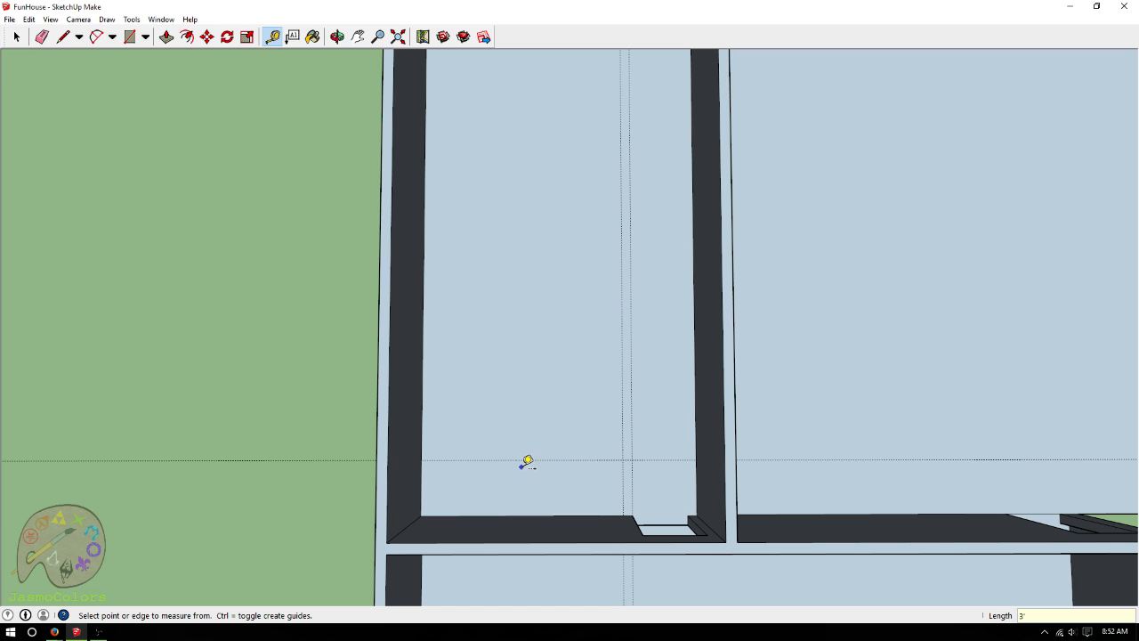
pyautogui.click(524, 459)
pyautogui.click(525, 447)
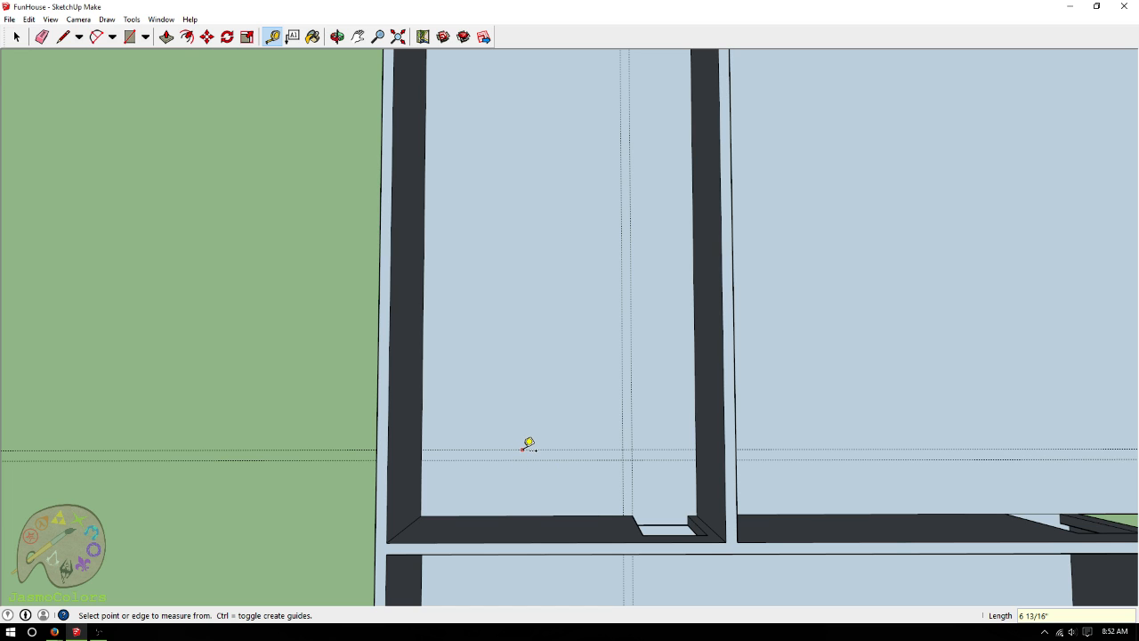
pyautogui.hotkey('ctrl', 'z')
# Place a second cross guide 6" beyond the one that is 3' from the end wall
pyautogui.click(520, 458)
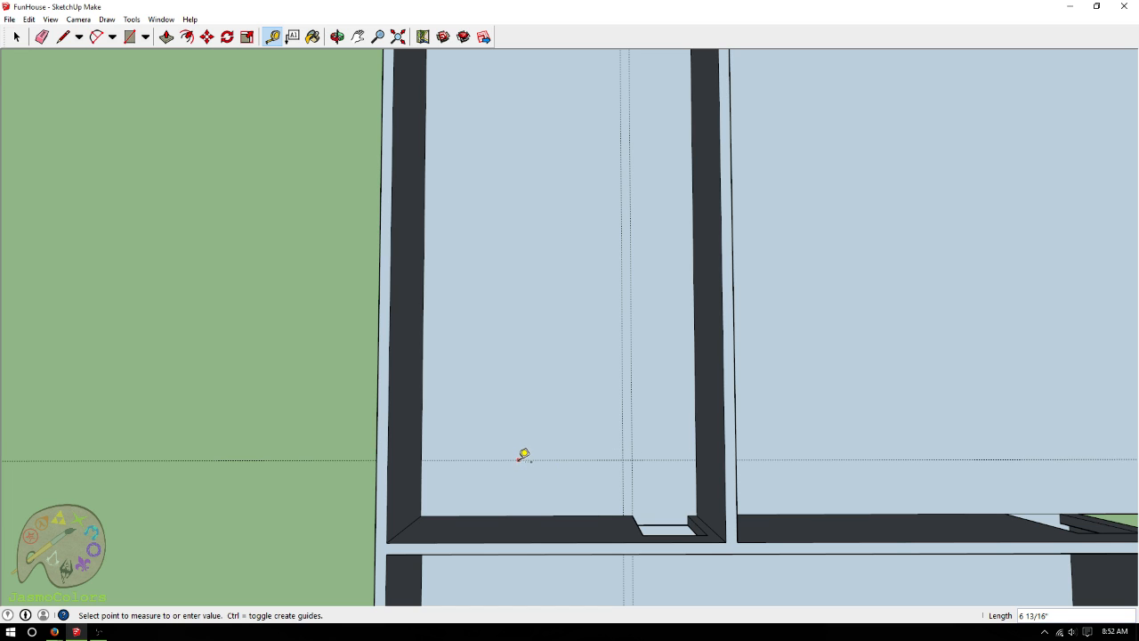
pyautogui.write('6')
pyautogui.press('Return')
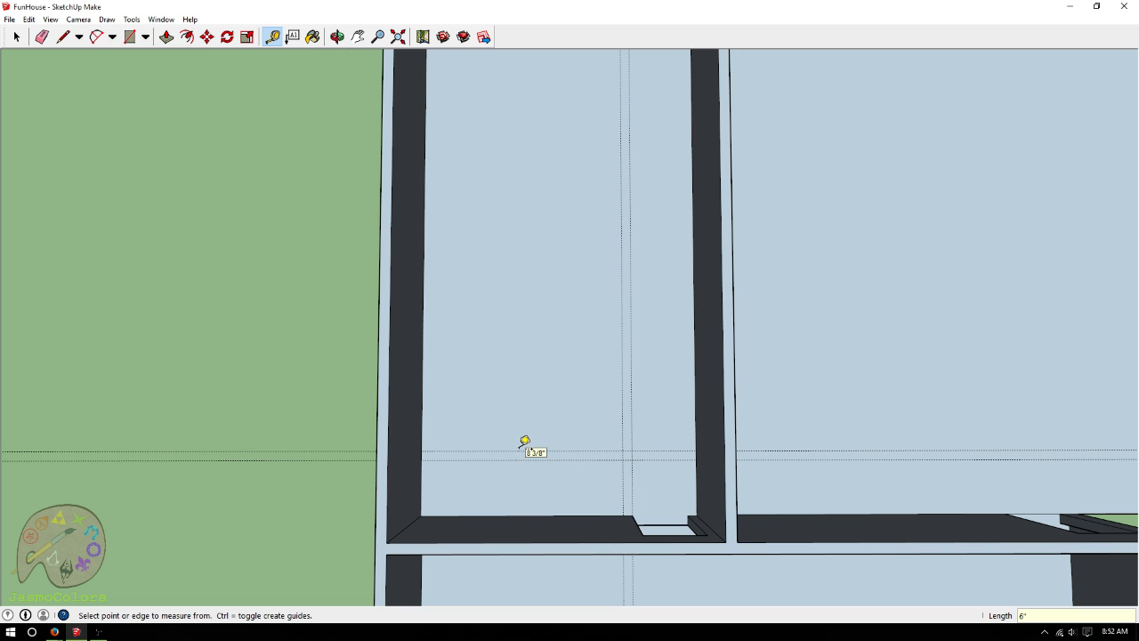
pyautogui.scroll(4, 522, 515)
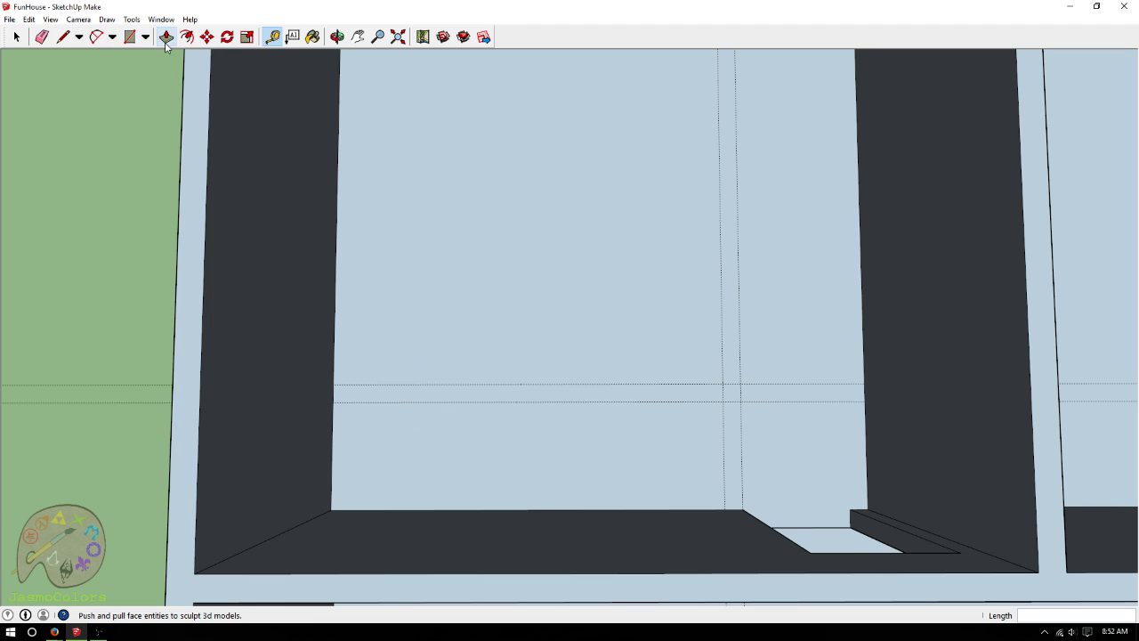
pyautogui.click(68, 39)
pyautogui.click(333, 385)
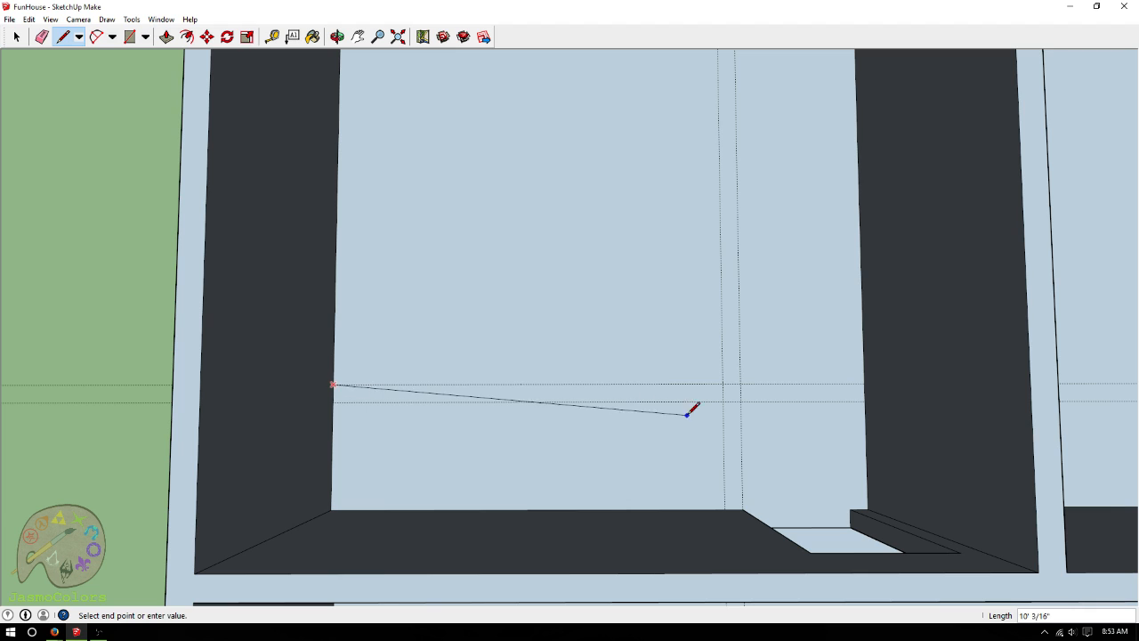
pyautogui.rightClick(721, 384)
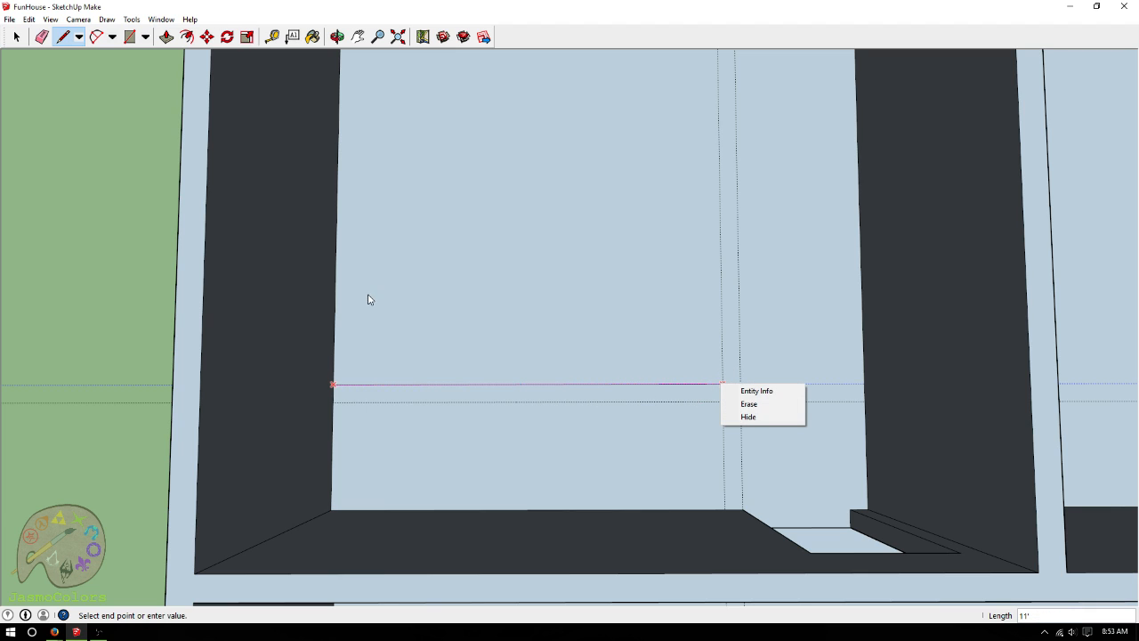
pyautogui.press('Escape')
pyautogui.press('Escape')
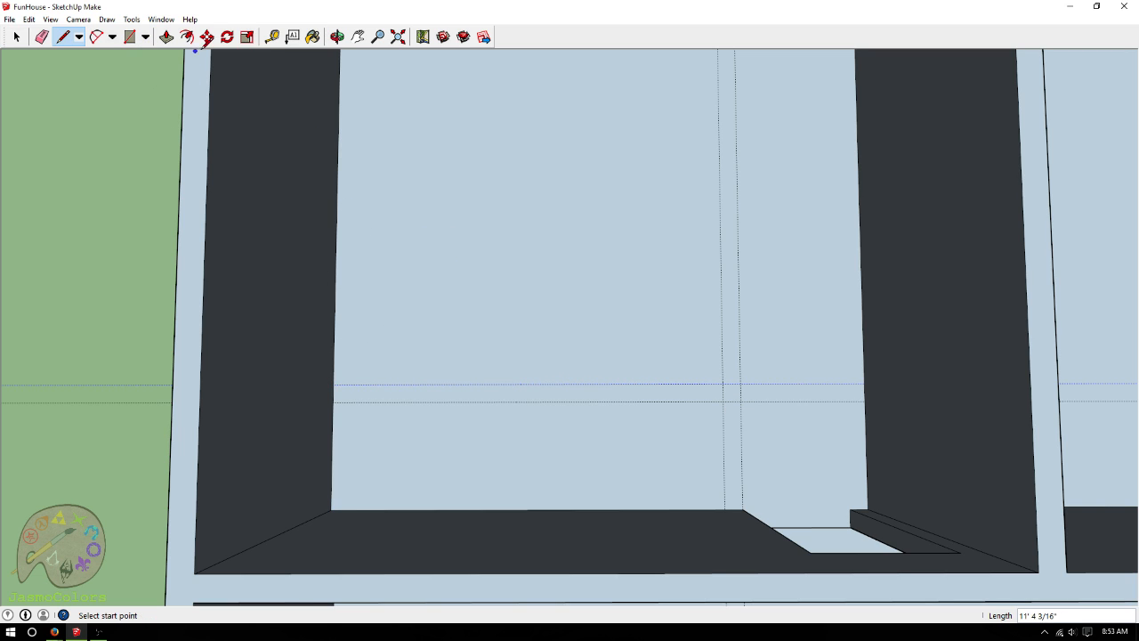
# Place a third lengthwise guide 6" from the existing pair, on the side towards the outer wall
pyautogui.click(271, 37)
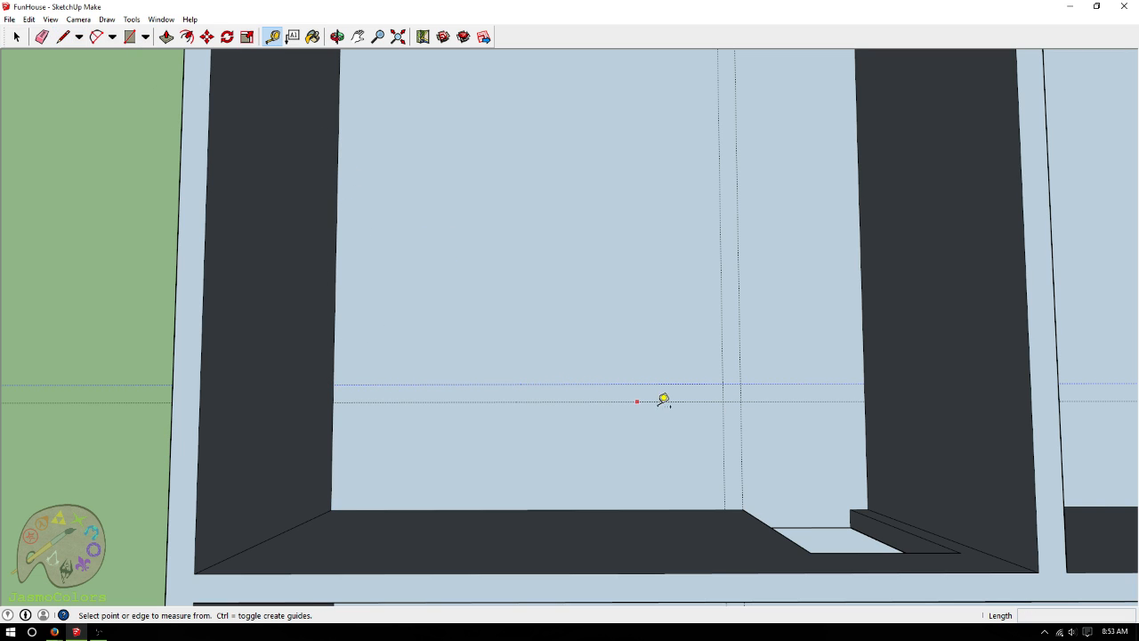
pyautogui.click(722, 430)
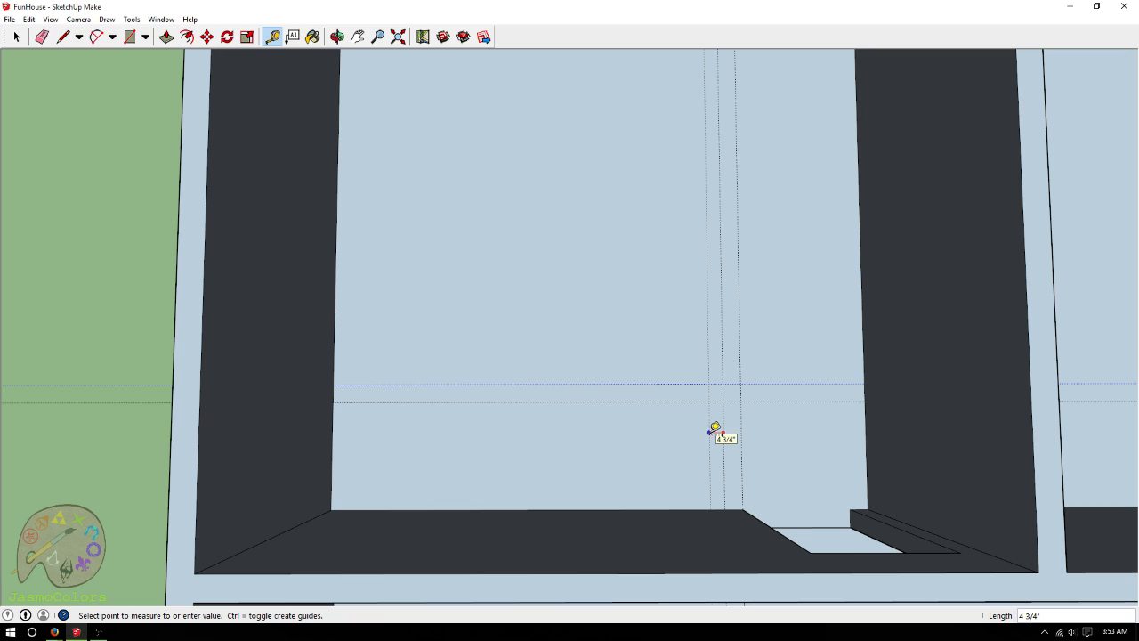
pyautogui.write('6')
pyautogui.press('Return')
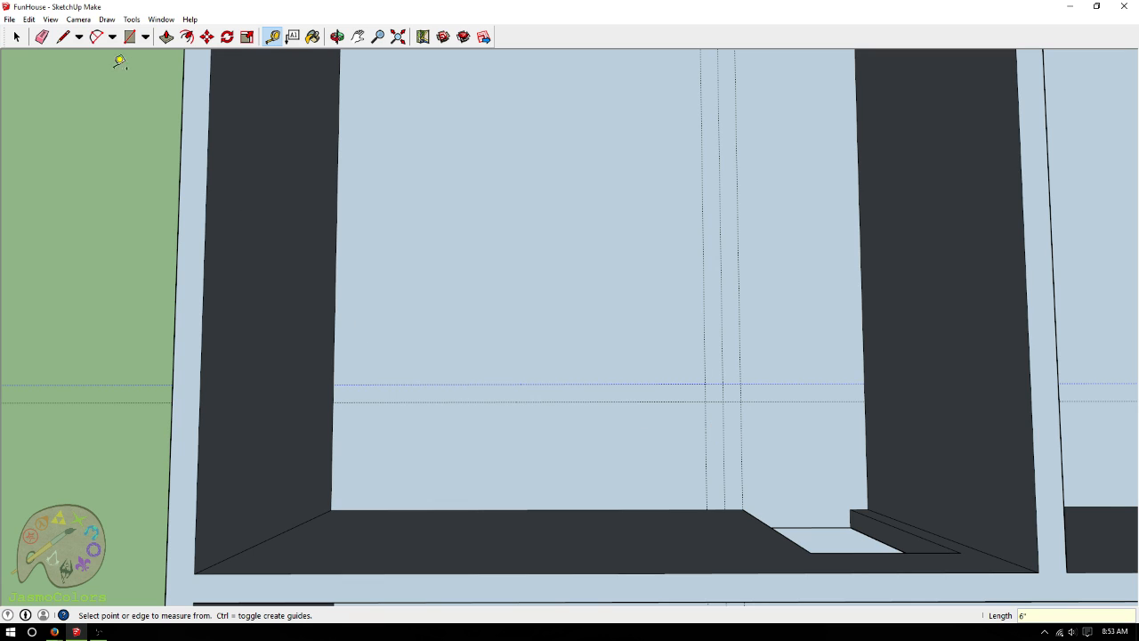
# Outline an L-shaped 6" partition with two parallel line runs along the guides, from the outer wall to the end wall, and delete all guides
pyautogui.click(62, 36)
pyautogui.click(332, 384)
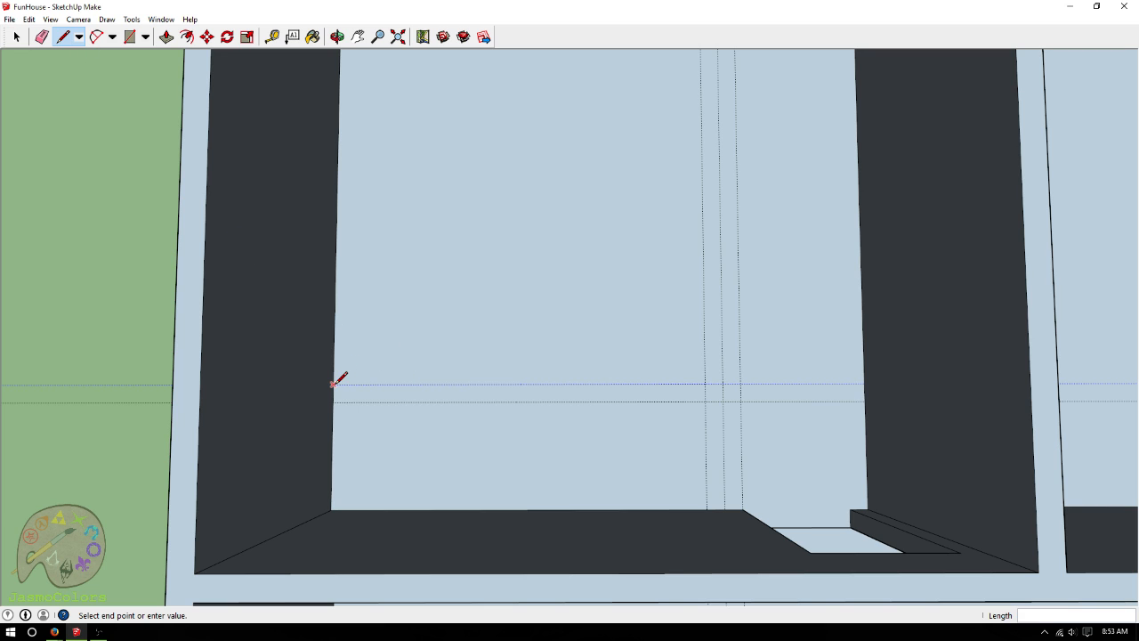
pyautogui.click(723, 384)
pyautogui.click(723, 508)
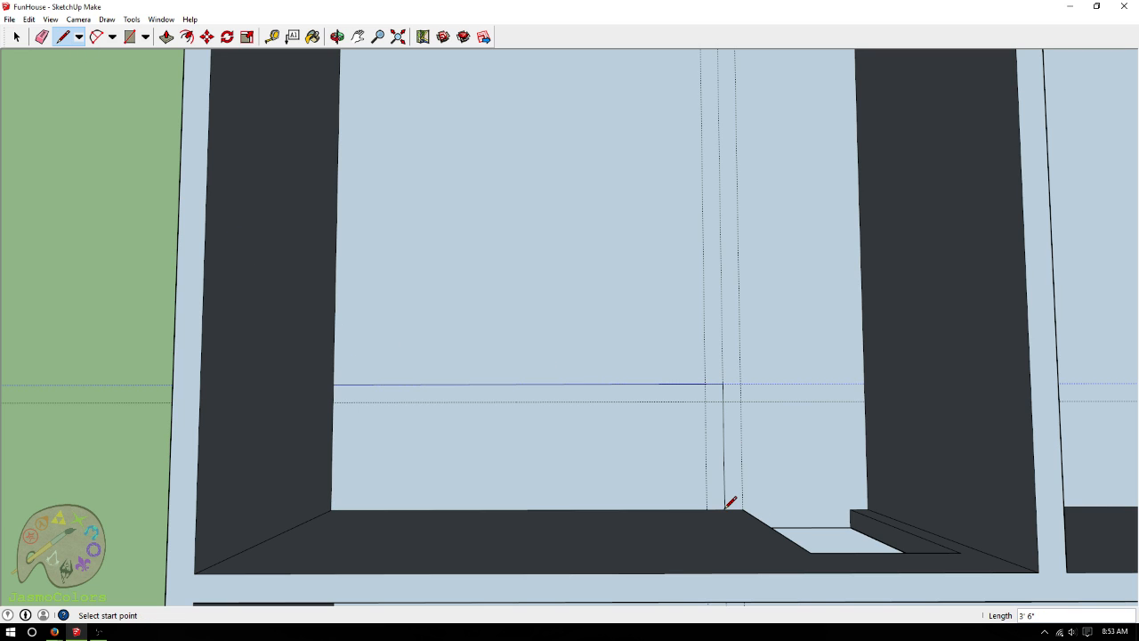
pyautogui.click(706, 400)
pyautogui.click(333, 402)
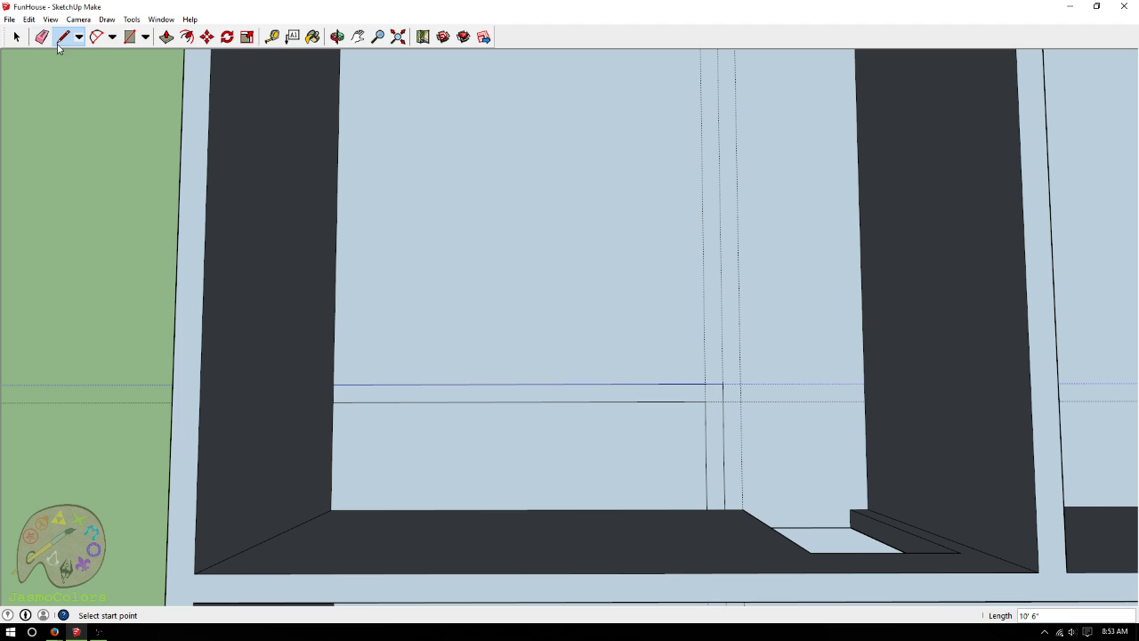
pyautogui.click(29, 18)
pyautogui.click(53, 128)
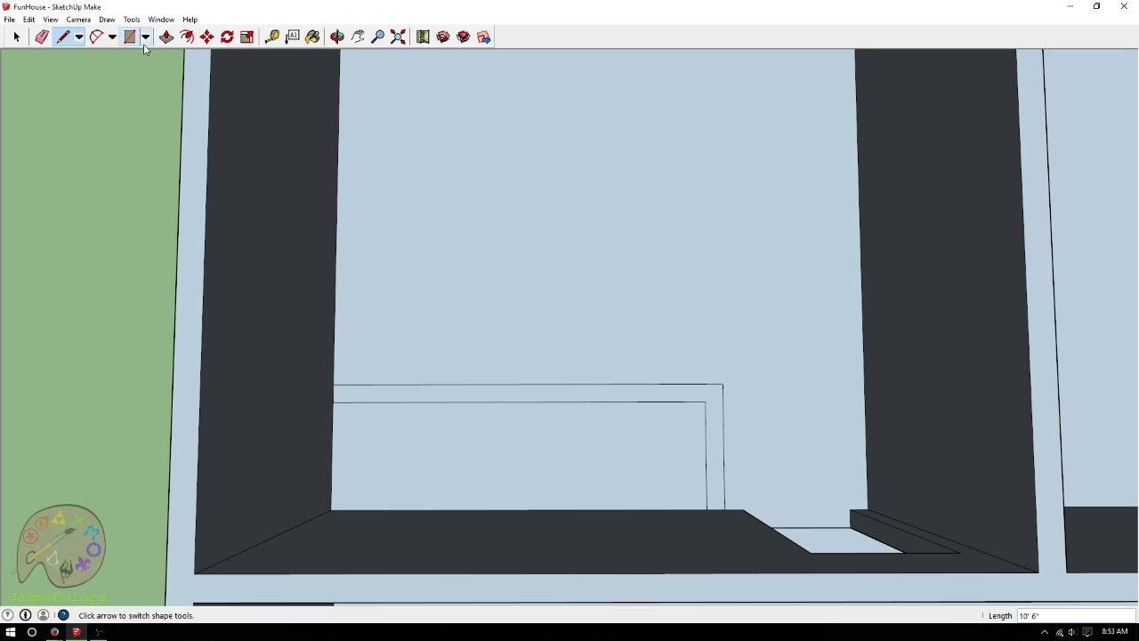
# Place lengthwise guides 2.5' from the outer wall and 2.5' from the inner edge of the partition's short leg, and measure between them
pyautogui.click(271, 37)
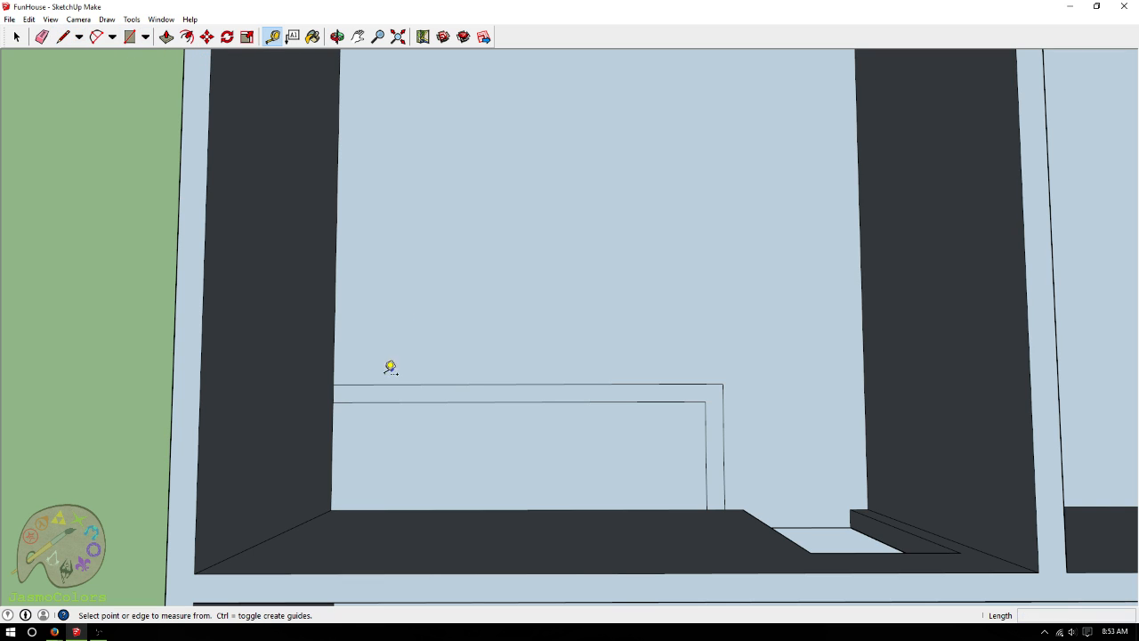
pyautogui.click(333, 369)
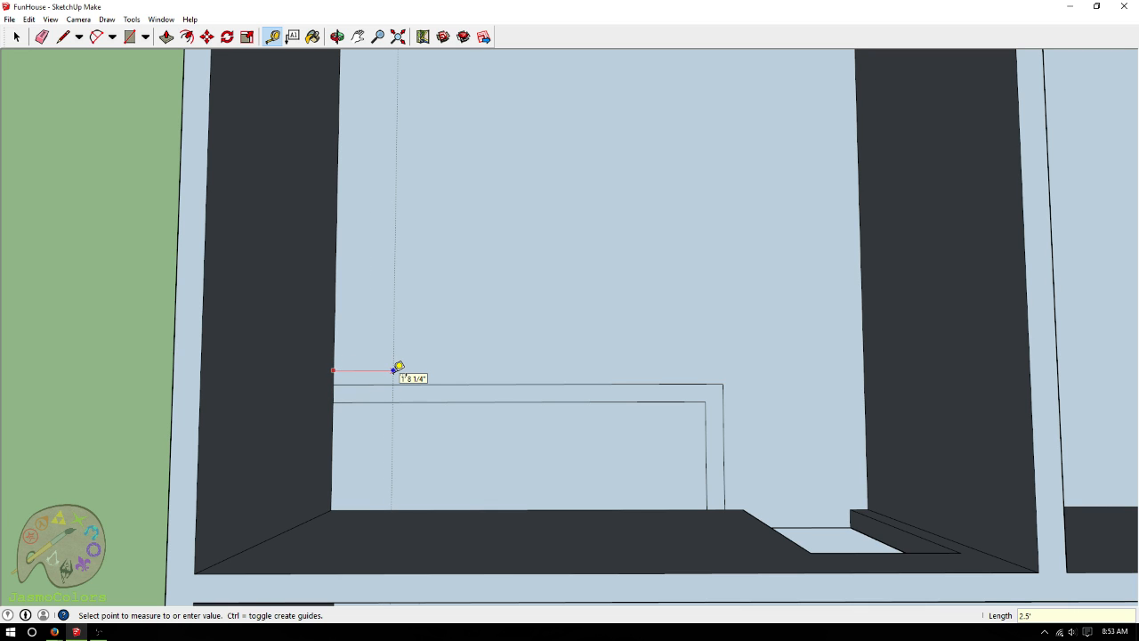
pyautogui.press('Return')
pyautogui.click(709, 410)
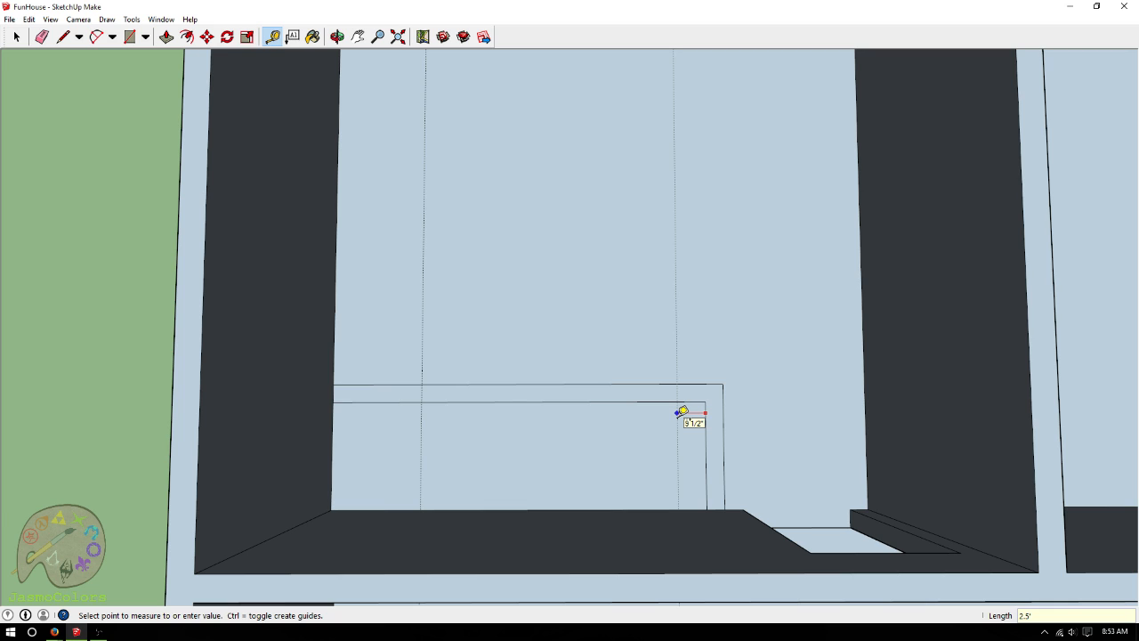
pyautogui.press('Return')
pyautogui.click(615, 416)
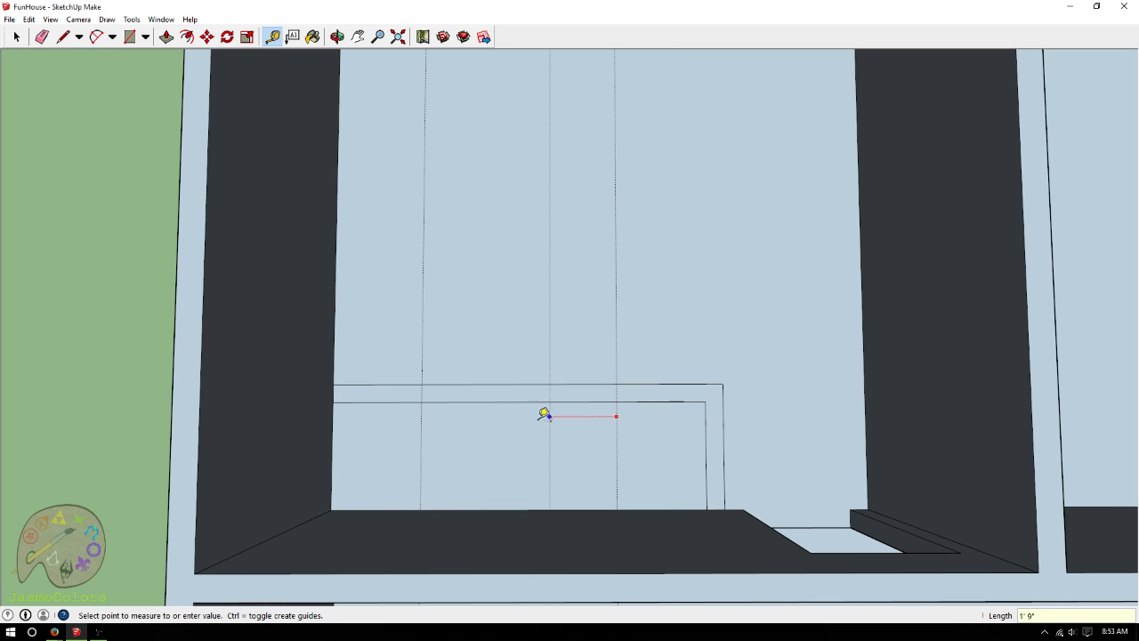
pyautogui.click(427, 415)
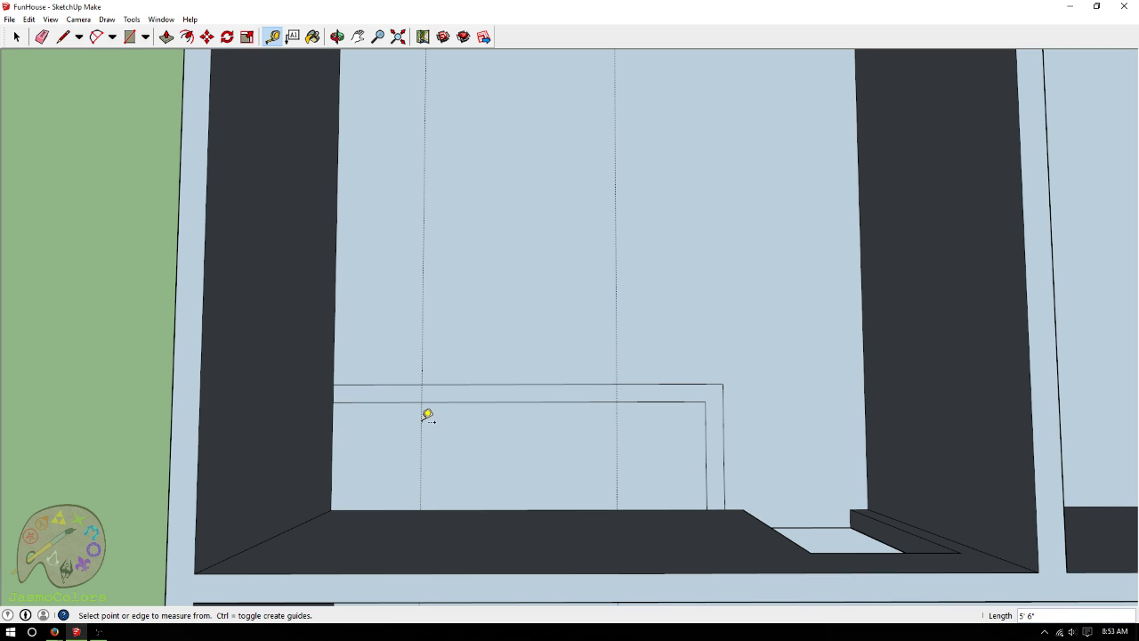
# Try to divide the partition's long leg with short lines across its thickness at both guides
pyautogui.click(62, 37)
pyautogui.click(421, 385)
pyautogui.click(422, 402)
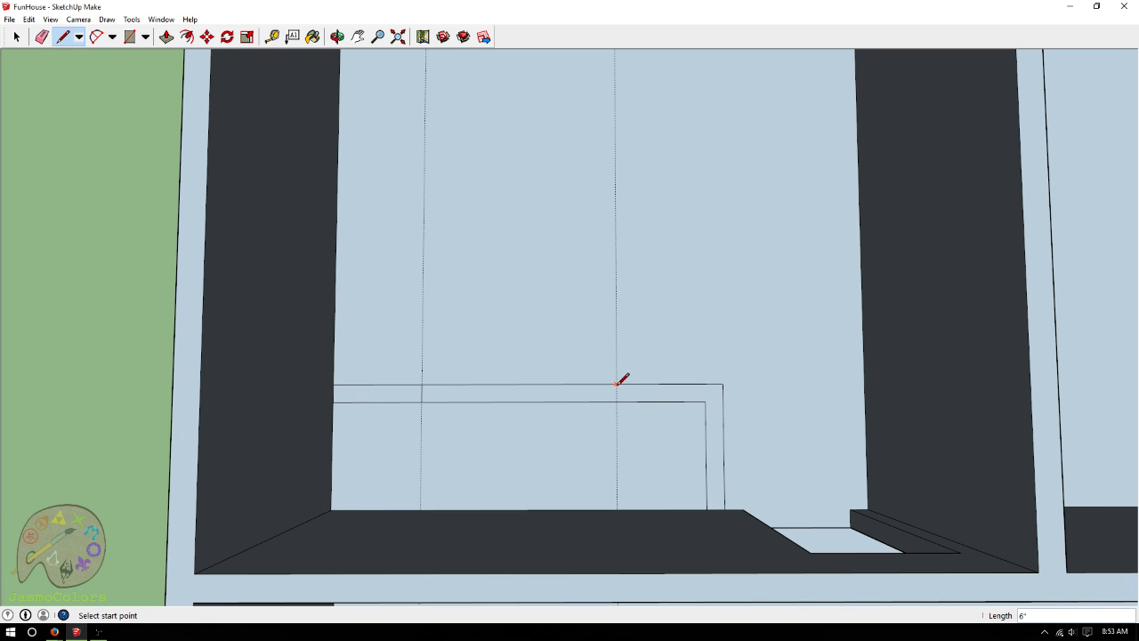
pyautogui.click(616, 383)
pyautogui.click(616, 403)
pyautogui.scroll(-5, 480, 480)
pyautogui.scroll(4, 414, 521)
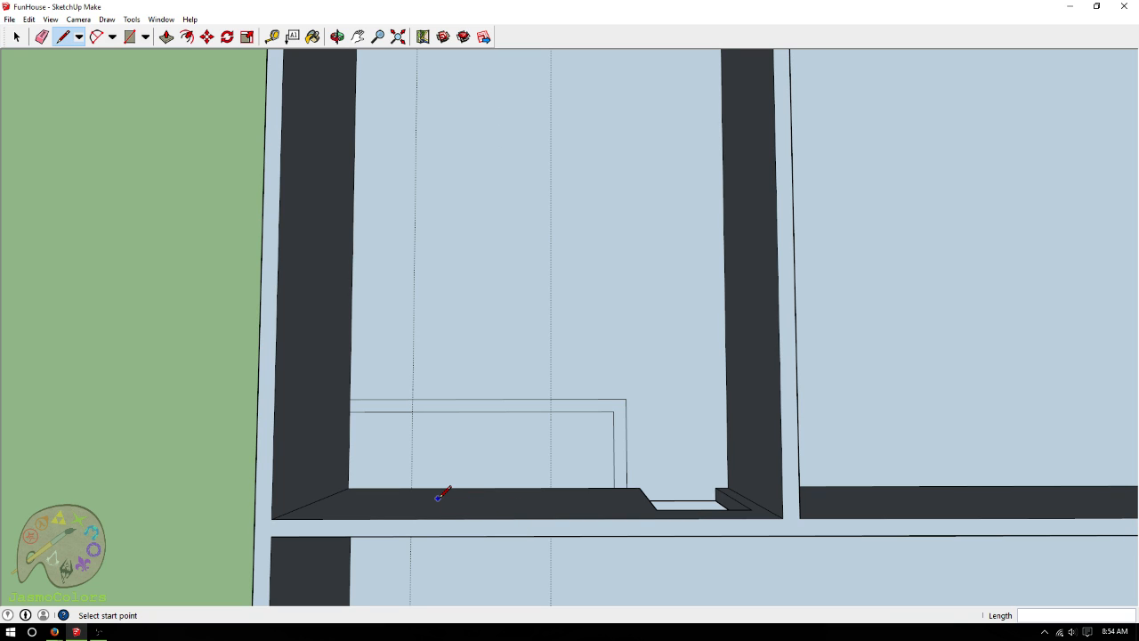
pyautogui.scroll(2, 440, 495)
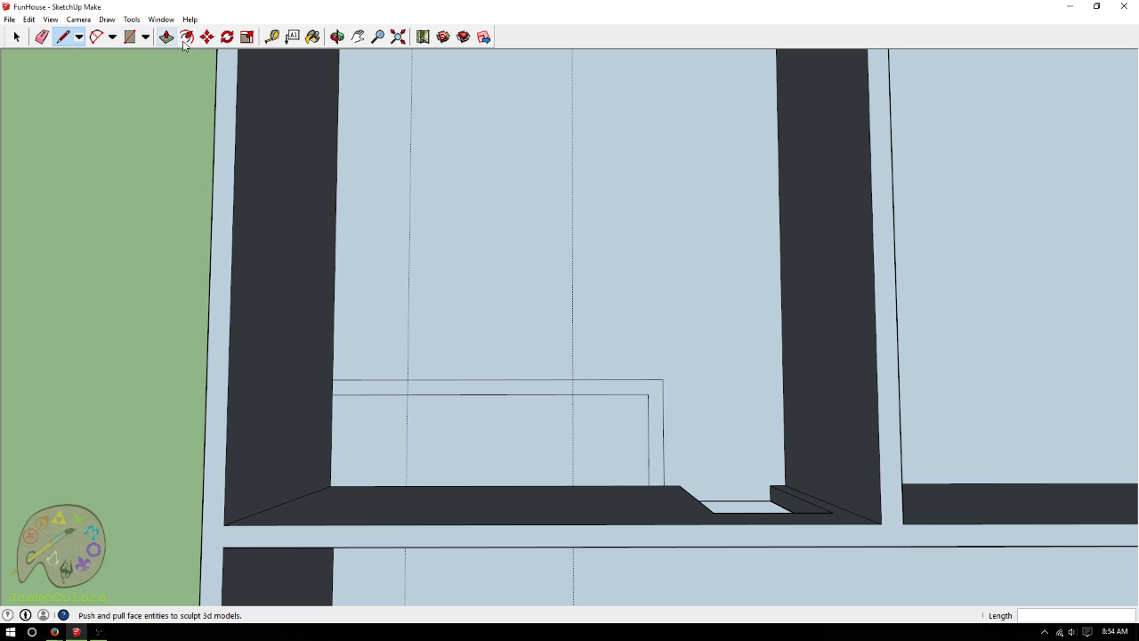
# Draw a line from the partition's outer edge to the end wall along the guide nearer the doorway
pyautogui.click(272, 37)
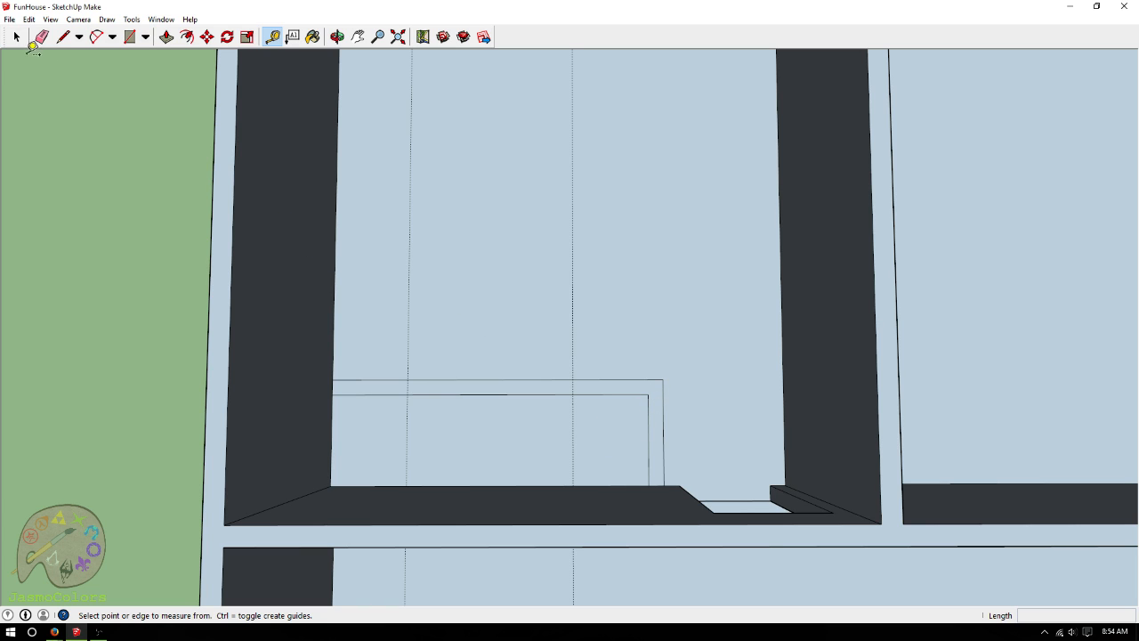
pyautogui.click(62, 36)
pyautogui.click(573, 380)
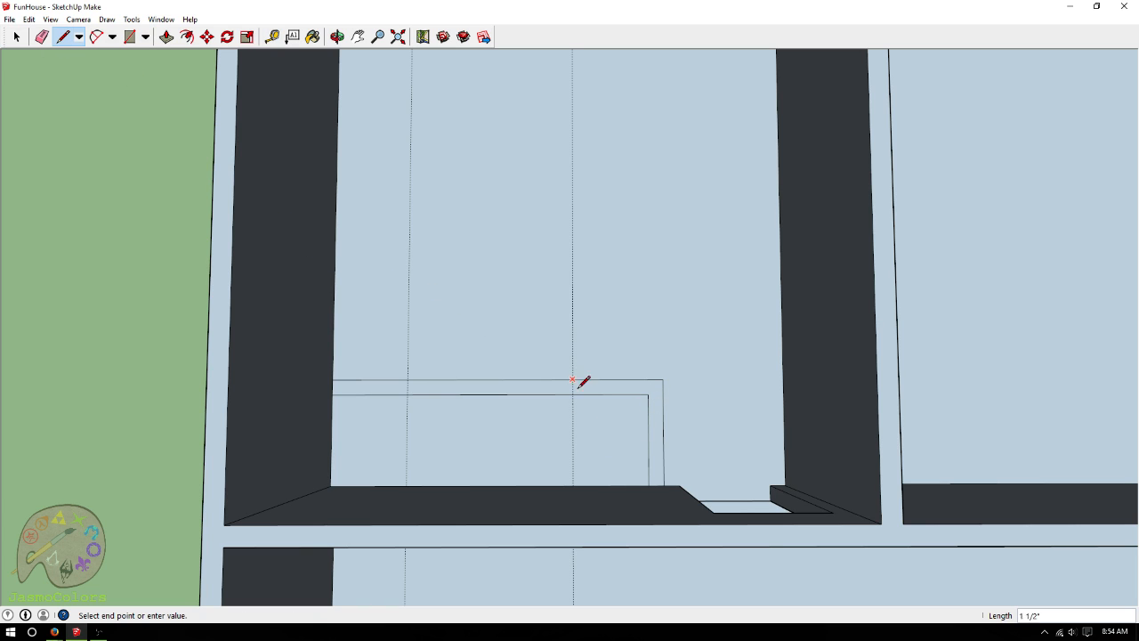
pyautogui.click(573, 486)
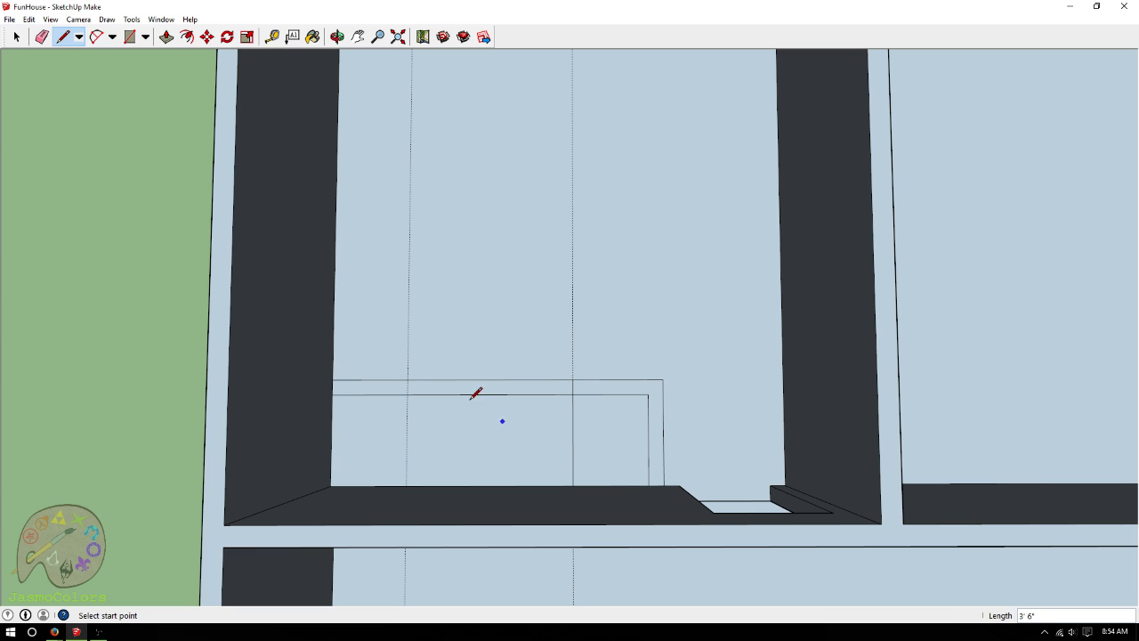
# Measure from the new cross line to the guide nearer the outer wall
pyautogui.click(271, 37)
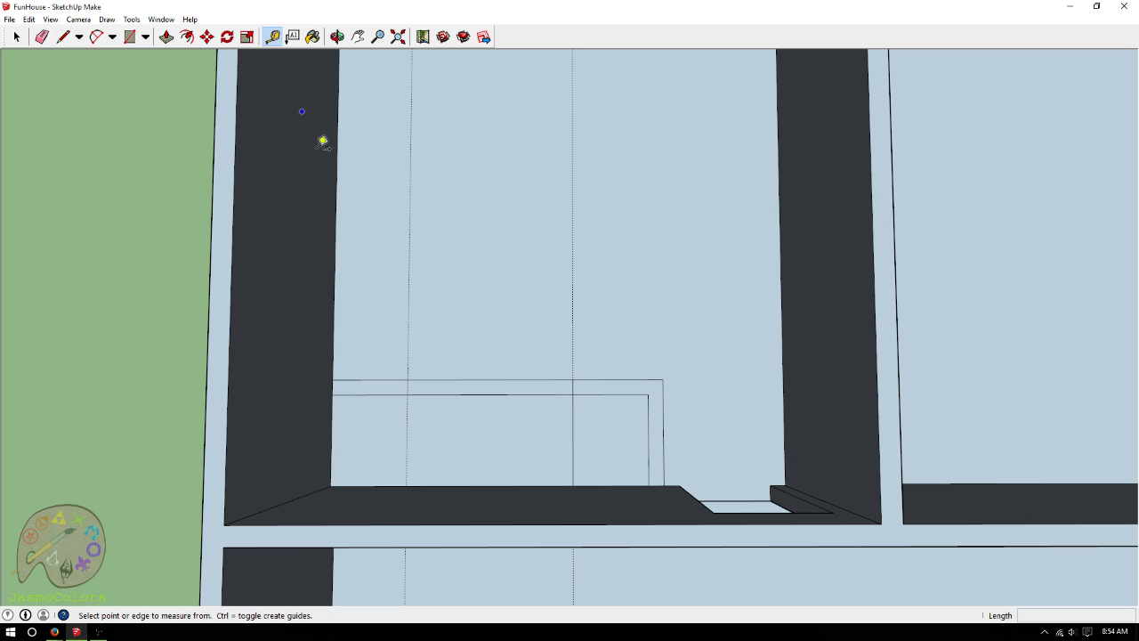
pyautogui.click(572, 419)
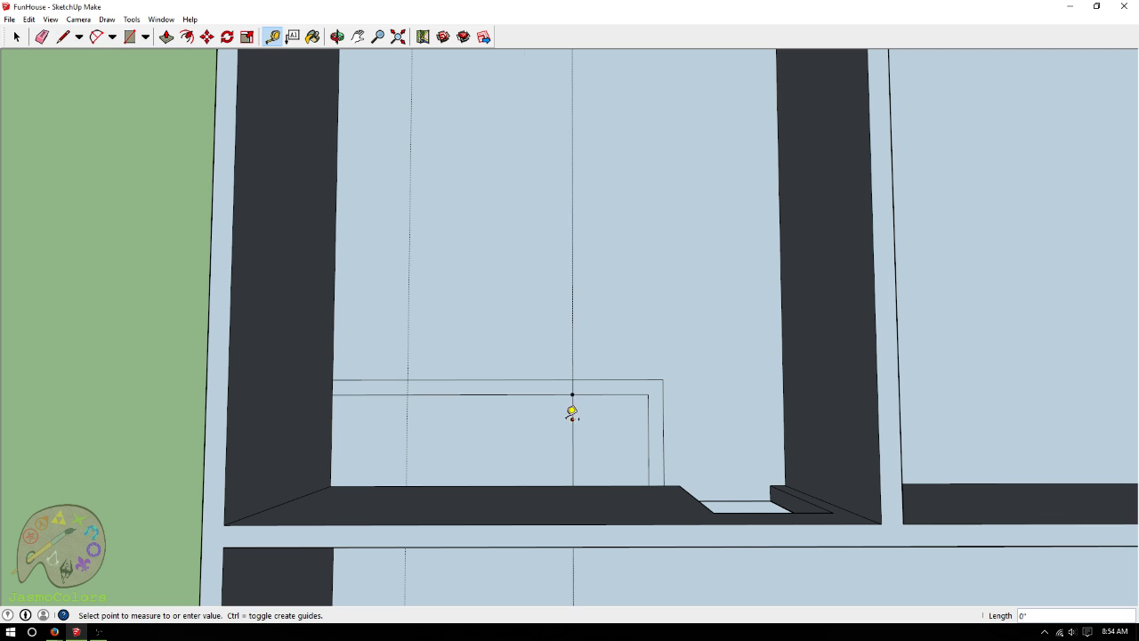
pyautogui.click(409, 417)
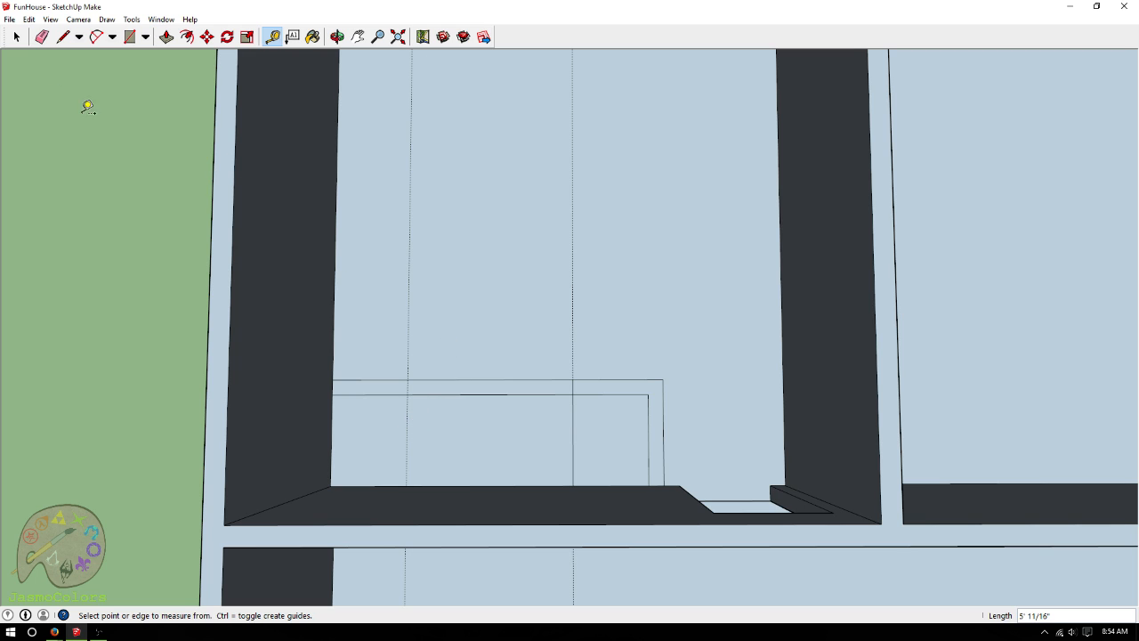
# Delete all guides from the model, leaving the cross line in the partition outline
pyautogui.click(17, 38)
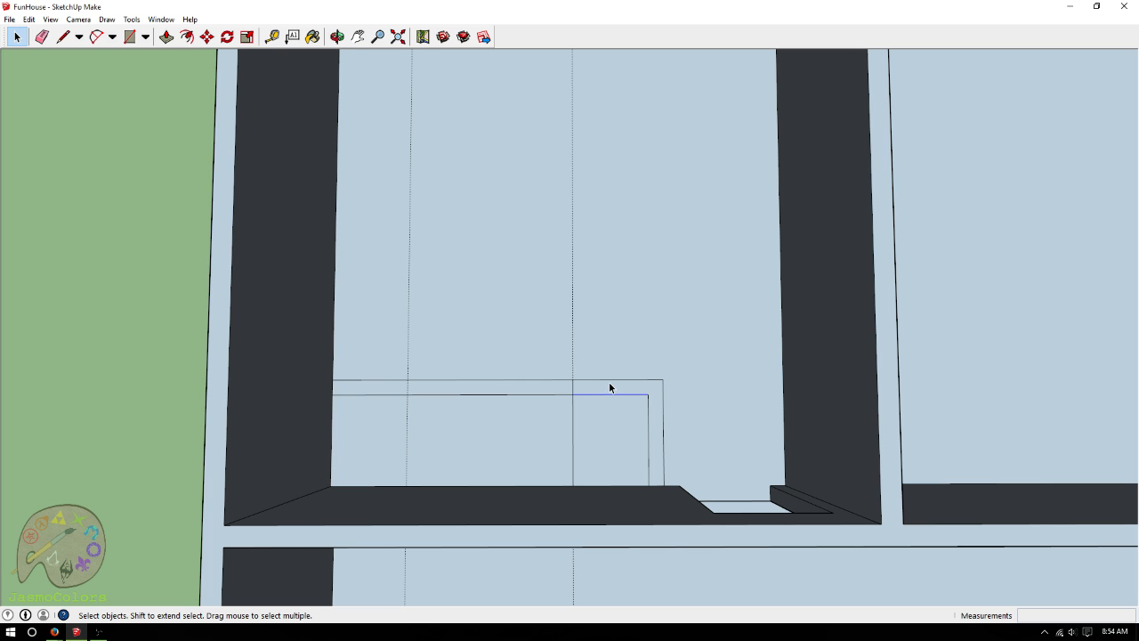
pyautogui.click(452, 328)
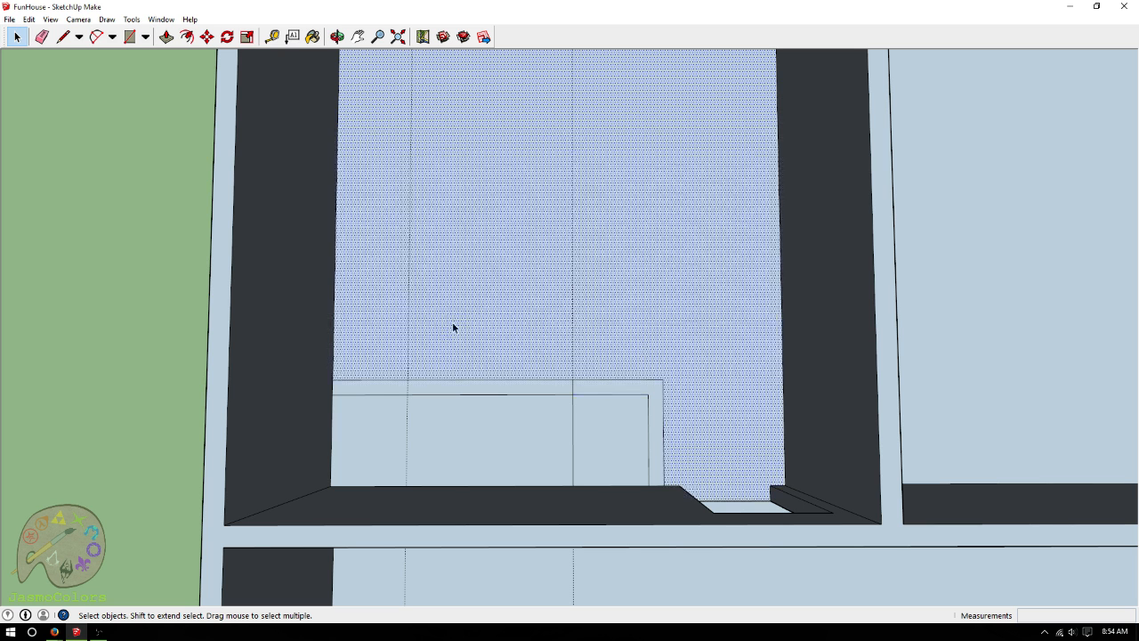
pyautogui.click(28, 19)
pyautogui.click(44, 129)
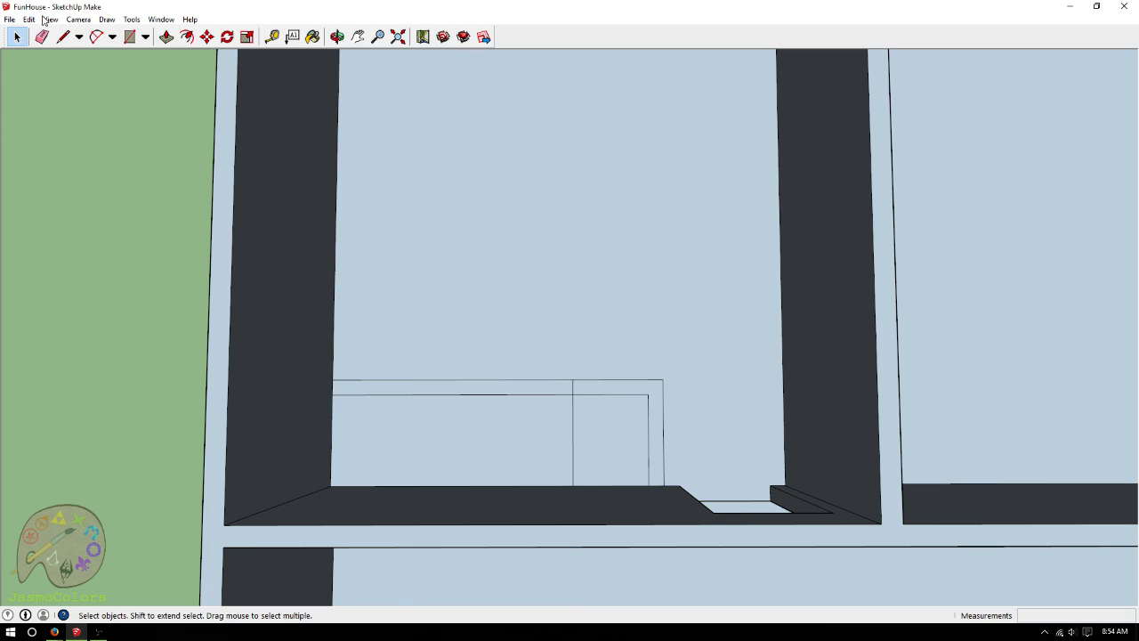
# Measure from the cross line to the inner edge of the partition's short leg, and clear the selection
pyautogui.click(273, 36)
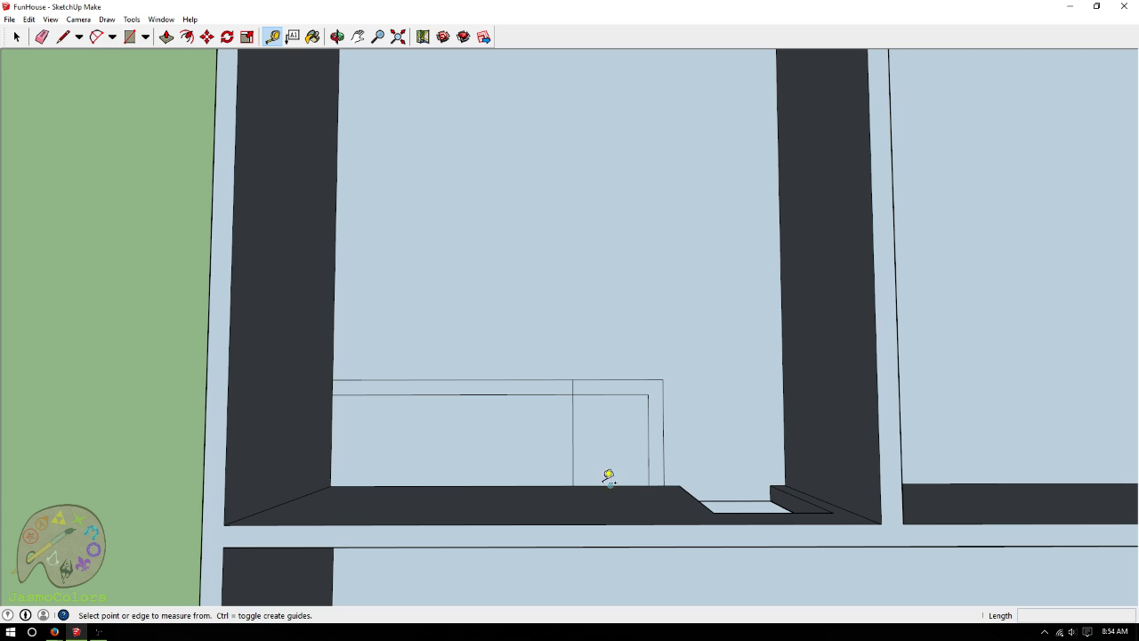
pyautogui.click(572, 462)
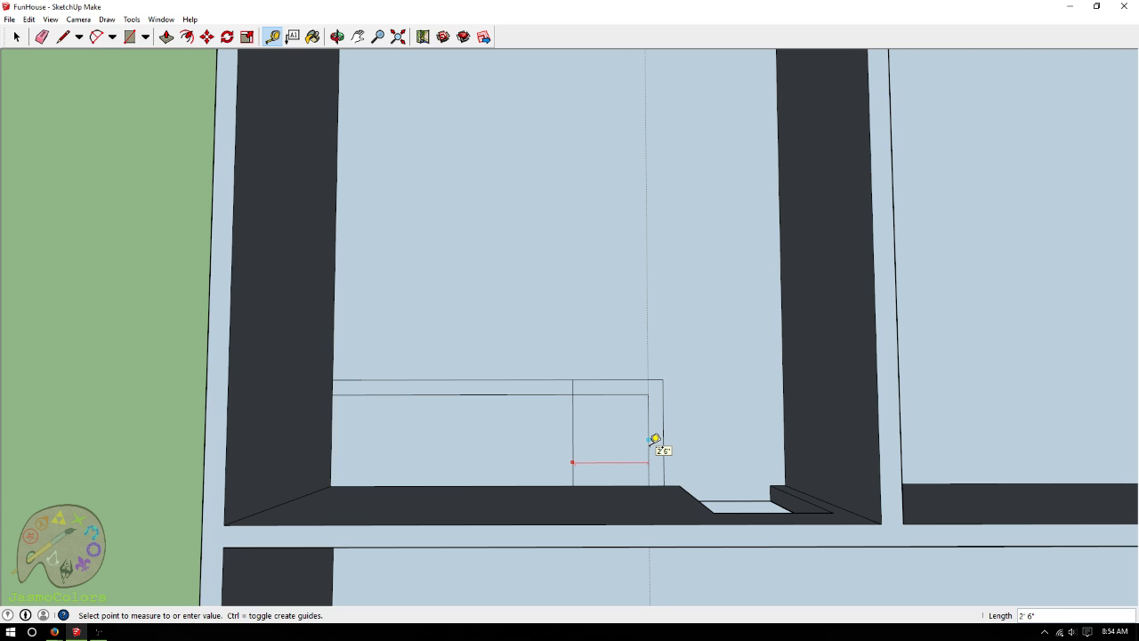
pyautogui.rightClick(649, 440)
pyautogui.press('Escape')
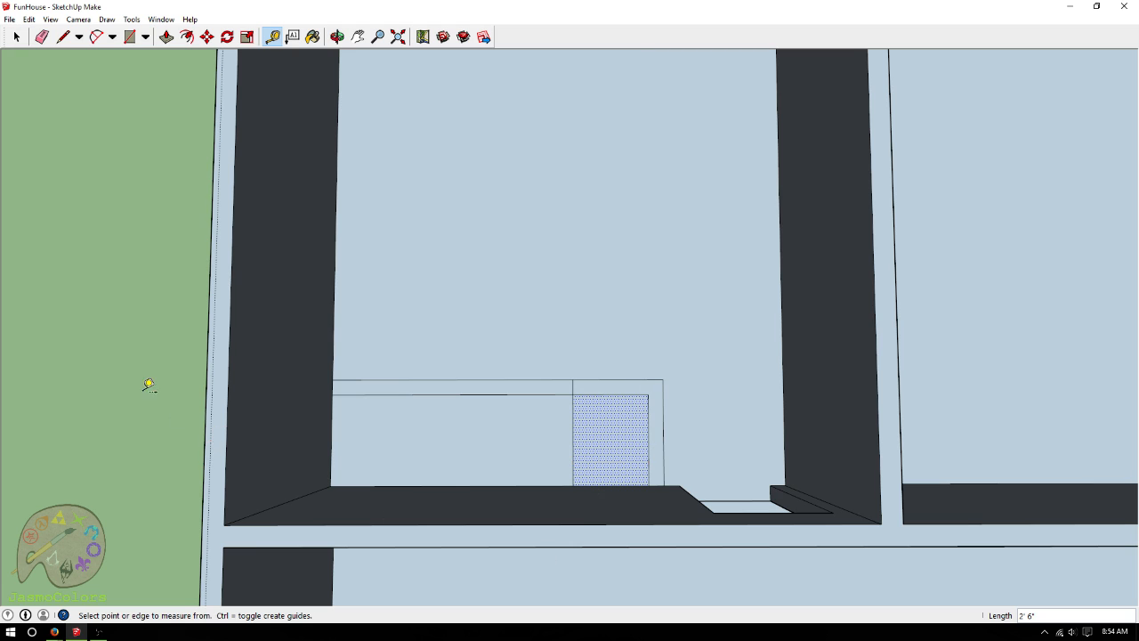
pyautogui.click(16, 37)
pyautogui.click(116, 166)
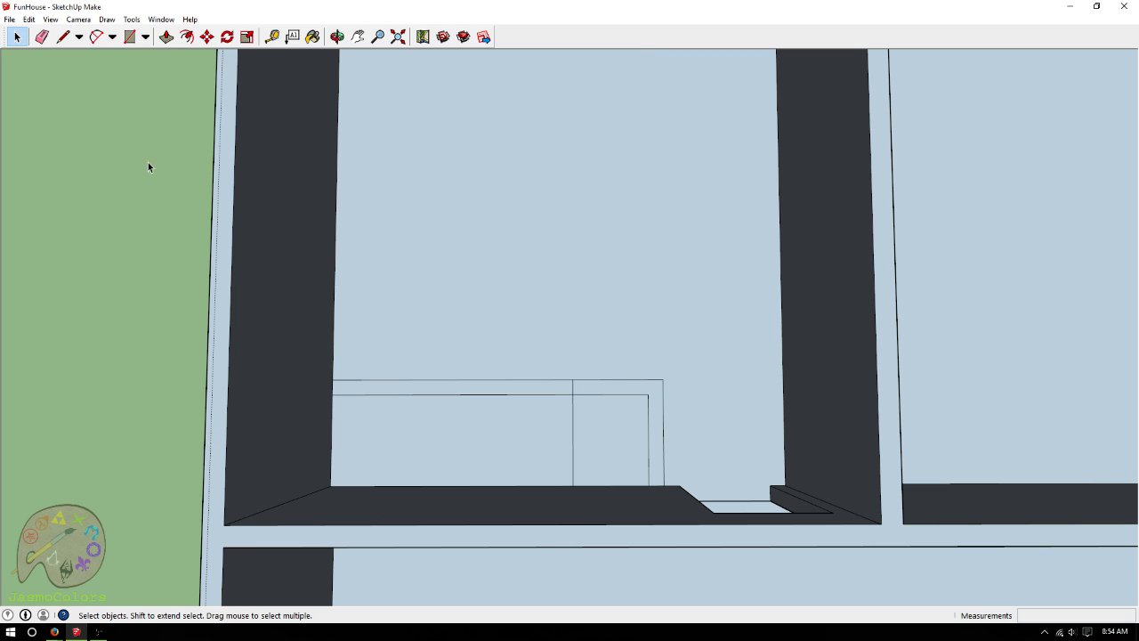
# Delete the cross line between the L-shaped partition and the end wall
pyautogui.scroll(-3, 154, 453)
pyautogui.scroll(-4, 749, 374)
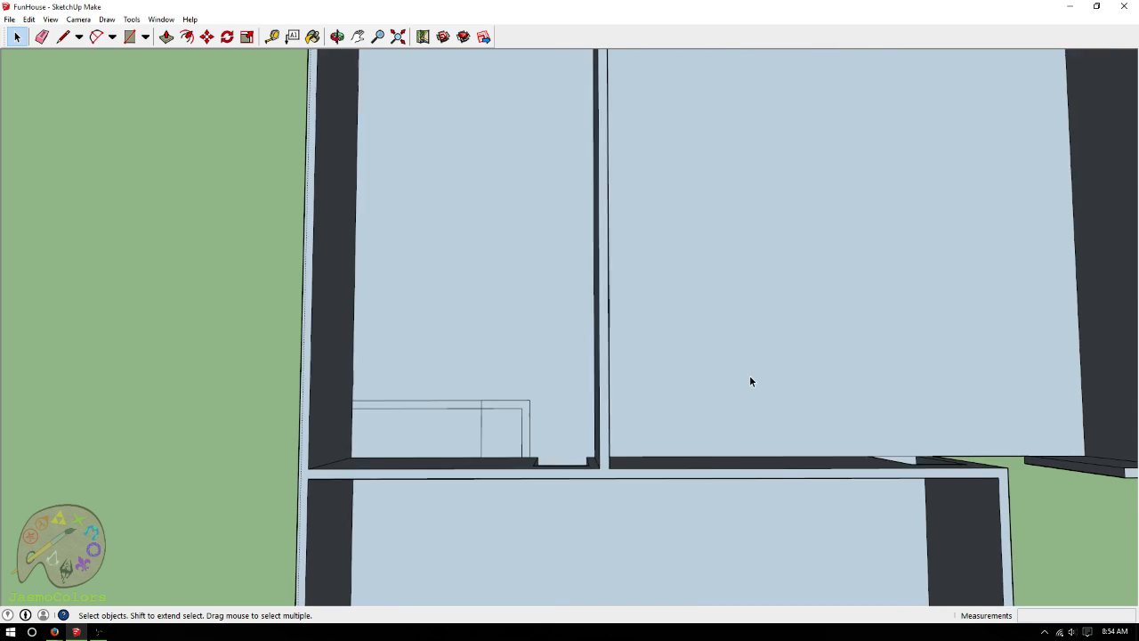
pyautogui.scroll(3, 510, 451)
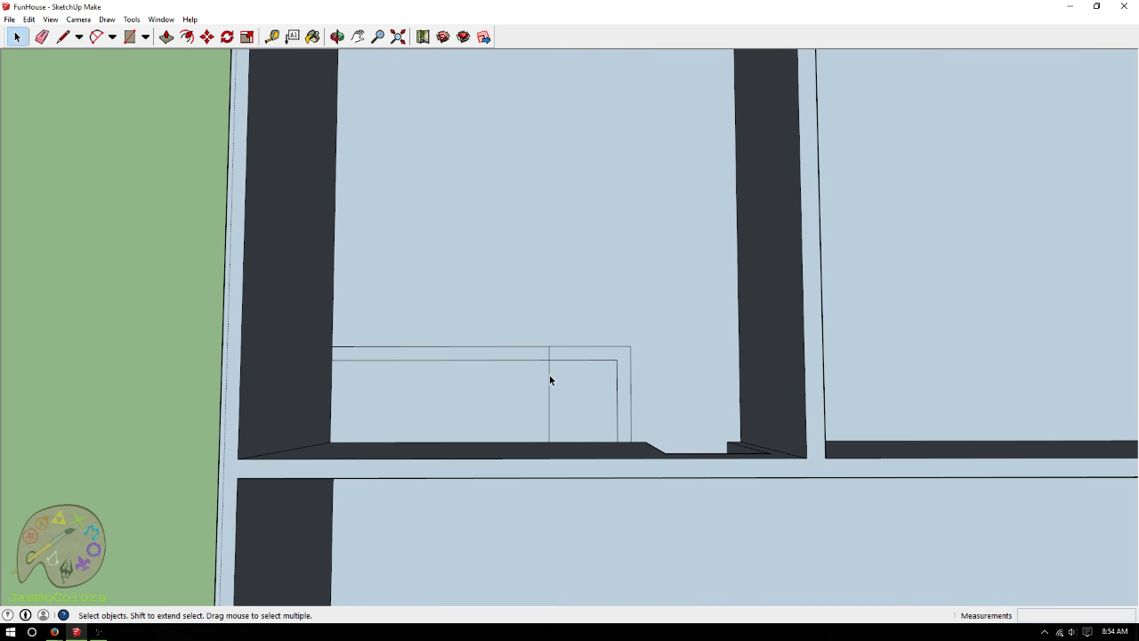
pyautogui.click(549, 375)
pyautogui.press('Delete')
# Place a lengthwise guide 2.5' from the outer wall across the L-shaped partition
pyautogui.click(271, 36)
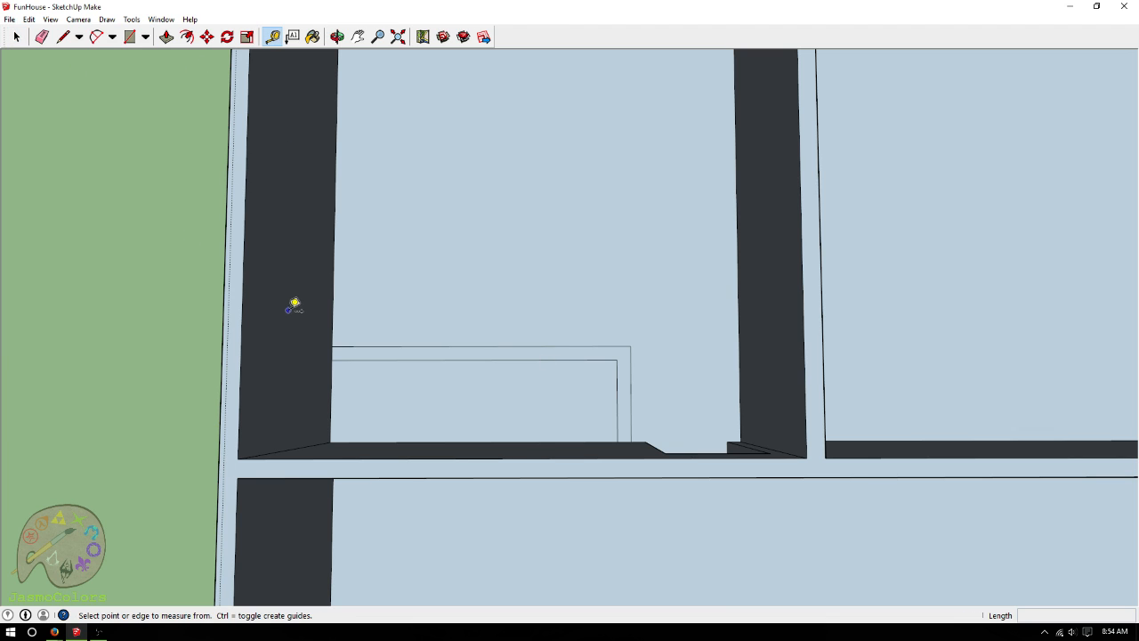
pyautogui.click(332, 382)
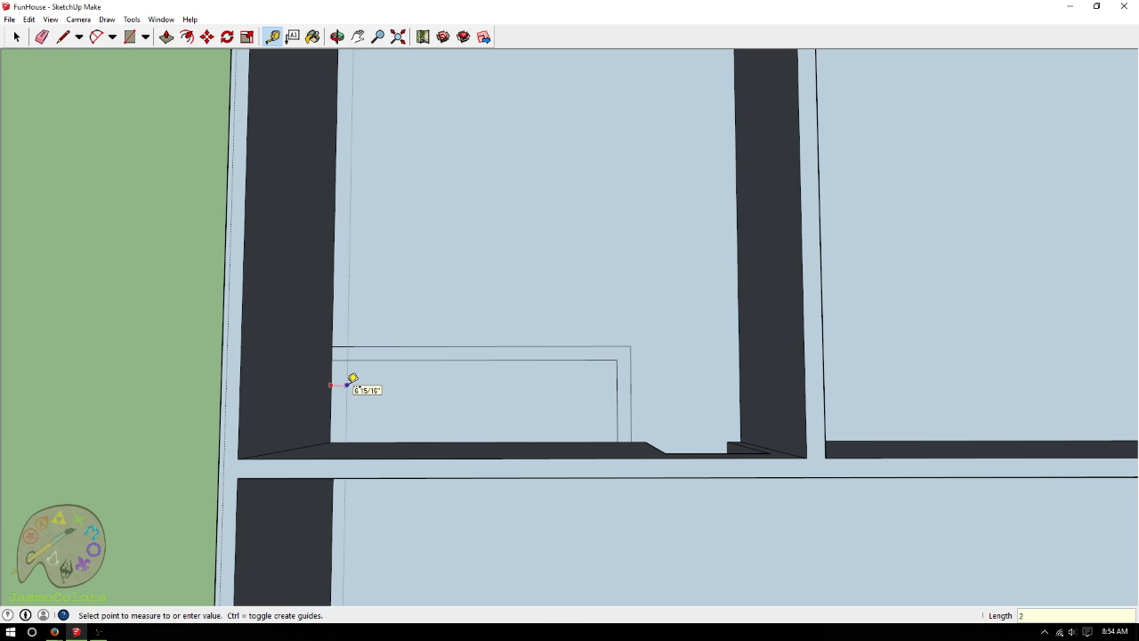
pyautogui.press('Return')
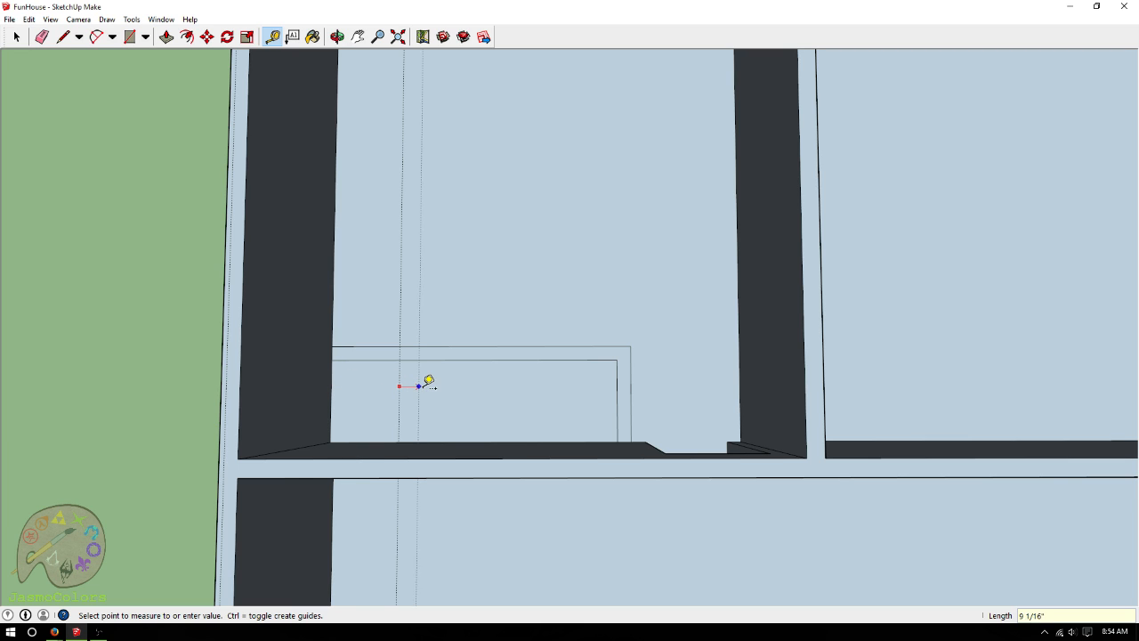
# Try a second guide 4' beyond the first, measure from it to the partition's short leg, and undo it
pyautogui.click(398, 387)
pyautogui.write("4'")
pyautogui.press('Return')
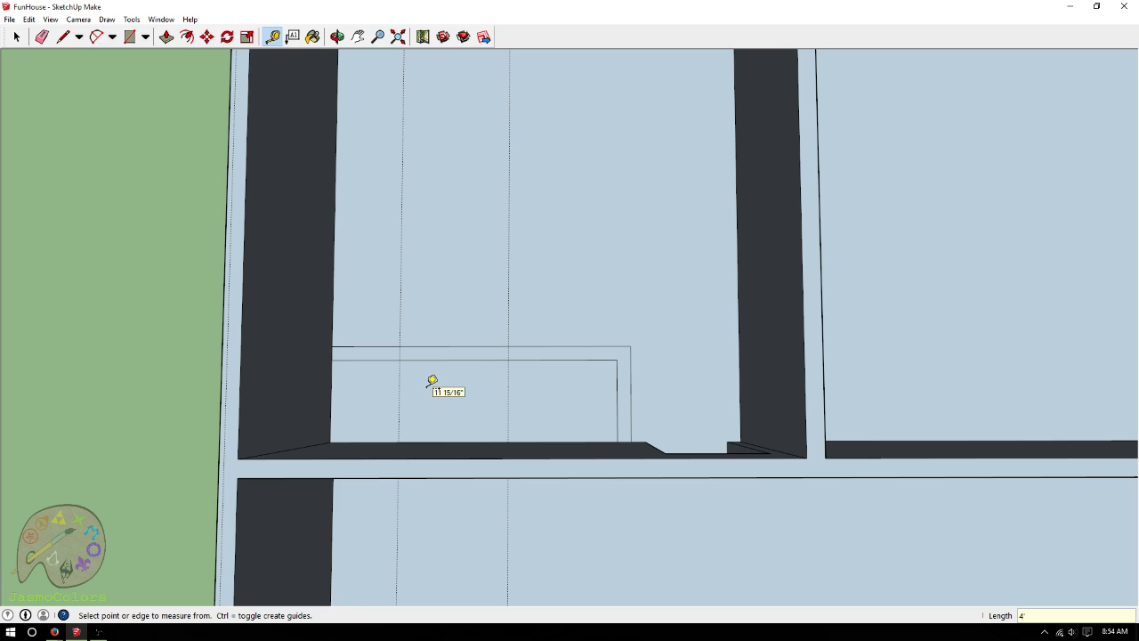
pyautogui.click(508, 384)
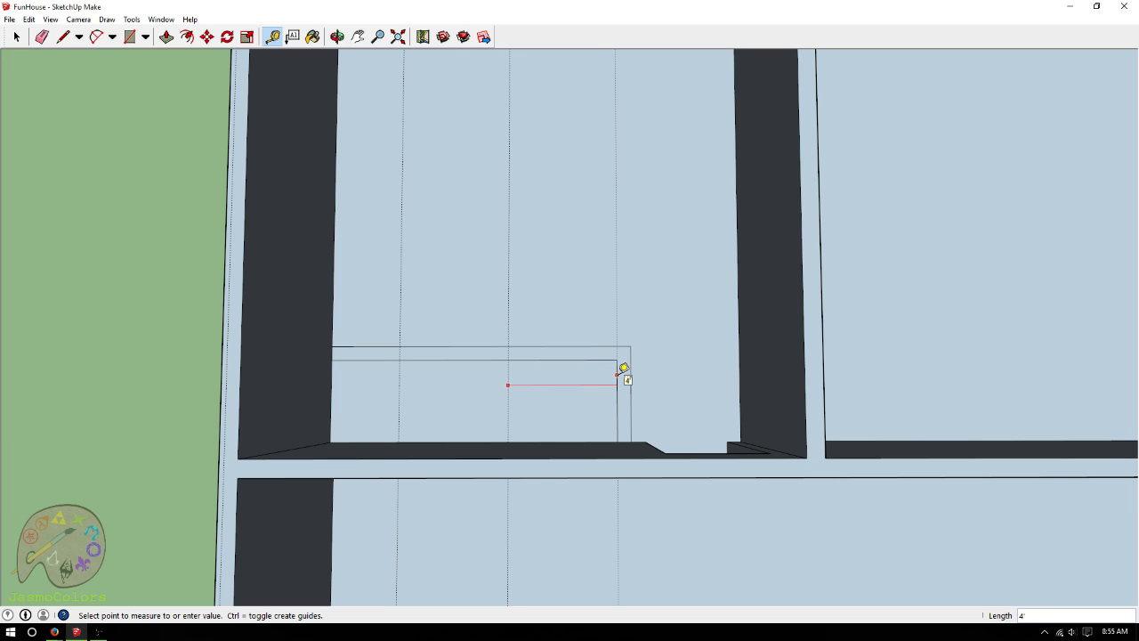
pyautogui.press('Escape')
pyautogui.hotkey('ctrl', 'z')
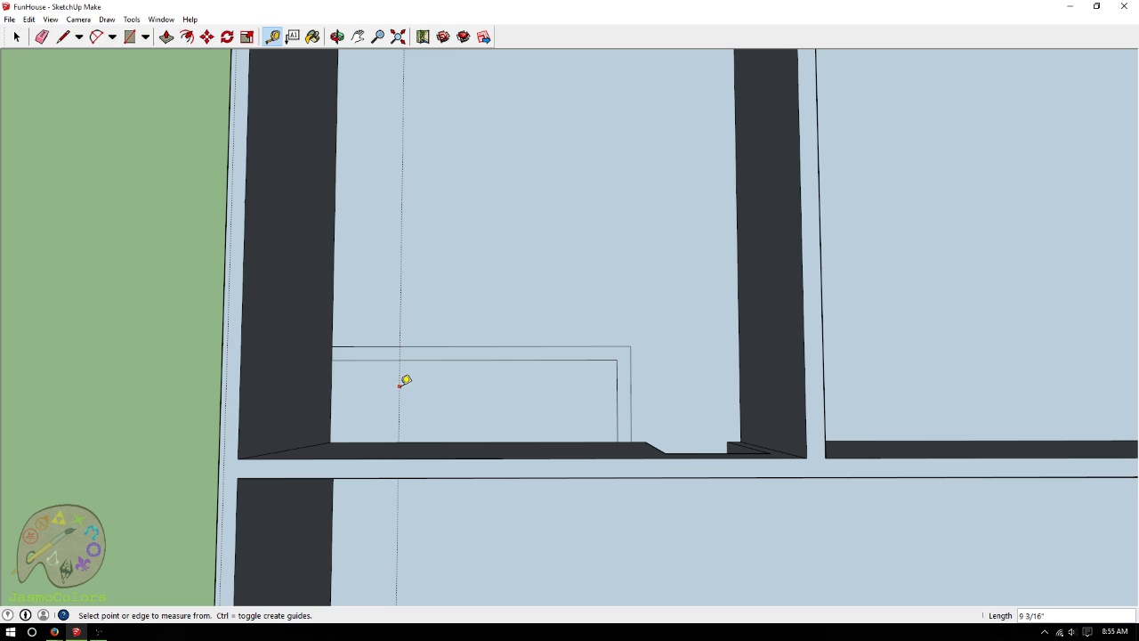
# Place a second lengthwise guide 4.5' beyond the one near the outer wall, towards the partition's short leg
pyautogui.click(399, 385)
pyautogui.write('4.5')
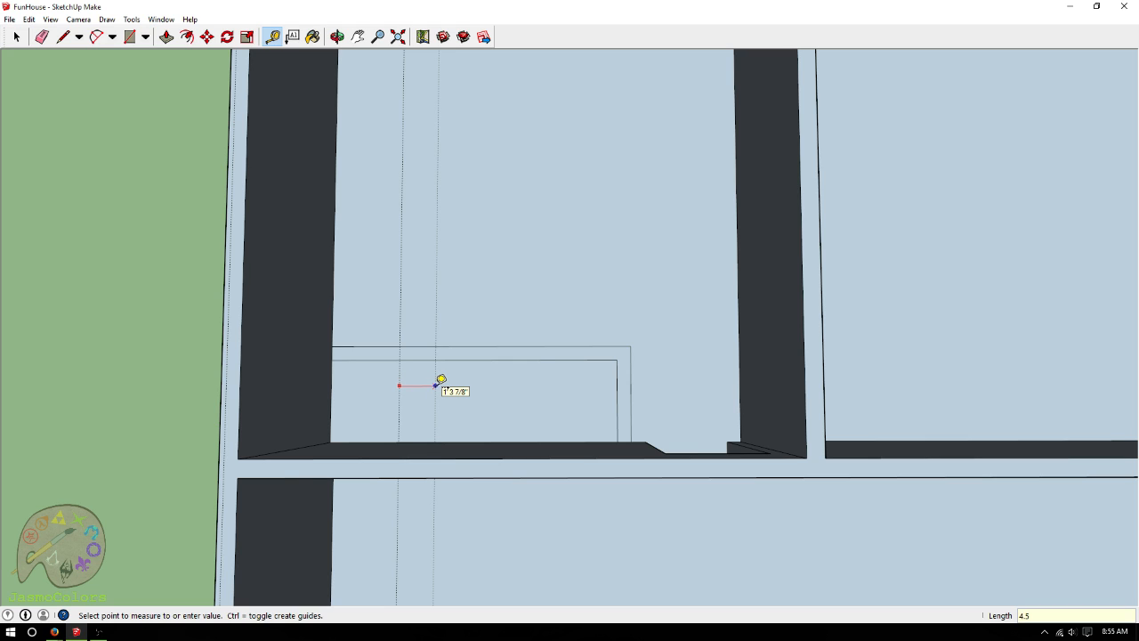
pyautogui.write("'")
pyautogui.press('Return')
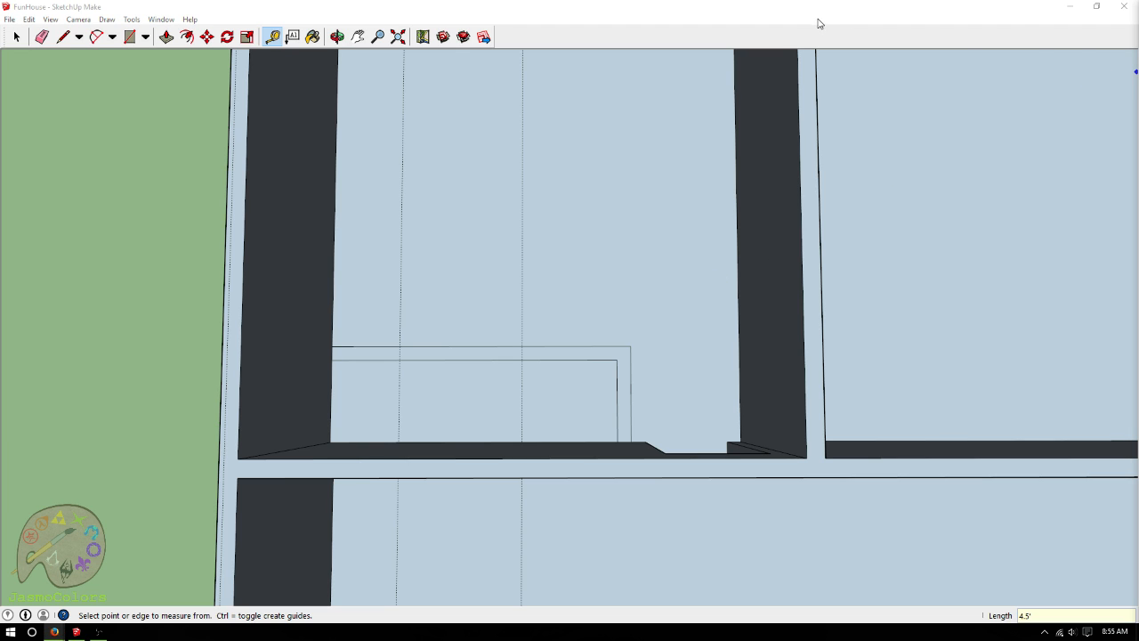
# Place a lengthwise guide 6" beyond the 4.5' guide, towards the partition's short leg
pyautogui.click(523, 378)
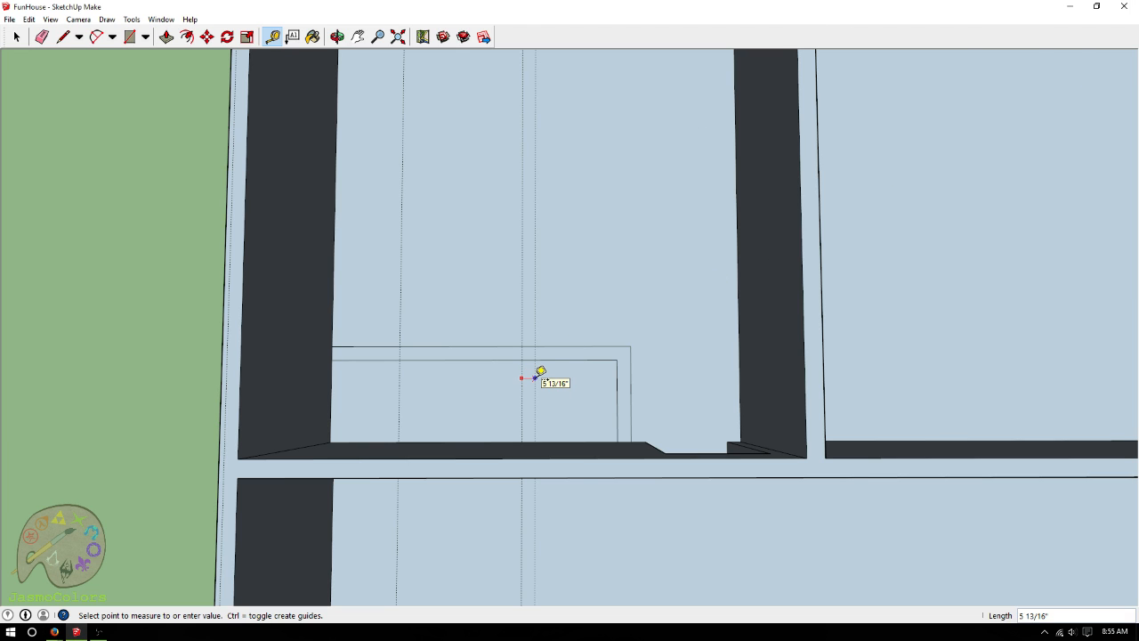
pyautogui.write('6"')
pyautogui.press('Return')
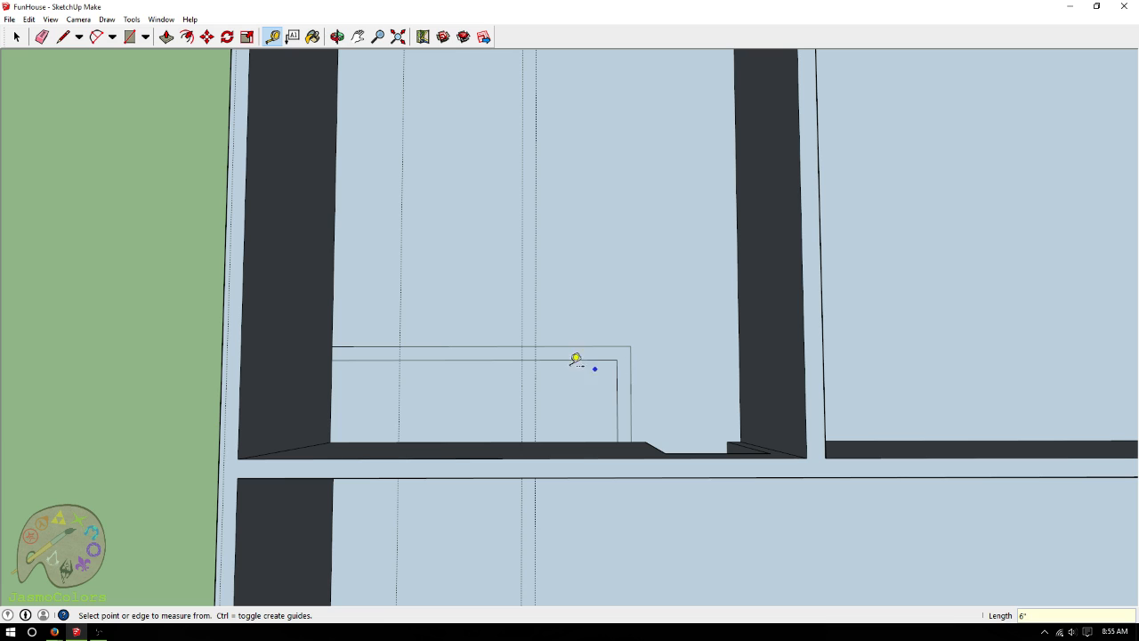
# Draw two 3' lines along the 6"-spaced guides between the long leg's inner edge and the end wall, forming a dividing wall
pyautogui.click(62, 38)
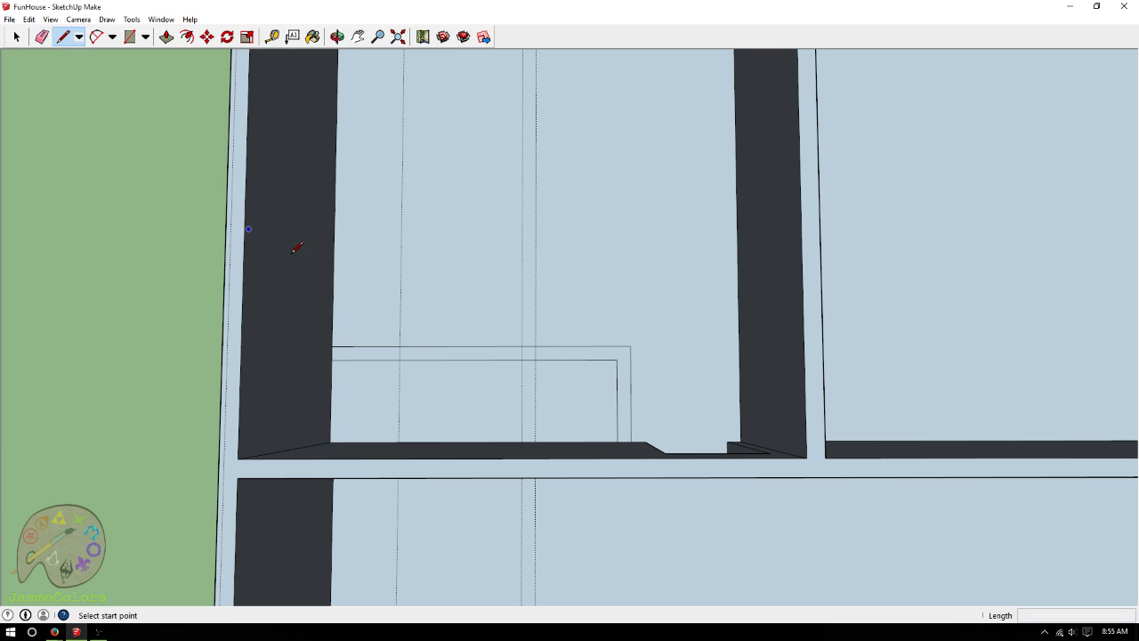
pyautogui.click(535, 360)
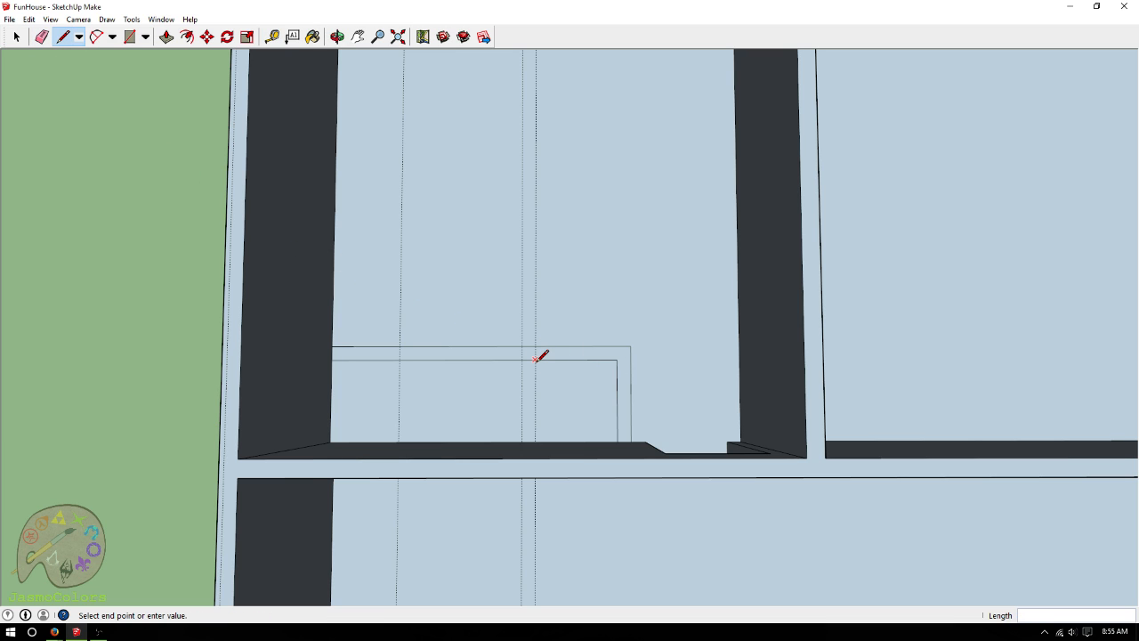
pyautogui.click(536, 442)
pyautogui.click(521, 442)
pyautogui.click(522, 359)
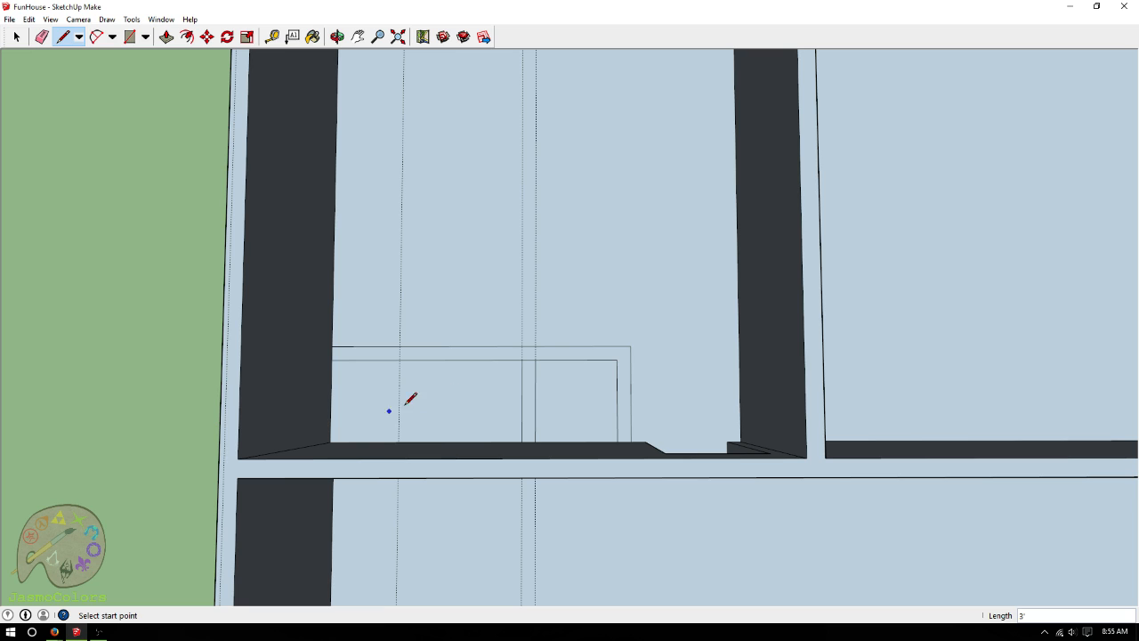
# Measure from the end wall up along the corridor past the L-shaped partition
pyautogui.scroll(-1, 338, 495)
pyautogui.scroll(1, 514, 336)
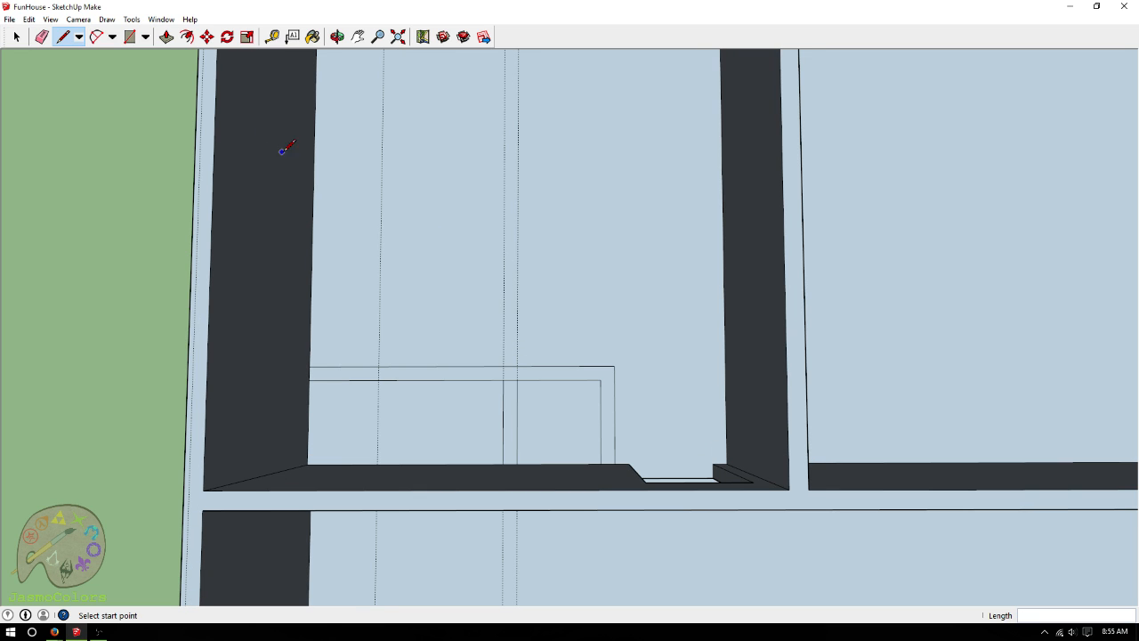
pyautogui.click(272, 36)
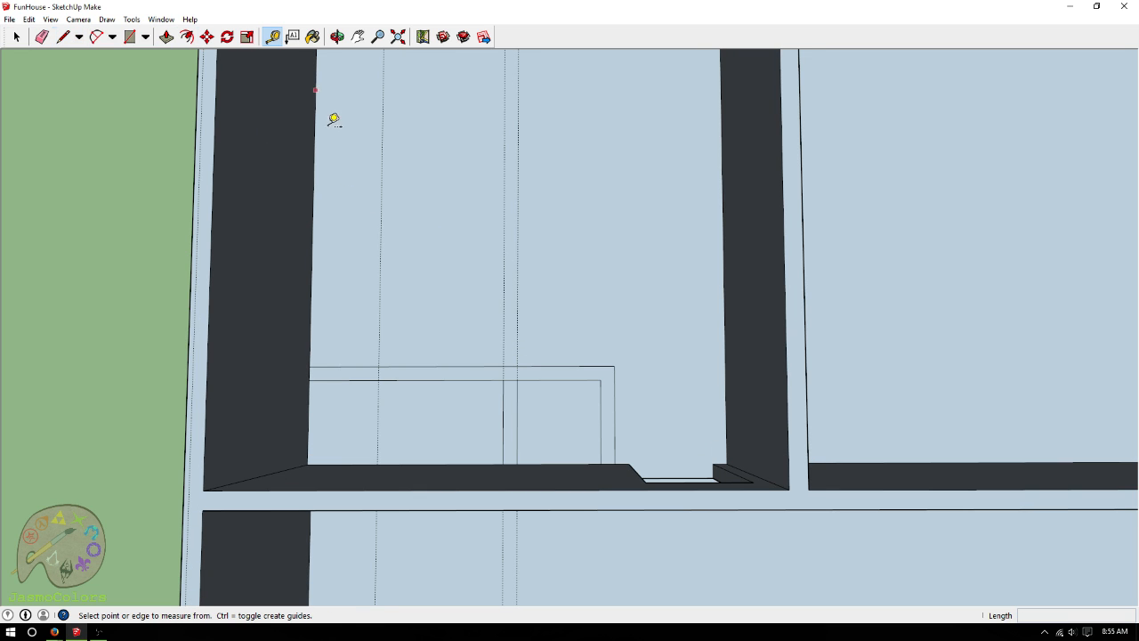
pyautogui.click(540, 463)
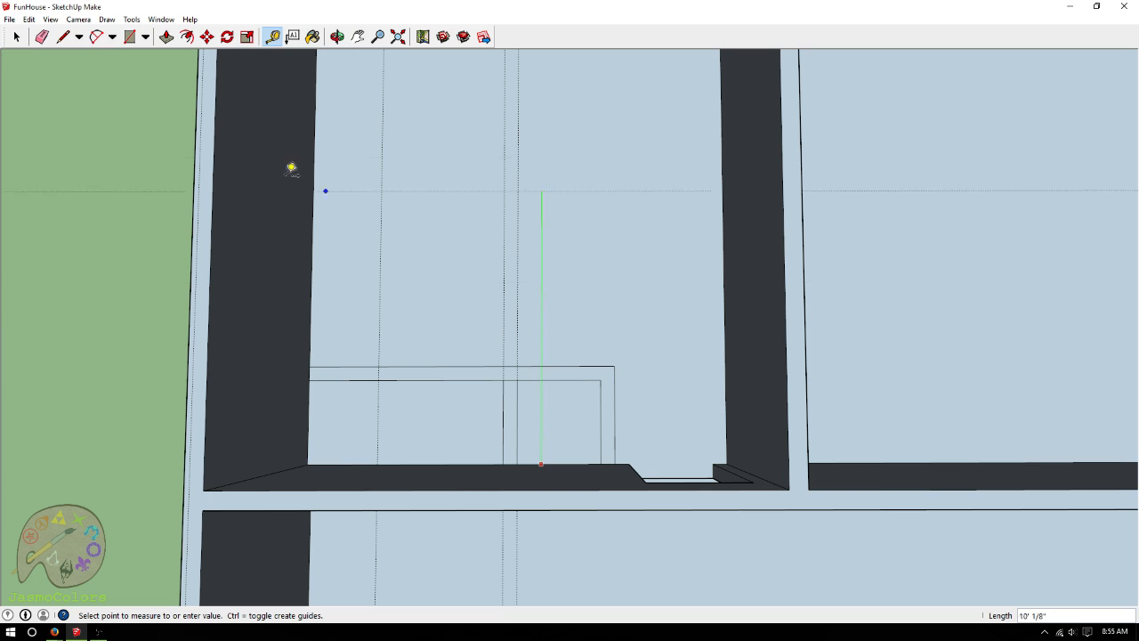
# Draw a line across the partition's long leg, continuing the dividing wall's face nearer the short leg
pyautogui.press('l')
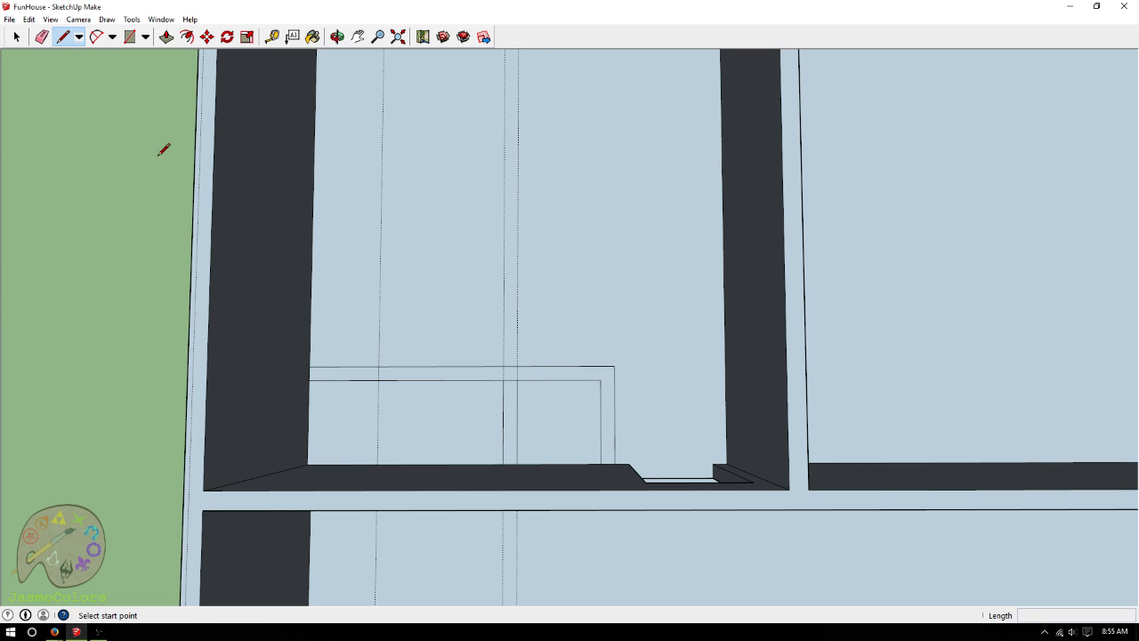
pyautogui.click(516, 381)
pyautogui.click(518, 366)
pyautogui.scroll(4, 555, 434)
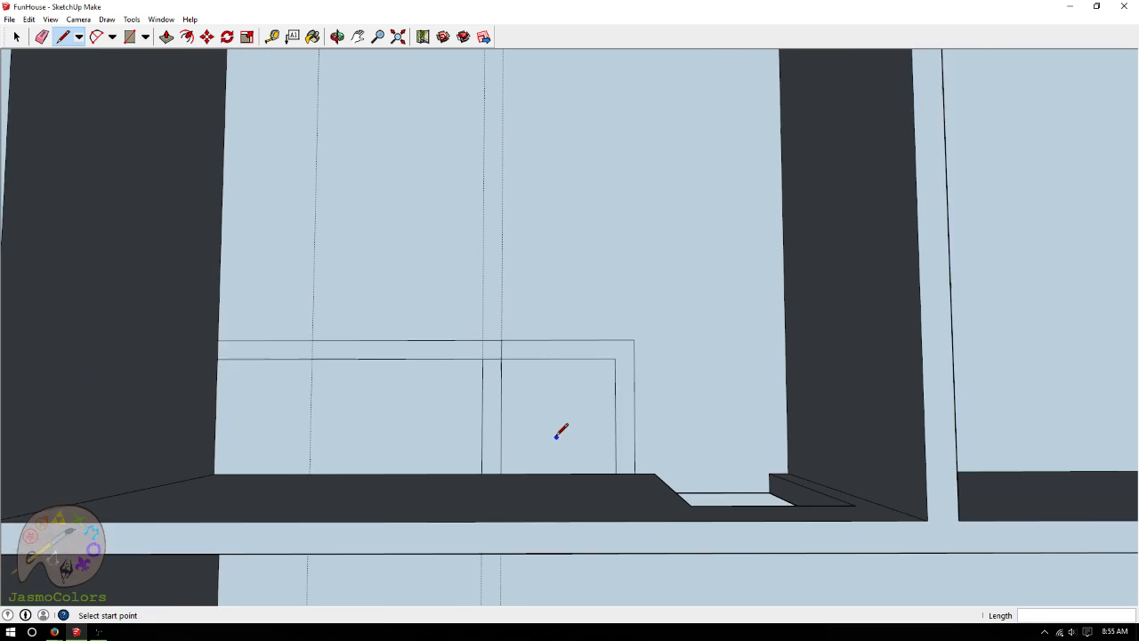
# Place a lengthwise guide 1' 6" from the dividing wall, midway to the partition's short leg
pyautogui.scroll(1, 173, 204)
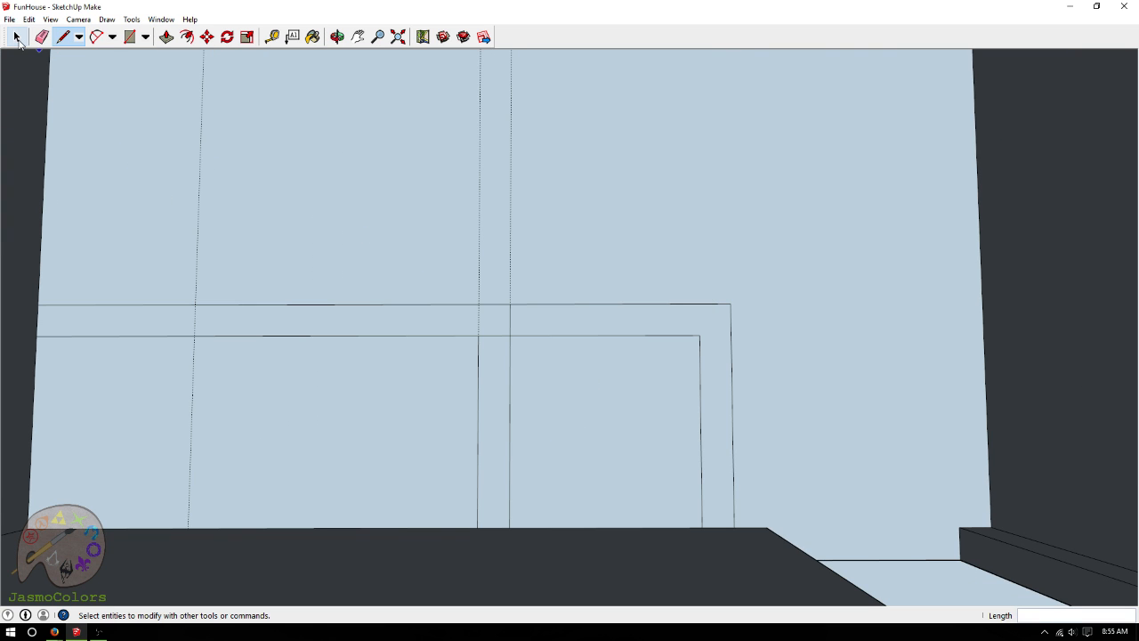
pyautogui.click(16, 36)
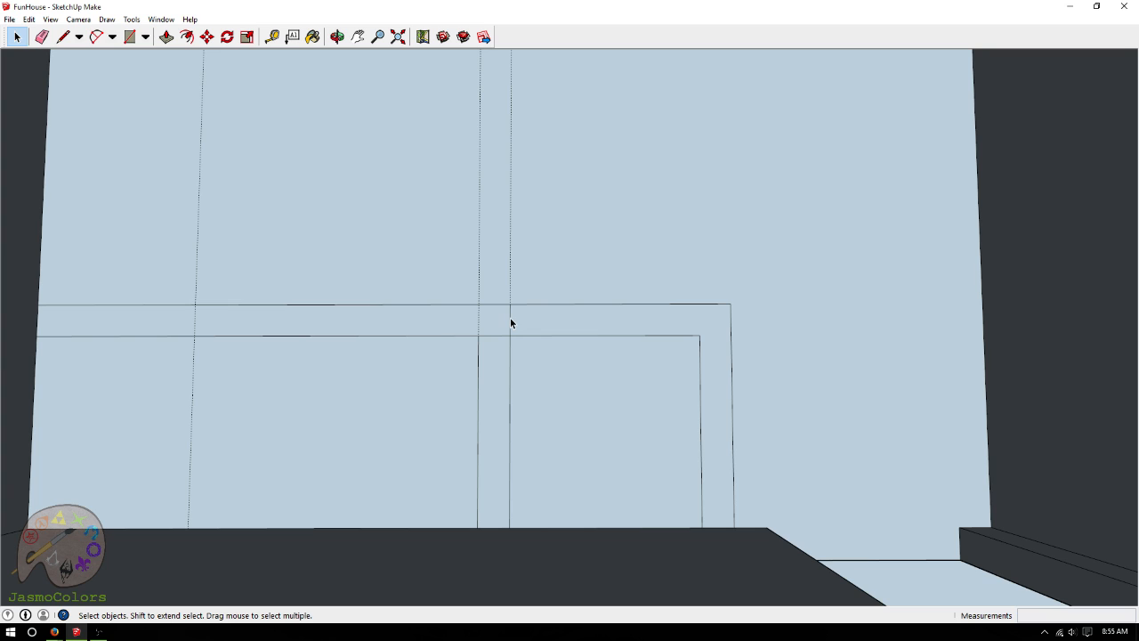
pyautogui.click(269, 37)
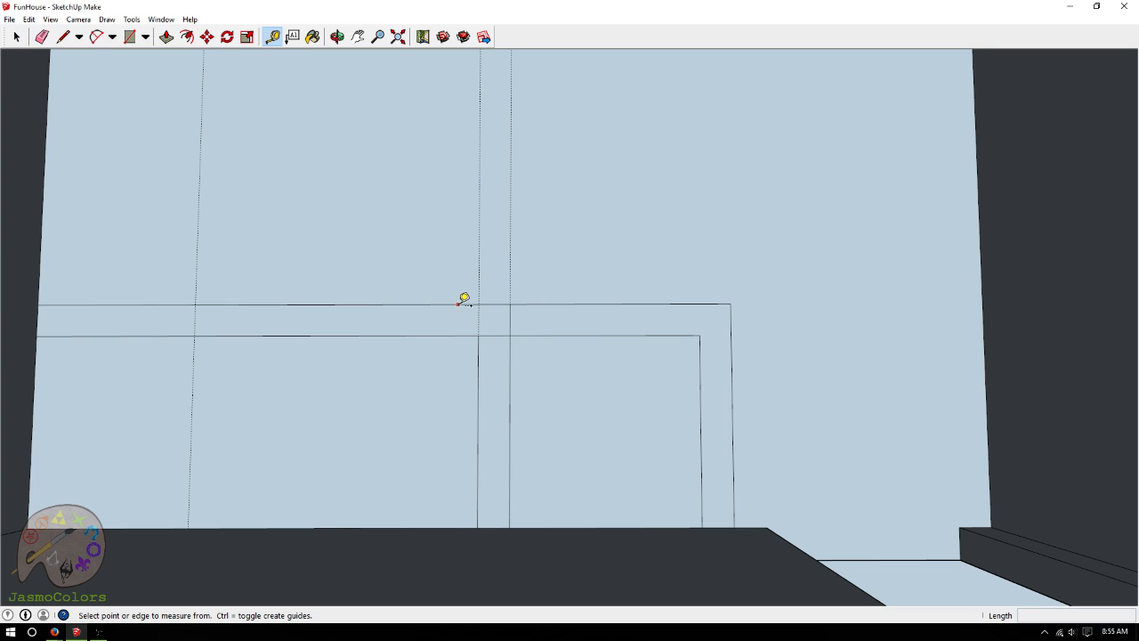
pyautogui.click(509, 367)
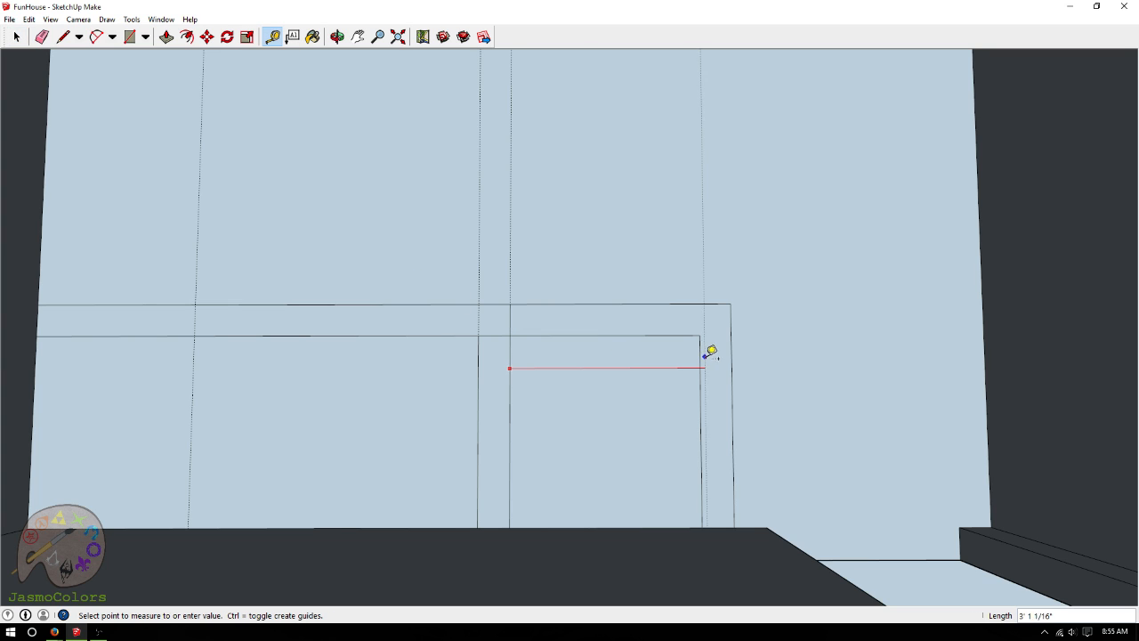
pyautogui.click(605, 335)
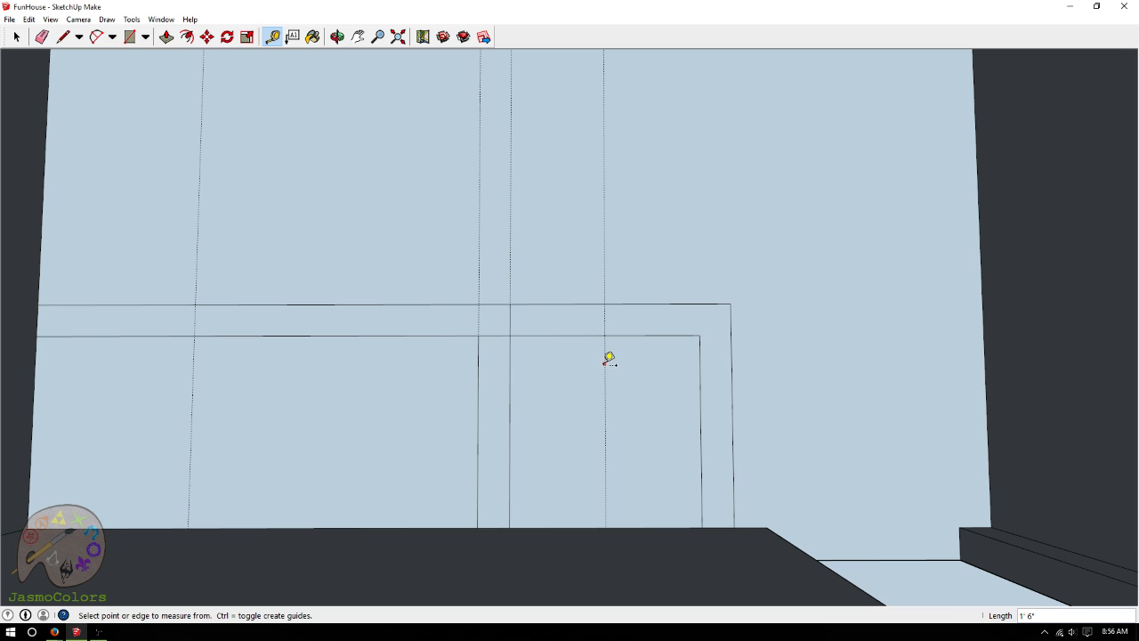
# Place two more lengthwise guides, one 15" to each side of the midway guide
pyautogui.click(605, 362)
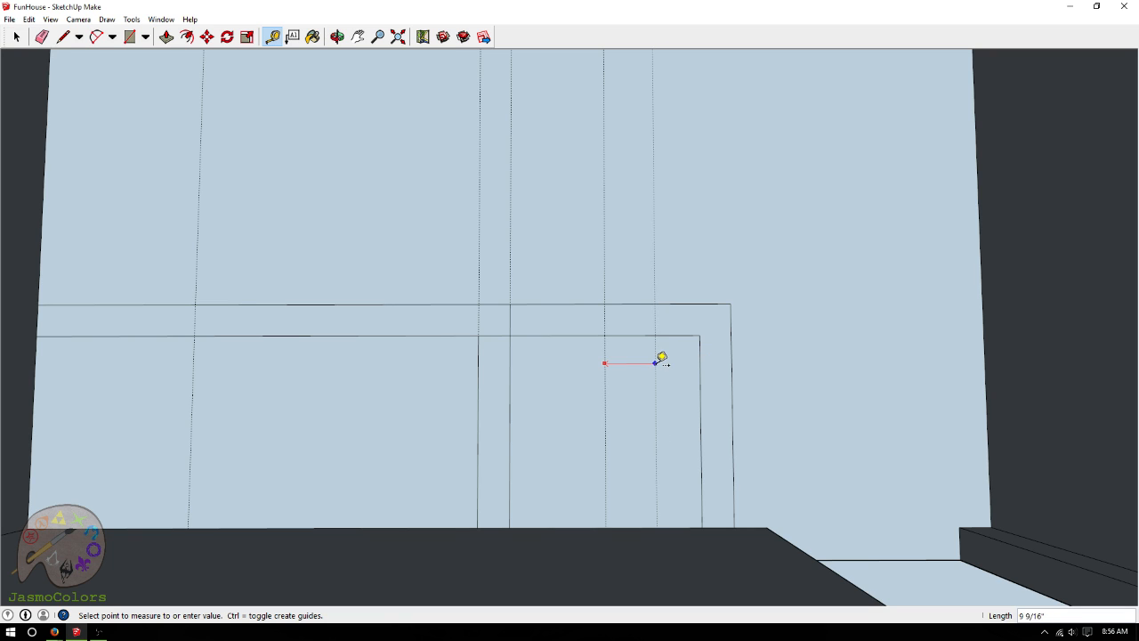
pyautogui.press('Return')
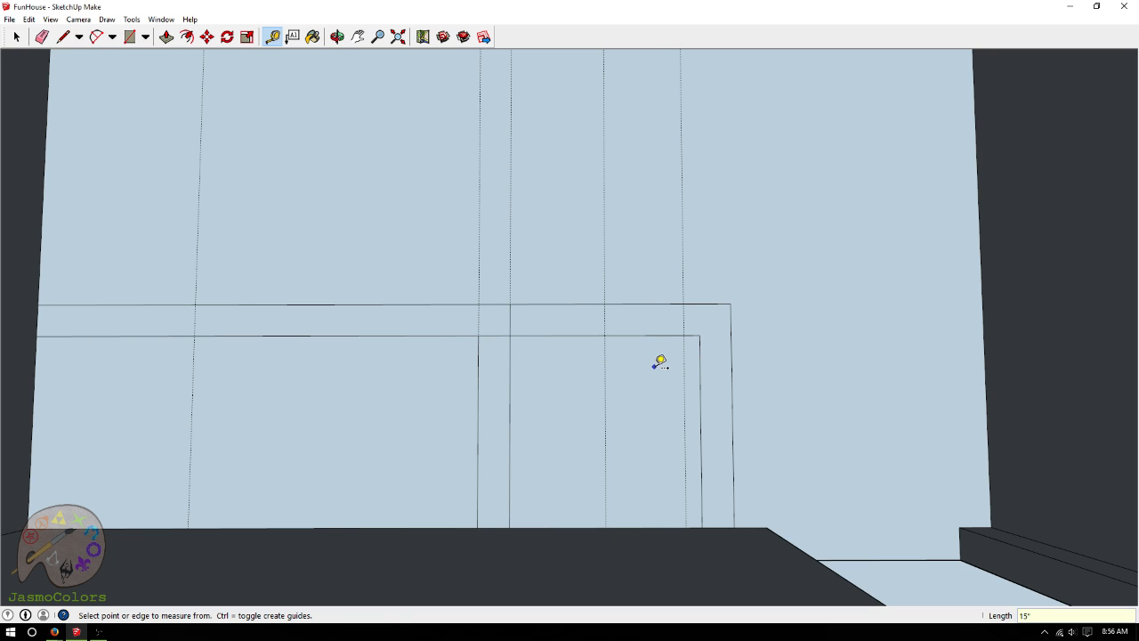
pyautogui.click(604, 363)
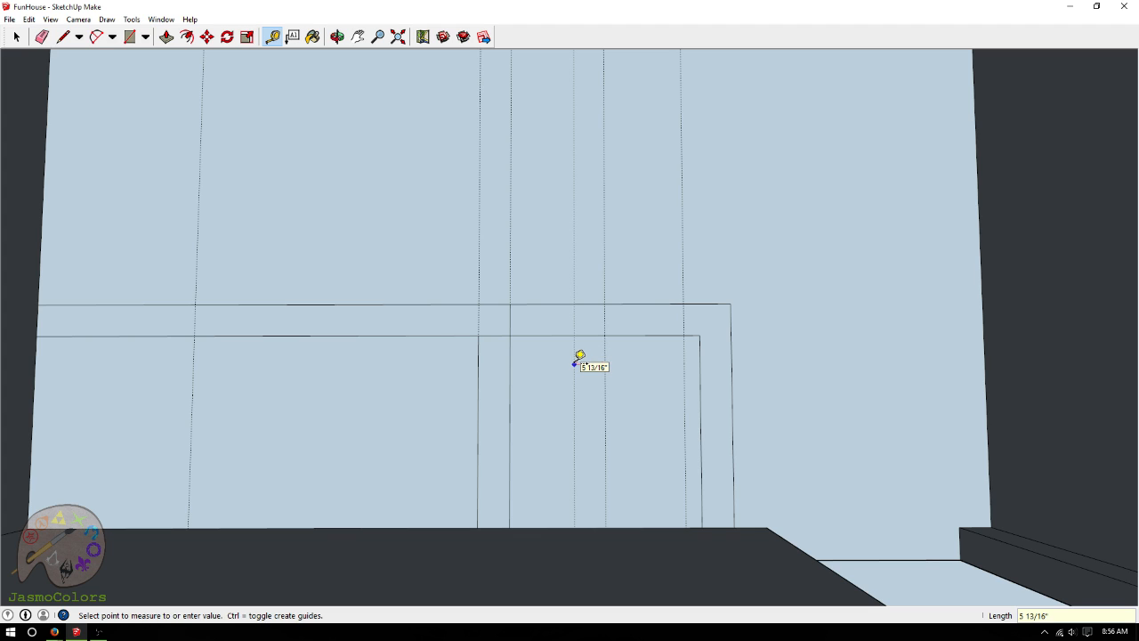
pyautogui.write('15')
pyautogui.press('Return')
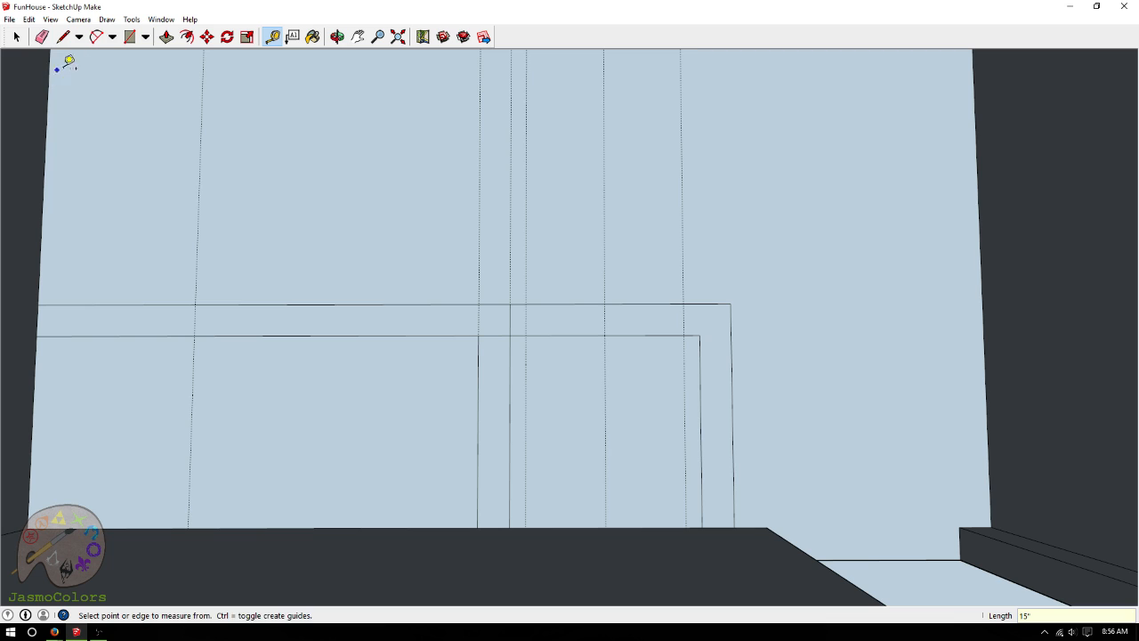
# Draw 6" lines across the partition's long leg at both 15" guides to mark an opening, and delete all guides
pyautogui.click(64, 36)
pyautogui.click(526, 335)
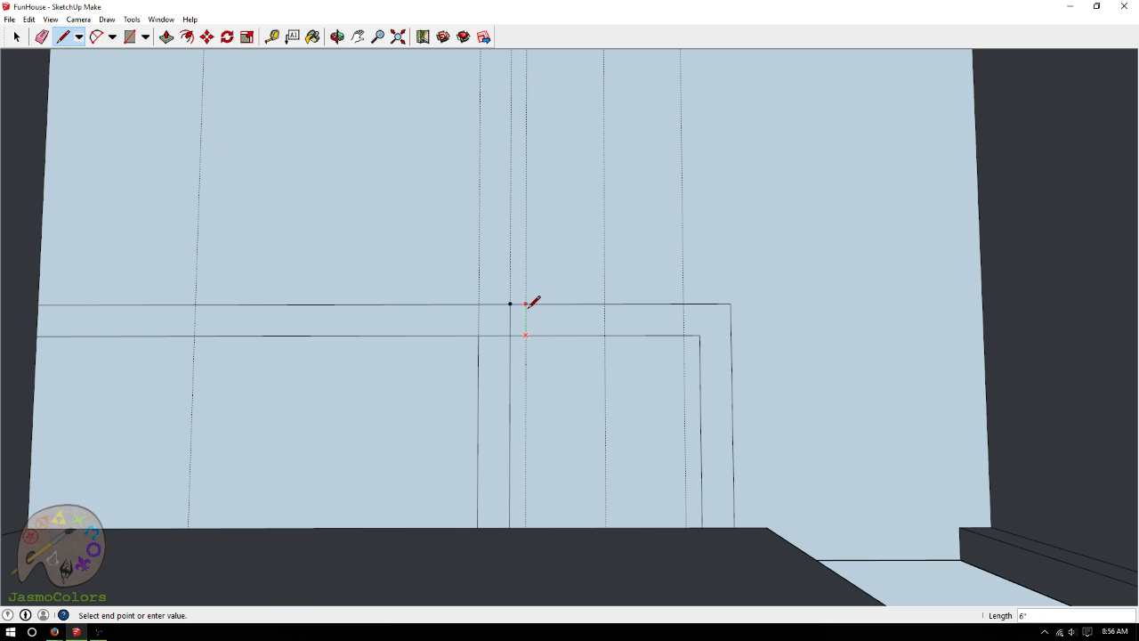
pyautogui.click(525, 304)
pyautogui.click(683, 336)
pyautogui.click(683, 304)
pyautogui.click(35, 20)
pyautogui.click(54, 129)
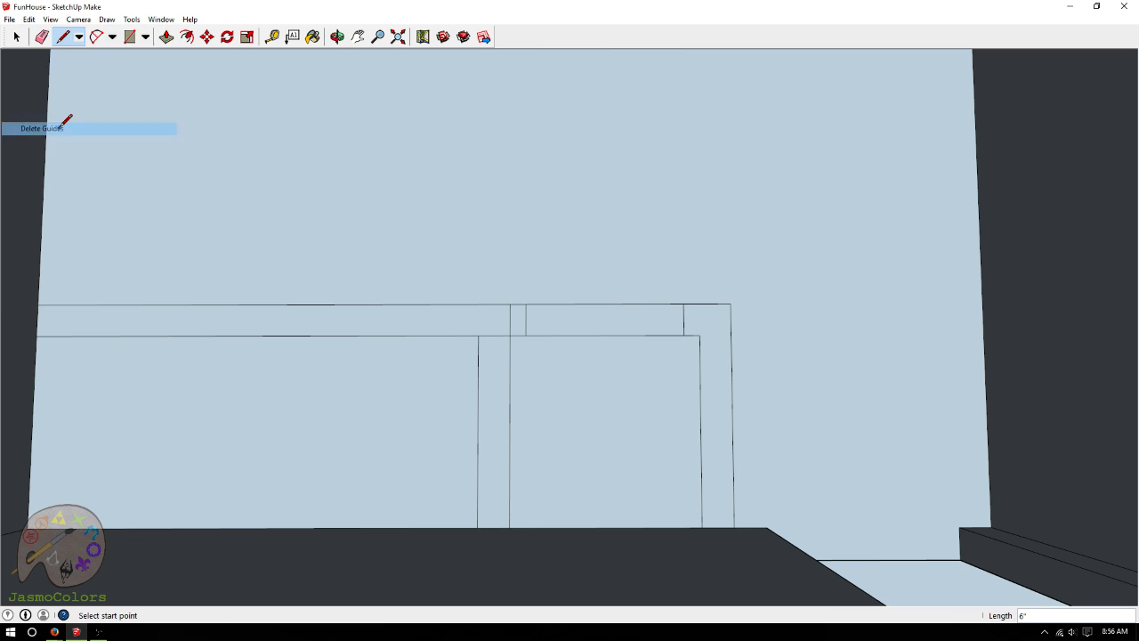
# Delete the edge and the cross line where the dividing wall meets the partition's long leg, merging the two
pyautogui.press('space')
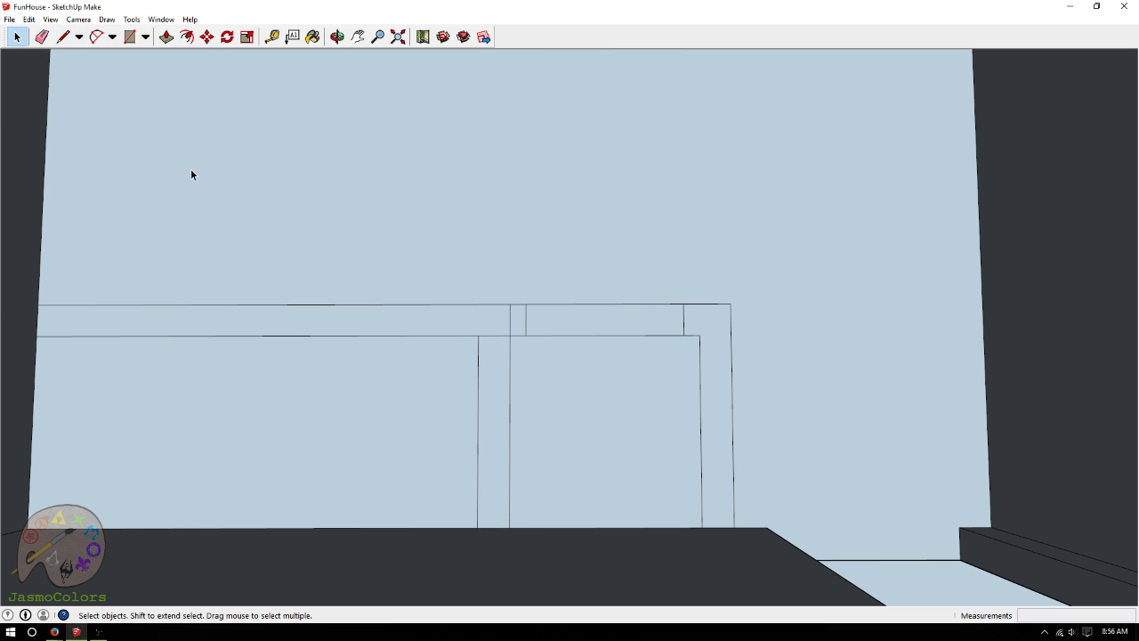
pyautogui.click(497, 333)
pyautogui.click(509, 336)
pyautogui.press('Delete')
pyautogui.scroll(-3, 761, 271)
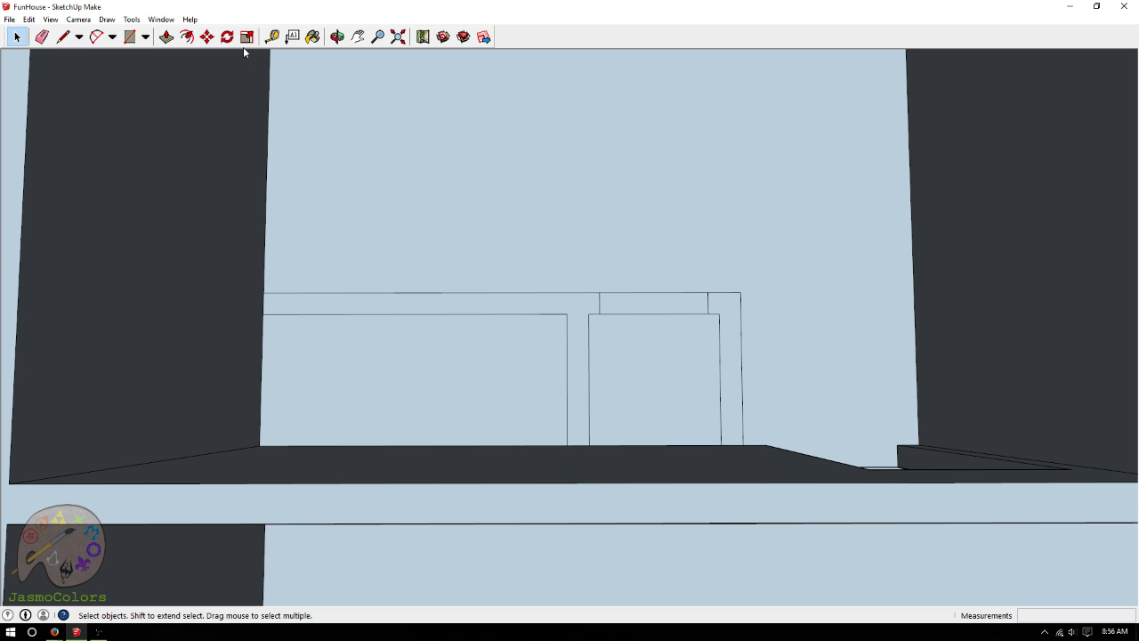
# Place a guide off the outer wall, 4' 6" short of the dividing wall, and draw a 6" line across the long leg there
pyautogui.click(273, 40)
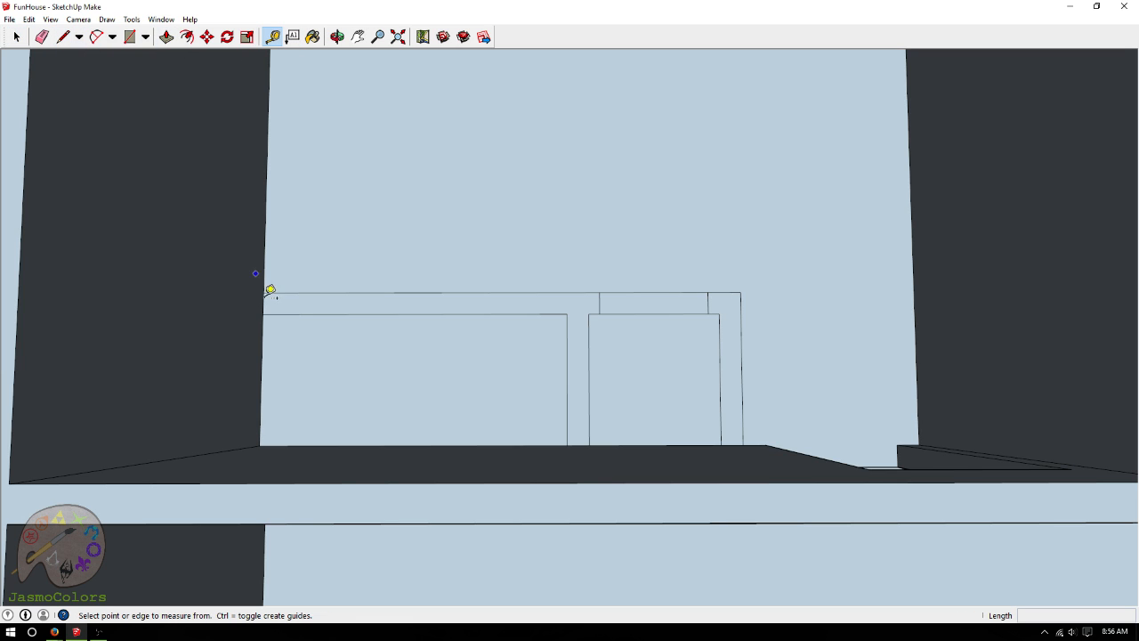
pyautogui.click(265, 346)
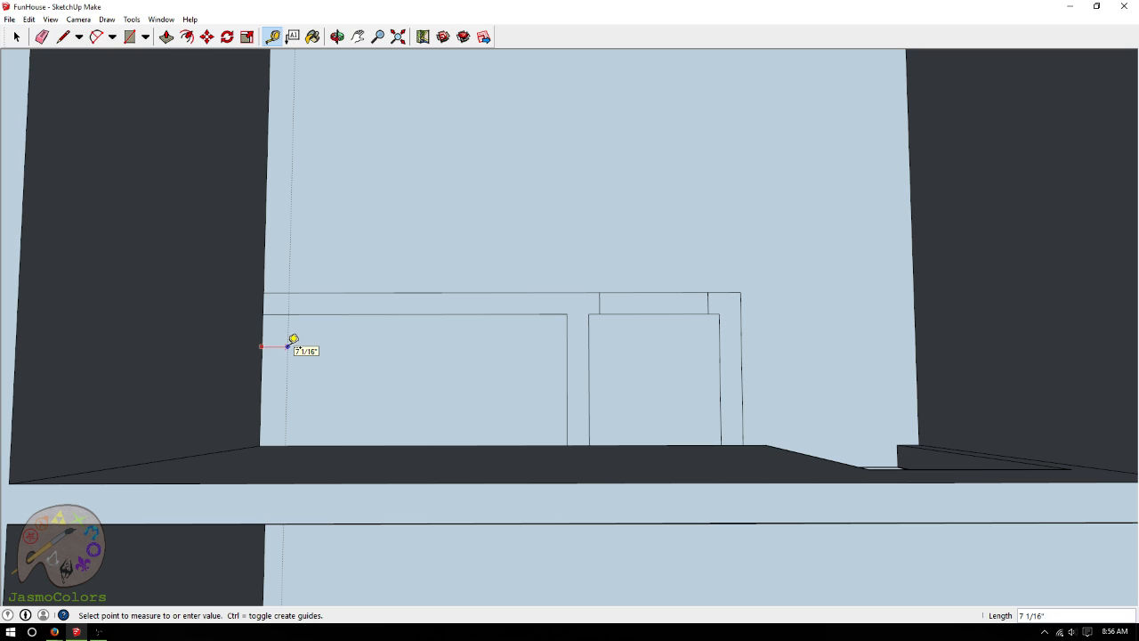
pyautogui.click(290, 343)
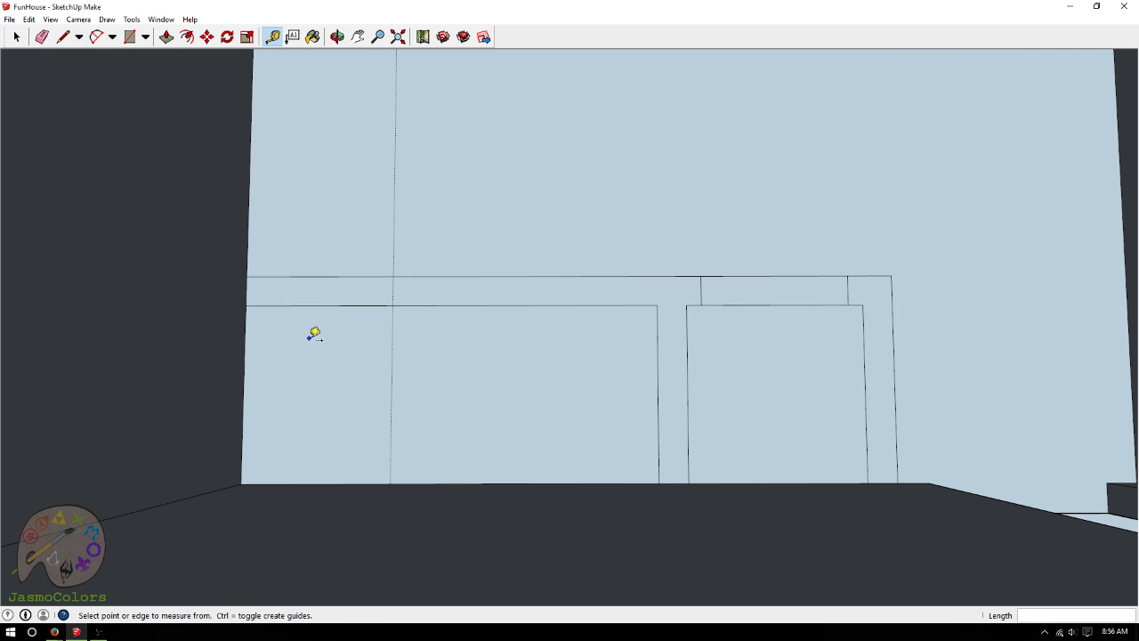
pyautogui.scroll(2, 313, 337)
pyautogui.click(63, 39)
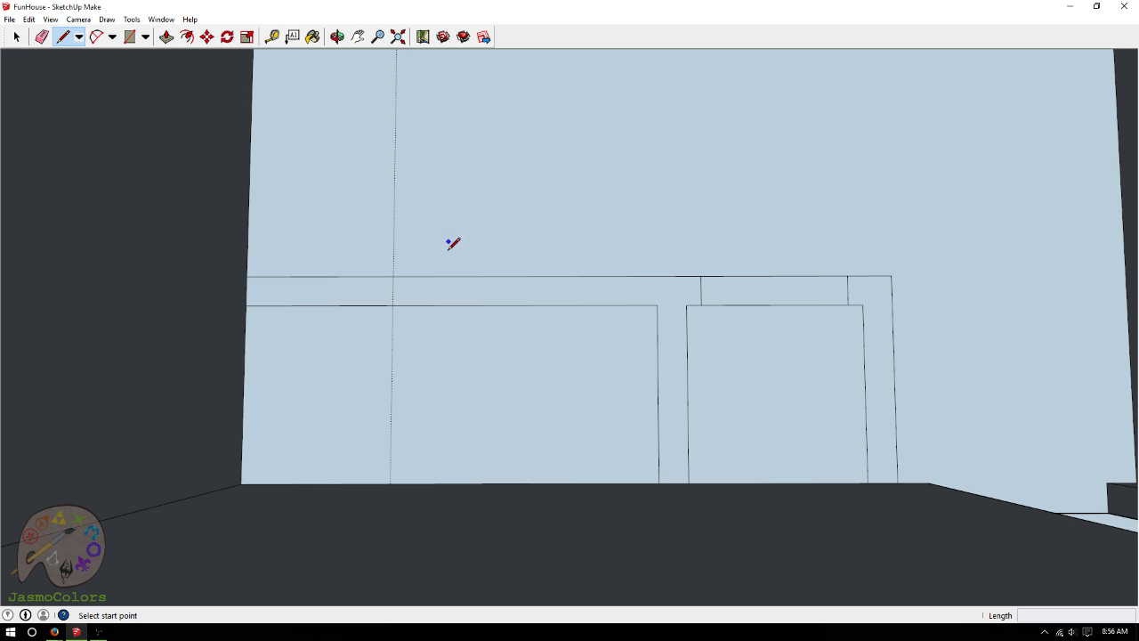
pyautogui.click(393, 276)
pyautogui.click(393, 305)
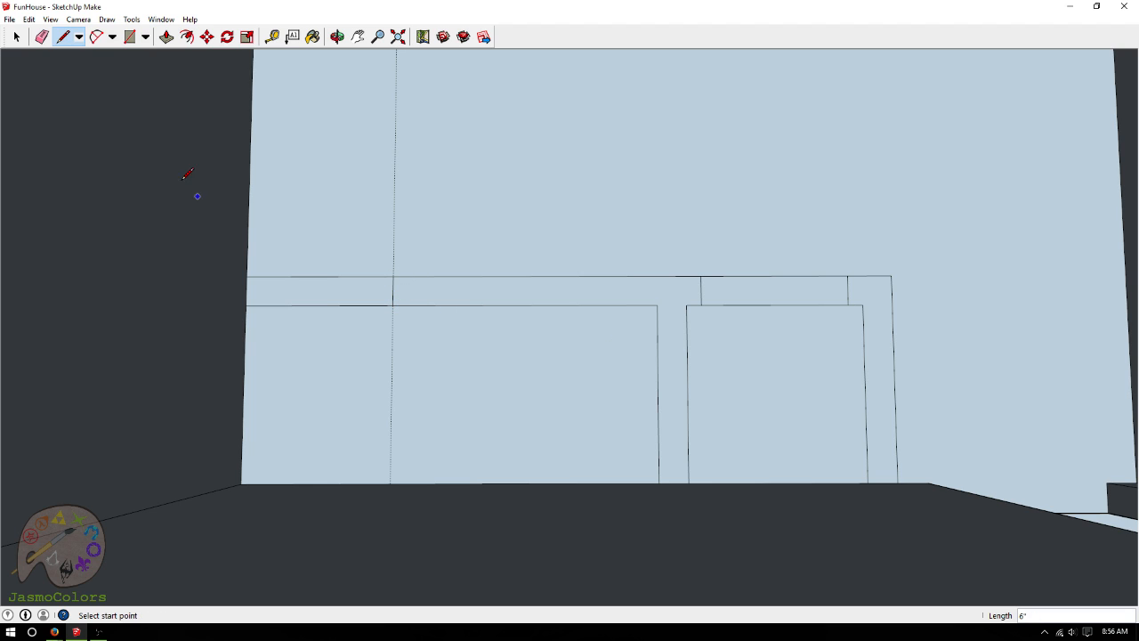
# Measure from the guide to the dividing wall's nearer face, and delete all guides
pyautogui.click(272, 37)
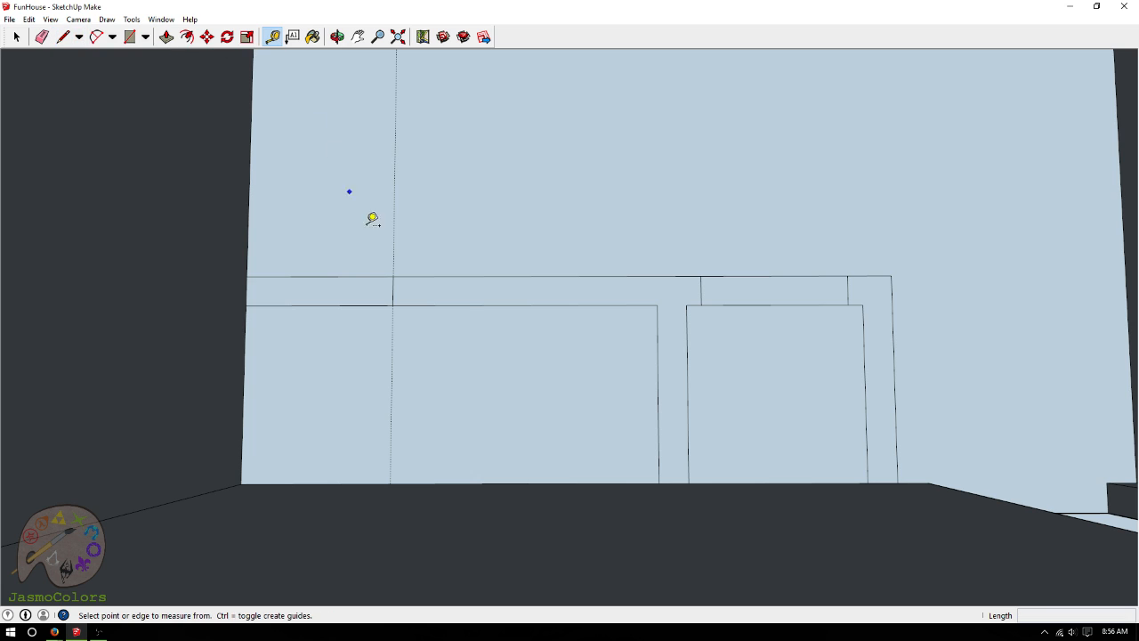
pyautogui.click(391, 335)
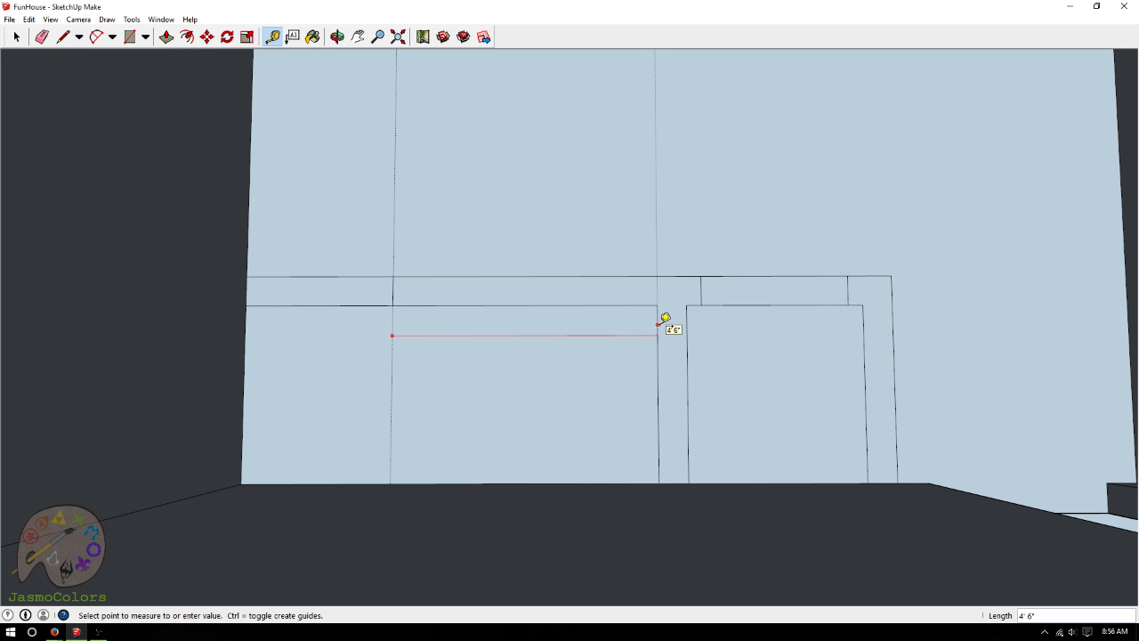
pyautogui.press('Escape')
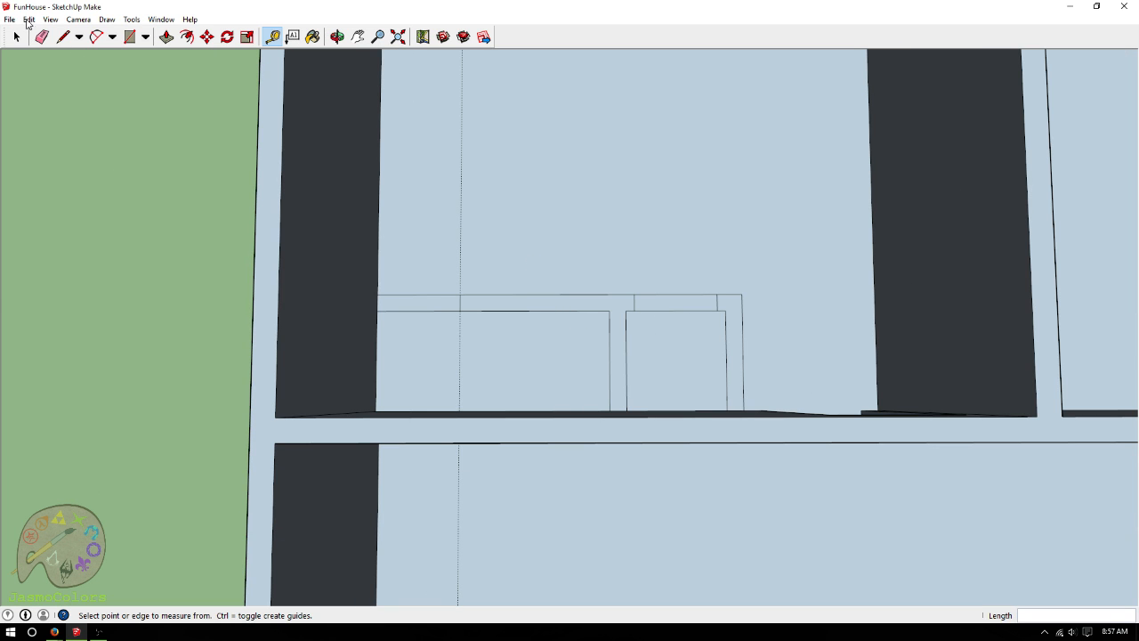
pyautogui.click(29, 19)
pyautogui.click(116, 127)
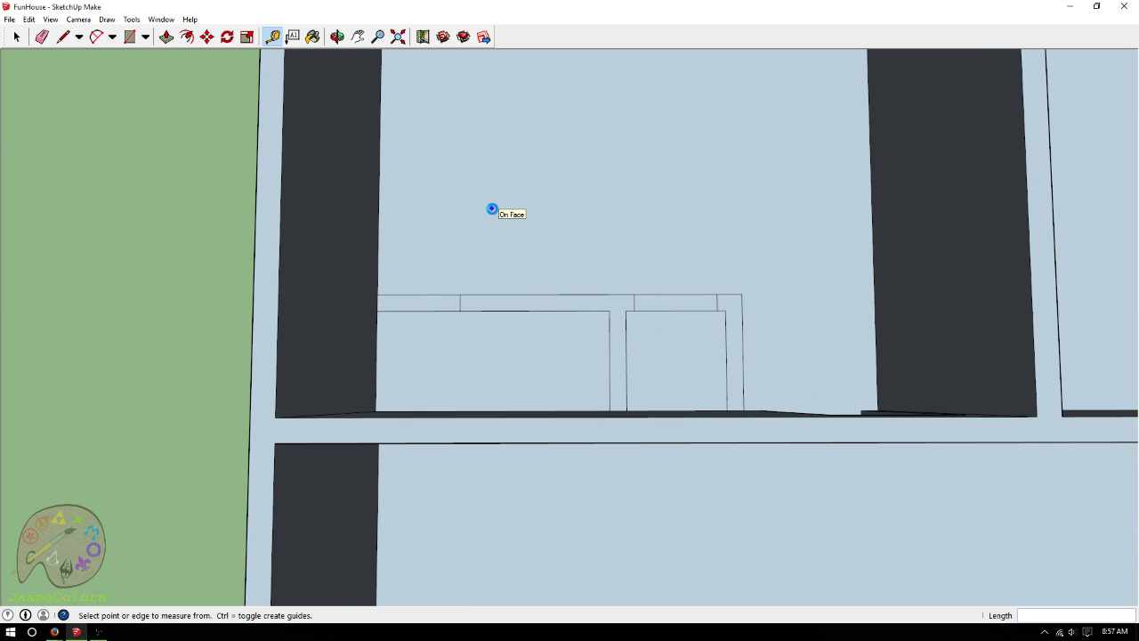
pyautogui.scroll(-3, 307, 413)
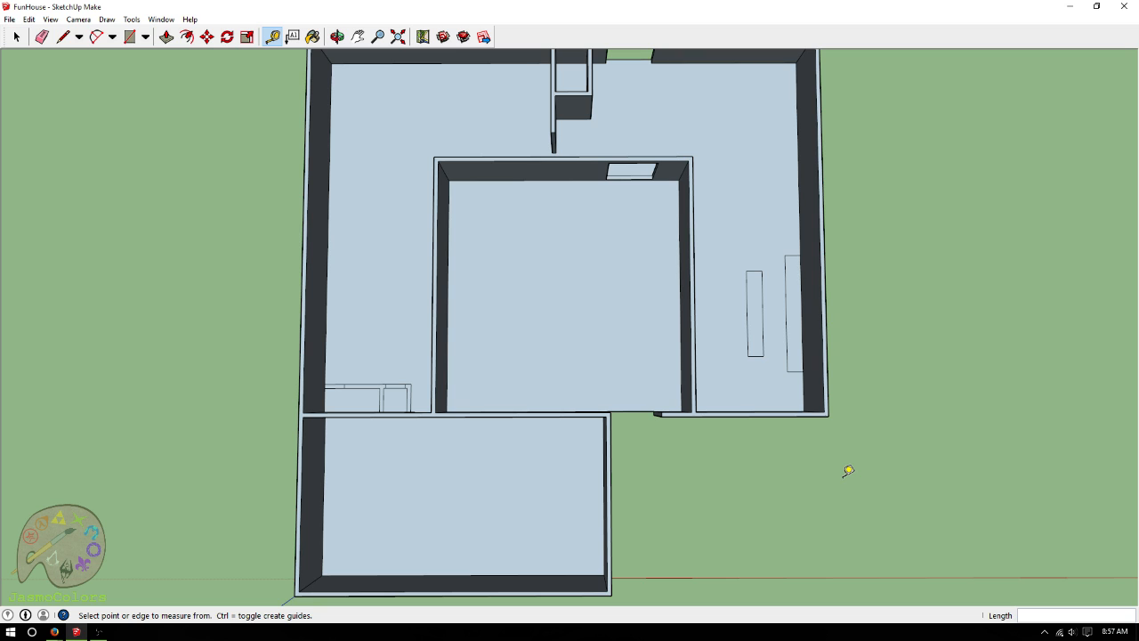
pyautogui.scroll(-3, 786, 554)
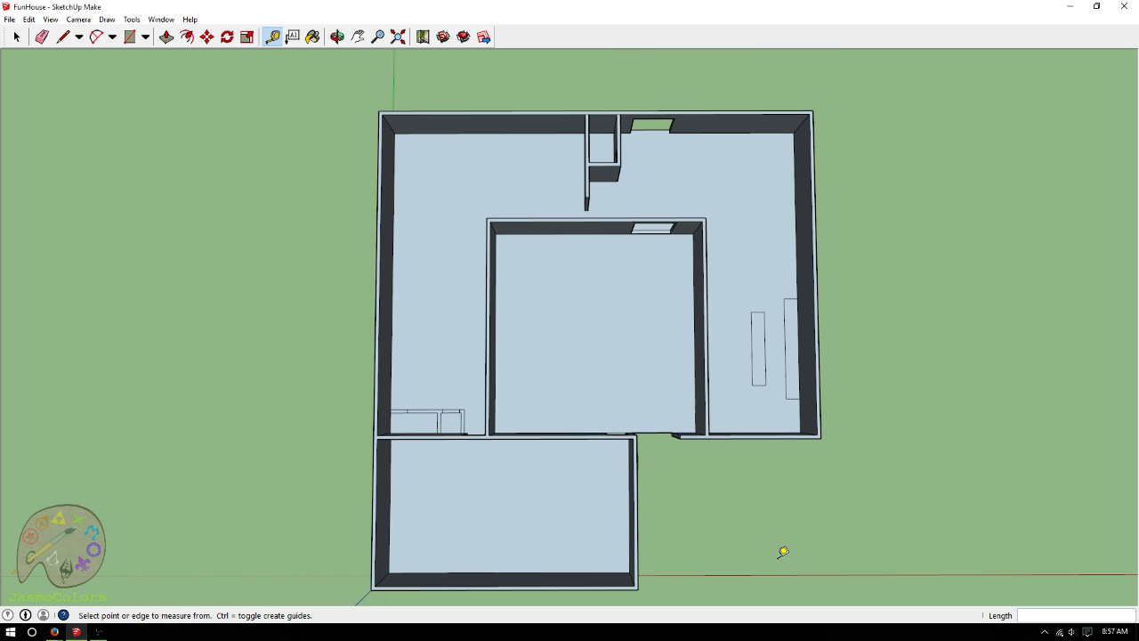
pyautogui.scroll(1, 773, 549)
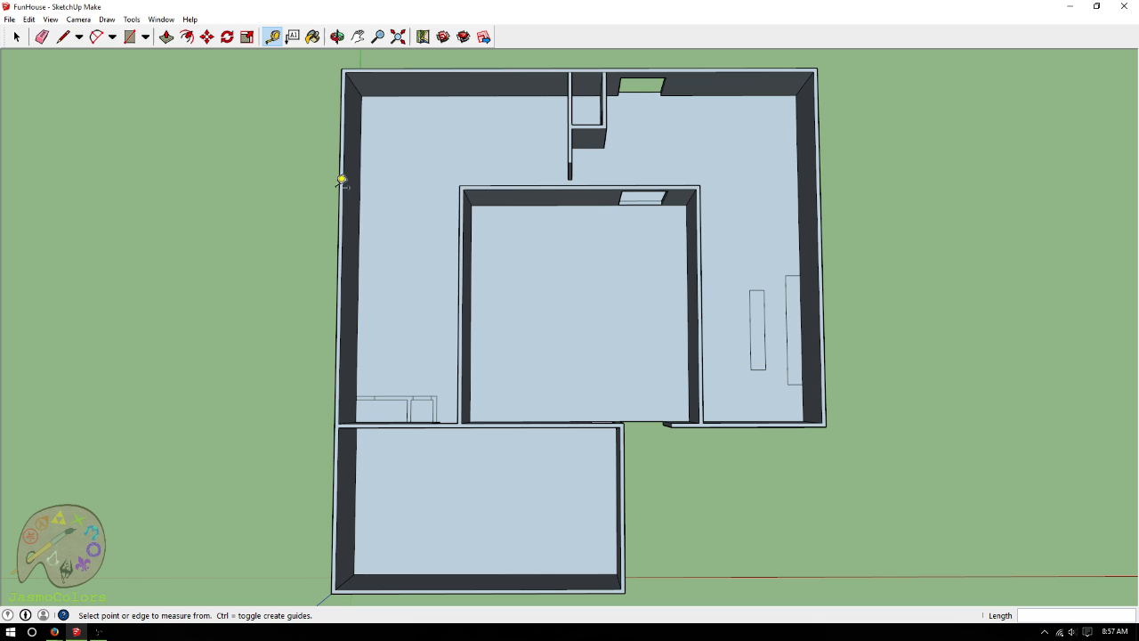
# Place guides at the cross line on the partition's long leg and along the nearer face of the dividing wall
pyautogui.scroll(-1, 791, 274)
pyautogui.scroll(4, 347, 343)
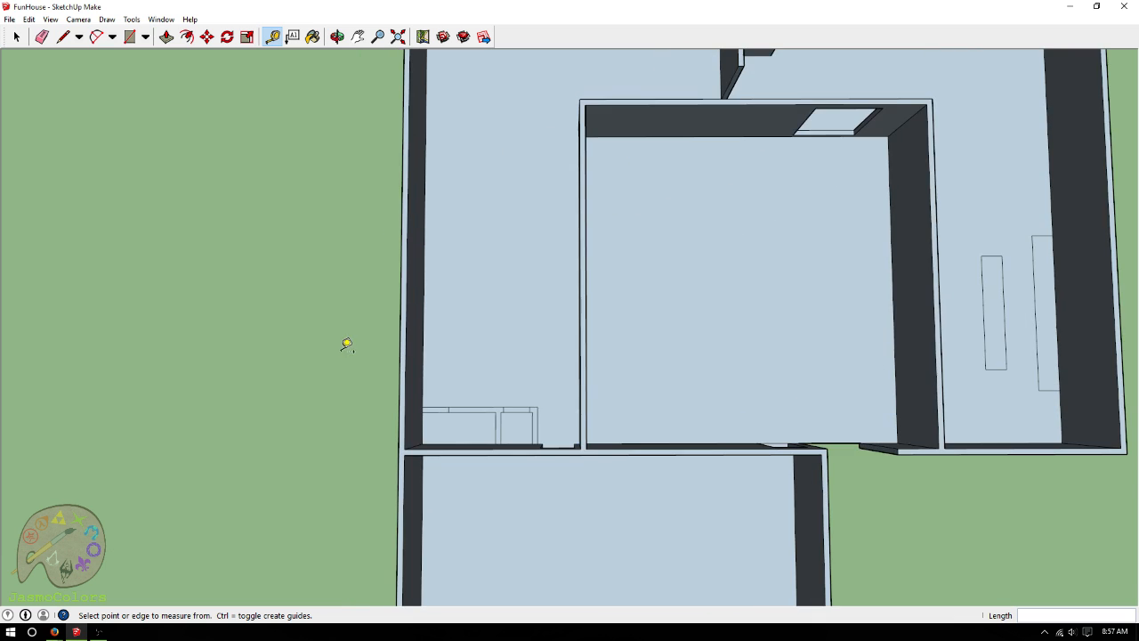
pyautogui.scroll(3, 502, 411)
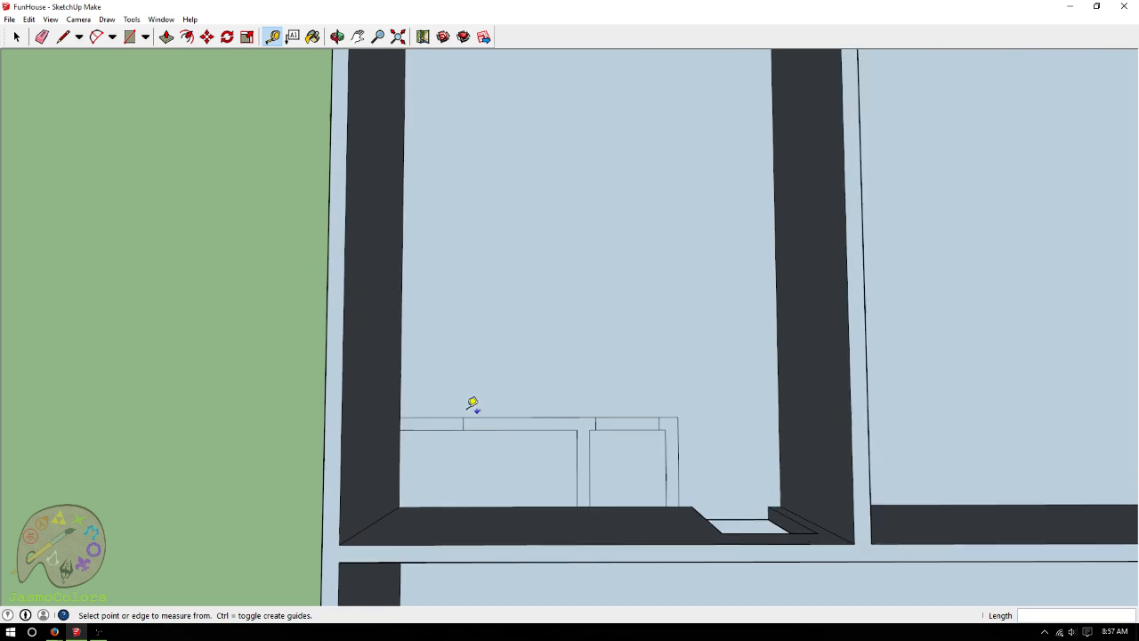
pyautogui.click(393, 385)
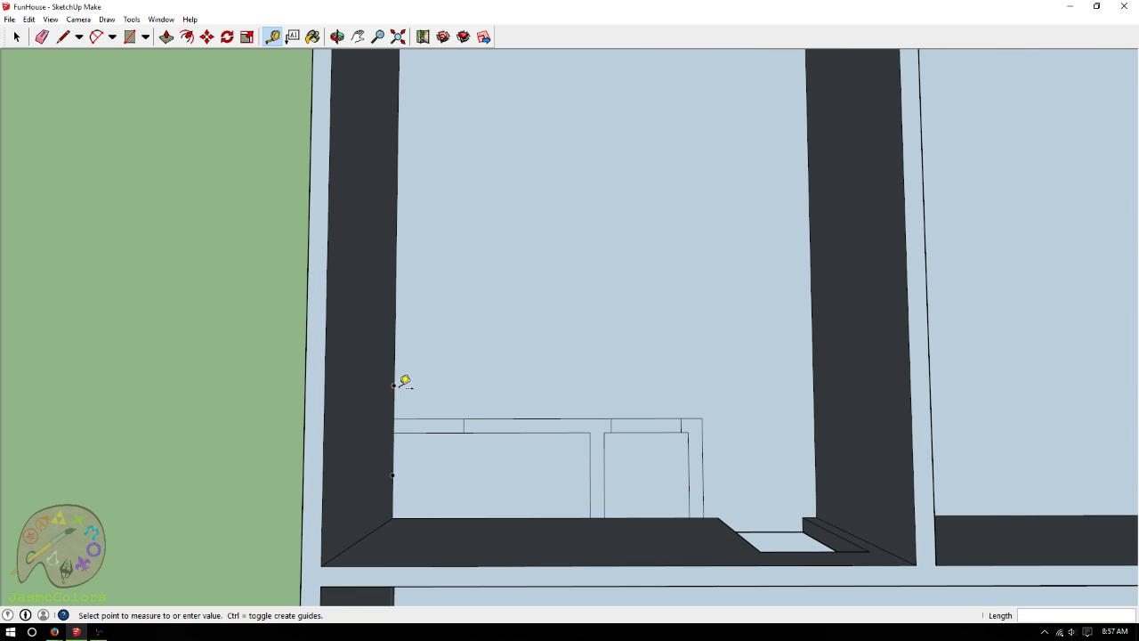
pyautogui.click(468, 411)
pyautogui.click(464, 400)
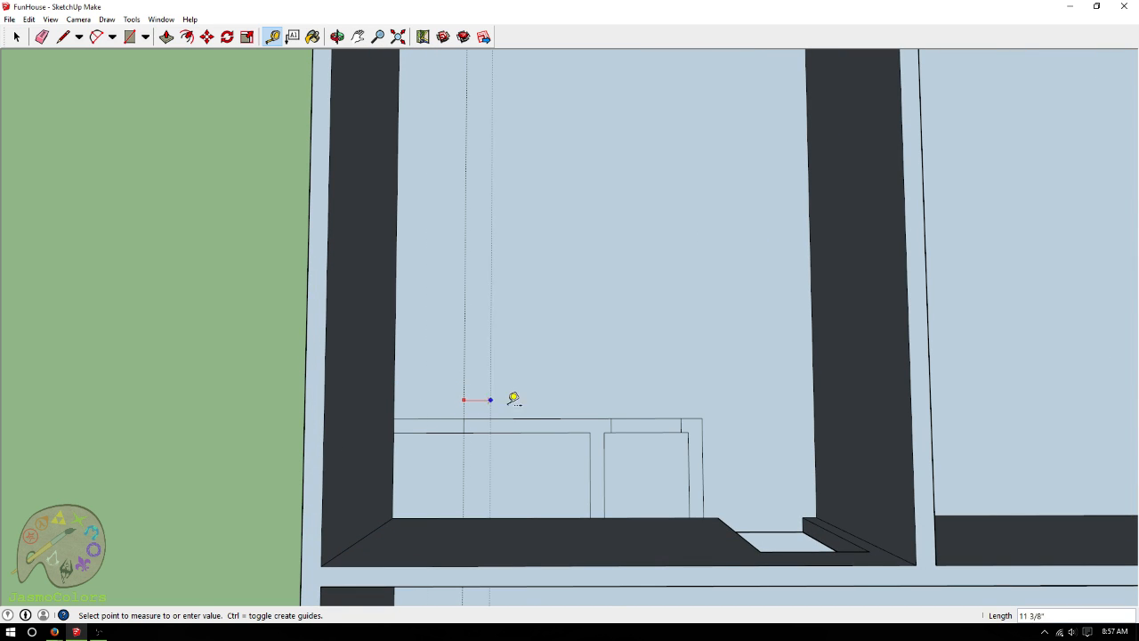
pyautogui.click(596, 427)
pyautogui.click(545, 417)
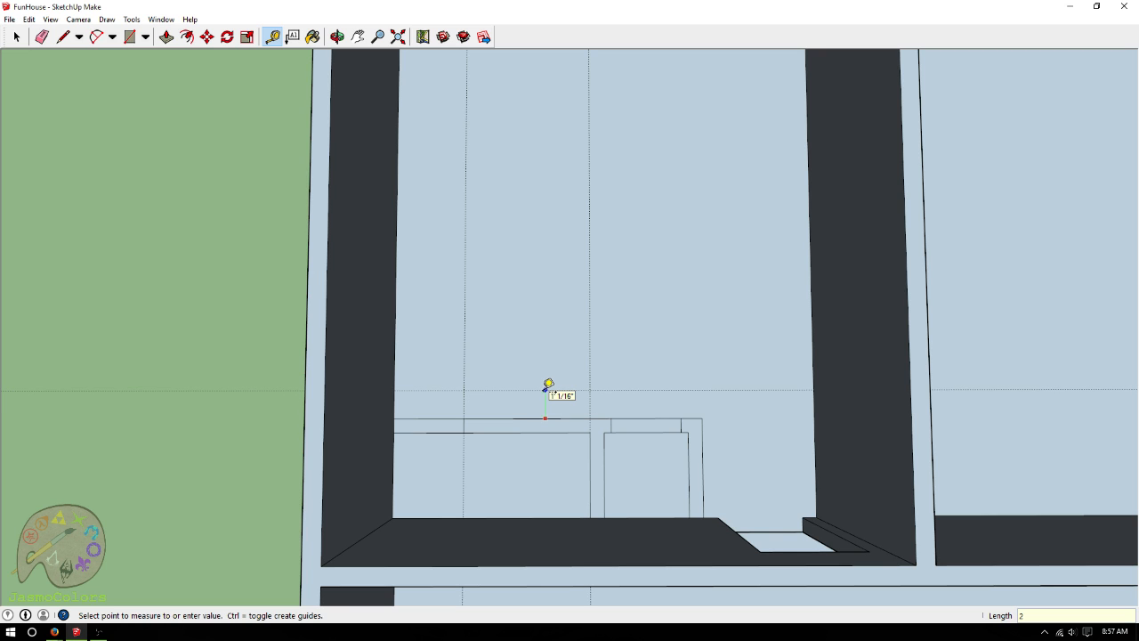
pyautogui.click(545, 389)
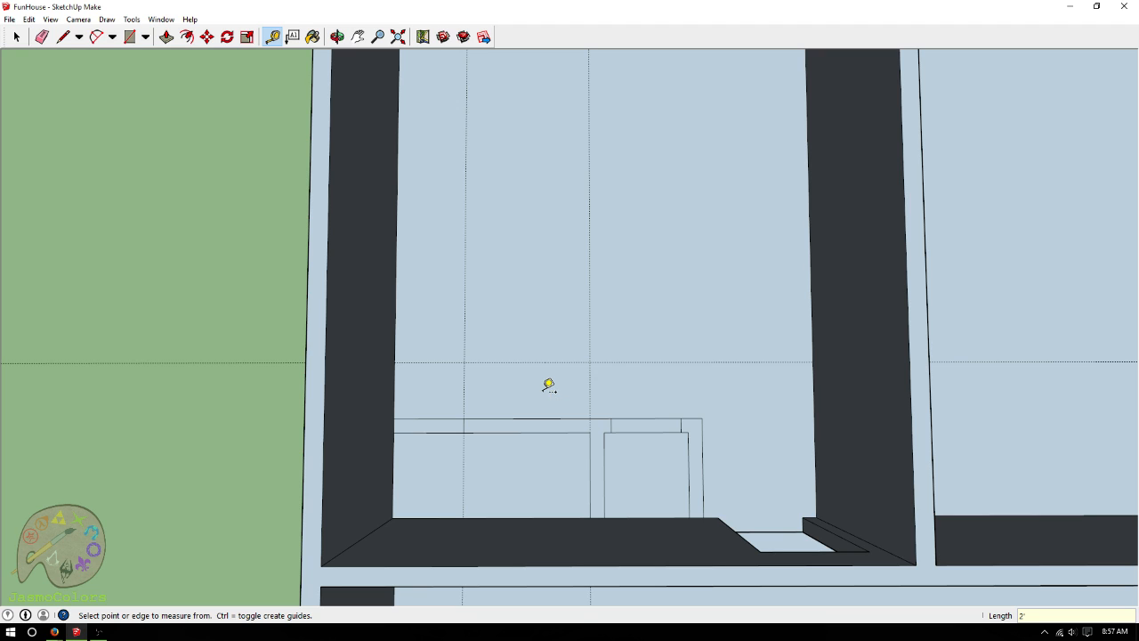
pyautogui.hotkey('ctrl', 'z')
# Using a guide 18" off the partition's long leg, draw a 4' 6" by 1' 6" rectangle against the leg and delete all guides
pyautogui.click(545, 418)
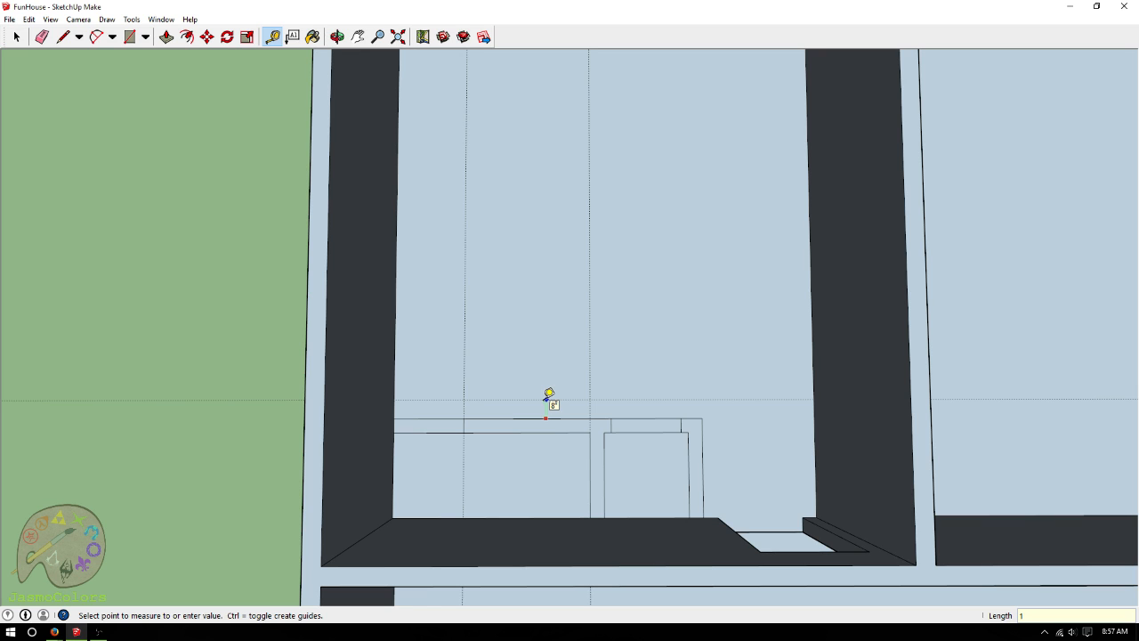
pyautogui.press('Return')
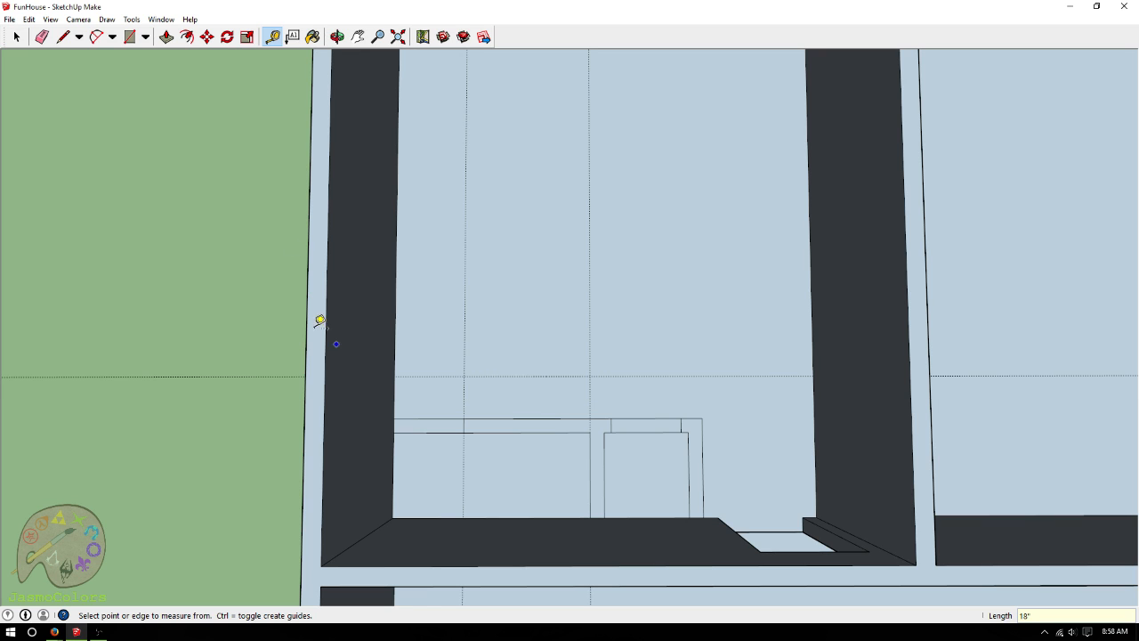
pyautogui.click(123, 37)
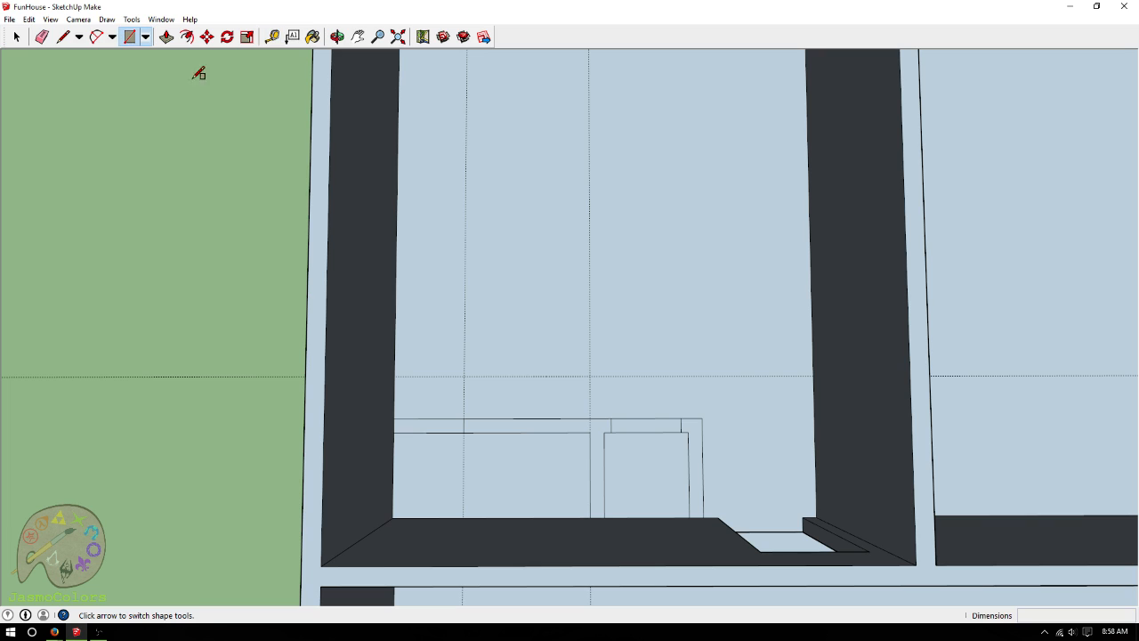
pyautogui.click(464, 376)
pyautogui.click(589, 418)
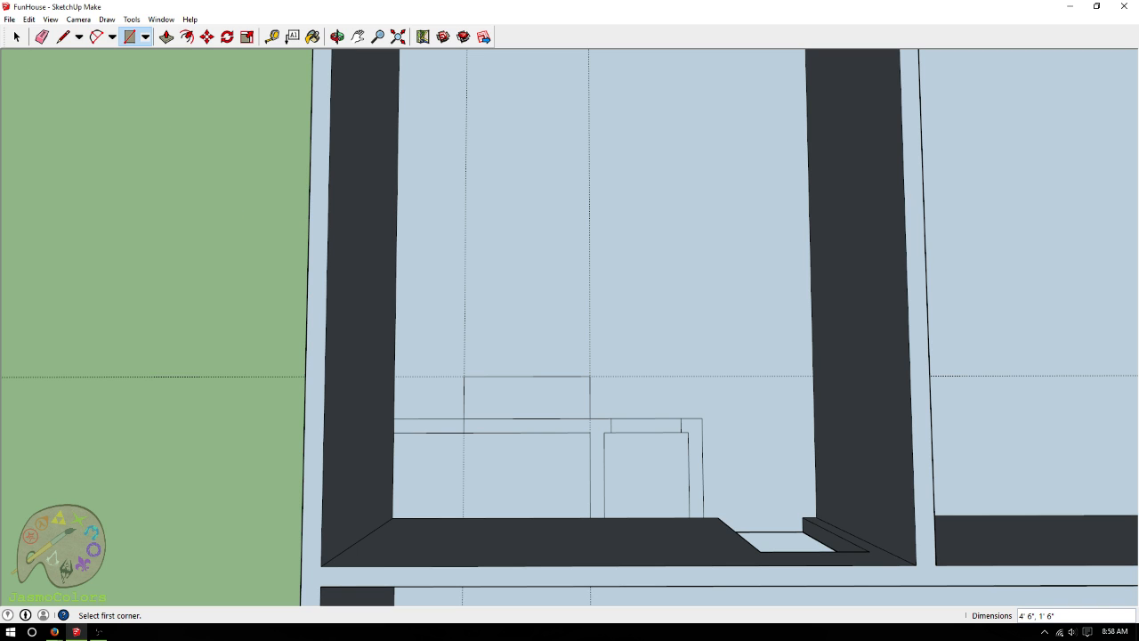
pyautogui.click(9, 18)
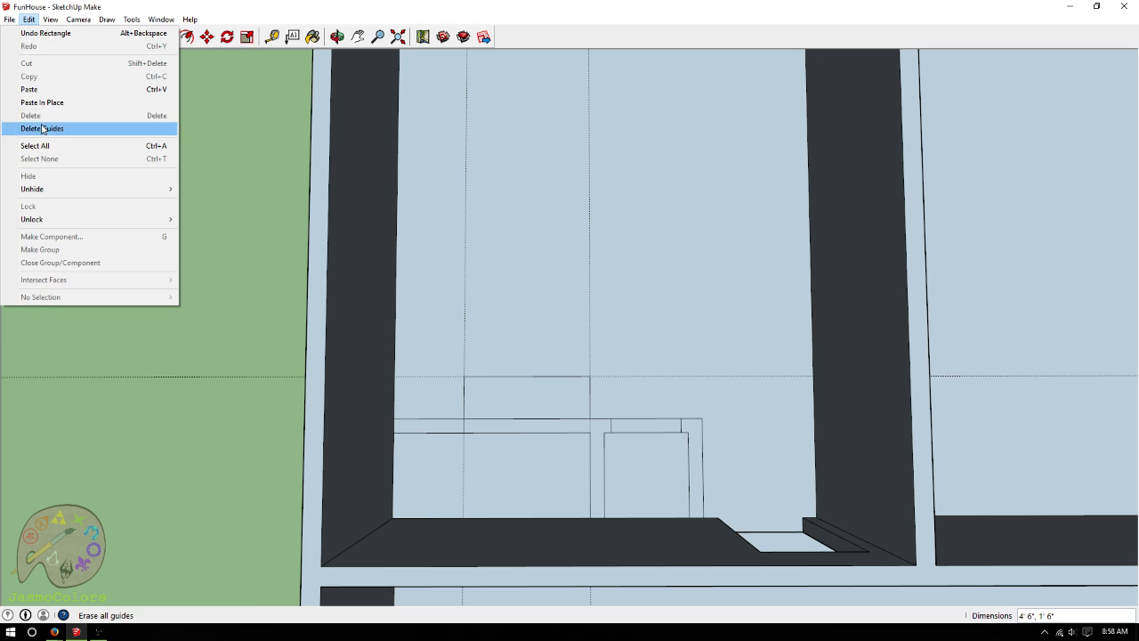
pyautogui.click(46, 126)
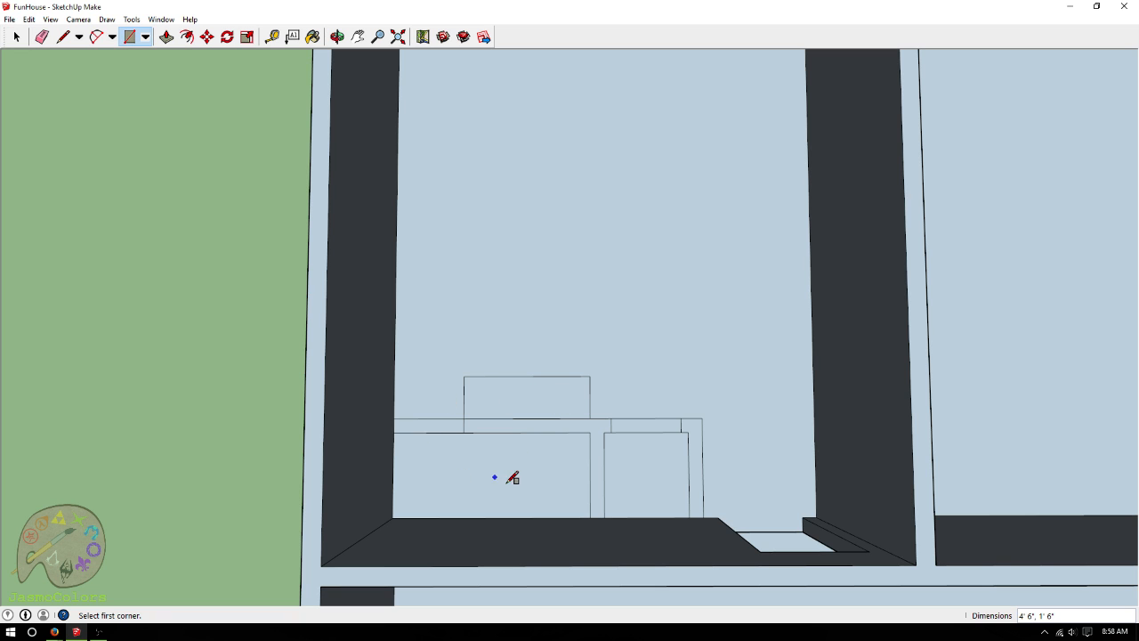
pyautogui.scroll(-3, 468, 500)
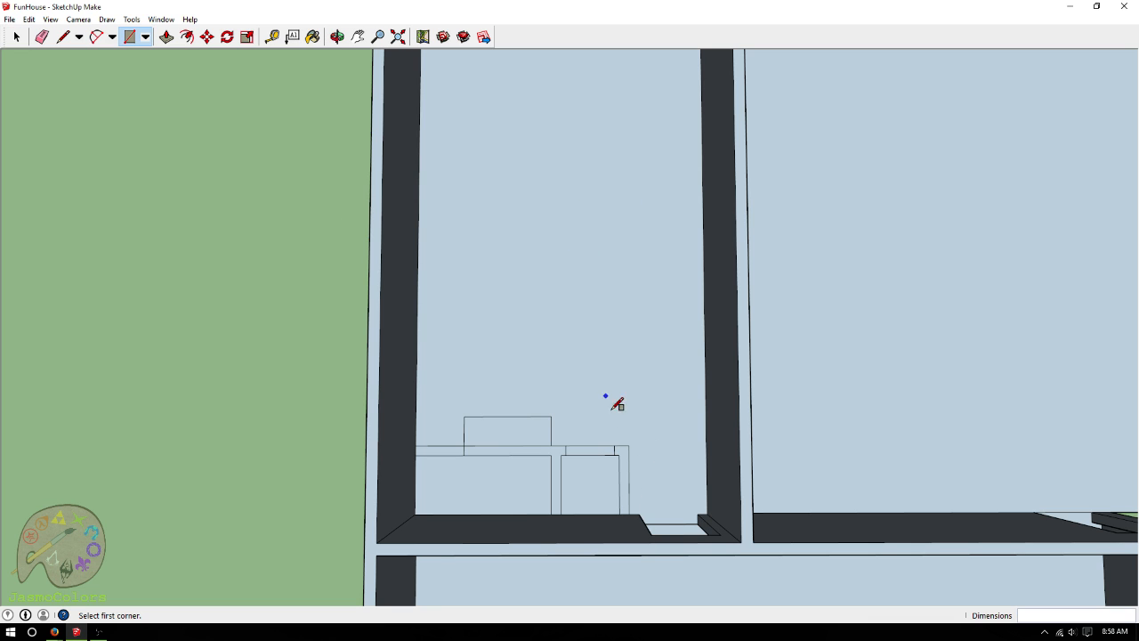
pyautogui.scroll(-2, 637, 532)
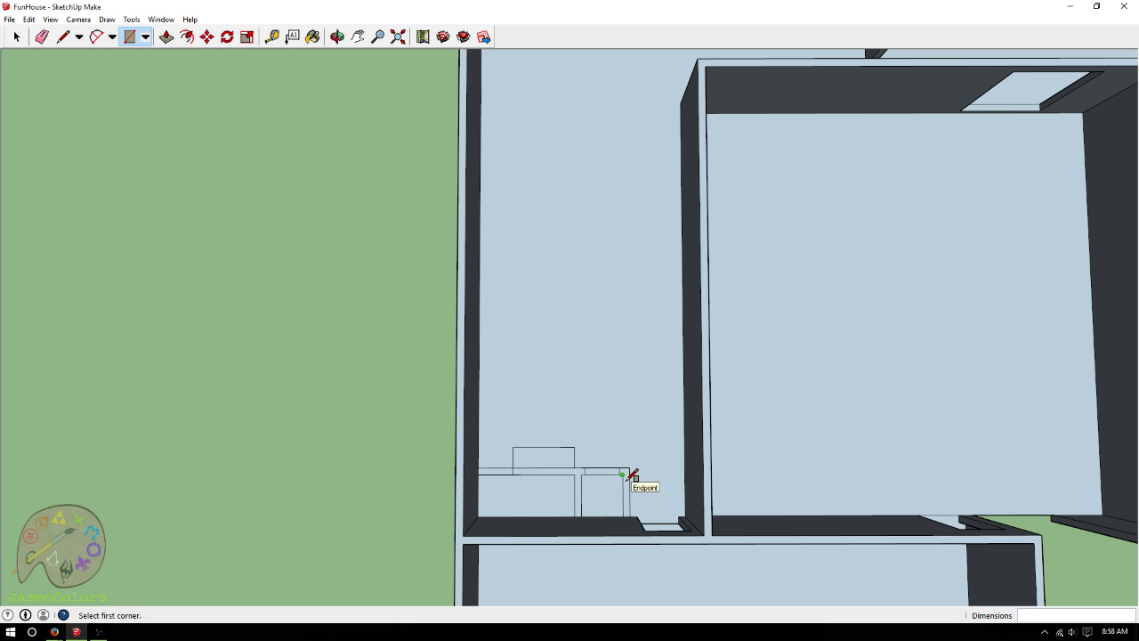
pyautogui.scroll(1, 534, 408)
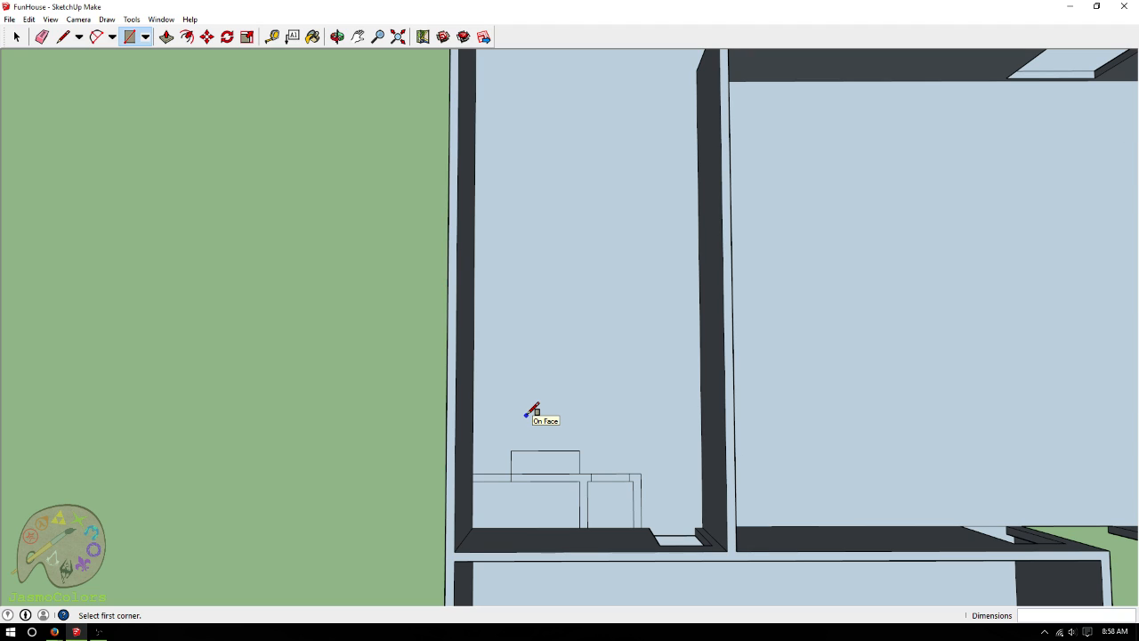
pyautogui.scroll(-2, 532, 410)
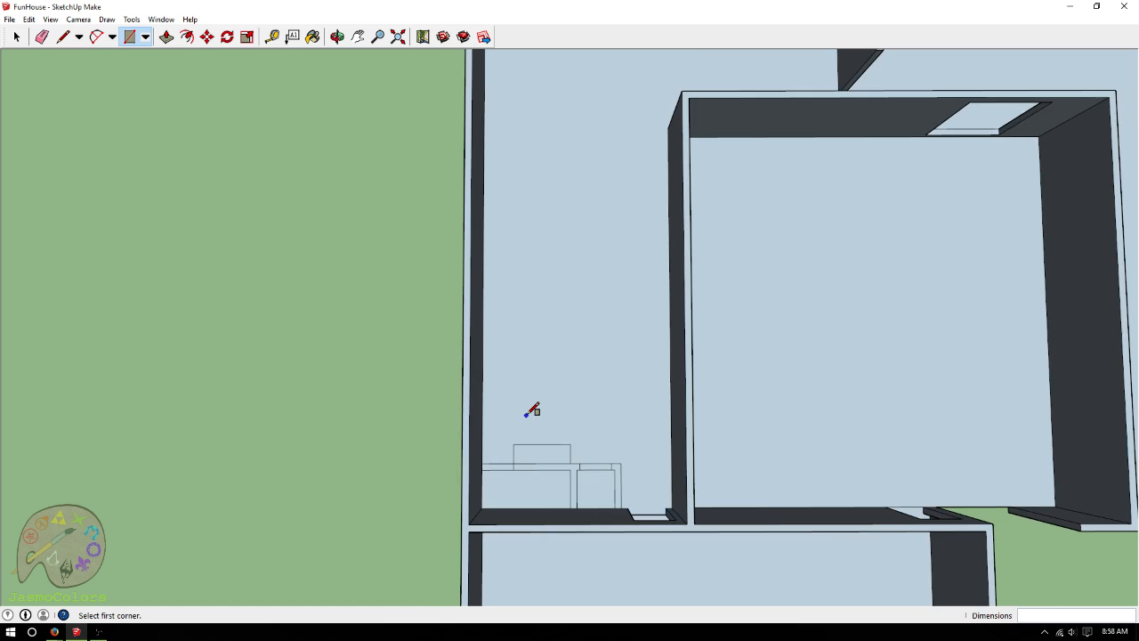
pyautogui.scroll(3, 532, 410)
pyautogui.scroll(1, 532, 411)
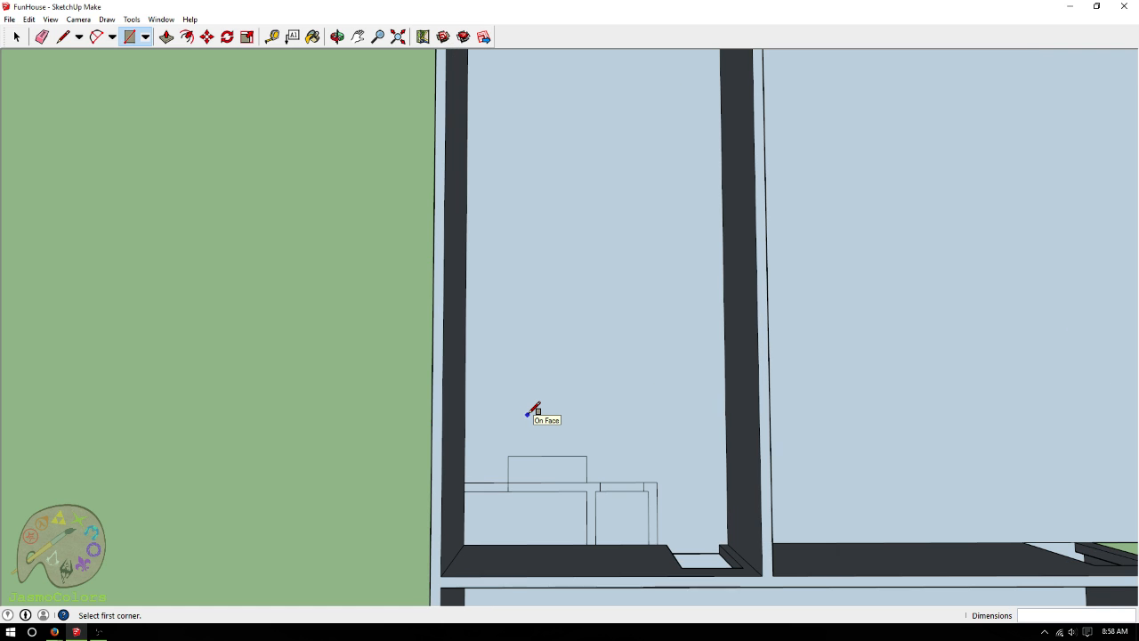
# Place a guide 6" off the outer edge of the partition's long leg and another guide 30" beyond it
pyautogui.click(271, 37)
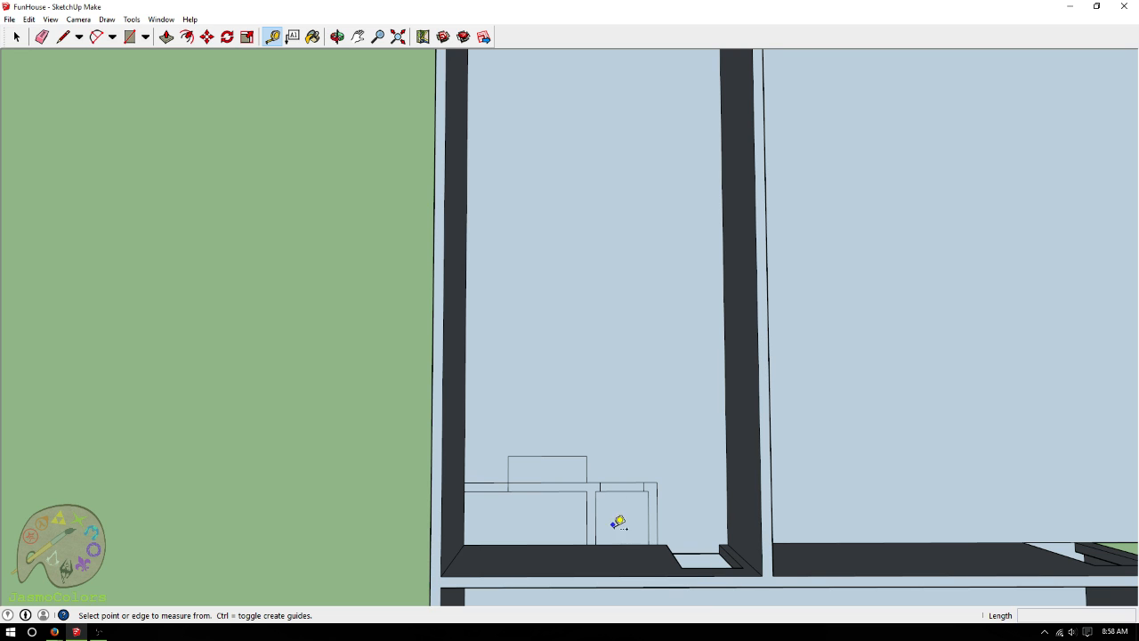
pyautogui.scroll(-3, 513, 275)
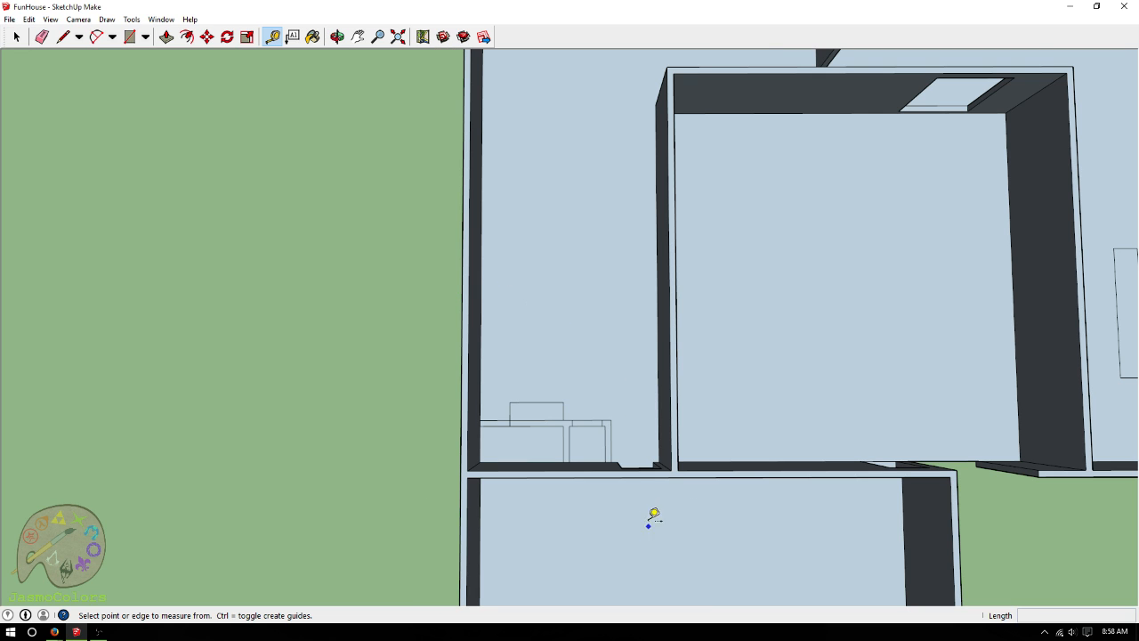
pyautogui.scroll(5, 610, 409)
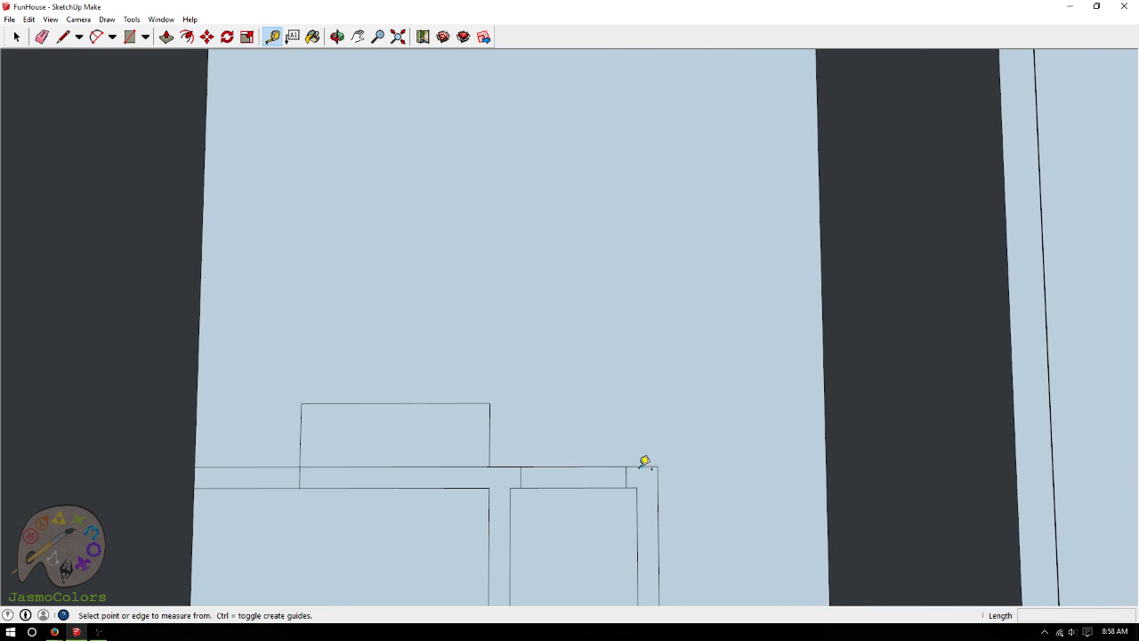
pyautogui.click(641, 465)
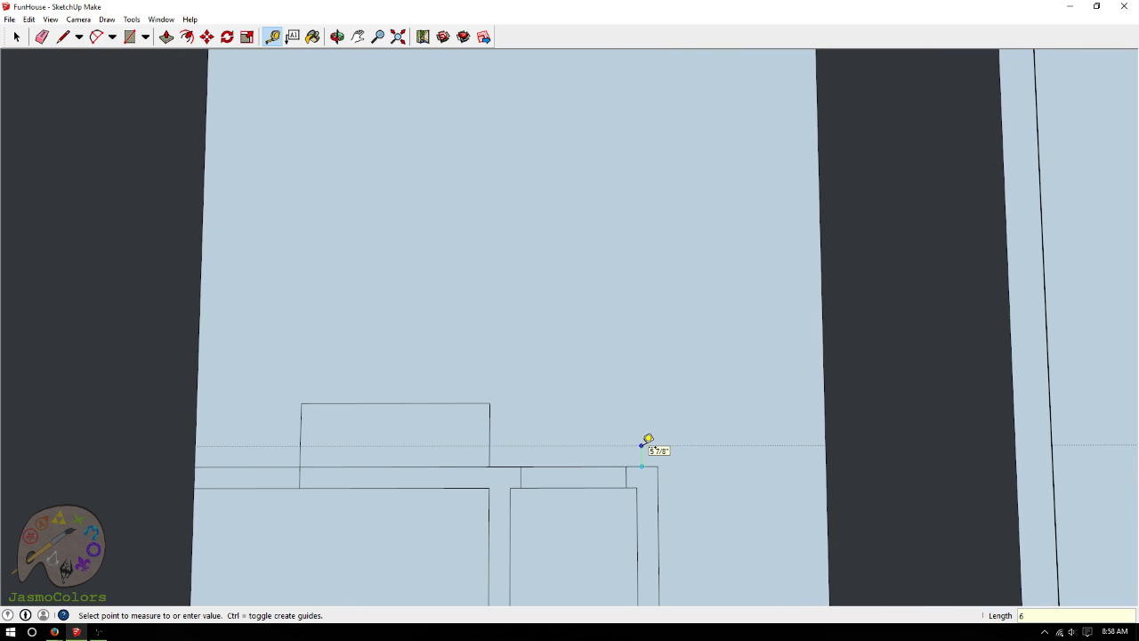
pyautogui.write('6')
pyautogui.press('Return')
pyautogui.click(655, 444)
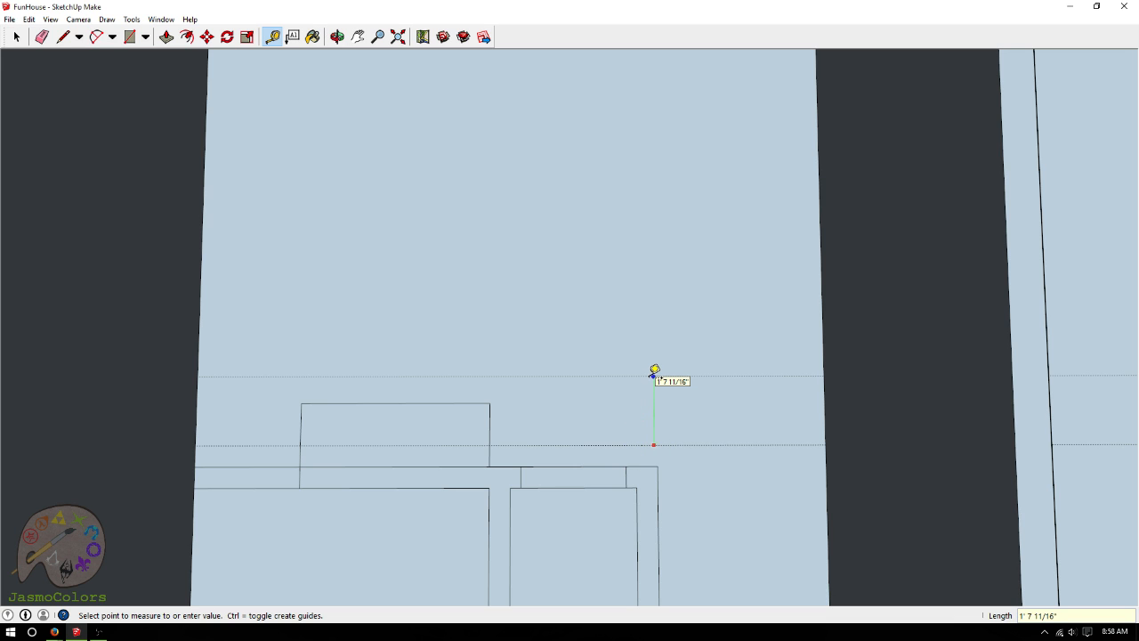
pyautogui.write('30')
pyautogui.press('Return')
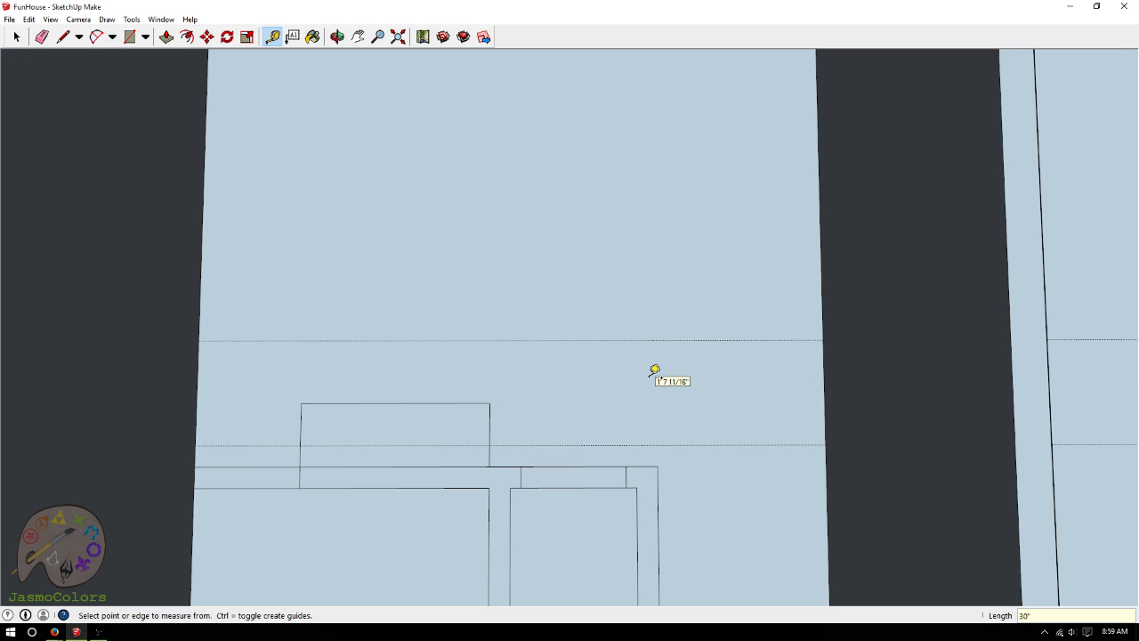
# Place a third parallel guide 6" beyond the 30" guide
pyautogui.click(641, 340)
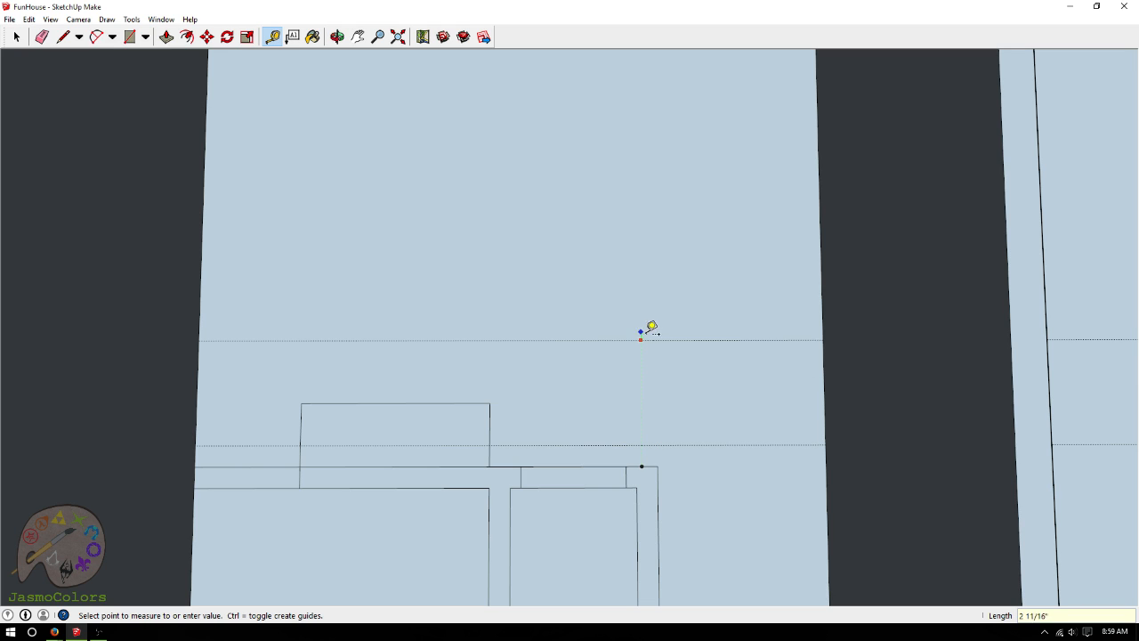
pyautogui.press('super')
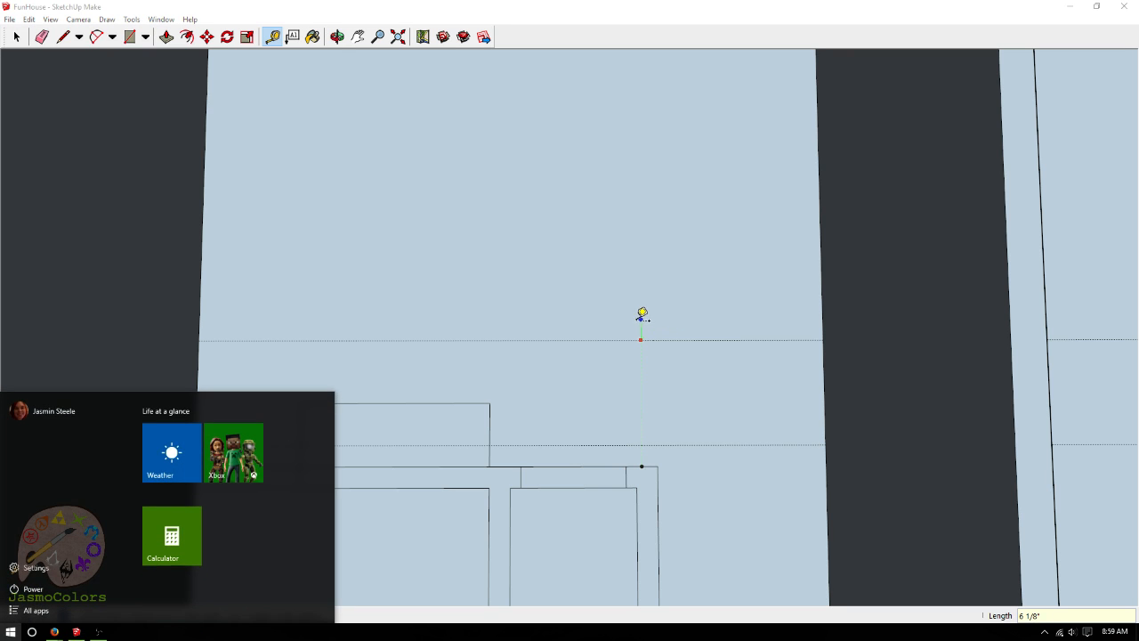
pyautogui.press('Escape')
pyautogui.click(660, 339)
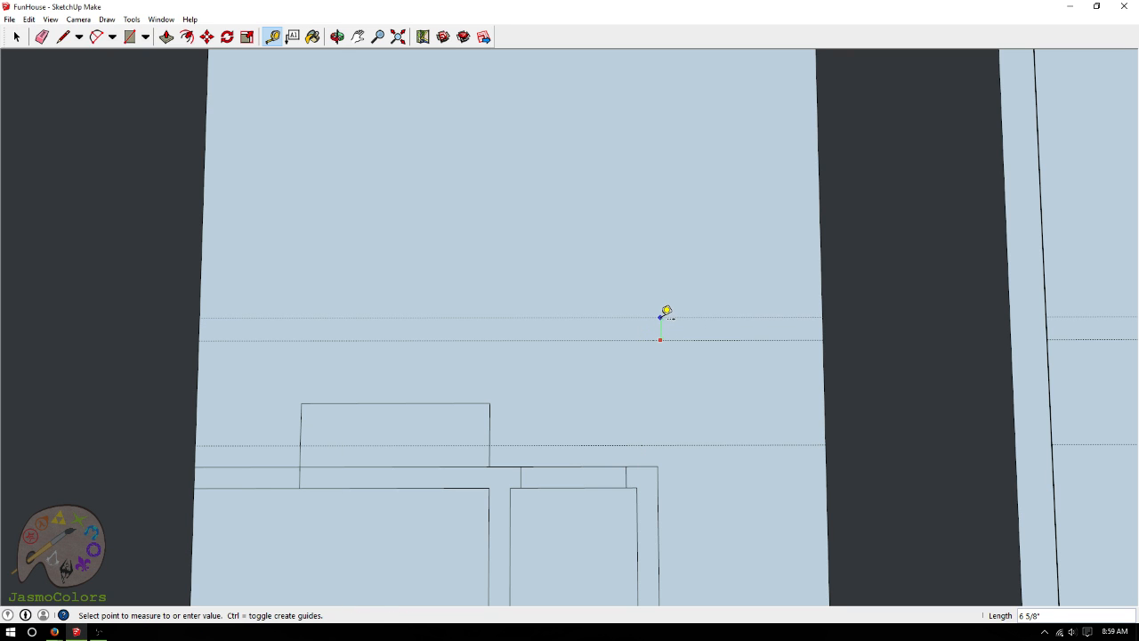
pyautogui.write('6')
pyautogui.press('Return')
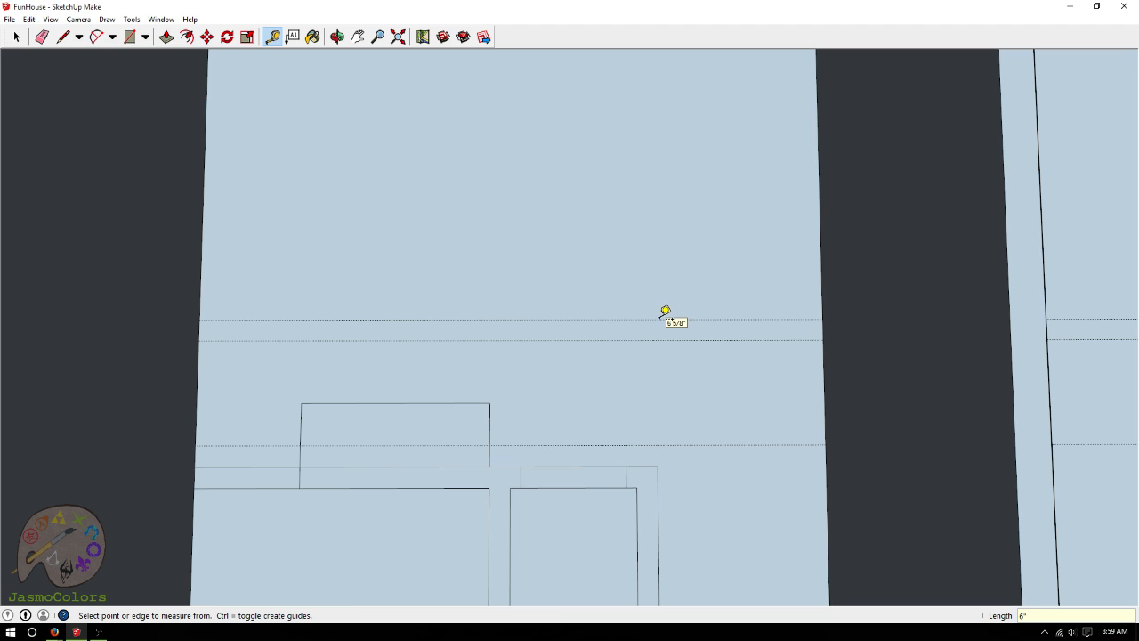
# Place guides 6" apart in line with the outer and inner faces of the partition's short leg
pyautogui.click(824, 382)
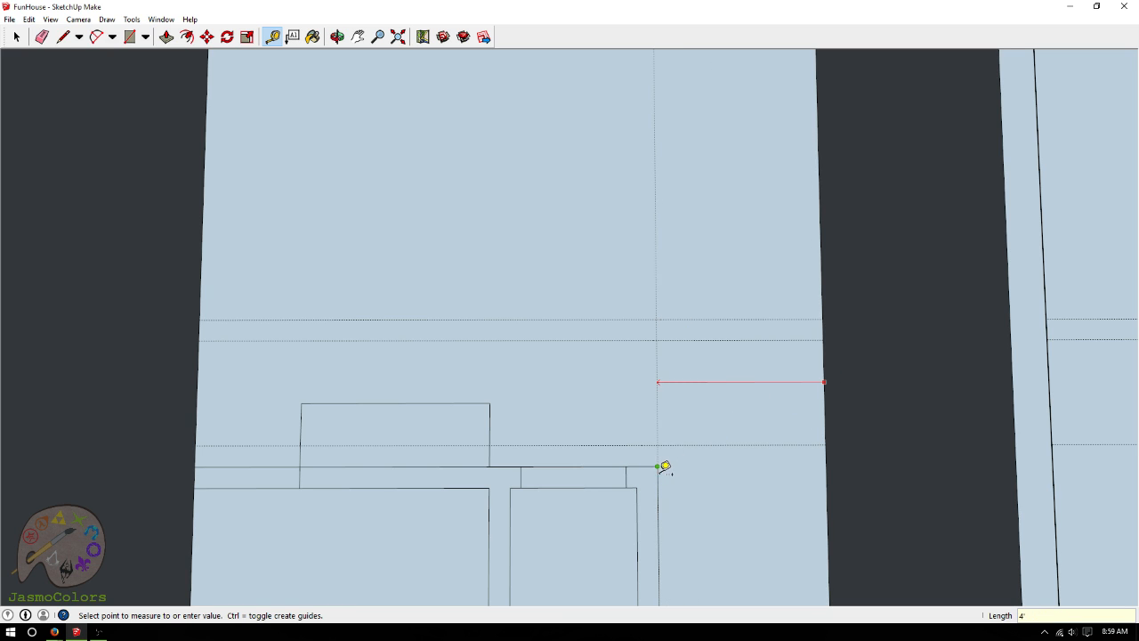
pyautogui.click(660, 467)
pyautogui.click(656, 414)
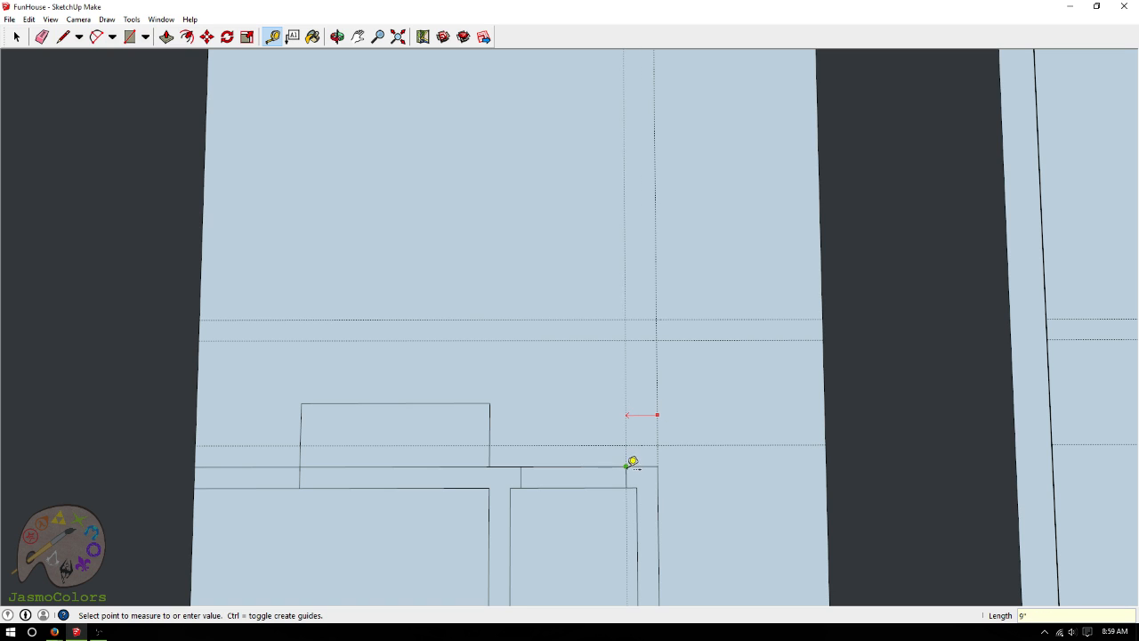
pyautogui.click(635, 490)
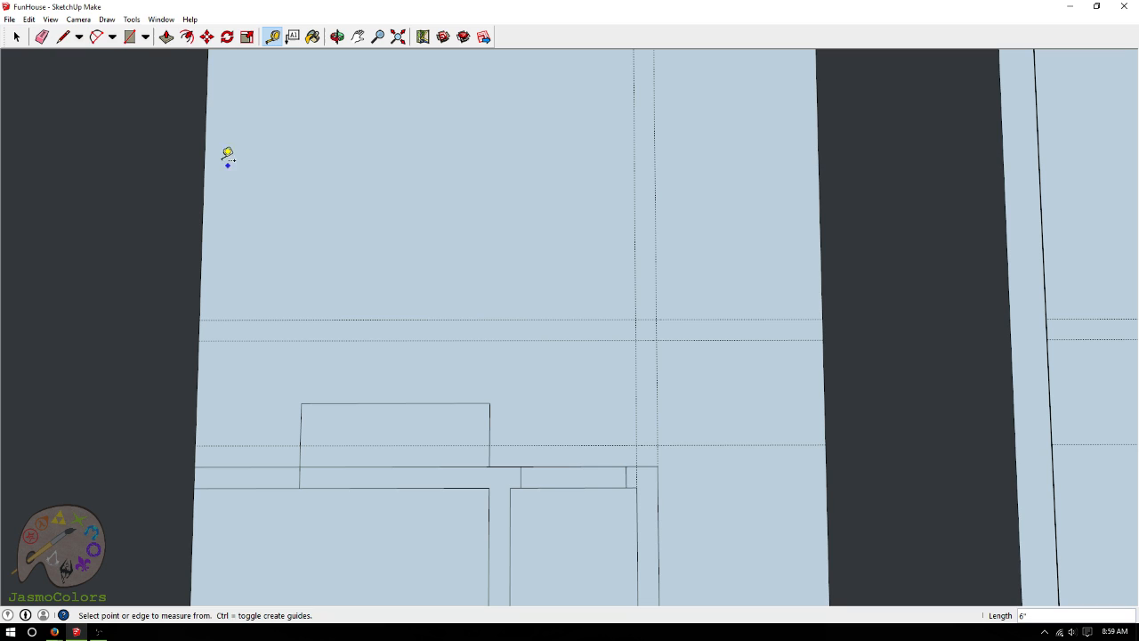
# Outline a 6" wide wall extension from the partition's corner to the farthest guide, with cross lines at the two nearer guides
pyautogui.click(63, 37)
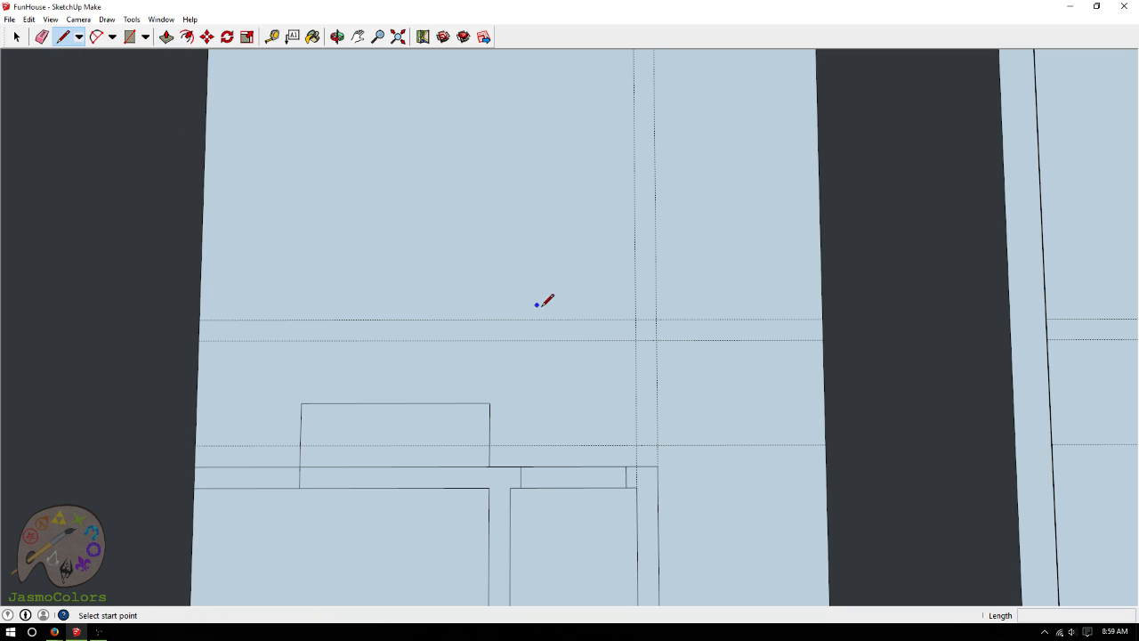
pyautogui.click(636, 466)
pyautogui.click(636, 319)
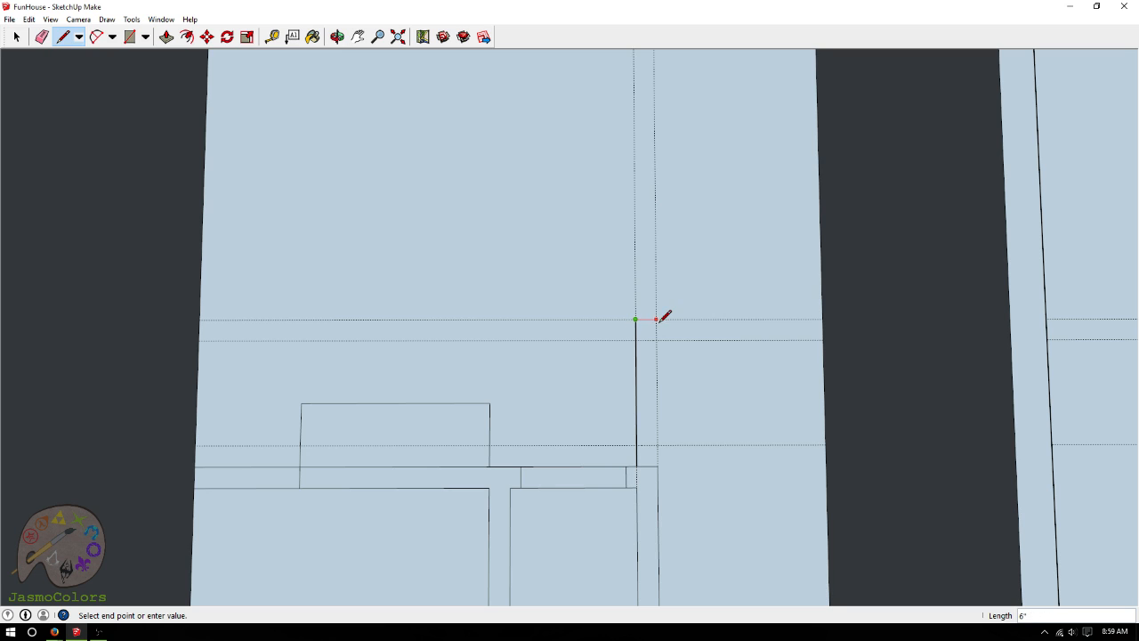
pyautogui.click(656, 319)
pyautogui.click(656, 466)
pyautogui.click(657, 444)
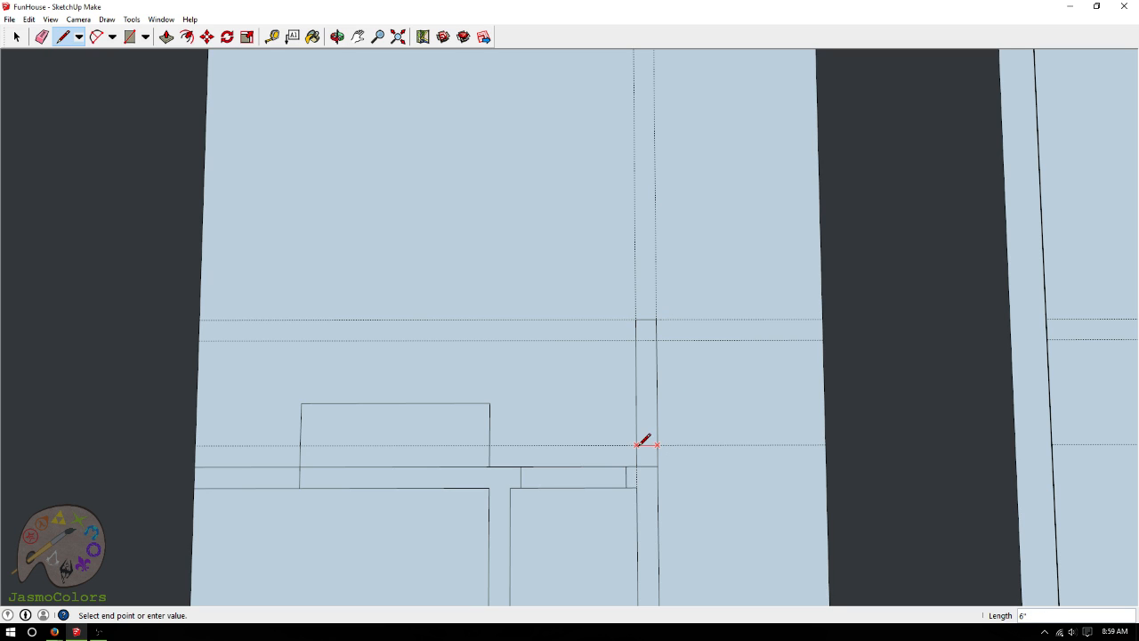
pyautogui.click(636, 445)
# Delete all guides from the model
pyautogui.click(16, 36)
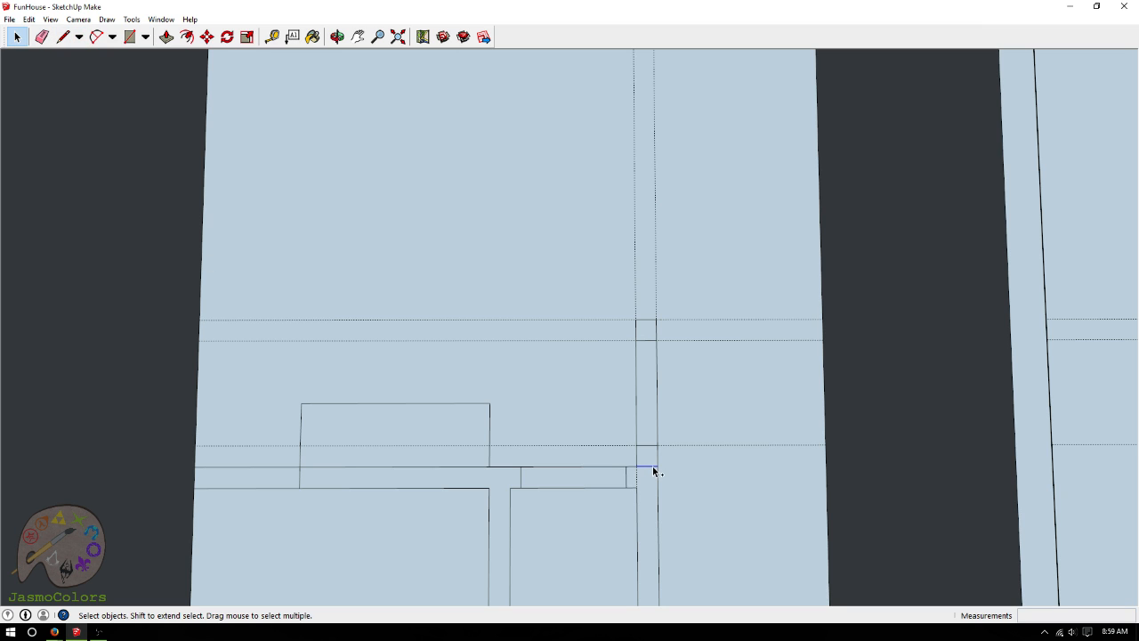
pyautogui.scroll(-3, 369, 324)
pyautogui.click(9, 19)
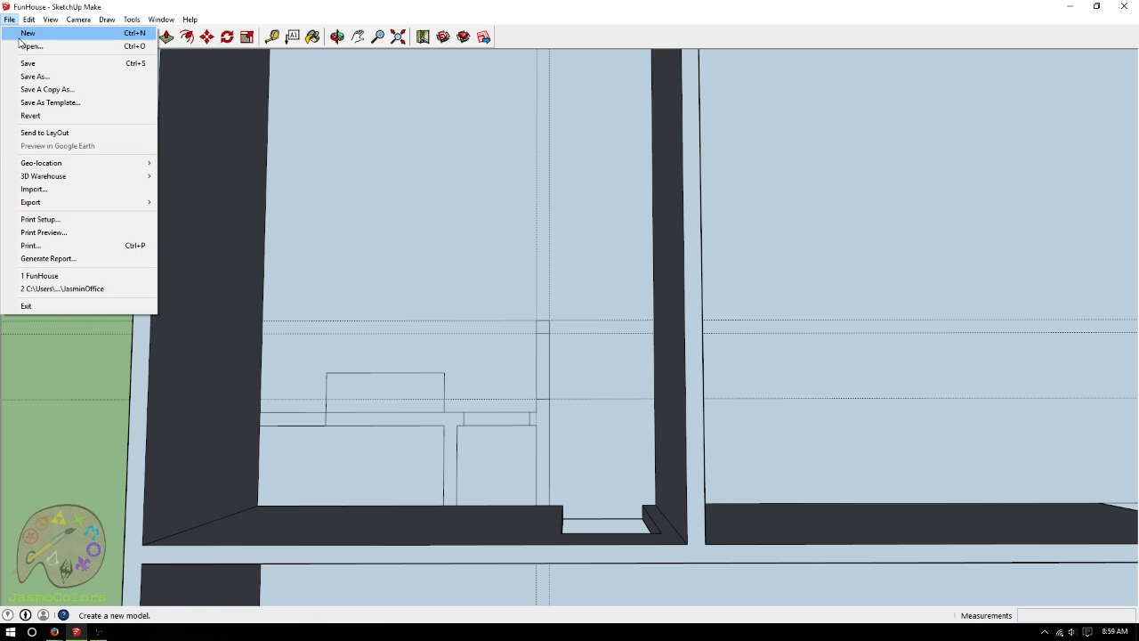
pyautogui.moveTo(29, 19)
pyautogui.click(89, 129)
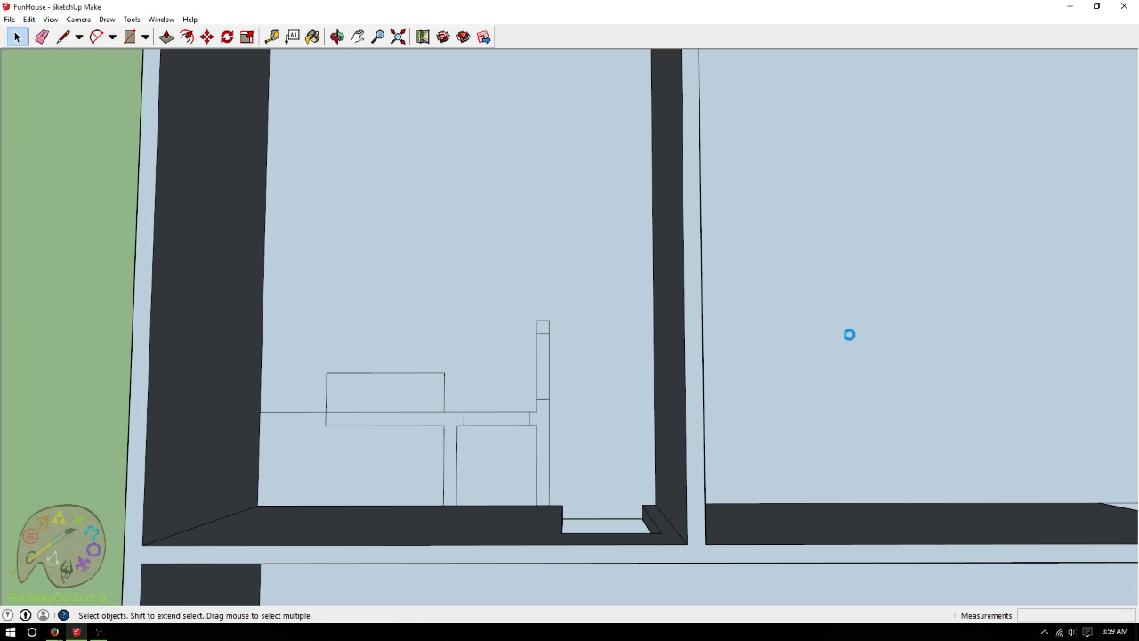
# Place a guide 3' beyond the far edge of the rectangle outlined against the partition's long leg
pyautogui.scroll(-2, 883, 338)
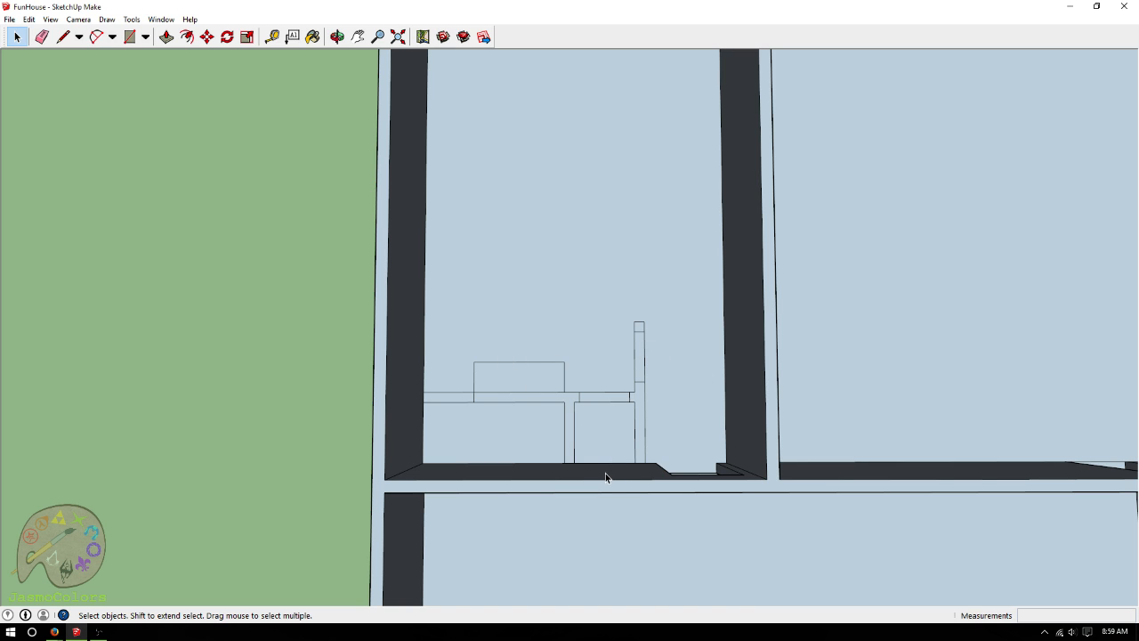
pyautogui.scroll(3, 525, 311)
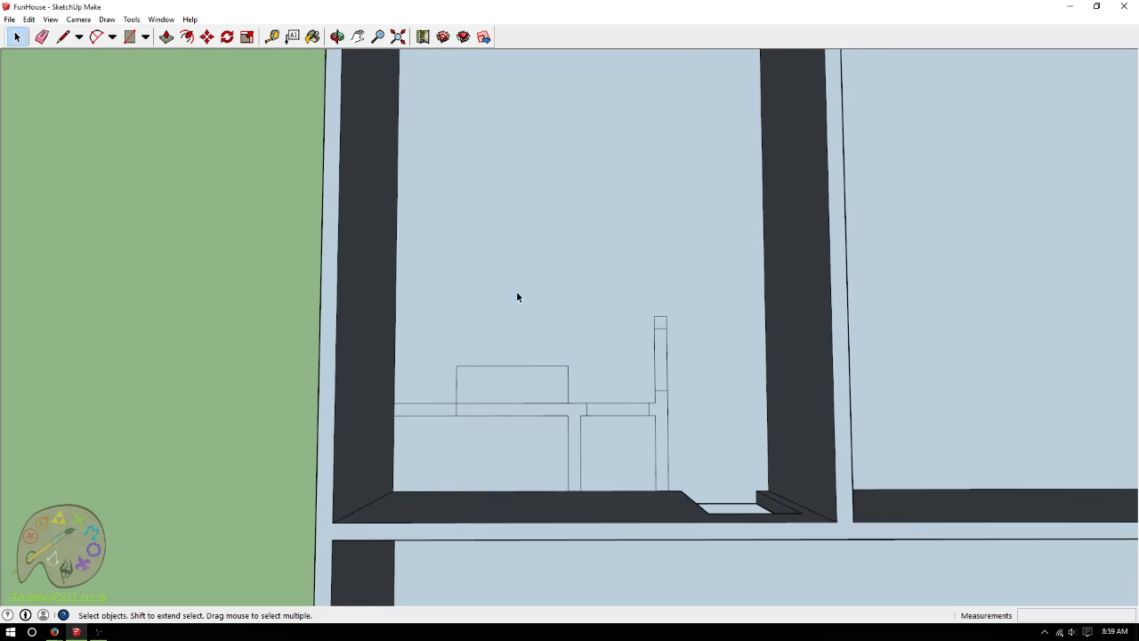
pyautogui.click(271, 36)
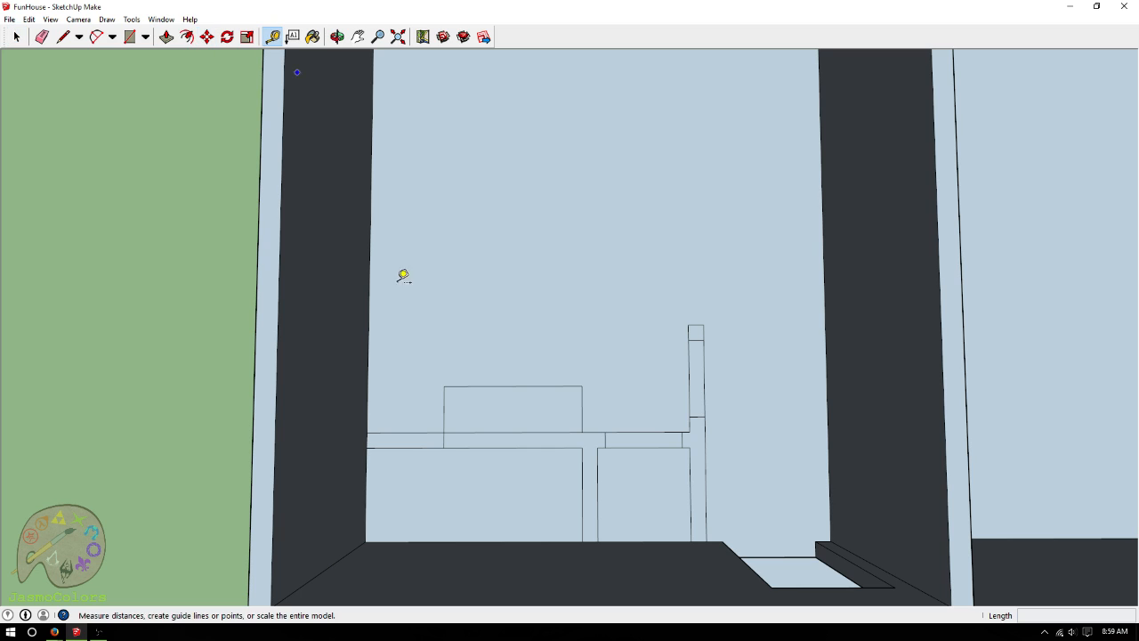
pyautogui.click(531, 385)
pyautogui.click(539, 386)
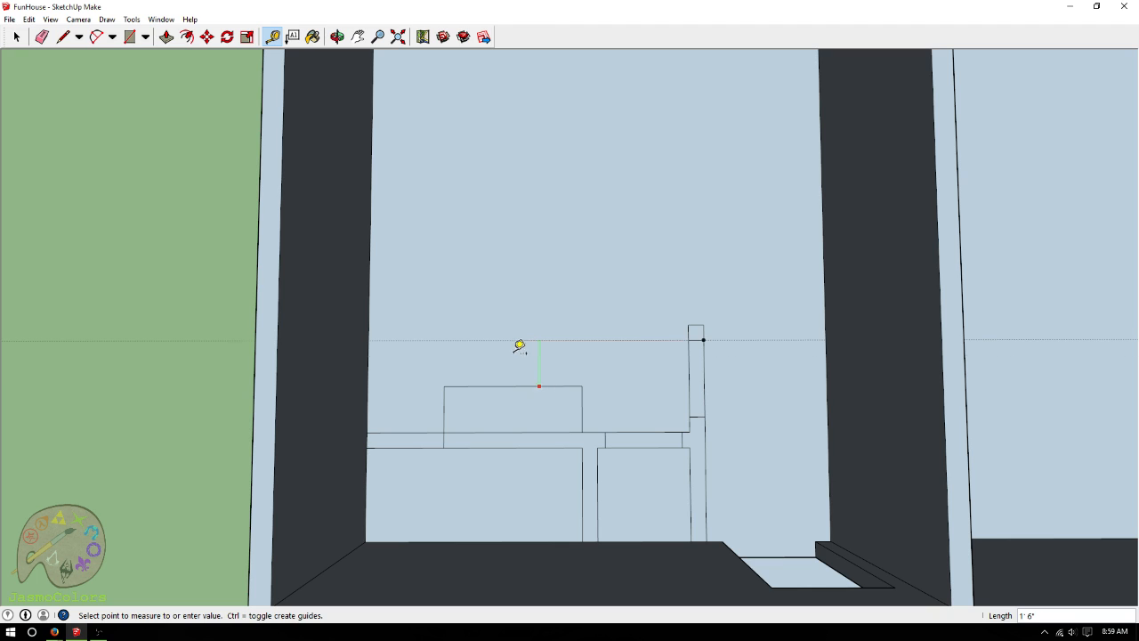
pyautogui.write('3')
pyautogui.press('Return')
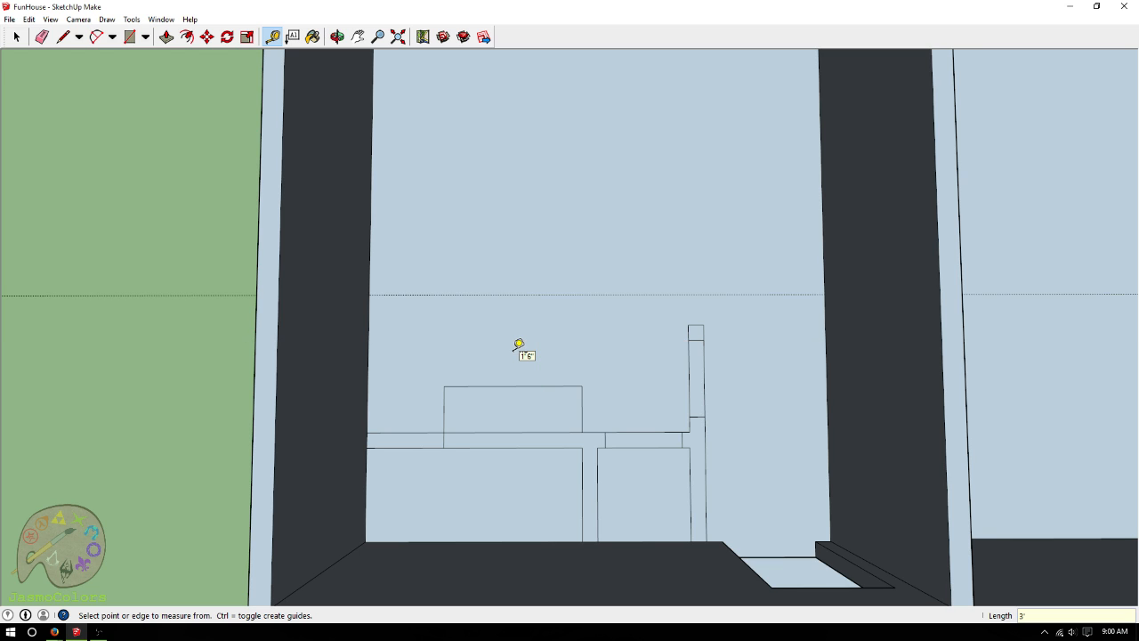
# Place a parallel guide 18" beyond the 3' guide and another 6" beyond that one
pyautogui.click(536, 295)
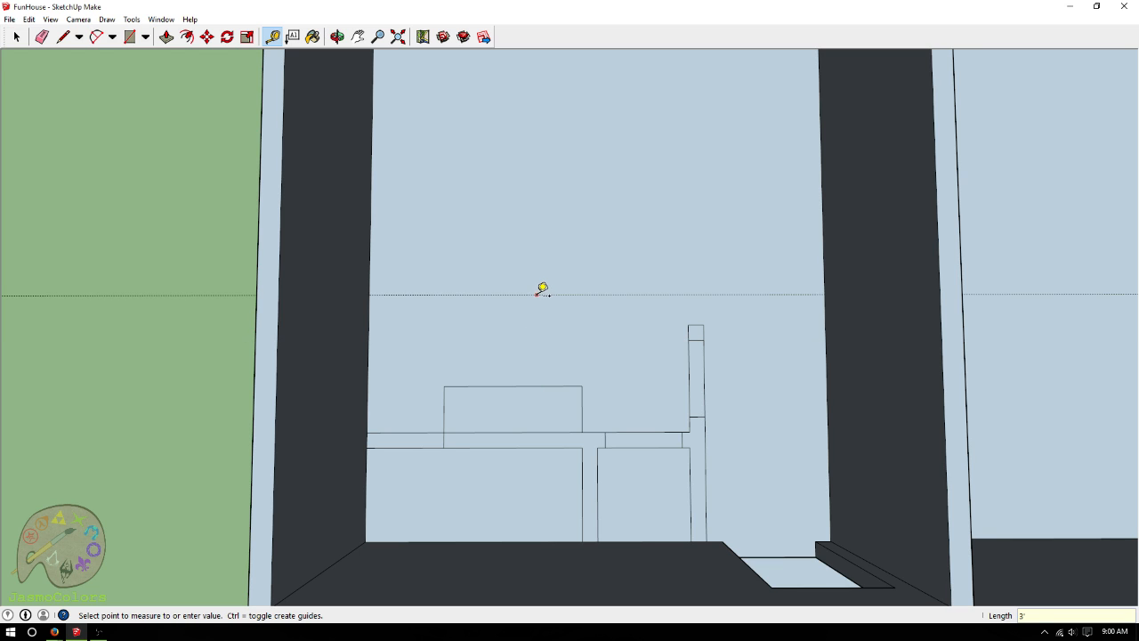
pyautogui.write('18')
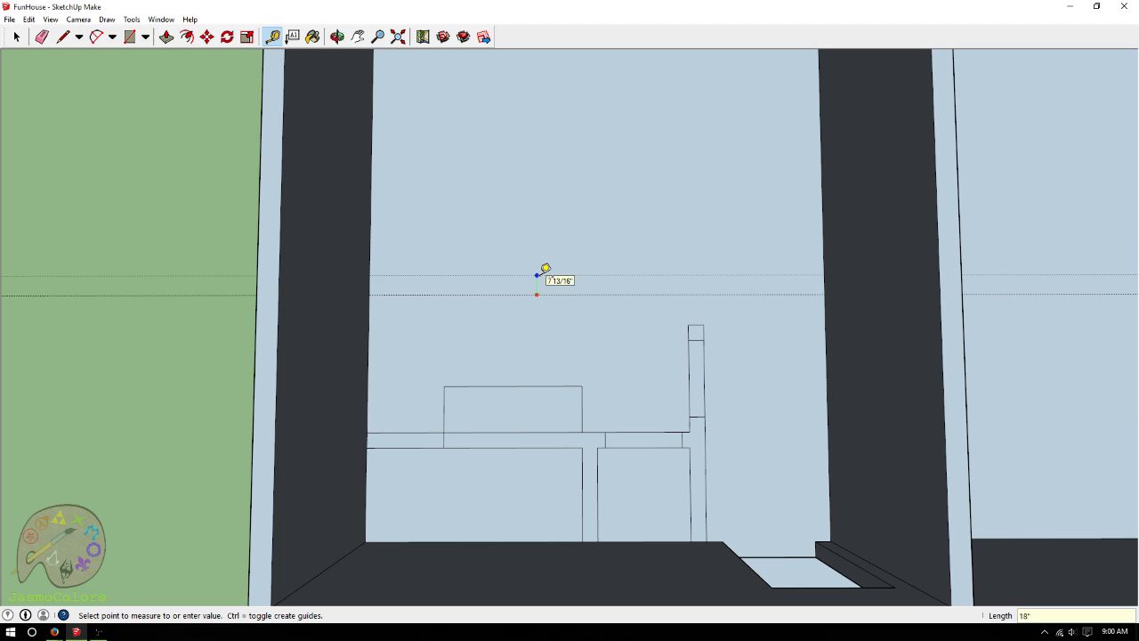
pyautogui.press('Return')
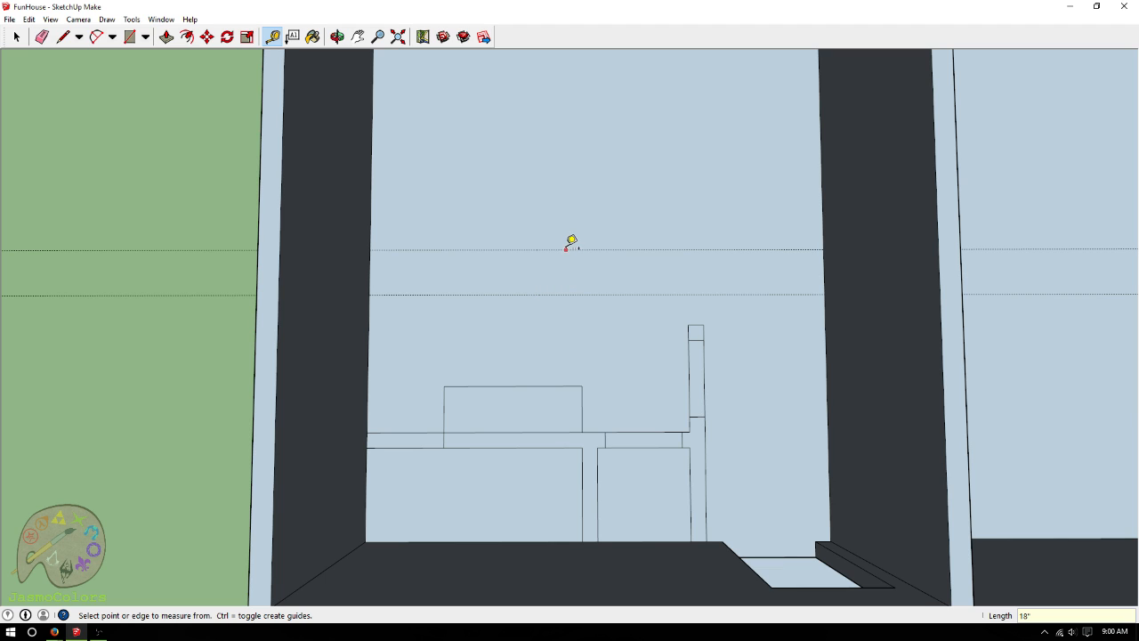
pyautogui.click(567, 249)
pyautogui.write('6')
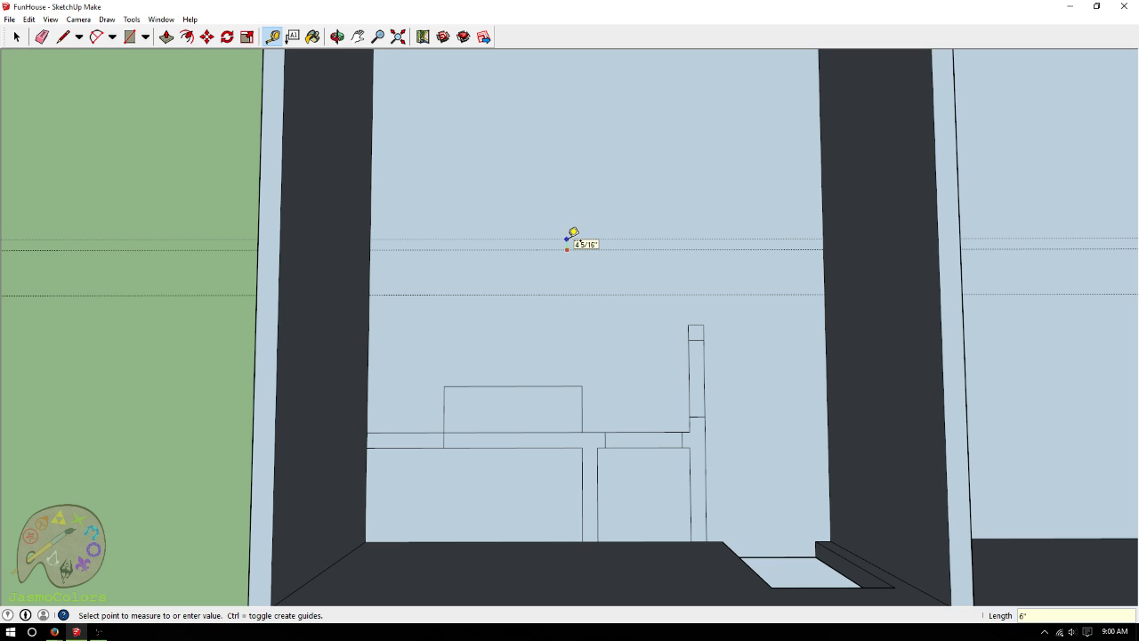
pyautogui.press('Return')
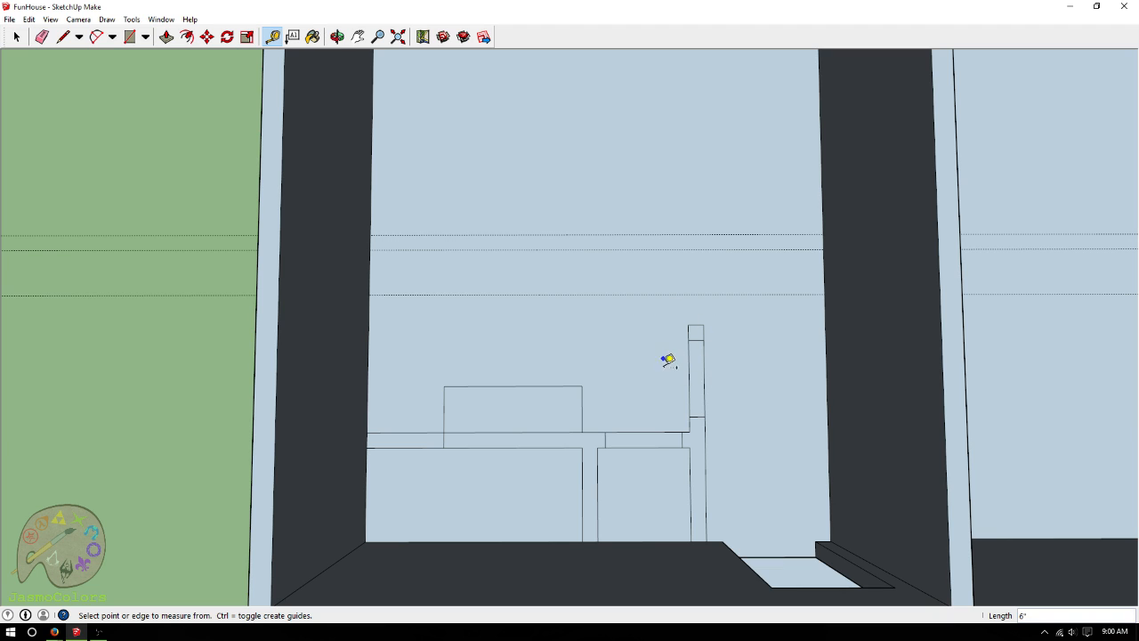
# Delete the outline of the wall extension beyond its cross line nearest the partition, keeping the short stub
pyautogui.click(16, 37)
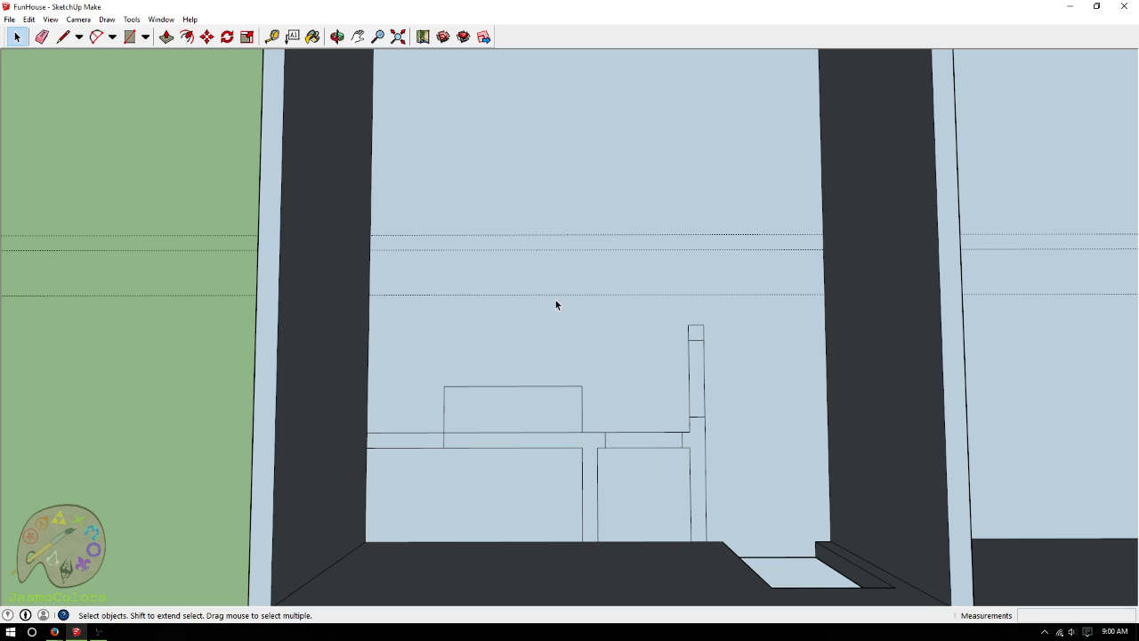
pyautogui.keyDown('shift'); pyautogui.click(696, 324); pyautogui.keyUp('shift')
pyautogui.keyDown('shift'); pyautogui.click(690, 341); pyautogui.keyUp('shift')
pyautogui.keyDown('shift'); pyautogui.click(704, 353); pyautogui.keyUp('shift')
pyautogui.keyDown('shift'); pyautogui.click(691, 401); pyautogui.keyUp('shift')
pyautogui.press('Delete')
# Place guides 6" apart in line with the outer and inner faces of the remaining wall stub
pyautogui.click(271, 36)
pyautogui.click(823, 279)
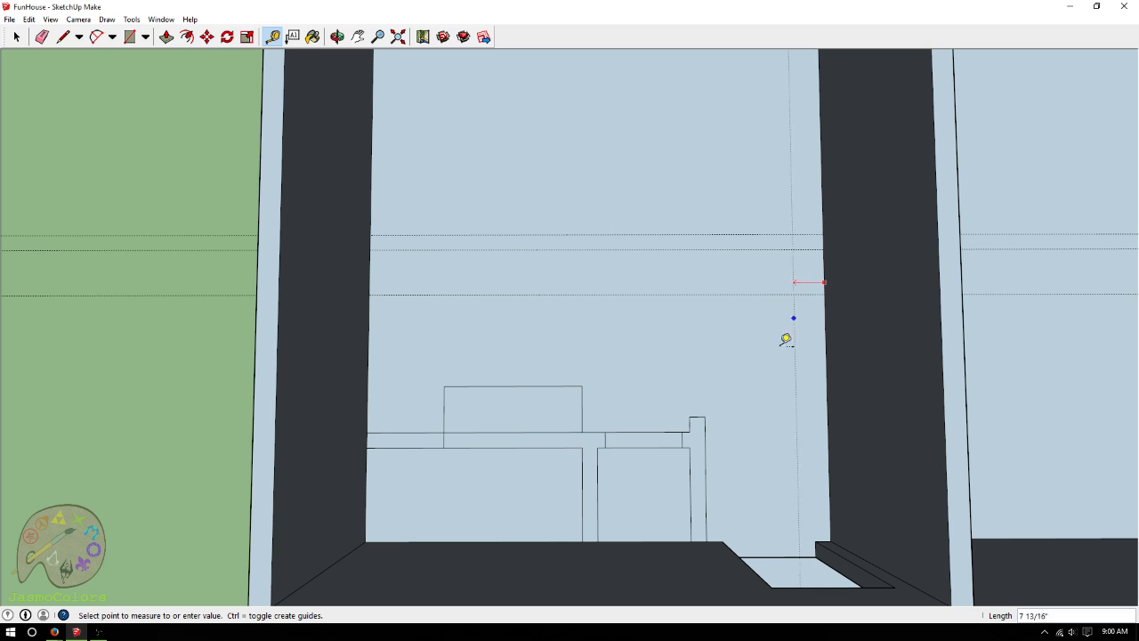
pyautogui.click(711, 419)
pyautogui.click(703, 378)
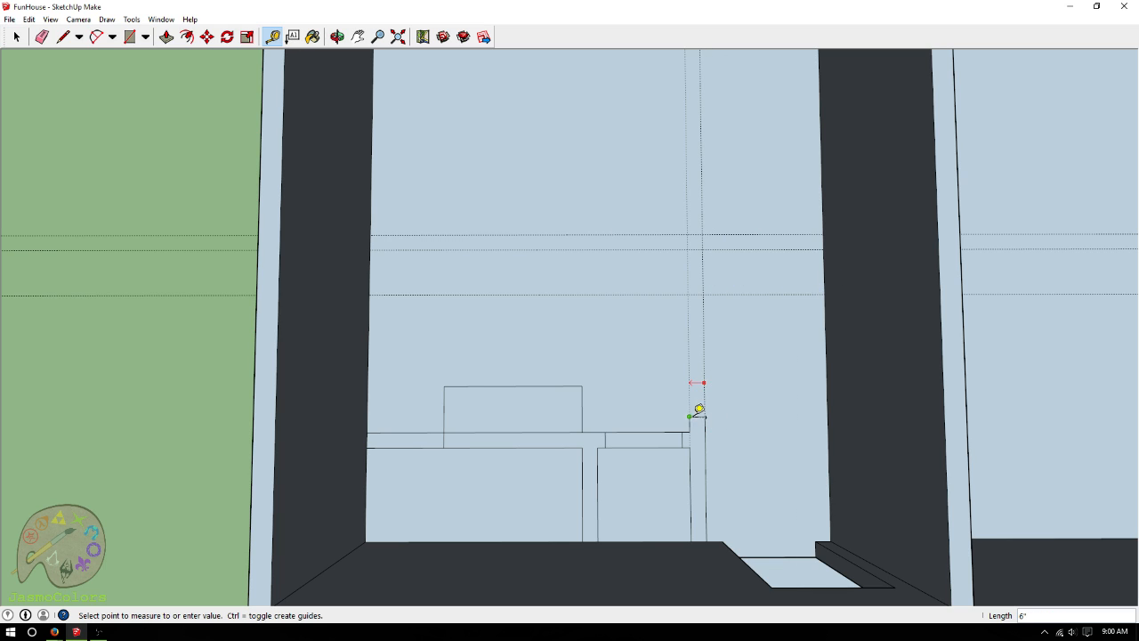
pyautogui.click(690, 417)
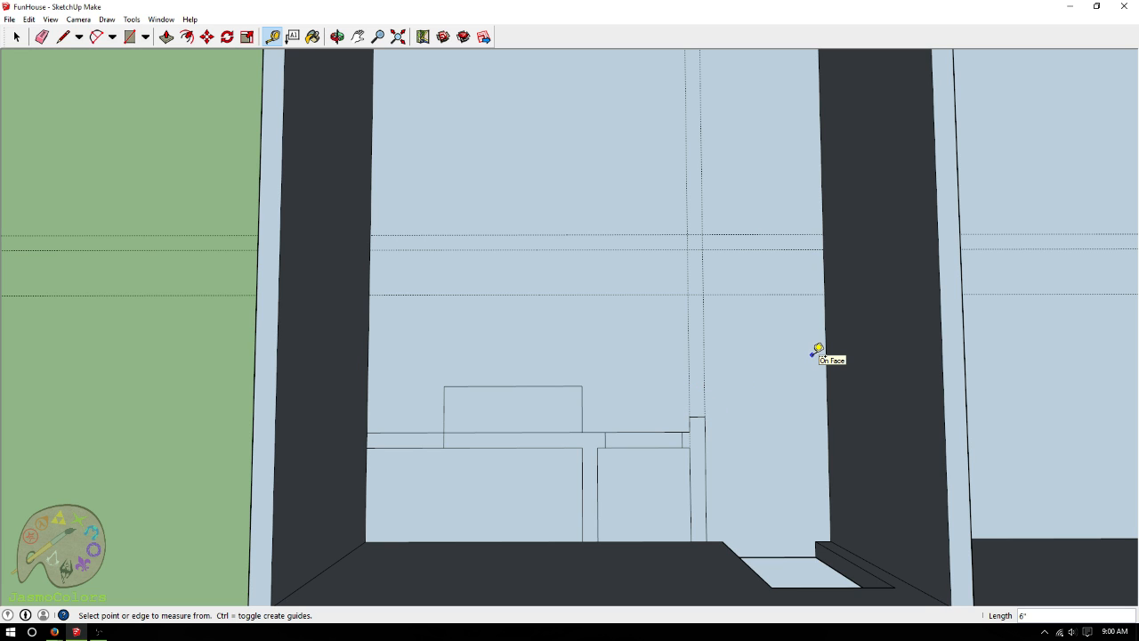
# Place a guide 30" inside the room's outer side wall and a second one 6" beyond it
pyautogui.scroll(-1, 716, 493)
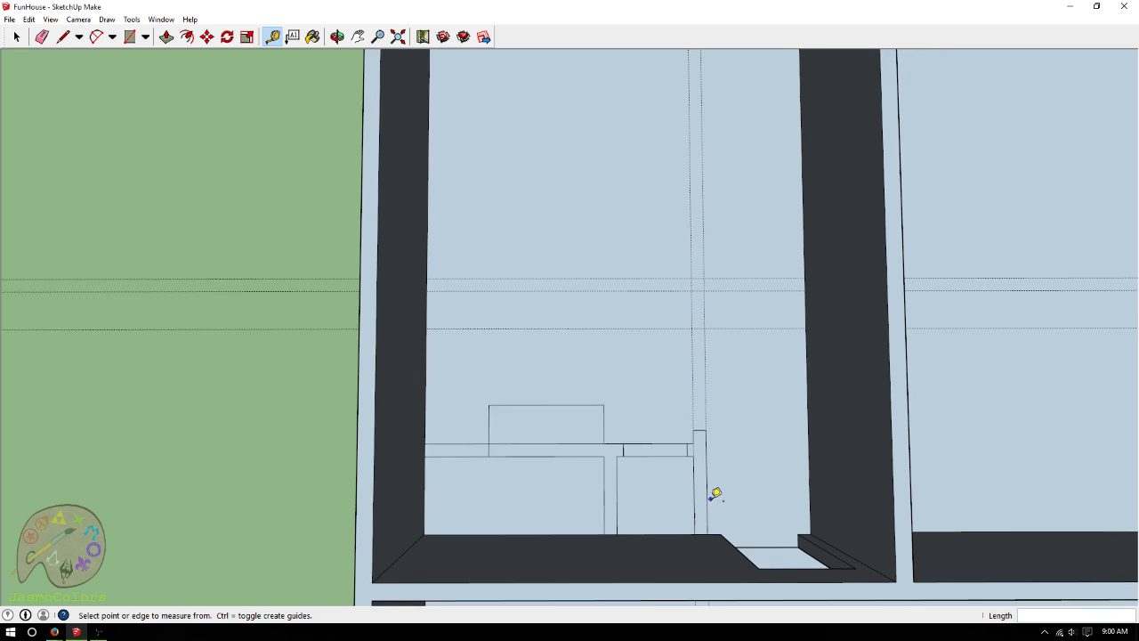
pyautogui.scroll(-2, 717, 493)
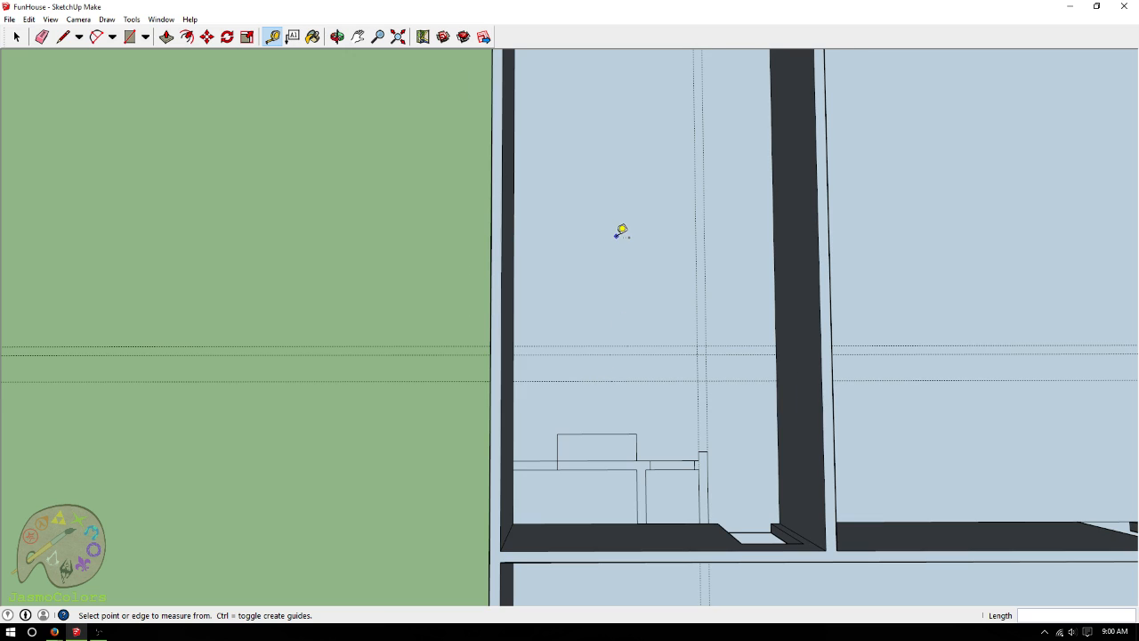
pyautogui.scroll(1, 621, 232)
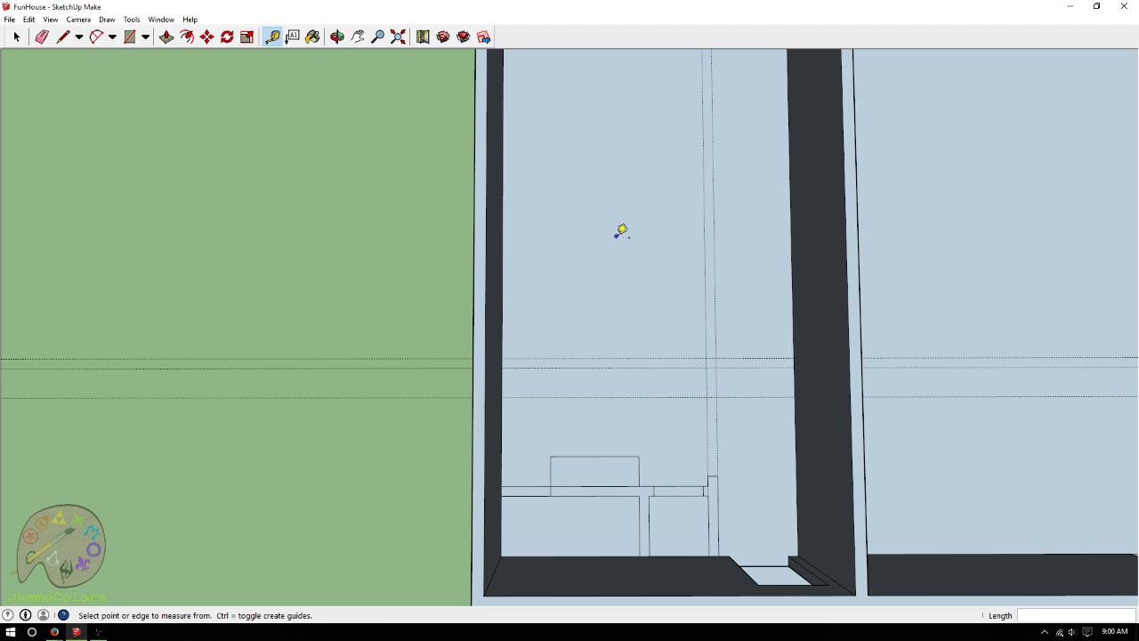
pyautogui.scroll(2, 656, 285)
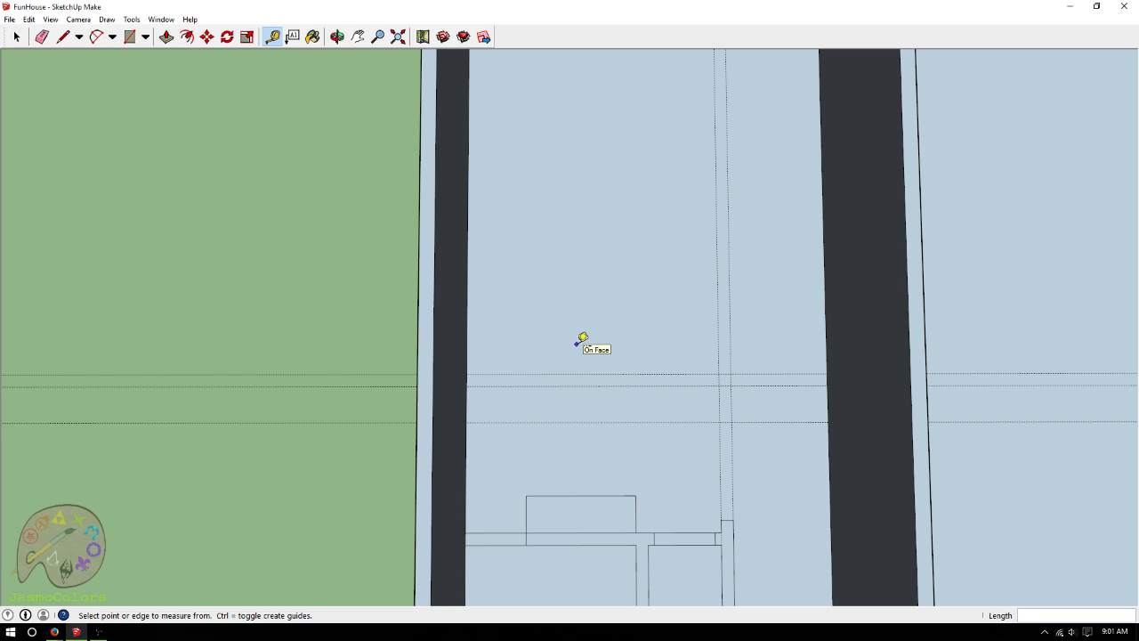
pyautogui.click(465, 354)
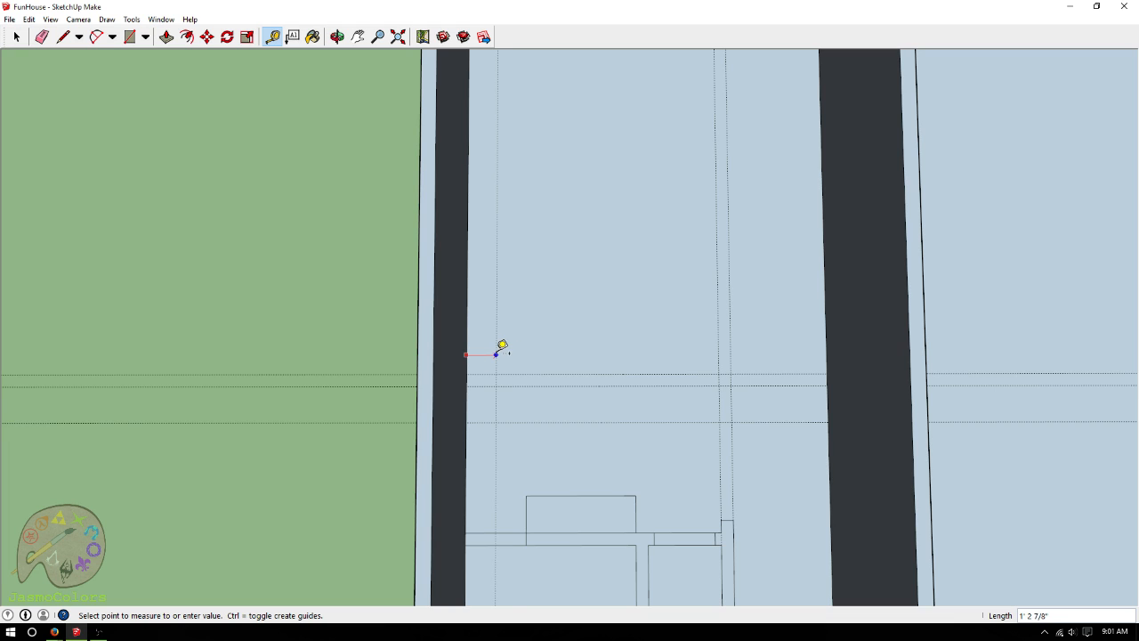
pyautogui.write('30')
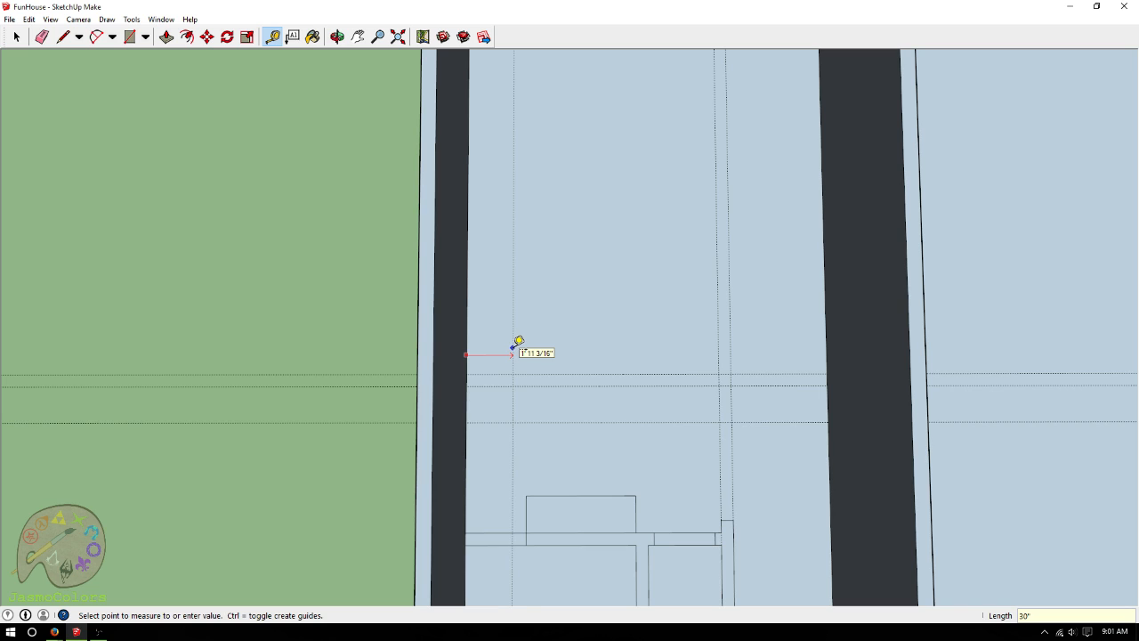
pyautogui.press('Return')
pyautogui.click(526, 339)
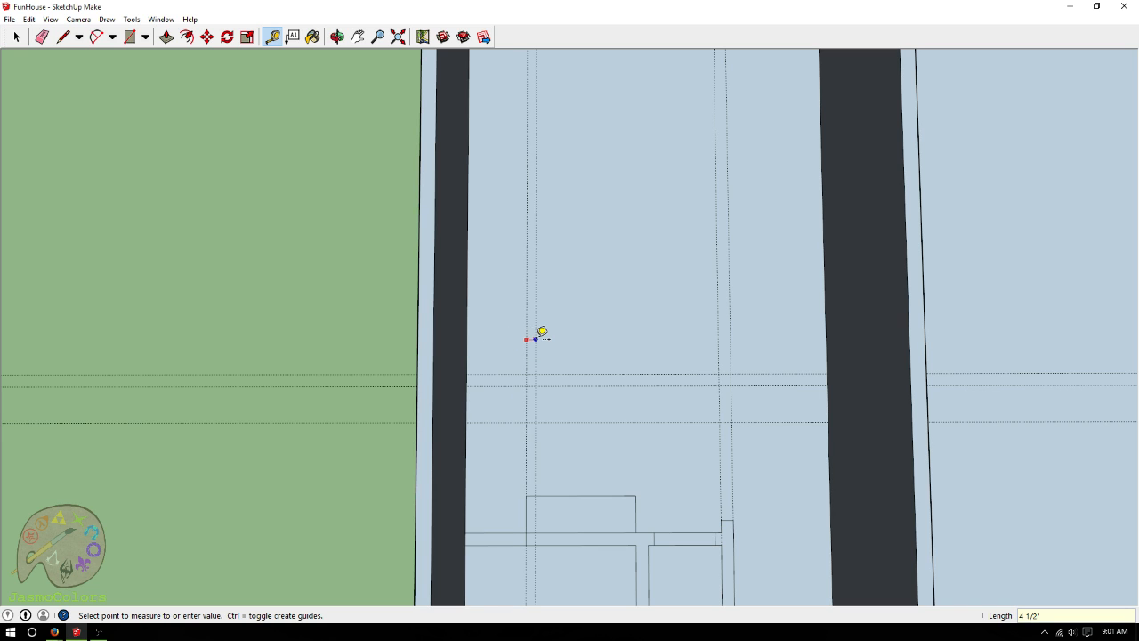
pyautogui.write('6')
pyautogui.press('Return')
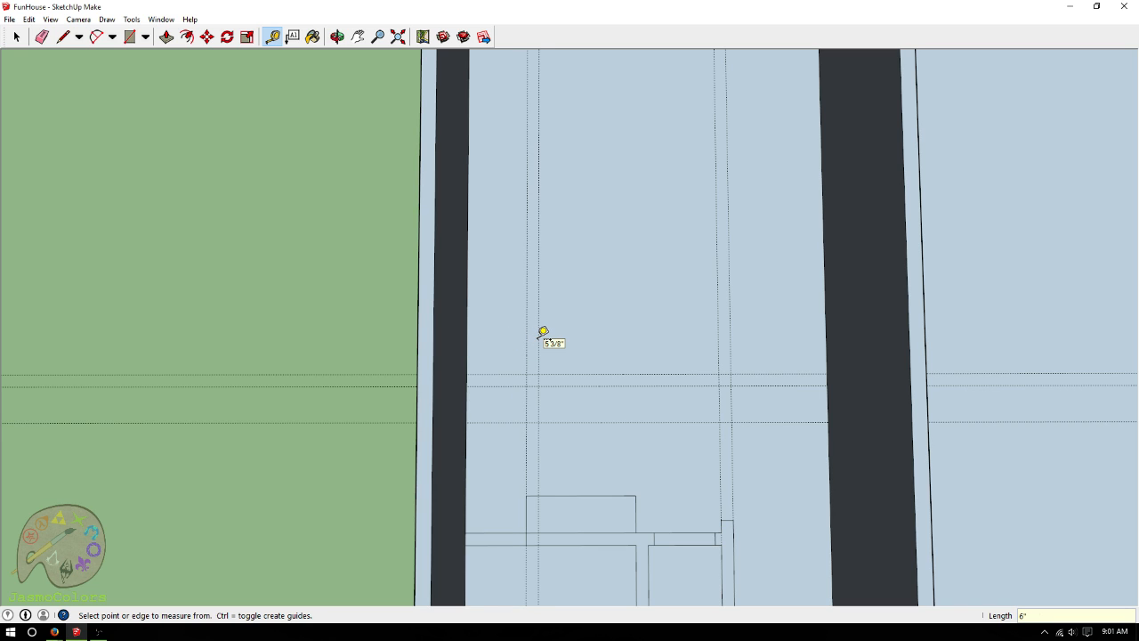
# Draw a 6" by 2' 6" wall rectangle from the outer wall to the 30" guide, between the two farthest crosswise guides
pyautogui.click(129, 37)
pyautogui.click(466, 375)
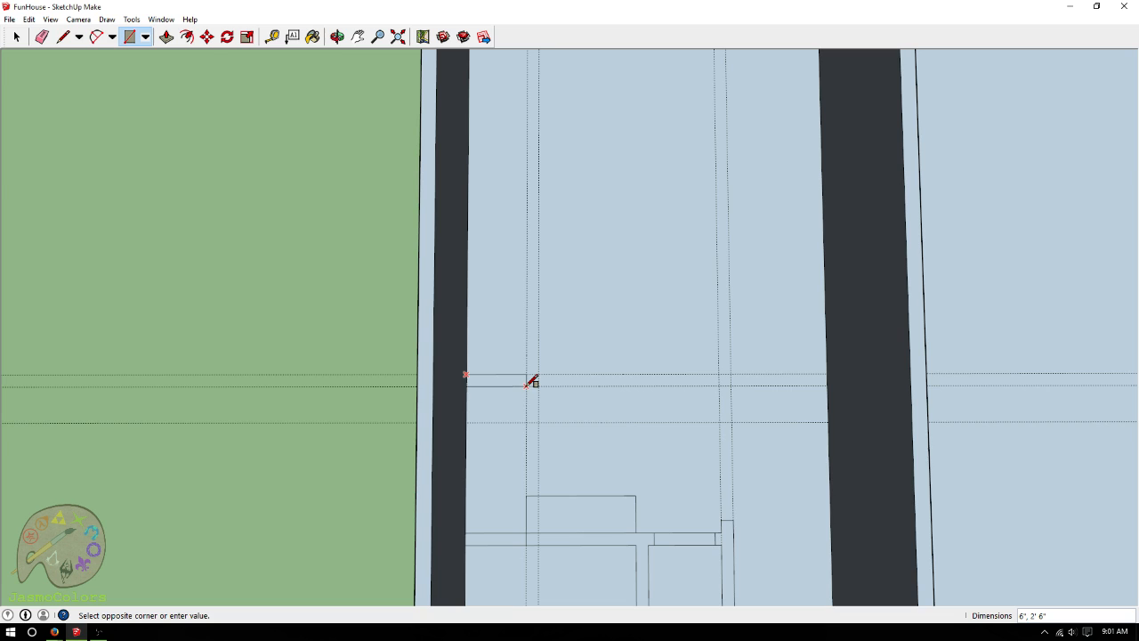
pyautogui.click(526, 386)
pyautogui.scroll(3, 676, 472)
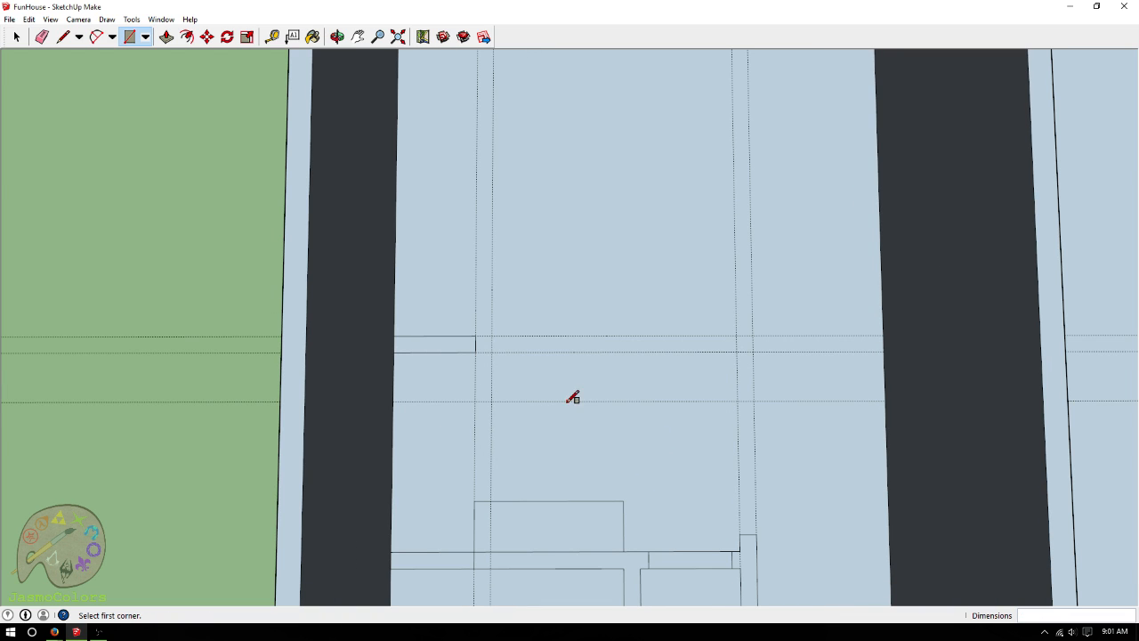
pyautogui.click(491, 352)
pyautogui.rightClick(489, 353)
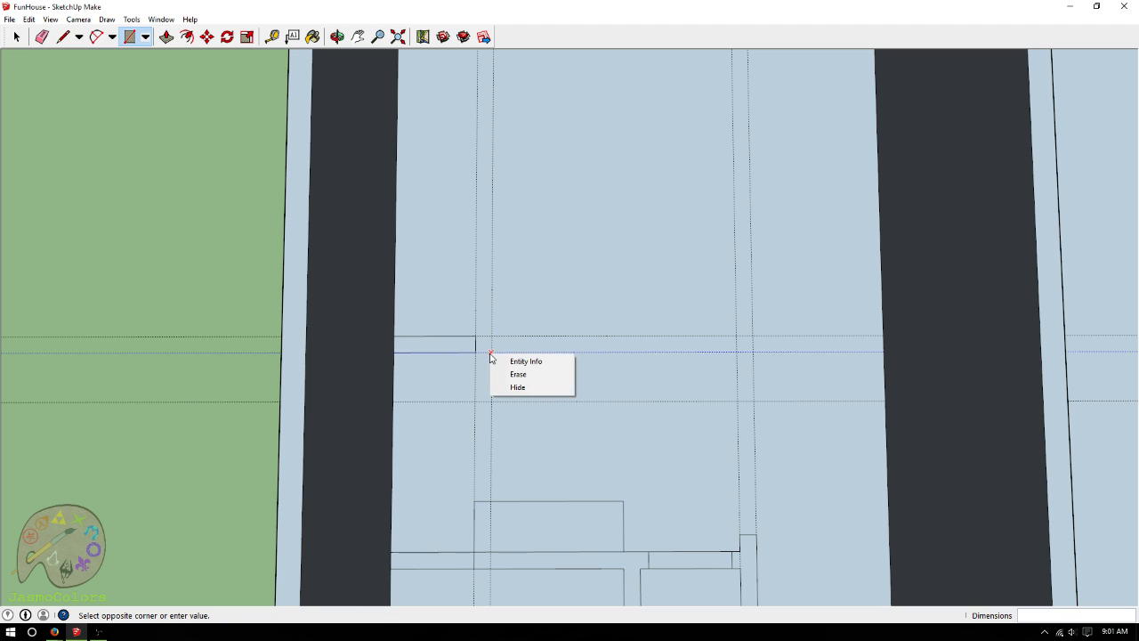
pyautogui.press('Escape')
pyautogui.click(16, 37)
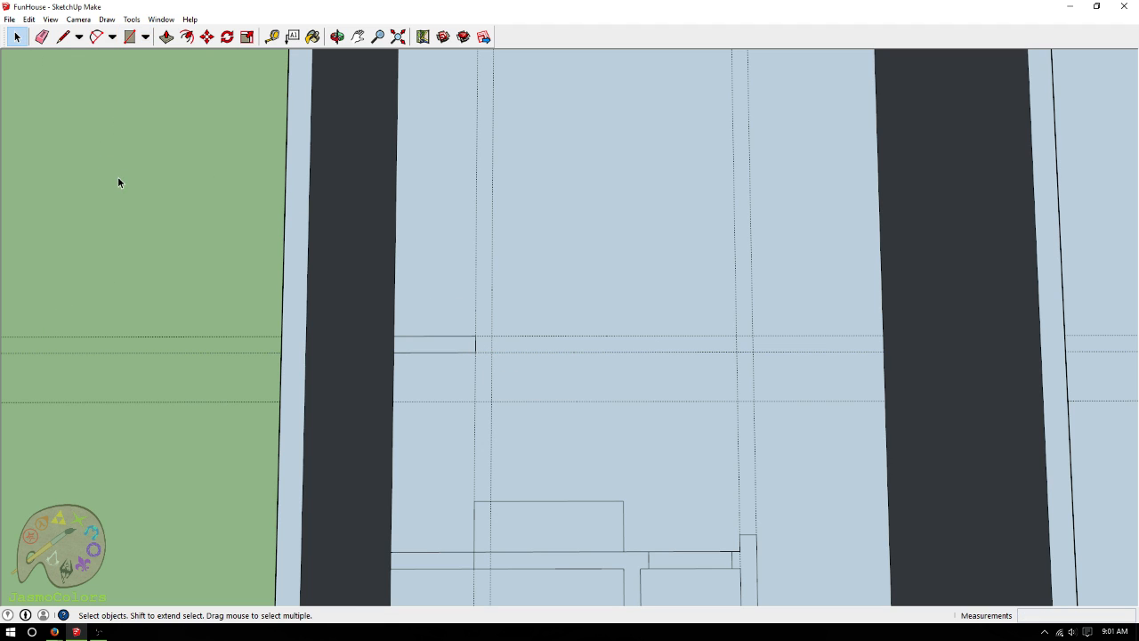
pyautogui.click(272, 37)
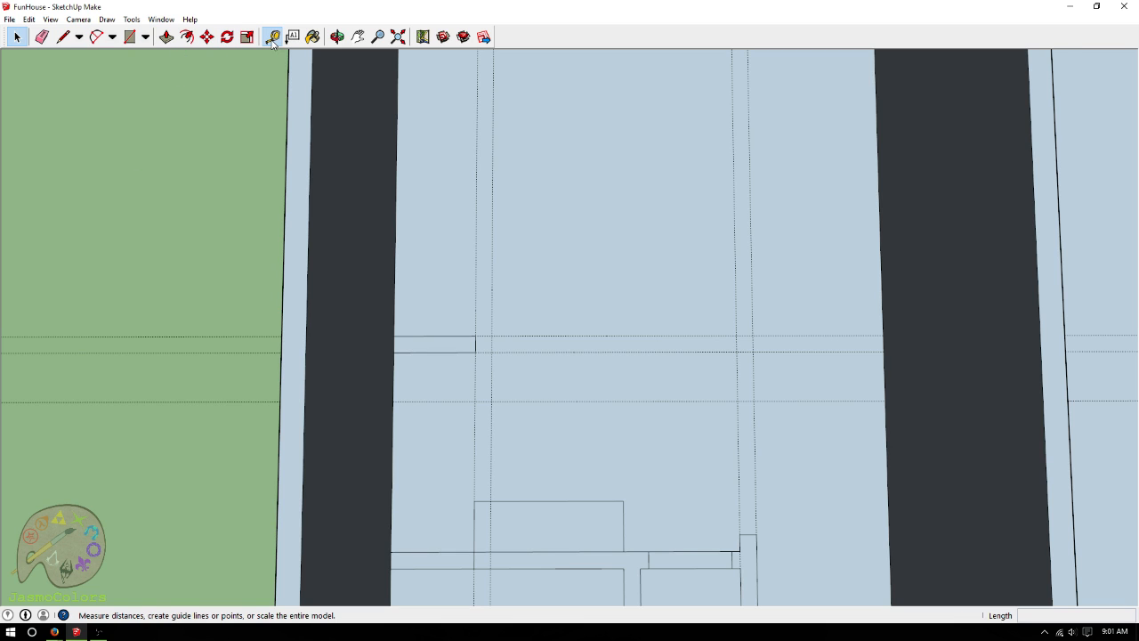
pyautogui.click(272, 37)
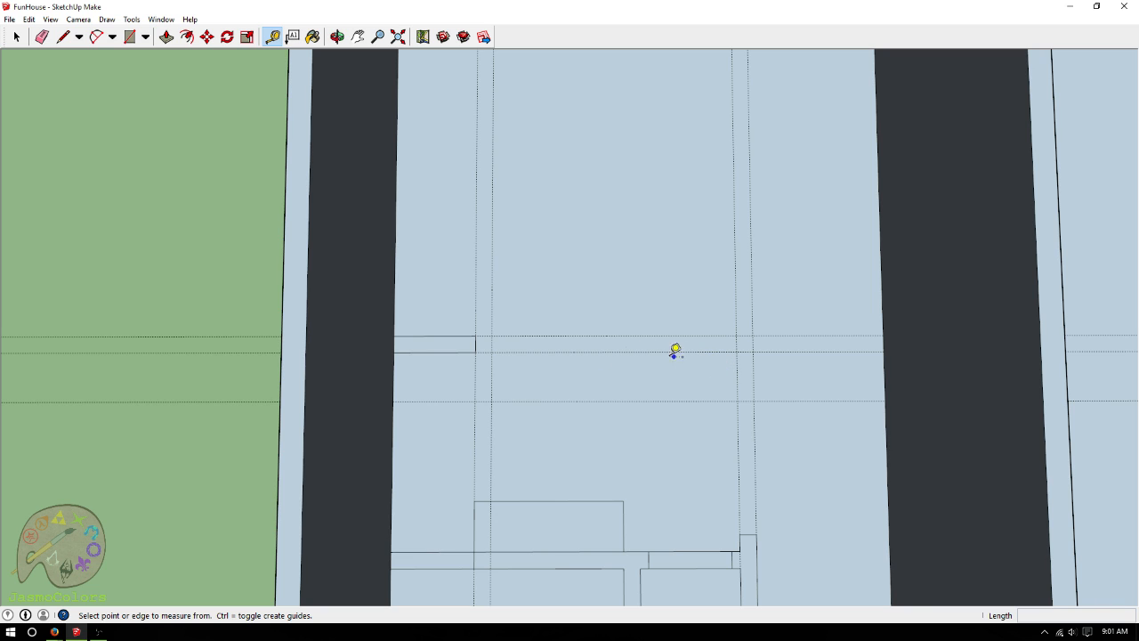
pyautogui.scroll(-6, 508, 335)
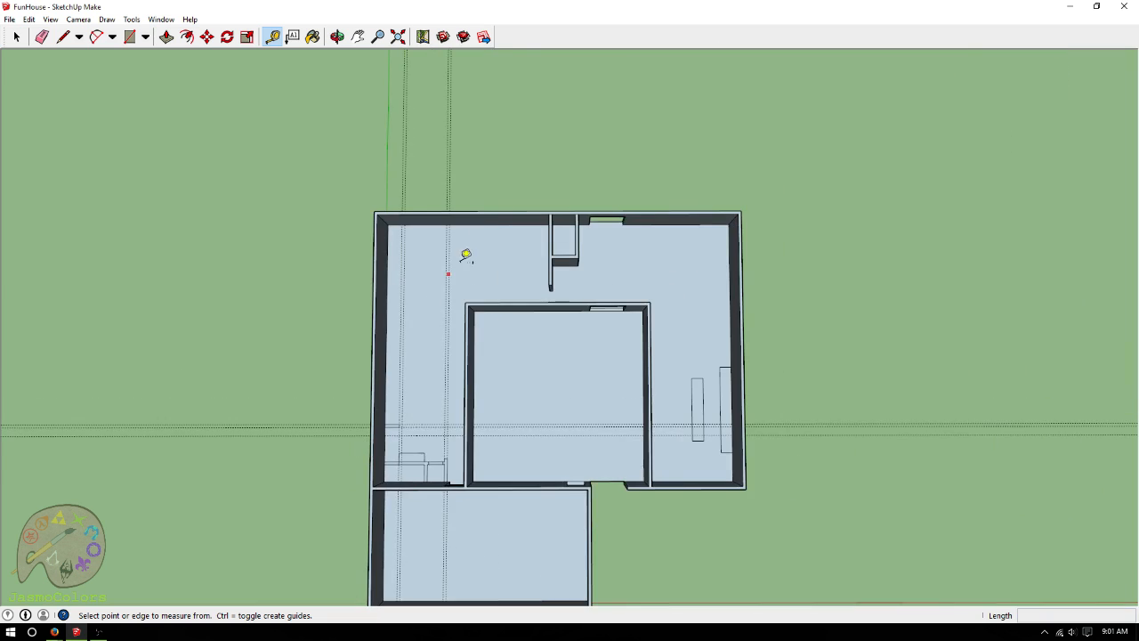
pyautogui.scroll(-2, 543, 178)
pyautogui.scroll(3, 379, 359)
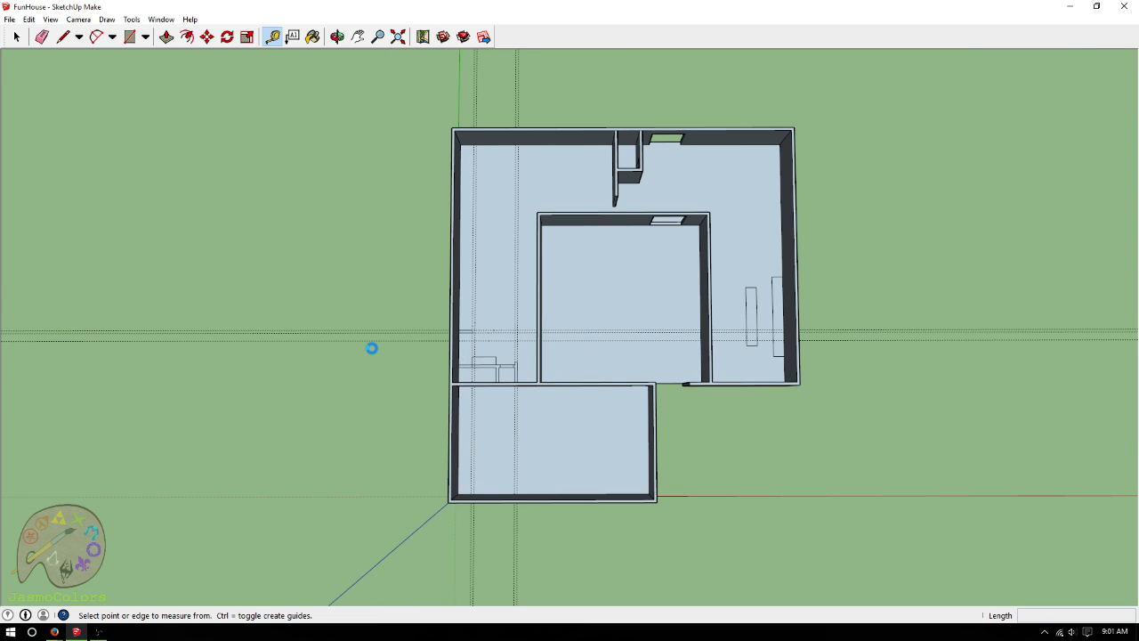